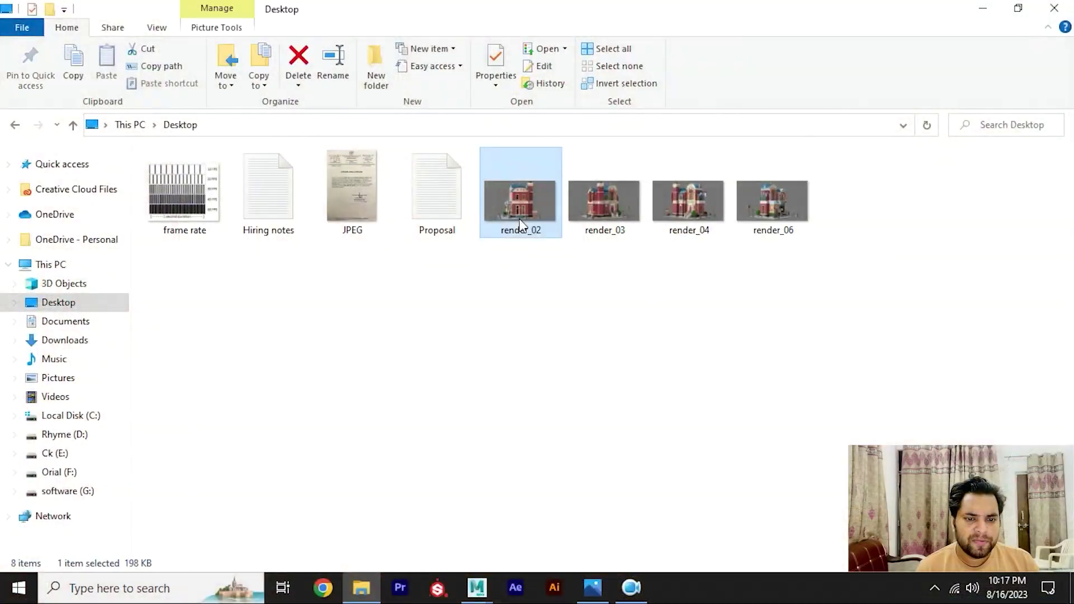
# Step: Open render_02.jpg from the Desktop folder in the Photos viewer
pyautogui.doubleClick(519, 219)
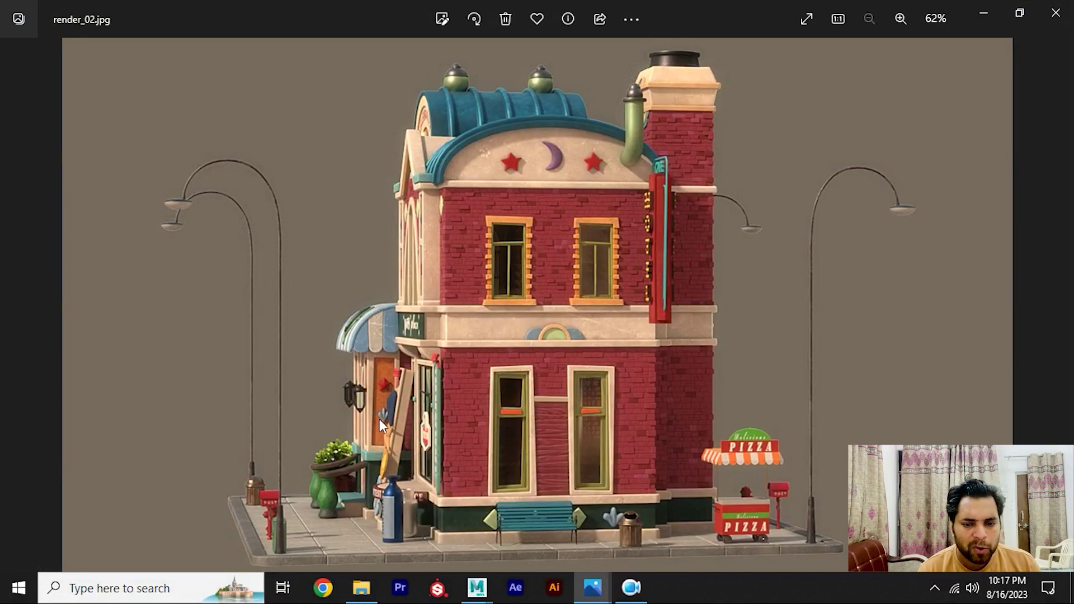
# Step: Page through render_03, render_04 and render_06, return to render_04, then minimize Photos
pyautogui.click(1059, 307)
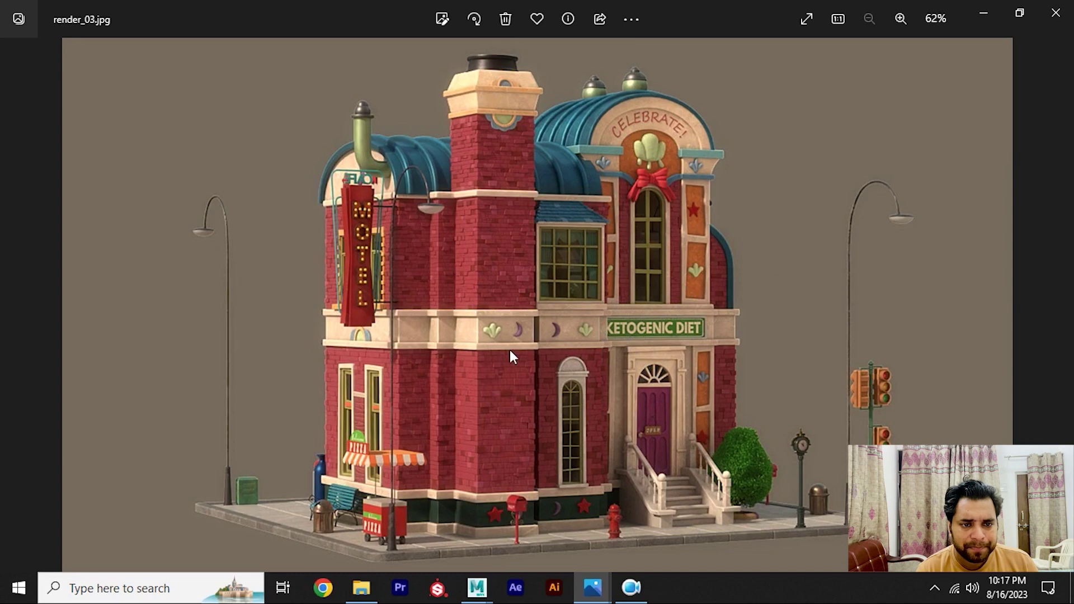
pyautogui.click(1059, 307)
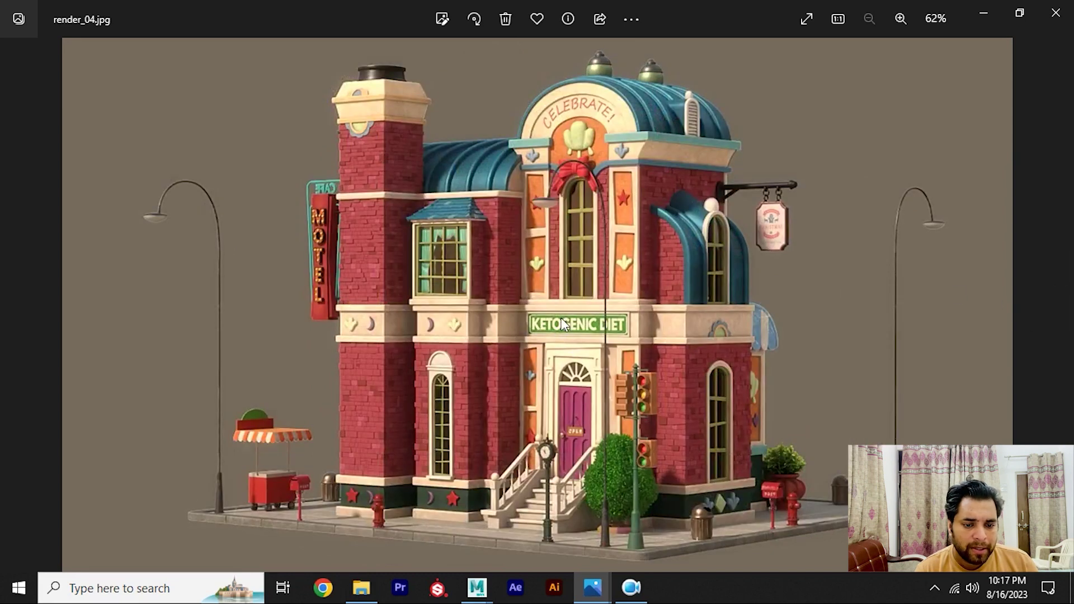
pyautogui.click(1061, 309)
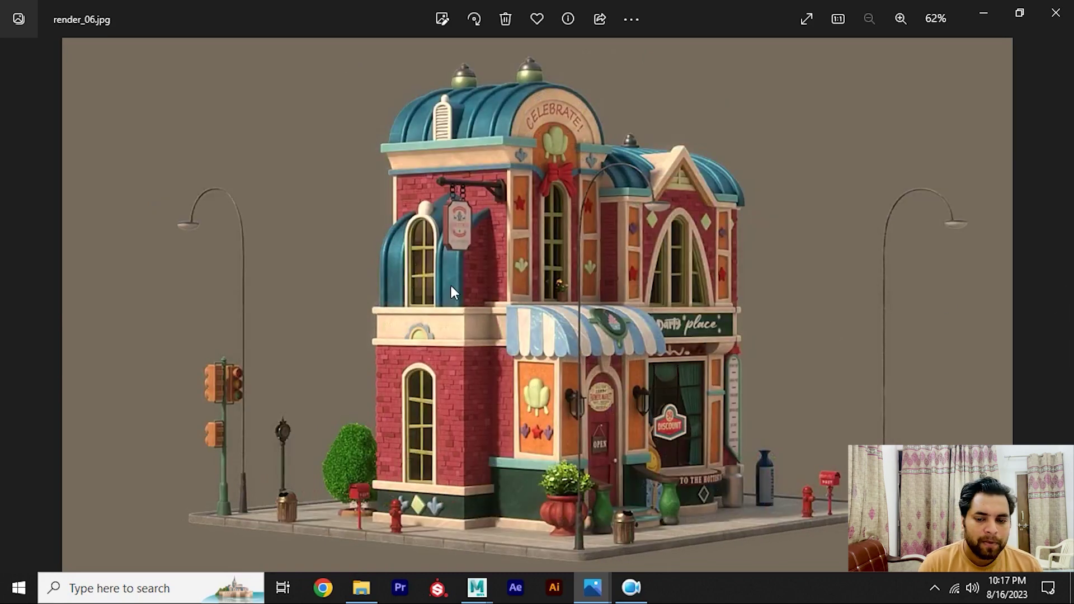
pyautogui.moveTo(27, 299)
pyautogui.click(18, 306)
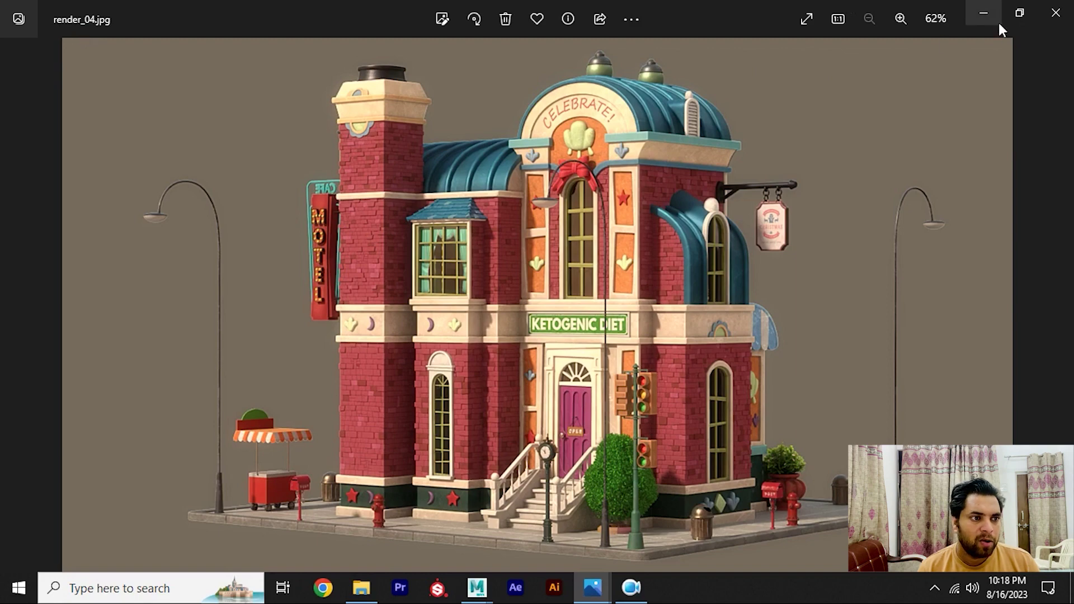
pyautogui.click(984, 10)
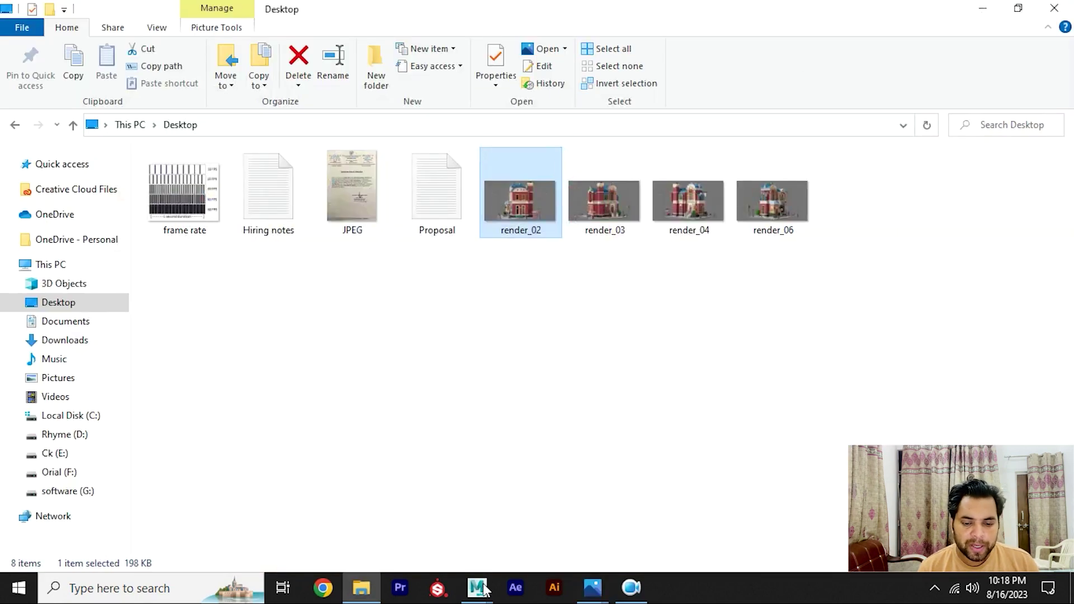
# Step: In Maya's front view, import render_04.jpg from the Desktop as an image plane
pyautogui.moveTo(475, 588)
pyautogui.click(550, 505)
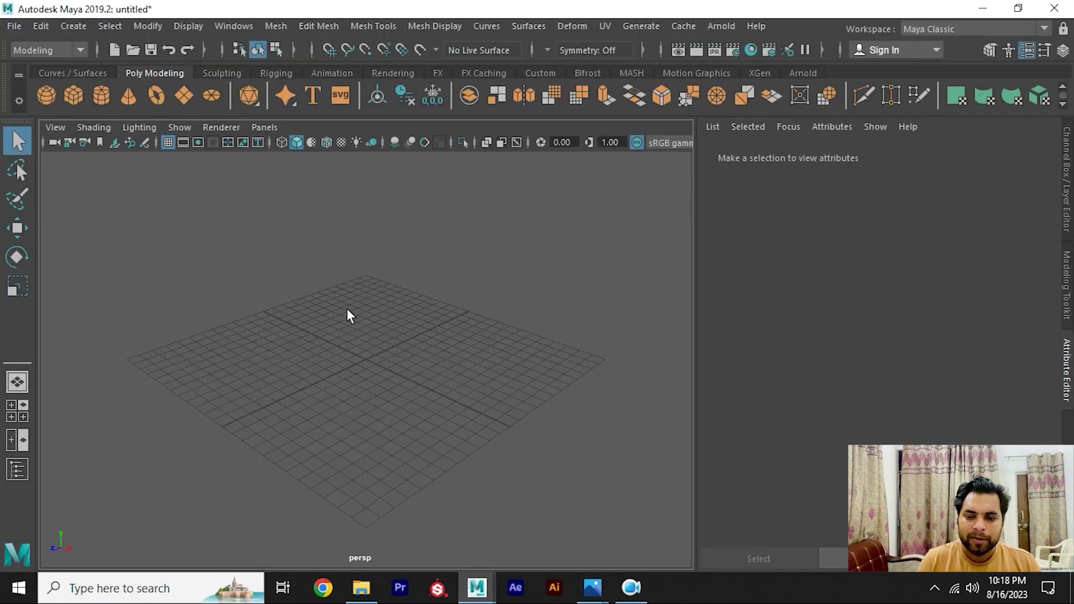
pyautogui.press('space')
pyautogui.moveTo(347, 311); pyautogui.dragTo(345, 357)
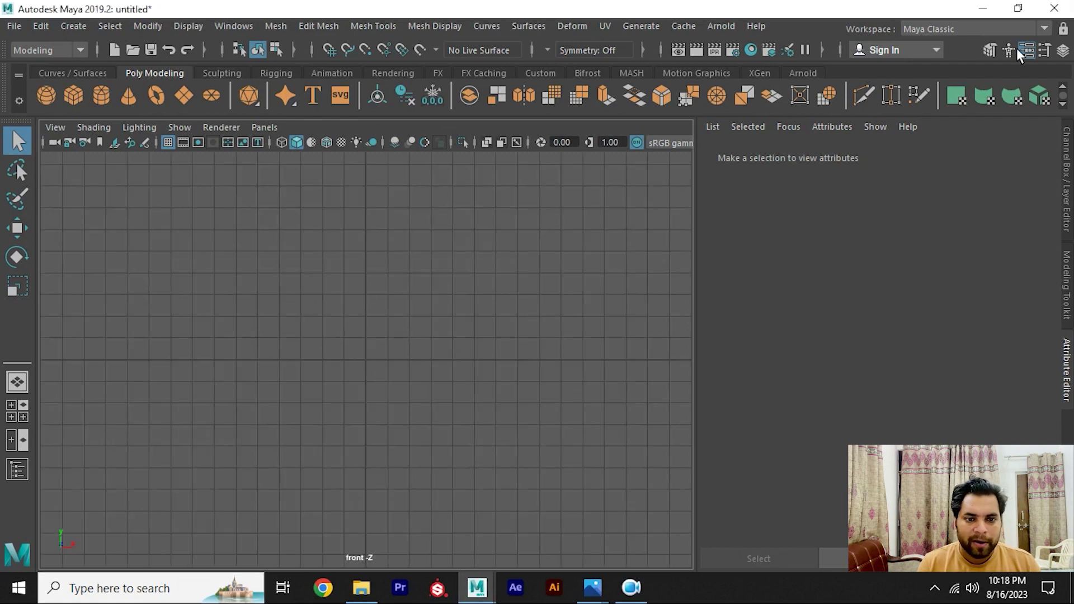
pyautogui.click(989, 50)
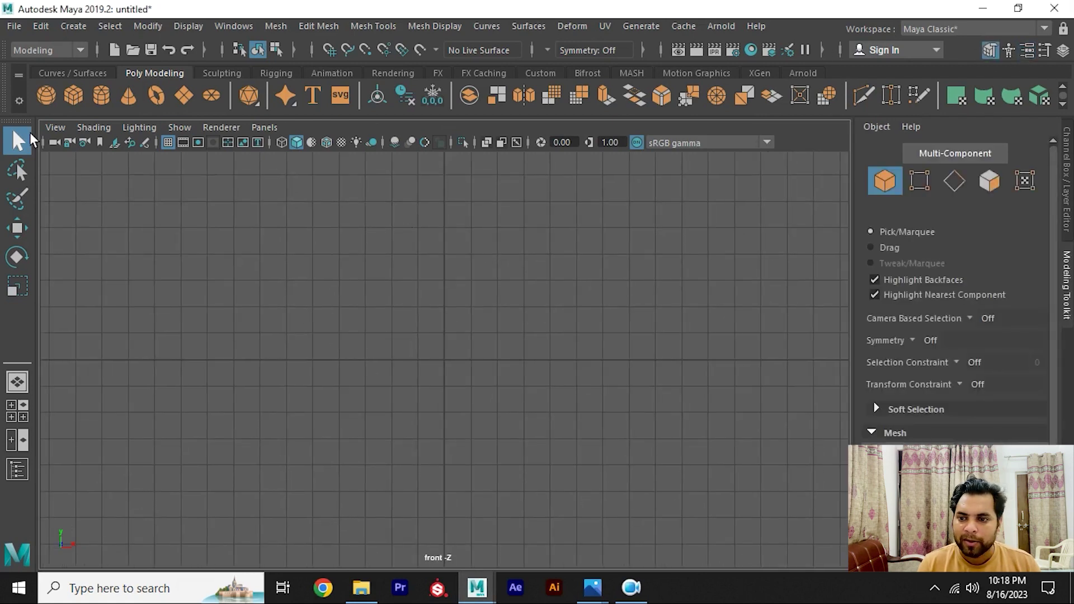
pyautogui.click(54, 128)
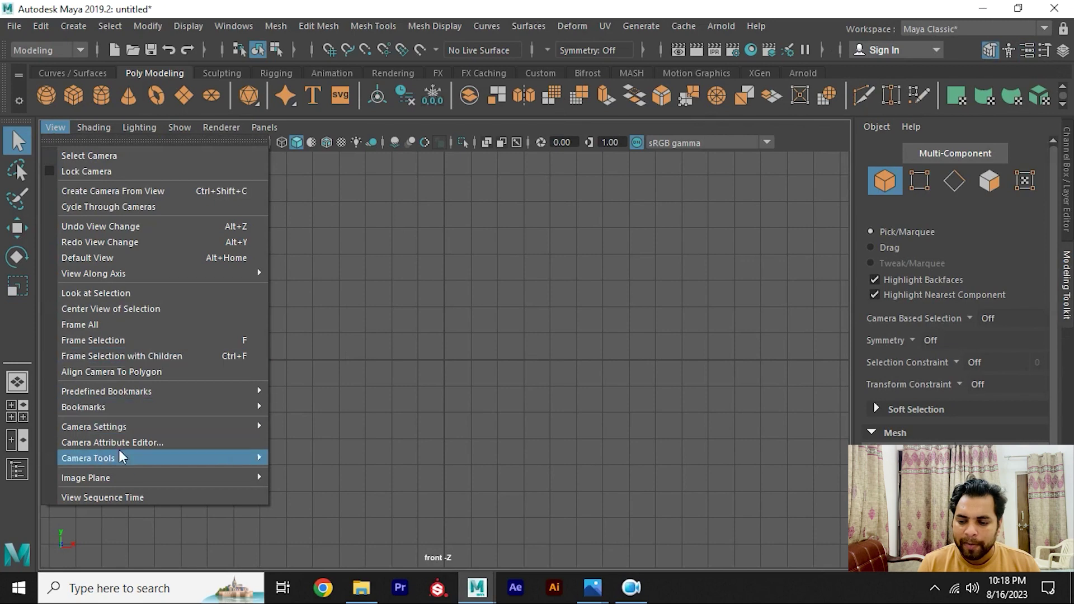
pyautogui.click(316, 491)
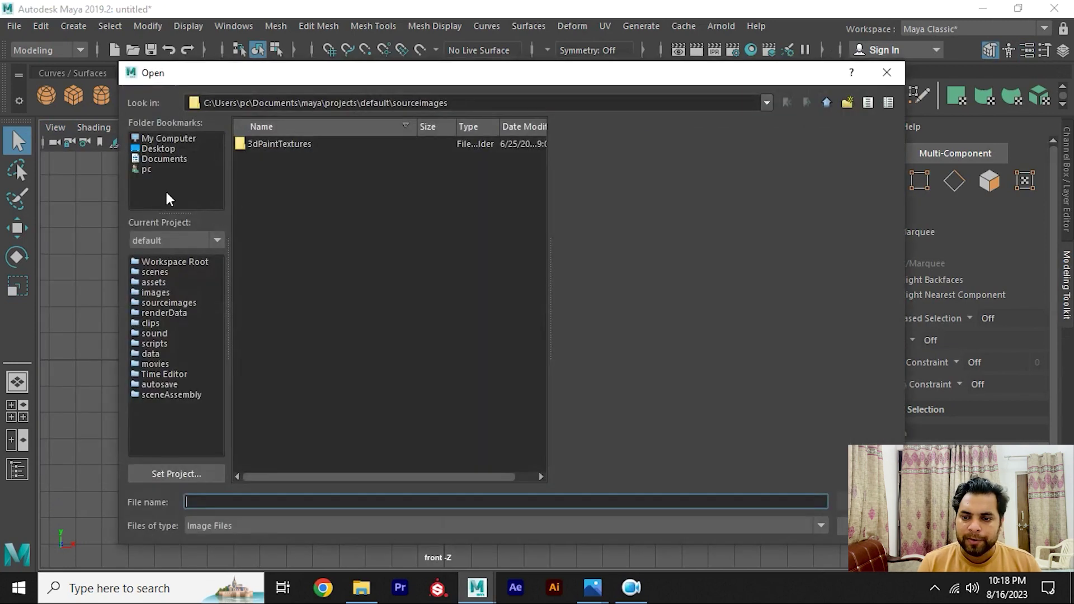
pyautogui.click(166, 148)
pyautogui.click(288, 157)
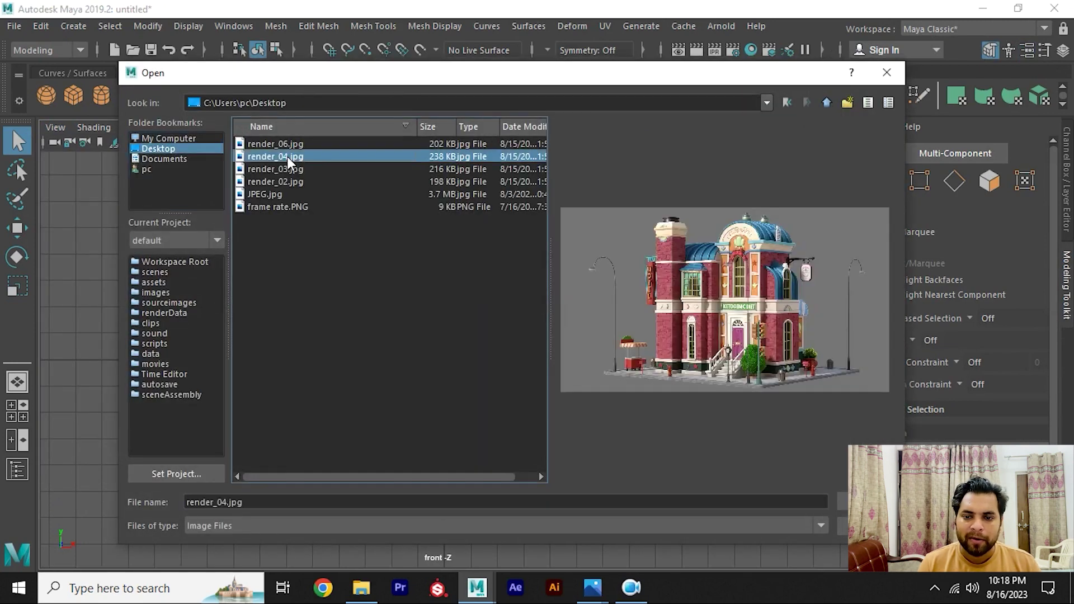
pyautogui.click(843, 501)
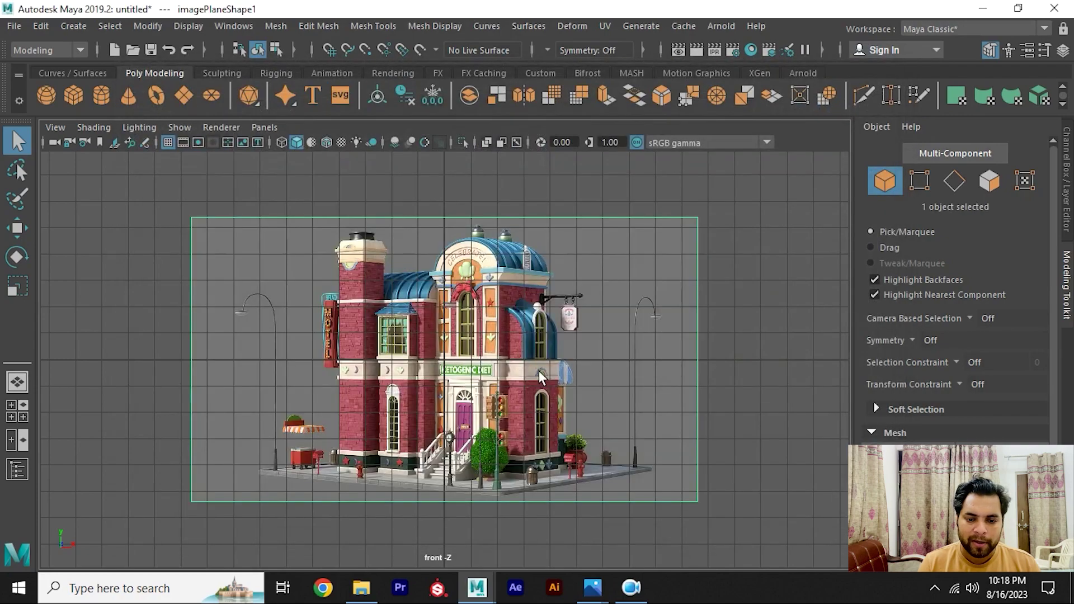
# Step: Scale the image plane up, frame it in the front view, then return to perspective
pyautogui.press('r')
pyautogui.moveTo(444, 360)
pyautogui.mouseDown()
pyautogui.moveTo(837, 496)
pyautogui.moveTo(404, 274)
pyautogui.mouseUp()
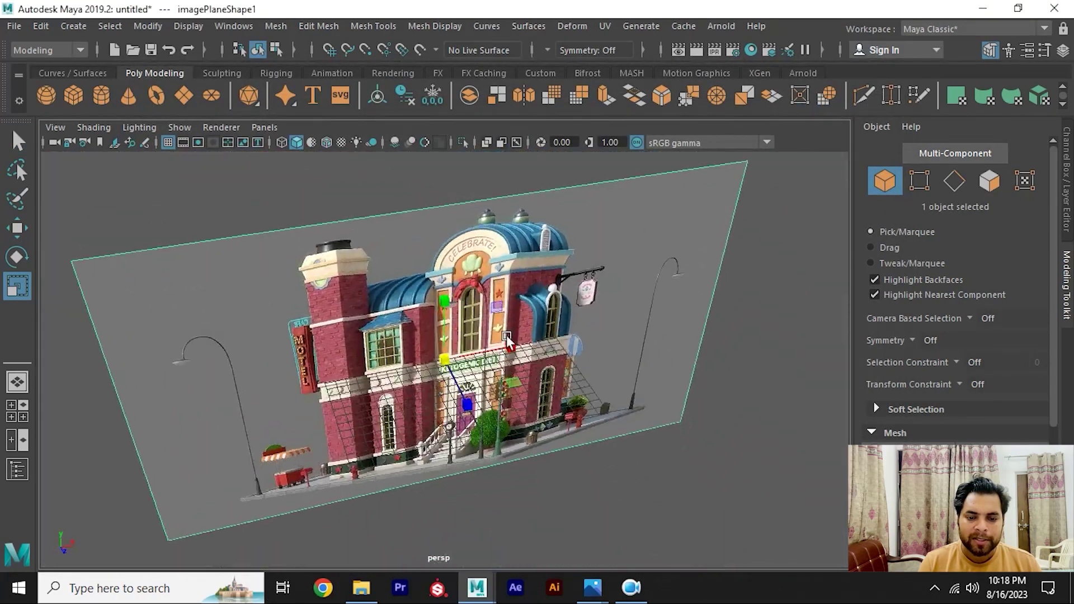
pyautogui.press('w')
pyautogui.press('space')
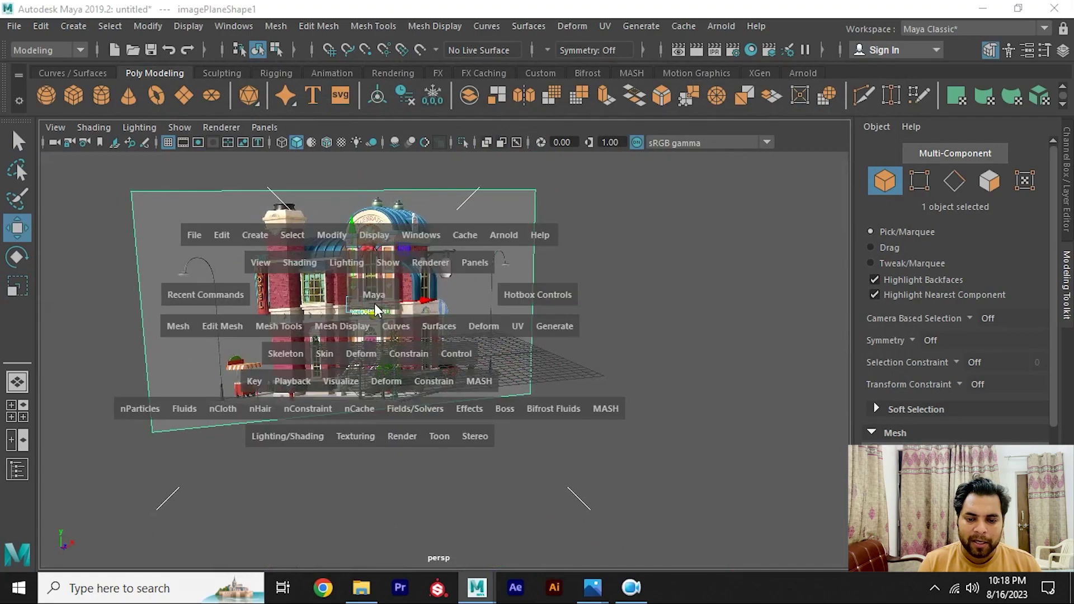
pyautogui.moveTo(422, 313); pyautogui.dragTo(422, 353)
pyautogui.press('f')
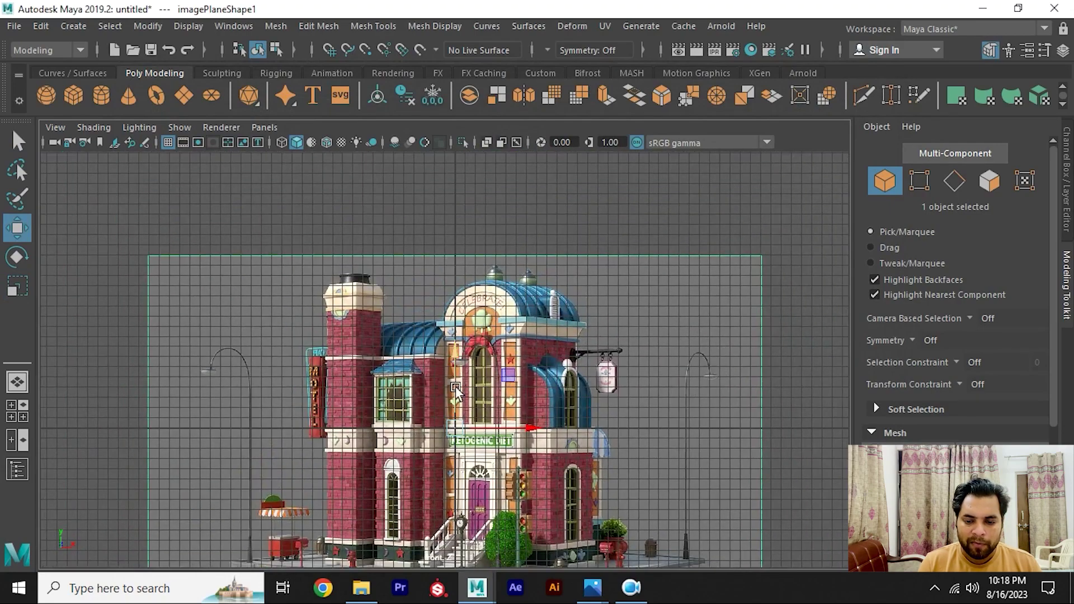
pyautogui.keyDown('alt'); pyautogui.moveTo(454, 336); pyautogui.dragTo(458, 229, button='middle'); pyautogui.keyUp('alt')
pyautogui.press('space')
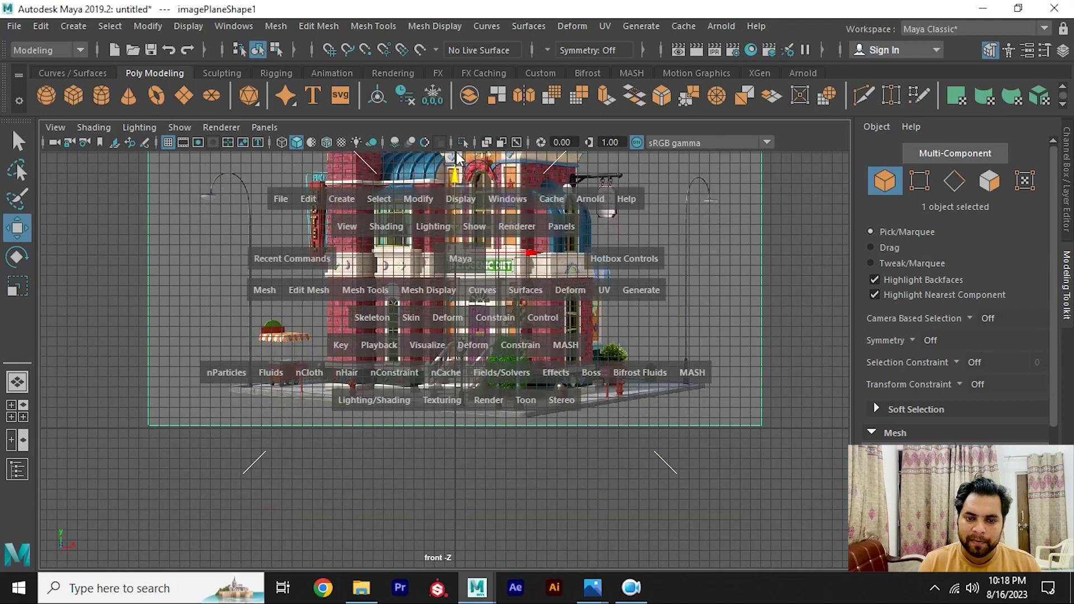
pyautogui.moveTo(457, 259); pyautogui.dragTo(380, 259)
# Step: Frame the image plane and hide the floor grid
pyautogui.press('f')
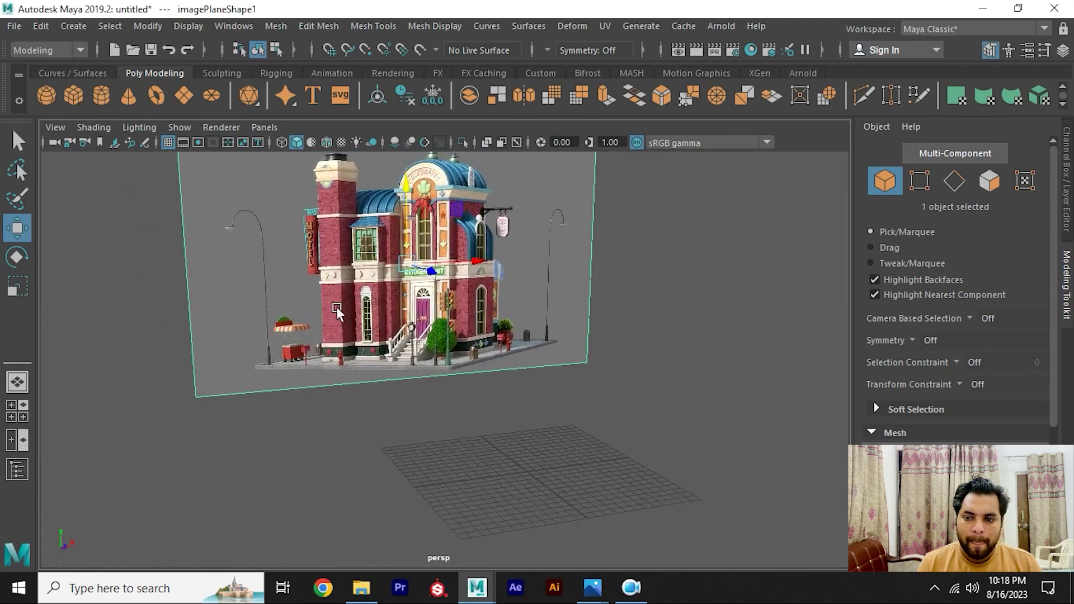
pyautogui.click(170, 144)
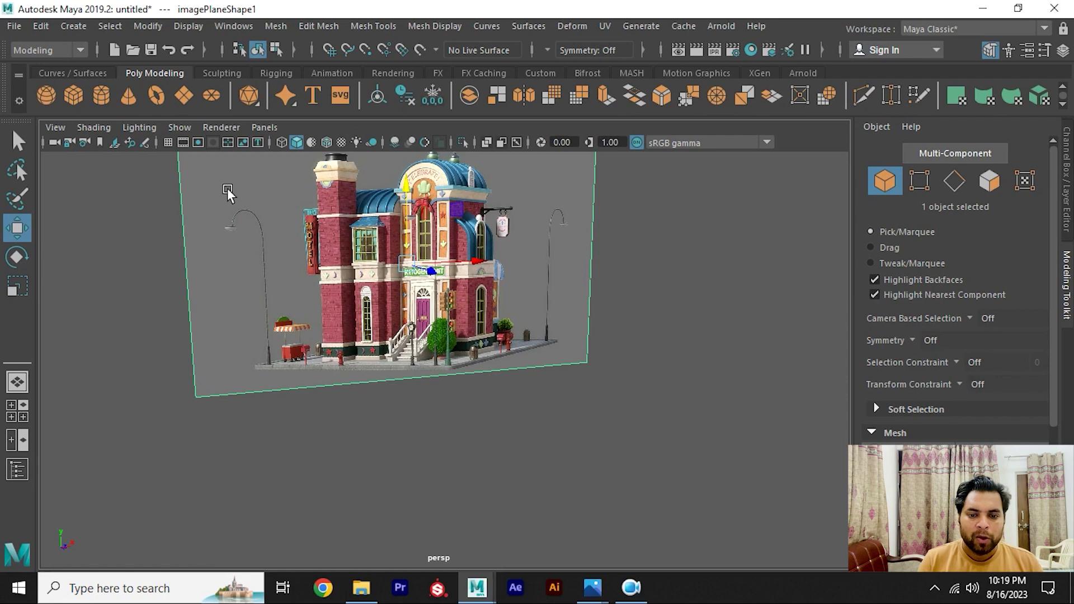
pyautogui.keyDown('alt'); pyautogui.moveTo(575, 300); pyautogui.dragTo(542, 358); pyautogui.keyUp('alt')
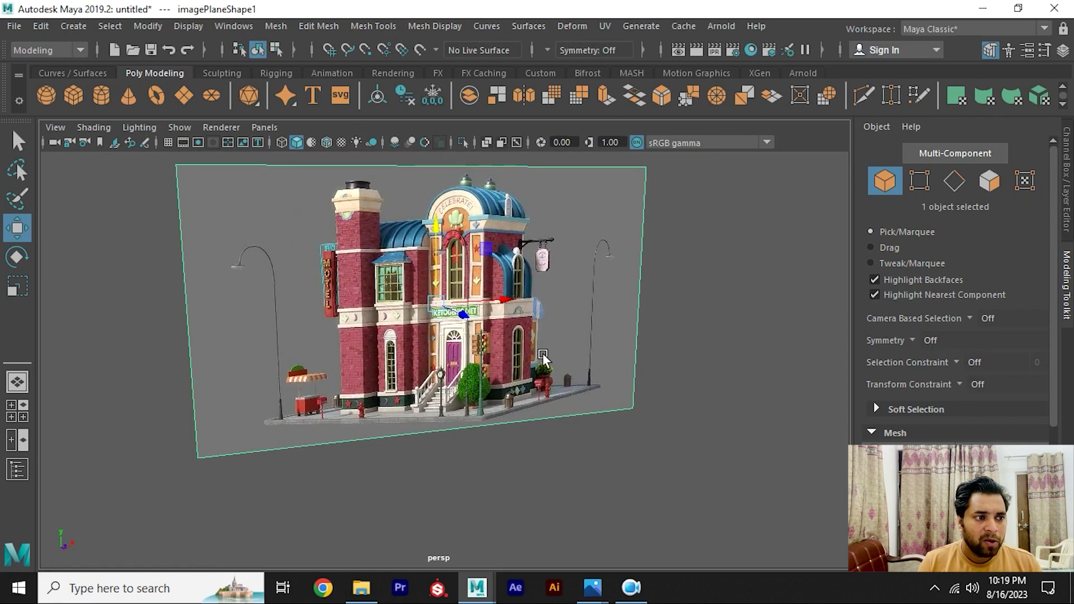
# Step: Put the image plane on a new Reference-type display layer named ref_layer
pyautogui.click(1062, 50)
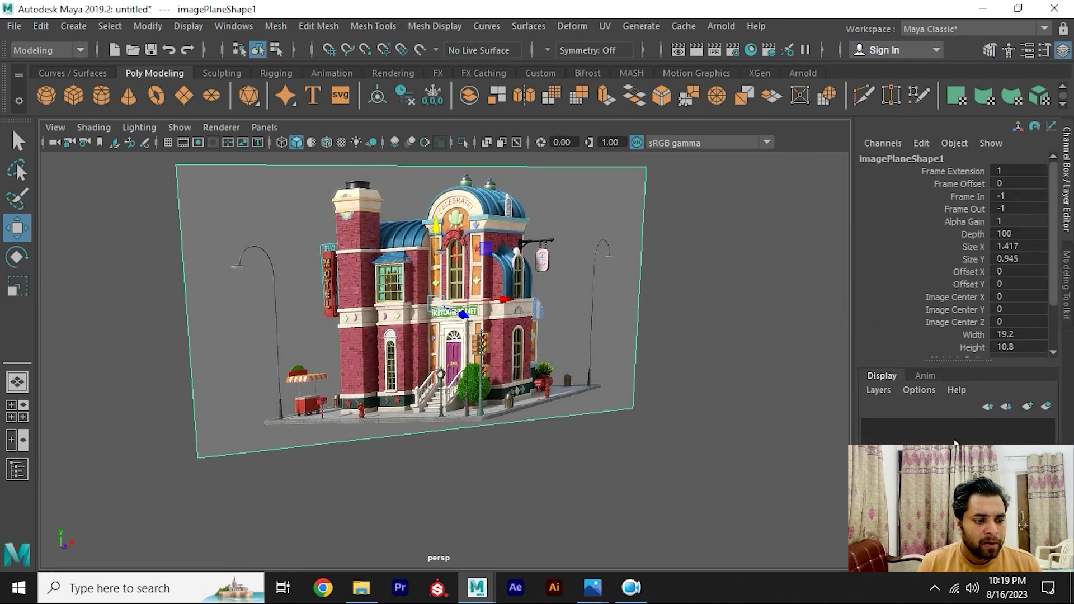
pyautogui.click(1046, 406)
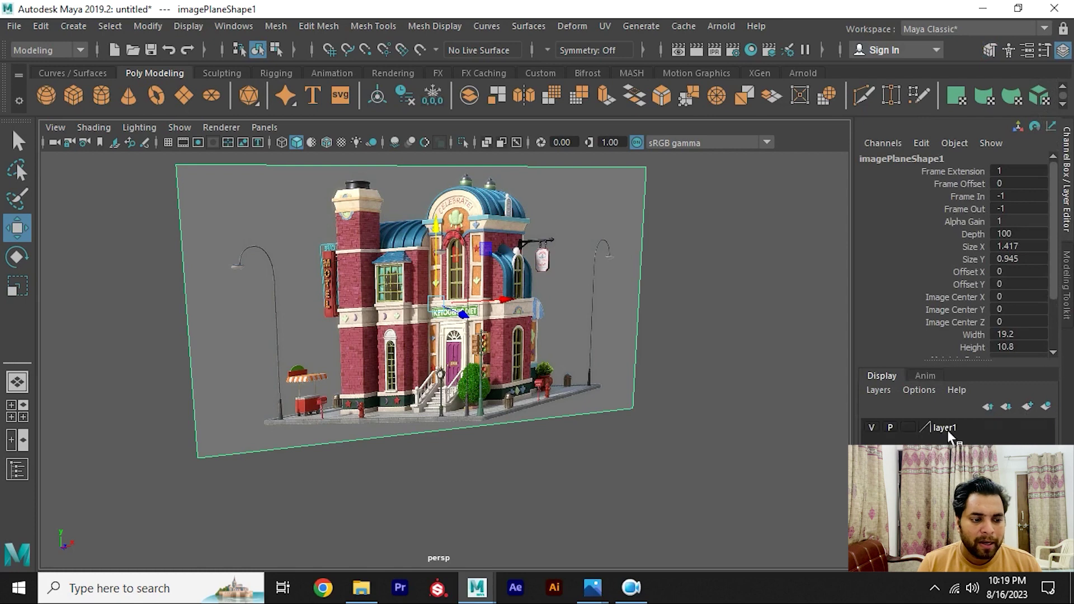
pyautogui.click(907, 426)
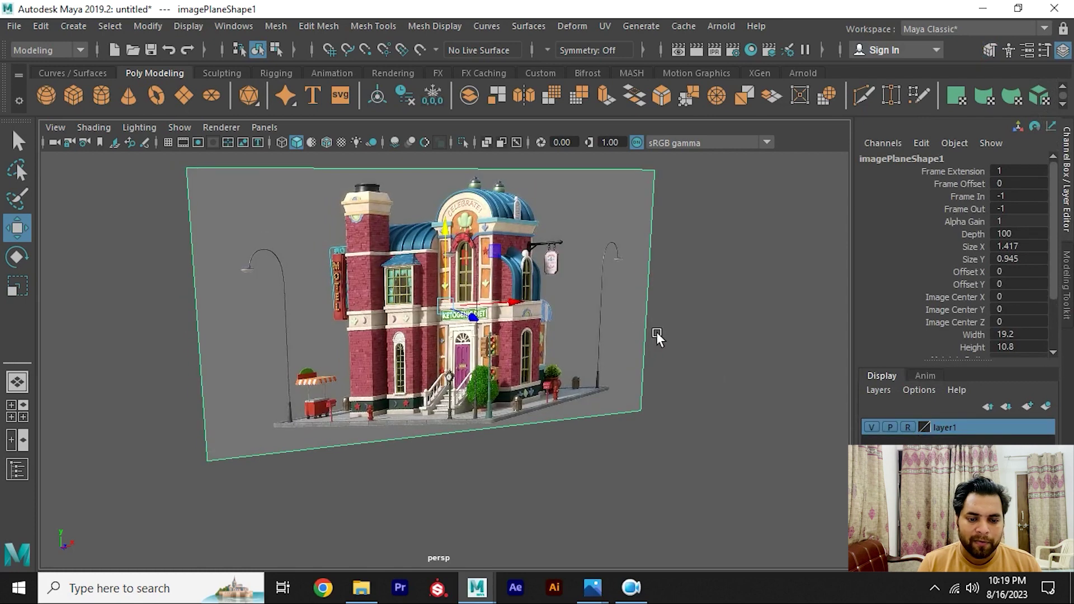
pyautogui.keyDown('alt'); pyautogui.moveTo(653, 337); pyautogui.dragTo(669, 358); pyautogui.keyUp('alt')
pyautogui.click(699, 313)
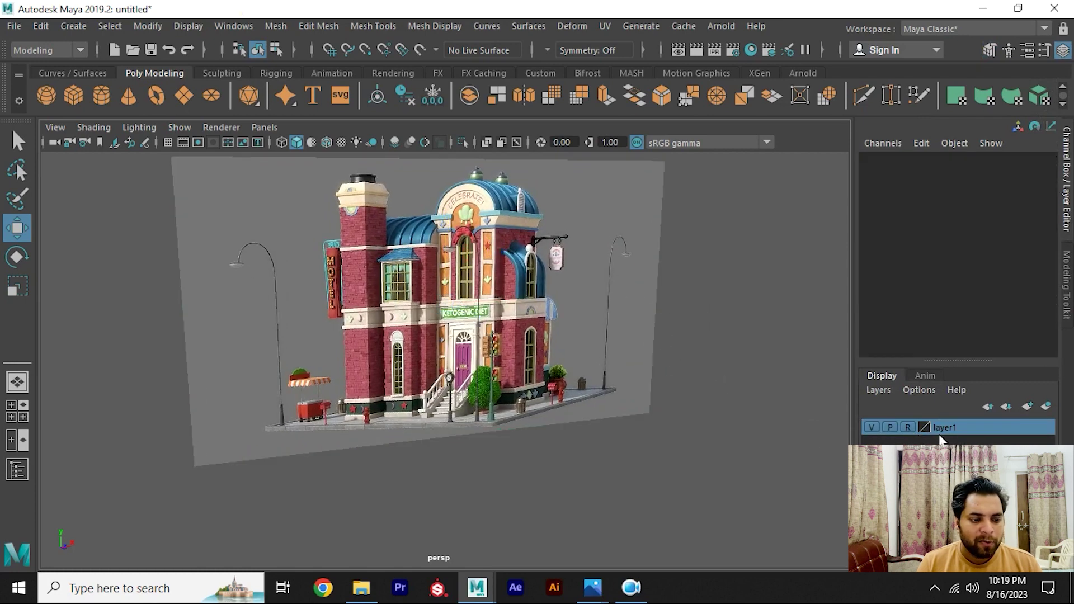
pyautogui.doubleClick(942, 430)
pyautogui.write('r')
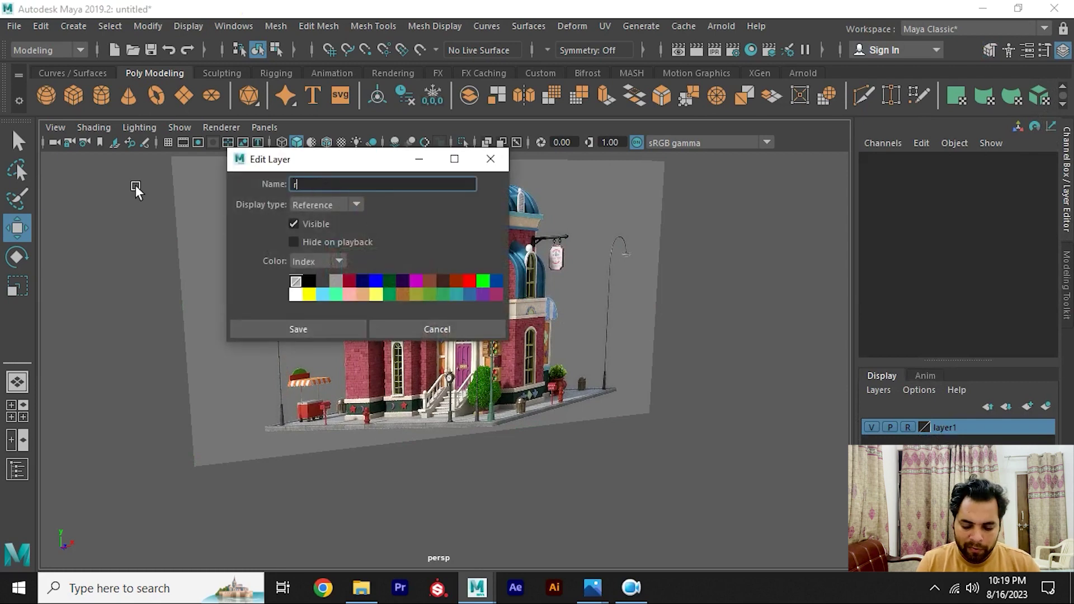
pyautogui.write('ef_layer')
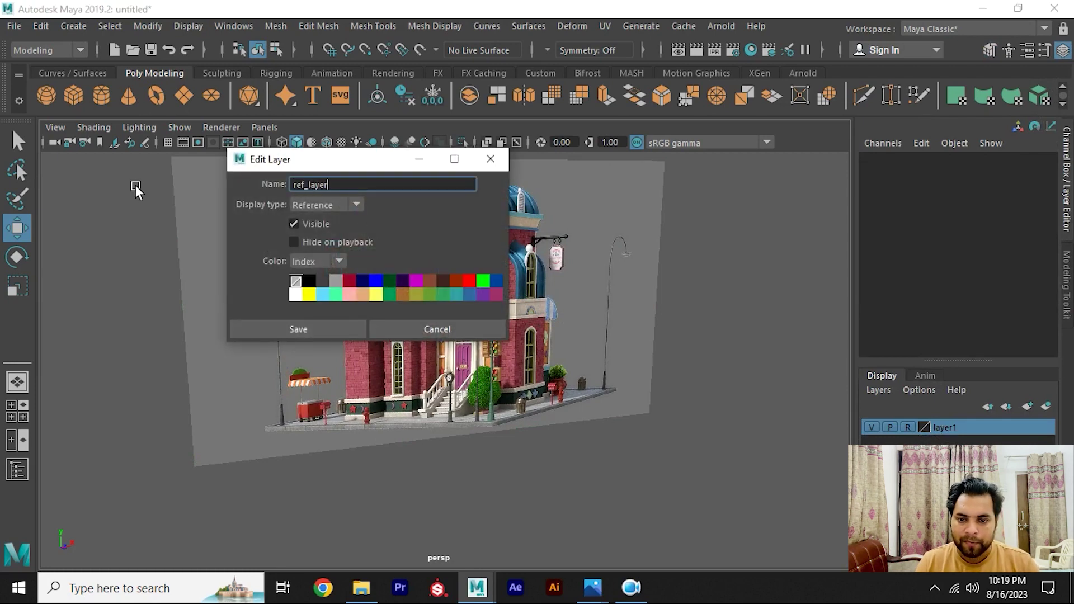
pyautogui.click(314, 334)
pyautogui.moveTo(358, 313)
pyautogui.keyDown('alt'); pyautogui.mouseDown()
pyautogui.moveTo(438, 281)
pyautogui.moveTo(502, 337)
pyautogui.mouseUp(); pyautogui.keyUp('alt')
pyautogui.scroll(3, 438, 282)
# Step: Create a polygon cube in front of the reference and move it upward
pyautogui.hotkey('ctrl', 'space')
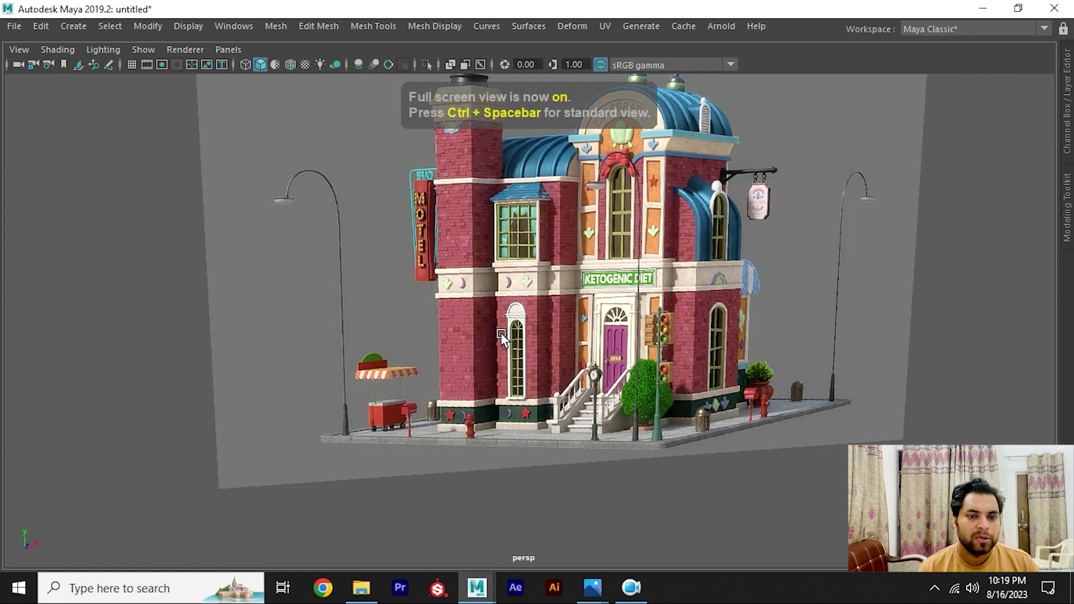
pyautogui.keyDown('alt'); pyautogui.moveTo(501, 332); pyautogui.dragTo(505, 267); pyautogui.keyUp('alt')
pyautogui.scroll(2, 392, 257)
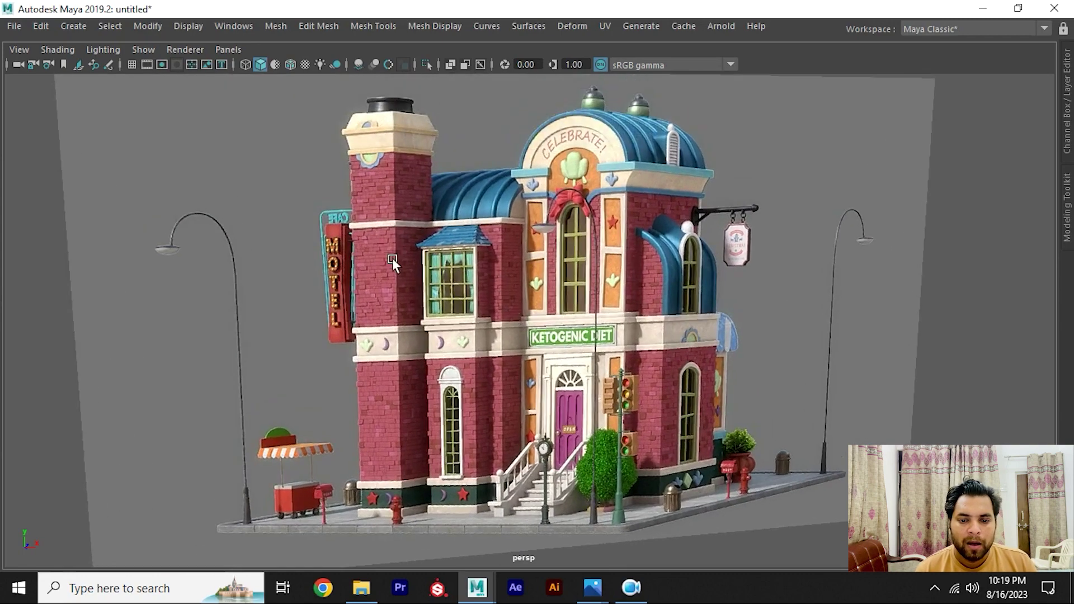
pyautogui.moveTo(392, 258)
pyautogui.keyDown('alt'); pyautogui.mouseDown()
pyautogui.moveTo(404, 283)
pyautogui.moveTo(408, 207)
pyautogui.mouseUp(); pyautogui.keyUp('alt')
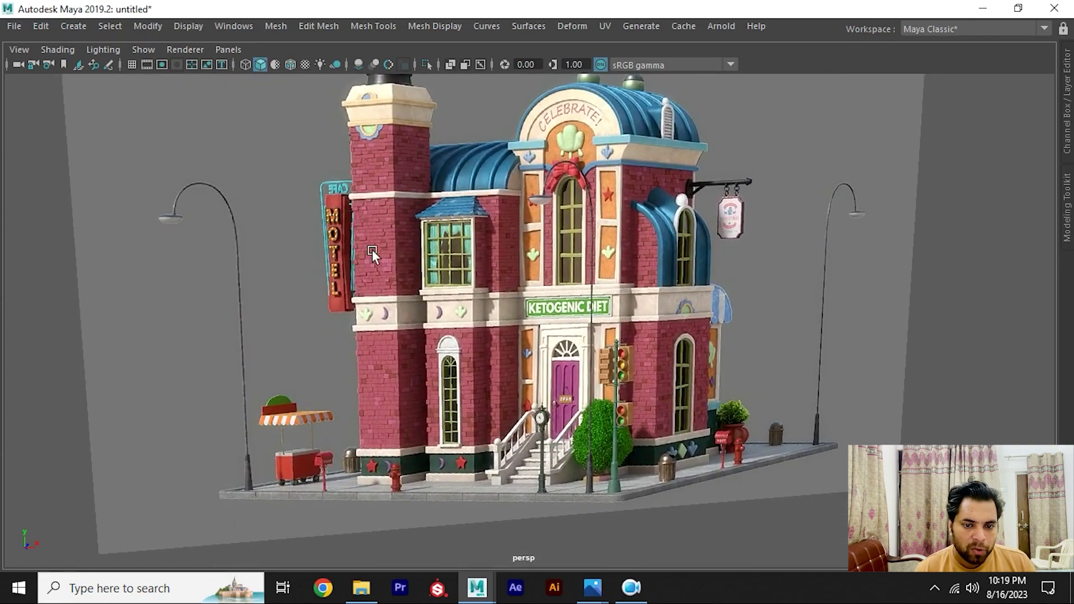
pyautogui.scroll(-2, 371, 250)
pyautogui.keyDown('alt'); pyautogui.moveTo(405, 332); pyautogui.dragTo(438, 308); pyautogui.keyUp('alt')
pyautogui.keyDown('shift'); pyautogui.moveTo(414, 265); pyautogui.dragTo(361, 266, button='right'); pyautogui.keyUp('shift')
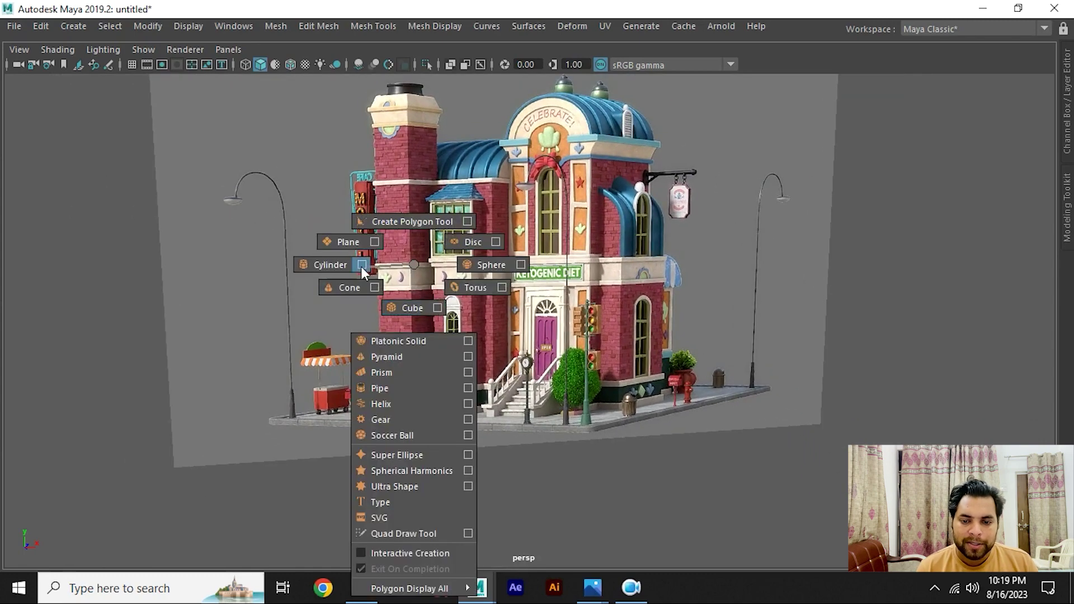
pyautogui.keyDown('shift'); pyautogui.moveTo(397, 307); pyautogui.dragTo(398, 309, button='right'); pyautogui.keyUp('shift')
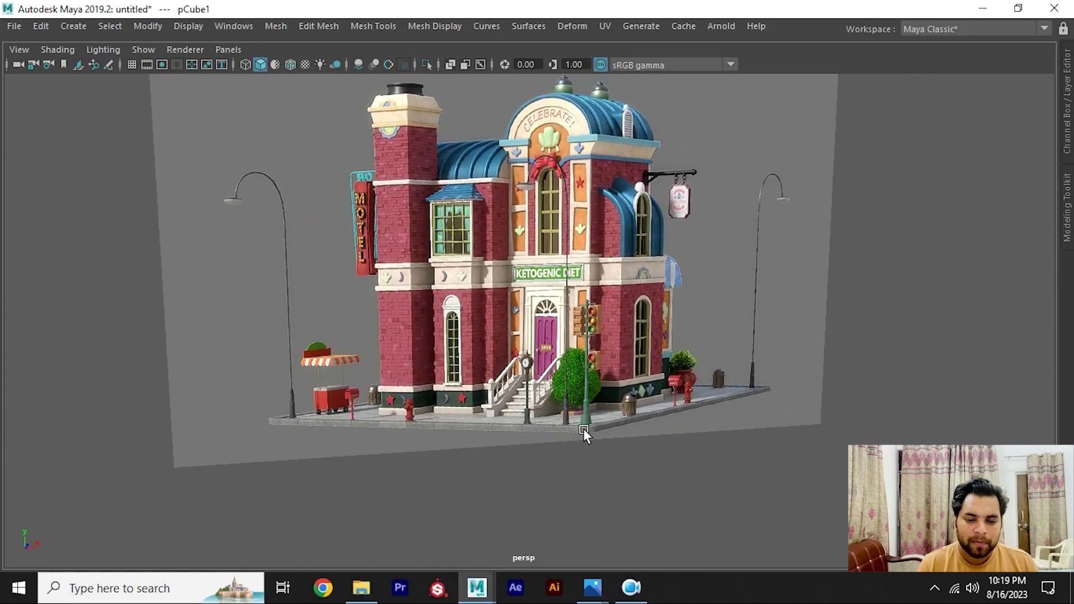
pyautogui.scroll(-2, 583, 429)
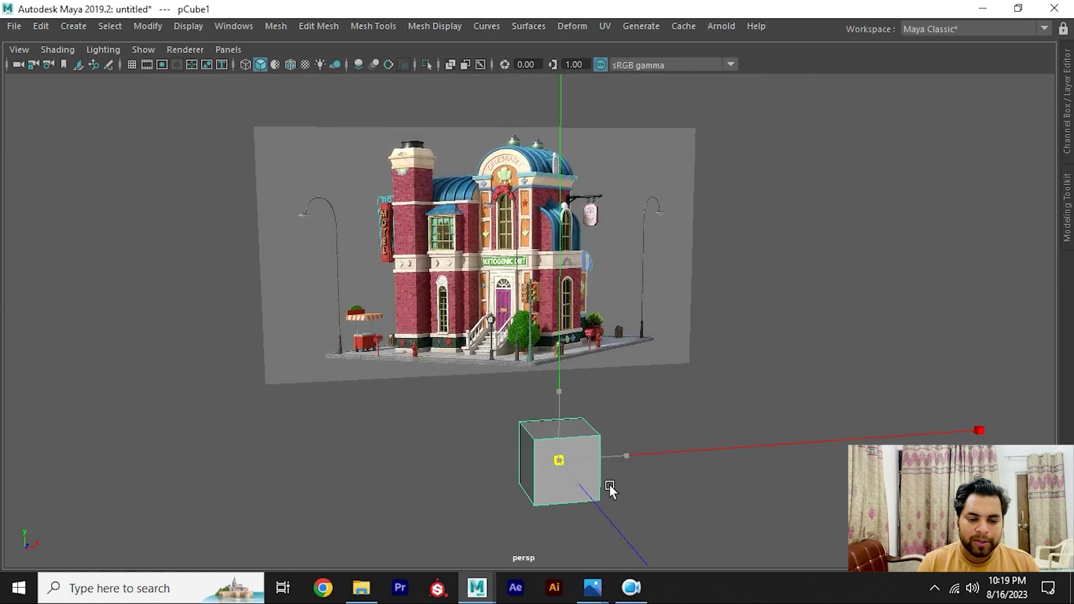
pyautogui.moveTo(557, 395); pyautogui.dragTo(562, 334)
pyautogui.keyDown('alt'); pyautogui.moveTo(562, 335); pyautogui.dragTo(537, 335, button='middle'); pyautogui.keyUp('alt')
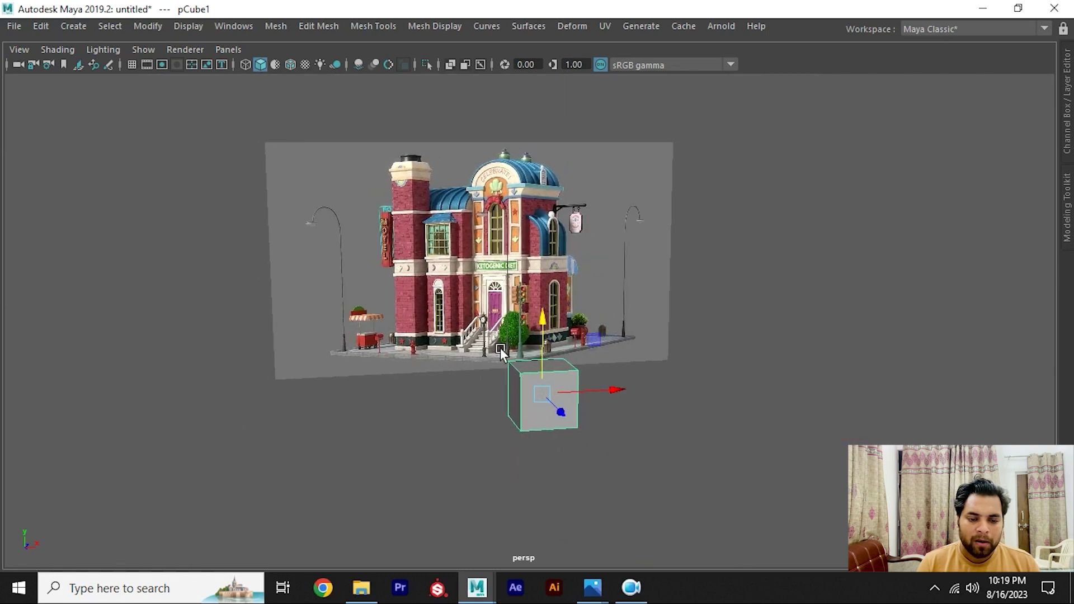
# Step: Pull the cube's top face up to form a tall box
pyautogui.moveTo(509, 153); pyautogui.dragTo(512, 223, button='right')
pyautogui.click(526, 360)
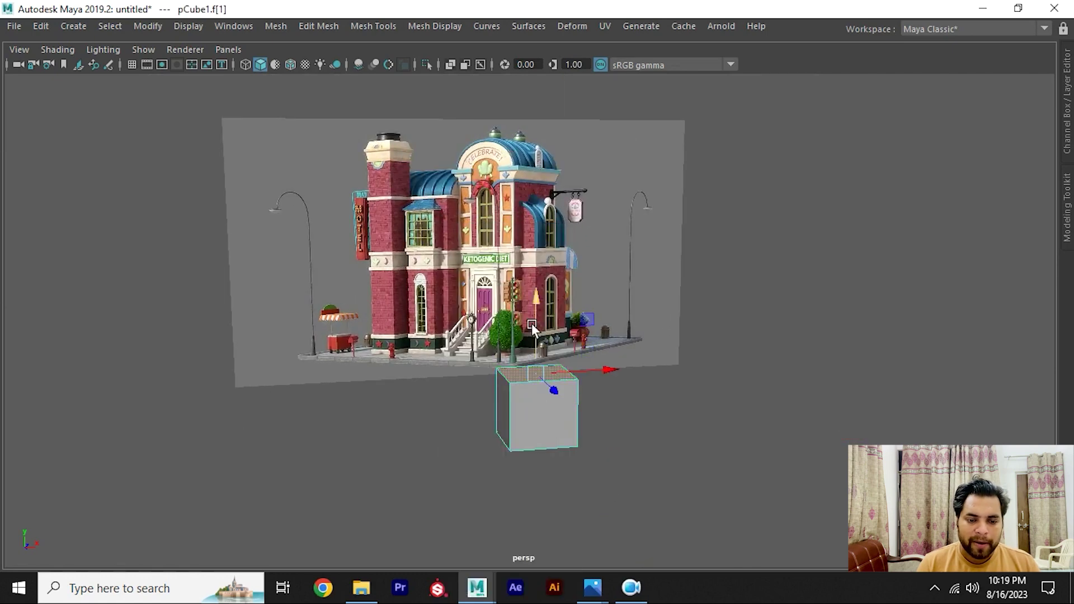
pyautogui.moveTo(531, 323); pyautogui.dragTo(528, 163)
pyautogui.scroll(-2, 519, 270)
pyautogui.scroll(2, 579, 418)
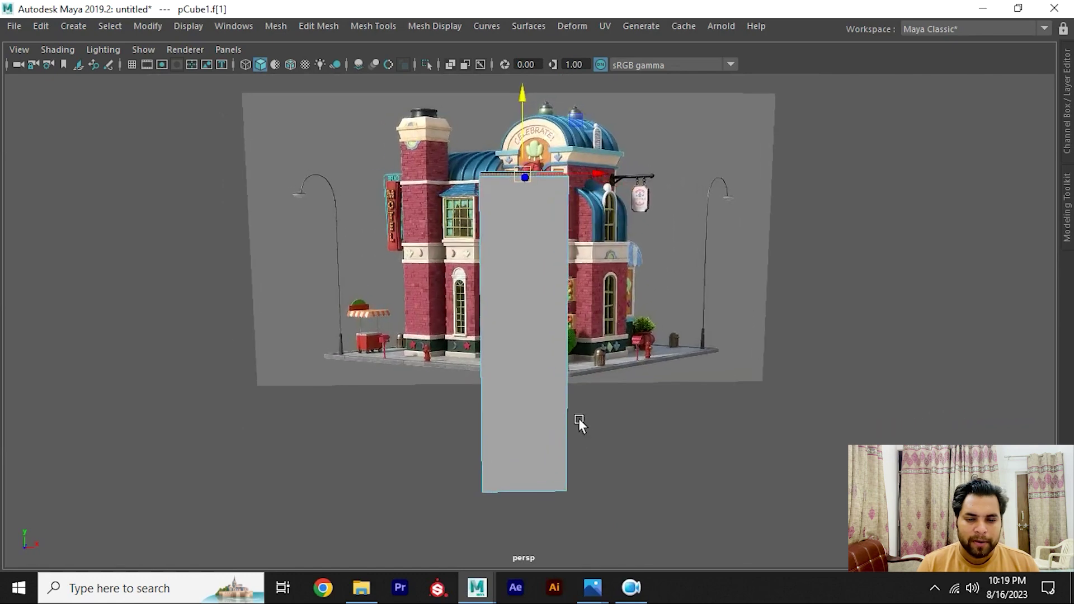
pyautogui.moveTo(535, 261); pyautogui.dragTo(623, 155, button='right')
pyautogui.keyDown('alt'); pyautogui.moveTo(630, 343); pyautogui.dragTo(544, 346); pyautogui.keyUp('alt')
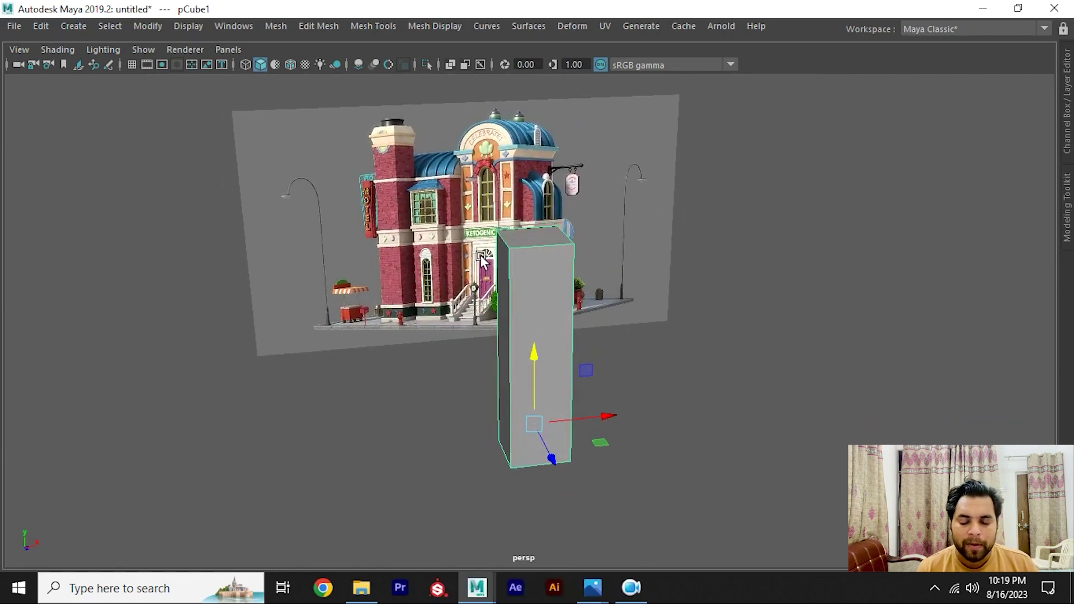
pyautogui.scroll(5, 529, 472)
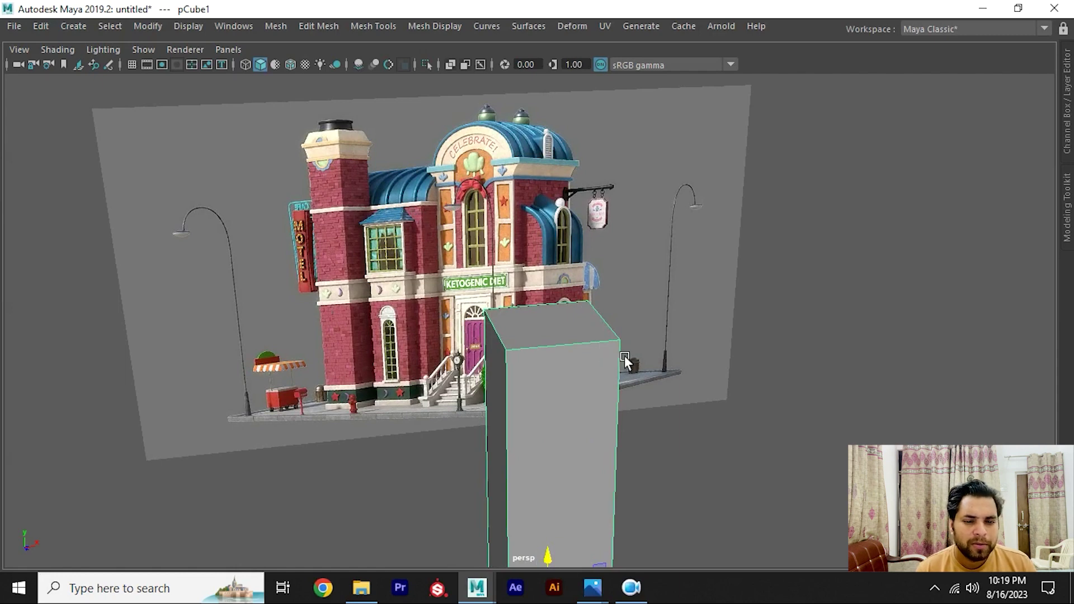
pyautogui.scroll(-4, 624, 354)
pyautogui.moveTo(559, 314)
pyautogui.keyDown('alt'); pyautogui.mouseDown()
pyautogui.moveTo(435, 268)
pyautogui.moveTo(450, 274)
pyautogui.mouseUp(); pyautogui.keyUp('alt')
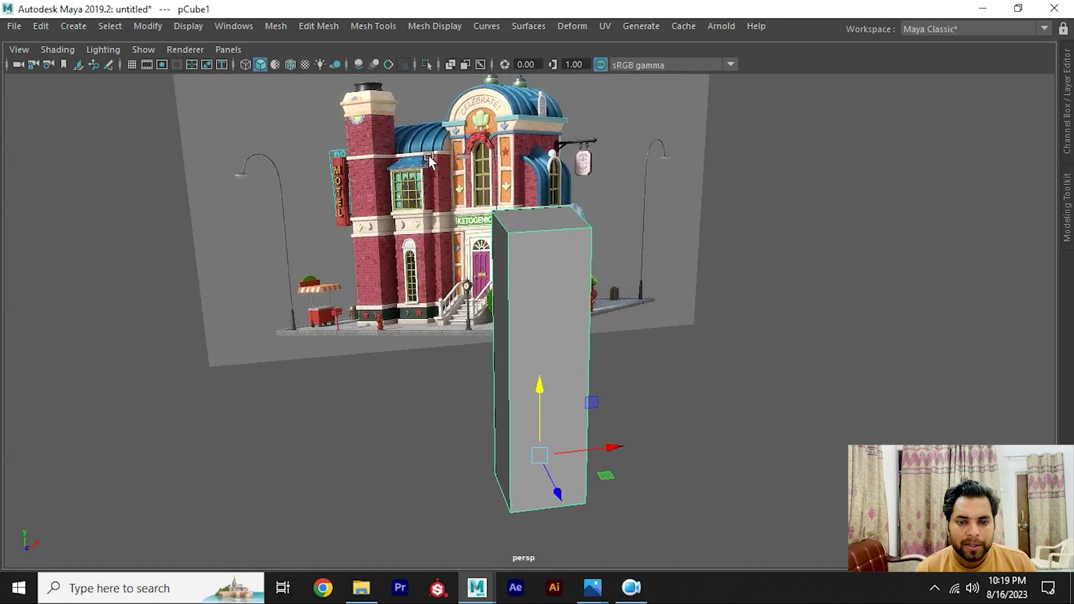
pyautogui.moveTo(376, 143)
pyautogui.keyDown('alt'); pyautogui.mouseDown()
pyautogui.moveTo(534, 240)
pyautogui.moveTo(549, 283)
pyautogui.mouseUp(); pyautogui.keyUp('alt')
# Step: Raise the top face a bit more, then widen the box along X
pyautogui.moveTo(506, 154); pyautogui.dragTo(506, 190, button='right')
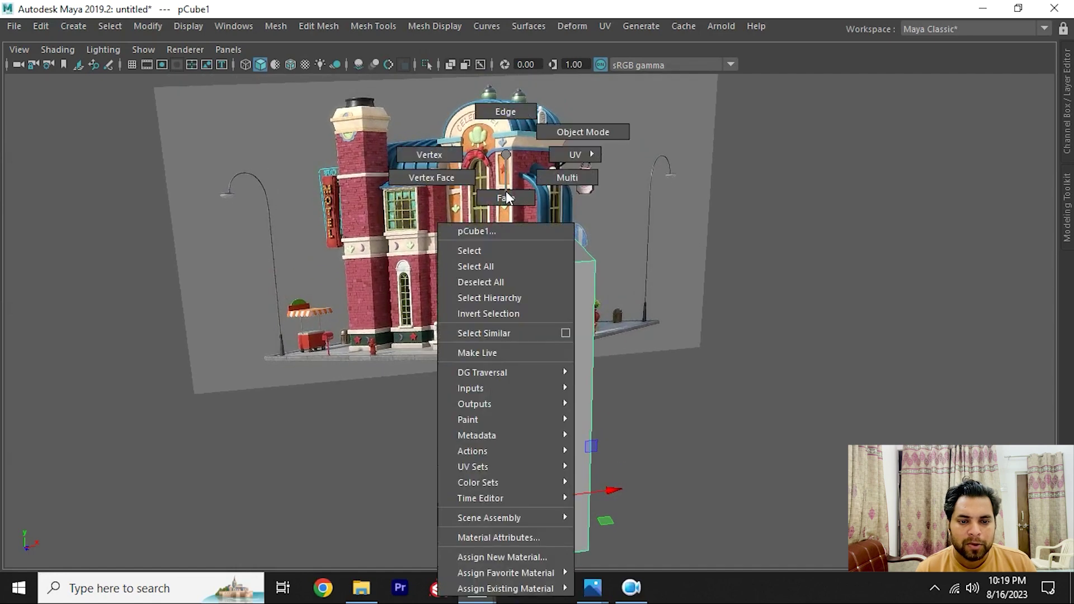
pyautogui.click(532, 260)
pyautogui.moveTo(542, 216); pyautogui.dragTo(541, 196)
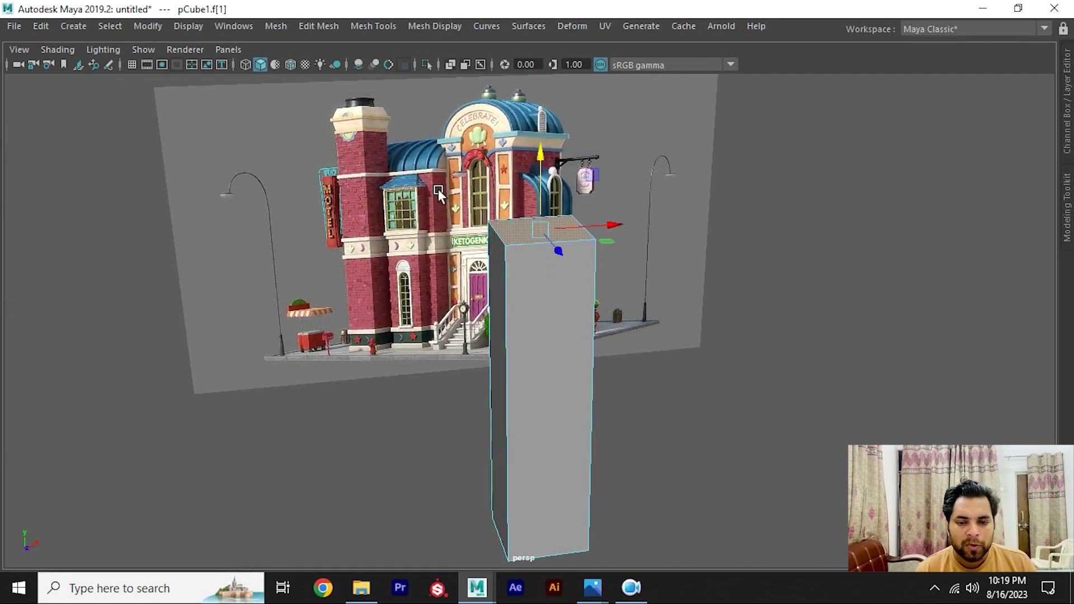
pyautogui.moveTo(435, 186)
pyautogui.keyDown('alt'); pyautogui.mouseDown()
pyautogui.moveTo(442, 246)
pyautogui.moveTo(595, 281)
pyautogui.moveTo(559, 224)
pyautogui.mouseUp(); pyautogui.keyUp('alt')
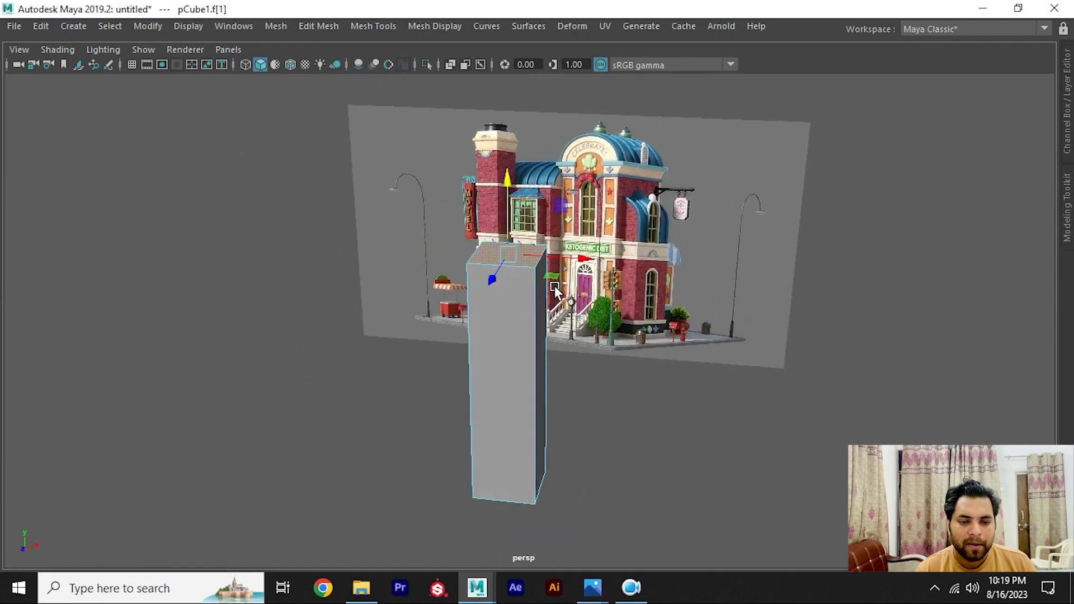
pyautogui.moveTo(509, 156); pyautogui.dragTo(509, 267, button='right')
pyautogui.click(587, 132)
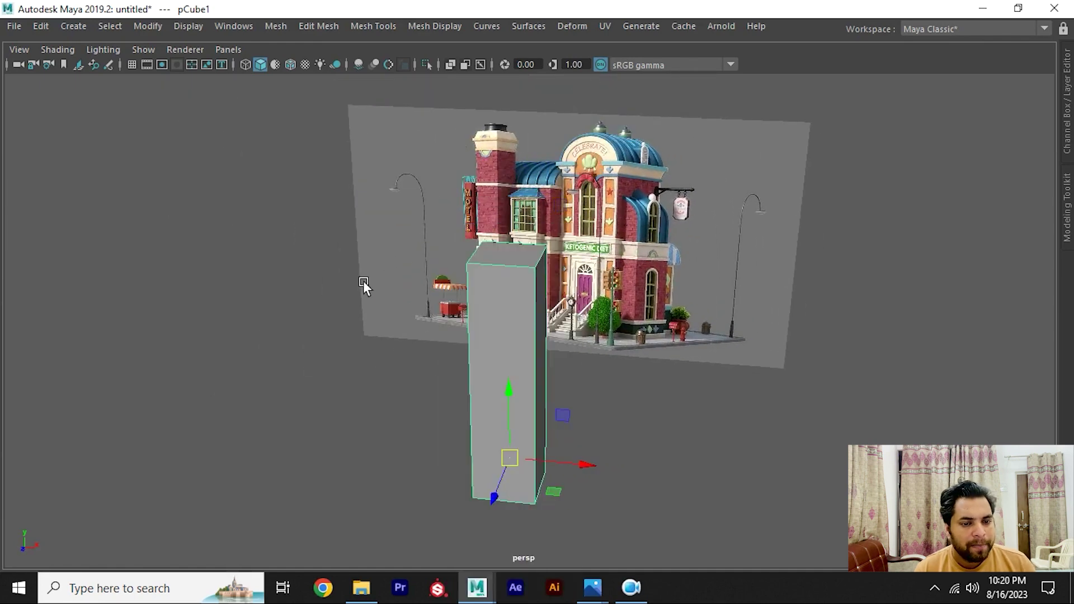
pyautogui.moveTo(524, 300)
pyautogui.keyDown('alt'); pyautogui.mouseDown()
pyautogui.moveTo(527, 274)
pyautogui.moveTo(611, 275)
pyautogui.mouseUp(); pyautogui.keyUp('alt')
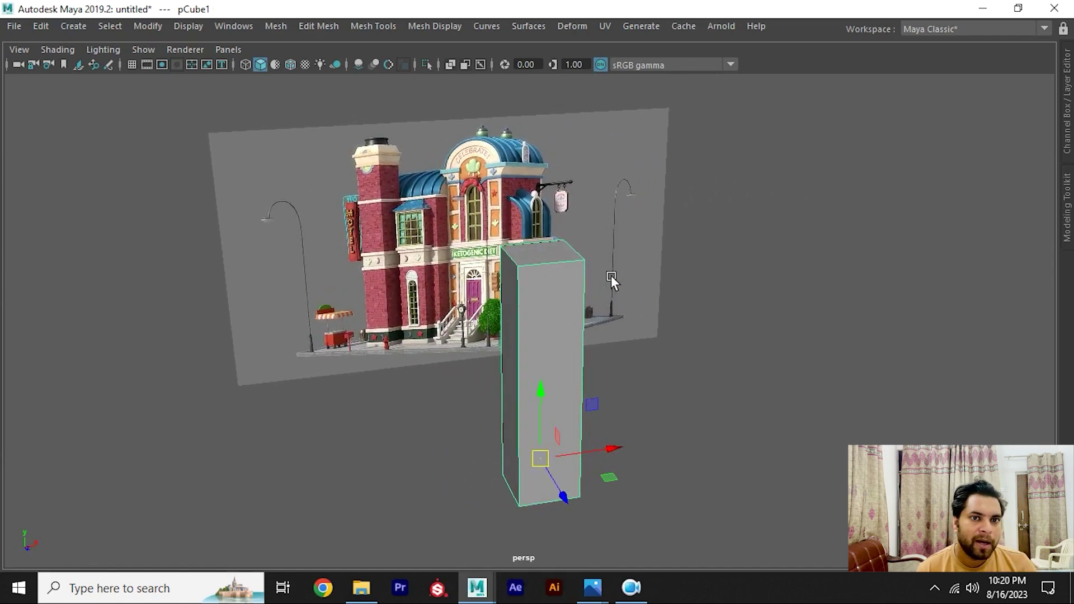
pyautogui.keyDown('alt'); pyautogui.moveTo(534, 240); pyautogui.dragTo(437, 233); pyautogui.keyUp('alt')
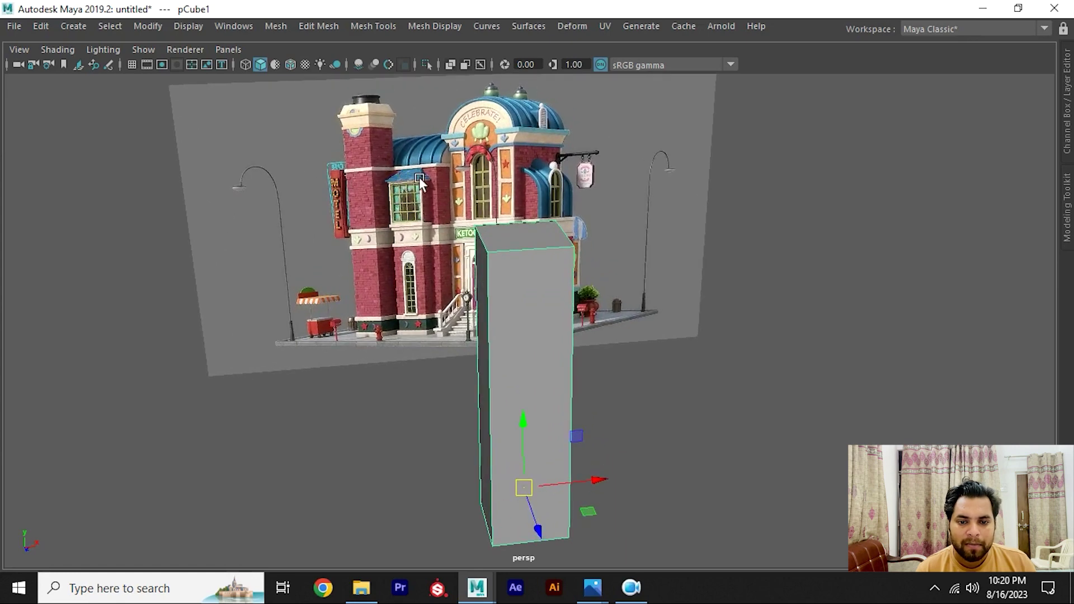
pyautogui.keyDown('alt'); pyautogui.moveTo(474, 318); pyautogui.dragTo(575, 331); pyautogui.keyUp('alt')
pyautogui.scroll(3, 575, 321)
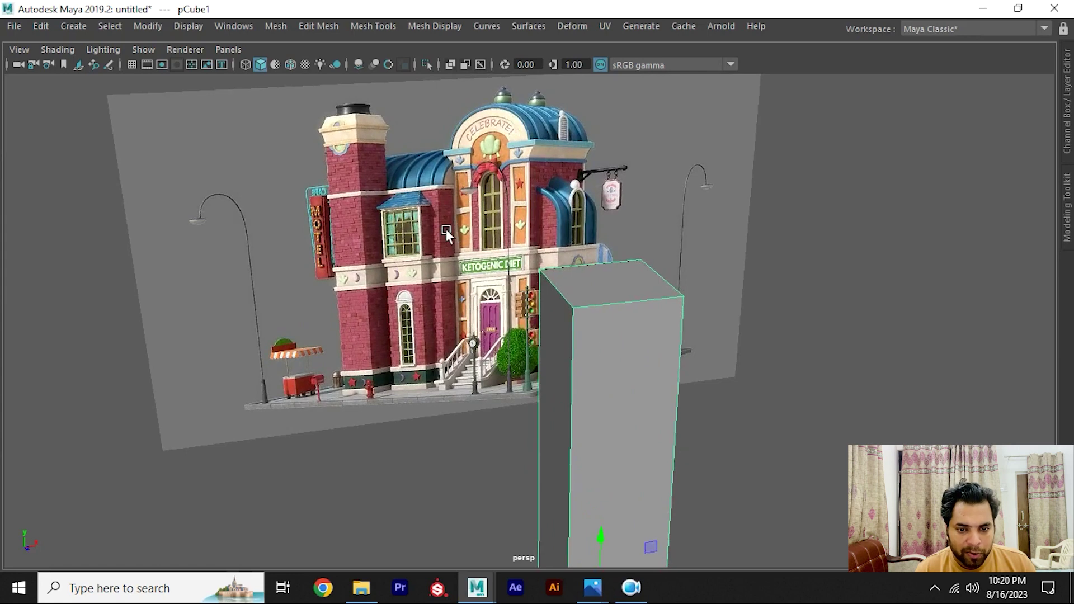
pyautogui.scroll(-4, 566, 330)
pyautogui.moveTo(609, 442)
pyautogui.mouseDown()
pyautogui.moveTo(709, 419)
pyautogui.moveTo(499, 379)
pyautogui.moveTo(661, 575)
pyautogui.moveTo(647, 462)
pyautogui.moveTo(667, 421)
pyautogui.moveTo(617, 429)
pyautogui.moveTo(551, 333)
pyautogui.moveTo(529, 328)
pyautogui.moveTo(553, 369)
pyautogui.mouseUp()
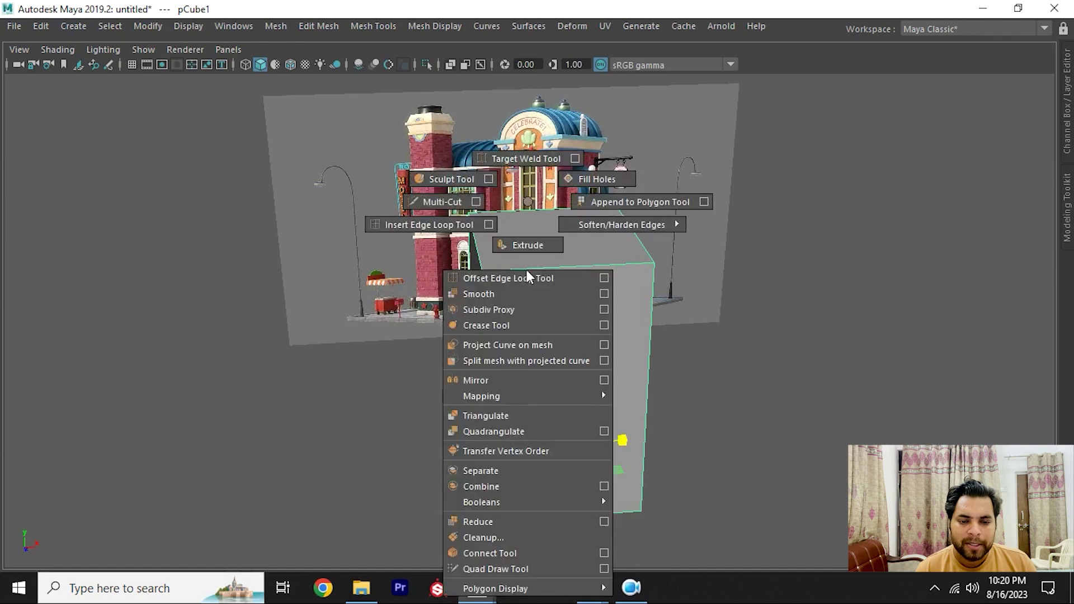
# Step: Insert a vertical edge loop and extrude the left strip out and up into a pillar
pyautogui.keyDown('shift'); pyautogui.moveTo(527, 270); pyautogui.dragTo(448, 199, button='right'); pyautogui.keyUp('shift')
pyautogui.click(530, 268)
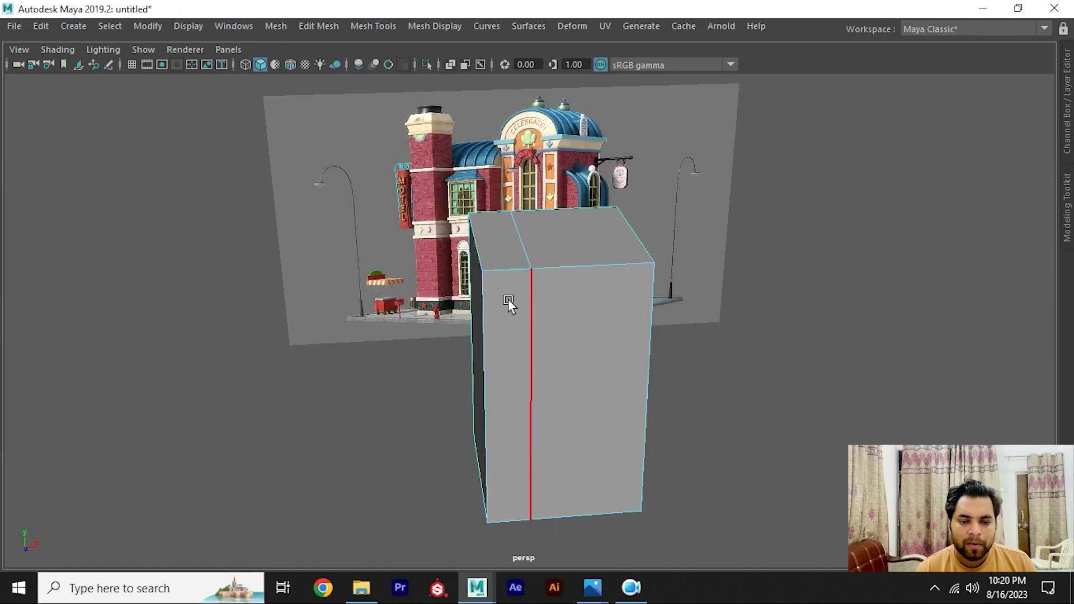
pyautogui.moveTo(496, 248); pyautogui.dragTo(414, 197, button='right')
pyautogui.click(505, 348)
pyautogui.moveTo(504, 348)
pyautogui.keyDown('alt'); pyautogui.mouseDown()
pyautogui.moveTo(589, 360)
pyautogui.moveTo(472, 374)
pyautogui.mouseUp(); pyautogui.keyUp('alt')
pyautogui.hotkey('ctrl', 'e')
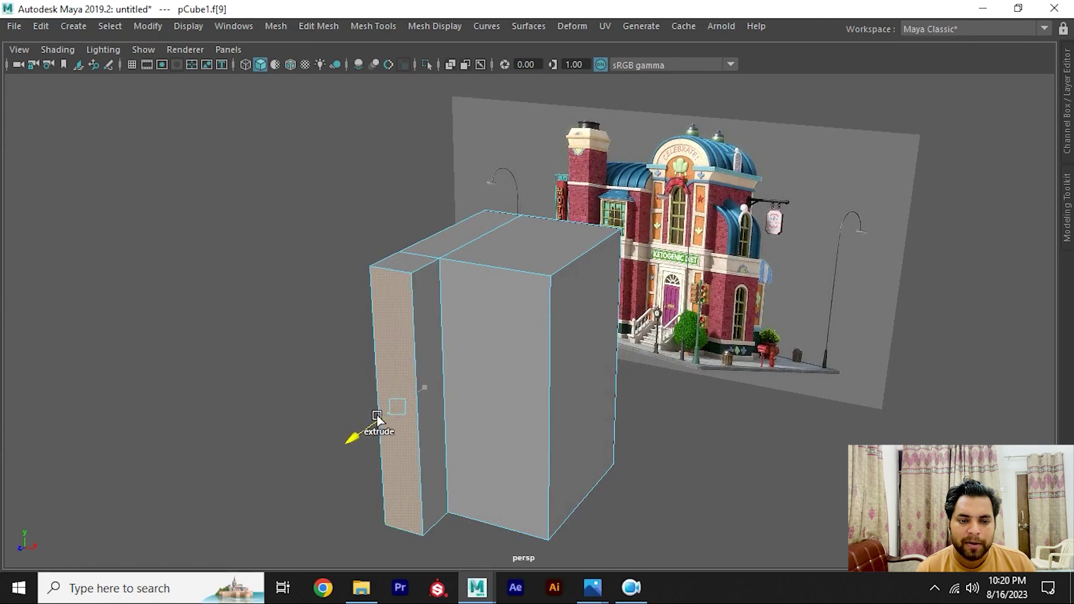
pyautogui.keyDown('alt'); pyautogui.moveTo(377, 418); pyautogui.dragTo(458, 321); pyautogui.keyUp('alt')
pyautogui.click(422, 279)
pyautogui.hotkey('ctrl', 'e')
pyautogui.moveTo(421, 278); pyautogui.dragTo(430, 166)
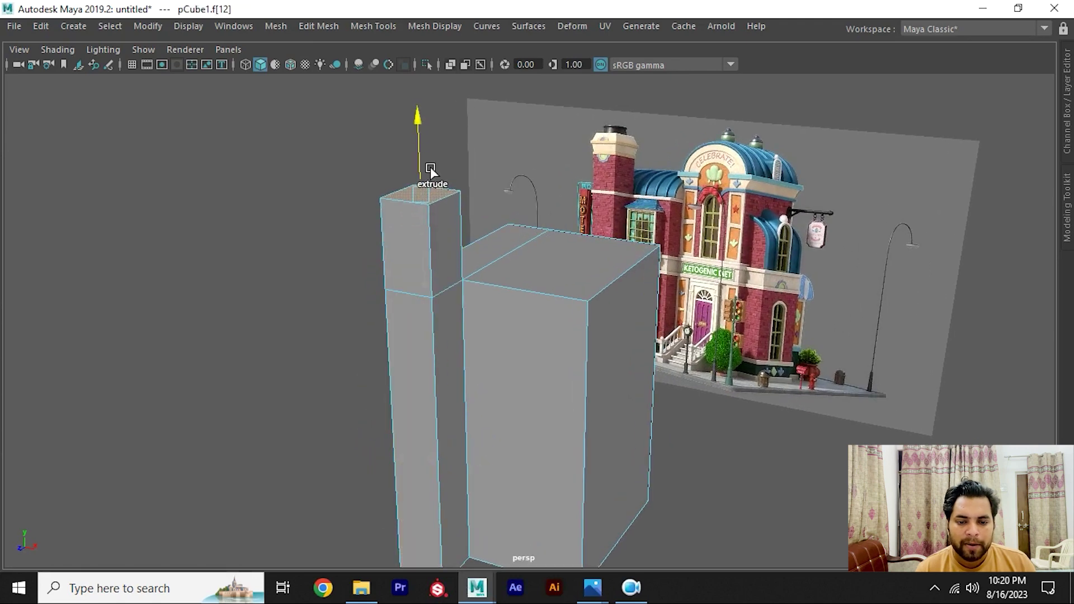
# Step: Extrude the right side face outward and raise the new section's top face
pyautogui.moveTo(562, 297)
pyautogui.keyDown('alt'); pyautogui.mouseDown()
pyautogui.moveTo(516, 305)
pyautogui.moveTo(582, 351)
pyautogui.moveTo(398, 353)
pyautogui.moveTo(385, 259)
pyautogui.moveTo(672, 278)
pyautogui.moveTo(616, 285)
pyautogui.moveTo(596, 271)
pyautogui.moveTo(694, 197)
pyautogui.moveTo(545, 270)
pyautogui.mouseUp(); pyautogui.keyUp('alt')
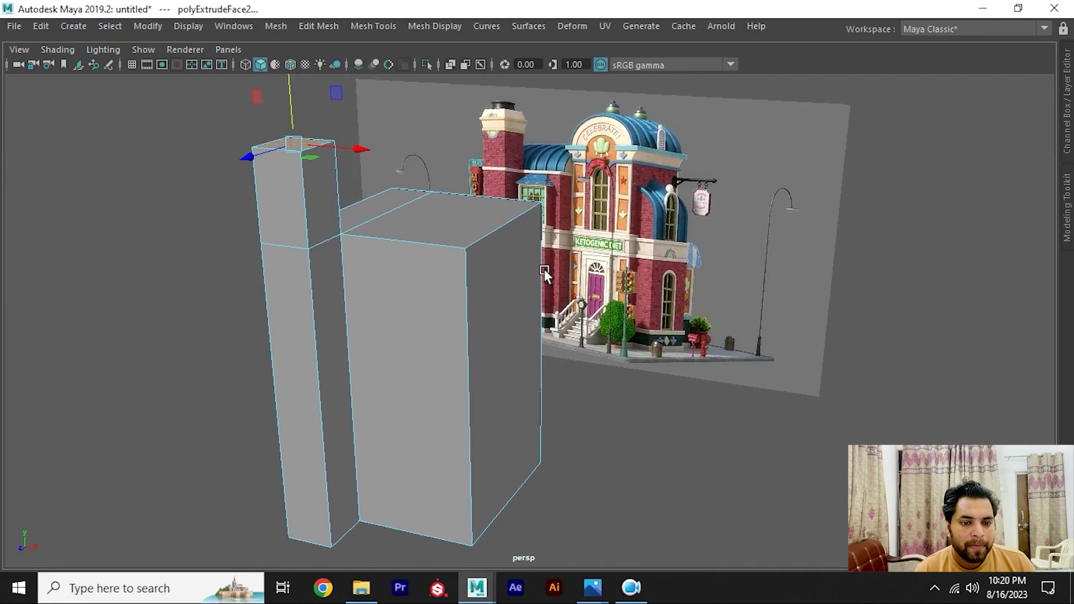
pyautogui.click(511, 309)
pyautogui.hotkey('ctrl', 'e')
pyautogui.moveTo(552, 376); pyautogui.dragTo(645, 411)
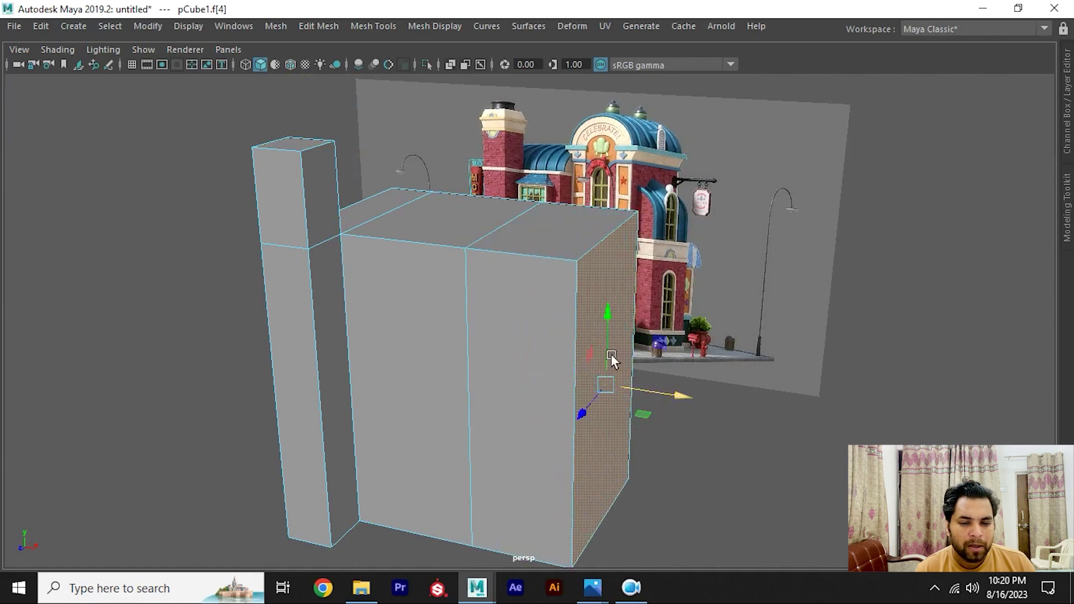
pyautogui.moveTo(611, 354)
pyautogui.keyDown('alt'); pyautogui.mouseDown()
pyautogui.moveTo(532, 270)
pyautogui.moveTo(518, 317)
pyautogui.mouseUp(); pyautogui.keyUp('alt')
pyautogui.click(499, 282)
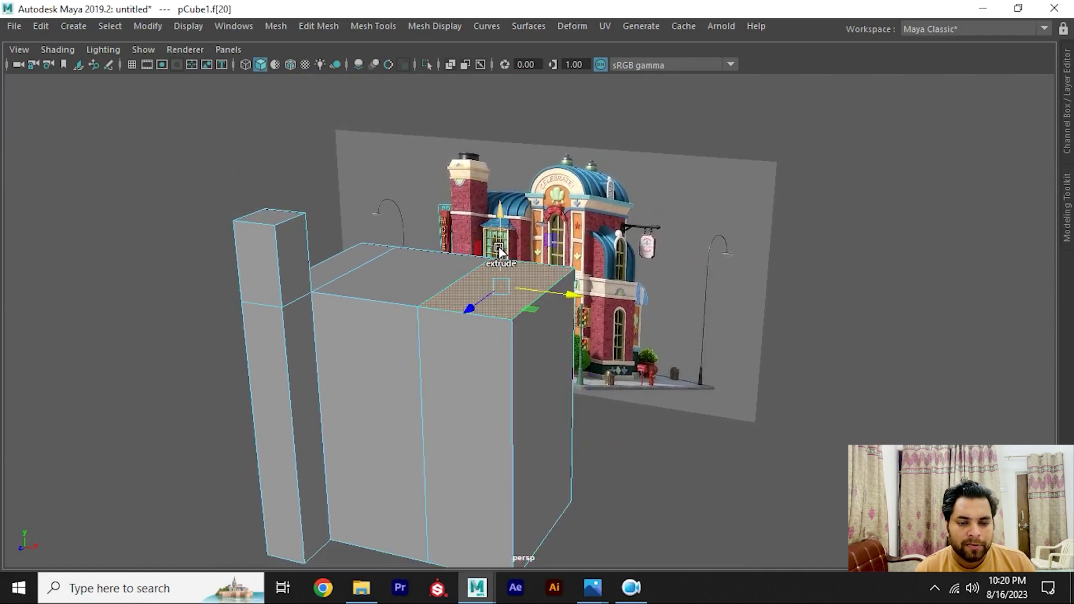
pyautogui.keyDown('shift'); pyautogui.moveTo(499, 280); pyautogui.dragTo(503, 211); pyautogui.keyUp('shift')
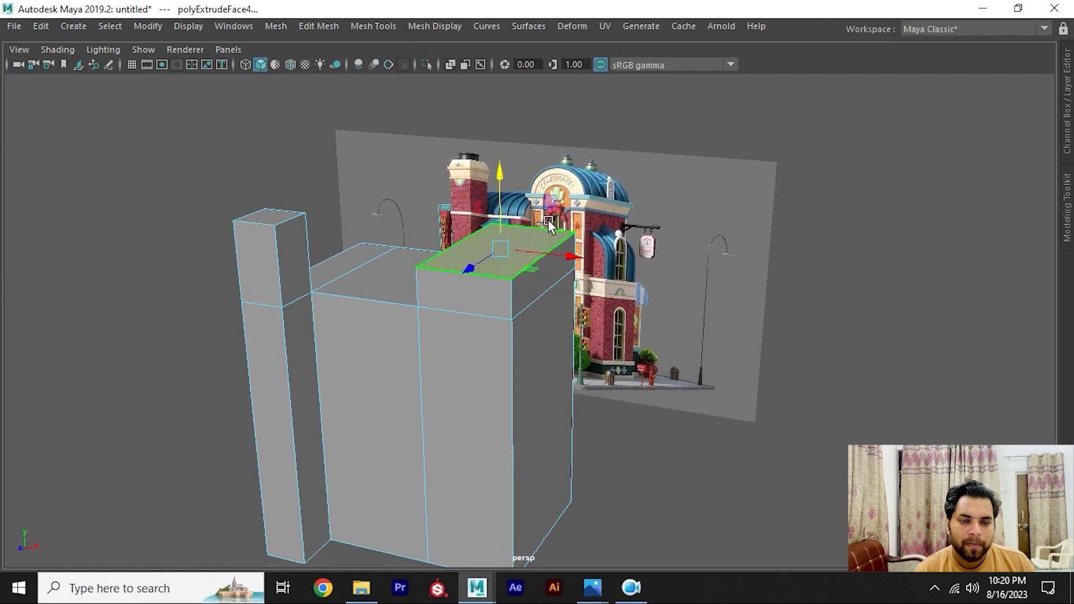
# Step: Raise the pillar's top face and review the stepped block from the front
pyautogui.keyDown('alt'); pyautogui.moveTo(503, 212); pyautogui.dragTo(575, 316); pyautogui.keyUp('alt')
pyautogui.scroll(3, 574, 316)
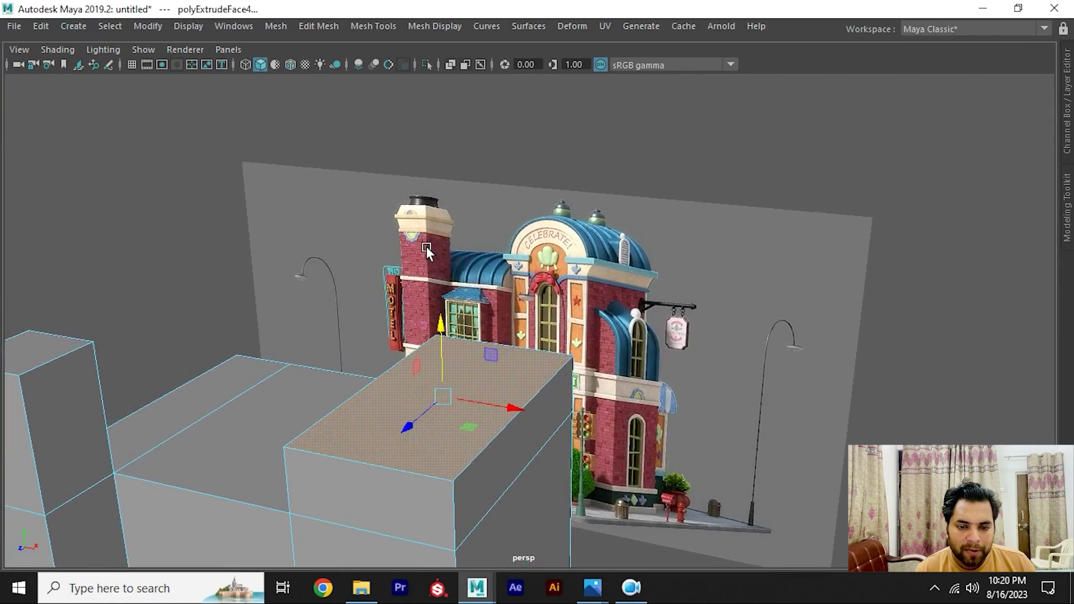
pyautogui.moveTo(427, 247)
pyautogui.keyDown('alt'); pyautogui.mouseDown()
pyautogui.moveTo(481, 324)
pyautogui.moveTo(529, 338)
pyautogui.moveTo(372, 314)
pyautogui.moveTo(351, 260)
pyautogui.moveTo(612, 399)
pyautogui.moveTo(458, 310)
pyautogui.moveTo(448, 241)
pyautogui.mouseUp(); pyautogui.keyUp('alt')
pyautogui.click(371, 314)
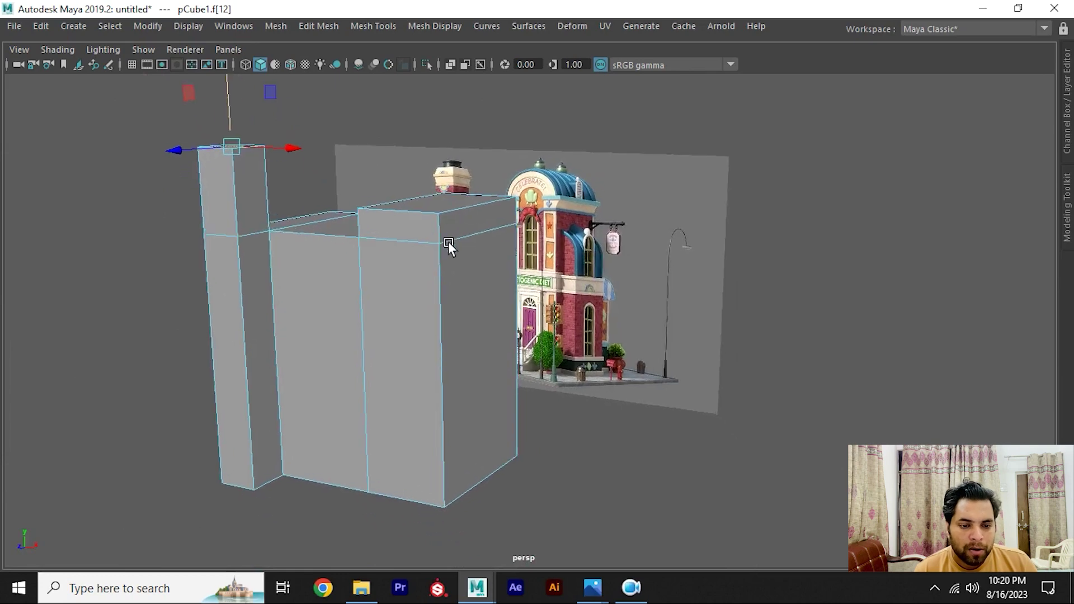
pyautogui.keyDown('alt'); pyautogui.moveTo(448, 241); pyautogui.dragTo(485, 321, button='right'); pyautogui.keyUp('alt')
pyautogui.keyDown('alt'); pyautogui.moveTo(484, 321); pyautogui.dragTo(499, 286, button='middle'); pyautogui.keyUp('alt')
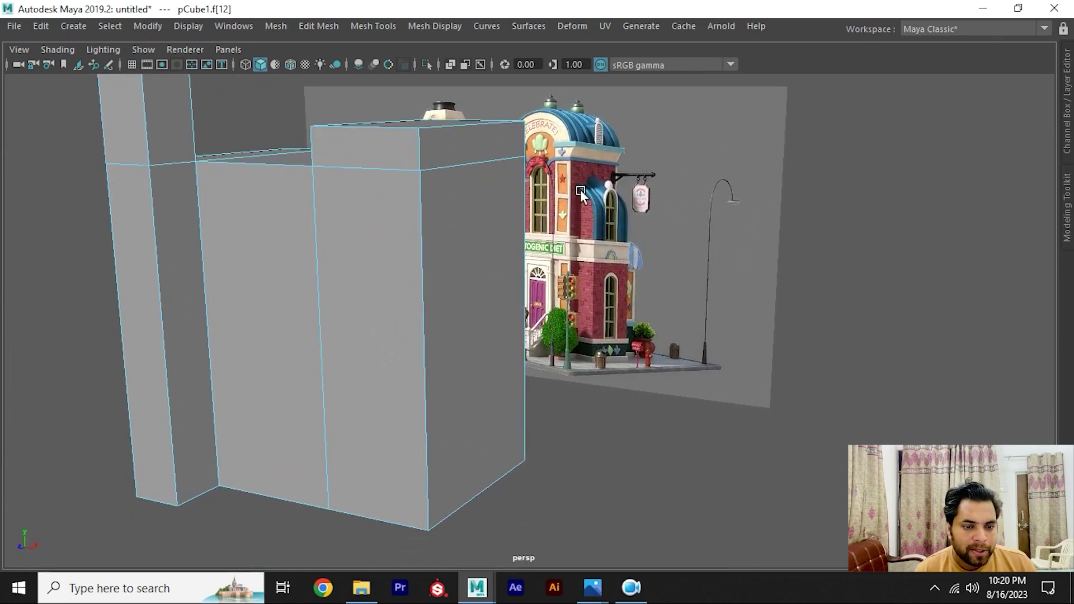
pyautogui.keyDown('alt'); pyautogui.moveTo(613, 304); pyautogui.dragTo(343, 323, button='right'); pyautogui.keyUp('alt')
pyautogui.moveTo(343, 324)
pyautogui.keyDown('alt'); pyautogui.mouseDown()
pyautogui.moveTo(445, 243)
pyautogui.moveTo(405, 203)
pyautogui.mouseUp(); pyautogui.keyUp('alt')
# Step: Select the block's top corner edges and apply Bevel Edge
pyautogui.keyDown('shift'); pyautogui.rightClick(402, 191); pyautogui.keyUp('shift')
pyautogui.click(301, 189)
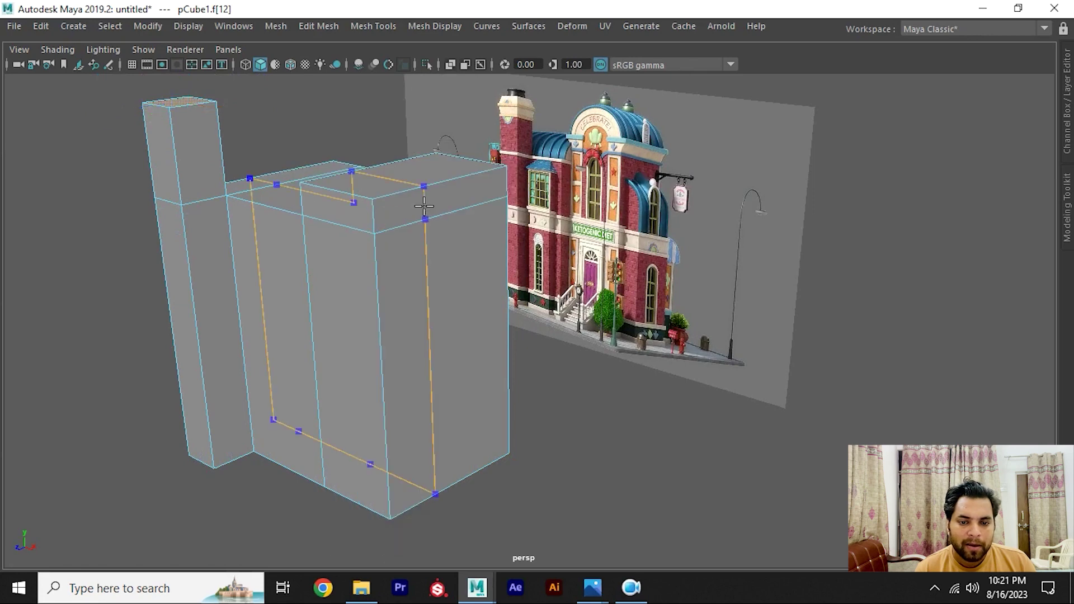
pyautogui.click(431, 181)
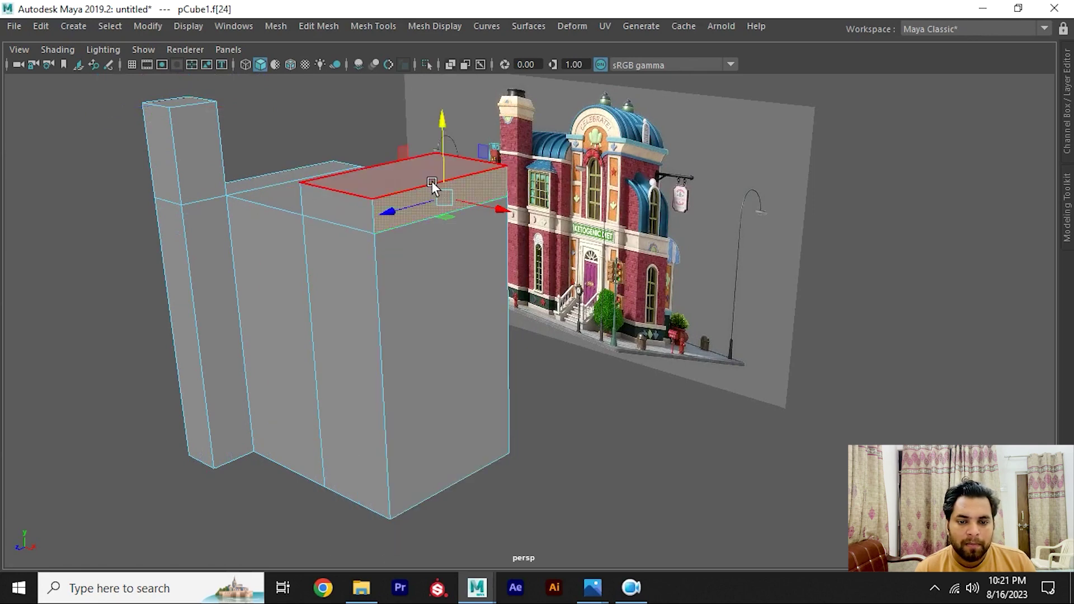
pyautogui.press('F10')
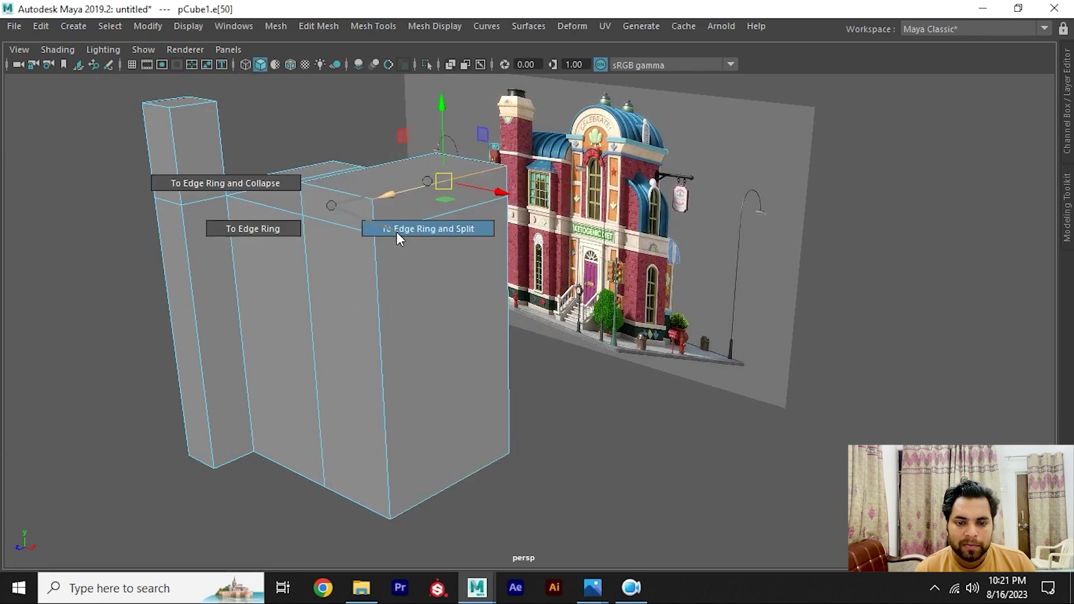
pyautogui.moveTo(427, 180)
pyautogui.keyDown('shift'); pyautogui.mouseDown(button='right')
pyautogui.moveTo(397, 233)
pyautogui.moveTo(480, 204)
pyautogui.mouseUp(button='right'); pyautogui.keyUp('shift')
pyautogui.keyDown('alt'); pyautogui.moveTo(431, 246); pyautogui.dragTo(451, 267, button='middle'); pyautogui.keyUp('alt')
pyautogui.keyDown('alt'); pyautogui.moveTo(451, 267); pyautogui.dragTo(470, 321, button='right'); pyautogui.keyUp('alt')
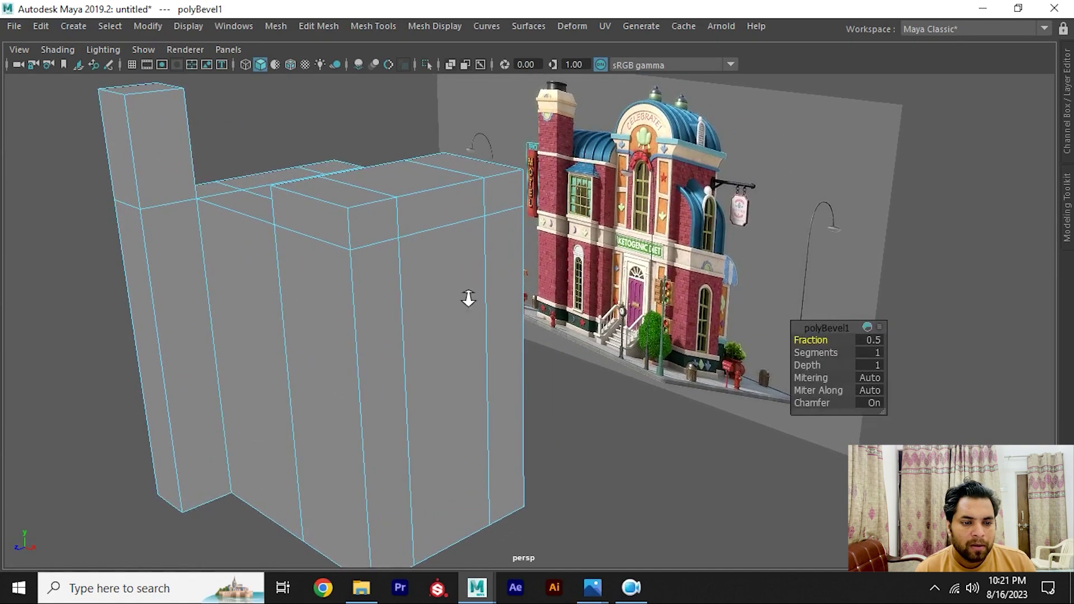
pyautogui.keyDown('alt'); pyautogui.moveTo(467, 297); pyautogui.dragTo(361, 197); pyautogui.keyUp('alt')
# Step: Increase the polyBevel1 Fraction from 0.5 to 0.6 and inspect the bevels
pyautogui.moveTo(811, 339); pyautogui.dragTo(820, 339)
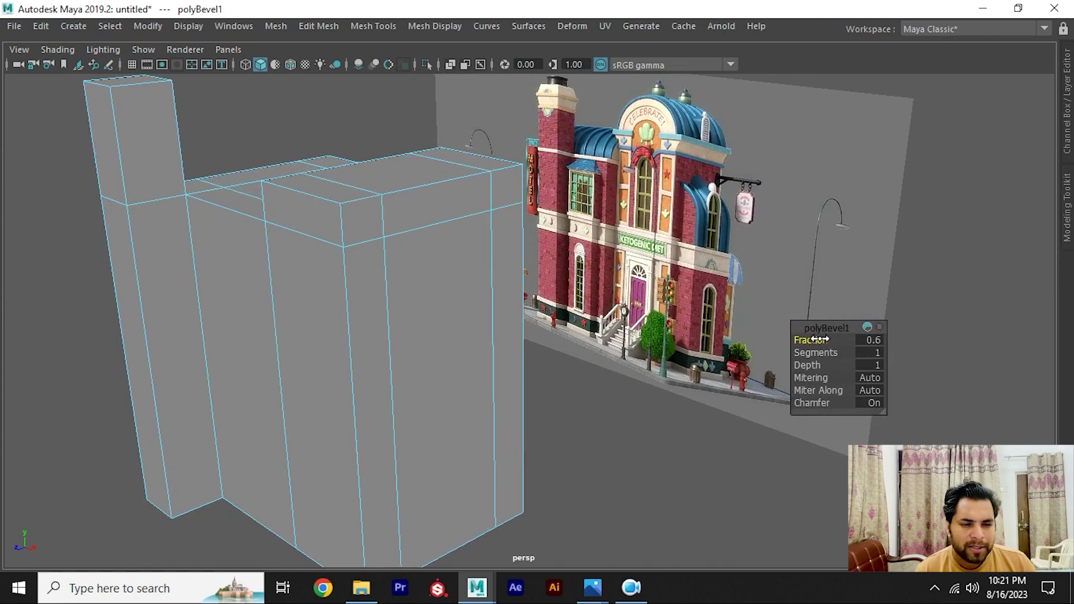
pyautogui.moveTo(472, 324)
pyautogui.keyDown('alt'); pyautogui.mouseDown()
pyautogui.moveTo(458, 305)
pyautogui.moveTo(498, 316)
pyautogui.mouseUp(); pyautogui.keyUp('alt')
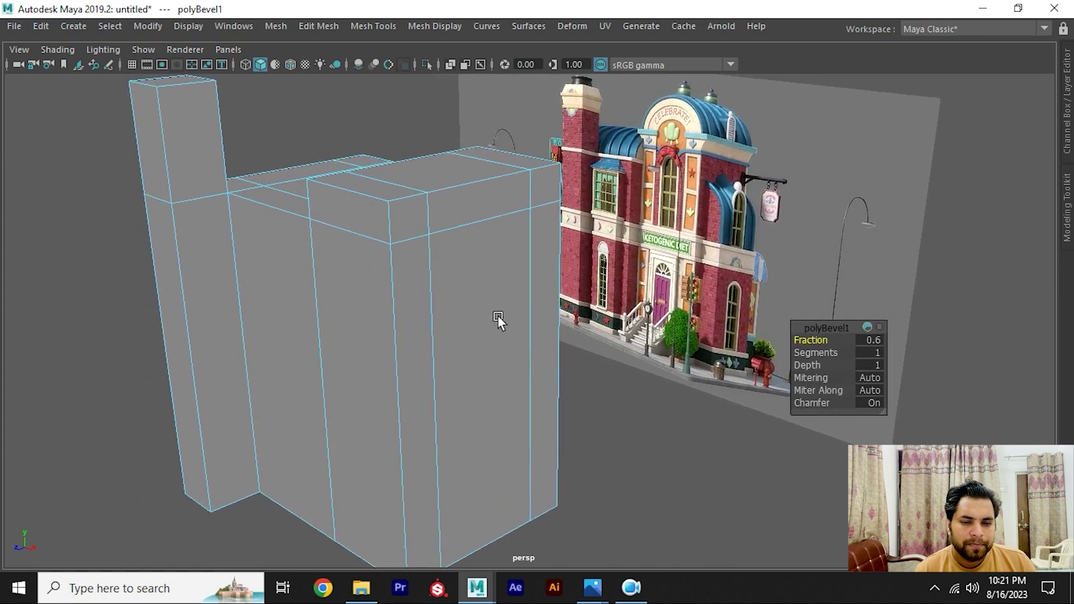
pyautogui.keyDown('alt'); pyautogui.moveTo(441, 264); pyautogui.dragTo(476, 283); pyautogui.keyUp('alt')
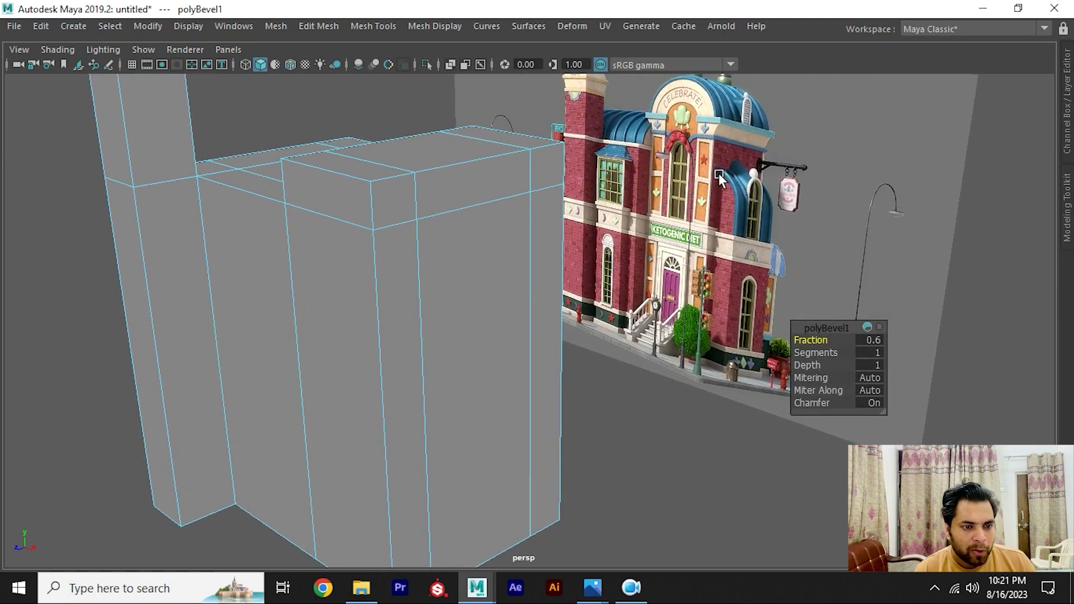
pyautogui.keyDown('alt'); pyautogui.moveTo(423, 257); pyautogui.dragTo(381, 218); pyautogui.keyUp('alt')
pyautogui.moveTo(358, 183)
pyautogui.keyDown('shift'); pyautogui.mouseDown(button='right')
pyautogui.moveTo(308, 179)
pyautogui.moveTo(354, 180)
pyautogui.mouseUp(button='right'); pyautogui.keyUp('shift')
# Step: Insert a horizontal edge loop around the front block
pyautogui.click(396, 191)
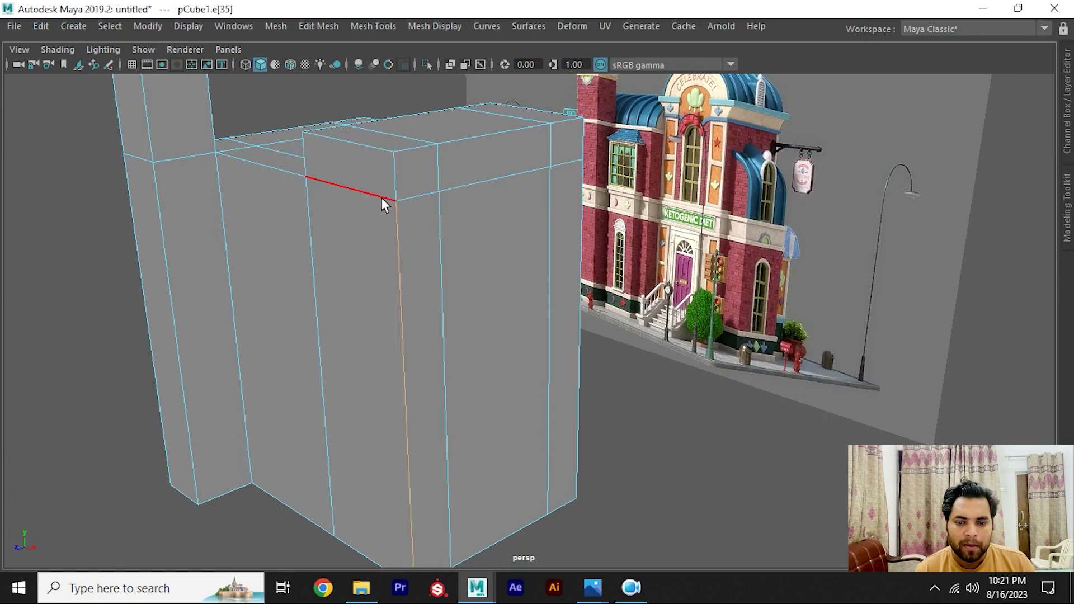
pyautogui.keyDown('shift'); pyautogui.rightClick(382, 196); pyautogui.keyUp('shift')
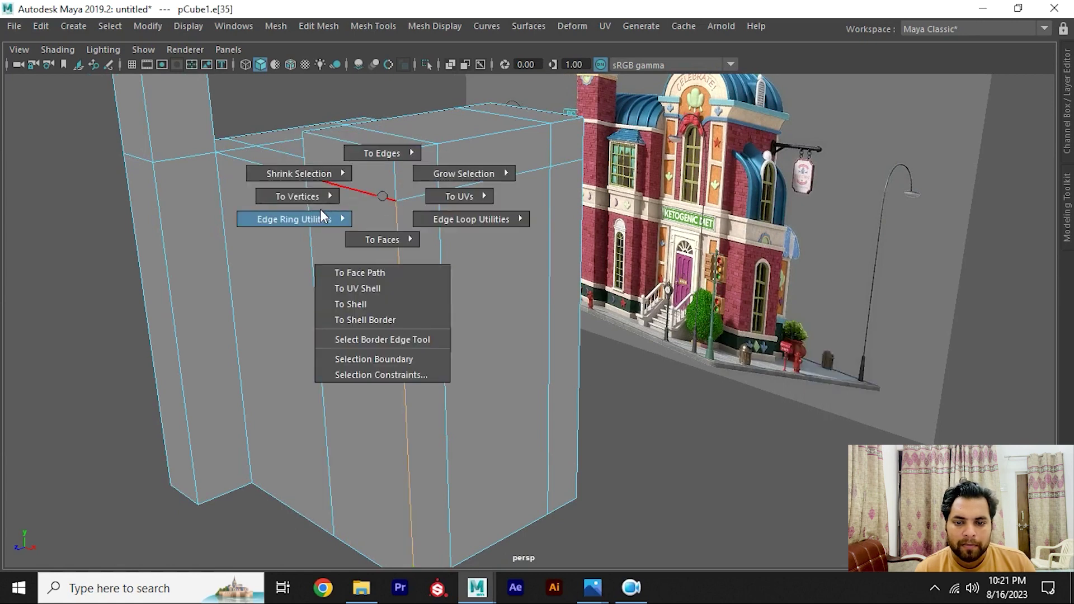
pyautogui.click(320, 209)
pyautogui.keyDown('shift'); pyautogui.rightClick(378, 220); pyautogui.keyUp('shift')
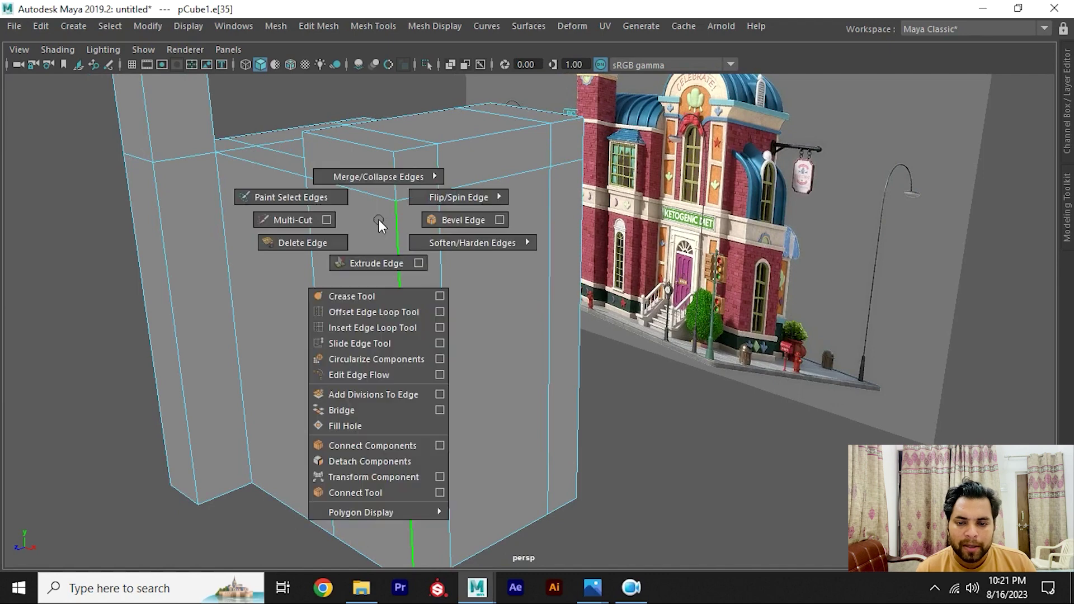
pyautogui.click(313, 223)
pyautogui.keyDown('ctrl'); pyautogui.click(399, 243); pyautogui.keyUp('ctrl')
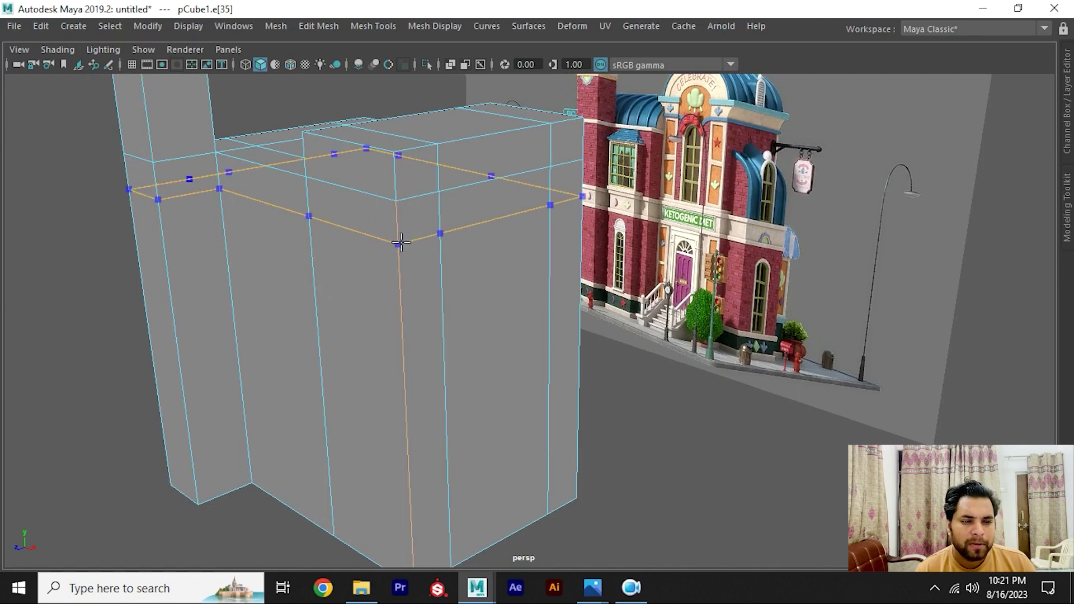
pyautogui.press('q')
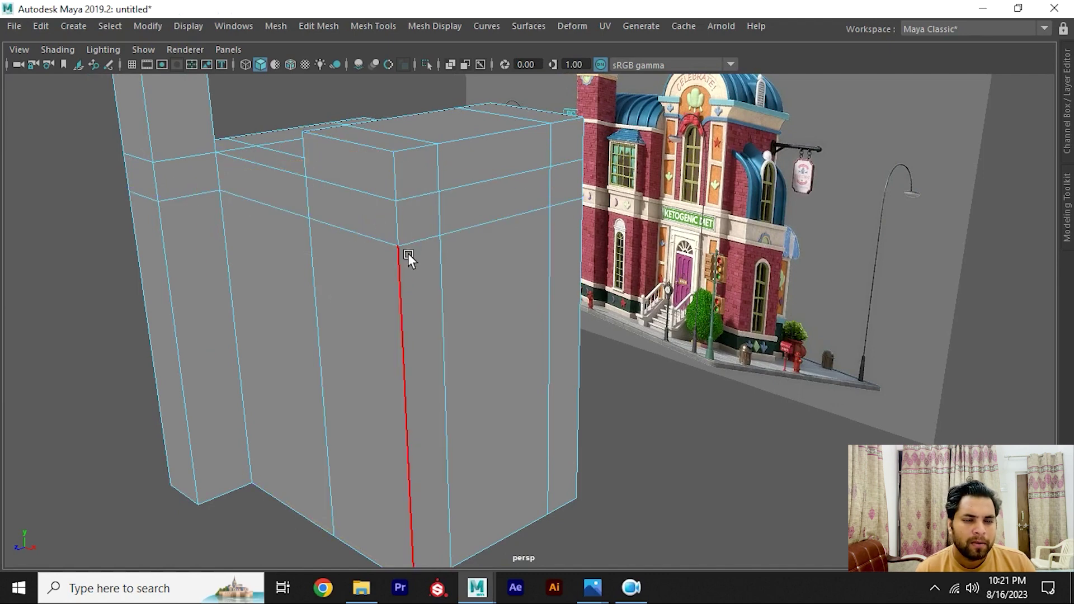
pyautogui.scroll(-3, 417, 276)
pyautogui.scroll(3, 418, 276)
# Step: Extrude the front block's side face along X and lower its top edge into a slope
pyautogui.moveTo(430, 148); pyautogui.dragTo(429, 193, button='right')
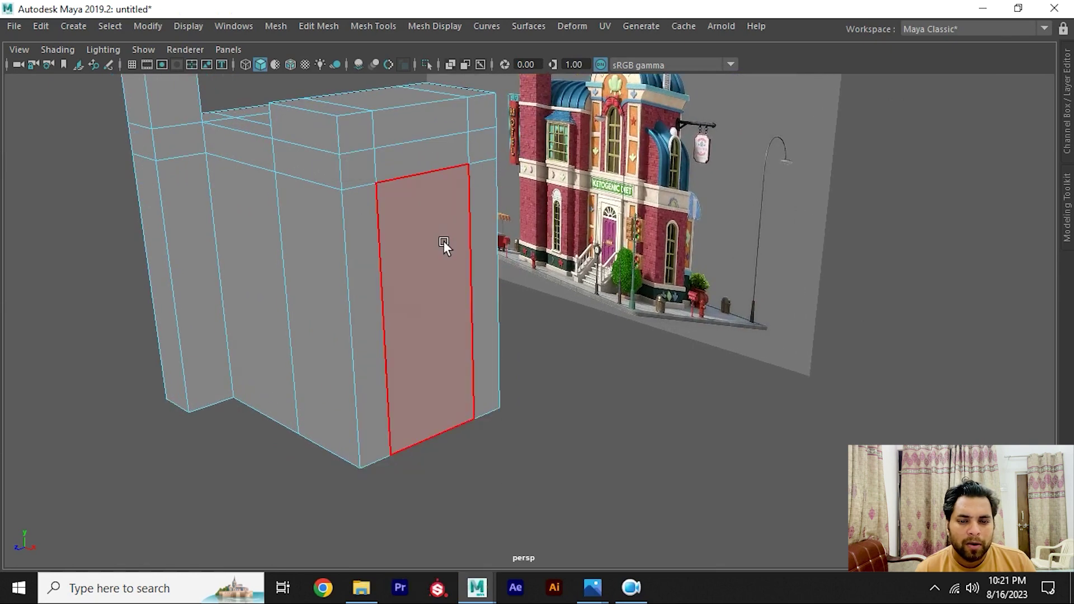
pyautogui.click(423, 320)
pyautogui.moveTo(468, 324)
pyautogui.keyDown('shift'); pyautogui.mouseDown()
pyautogui.moveTo(508, 345)
pyautogui.moveTo(483, 250)
pyautogui.moveTo(442, 226)
pyautogui.mouseUp(); pyautogui.keyUp('shift')
pyautogui.press('F10')
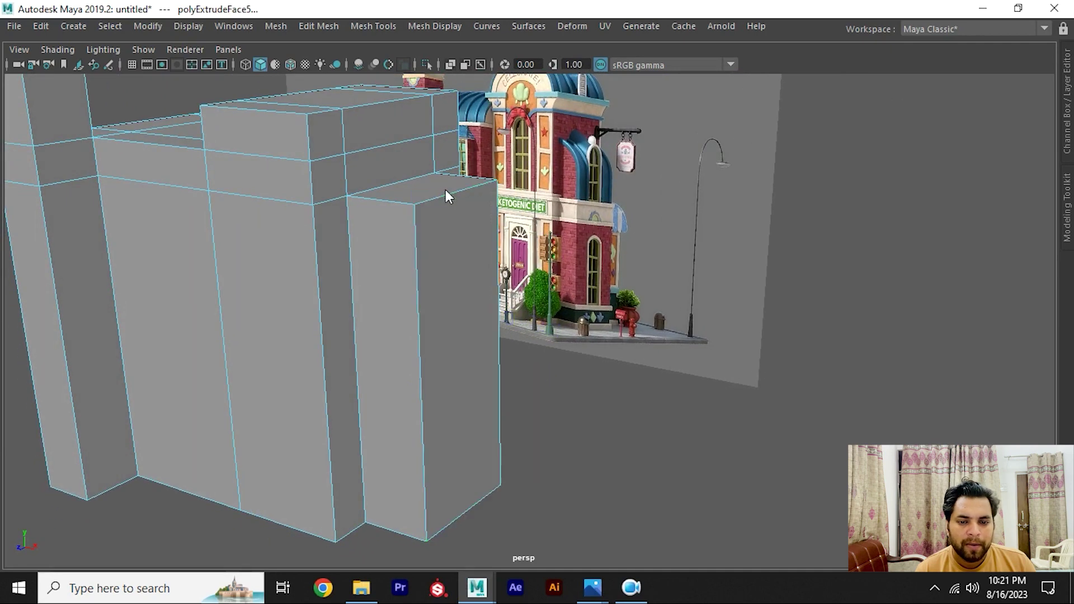
pyautogui.click(446, 190)
pyautogui.moveTo(455, 173)
pyautogui.mouseDown()
pyautogui.moveTo(462, 203)
pyautogui.moveTo(434, 225)
pyautogui.mouseUp()
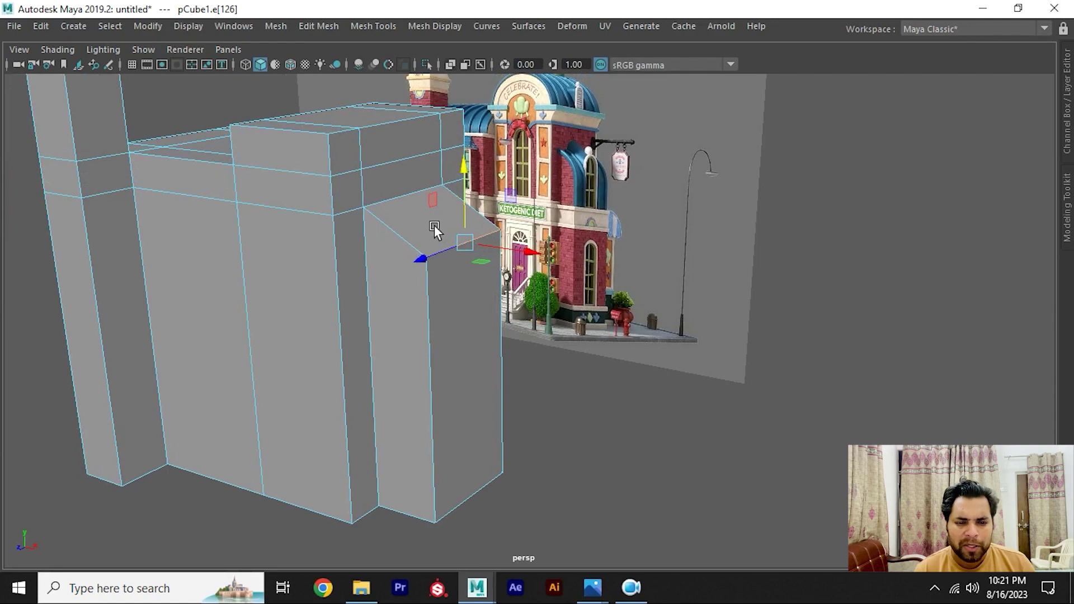
pyautogui.keyDown('alt'); pyautogui.moveTo(434, 225); pyautogui.dragTo(303, 228, button='right'); pyautogui.keyUp('alt')
pyautogui.moveTo(304, 228)
pyautogui.keyDown('alt'); pyautogui.mouseDown()
pyautogui.moveTo(442, 206)
pyautogui.moveTo(451, 253)
pyautogui.moveTo(431, 239)
pyautogui.moveTo(407, 245)
pyautogui.moveTo(539, 275)
pyautogui.moveTo(477, 246)
pyautogui.moveTo(559, 235)
pyautogui.moveTo(444, 238)
pyautogui.moveTo(322, 219)
pyautogui.moveTo(333, 256)
pyautogui.moveTo(454, 253)
pyautogui.moveTo(414, 224)
pyautogui.mouseUp(); pyautogui.keyUp('alt')
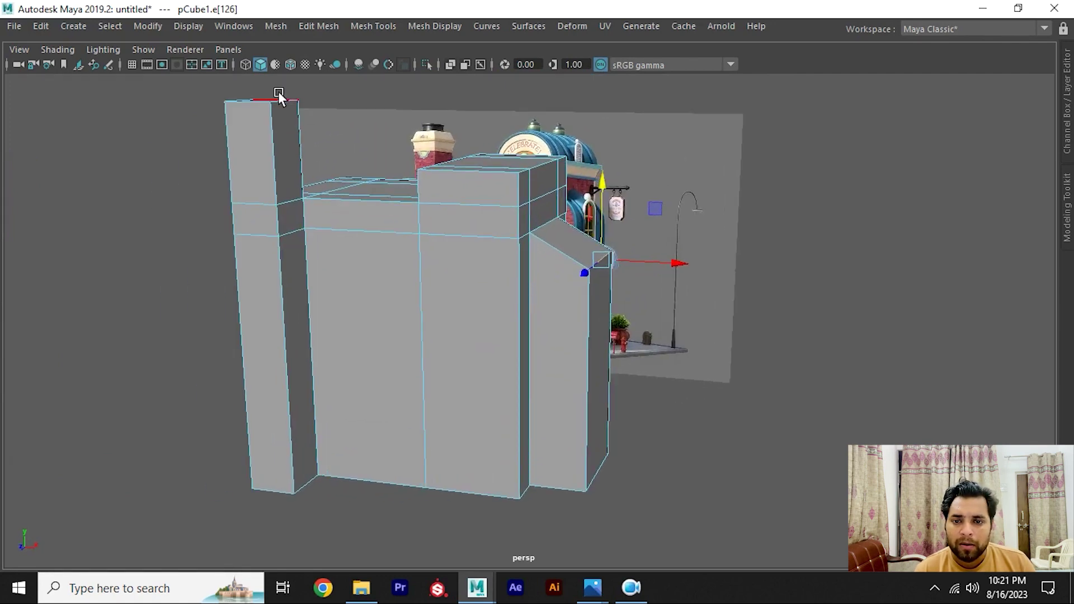
pyautogui.click(592, 587)
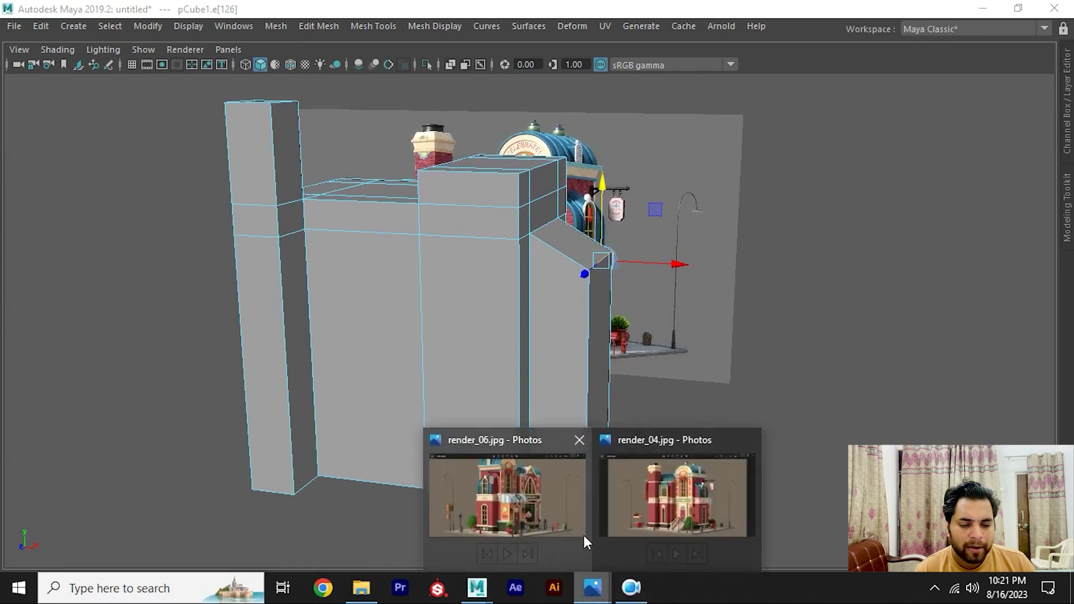
pyautogui.click(670, 499)
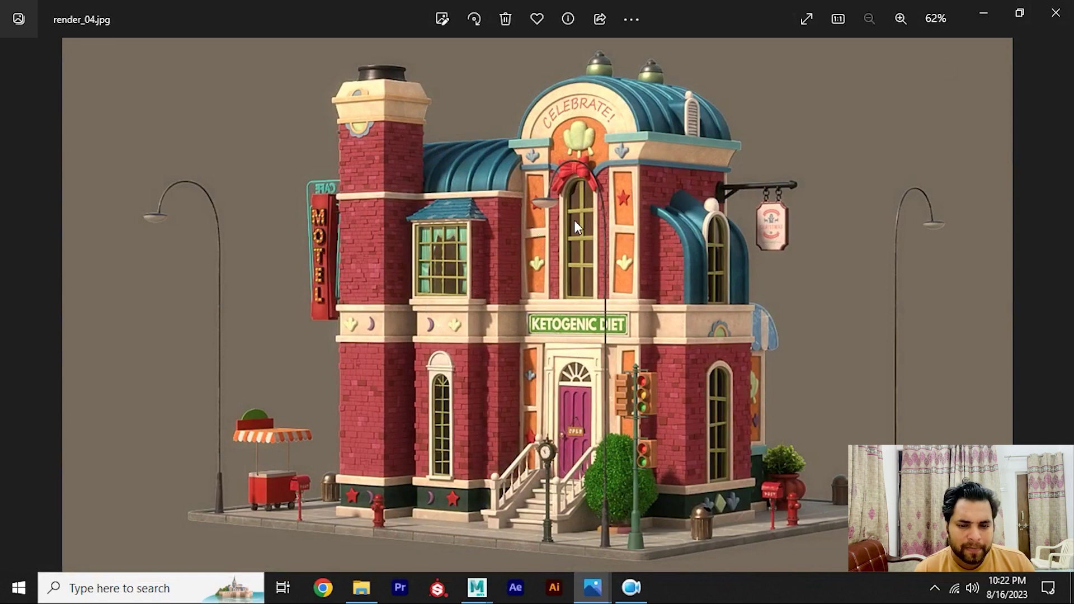
pyautogui.click(983, 12)
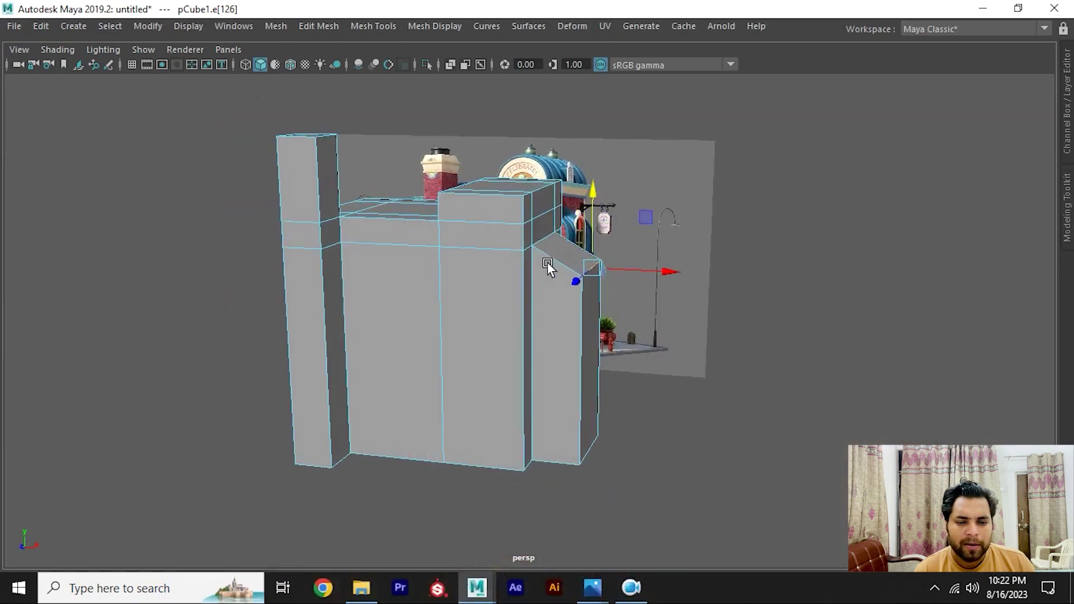
# Step: Nudge the middle and right-edge vertex columns along X, then bring up render_04.jpg in Photos
pyautogui.keyDown('alt'); pyautogui.moveTo(547, 261); pyautogui.dragTo(569, 194); pyautogui.keyUp('alt')
pyautogui.moveTo(568, 154); pyautogui.dragTo(537, 177, button='right')
pyautogui.moveTo(548, 167); pyautogui.dragTo(724, 514)
pyautogui.keyDown('alt'); pyautogui.moveTo(723, 513); pyautogui.dragTo(568, 288); pyautogui.keyUp('alt')
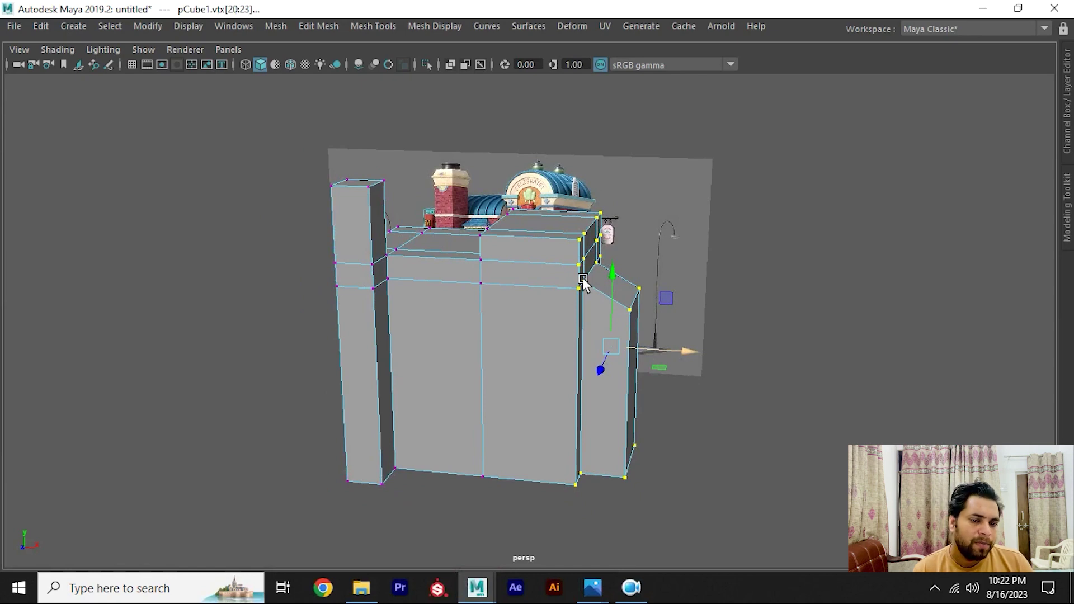
pyautogui.moveTo(583, 283)
pyautogui.keyDown('alt'); pyautogui.mouseDown()
pyautogui.moveTo(551, 288)
pyautogui.moveTo(580, 281)
pyautogui.mouseUp(); pyautogui.keyUp('alt')
pyautogui.moveTo(483, 198)
pyautogui.mouseDown()
pyautogui.moveTo(553, 513)
pyautogui.moveTo(559, 345)
pyautogui.mouseUp()
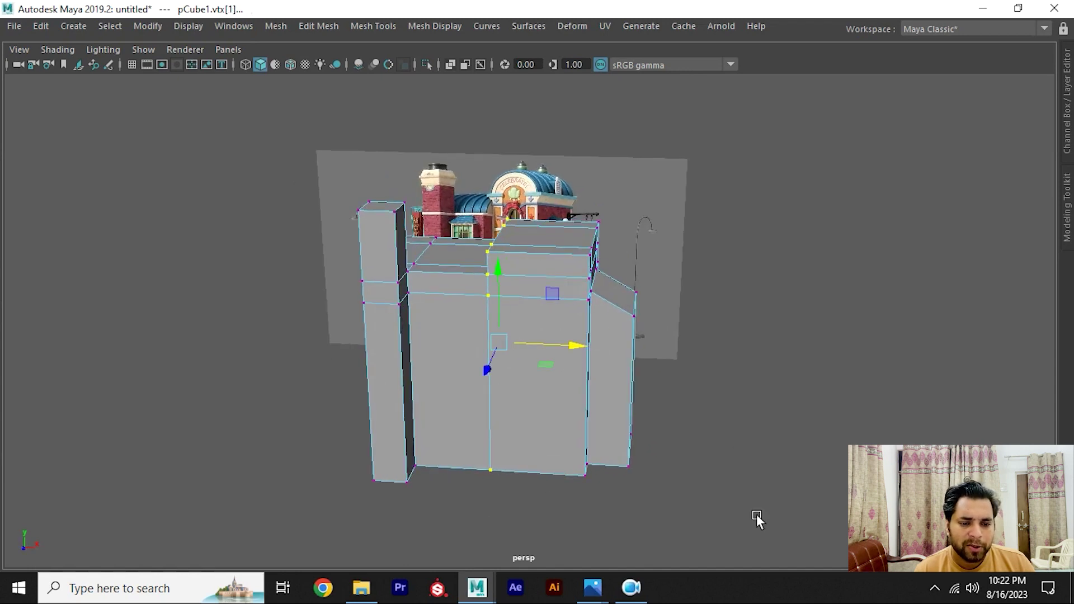
pyautogui.moveTo(757, 514); pyautogui.dragTo(552, 172)
pyautogui.moveTo(669, 358)
pyautogui.mouseDown()
pyautogui.moveTo(658, 343)
pyautogui.moveTo(499, 314)
pyautogui.moveTo(595, 511)
pyautogui.mouseUp()
pyautogui.moveTo(591, 588)
pyautogui.click(628, 534)
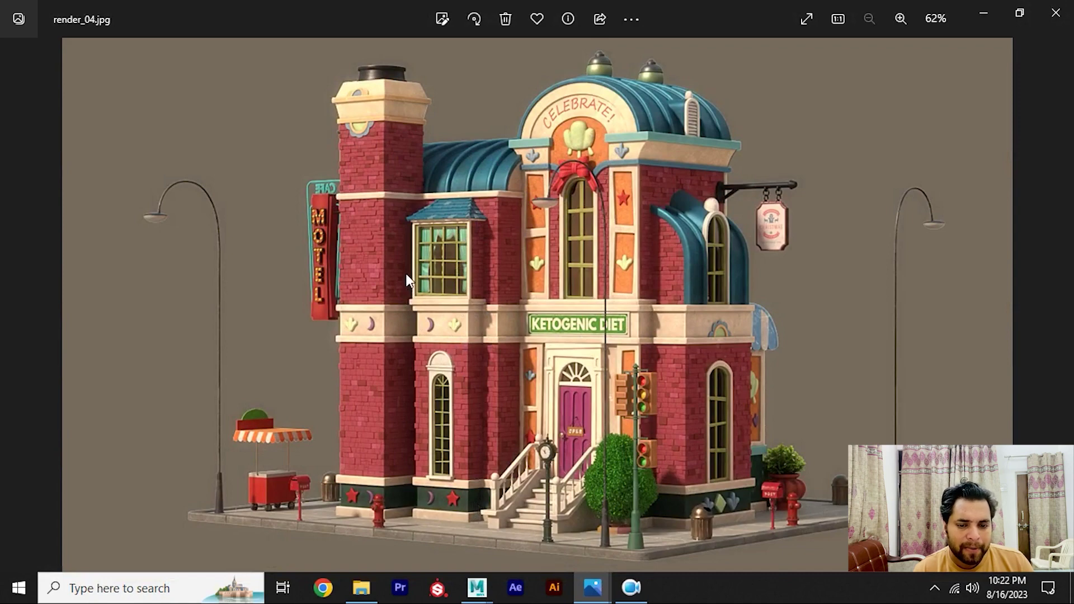
# Step: Compare the Maya block-out with render_04.jpg, zooming the reference to 110% on its lower storey
pyautogui.hotkey('alt', 'Tab')
pyautogui.moveTo(422, 289)
pyautogui.keyDown('alt'); pyautogui.mouseDown()
pyautogui.moveTo(392, 281)
pyautogui.moveTo(459, 297)
pyautogui.moveTo(704, 270)
pyautogui.moveTo(436, 269)
pyautogui.mouseUp(); pyautogui.keyUp('alt')
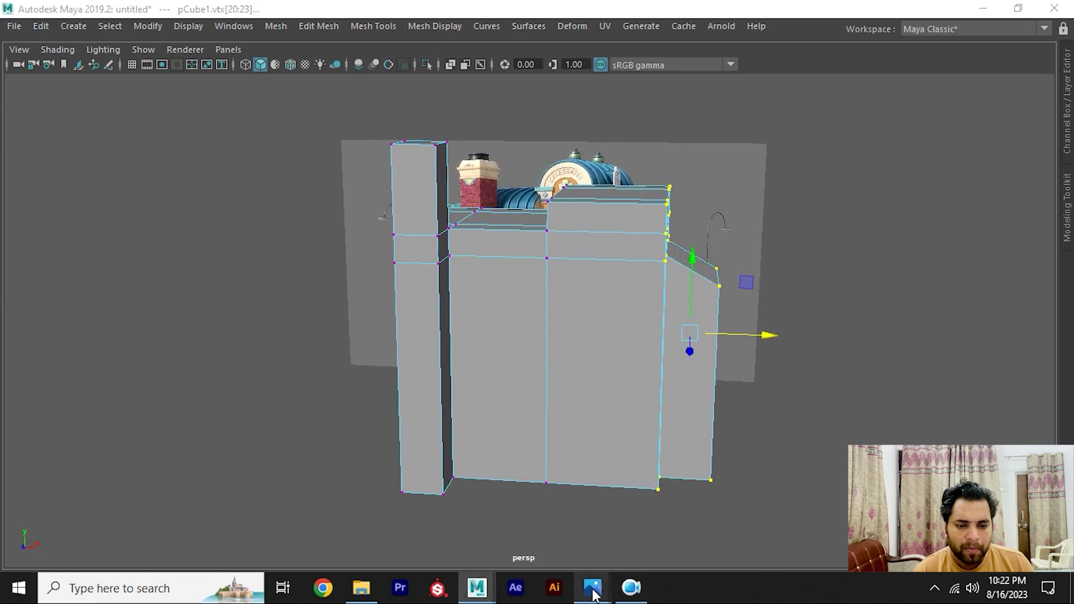
pyautogui.click(648, 515)
pyautogui.hotkey('alt', 'Tab')
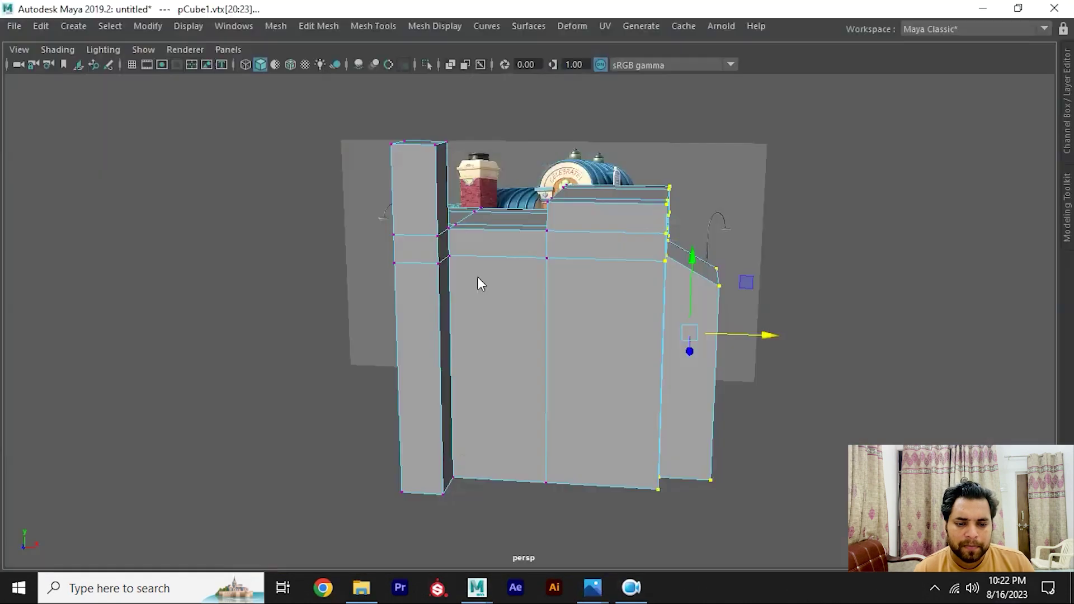
pyautogui.hotkey('alt', 'Tab')
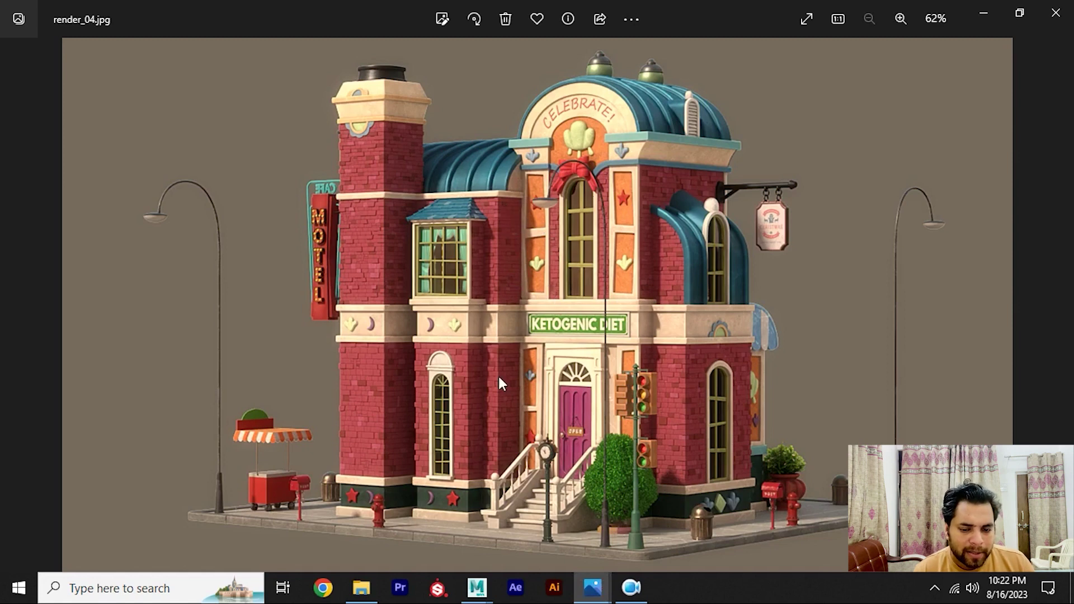
pyautogui.scroll(2, 472, 502)
pyautogui.scroll(2, 472, 502)
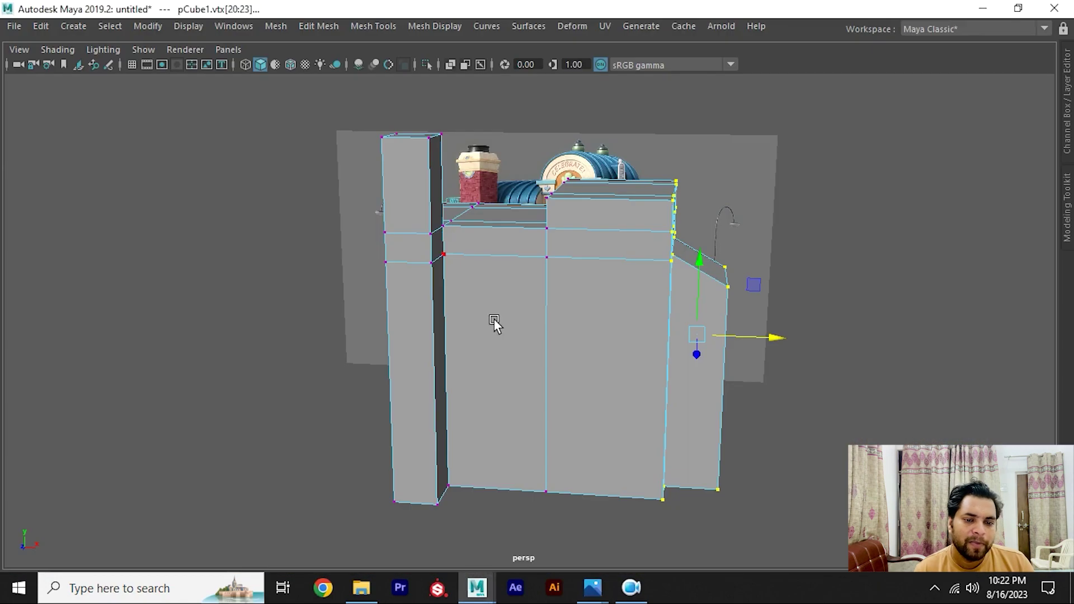
pyautogui.moveTo(494, 319)
pyautogui.keyDown('alt'); pyautogui.mouseDown()
pyautogui.moveTo(582, 283)
pyautogui.moveTo(573, 263)
pyautogui.moveTo(625, 271)
pyautogui.moveTo(598, 258)
pyautogui.moveTo(518, 266)
pyautogui.moveTo(616, 247)
pyautogui.moveTo(559, 237)
pyautogui.mouseUp(); pyautogui.keyUp('alt')
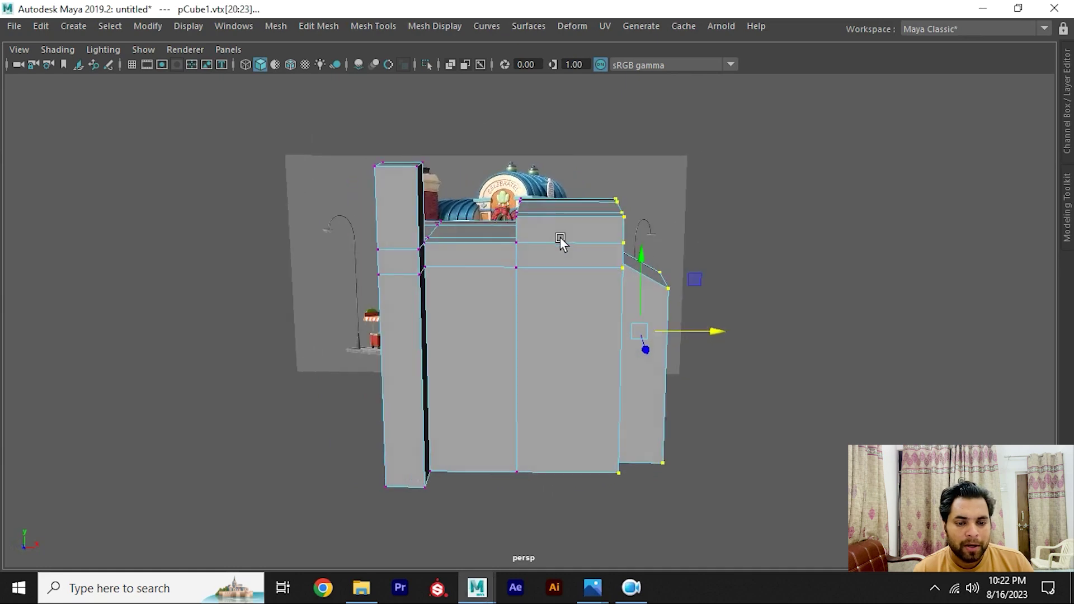
# Step: Select and delete the building's slanted right-side faces, opening that side of the mesh
pyautogui.moveTo(569, 118); pyautogui.dragTo(571, 146, button='right')
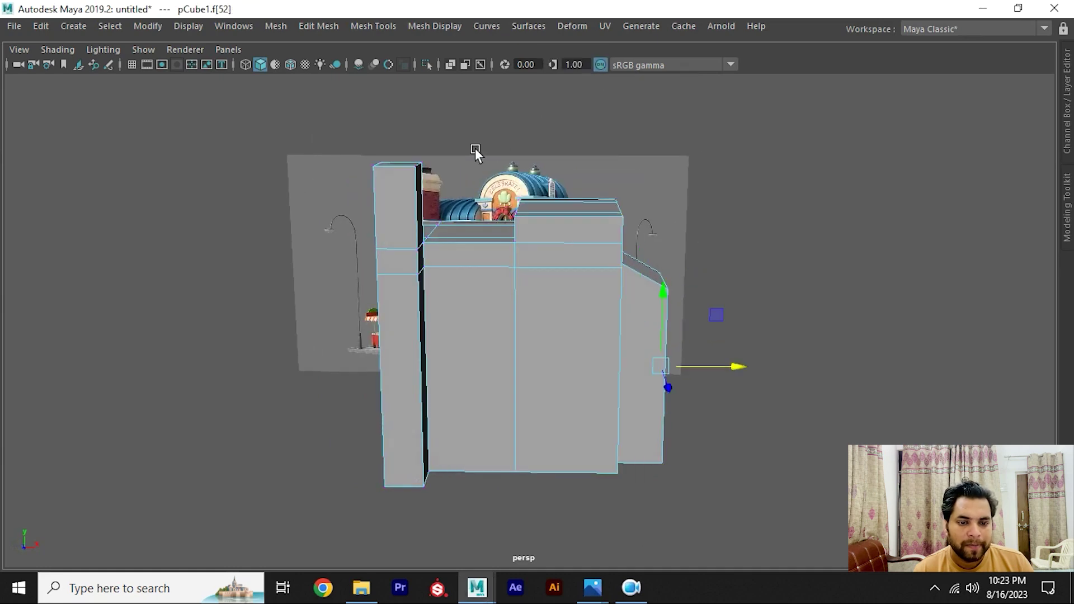
pyautogui.moveTo(475, 149); pyautogui.dragTo(549, 511)
pyautogui.moveTo(712, 455)
pyautogui.mouseDown()
pyautogui.moveTo(676, 294)
pyautogui.moveTo(646, 292)
pyautogui.mouseUp()
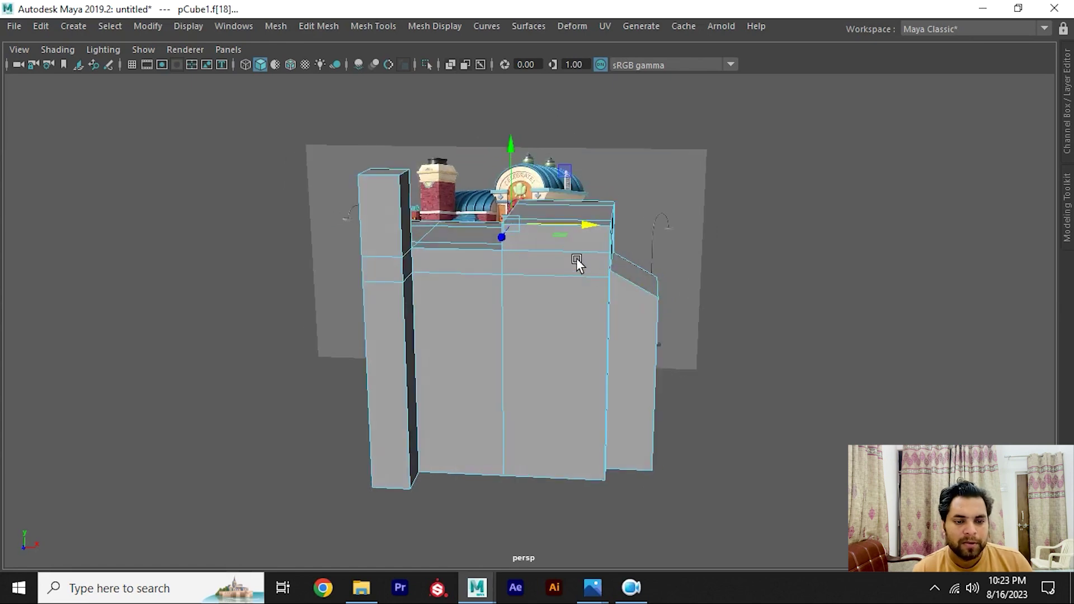
pyautogui.moveTo(547, 136); pyautogui.dragTo(757, 542)
pyautogui.press('7')
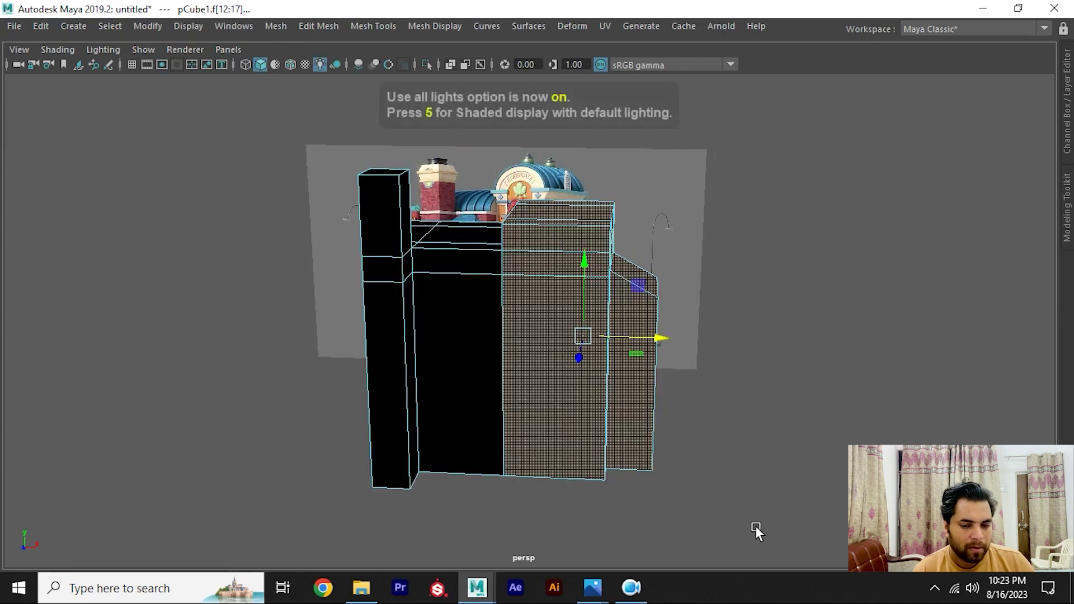
pyautogui.press('Delete')
pyautogui.hotkey('ctrl', 'z')
pyautogui.hotkey('ctrl', 'z')
pyautogui.keyDown('shift'); pyautogui.click(594, 378); pyautogui.keyUp('shift')
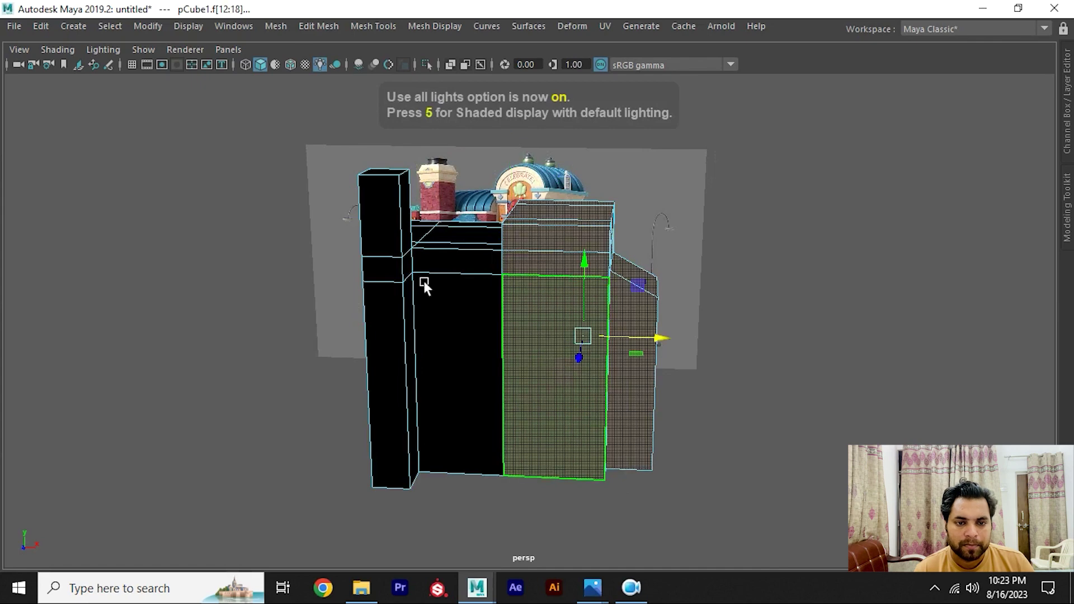
pyautogui.click(320, 64)
pyautogui.moveTo(653, 257)
pyautogui.keyDown('alt'); pyautogui.mouseDown()
pyautogui.moveTo(432, 233)
pyautogui.moveTo(545, 243)
pyautogui.mouseUp(); pyautogui.keyUp('alt')
pyautogui.press('Delete')
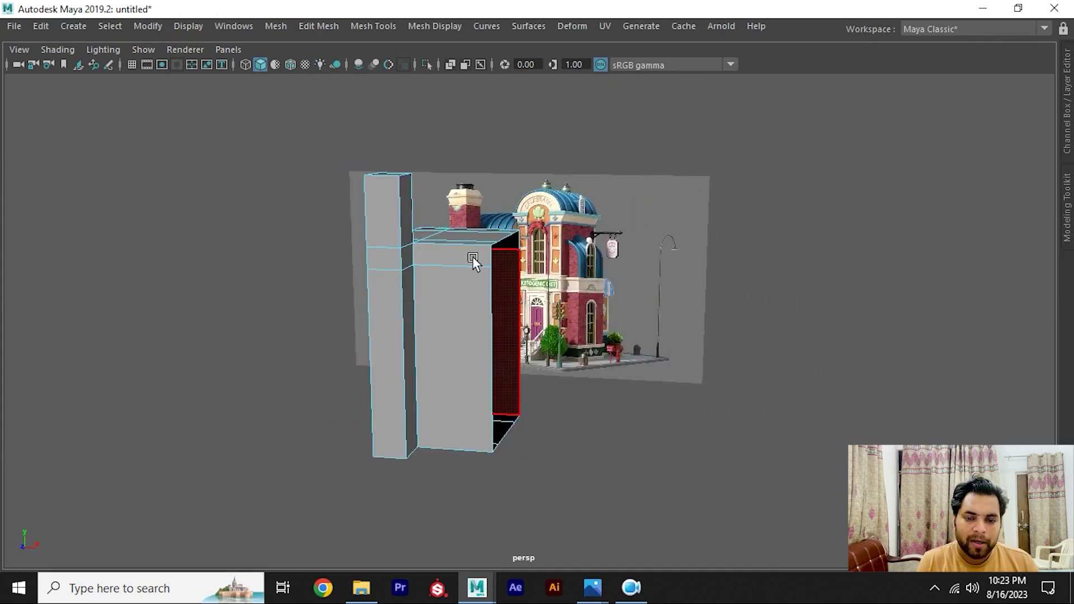
pyautogui.press('F10')
# Step: Bridge the opening's top and bottom edges to close it into a flat-topped block
pyautogui.doubleClick(460, 261)
pyautogui.keyDown('alt'); pyautogui.moveTo(357, 301); pyautogui.dragTo(456, 260); pyautogui.keyUp('alt')
pyautogui.click(429, 238)
pyautogui.click(403, 264)
pyautogui.click(454, 242)
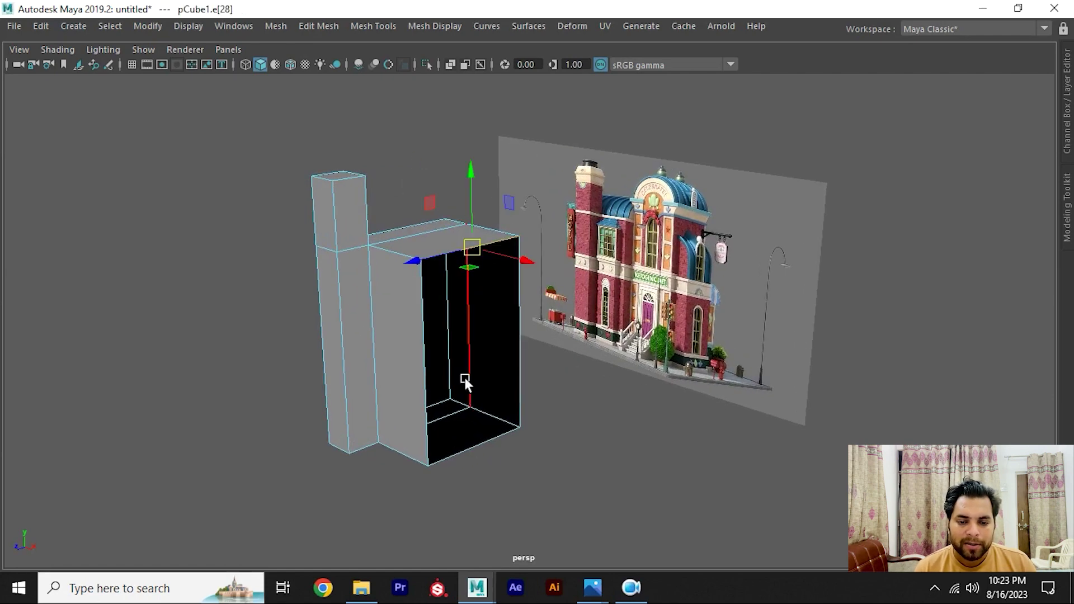
pyautogui.keyDown('shift'); pyautogui.click(476, 442); pyautogui.keyUp('shift')
pyautogui.keyDown('shift'); pyautogui.moveTo(477, 439); pyautogui.dragTo(465, 485, button='right'); pyautogui.keyUp('shift')
pyautogui.keyDown('alt'); pyautogui.moveTo(472, 354); pyautogui.dragTo(395, 264); pyautogui.keyUp('alt')
pyautogui.keyDown('shift'); pyautogui.moveTo(394, 263); pyautogui.dragTo(332, 267, button='right'); pyautogui.keyUp('shift')
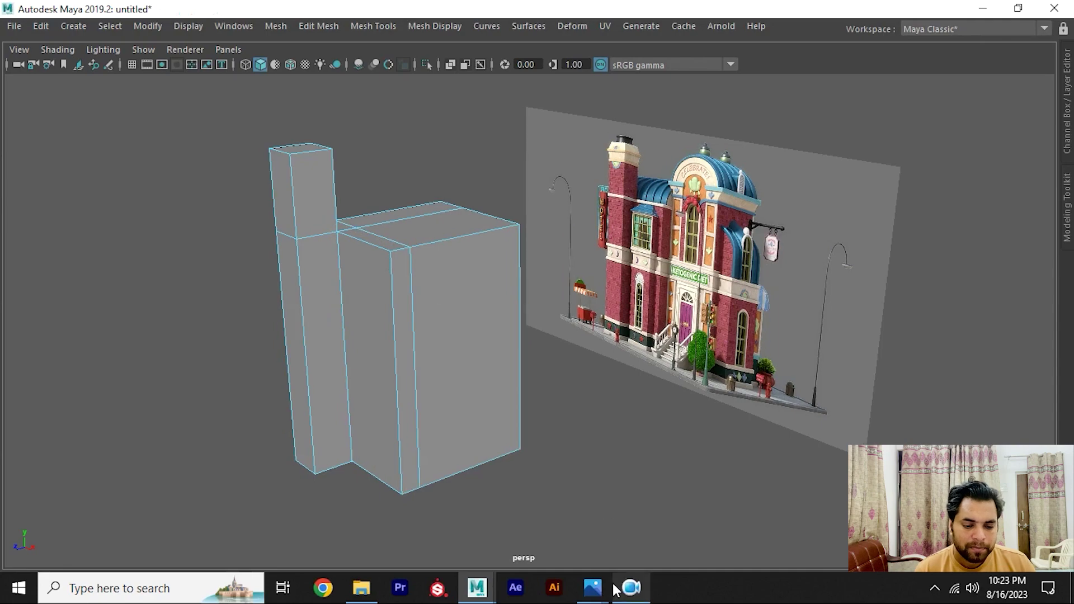
# Step: Bring up render_04.jpg and zoom between 75% and 110% to study its storeys and ledges
pyautogui.click(689, 503)
pyautogui.scroll(3, 559, 207)
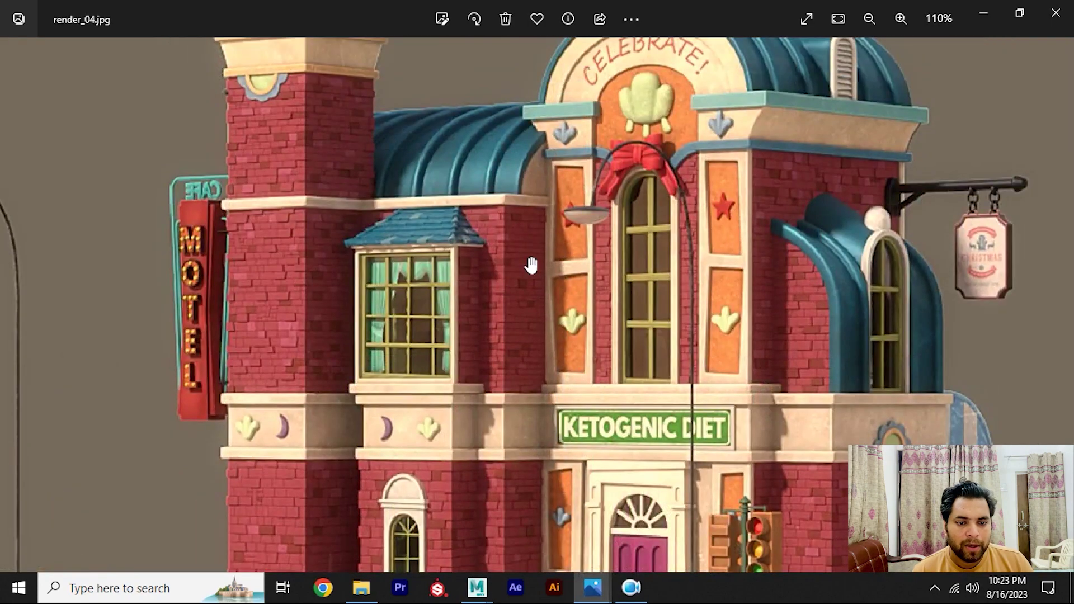
pyautogui.keyDown('ctrl'); pyautogui.scroll(-2, 550, 220); pyautogui.keyUp('ctrl')
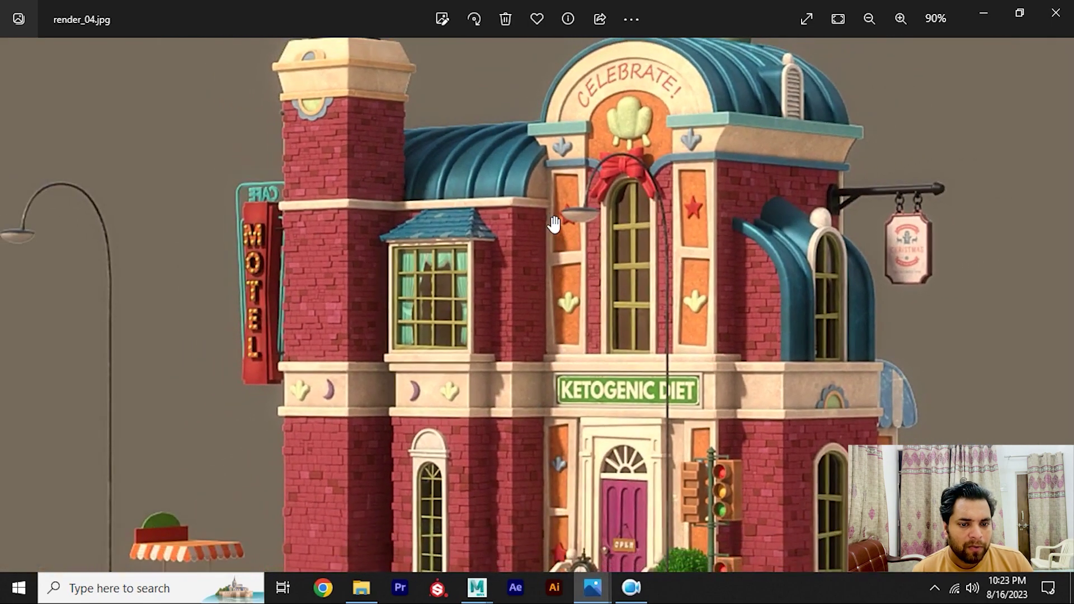
pyautogui.keyDown('ctrl'); pyautogui.scroll(-1, 550, 307); pyautogui.keyUp('ctrl')
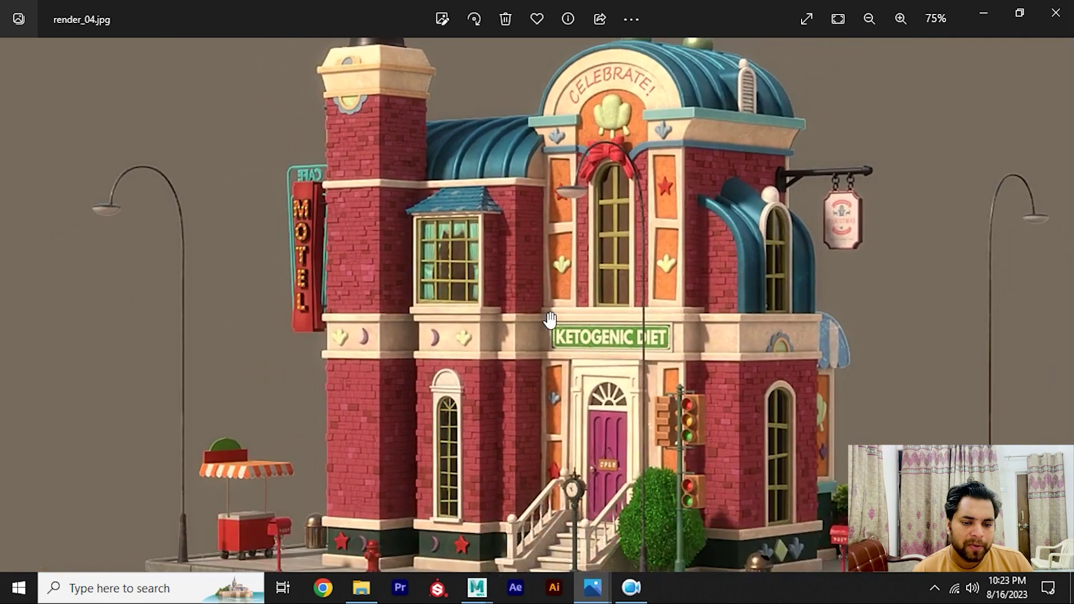
pyautogui.keyDown('ctrl'); pyautogui.scroll(2, 488, 384); pyautogui.keyUp('ctrl')
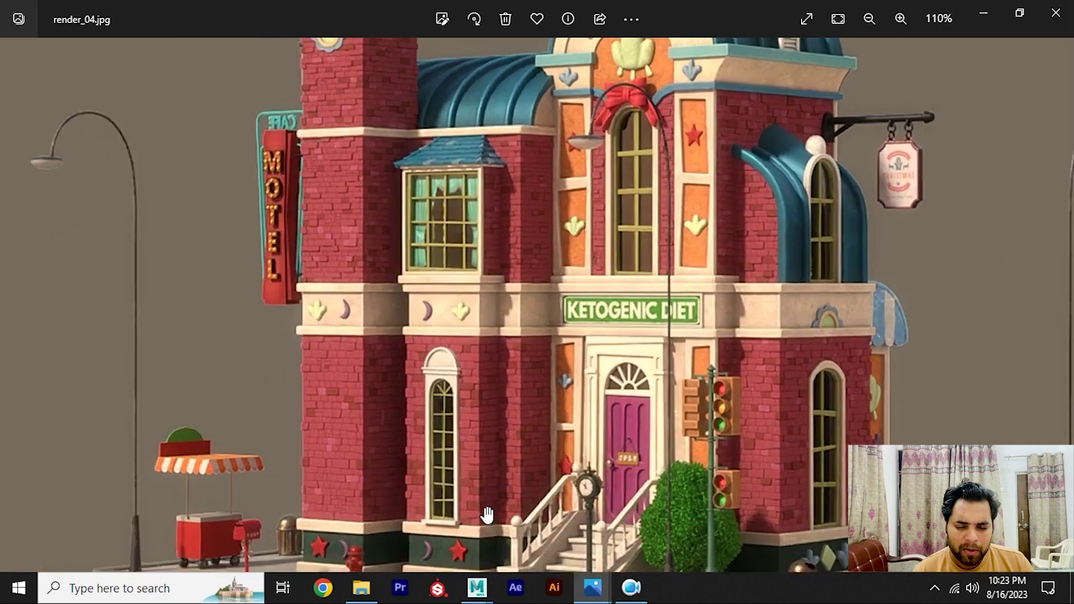
pyautogui.scroll(-3, 487, 376)
# Step: Extrude the main box's front face outward as a new wall section, then bring back render_04.jpg
pyautogui.hotkey('alt', 'Tab')
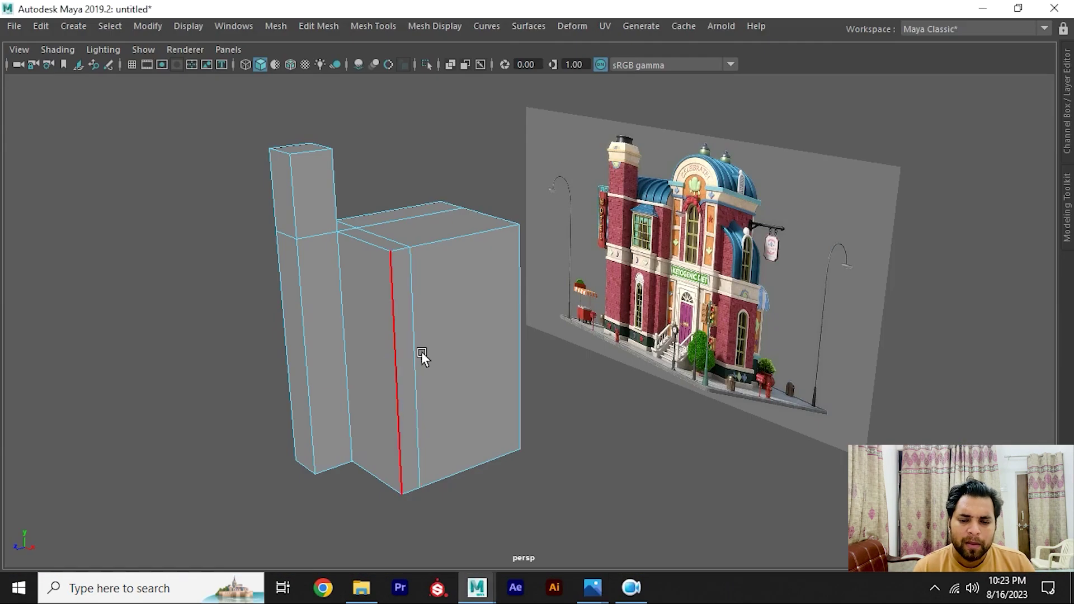
pyautogui.moveTo(422, 355)
pyautogui.keyDown('alt'); pyautogui.mouseDown()
pyautogui.moveTo(438, 285)
pyautogui.moveTo(440, 299)
pyautogui.moveTo(511, 240)
pyautogui.mouseUp(); pyautogui.keyUp('alt')
pyautogui.moveTo(511, 240); pyautogui.dragTo(511, 200, button='right')
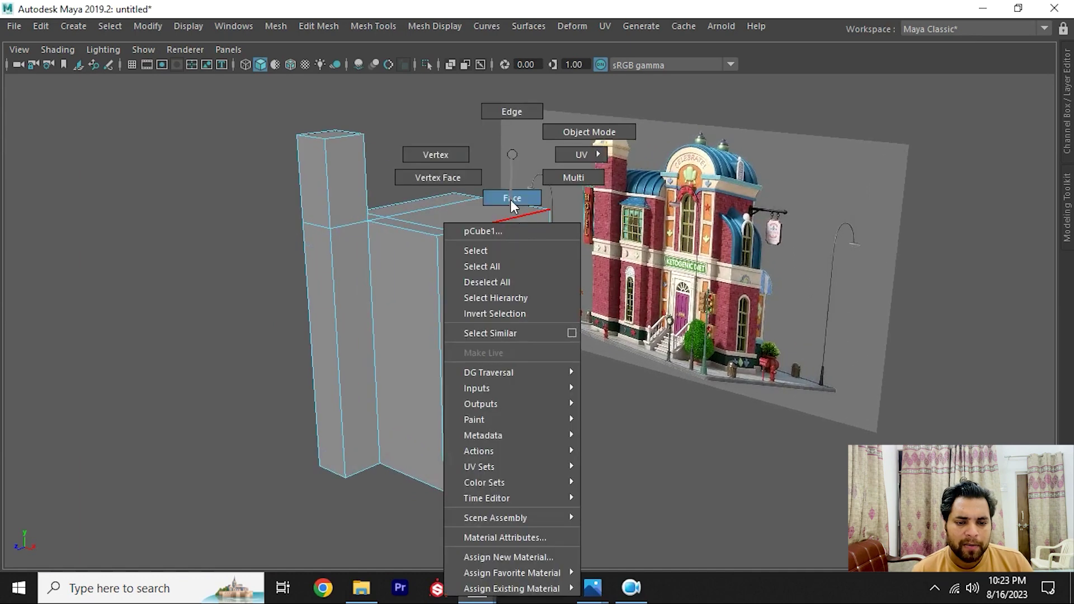
pyautogui.click(522, 290)
pyautogui.moveTo(531, 353)
pyautogui.mouseDown()
pyautogui.moveTo(601, 382)
pyautogui.moveTo(550, 299)
pyautogui.mouseUp()
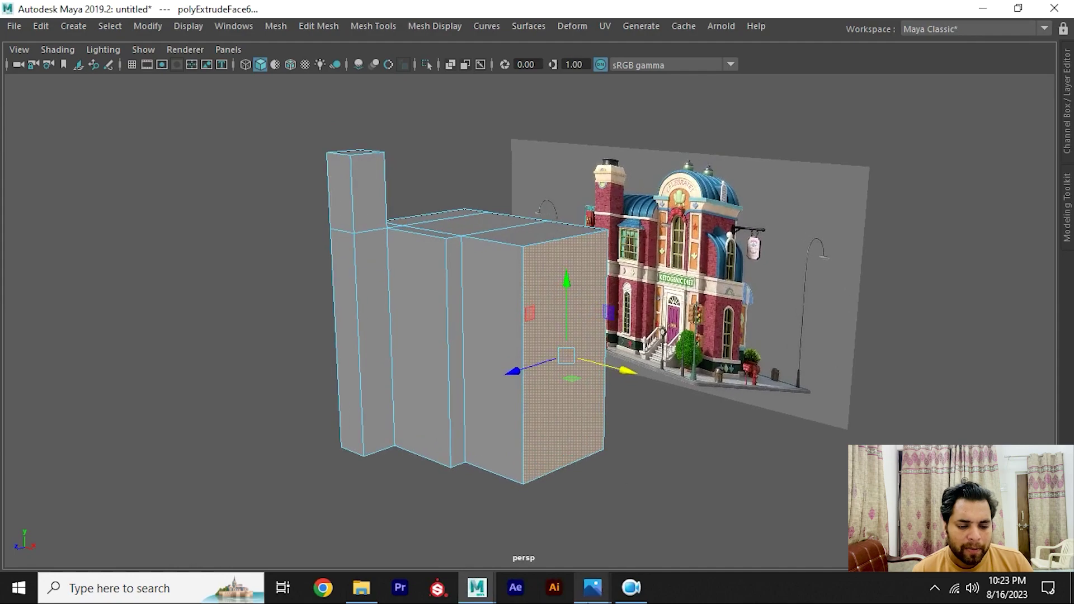
pyautogui.moveTo(593, 589)
pyautogui.click(609, 526)
pyautogui.scroll(-2, 615, 323)
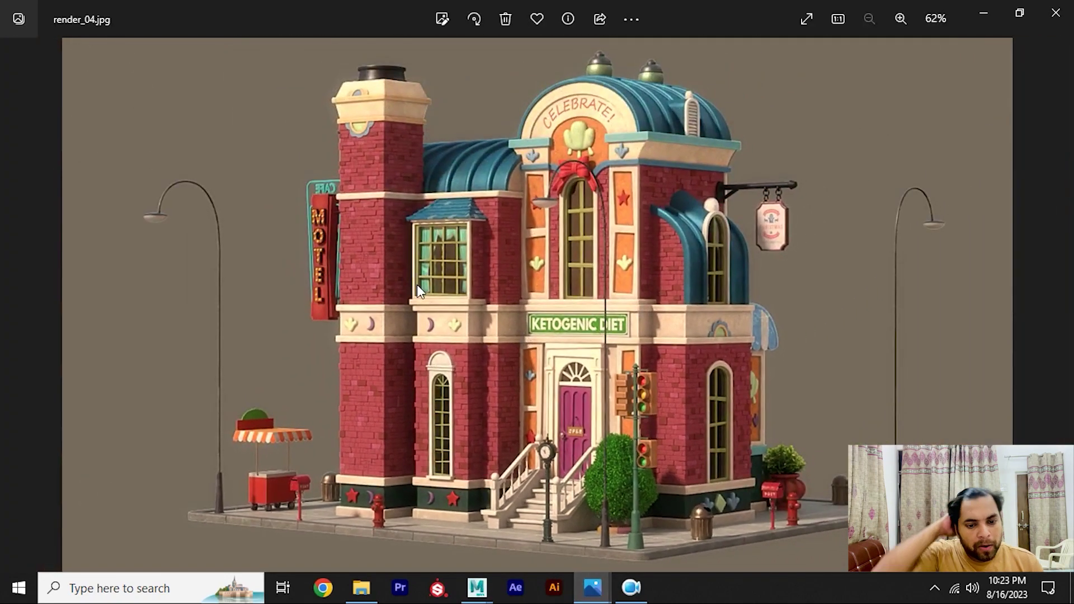
# Step: Page back through render_03.jpg and render_02.jpg, then minimise Photos
pyautogui.click(12, 307)
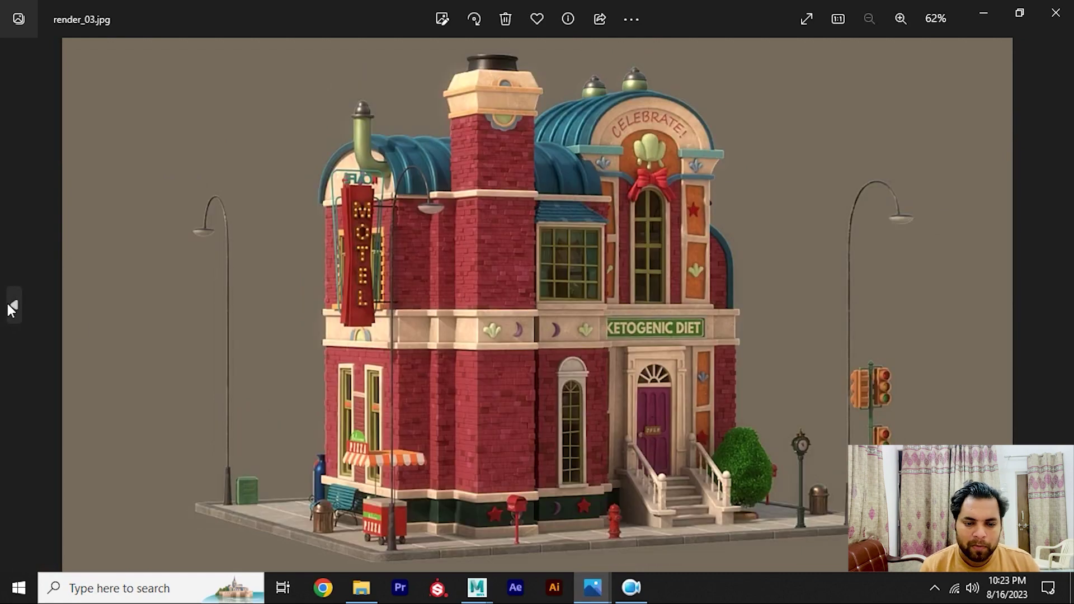
pyautogui.click(15, 307)
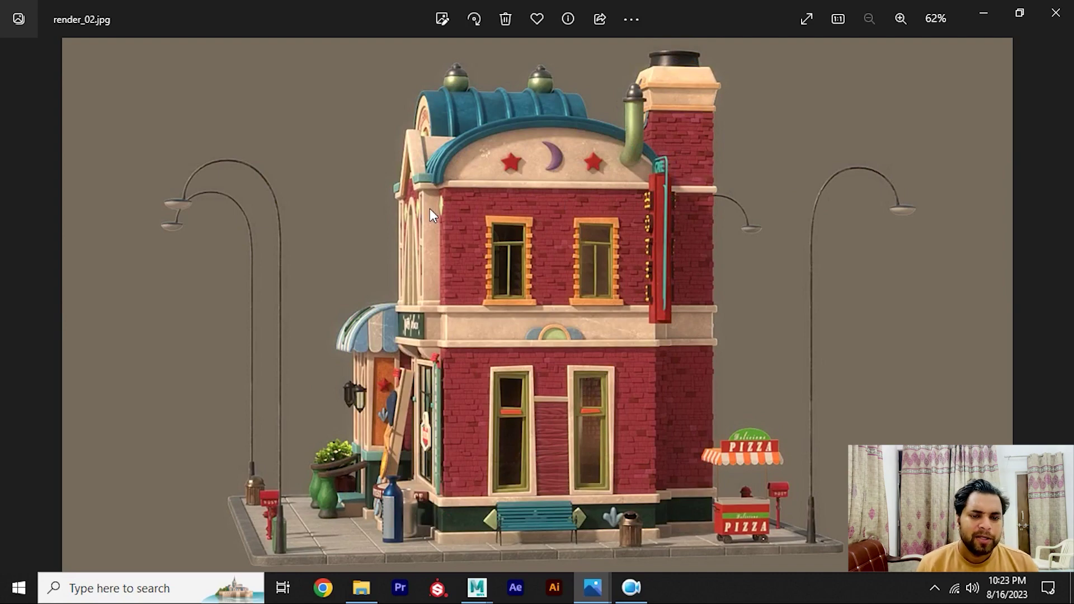
pyautogui.click(982, 13)
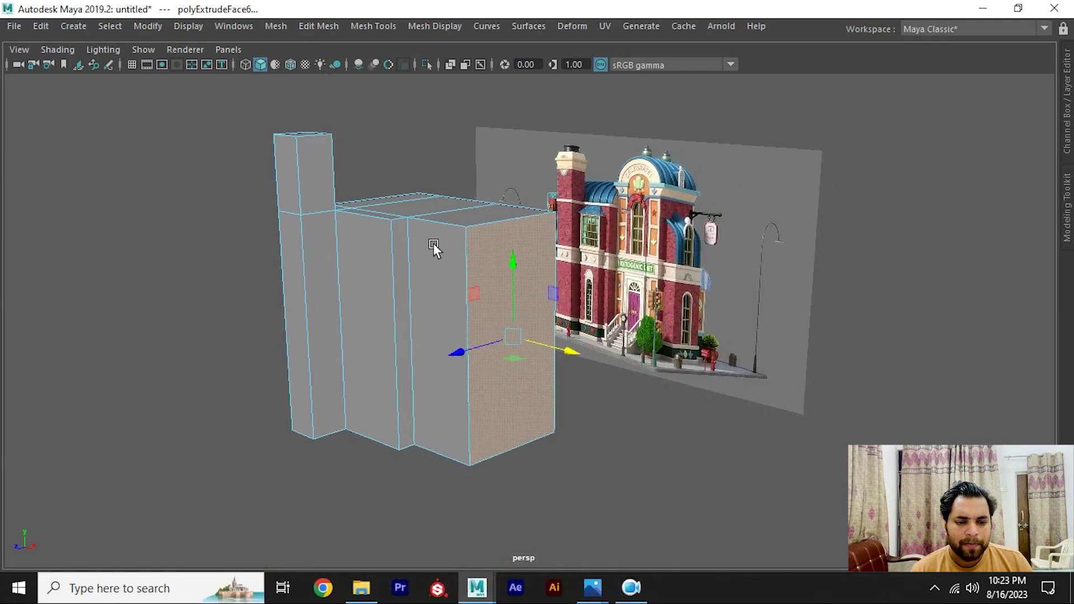
# Step: Slide a column of the wall section's vertices sideways along X
pyautogui.keyDown('alt'); pyautogui.moveTo(433, 243); pyautogui.dragTo(428, 254); pyautogui.keyUp('alt')
pyautogui.scroll(2, 428, 254)
pyautogui.scroll(2, 408, 266)
pyautogui.moveTo(424, 213)
pyautogui.keyDown('alt'); pyautogui.mouseDown()
pyautogui.moveTo(357, 204)
pyautogui.moveTo(353, 184)
pyautogui.moveTo(409, 204)
pyautogui.moveTo(399, 197)
pyautogui.mouseUp(); pyautogui.keyUp('alt')
pyautogui.moveTo(400, 197); pyautogui.dragTo(378, 185, button='right')
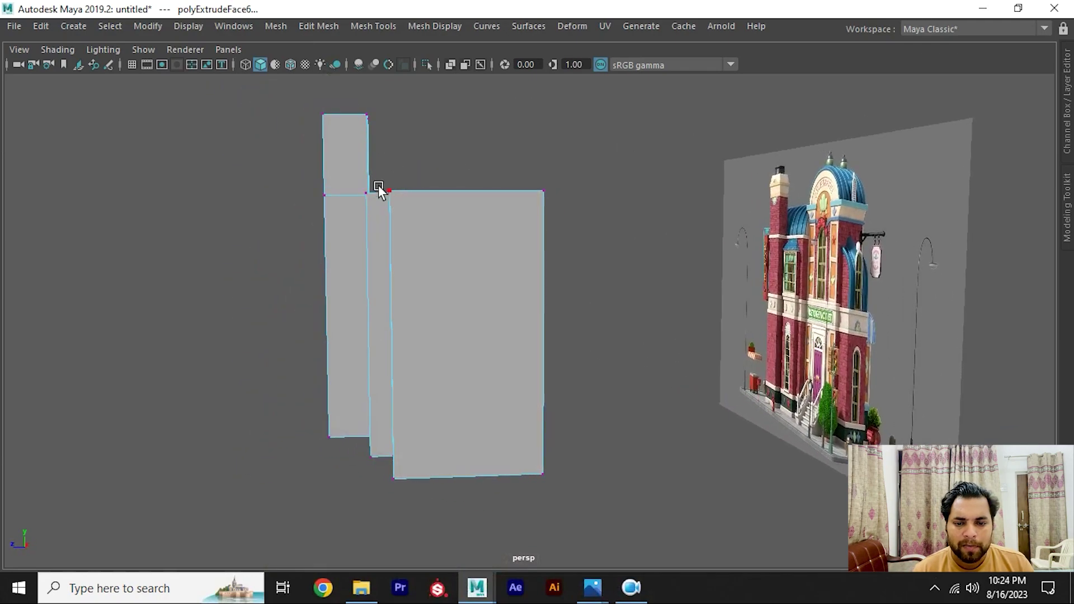
pyautogui.moveTo(414, 349); pyautogui.dragTo(416, 357)
pyautogui.moveTo(445, 526)
pyautogui.keyDown('alt'); pyautogui.mouseDown()
pyautogui.moveTo(492, 407)
pyautogui.moveTo(653, 401)
pyautogui.moveTo(649, 353)
pyautogui.moveTo(532, 380)
pyautogui.moveTo(383, 374)
pyautogui.mouseUp(); pyautogui.keyUp('alt')
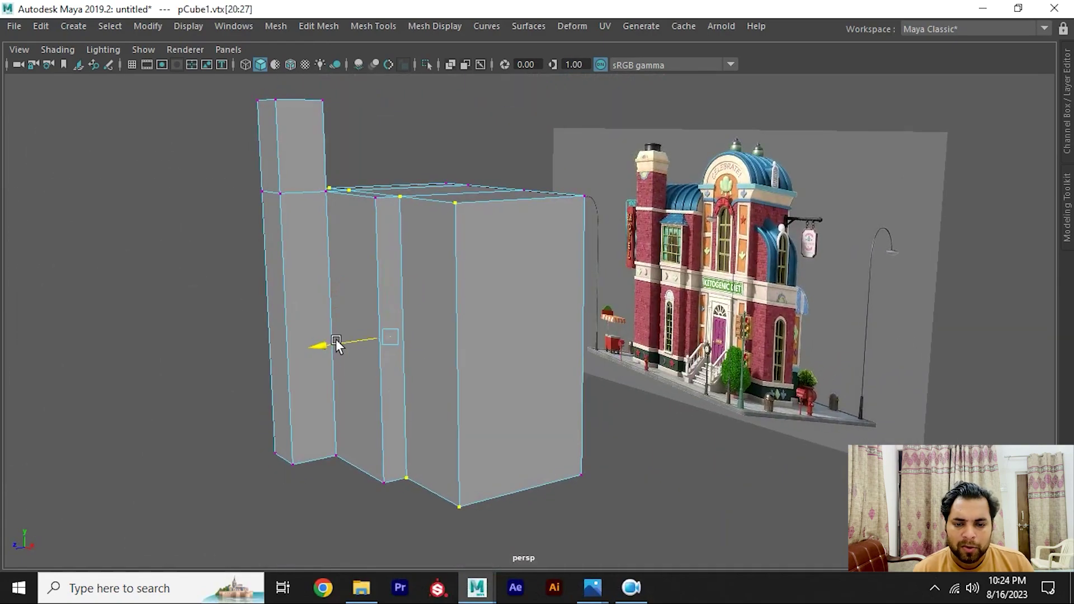
pyautogui.moveTo(335, 339)
pyautogui.mouseDown()
pyautogui.moveTo(511, 337)
pyautogui.moveTo(561, 290)
pyautogui.moveTo(532, 231)
pyautogui.mouseUp()
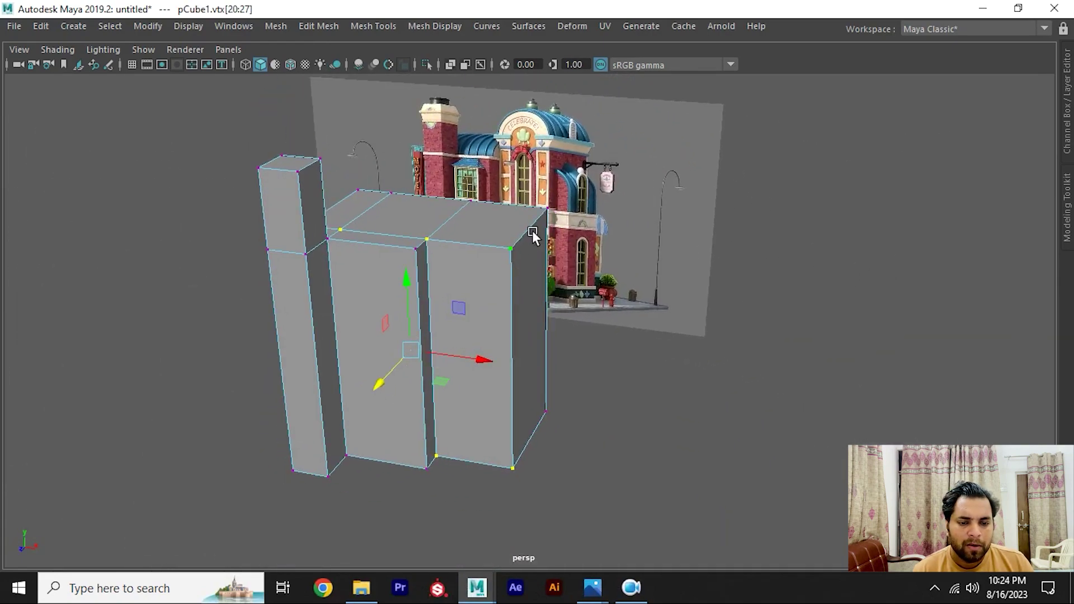
# Step: Push the main box's side end face outward along X
pyautogui.moveTo(533, 155); pyautogui.dragTo(534, 212, button='right')
pyautogui.click(536, 271)
pyautogui.moveTo(551, 339); pyautogui.dragTo(573, 347)
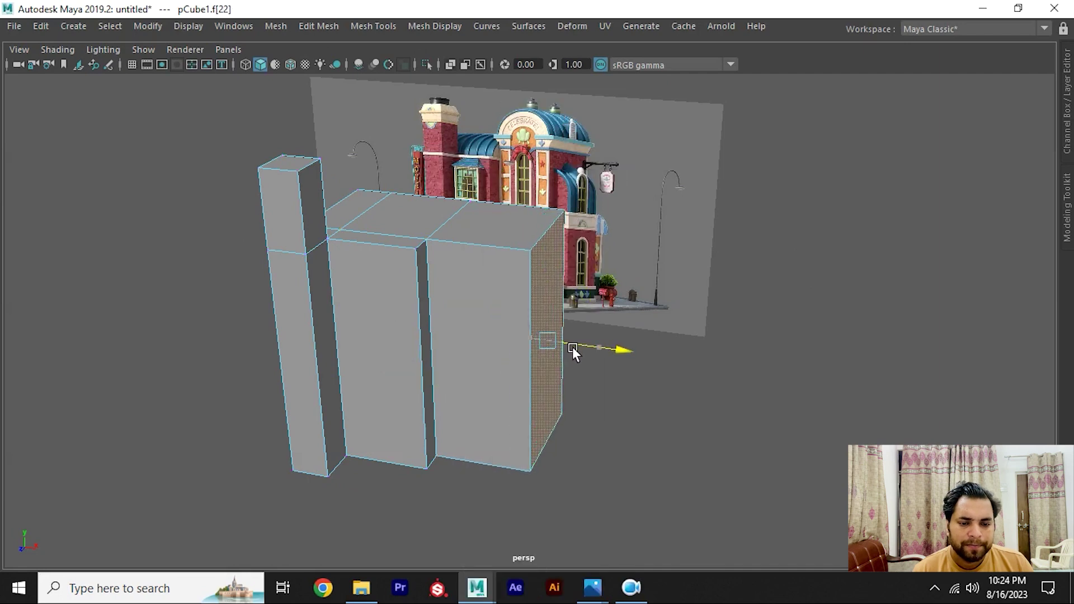
pyautogui.moveTo(525, 286)
pyautogui.keyDown('alt'); pyautogui.mouseDown()
pyautogui.moveTo(513, 278)
pyautogui.moveTo(523, 274)
pyautogui.moveTo(571, 427)
pyautogui.mouseUp(); pyautogui.keyUp('alt')
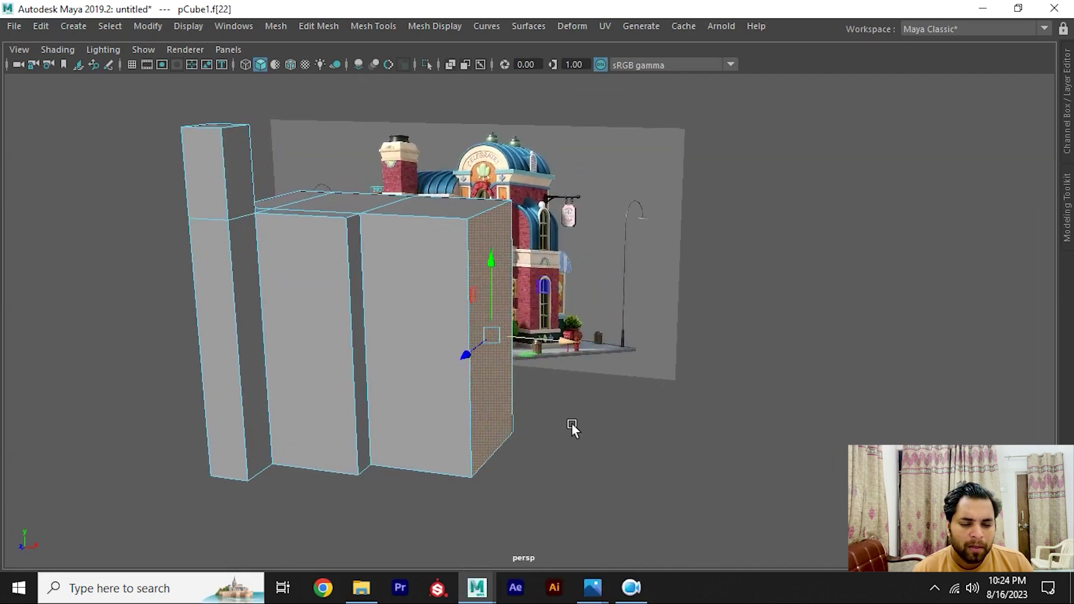
pyautogui.moveTo(593, 589)
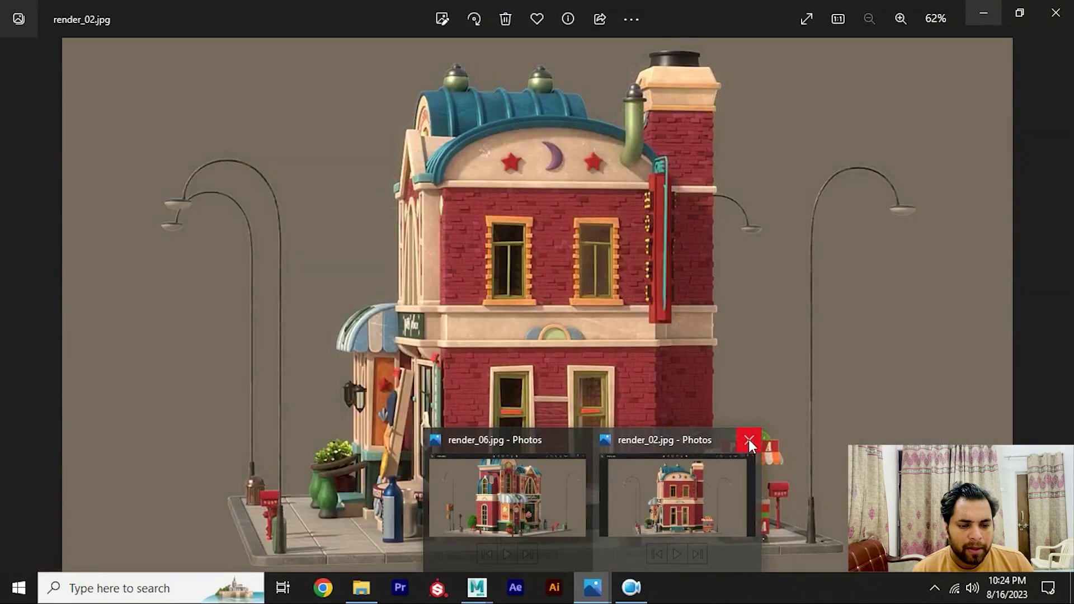
# Step: Close the render_02.jpg window and bring render_06.jpg to the front
pyautogui.click(748, 440)
pyautogui.click(514, 483)
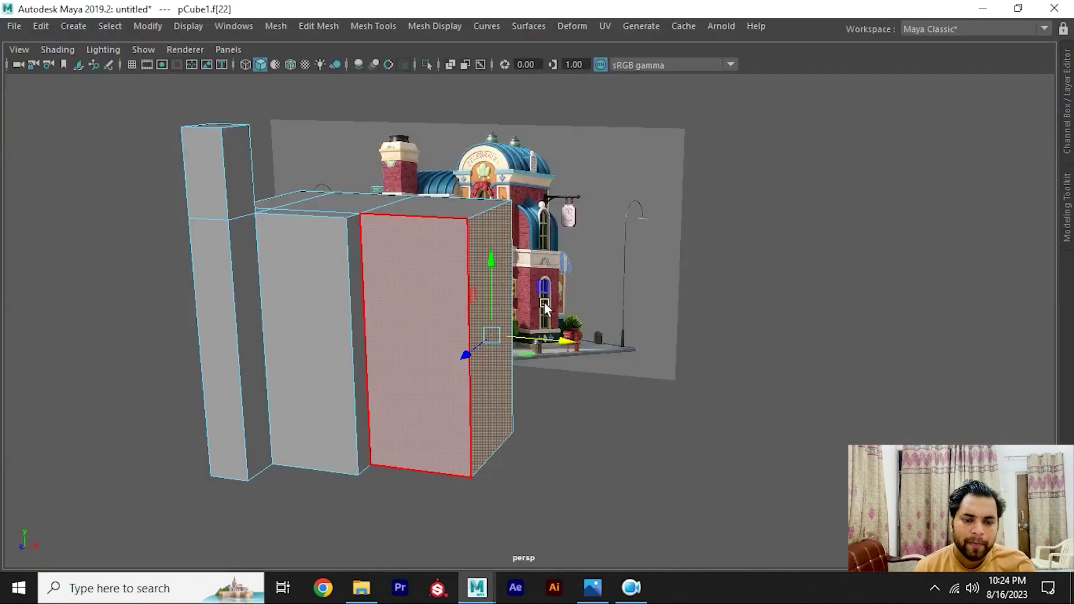
# Step: Split the front block's edge ring with a new vertical edge loop and select it
pyautogui.moveTo(545, 302)
pyautogui.keyDown('alt'); pyautogui.mouseDown()
pyautogui.moveTo(470, 294)
pyautogui.moveTo(478, 234)
pyautogui.mouseUp(); pyautogui.keyUp('alt')
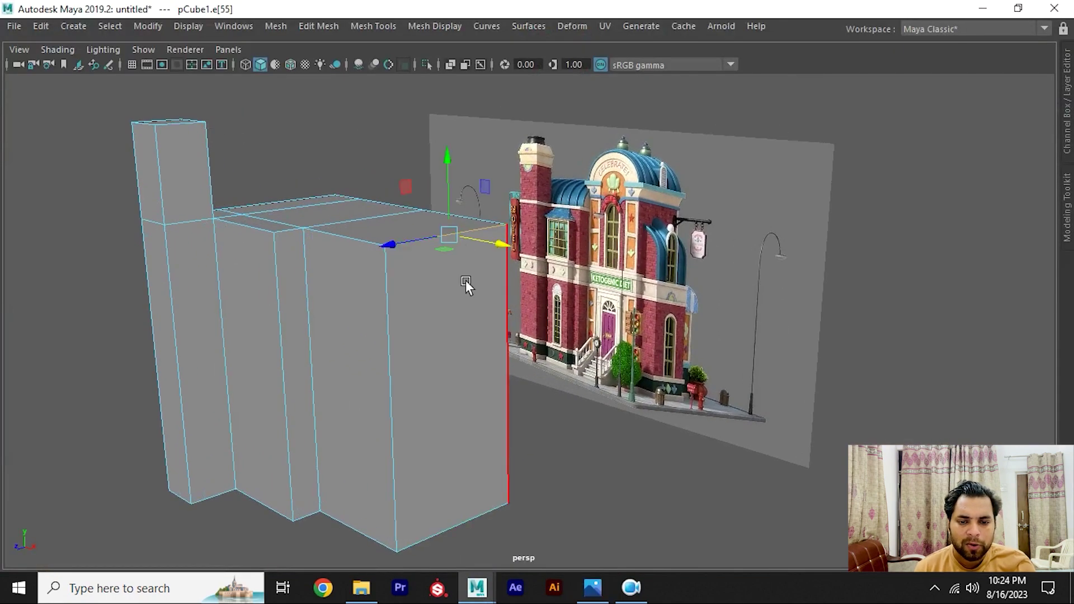
pyautogui.click(421, 219)
pyautogui.moveTo(421, 218)
pyautogui.keyDown('shift'); pyautogui.mouseDown(button='right')
pyautogui.moveTo(324, 244)
pyautogui.moveTo(421, 272)
pyautogui.mouseUp(button='right'); pyautogui.keyUp('shift')
pyautogui.keyDown('alt'); pyautogui.moveTo(421, 272); pyautogui.dragTo(491, 293); pyautogui.keyUp('alt')
pyautogui.doubleClick(475, 268)
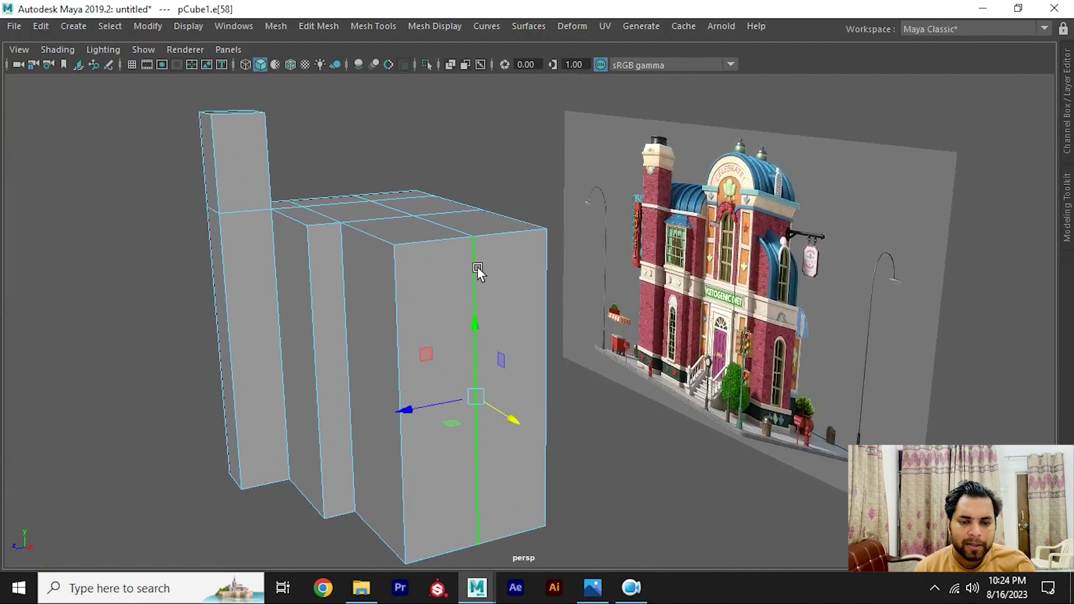
# Step: Bevel that edge loop into two loops with a Fraction of 0.65
pyautogui.hotkey('ctrl', 'b')
pyautogui.keyDown('alt'); pyautogui.moveTo(460, 290); pyautogui.dragTo(704, 330); pyautogui.keyUp('alt')
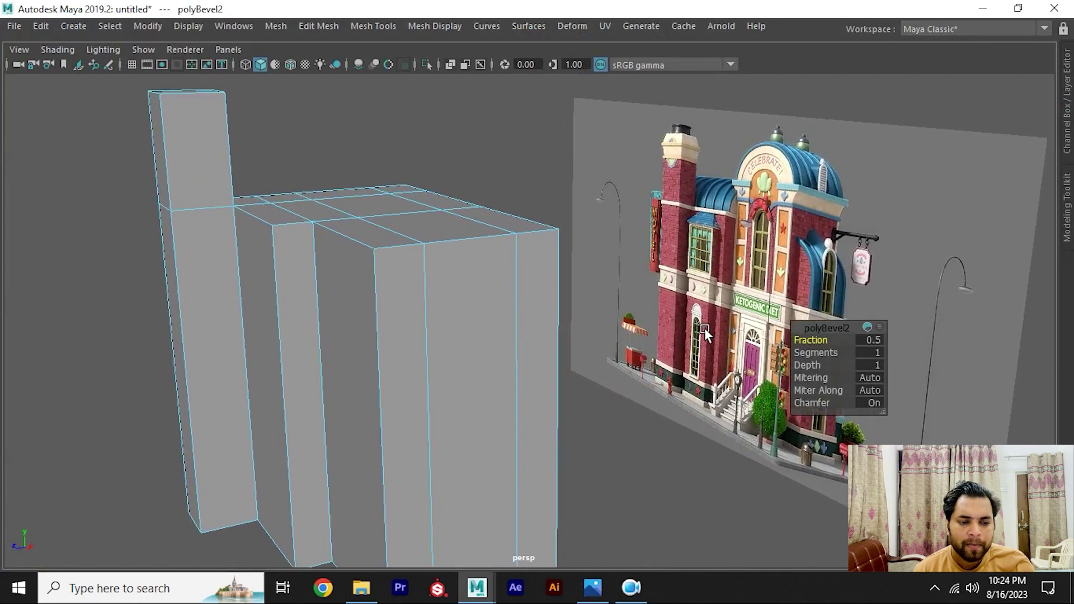
pyautogui.moveTo(816, 341); pyautogui.dragTo(816, 341)
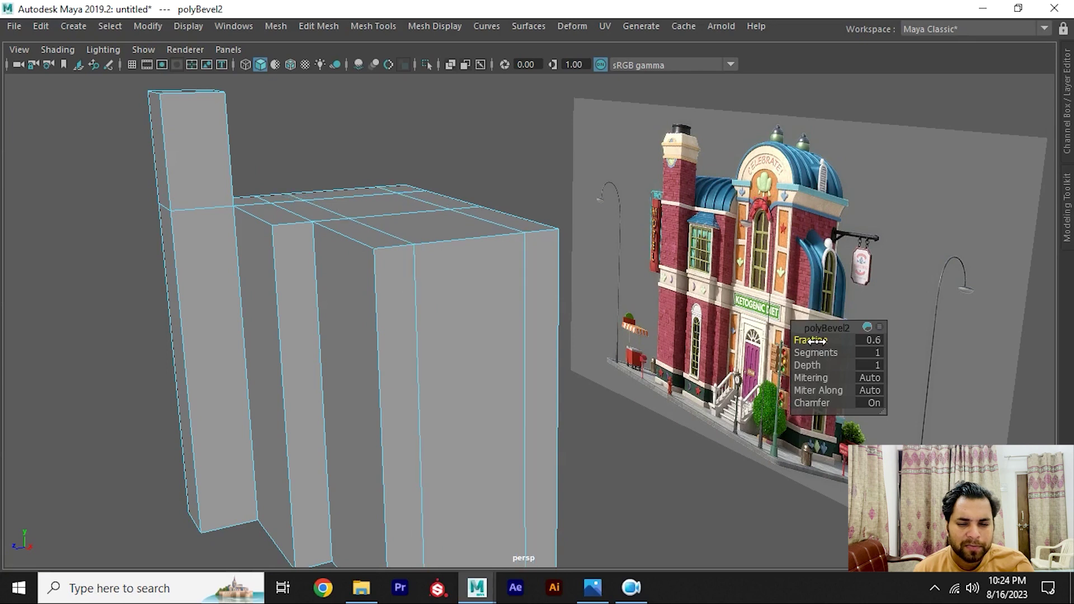
pyautogui.click(871, 339)
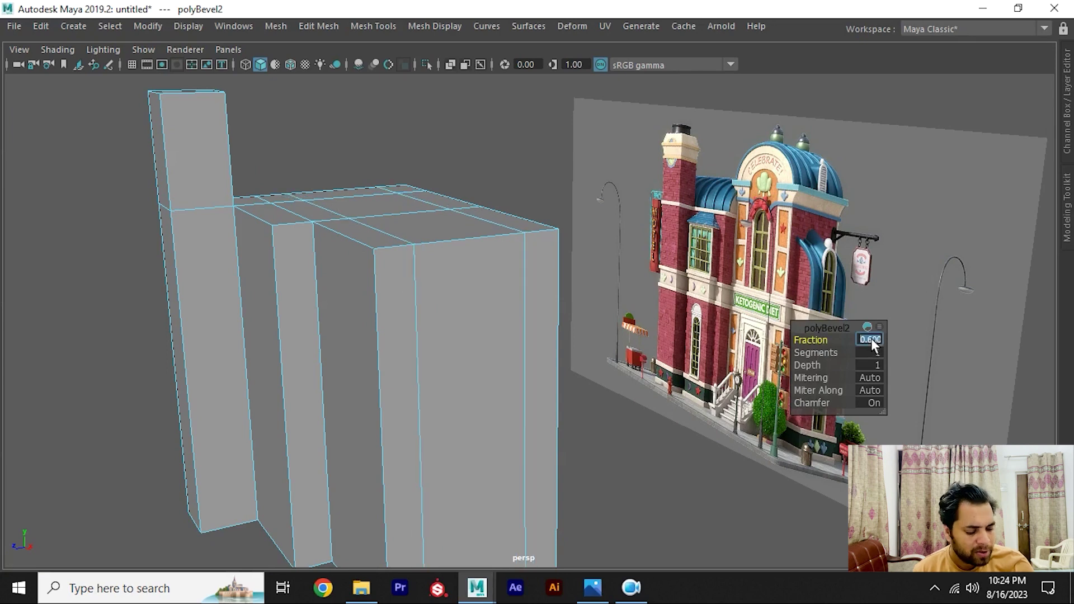
pyautogui.write('65')
pyautogui.press('Return')
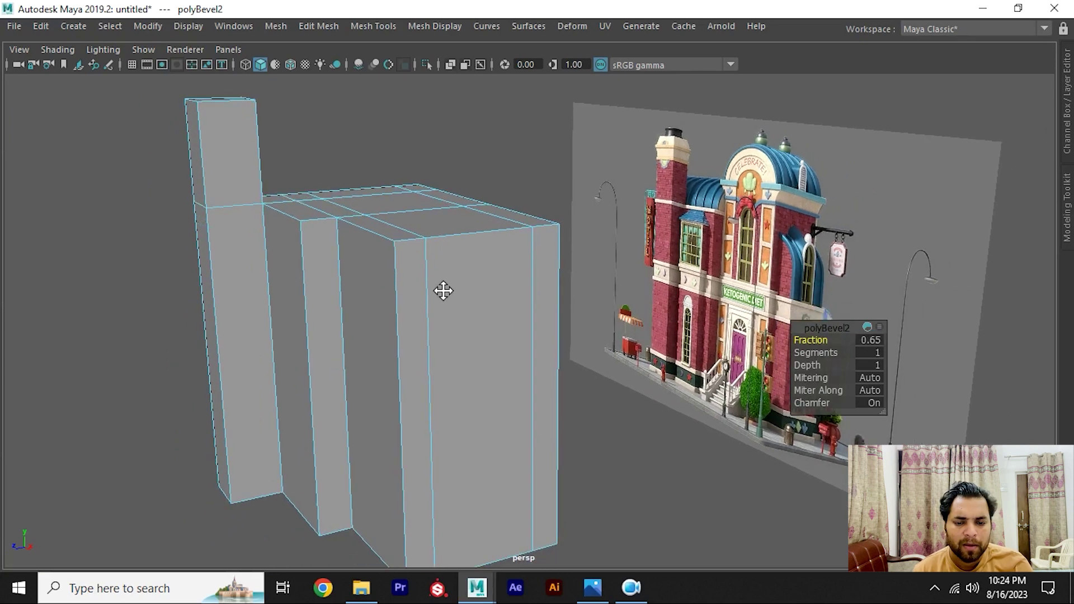
pyautogui.moveTo(444, 290)
pyautogui.keyDown('alt'); pyautogui.mouseDown(button='right')
pyautogui.moveTo(465, 253)
pyautogui.moveTo(487, 290)
pyautogui.mouseUp(button='right'); pyautogui.keyUp('alt')
# Step: Try a Multi-Cut across the walls, cancel it, and adjust the front wall in vertex mode
pyautogui.keyDown('shift'); pyautogui.rightClick(385, 202); pyautogui.keyUp('shift')
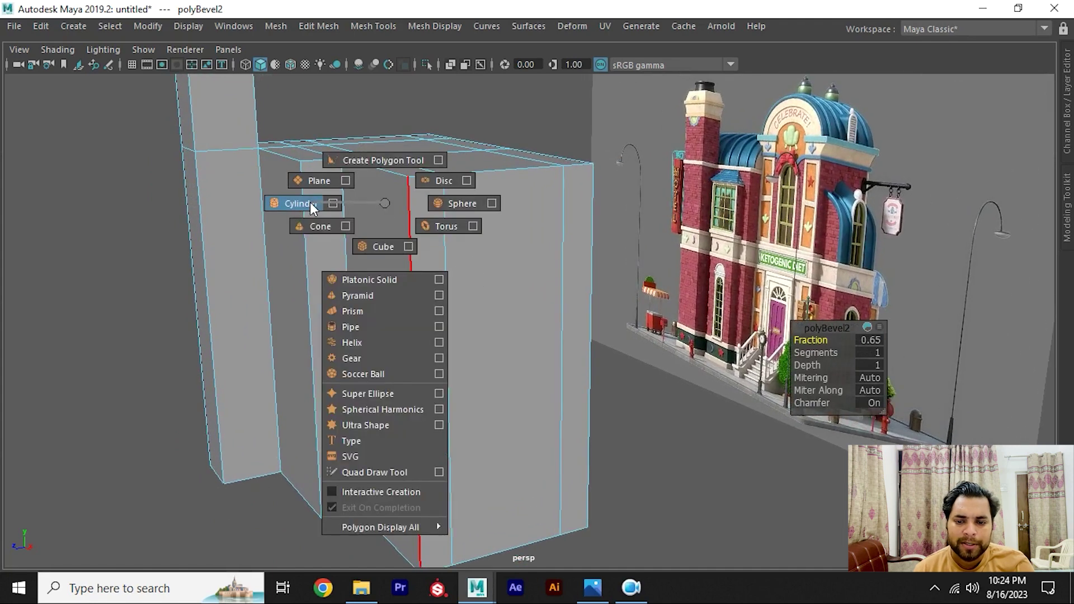
pyautogui.click(444, 220)
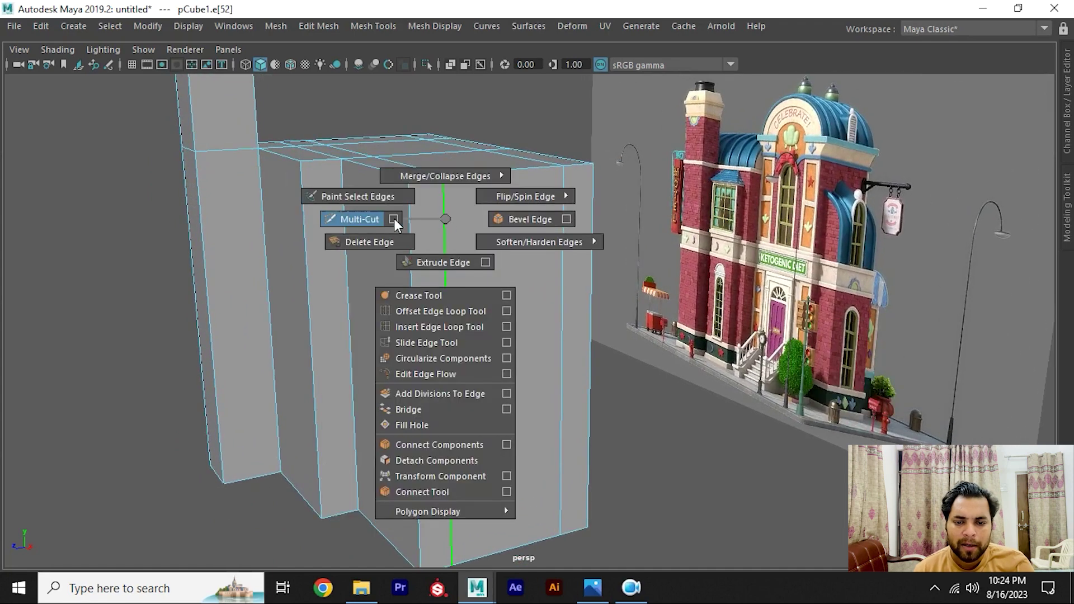
pyautogui.keyDown('shift'); pyautogui.moveTo(442, 219); pyautogui.dragTo(394, 221, button='right'); pyautogui.keyUp('shift')
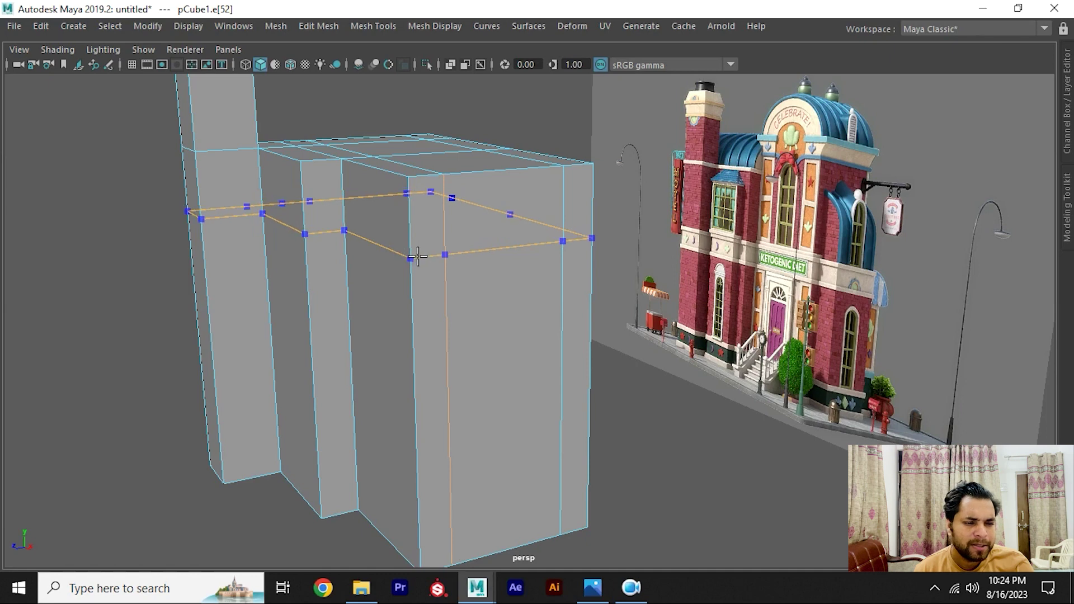
pyautogui.press('q')
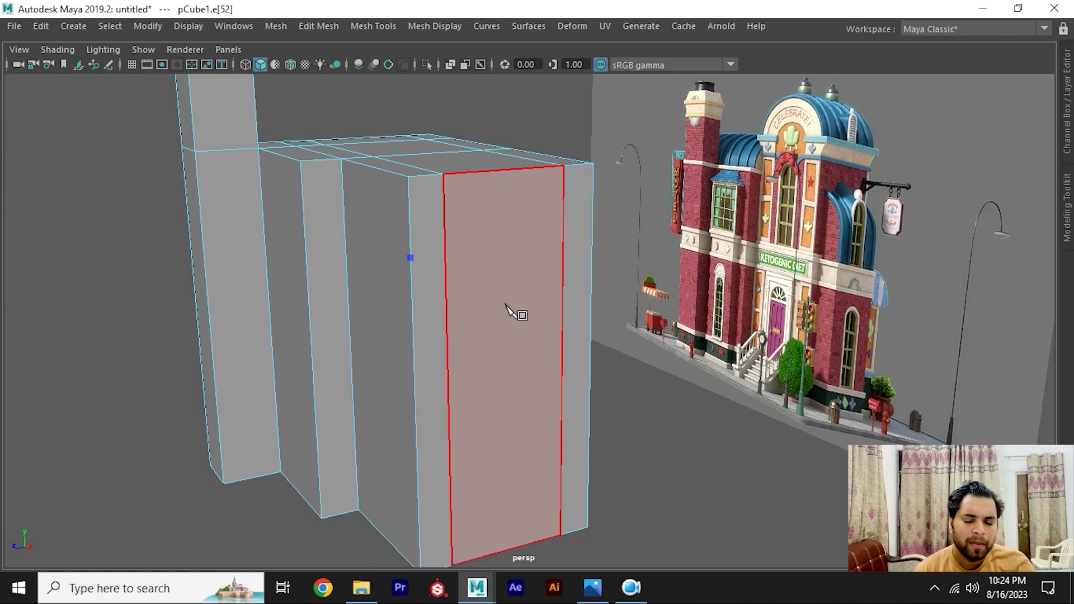
pyautogui.moveTo(506, 310)
pyautogui.keyDown('alt'); pyautogui.mouseDown()
pyautogui.moveTo(422, 290)
pyautogui.moveTo(384, 237)
pyautogui.mouseUp(); pyautogui.keyUp('alt')
pyautogui.keyDown('shift'); pyautogui.moveTo(386, 239); pyautogui.dragTo(469, 240, button='right'); pyautogui.keyUp('shift')
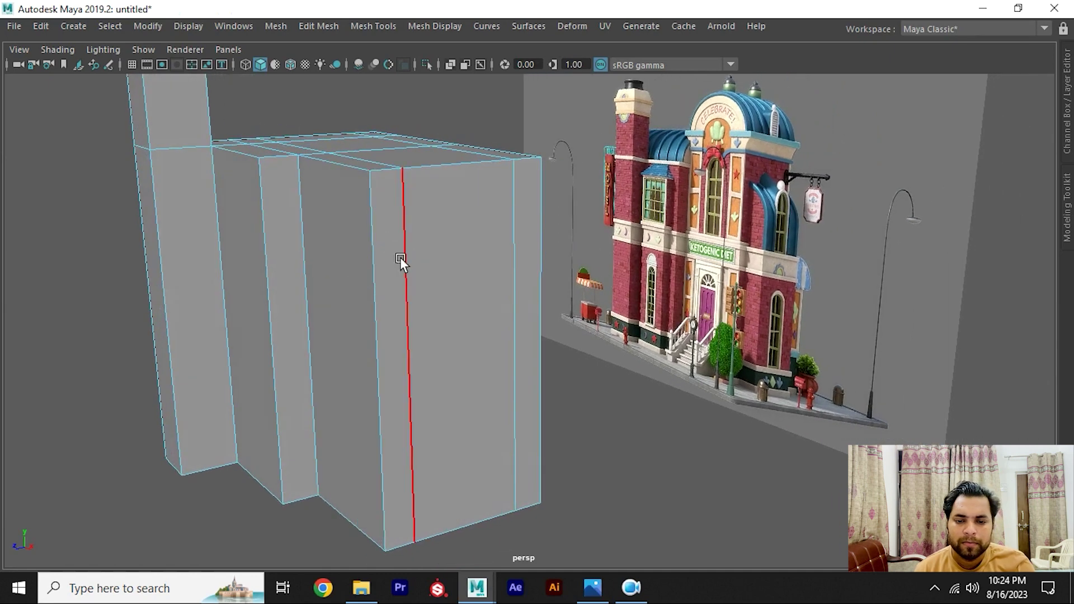
pyautogui.keyDown('alt'); pyautogui.moveTo(401, 257); pyautogui.dragTo(382, 243); pyautogui.keyUp('alt')
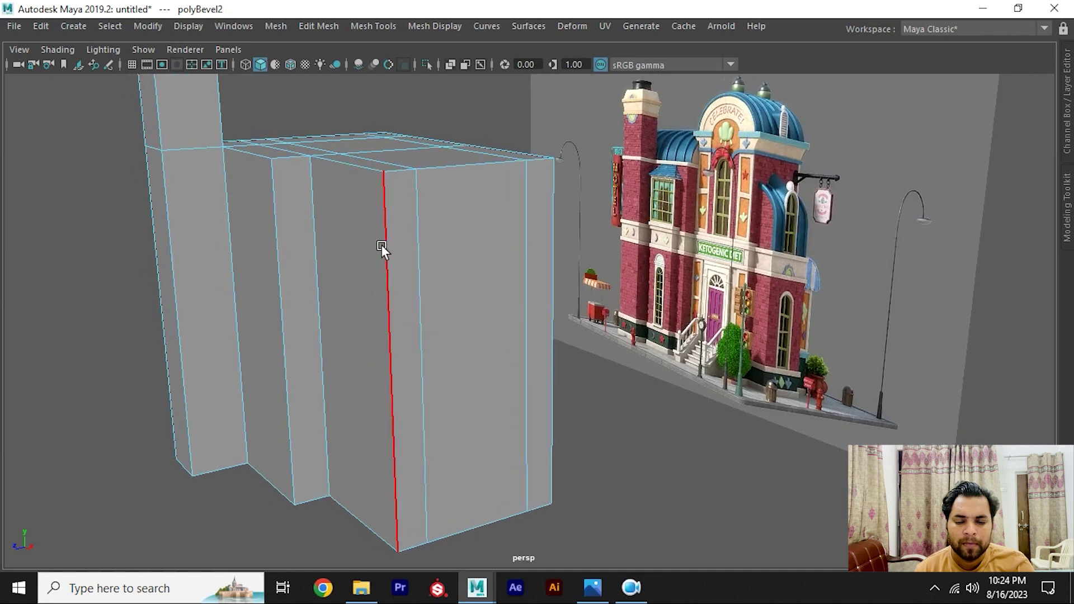
pyautogui.press('F9')
pyautogui.keyDown('shift'); pyautogui.moveTo(333, 227); pyautogui.dragTo(306, 236, button='right'); pyautogui.keyUp('shift')
# Step: Insert a horizontal edge loop and extrude the lower front face outward as a block
pyautogui.click(389, 187)
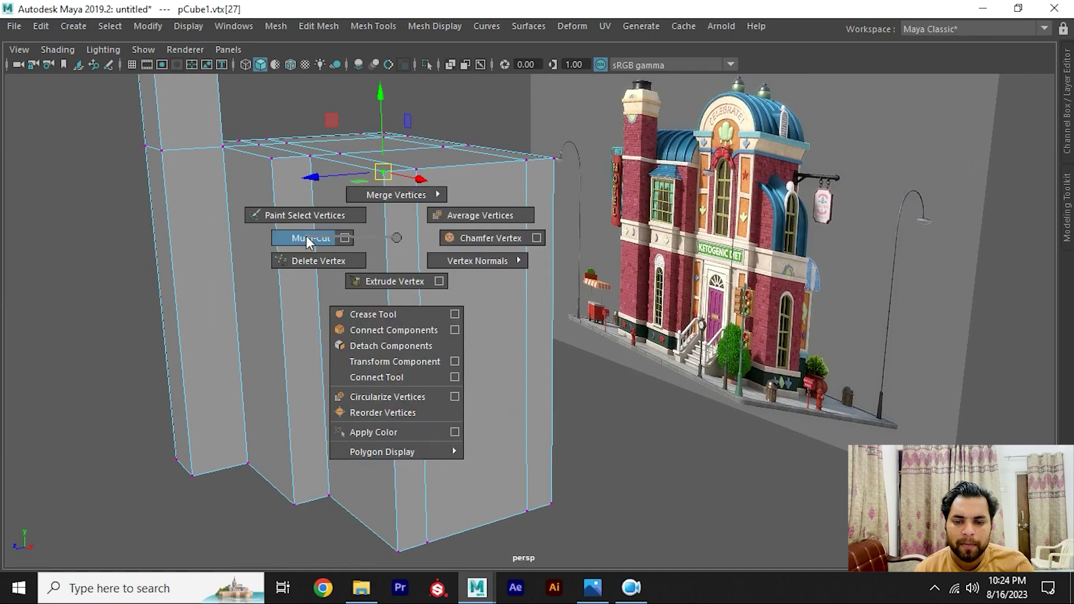
pyautogui.keyDown('ctrl'); pyautogui.click(387, 244); pyautogui.keyUp('ctrl')
pyautogui.keyDown('alt'); pyautogui.moveTo(405, 283); pyautogui.dragTo(436, 281); pyautogui.keyUp('alt')
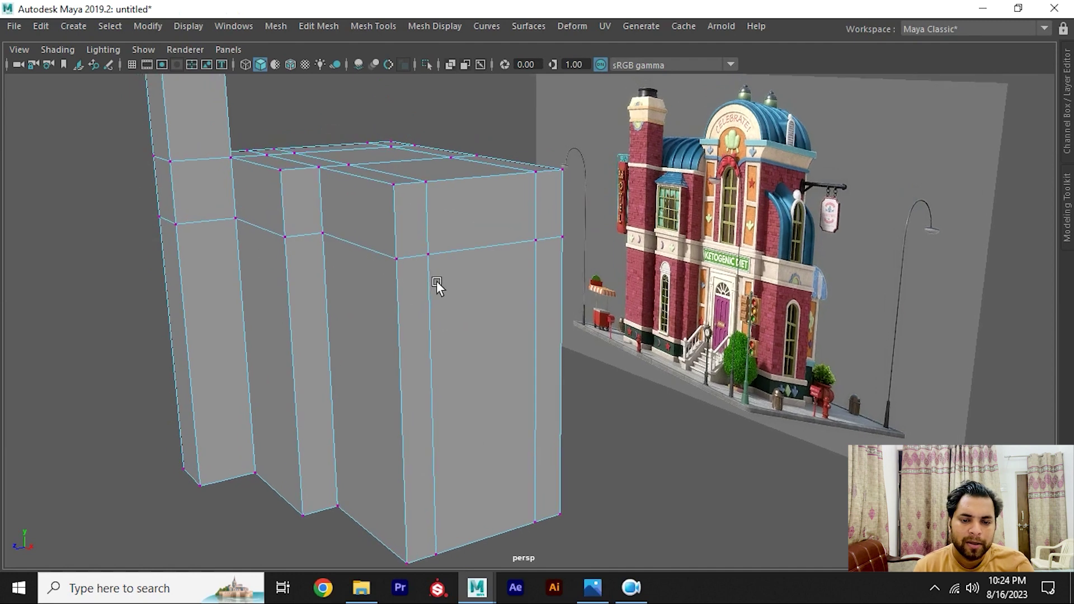
pyautogui.moveTo(480, 160); pyautogui.dragTo(488, 335, button='right')
pyautogui.click(488, 335)
pyautogui.hotkey('ctrl', 'e')
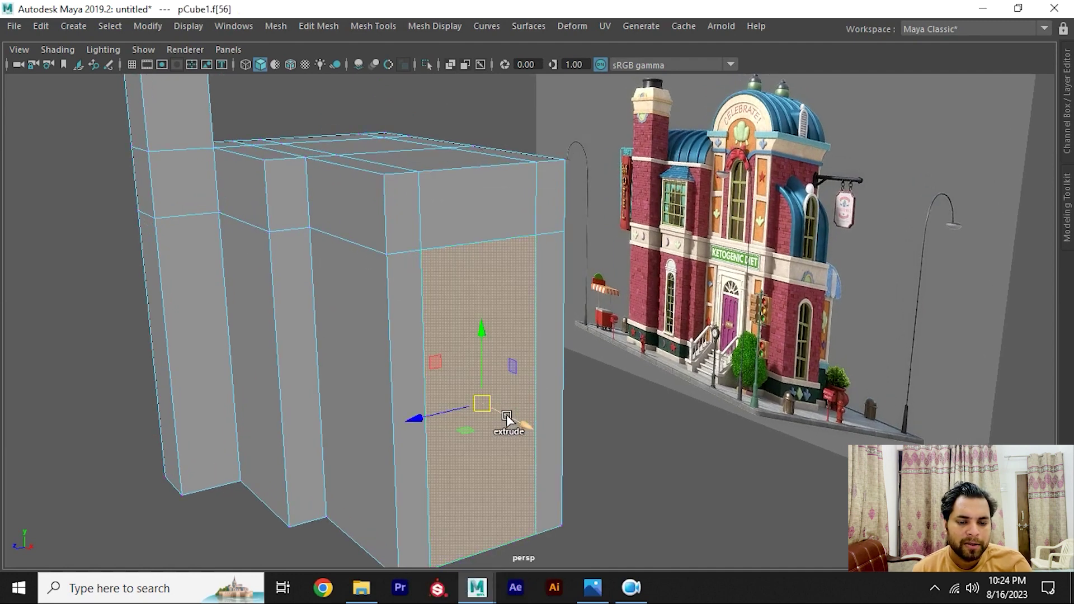
pyautogui.moveTo(505, 415); pyautogui.dragTo(553, 450)
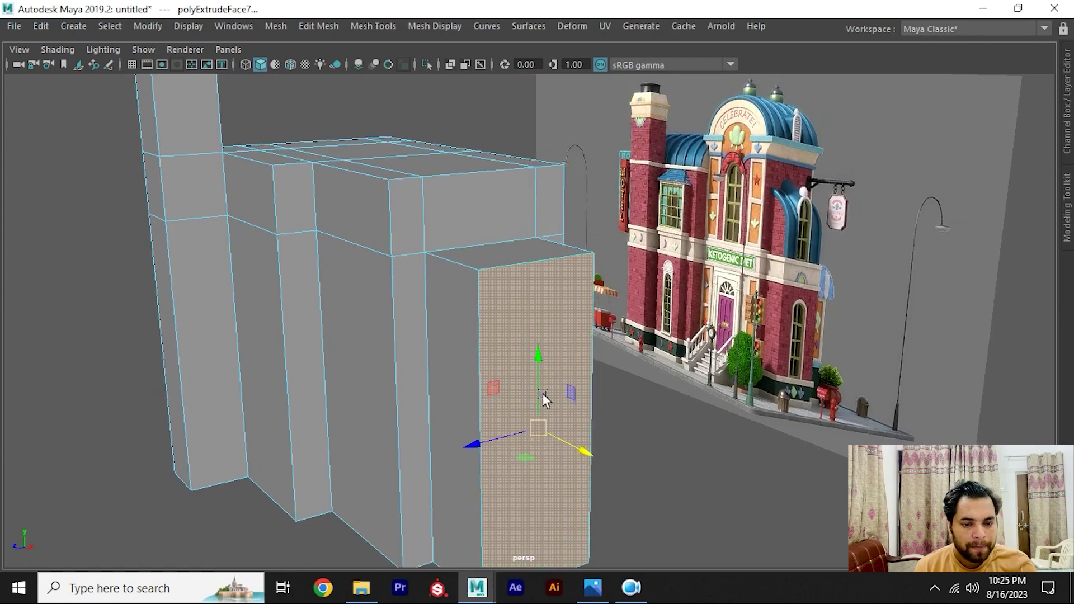
# Step: Bevel the extruded block's top edge into a slope with Fraction 0.5
pyautogui.keyDown('alt'); pyautogui.moveTo(543, 394); pyautogui.dragTo(577, 358); pyautogui.keyUp('alt')
pyautogui.click(582, 280)
pyautogui.keyDown('alt'); pyautogui.moveTo(582, 280); pyautogui.dragTo(574, 336); pyautogui.keyUp('alt')
pyautogui.keyDown('shift'); pyautogui.moveTo(565, 277); pyautogui.dragTo(643, 271, button='right'); pyautogui.keyUp('shift')
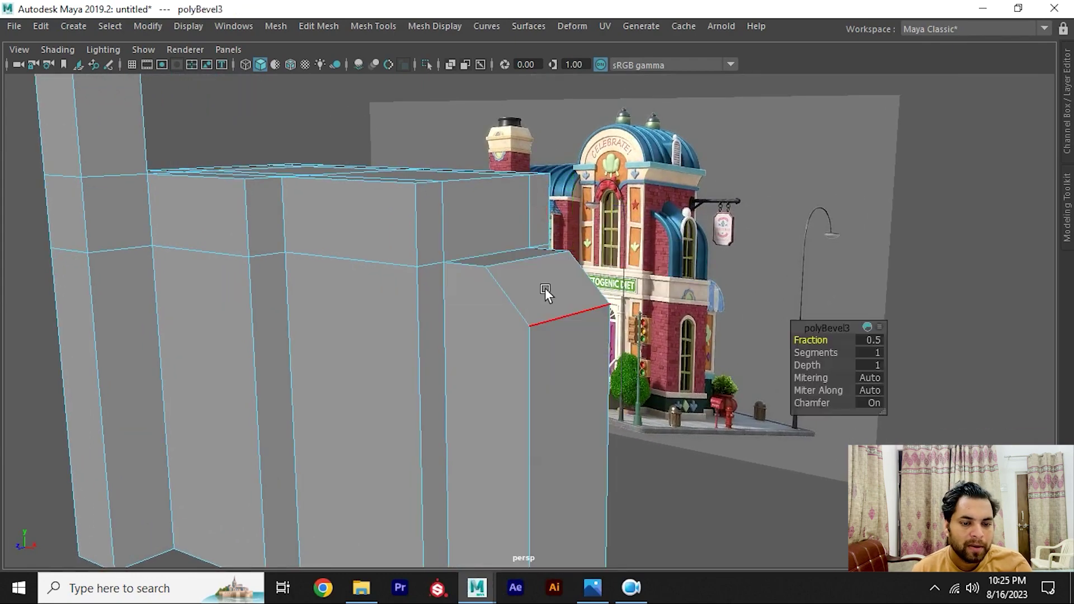
pyautogui.moveTo(545, 287)
pyautogui.keyDown('alt'); pyautogui.mouseDown()
pyautogui.moveTo(516, 291)
pyautogui.moveTo(525, 311)
pyautogui.moveTo(397, 243)
pyautogui.moveTo(427, 260)
pyautogui.mouseUp(); pyautogui.keyUp('alt')
# Step: Save the building blockout to the Desktop as House_02.mb
pyautogui.moveTo(428, 260); pyautogui.dragTo(464, 226, button='right')
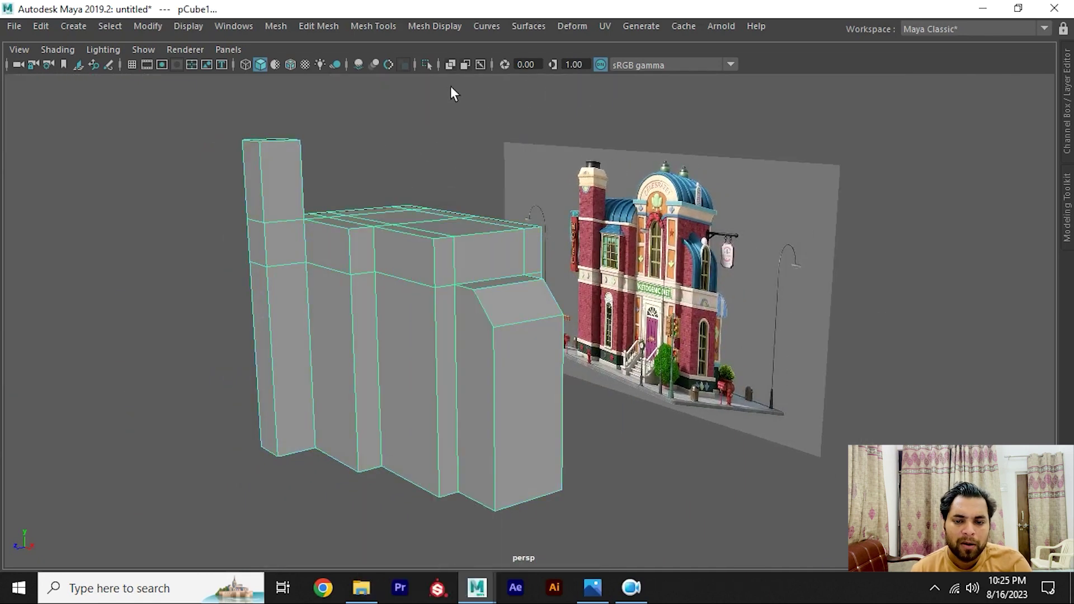
pyautogui.click(13, 26)
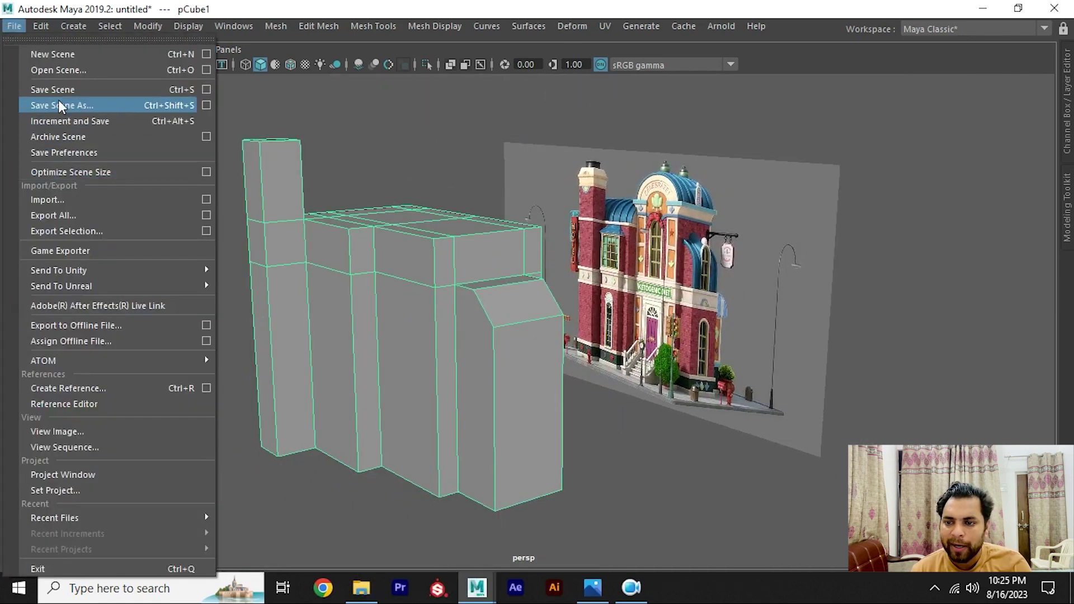
pyautogui.click(72, 105)
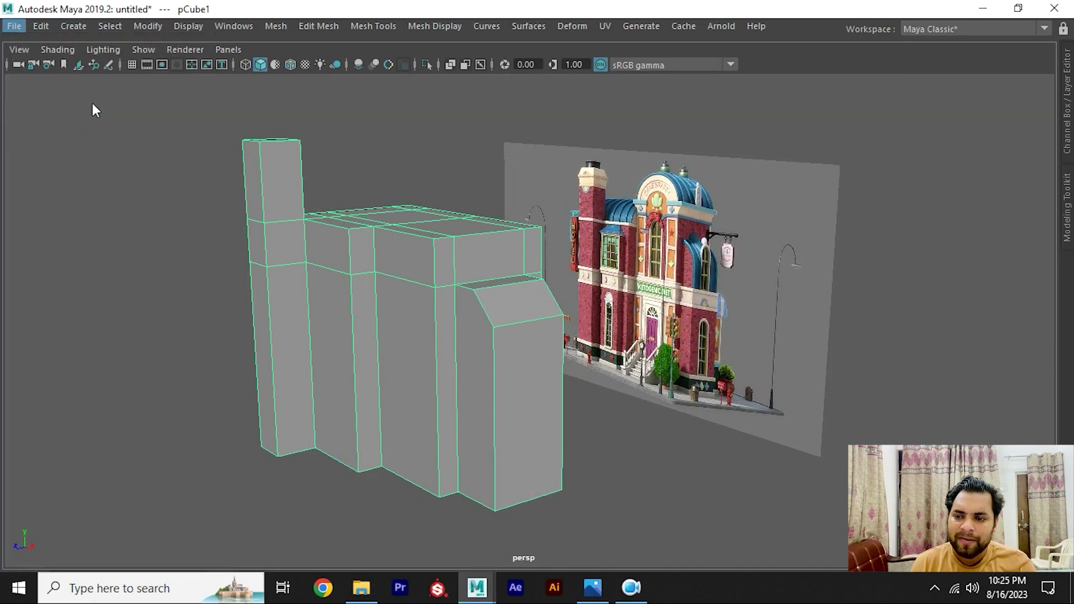
pyautogui.click(159, 149)
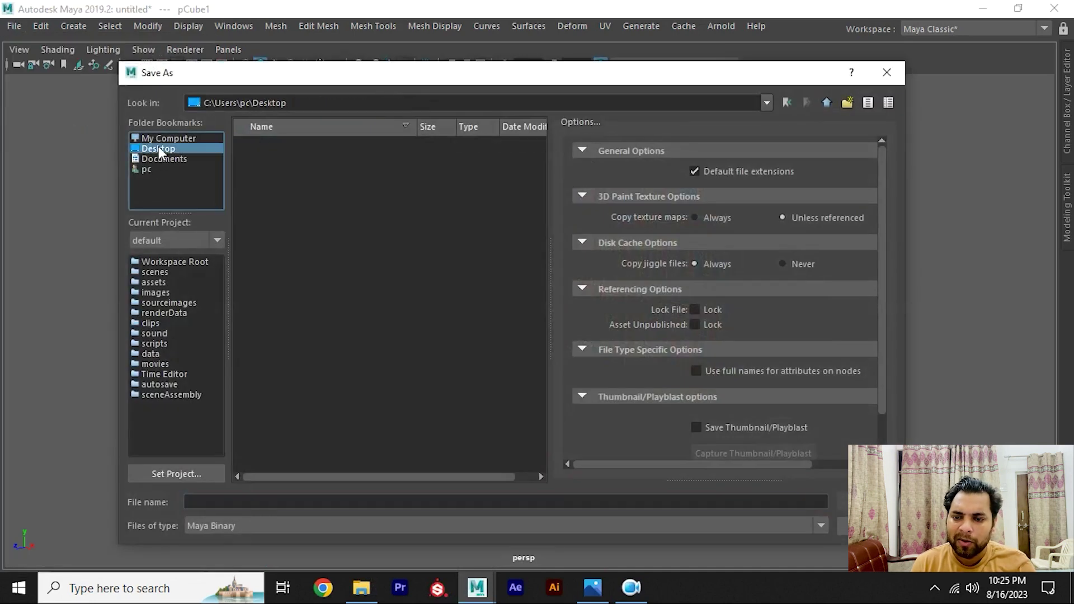
pyautogui.click(223, 505)
pyautogui.write('House_02')
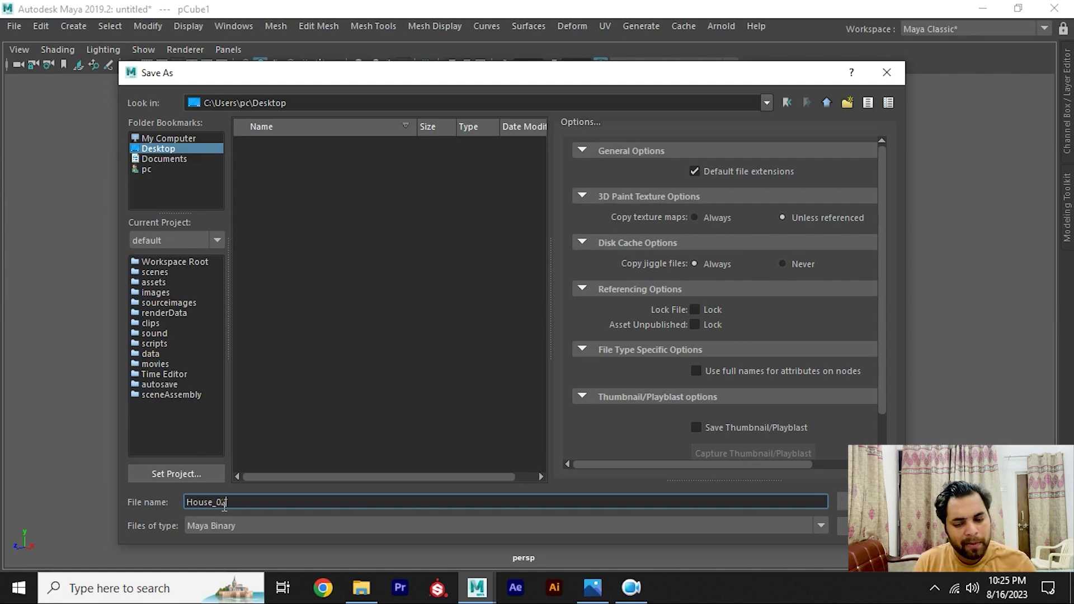
pyautogui.press('Return')
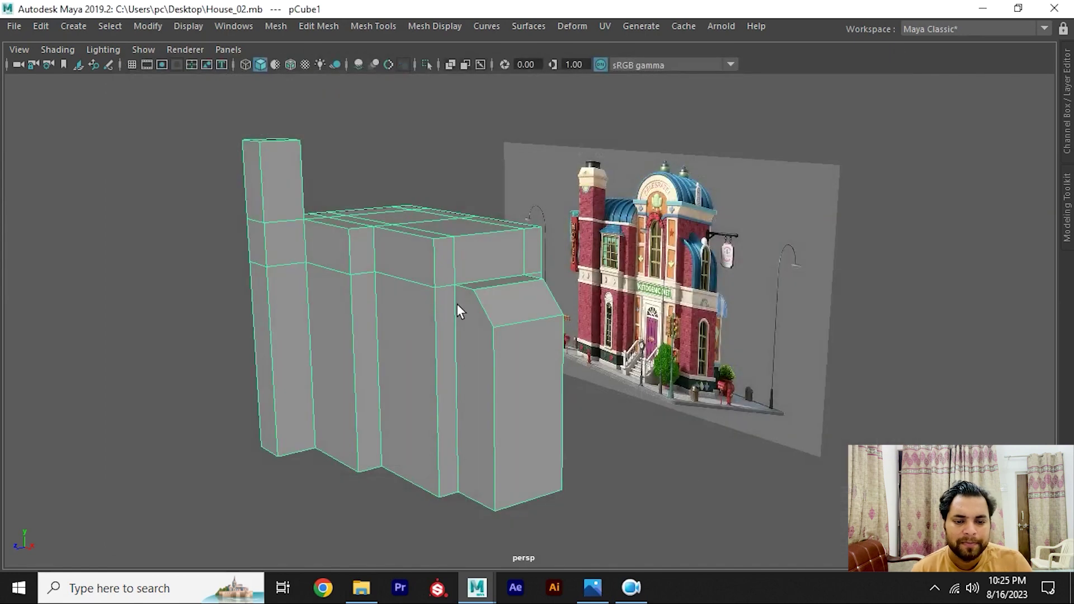
pyautogui.moveTo(458, 304)
pyautogui.keyDown('alt'); pyautogui.mouseDown()
pyautogui.moveTo(485, 295)
pyautogui.moveTo(503, 256)
pyautogui.moveTo(463, 247)
pyautogui.moveTo(589, 420)
pyautogui.moveTo(593, 384)
pyautogui.mouseUp(); pyautogui.keyUp('alt')
# Step: Browse render_03.jpg and render_04.jpg in Photos, leave render_03.jpg showing, and return to Maya
pyautogui.hotkey('alt', 'Tab')
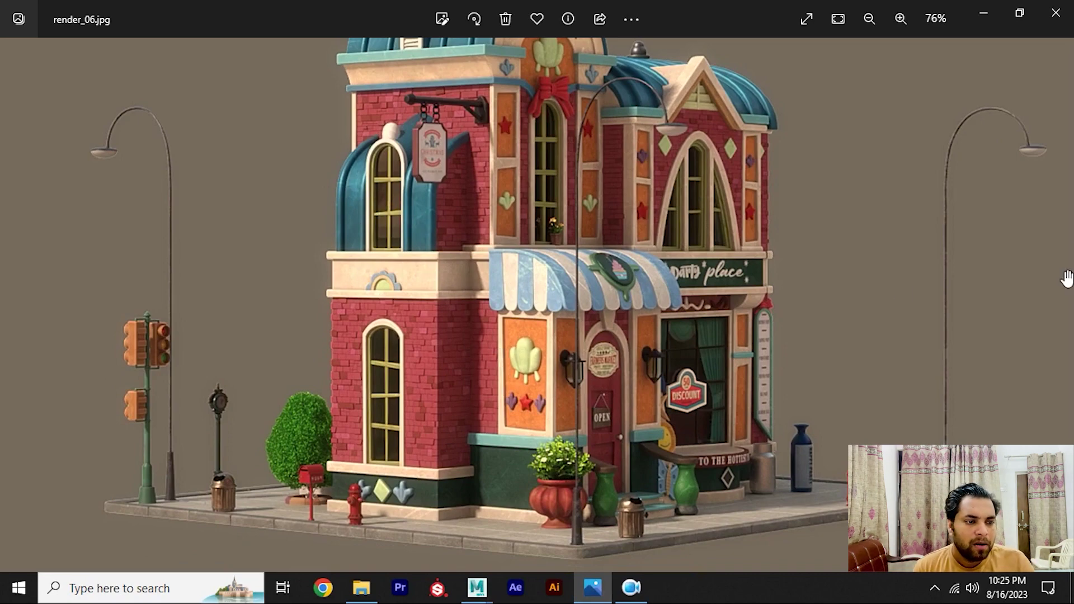
pyautogui.click(14, 305)
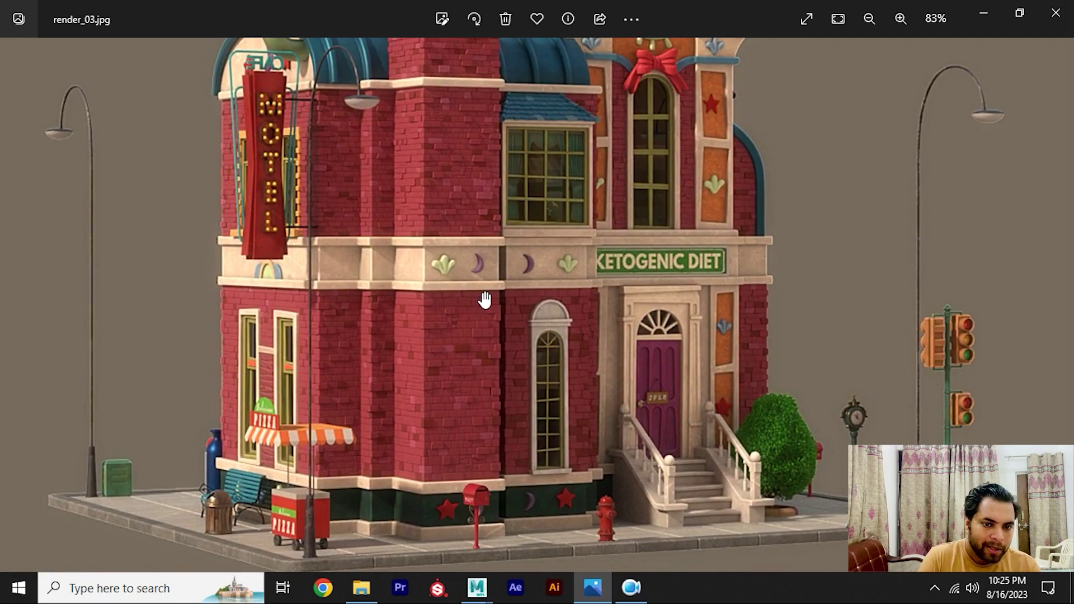
pyautogui.scroll(-2, 486, 302)
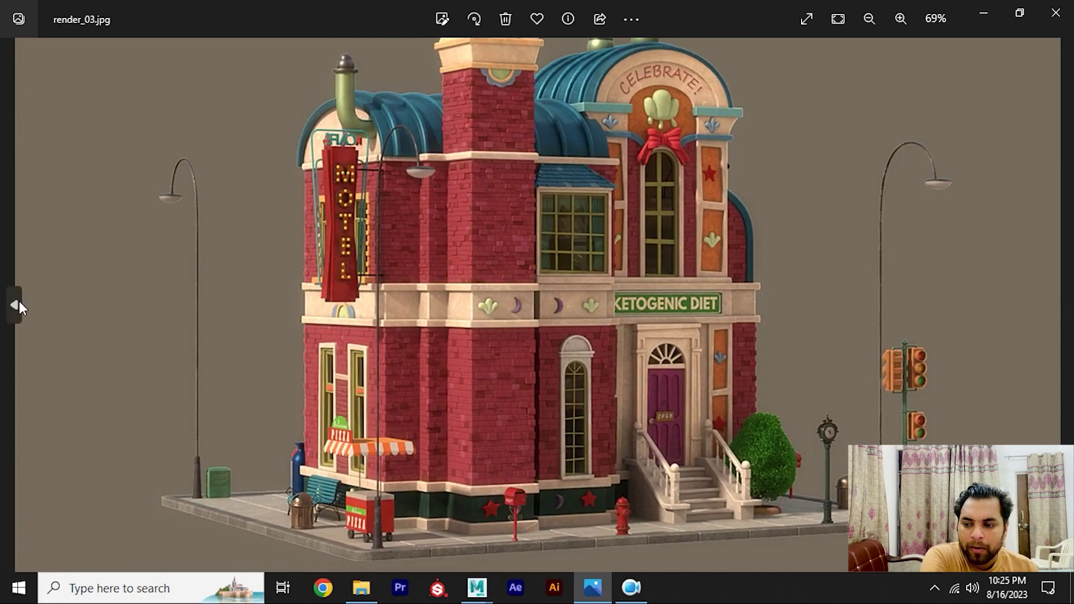
pyautogui.click(19, 305)
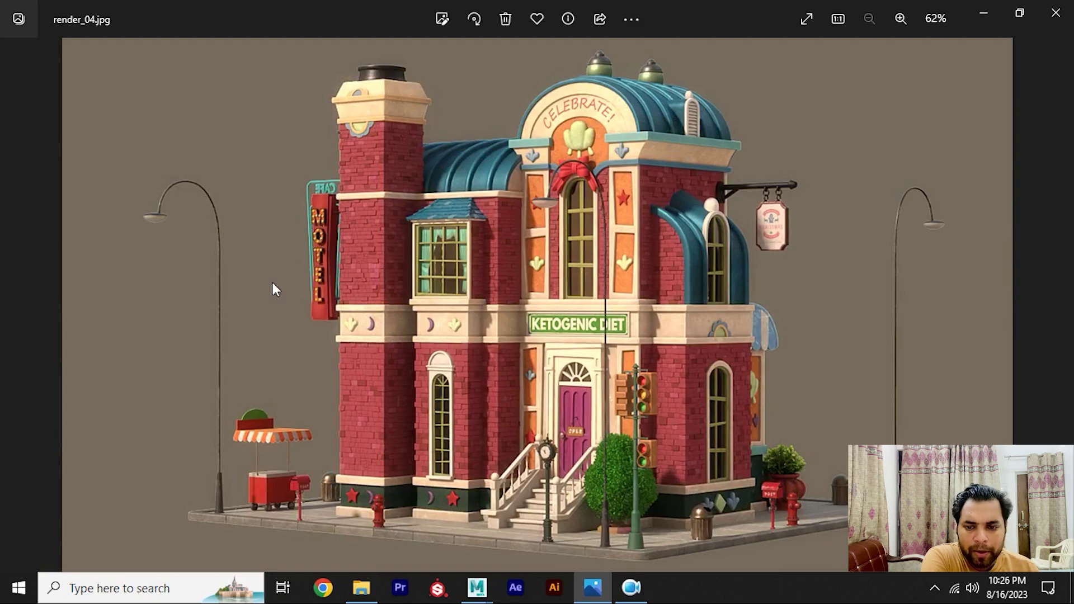
pyautogui.click(1059, 308)
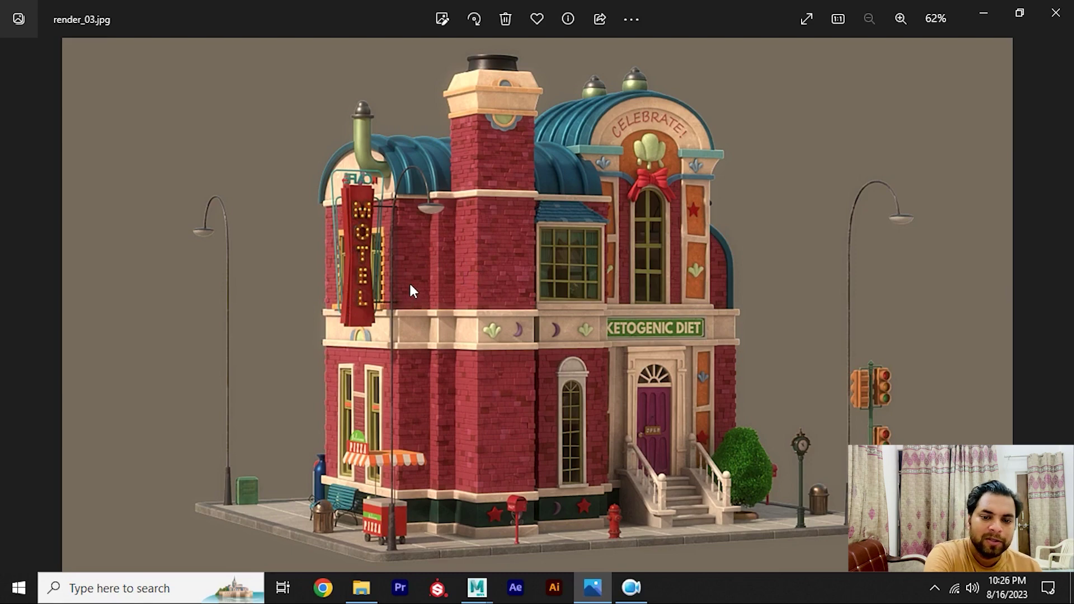
pyautogui.hotkey('alt', 'Tab')
# Step: Select the five side-wall faces of the blockout in face mode
pyautogui.moveTo(389, 252)
pyautogui.keyDown('alt'); pyautogui.mouseDown()
pyautogui.moveTo(365, 285)
pyautogui.moveTo(434, 295)
pyautogui.moveTo(413, 261)
pyautogui.moveTo(428, 213)
pyautogui.mouseUp(); pyautogui.keyUp('alt')
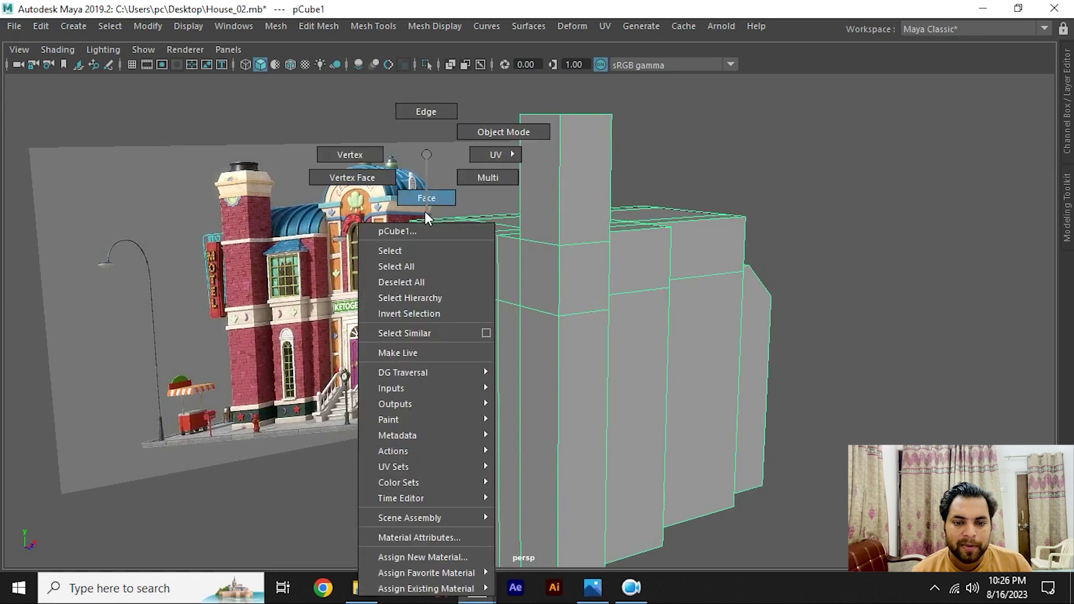
pyautogui.moveTo(425, 207); pyautogui.dragTo(426, 221, button='right')
pyautogui.keyDown('alt'); pyautogui.moveTo(434, 250); pyautogui.dragTo(415, 244); pyautogui.keyUp('alt')
pyautogui.click(442, 252)
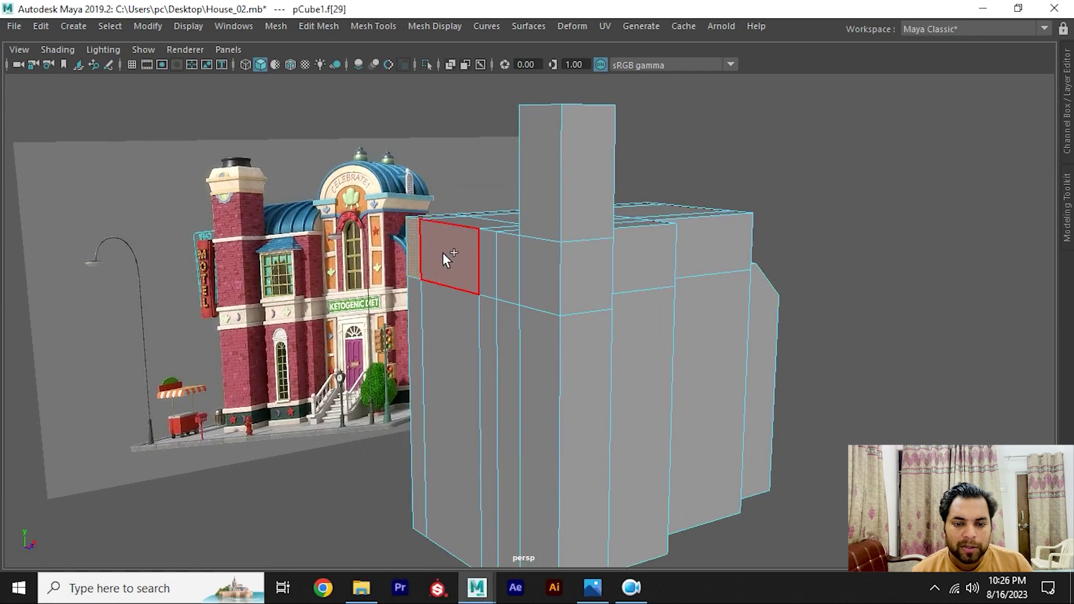
pyautogui.keyDown('shift'); pyautogui.click(482, 254); pyautogui.keyUp('shift')
pyautogui.keyDown('shift'); pyautogui.click(506, 277); pyautogui.keyUp('shift')
pyautogui.keyDown('shift'); pyautogui.click(507, 347); pyautogui.keyUp('shift')
pyautogui.keyDown('shift'); pyautogui.click(436, 338); pyautogui.keyUp('shift')
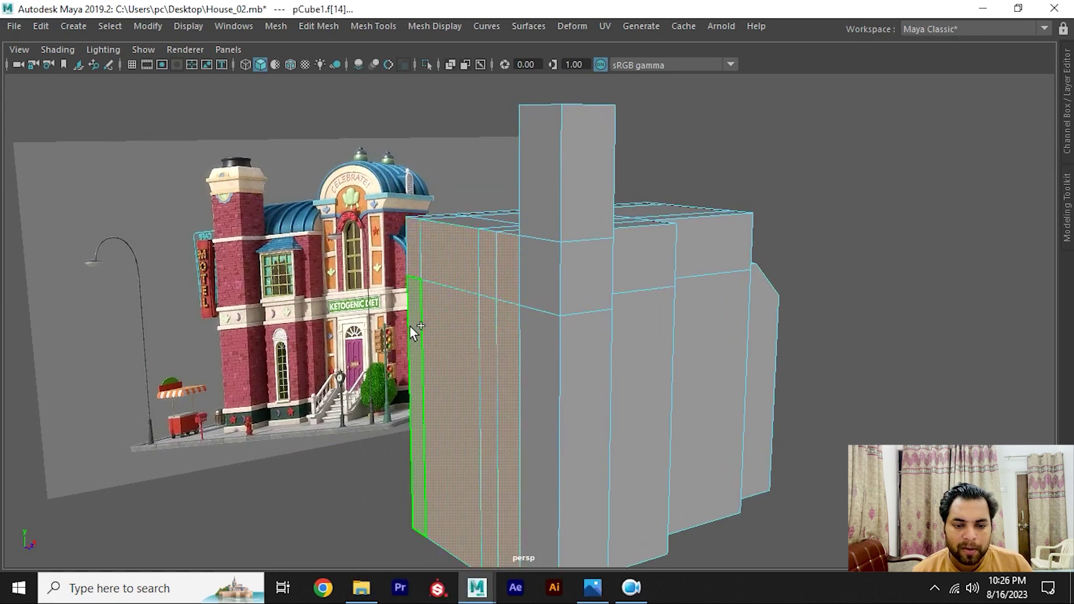
# Step: Extrude the selected side-wall faces and push them out to the left
pyautogui.press('w')
pyautogui.moveTo(409, 326)
pyautogui.keyDown('alt'); pyautogui.mouseDown()
pyautogui.moveTo(479, 324)
pyautogui.moveTo(629, 365)
pyautogui.mouseUp(); pyautogui.keyUp('alt')
pyautogui.scroll(-5, 629, 330)
pyautogui.moveTo(629, 296)
pyautogui.keyDown('alt'); pyautogui.mouseDown()
pyautogui.moveTo(551, 361)
pyautogui.moveTo(489, 337)
pyautogui.mouseUp(); pyautogui.keyUp('alt')
pyautogui.scroll(3, 511, 377)
pyautogui.moveTo(512, 377)
pyautogui.keyDown('shift'); pyautogui.mouseDown()
pyautogui.moveTo(478, 376)
pyautogui.moveTo(441, 313)
pyautogui.mouseUp(); pyautogui.keyUp('shift')
# Step: Compare with the reference, select the tall column's top face, then undo the column change
pyautogui.hotkey('alt', 'Tab')
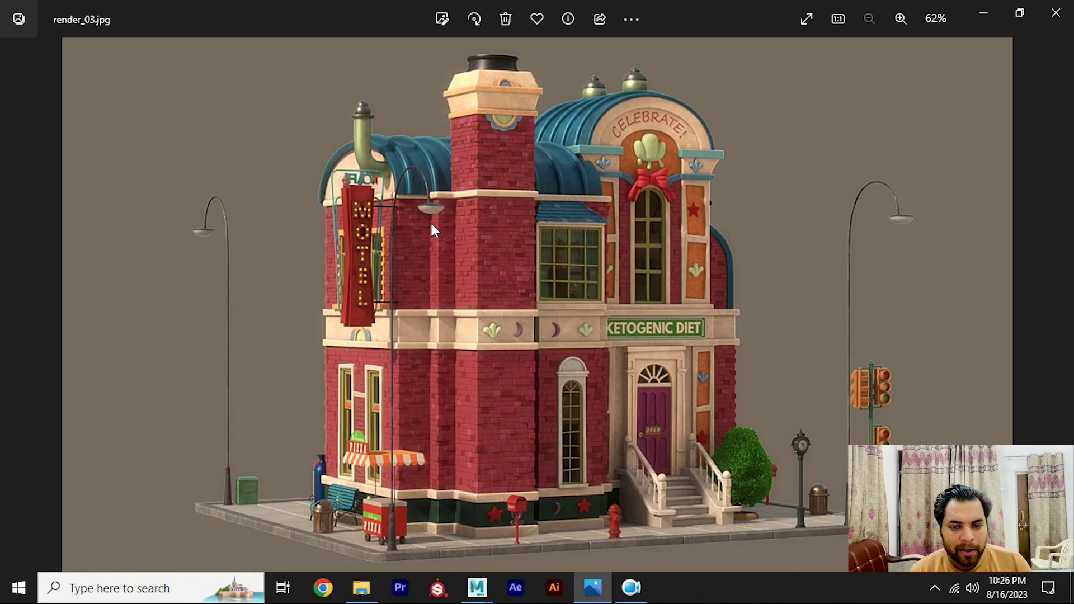
pyautogui.hotkey('alt', 'Tab')
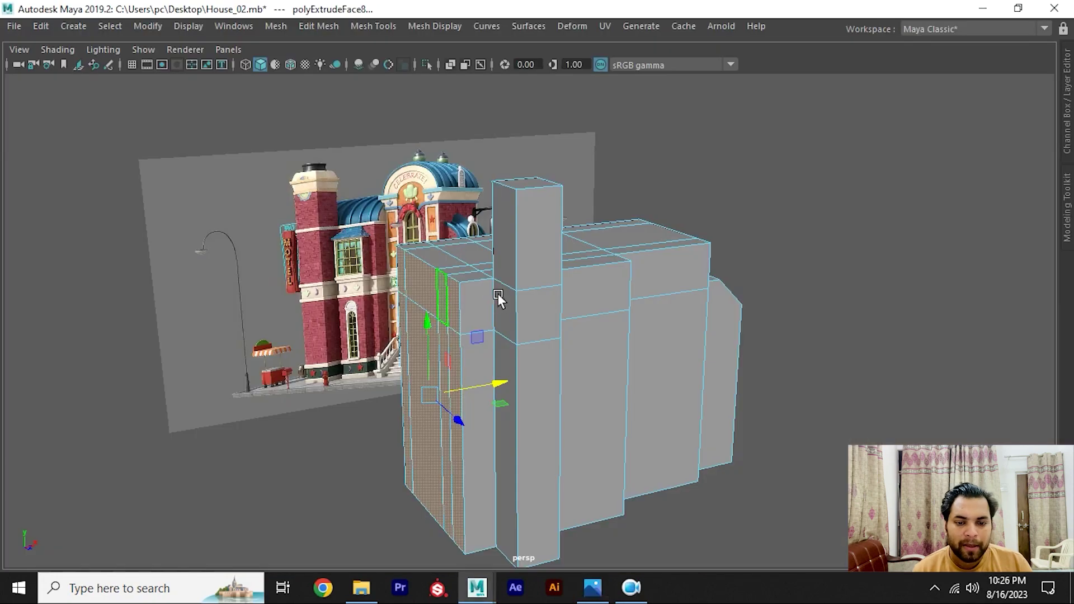
pyautogui.moveTo(428, 280)
pyautogui.keyDown('alt'); pyautogui.mouseDown()
pyautogui.moveTo(415, 271)
pyautogui.moveTo(552, 286)
pyautogui.moveTo(506, 278)
pyautogui.moveTo(537, 294)
pyautogui.moveTo(421, 290)
pyautogui.moveTo(529, 343)
pyautogui.moveTo(386, 196)
pyautogui.mouseUp(); pyautogui.keyUp('alt')
pyautogui.click(415, 218)
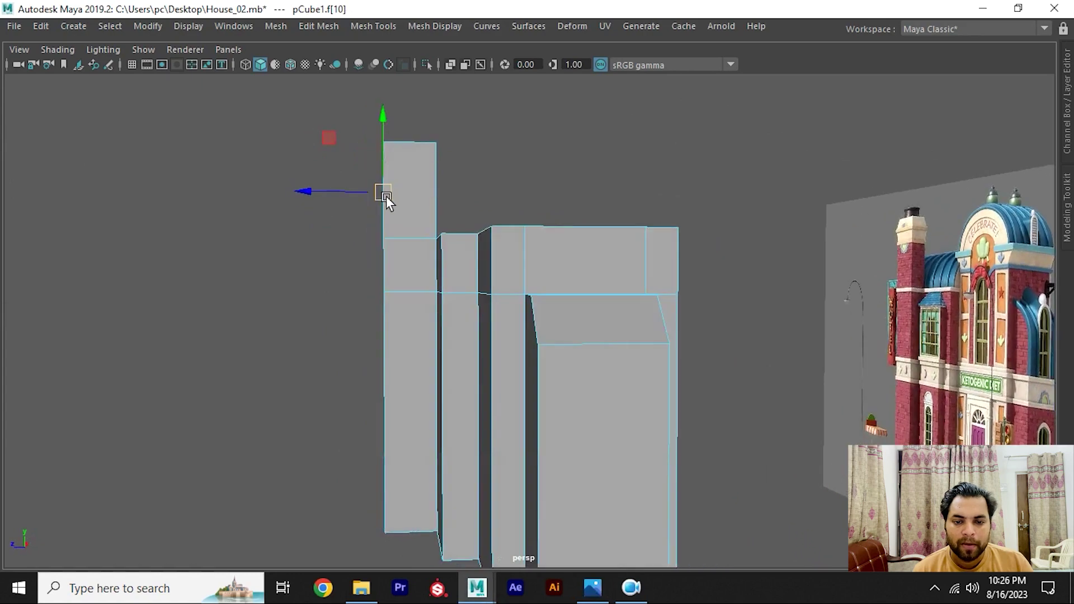
pyautogui.moveTo(283, 135)
pyautogui.mouseDown()
pyautogui.moveTo(415, 518)
pyautogui.moveTo(432, 479)
pyautogui.mouseUp()
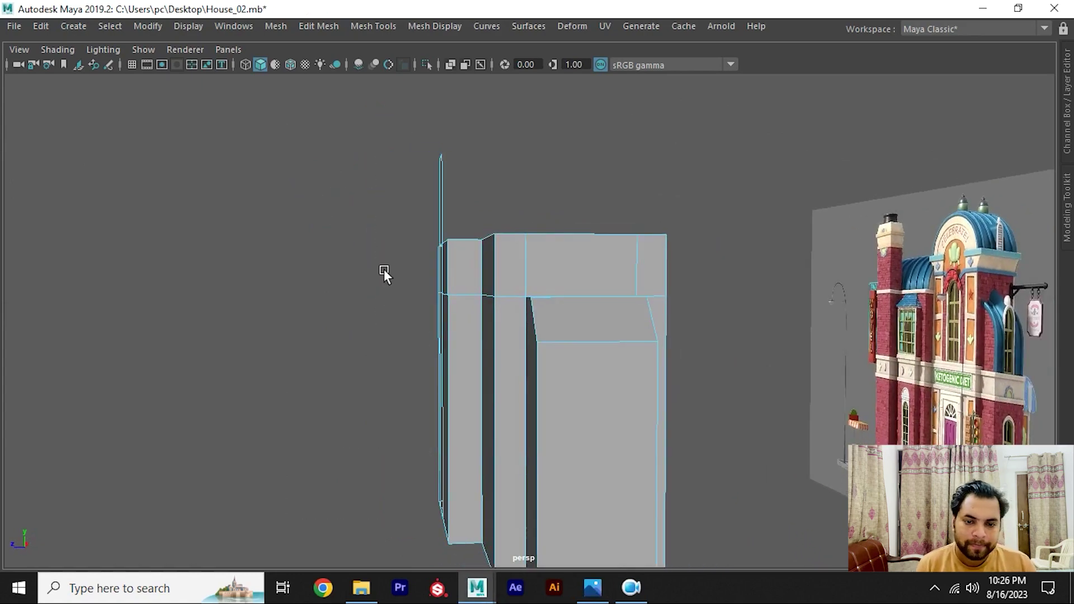
pyautogui.keyDown('alt'); pyautogui.moveTo(384, 270); pyautogui.dragTo(434, 199); pyautogui.keyUp('alt')
pyautogui.click(440, 209)
pyautogui.hotkey('ctrl', 'z')
# Step: Delete the horizontal edge loop near the top of the block
pyautogui.moveTo(491, 306)
pyautogui.keyDown('alt'); pyautogui.mouseDown()
pyautogui.moveTo(409, 306)
pyautogui.moveTo(583, 342)
pyautogui.moveTo(571, 304)
pyautogui.mouseUp(); pyautogui.keyUp('alt')
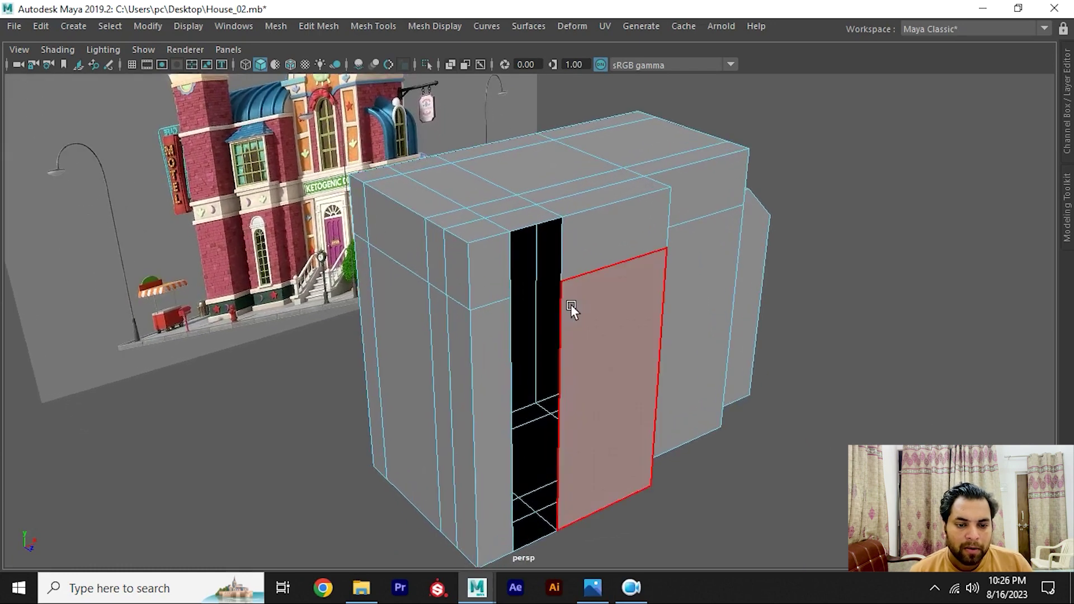
pyautogui.doubleClick(485, 207)
pyautogui.keyDown('shift'); pyautogui.moveTo(495, 179); pyautogui.dragTo(417, 202, button='right'); pyautogui.keyUp('shift')
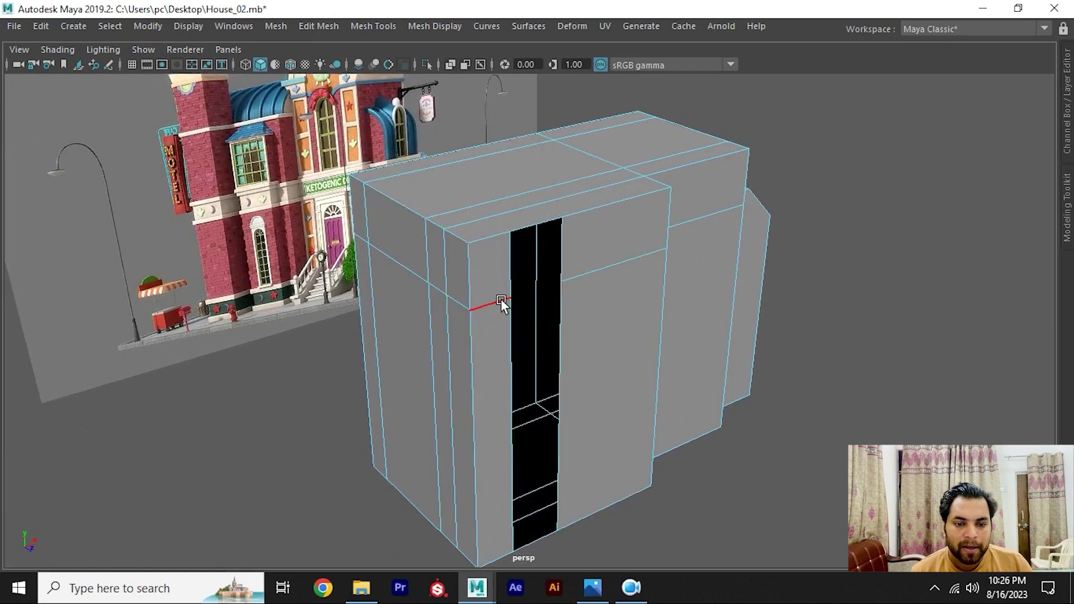
pyautogui.moveTo(501, 301)
pyautogui.keyDown('alt'); pyautogui.mouseDown()
pyautogui.moveTo(502, 275)
pyautogui.moveTo(485, 281)
pyautogui.mouseUp(); pyautogui.keyUp('alt')
pyautogui.click(487, 238)
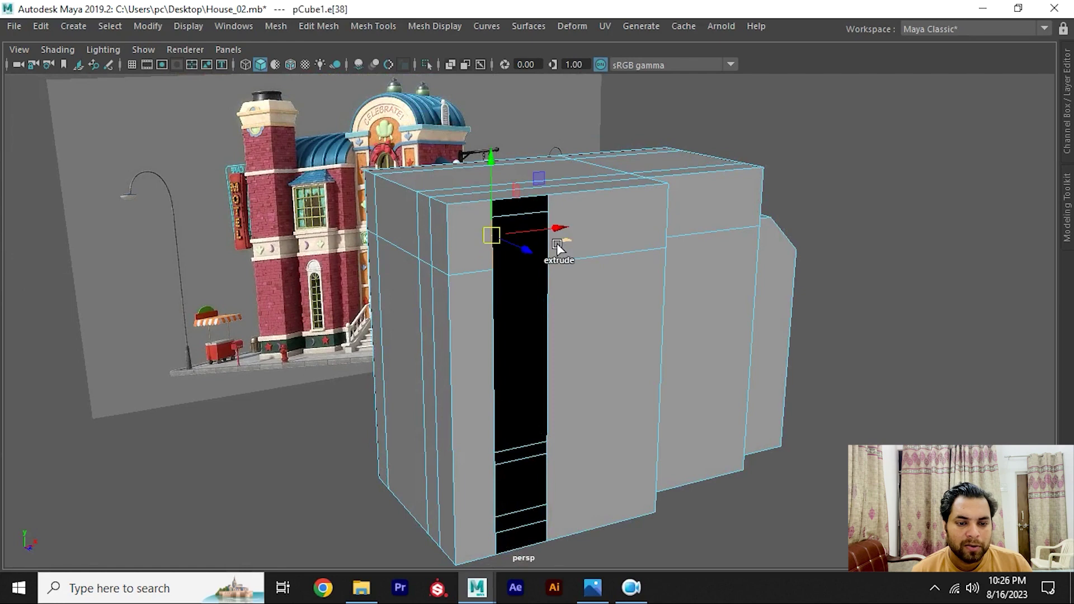
pyautogui.keyDown('alt'); pyautogui.moveTo(674, 371); pyautogui.dragTo(803, 308); pyautogui.keyUp('alt')
pyautogui.click(803, 307)
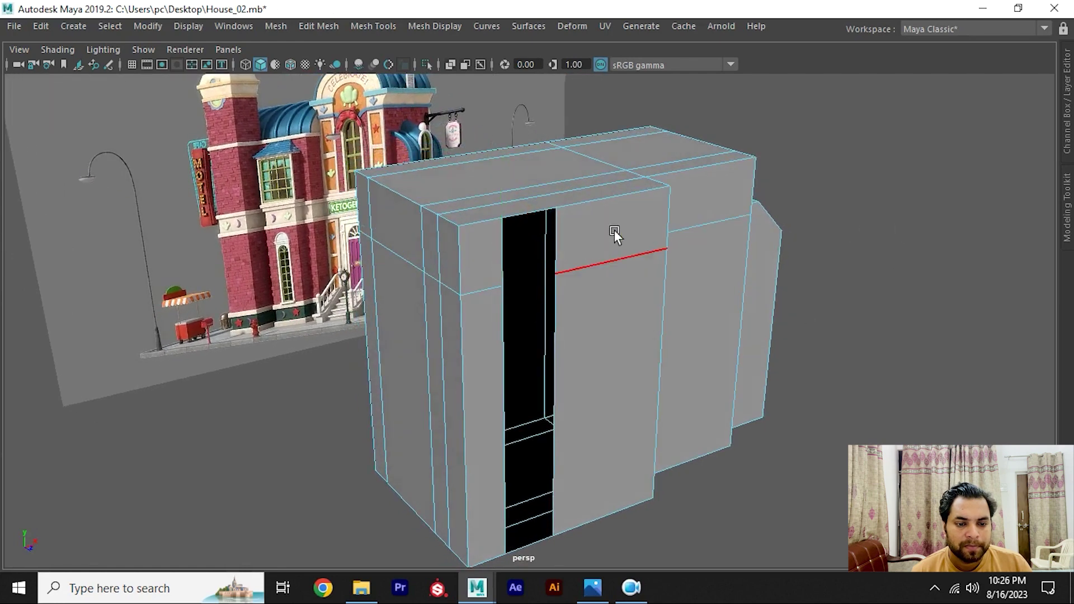
# Step: Bridge the open gap in the front wall between its two side edges
pyautogui.click(615, 230)
pyautogui.keyDown('shift'); pyautogui.click(516, 244); pyautogui.keyUp('shift')
pyautogui.keyDown('shift'); pyautogui.moveTo(529, 246); pyautogui.dragTo(488, 439, button='right'); pyautogui.keyUp('shift')
pyautogui.hotkey('ctrl', 'z')
pyautogui.press('g')
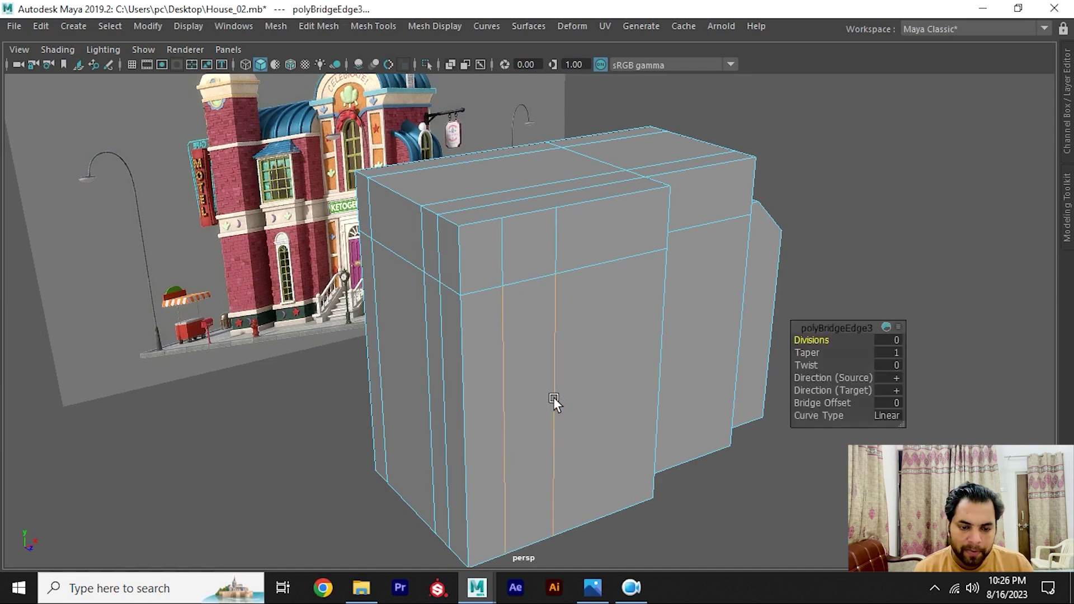
# Step: Delete the leftover vertical edges on the box
pyautogui.moveTo(553, 398)
pyautogui.keyDown('alt'); pyautogui.mouseDown()
pyautogui.moveTo(521, 302)
pyautogui.moveTo(532, 297)
pyautogui.moveTo(489, 257)
pyautogui.moveTo(490, 243)
pyautogui.mouseUp(); pyautogui.keyUp('alt')
pyautogui.click(490, 246)
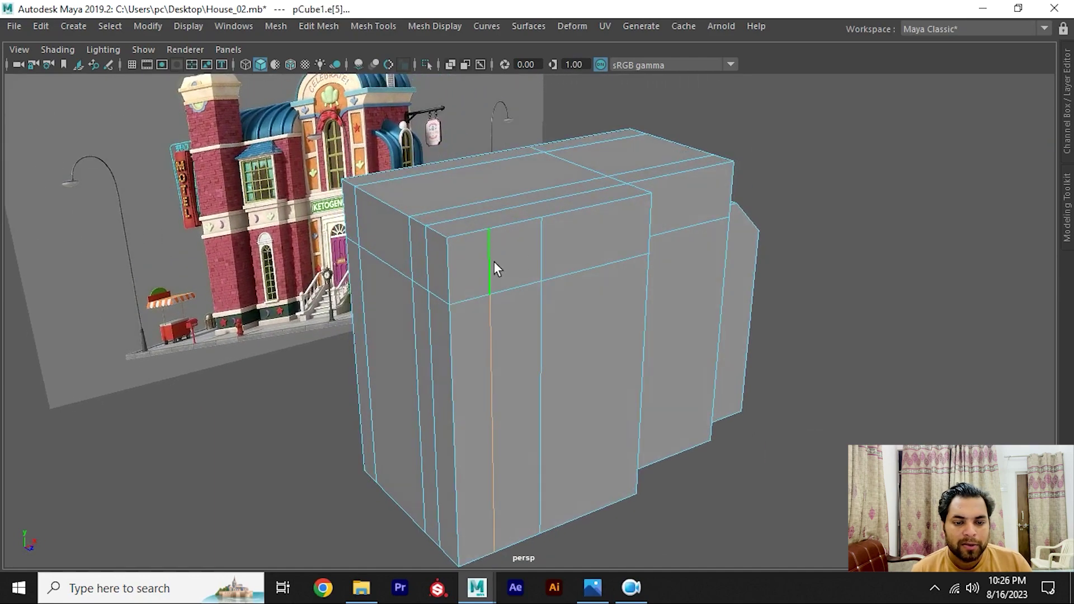
pyautogui.keyDown('shift'); pyautogui.moveTo(492, 255); pyautogui.dragTo(425, 274, button='right'); pyautogui.keyUp('shift')
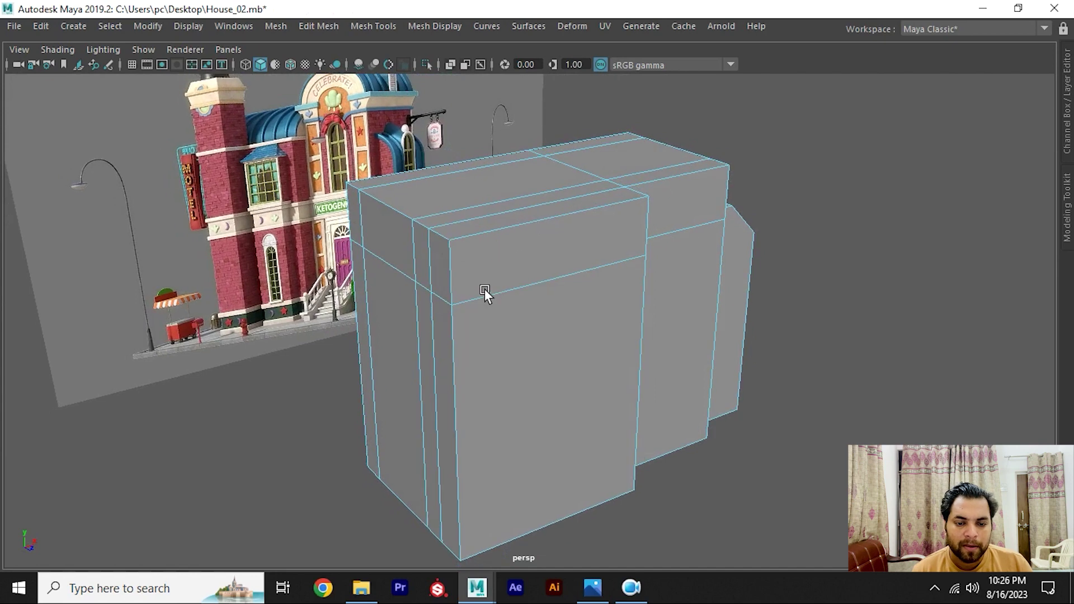
# Step: Insert two vertical edge loops across the front face and bring up render_03.jpg
pyautogui.moveTo(519, 214)
pyautogui.keyDown('alt'); pyautogui.mouseDown()
pyautogui.moveTo(475, 253)
pyautogui.moveTo(434, 216)
pyautogui.mouseUp(); pyautogui.keyUp('alt')
pyautogui.moveTo(455, 295); pyautogui.dragTo(465, 293)
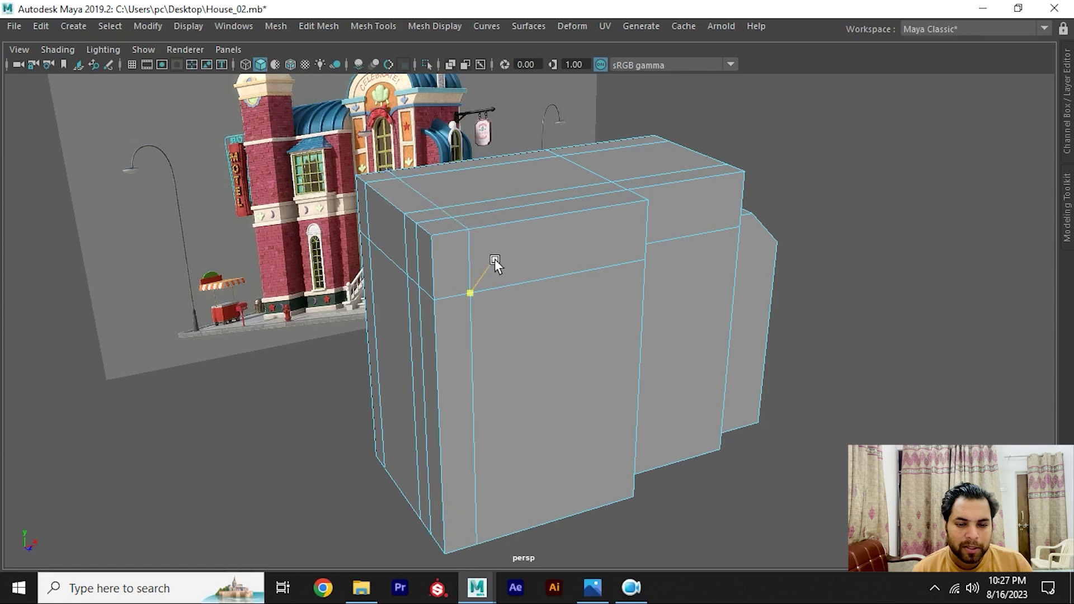
pyautogui.keyDown('alt'); pyautogui.moveTo(494, 260); pyautogui.dragTo(485, 254); pyautogui.keyUp('alt')
pyautogui.hotkey('alt', 'Tab')
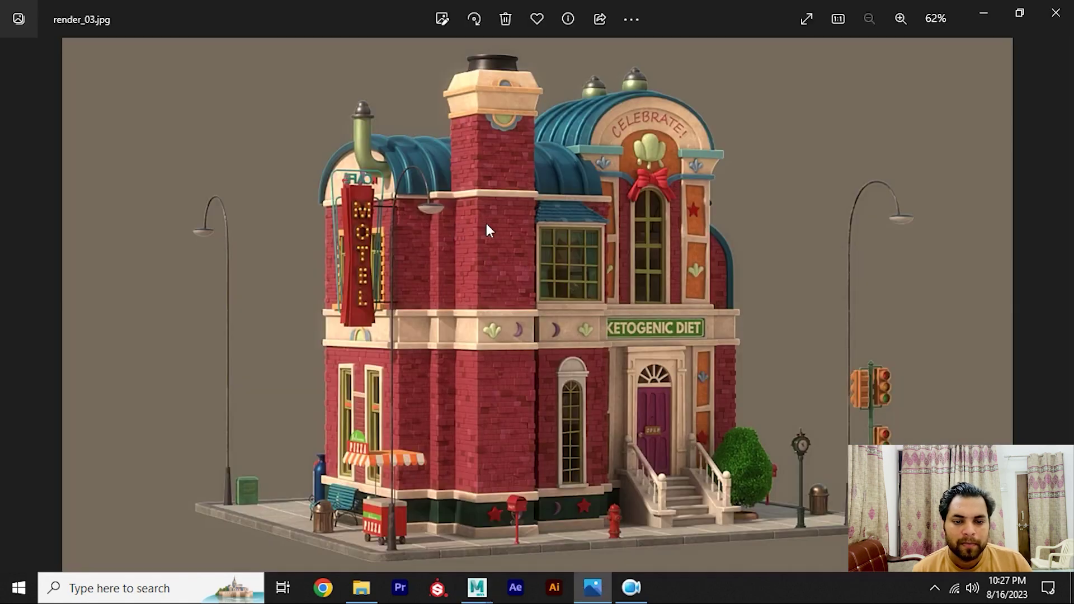
# Step: Extrude the upper and lower front-wall faces outward
pyautogui.hotkey('alt', 'Tab')
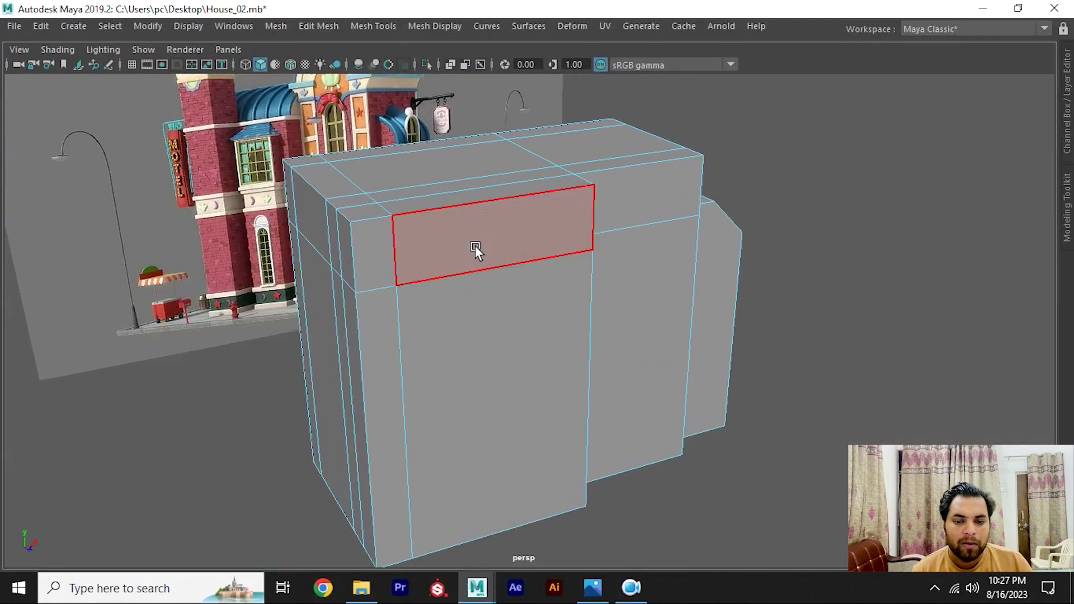
pyautogui.click(475, 245)
pyautogui.keyDown('shift'); pyautogui.click(476, 306); pyautogui.keyUp('shift')
pyautogui.moveTo(592, 335)
pyautogui.keyDown('alt'); pyautogui.mouseDown()
pyautogui.moveTo(433, 305)
pyautogui.moveTo(512, 352)
pyautogui.mouseUp(); pyautogui.keyUp('alt')
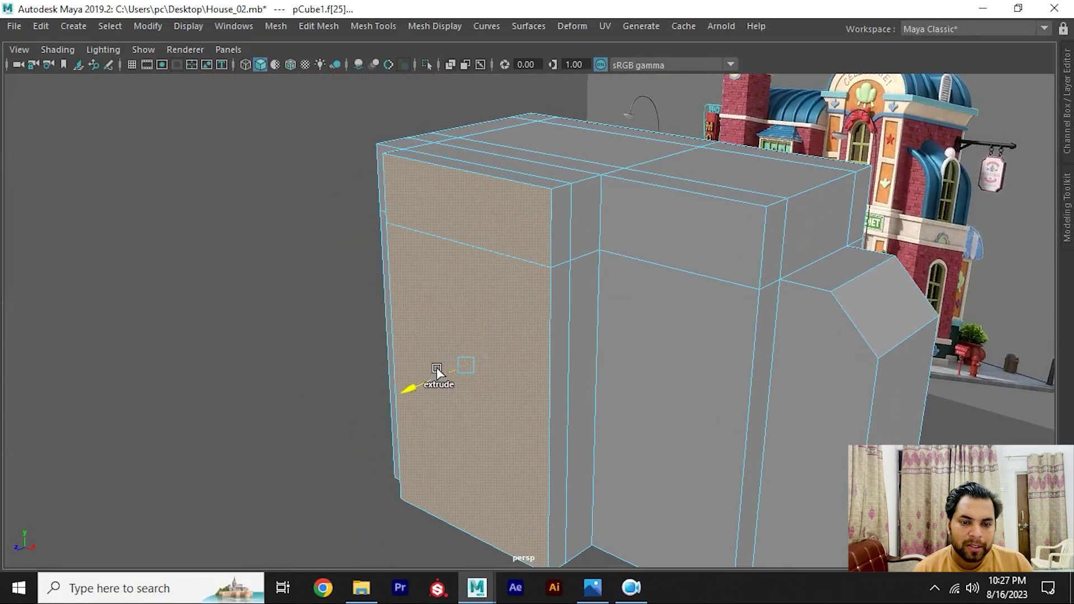
pyautogui.keyDown('shift'); pyautogui.moveTo(440, 367); pyautogui.dragTo(436, 367, button='right'); pyautogui.keyUp('shift')
pyautogui.keyDown('alt'); pyautogui.moveTo(437, 367); pyautogui.dragTo(539, 298); pyautogui.keyUp('alt')
pyautogui.hotkey('alt', 'Tab')
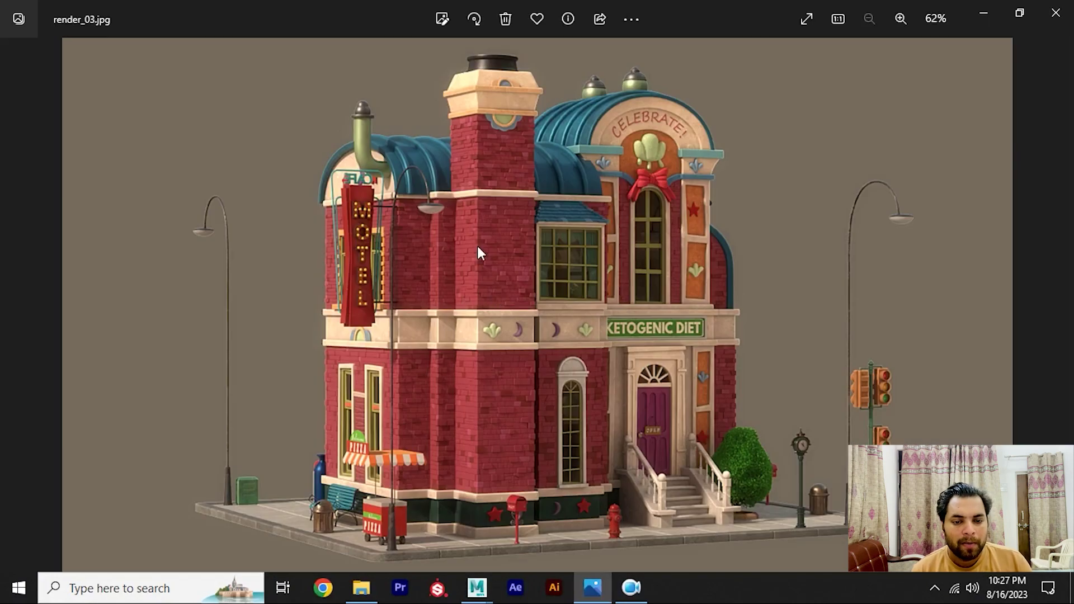
pyautogui.hotkey('alt', 'Tab')
# Step: Push the extruded front face further out and compare its depth with the reference
pyautogui.moveTo(524, 308)
pyautogui.keyDown('alt'); pyautogui.mouseDown()
pyautogui.moveTo(565, 308)
pyautogui.moveTo(441, 280)
pyautogui.mouseUp(); pyautogui.keyUp('alt')
pyautogui.click(556, 308)
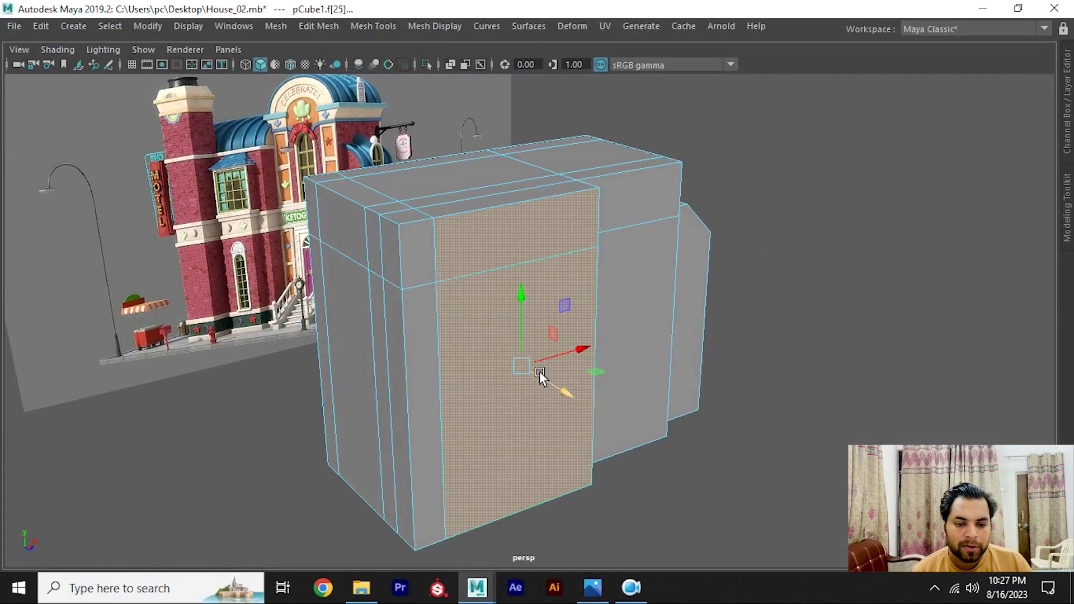
pyautogui.moveTo(539, 371); pyautogui.dragTo(571, 392)
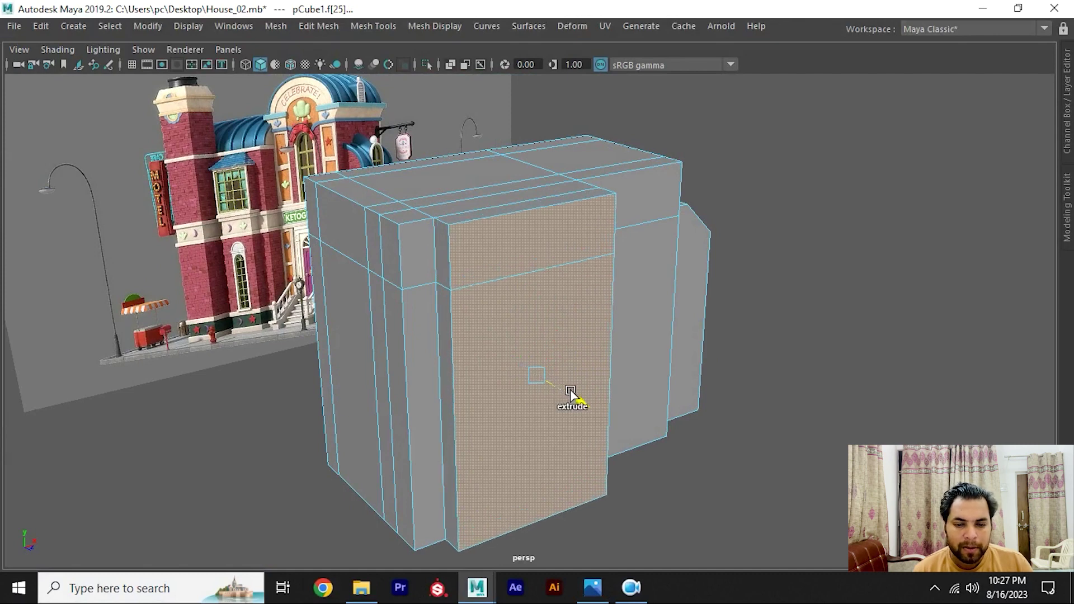
pyautogui.keyDown('alt'); pyautogui.moveTo(518, 355); pyautogui.dragTo(424, 230); pyautogui.keyUp('alt')
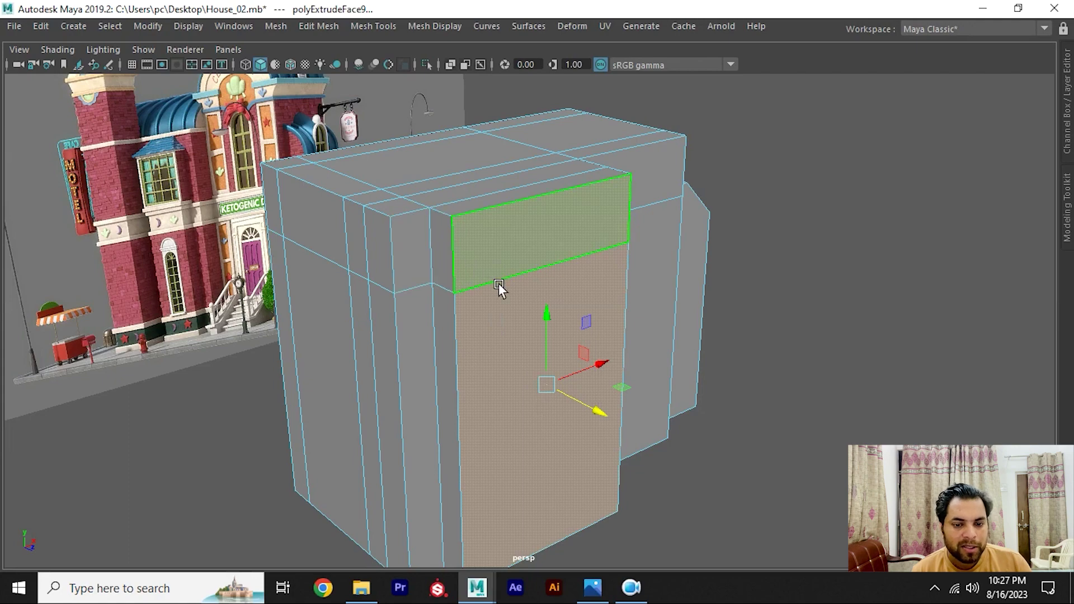
pyautogui.keyDown('alt'); pyautogui.moveTo(498, 283); pyautogui.dragTo(604, 419); pyautogui.keyUp('alt')
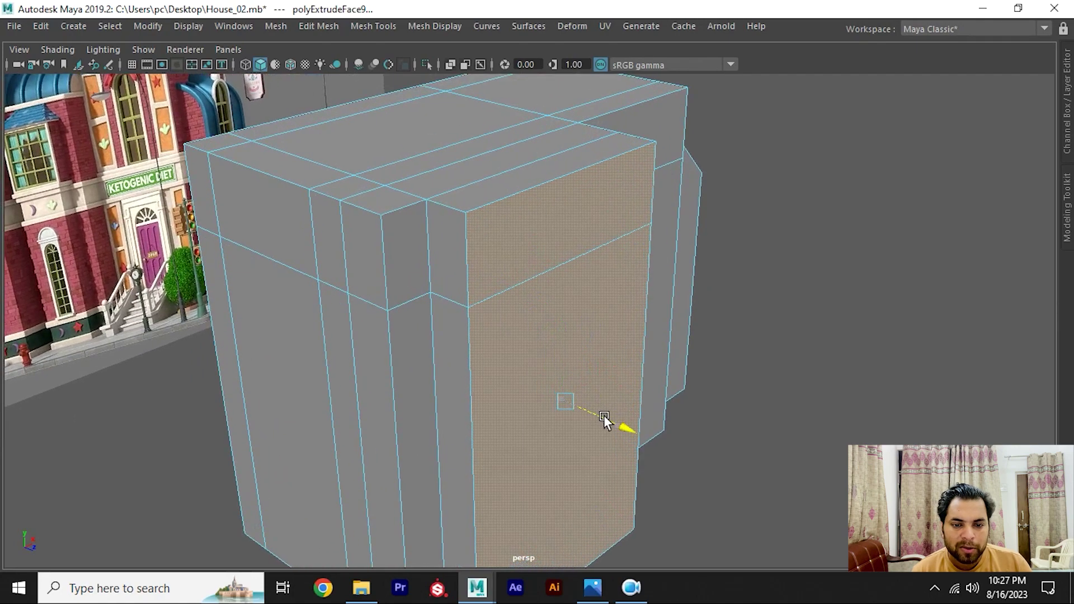
pyautogui.hotkey('alt', 'Tab')
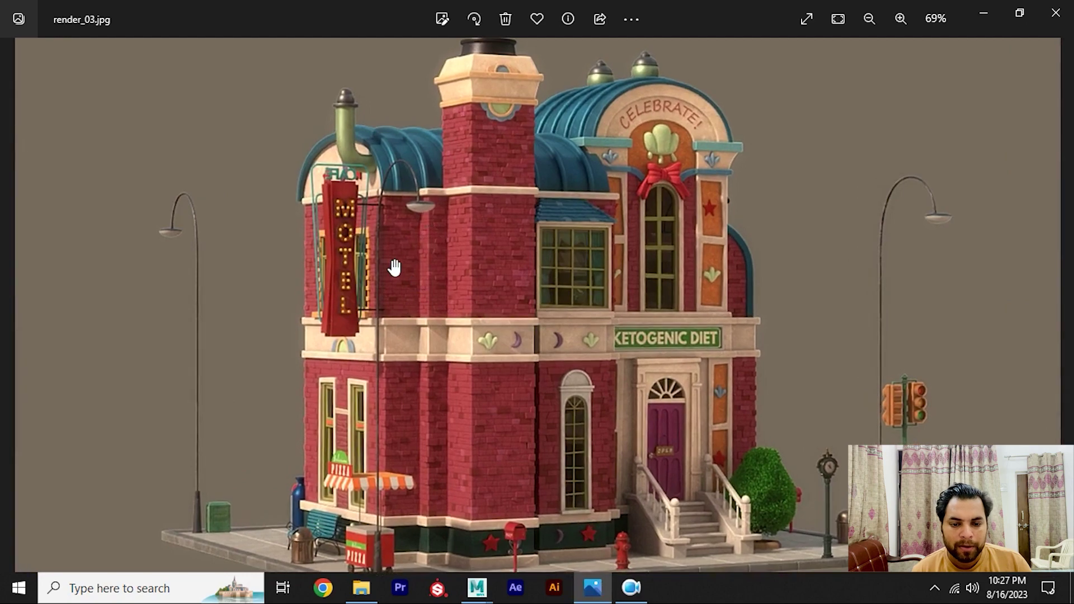
pyautogui.hotkey('alt', 'Tab')
# Step: Select the left column's vertices in vertex mode
pyautogui.moveTo(407, 295)
pyautogui.keyDown('alt'); pyautogui.mouseDown()
pyautogui.moveTo(508, 290)
pyautogui.moveTo(337, 247)
pyautogui.mouseUp(); pyautogui.keyUp('alt')
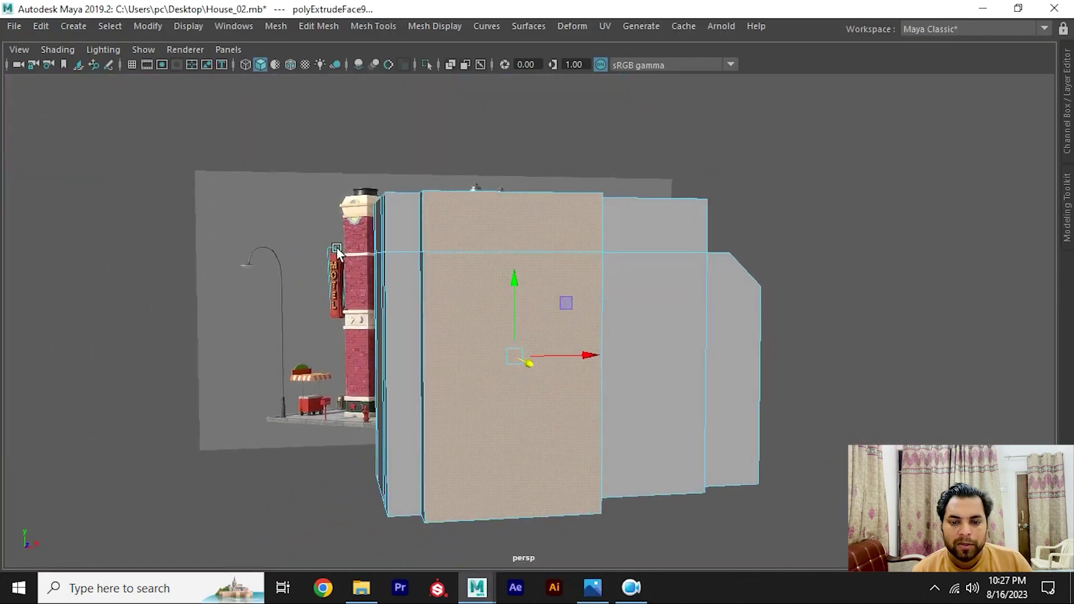
pyautogui.moveTo(317, 176); pyautogui.dragTo(240, 150, button='right')
pyautogui.moveTo(297, 170); pyautogui.dragTo(340, 284)
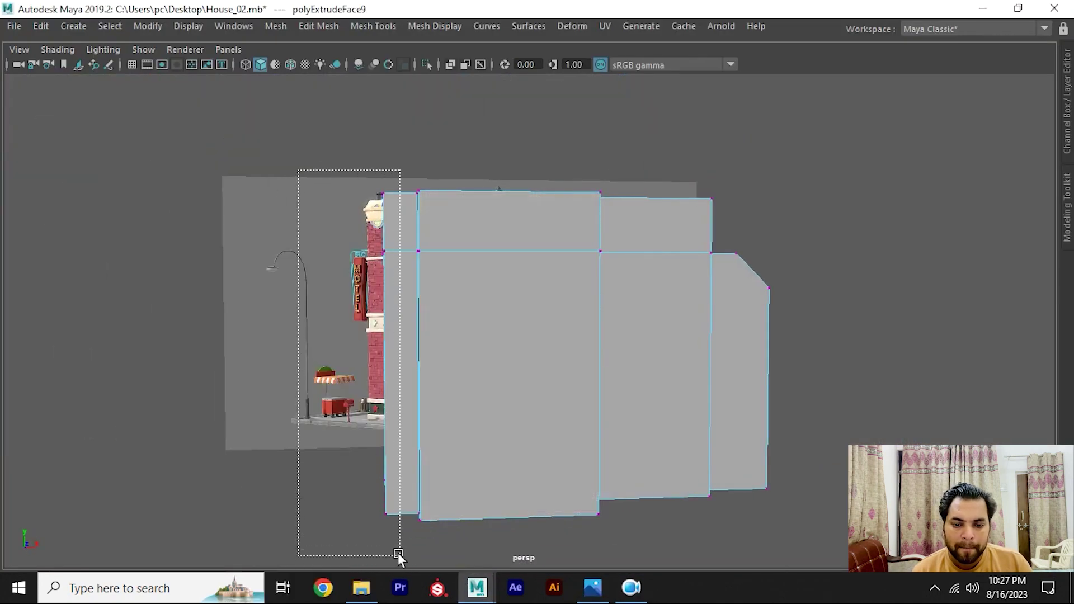
# Step: Finish the left-column vertex selection and compare the model with render_03.jpg
pyautogui.moveTo(398, 552); pyautogui.dragTo(398, 553)
pyautogui.moveTo(424, 344)
pyautogui.keyDown('alt'); pyautogui.mouseDown()
pyautogui.moveTo(439, 331)
pyautogui.moveTo(422, 341)
pyautogui.mouseUp(); pyautogui.keyUp('alt')
pyautogui.hotkey('alt', 'Tab')
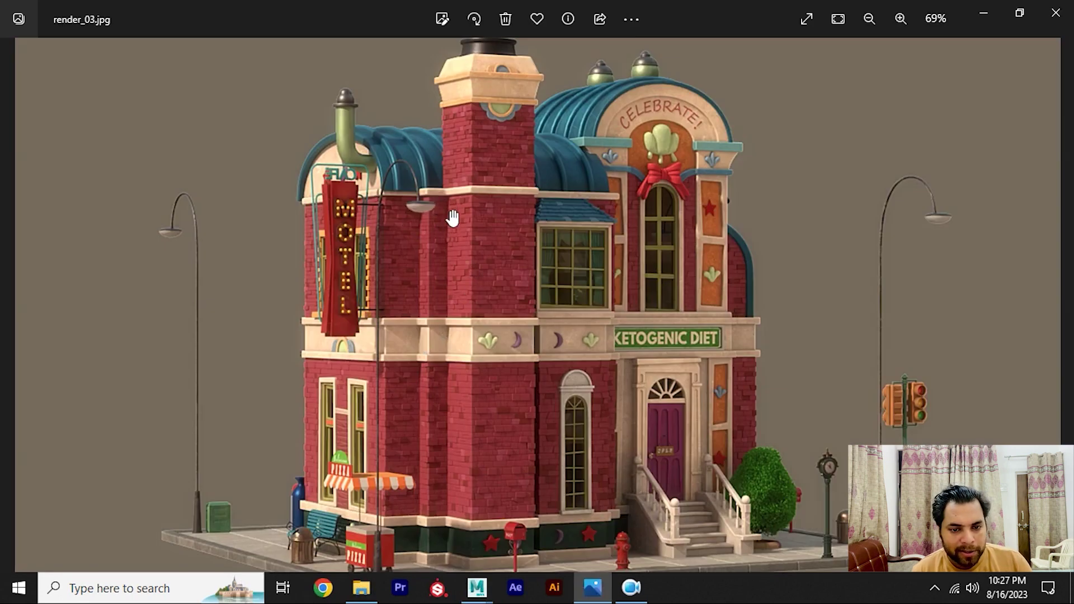
pyautogui.hotkey('alt', 'Tab')
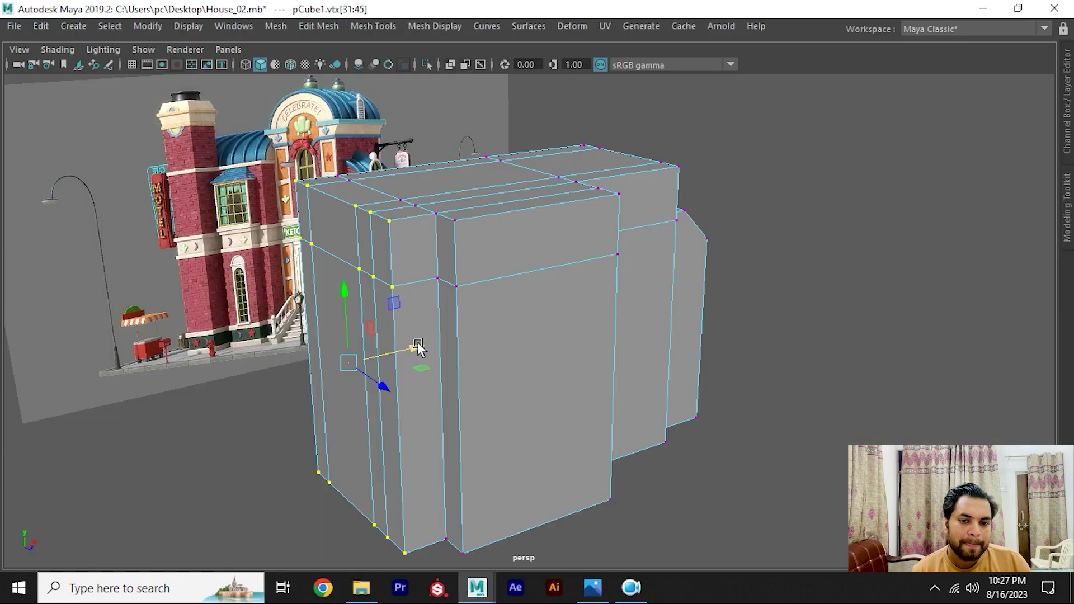
# Step: Cut two vertical edge loops through the front block with Multi-Cut
pyautogui.moveTo(412, 347)
pyautogui.keyDown('alt'); pyautogui.mouseDown()
pyautogui.moveTo(454, 310)
pyautogui.moveTo(394, 256)
pyautogui.moveTo(432, 286)
pyautogui.moveTo(439, 226)
pyautogui.mouseUp(); pyautogui.keyUp('alt')
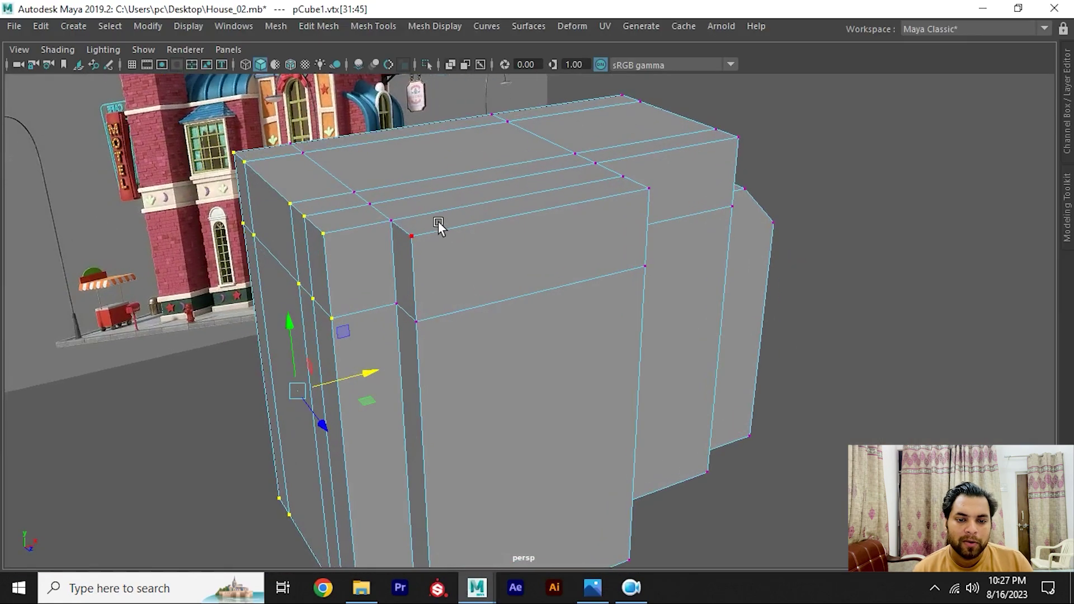
pyautogui.keyDown('shift'); pyautogui.moveTo(438, 225); pyautogui.dragTo(376, 217, button='right'); pyautogui.keyUp('shift')
pyautogui.keyDown('ctrl'); pyautogui.click(441, 232); pyautogui.keyUp('ctrl')
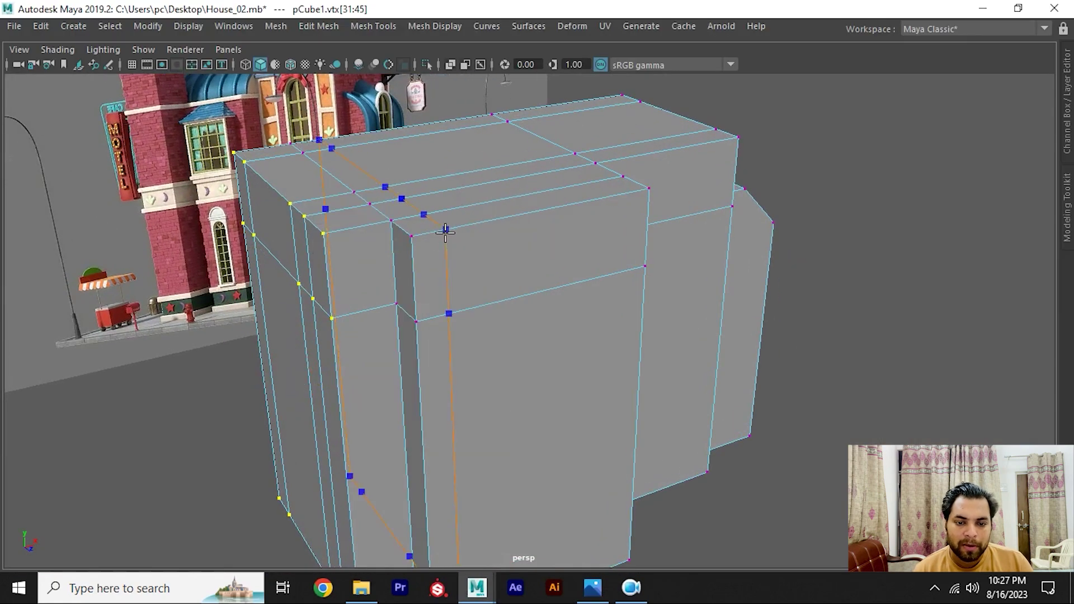
pyautogui.press('q')
pyautogui.moveTo(455, 237)
pyautogui.keyDown('alt'); pyautogui.mouseDown()
pyautogui.moveTo(469, 260)
pyautogui.moveTo(396, 229)
pyautogui.moveTo(459, 236)
pyautogui.moveTo(437, 215)
pyautogui.mouseUp(); pyautogui.keyUp('alt')
pyautogui.keyDown('shift'); pyautogui.moveTo(437, 216); pyautogui.dragTo(355, 217, button='right'); pyautogui.keyUp('shift')
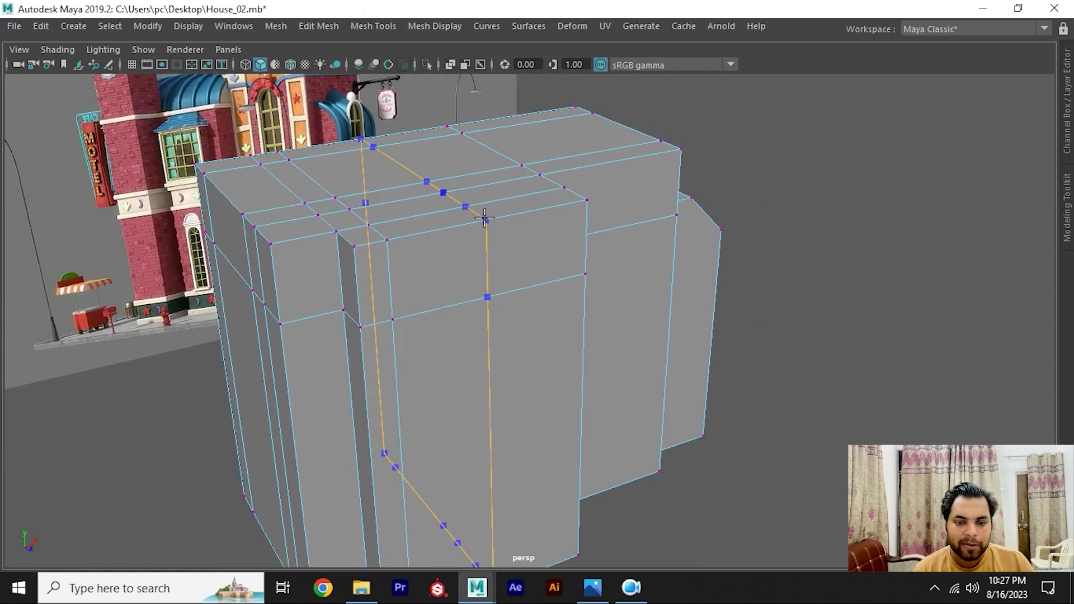
pyautogui.keyDown('ctrl'); pyautogui.click(488, 218); pyautogui.keyUp('ctrl')
pyautogui.moveTo(449, 154); pyautogui.dragTo(451, 233, button='right')
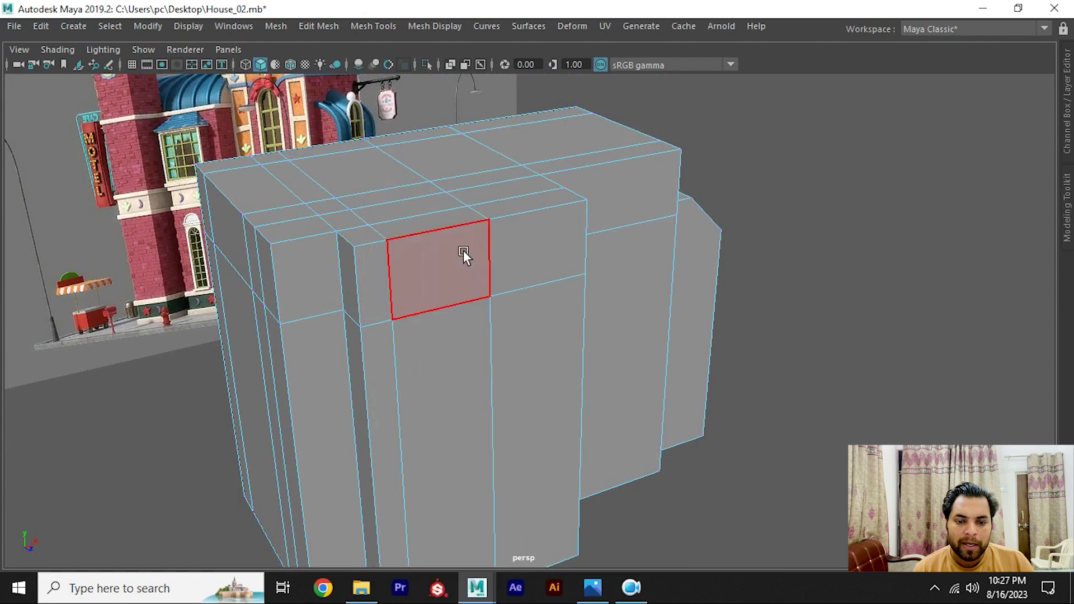
# Step: Extrude the narrow face strip between the new loops outward
pyautogui.click(463, 250)
pyautogui.press('w')
pyautogui.keyDown('alt'); pyautogui.moveTo(463, 250); pyautogui.dragTo(444, 297); pyautogui.keyUp('alt')
pyautogui.keyDown('shift'); pyautogui.click(444, 297); pyautogui.keyUp('shift')
pyautogui.hotkey('ctrl', 'e')
pyautogui.moveTo(455, 375)
pyautogui.mouseDown()
pyautogui.moveTo(486, 407)
pyautogui.moveTo(470, 280)
pyautogui.mouseUp()
# Step: Raise the pillar's top face into a tall chimney, checking the reference render
pyautogui.click(458, 248)
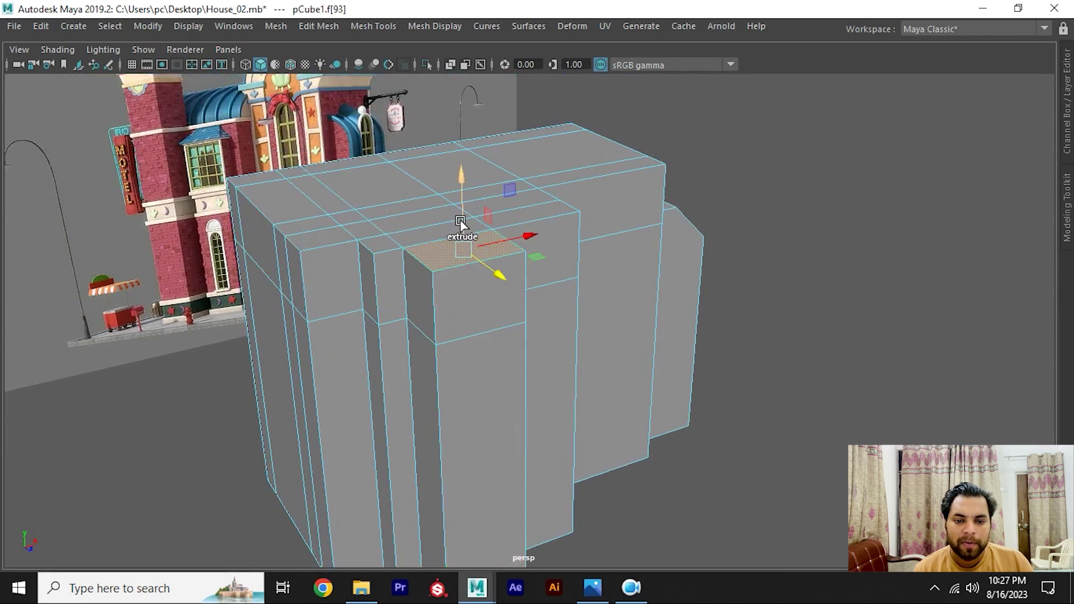
pyautogui.moveTo(460, 219)
pyautogui.keyDown('shift'); pyautogui.mouseDown()
pyautogui.moveTo(465, 110)
pyautogui.moveTo(382, 261)
pyautogui.moveTo(432, 196)
pyautogui.mouseUp(); pyautogui.keyUp('shift')
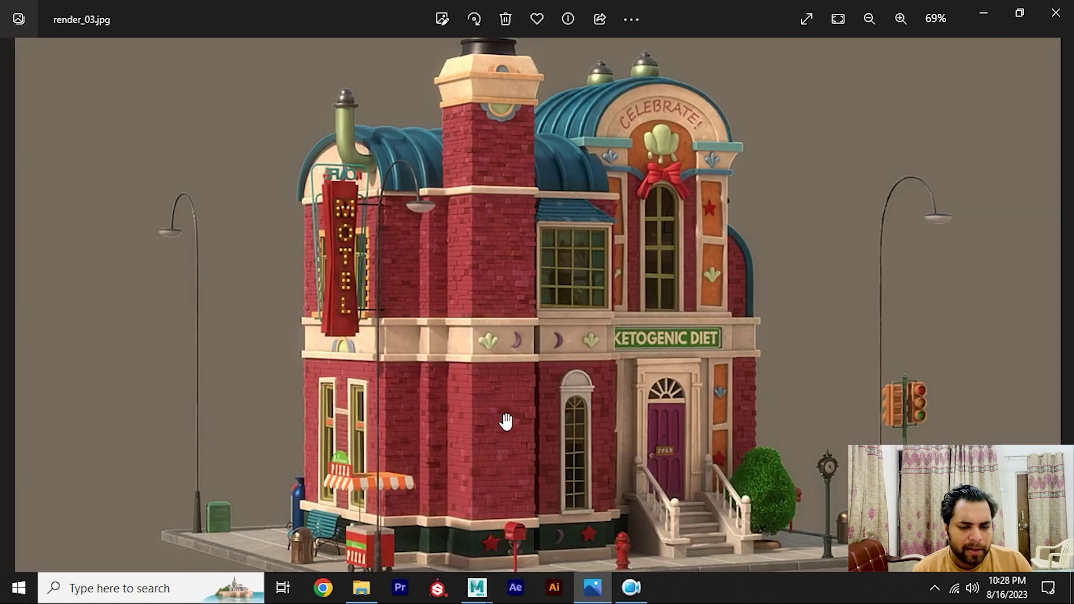
pyautogui.moveTo(506, 421)
pyautogui.mouseDown()
pyautogui.moveTo(494, 410)
pyautogui.moveTo(493, 433)
pyautogui.mouseUp()
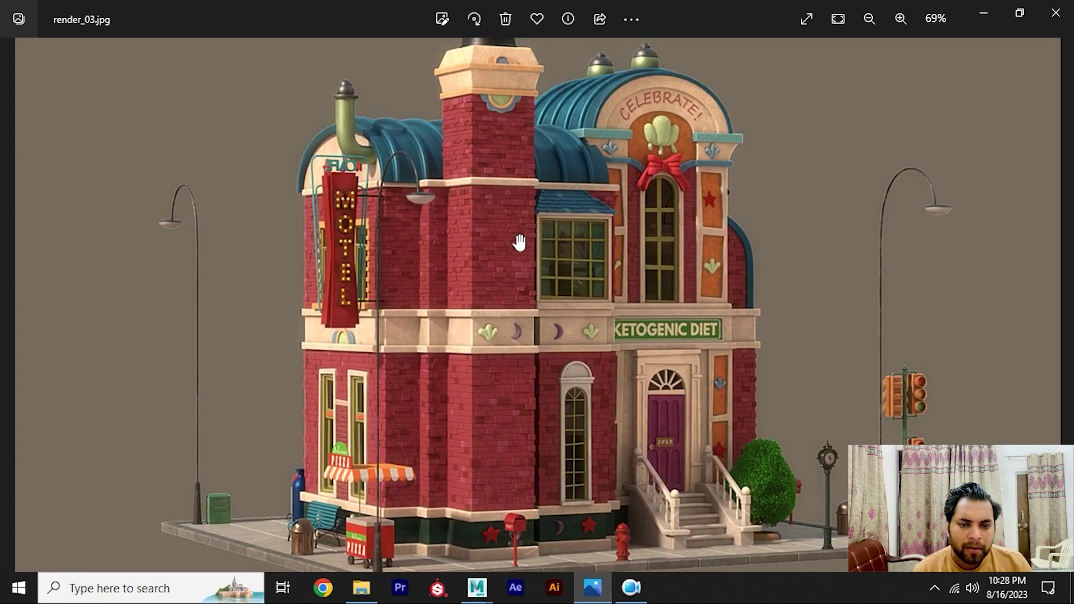
pyautogui.moveTo(471, 135); pyautogui.dragTo(443, 232)
pyautogui.scroll(1, 430, 227)
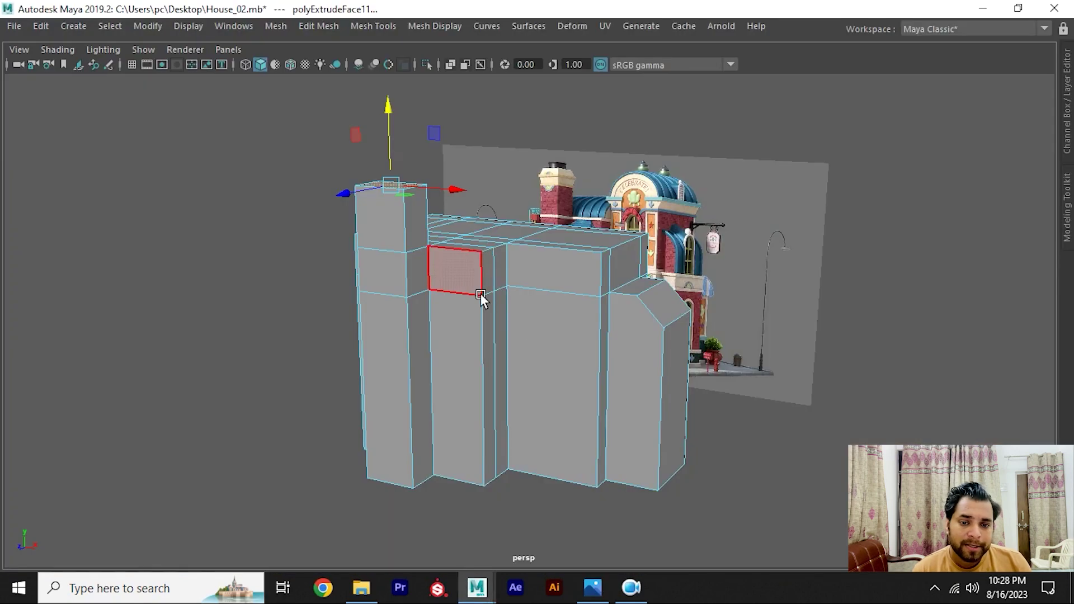
# Step: Extrude the two adjacent roof faces upward to lift the roof block
pyautogui.moveTo(481, 293)
pyautogui.keyDown('alt'); pyautogui.mouseDown()
pyautogui.moveTo(516, 301)
pyautogui.moveTo(460, 274)
pyautogui.mouseUp(); pyautogui.keyUp('alt')
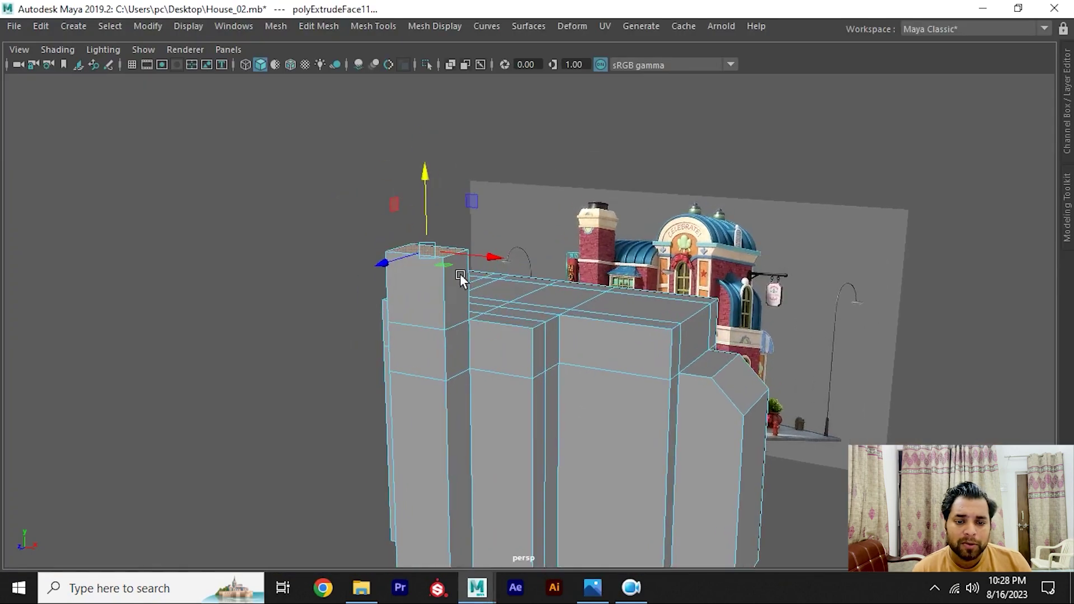
pyautogui.moveTo(422, 206)
pyautogui.keyDown('alt'); pyautogui.mouseDown()
pyautogui.moveTo(381, 290)
pyautogui.moveTo(390, 344)
pyautogui.mouseUp(); pyautogui.keyUp('alt')
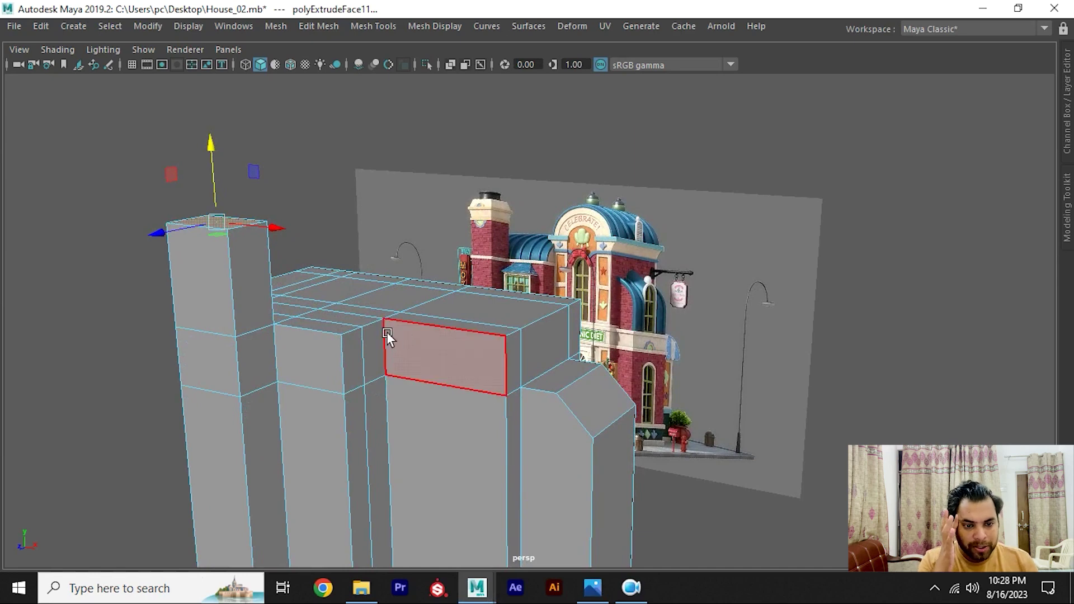
pyautogui.moveTo(387, 331)
pyautogui.keyDown('alt'); pyautogui.mouseDown(button='right')
pyautogui.moveTo(585, 283)
pyautogui.moveTo(630, 247)
pyautogui.mouseUp(button='right'); pyautogui.keyUp('alt')
pyautogui.keyDown('alt'); pyautogui.moveTo(645, 234); pyautogui.dragTo(615, 241); pyautogui.keyUp('alt')
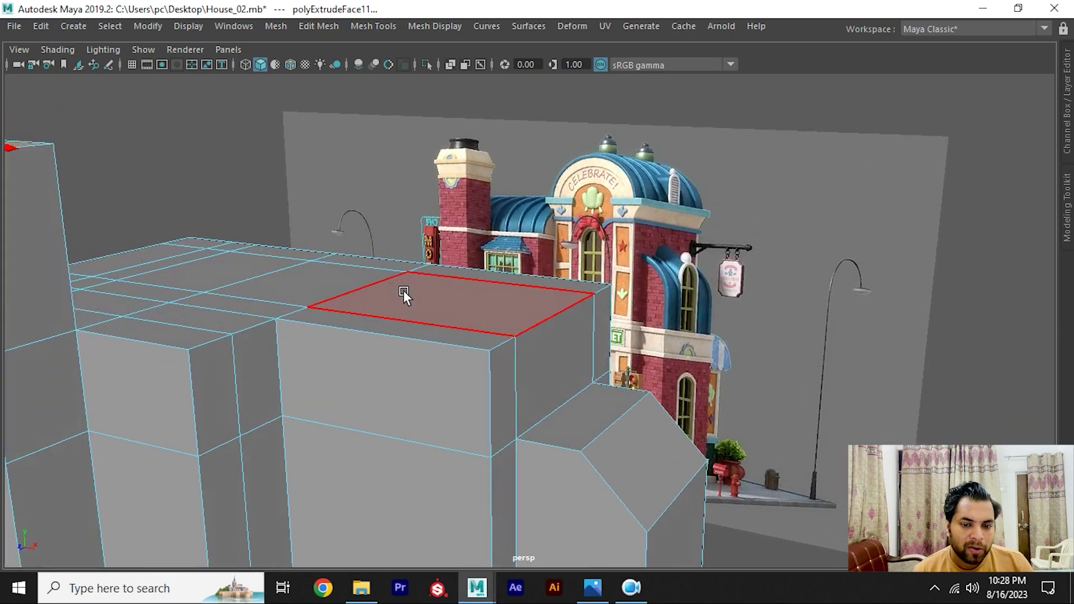
pyautogui.click(471, 296)
pyautogui.keyDown('shift'); pyautogui.click(408, 322); pyautogui.keyUp('shift')
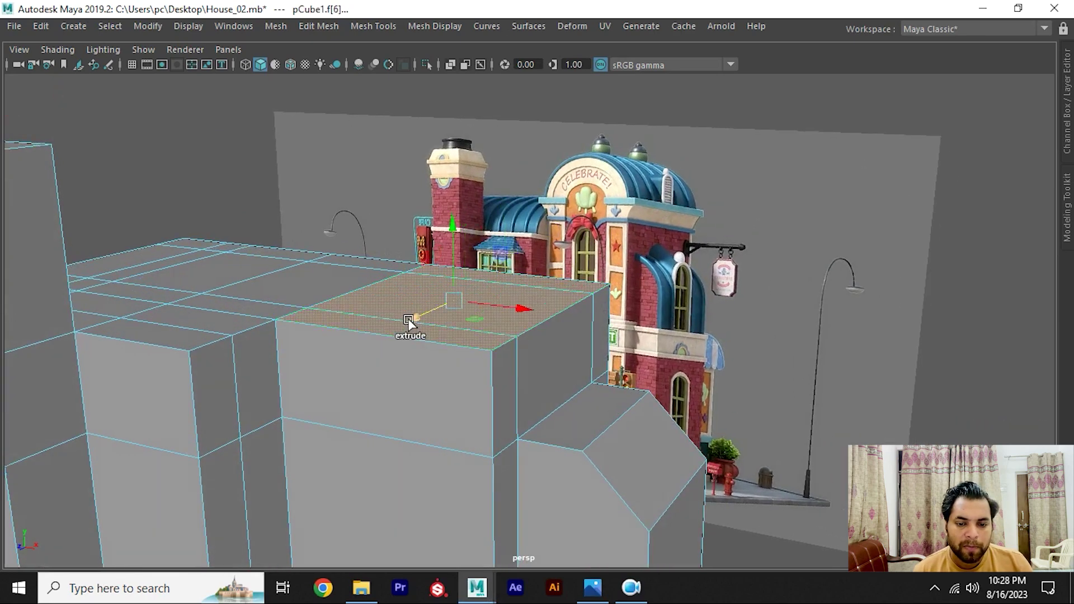
pyautogui.moveTo(454, 274); pyautogui.dragTo(454, 238)
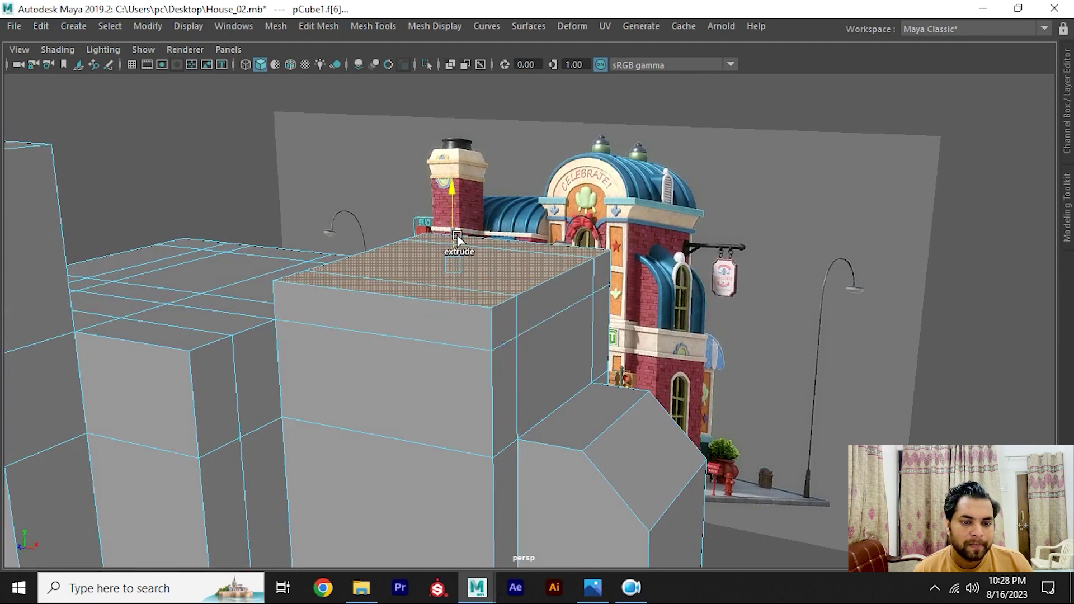
pyautogui.moveTo(559, 317)
pyautogui.keyDown('alt'); pyautogui.mouseDown()
pyautogui.moveTo(439, 256)
pyautogui.moveTo(451, 278)
pyautogui.mouseUp(); pyautogui.keyUp('alt')
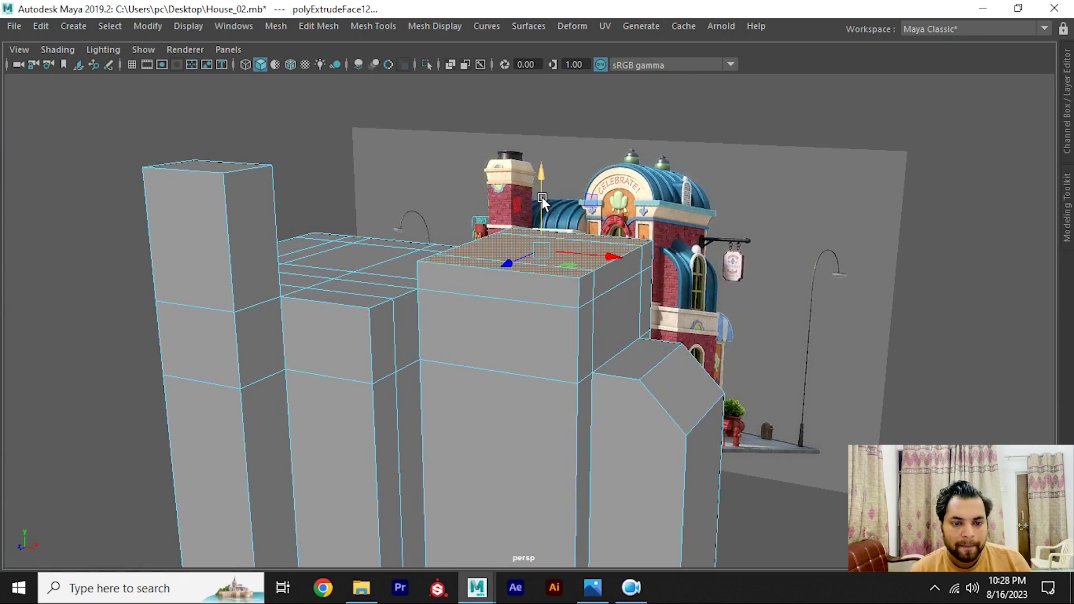
pyautogui.scroll(-1, 574, 240)
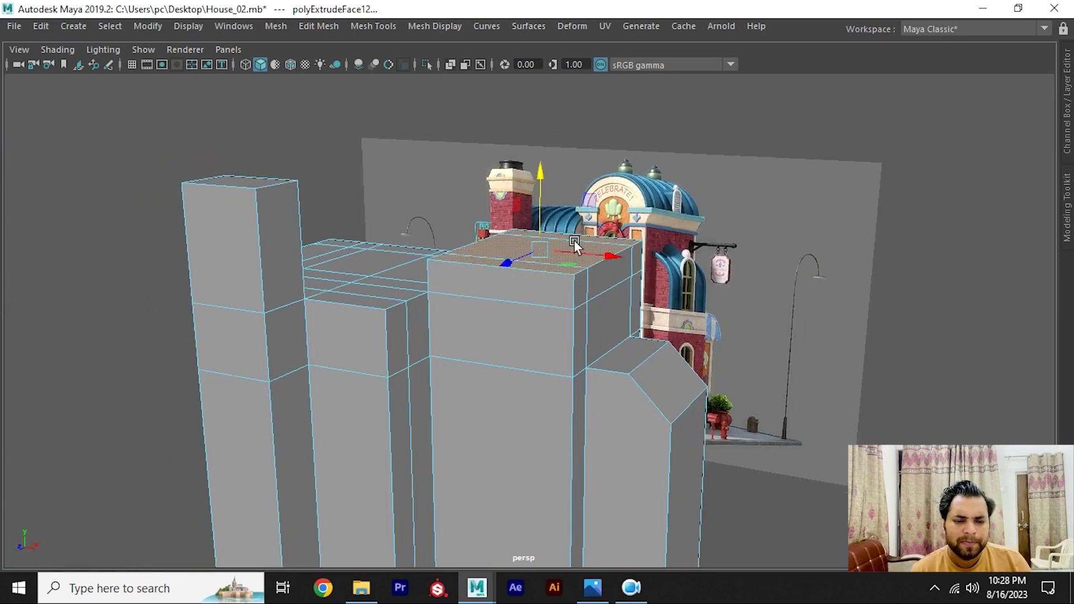
pyautogui.moveTo(574, 240)
pyautogui.keyDown('alt'); pyautogui.mouseDown()
pyautogui.moveTo(477, 216)
pyautogui.moveTo(520, 276)
pyautogui.moveTo(489, 263)
pyautogui.moveTo(582, 242)
pyautogui.moveTo(347, 261)
pyautogui.moveTo(310, 294)
pyautogui.moveTo(435, 290)
pyautogui.moveTo(397, 301)
pyautogui.moveTo(481, 290)
pyautogui.mouseUp(); pyautogui.keyUp('alt')
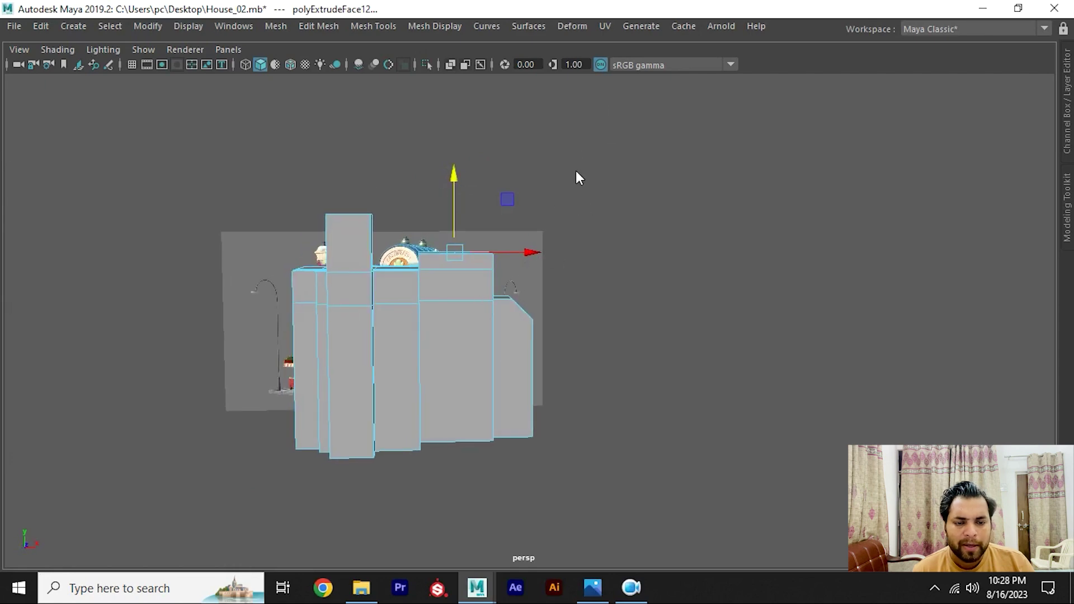
# Step: Select a group of the building's vertices with the Move tool active
pyautogui.moveTo(575, 168); pyautogui.dragTo(445, 147, button='right')
pyautogui.moveTo(643, 533)
pyautogui.keyDown('alt'); pyautogui.mouseDown()
pyautogui.moveTo(478, 364)
pyautogui.moveTo(534, 359)
pyautogui.mouseUp(); pyautogui.keyUp('alt')
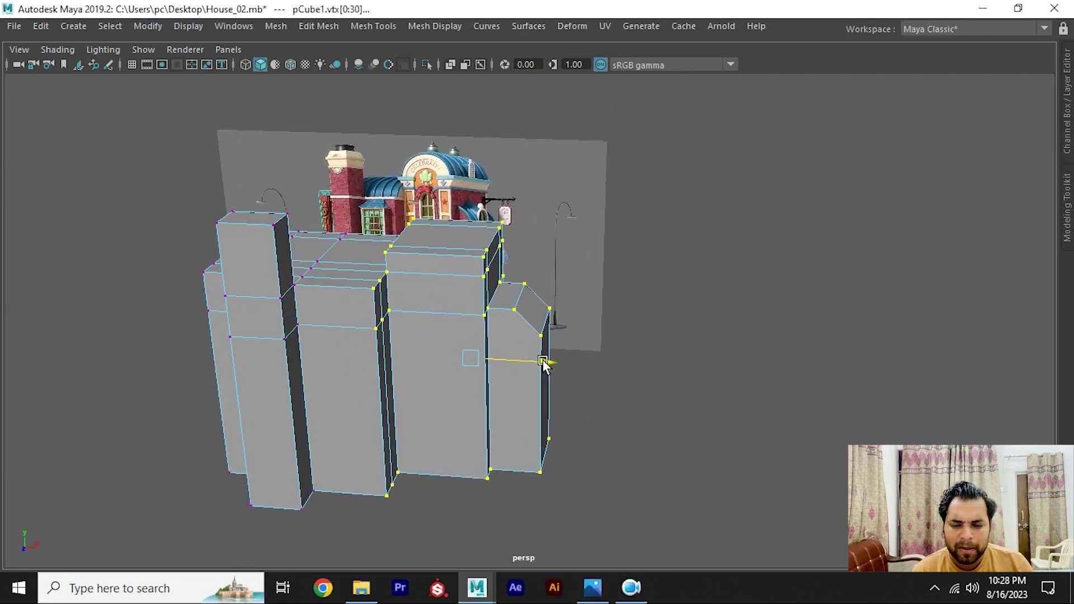
pyautogui.press('w')
pyautogui.moveTo(637, 362)
pyautogui.keyDown('alt'); pyautogui.mouseDown()
pyautogui.moveTo(528, 324)
pyautogui.moveTo(536, 302)
pyautogui.mouseUp(); pyautogui.keyUp('alt')
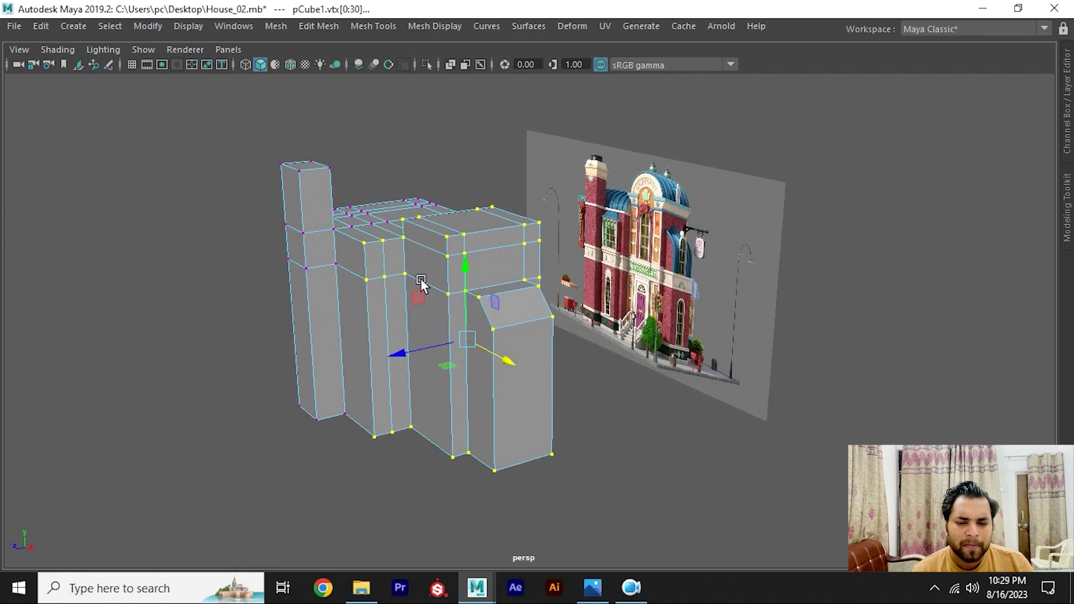
pyautogui.moveTo(420, 279)
pyautogui.keyDown('alt'); pyautogui.mouseDown()
pyautogui.moveTo(405, 278)
pyautogui.moveTo(602, 597)
pyautogui.mouseUp(); pyautogui.keyUp('alt')
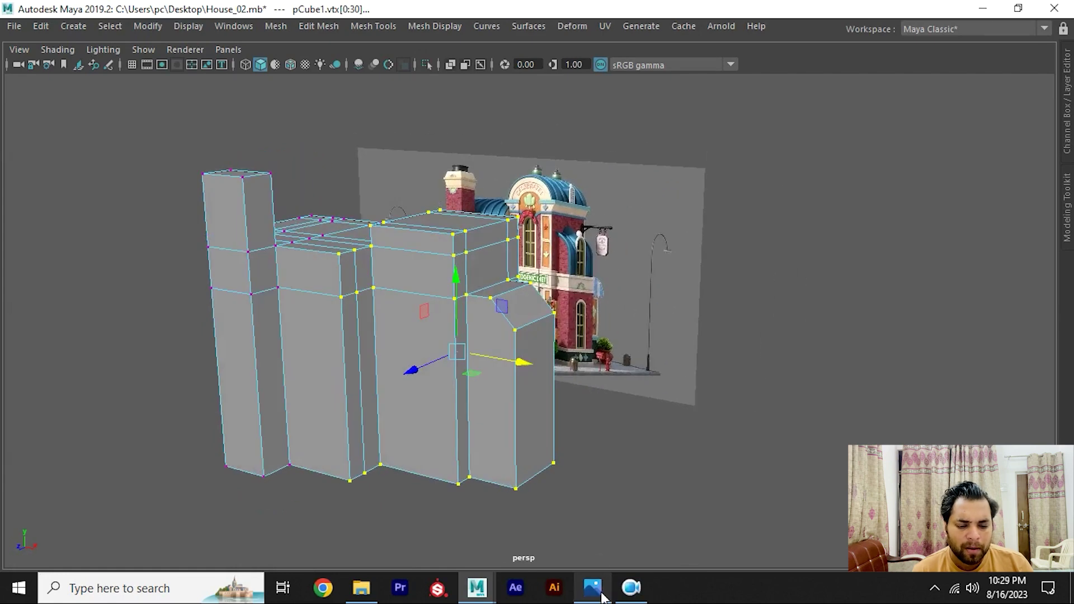
# Step: Check the render_04.jpg reference in Photos before returning to the model
pyautogui.click(603, 596)
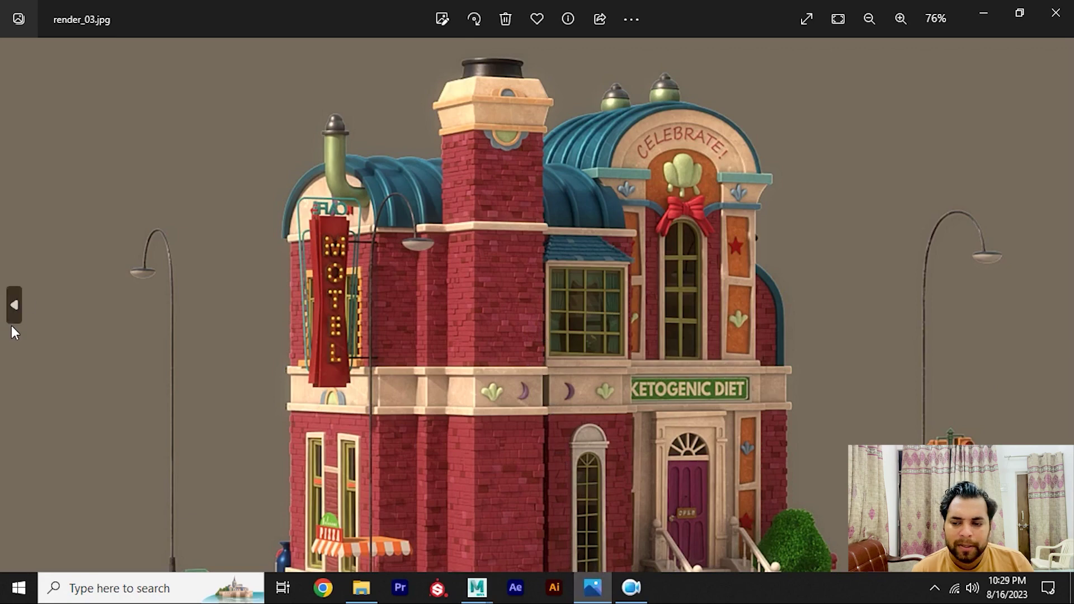
pyautogui.click(14, 307)
pyautogui.keyDown('ctrl'); pyautogui.scroll(2, 542, 243); pyautogui.keyUp('ctrl')
pyautogui.keyDown('ctrl'); pyautogui.scroll(1, 520, 252); pyautogui.keyUp('ctrl')
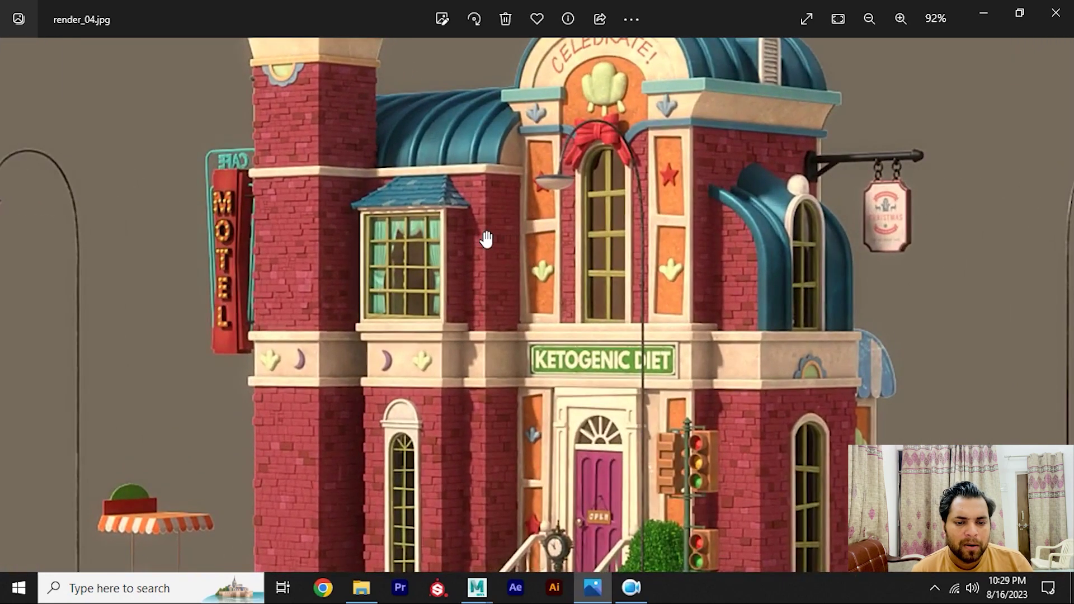
pyautogui.hotkey('alt', 'Tab')
# Step: Inspect the house in edge mode, picking and then clearing an edge
pyautogui.moveTo(509, 239)
pyautogui.keyDown('alt'); pyautogui.mouseDown()
pyautogui.moveTo(476, 285)
pyautogui.moveTo(559, 291)
pyautogui.moveTo(503, 263)
pyautogui.mouseUp(); pyautogui.keyUp('alt')
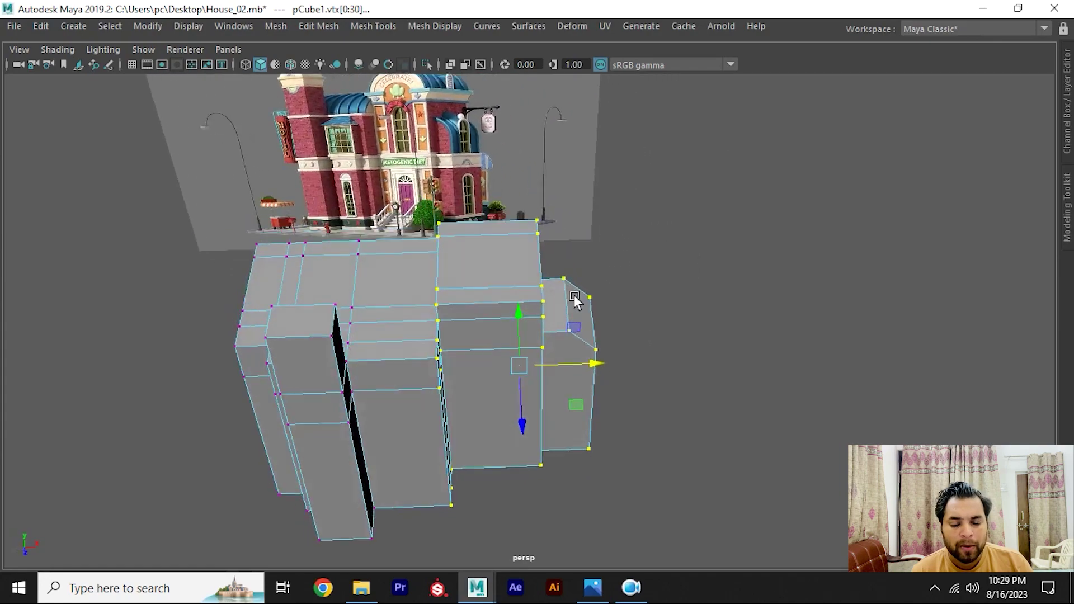
pyautogui.scroll(3, 465, 234)
pyautogui.press('F10')
pyautogui.click(465, 234)
pyautogui.scroll(-5, 464, 233)
pyautogui.moveTo(412, 244)
pyautogui.keyDown('alt'); pyautogui.mouseDown()
pyautogui.moveTo(480, 256)
pyautogui.moveTo(434, 240)
pyautogui.mouseUp(); pyautogui.keyUp('alt')
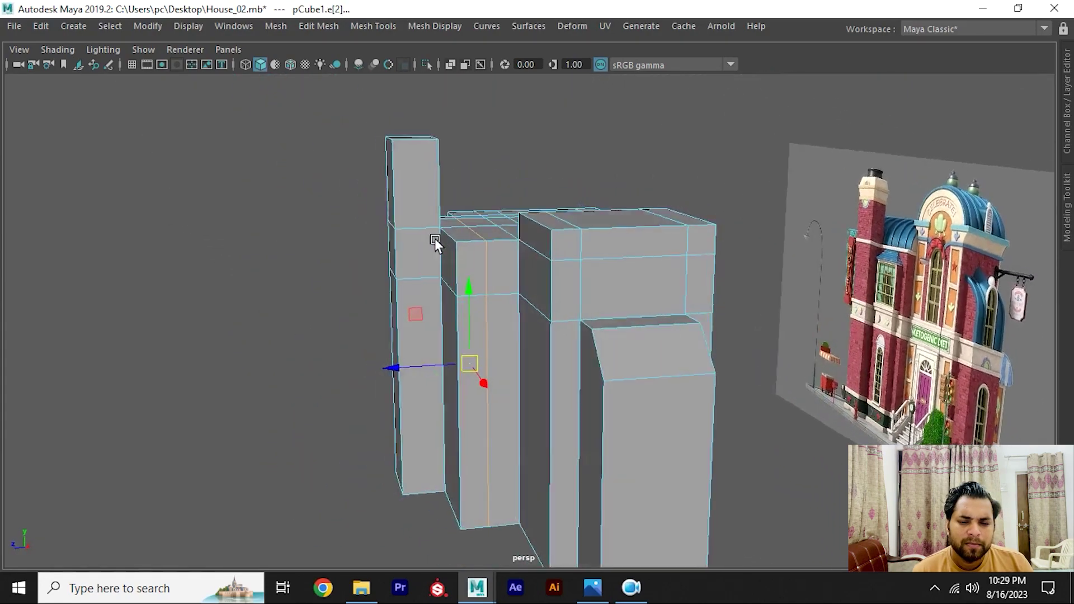
pyautogui.scroll(-1, 434, 240)
pyautogui.click(312, 162)
pyautogui.moveTo(311, 163)
pyautogui.keyDown('alt'); pyautogui.mouseDown()
pyautogui.moveTo(384, 211)
pyautogui.moveTo(358, 168)
pyautogui.mouseUp(); pyautogui.keyUp('alt')
# Step: Slide a group of wall vertices sideways along X, then select pCube1 in Object Mode
pyautogui.press('F9')
pyautogui.moveTo(351, 152); pyautogui.dragTo(336, 128)
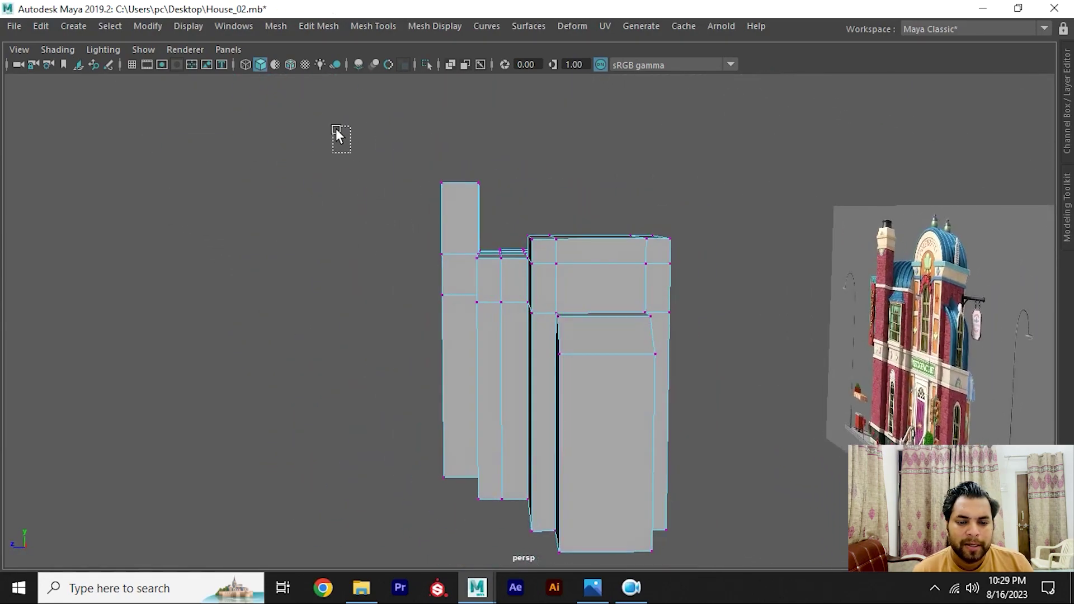
pyautogui.moveTo(498, 535); pyautogui.dragTo(499, 536)
pyautogui.moveTo(513, 383)
pyautogui.keyDown('alt'); pyautogui.mouseDown()
pyautogui.moveTo(440, 337)
pyautogui.moveTo(691, 341)
pyautogui.mouseUp(); pyautogui.keyUp('alt')
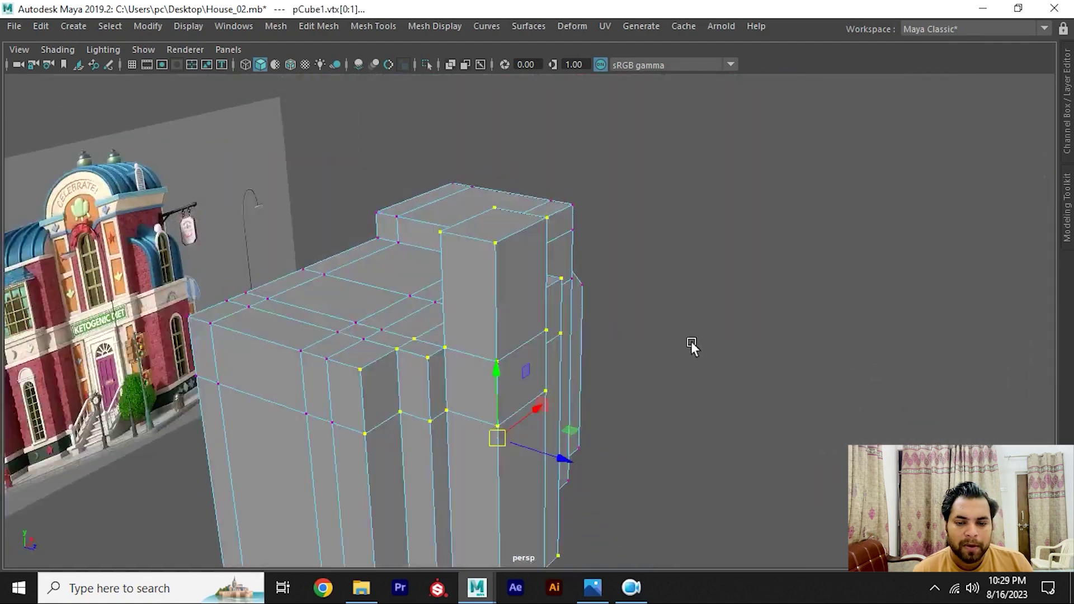
pyautogui.scroll(3, 717, 297)
pyautogui.moveTo(717, 296)
pyautogui.keyDown('alt'); pyautogui.mouseDown()
pyautogui.moveTo(684, 268)
pyautogui.moveTo(381, 339)
pyautogui.moveTo(304, 327)
pyautogui.moveTo(326, 336)
pyautogui.mouseUp(); pyautogui.keyUp('alt')
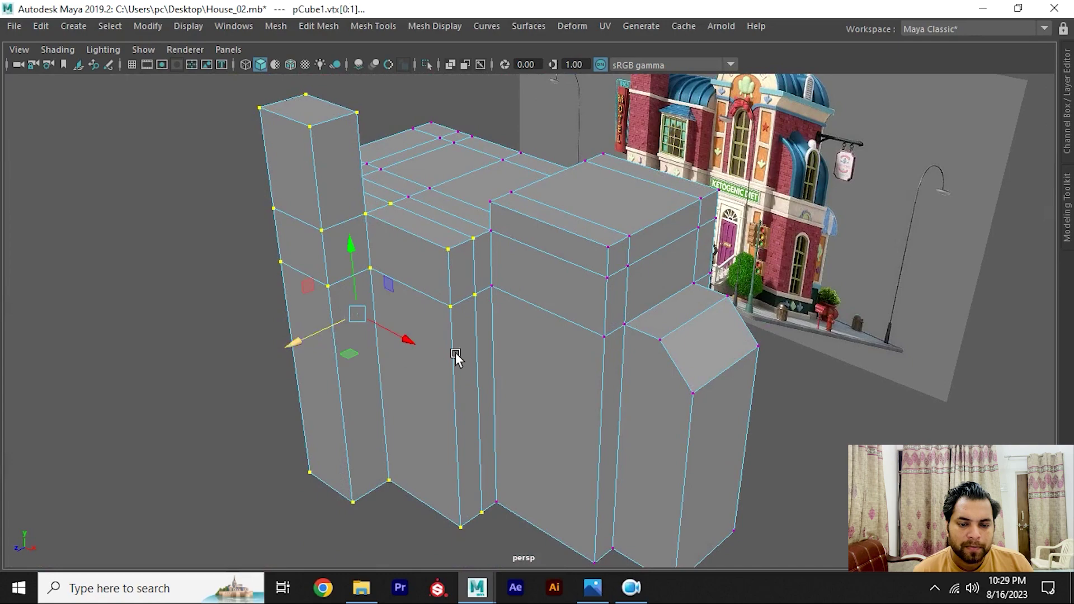
pyautogui.moveTo(456, 353)
pyautogui.keyDown('alt'); pyautogui.mouseDown()
pyautogui.moveTo(538, 271)
pyautogui.moveTo(523, 310)
pyautogui.moveTo(484, 326)
pyautogui.moveTo(584, 300)
pyautogui.moveTo(562, 285)
pyautogui.mouseUp(); pyautogui.keyUp('alt')
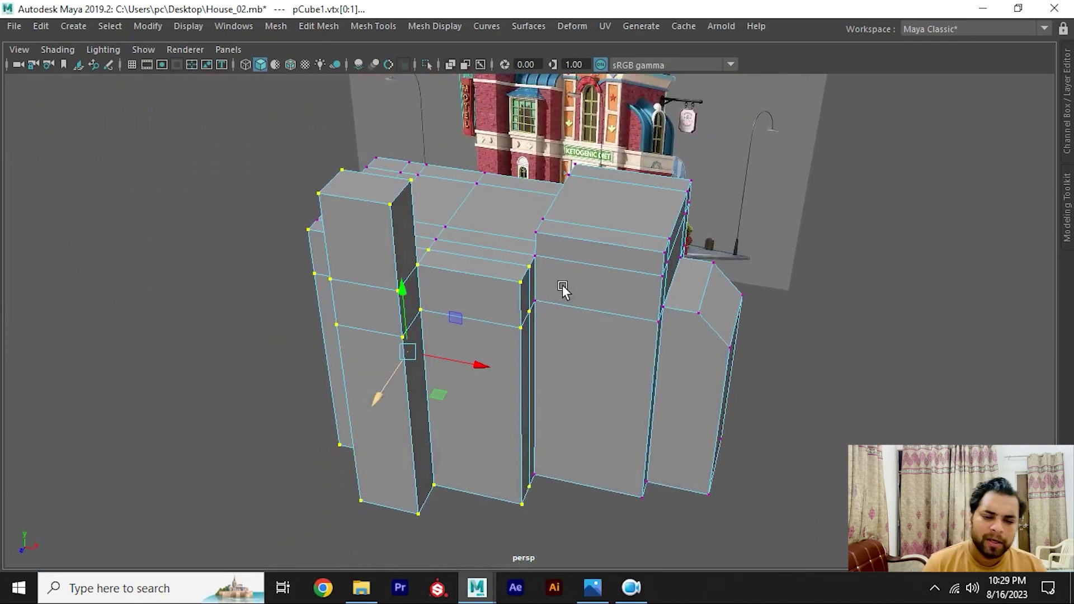
pyautogui.moveTo(643, 283)
pyautogui.keyDown('alt'); pyautogui.mouseDown()
pyautogui.moveTo(486, 273)
pyautogui.moveTo(478, 250)
pyautogui.moveTo(405, 237)
pyautogui.moveTo(410, 197)
pyautogui.mouseUp(); pyautogui.keyUp('alt')
pyautogui.moveTo(562, 457); pyautogui.dragTo(562, 458)
pyautogui.moveTo(562, 457)
pyautogui.keyDown('alt'); pyautogui.mouseDown()
pyautogui.moveTo(479, 336)
pyautogui.moveTo(492, 353)
pyautogui.moveTo(499, 343)
pyautogui.mouseUp(); pyautogui.keyUp('alt')
pyautogui.moveTo(420, 162); pyautogui.dragTo(504, 98, button='right')
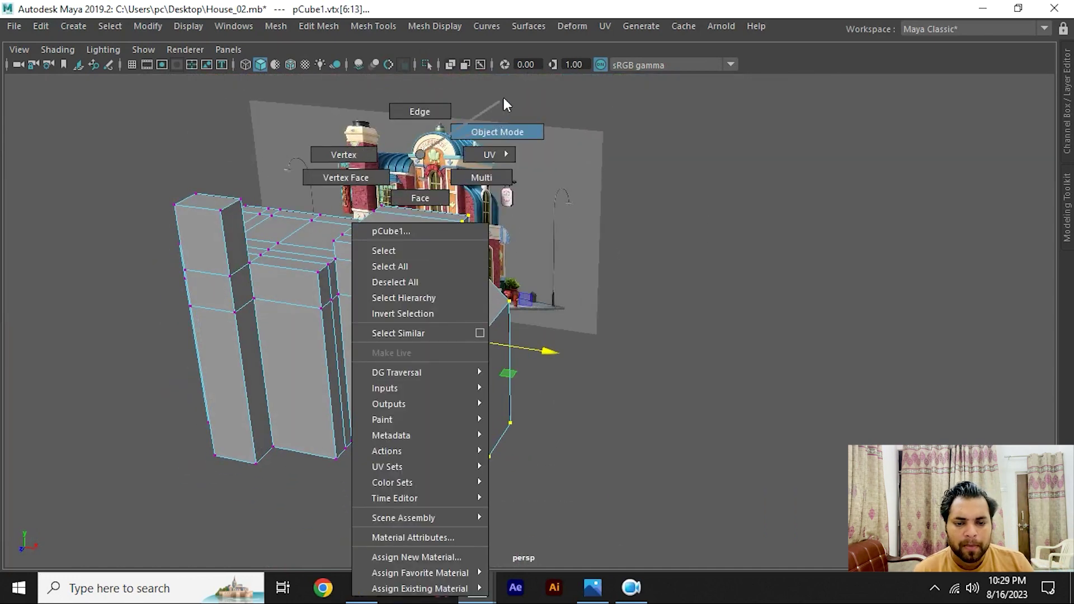
pyautogui.click(435, 291)
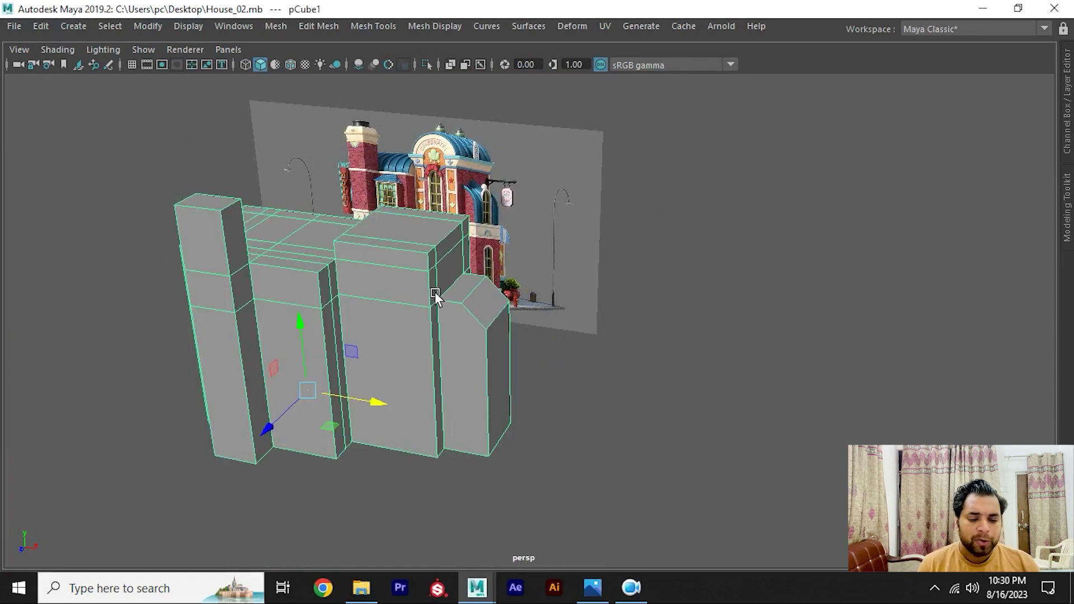
pyautogui.click(603, 587)
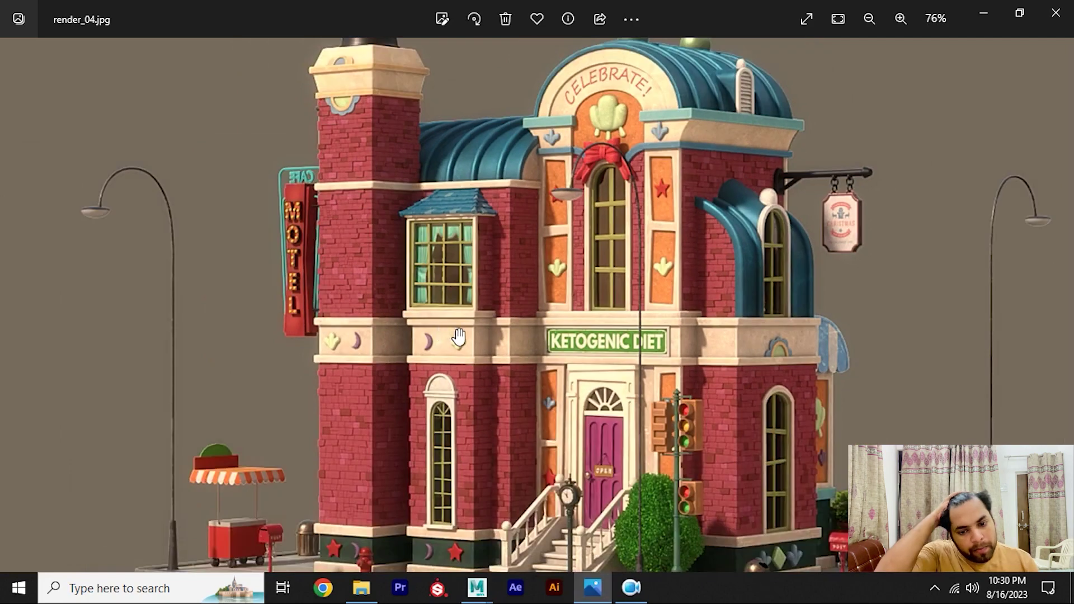
pyautogui.scroll(1, 431, 363)
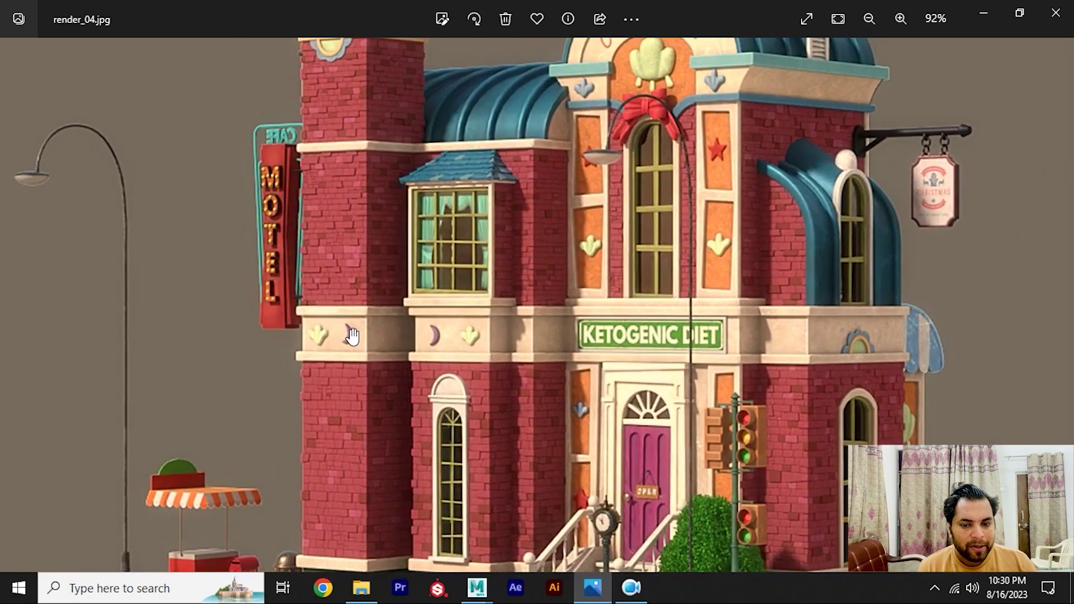
pyautogui.scroll(3, 350, 318)
pyautogui.scroll(2, 358, 321)
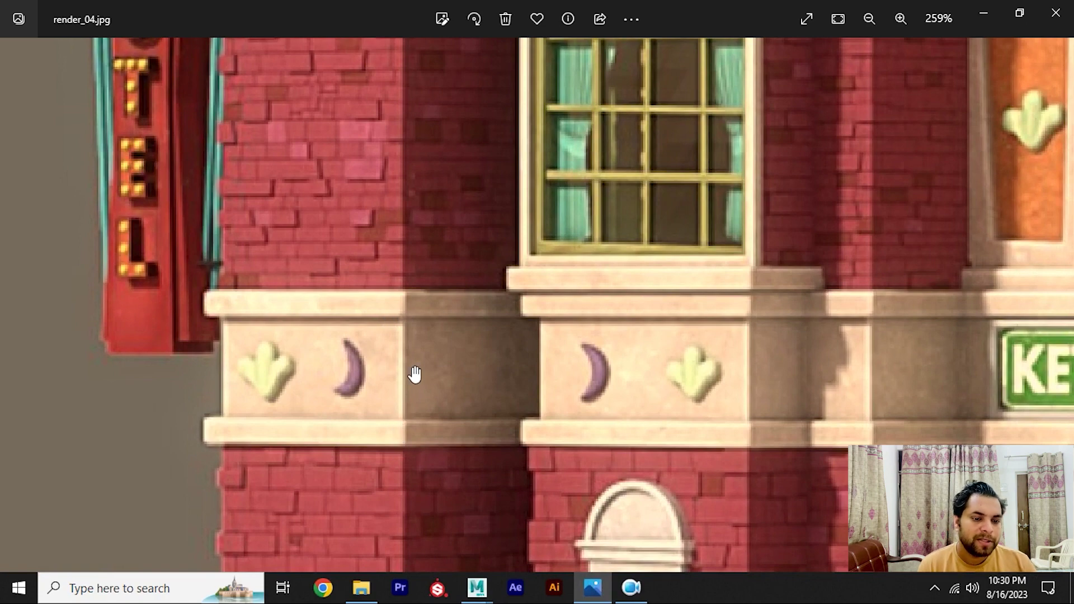
# Step: Split a new horizontal edge loop across the building walls
pyautogui.hotkey('alt', 'Tab')
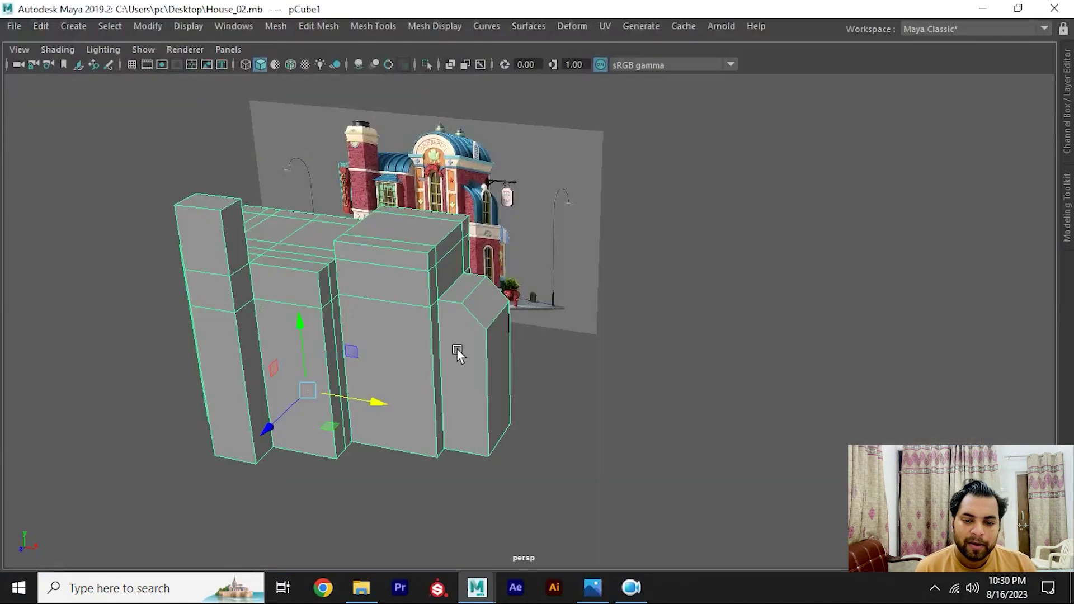
pyautogui.moveTo(455, 354)
pyautogui.keyDown('alt'); pyautogui.mouseDown()
pyautogui.moveTo(388, 314)
pyautogui.moveTo(503, 256)
pyautogui.moveTo(467, 309)
pyautogui.mouseUp(); pyautogui.keyUp('alt')
pyautogui.press('F10')
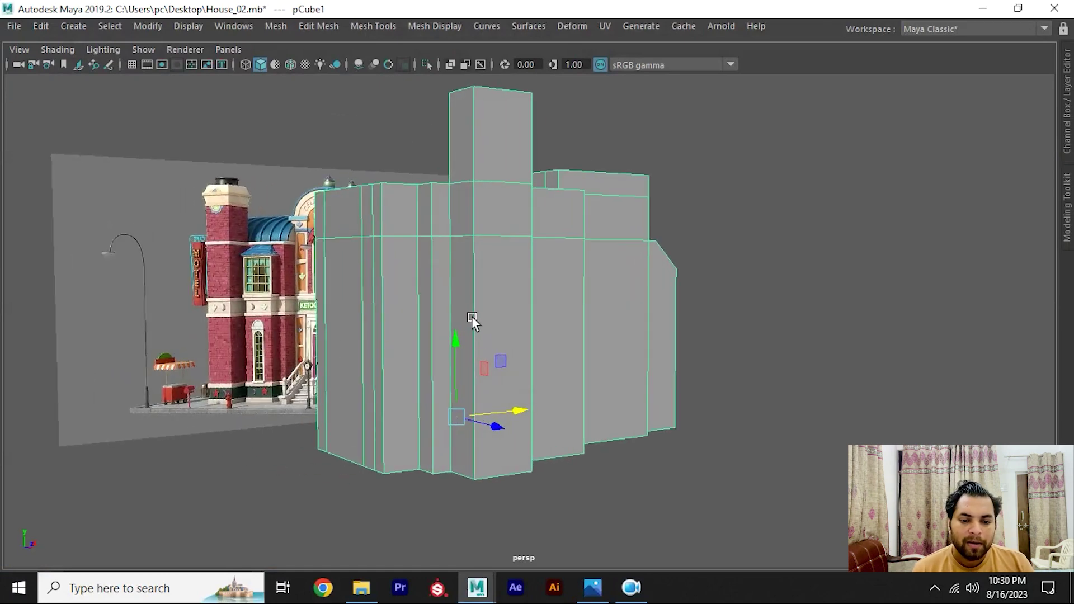
pyautogui.click(476, 296)
pyautogui.keyDown('shift'); pyautogui.rightClick(455, 284); pyautogui.keyUp('shift')
pyautogui.keyDown('shift'); pyautogui.moveTo(412, 320); pyautogui.dragTo(412, 321, button='right'); pyautogui.keyUp('shift')
pyautogui.moveTo(412, 321)
pyautogui.keyDown('alt'); pyautogui.mouseDown()
pyautogui.moveTo(523, 311)
pyautogui.moveTo(470, 308)
pyautogui.moveTo(463, 266)
pyautogui.mouseUp(); pyautogui.keyUp('alt')
# Step: Check the reference render, then box-select the upper vertex rows and raise them slightly
pyautogui.hotkey('alt', 'Tab')
pyautogui.scroll(-5, 477, 285)
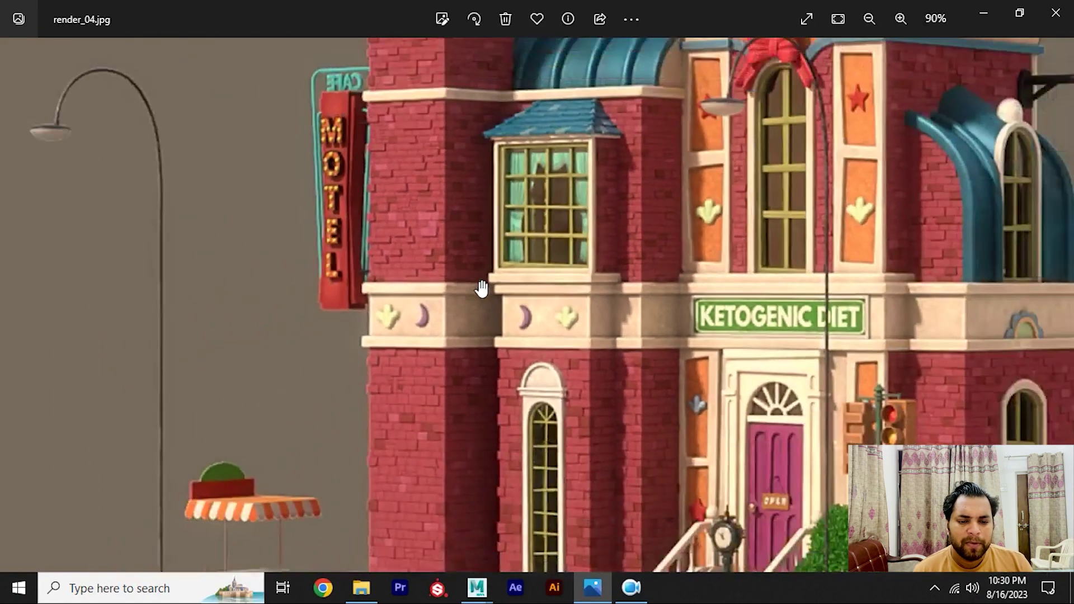
pyautogui.scroll(-2, 487, 294)
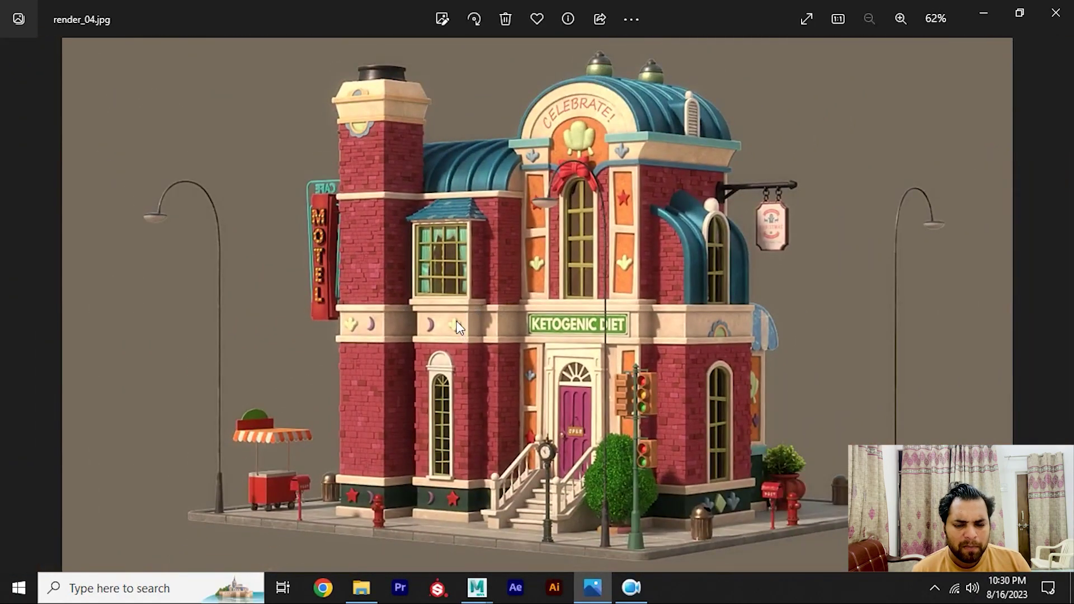
pyautogui.hotkey('alt', 'Tab')
pyautogui.moveTo(472, 307)
pyautogui.keyDown('alt'); pyautogui.mouseDown()
pyautogui.moveTo(644, 258)
pyautogui.moveTo(463, 255)
pyautogui.mouseUp(); pyautogui.keyUp('alt')
pyautogui.keyDown('alt'); pyautogui.moveTo(463, 254); pyautogui.dragTo(471, 271, button='middle'); pyautogui.keyUp('alt')
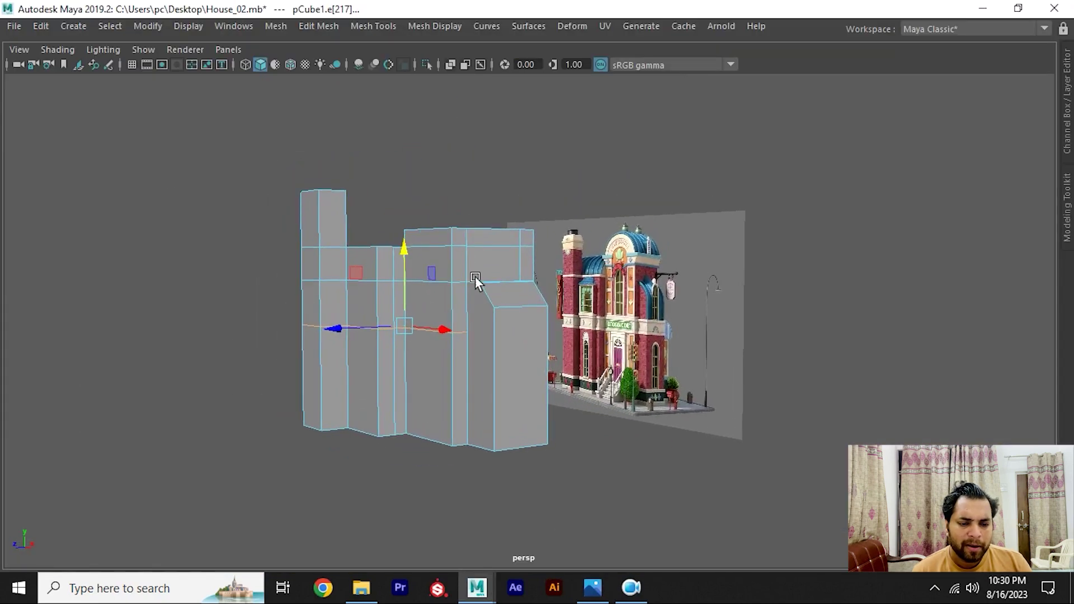
pyautogui.moveTo(238, 144); pyautogui.dragTo(168, 143, button='right')
pyautogui.moveTo(170, 140)
pyautogui.mouseDown()
pyautogui.moveTo(576, 310)
pyautogui.moveTo(170, 254)
pyautogui.moveTo(423, 268)
pyautogui.moveTo(432, 212)
pyautogui.moveTo(442, 238)
pyautogui.moveTo(425, 239)
pyautogui.moveTo(453, 238)
pyautogui.moveTo(300, 235)
pyautogui.moveTo(464, 242)
pyautogui.mouseUp()
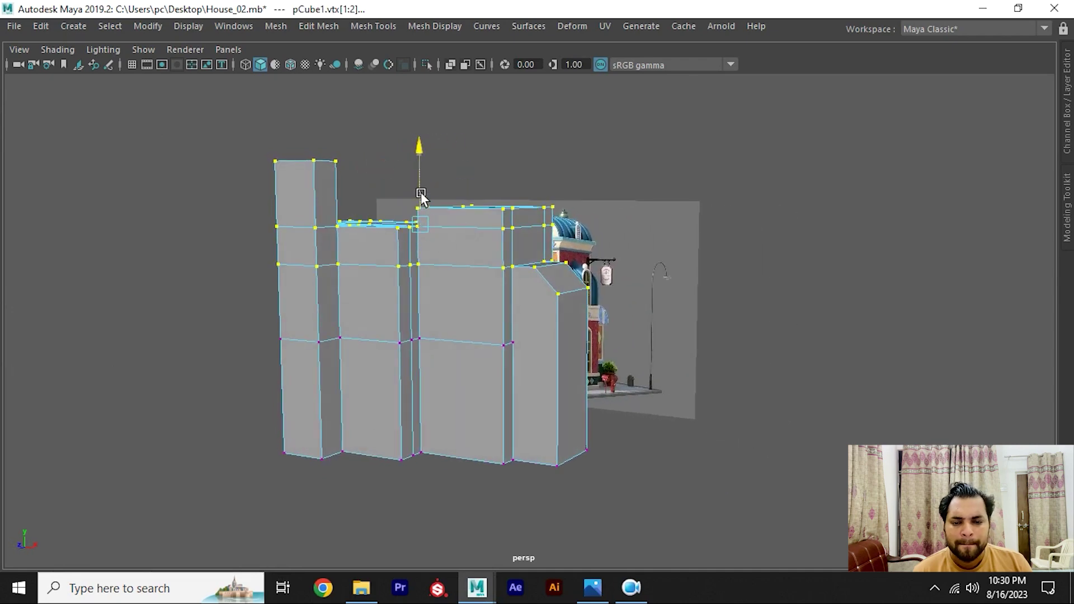
pyautogui.moveTo(421, 196); pyautogui.dragTo(419, 192)
pyautogui.keyDown('alt'); pyautogui.moveTo(420, 191); pyautogui.dragTo(506, 320, button='right'); pyautogui.keyUp('alt')
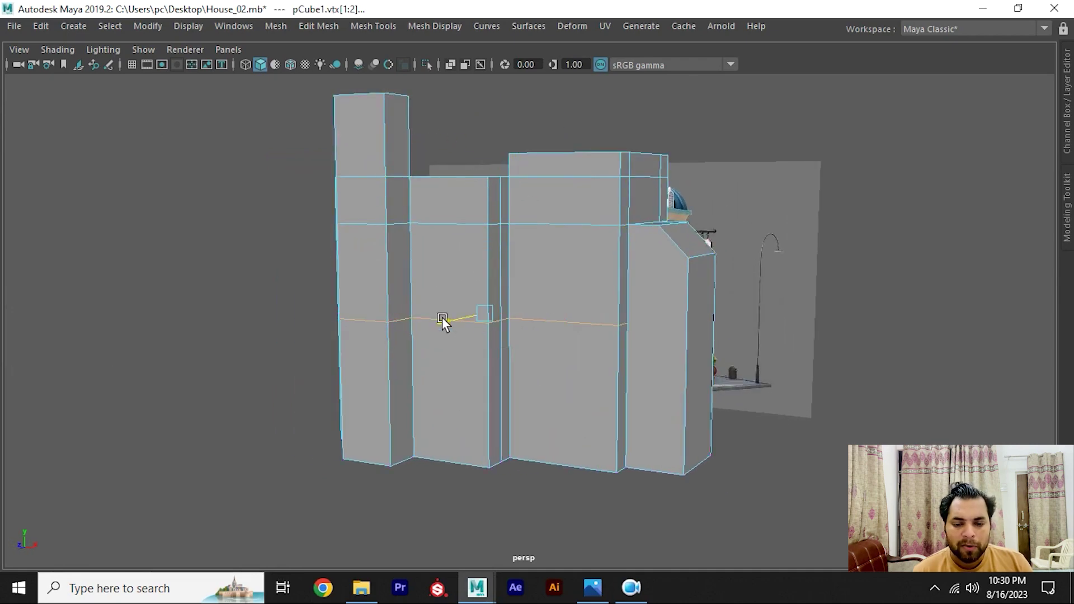
# Step: Connect the vertical wall edges into a new horizontal edge loop
pyautogui.moveTo(391, 260); pyautogui.dragTo(405, 310, button='right')
pyautogui.moveTo(405, 310)
pyautogui.keyDown('alt'); pyautogui.mouseDown()
pyautogui.moveTo(432, 296)
pyautogui.moveTo(427, 304)
pyautogui.mouseUp(); pyautogui.keyUp('alt')
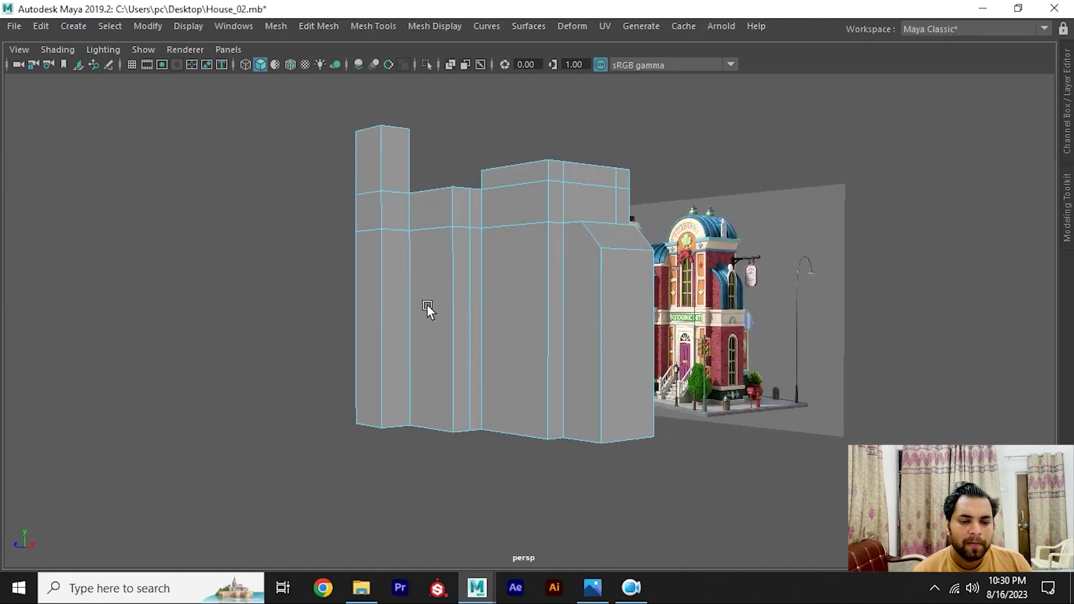
pyautogui.moveTo(749, 347); pyautogui.dragTo(750, 349)
pyautogui.keyDown('shift'); pyautogui.moveTo(605, 307); pyautogui.dragTo(585, 518, button='right'); pyautogui.keyUp('shift')
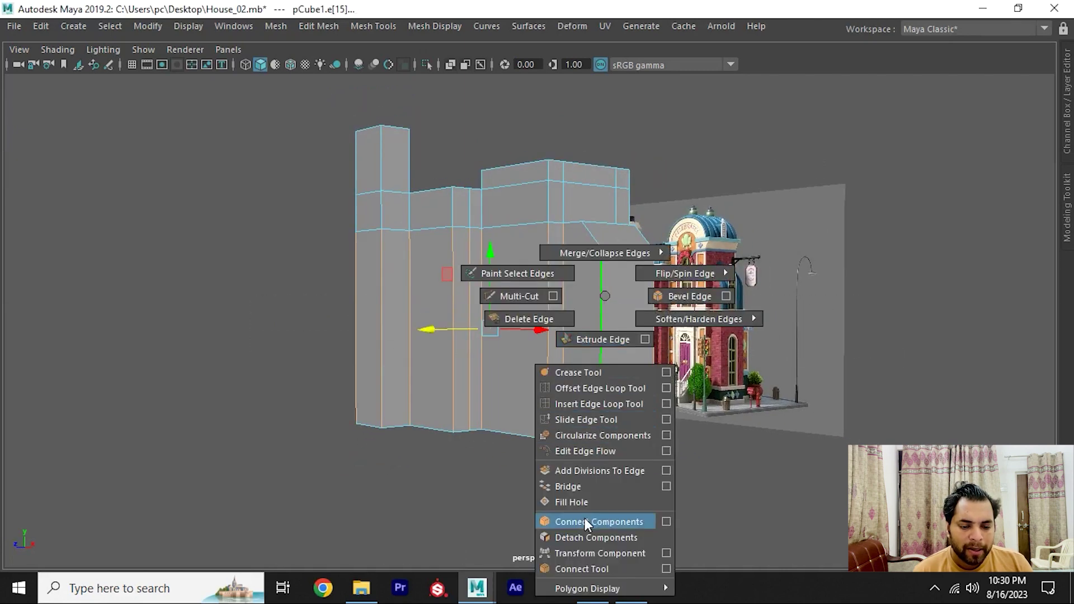
# Step: Bevel the new horizontal edge loop with Bevel Edge
pyautogui.keyDown('alt'); pyautogui.moveTo(461, 307); pyautogui.dragTo(547, 344); pyautogui.keyUp('alt')
pyautogui.doubleClick(553, 334)
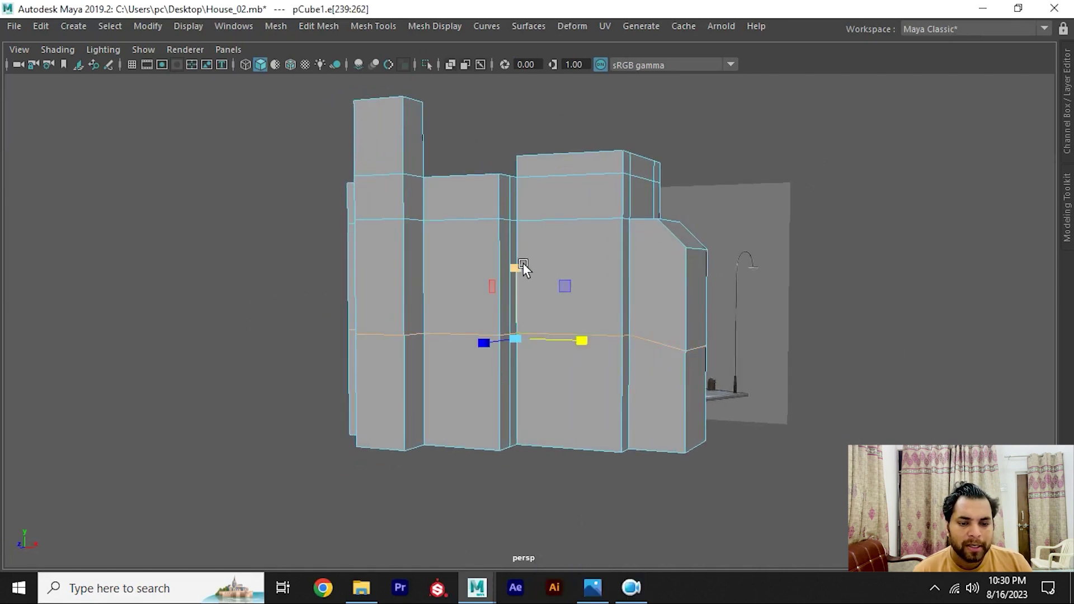
pyautogui.moveTo(516, 521)
pyautogui.keyDown('alt'); pyautogui.mouseDown()
pyautogui.moveTo(530, 305)
pyautogui.moveTo(549, 314)
pyautogui.moveTo(479, 285)
pyautogui.moveTo(481, 317)
pyautogui.mouseUp(); pyautogui.keyUp('alt')
pyautogui.keyDown('shift'); pyautogui.moveTo(472, 287); pyautogui.dragTo(527, 286, button='right'); pyautogui.keyUp('shift')
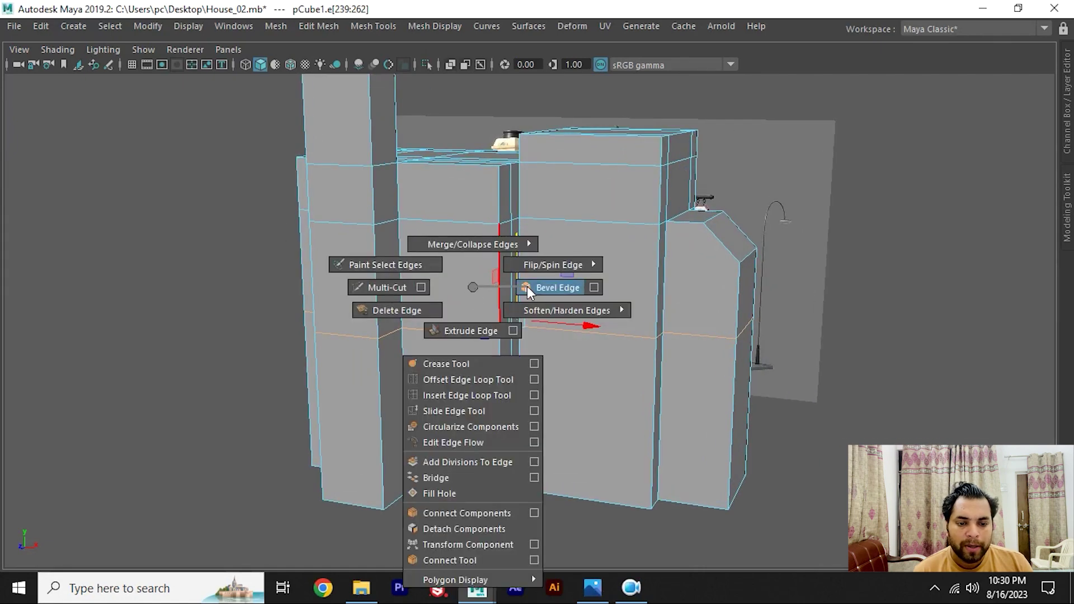
pyautogui.moveTo(544, 289)
pyautogui.keyDown('alt'); pyautogui.mouseDown()
pyautogui.moveTo(451, 255)
pyautogui.moveTo(453, 269)
pyautogui.moveTo(437, 273)
pyautogui.moveTo(508, 271)
pyautogui.moveTo(700, 172)
pyautogui.mouseUp(); pyautogui.keyUp('alt')
# Step: Compare with the reference, then scale the two beveled loops closer together on Y
pyautogui.click(599, 598)
pyautogui.scroll(2, 461, 307)
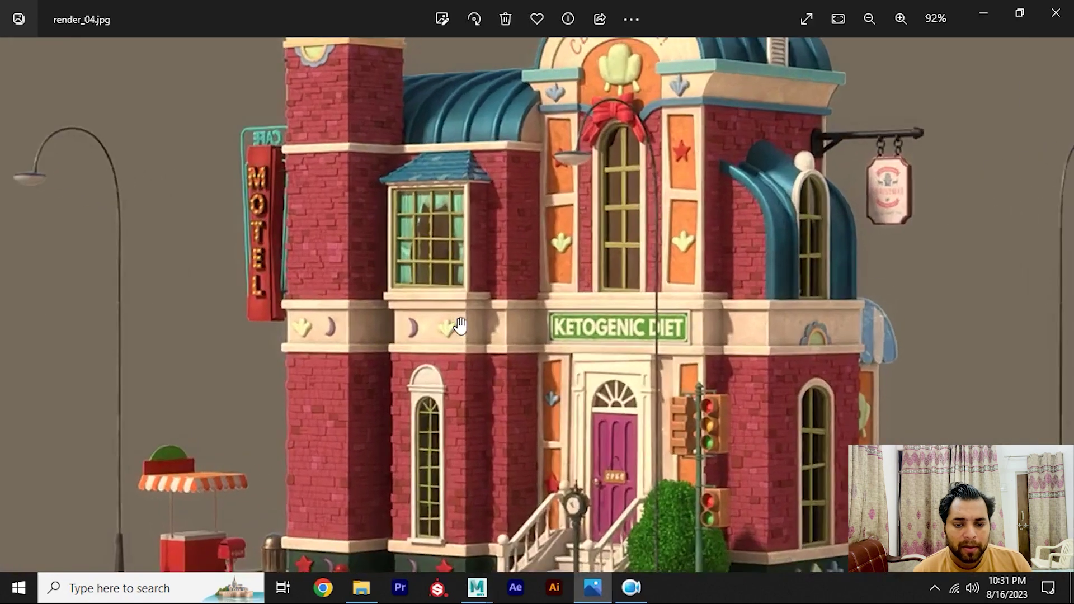
pyautogui.hotkey('alt', 'Tab')
pyautogui.keyDown('alt'); pyautogui.moveTo(451, 288); pyautogui.dragTo(458, 277); pyautogui.keyUp('alt')
pyautogui.doubleClick(457, 274)
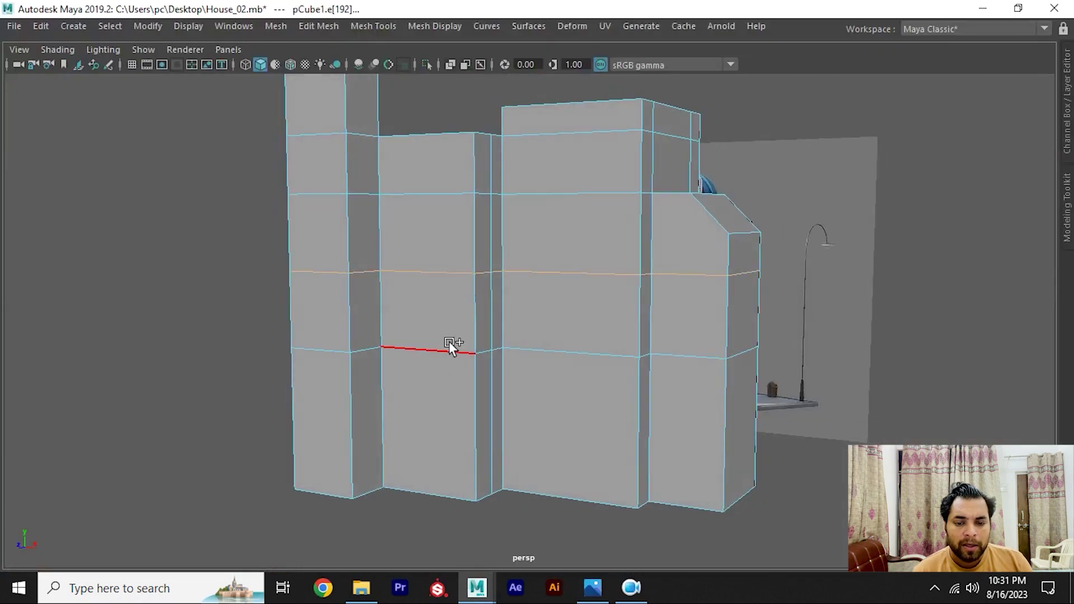
pyautogui.keyDown('shift'); pyautogui.doubleClick(449, 347); pyautogui.keyUp('shift')
pyautogui.press('r')
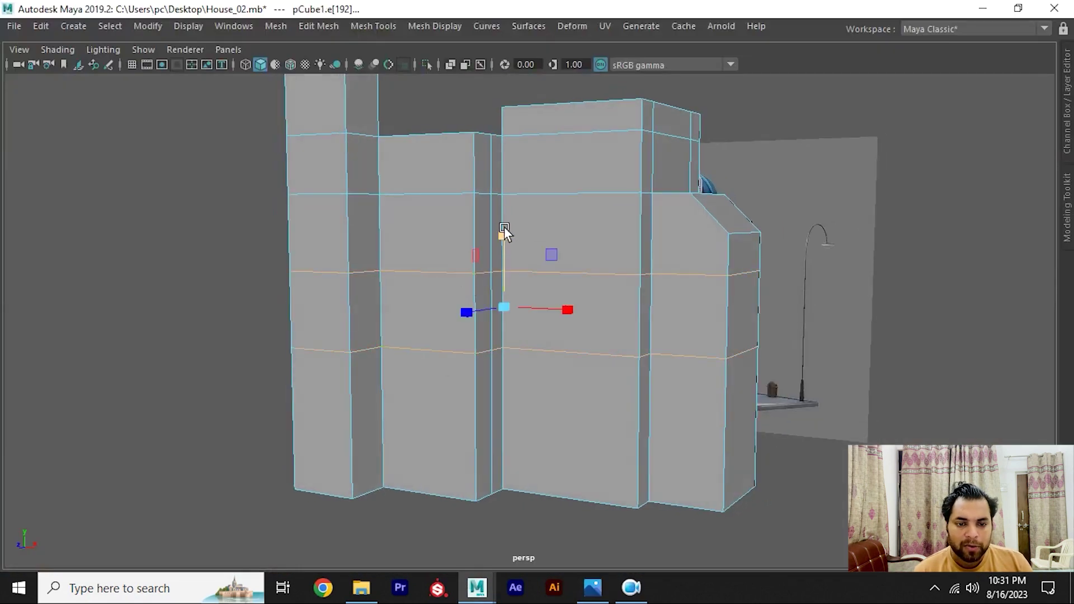
pyautogui.moveTo(504, 227)
pyautogui.mouseDown()
pyautogui.moveTo(507, 239)
pyautogui.moveTo(440, 261)
pyautogui.moveTo(498, 287)
pyautogui.moveTo(434, 348)
pyautogui.mouseUp()
# Step: Switch to Face mode and select a face in the new band
pyautogui.rightClick(469, 233)
pyautogui.click(469, 197)
pyautogui.click(473, 294)
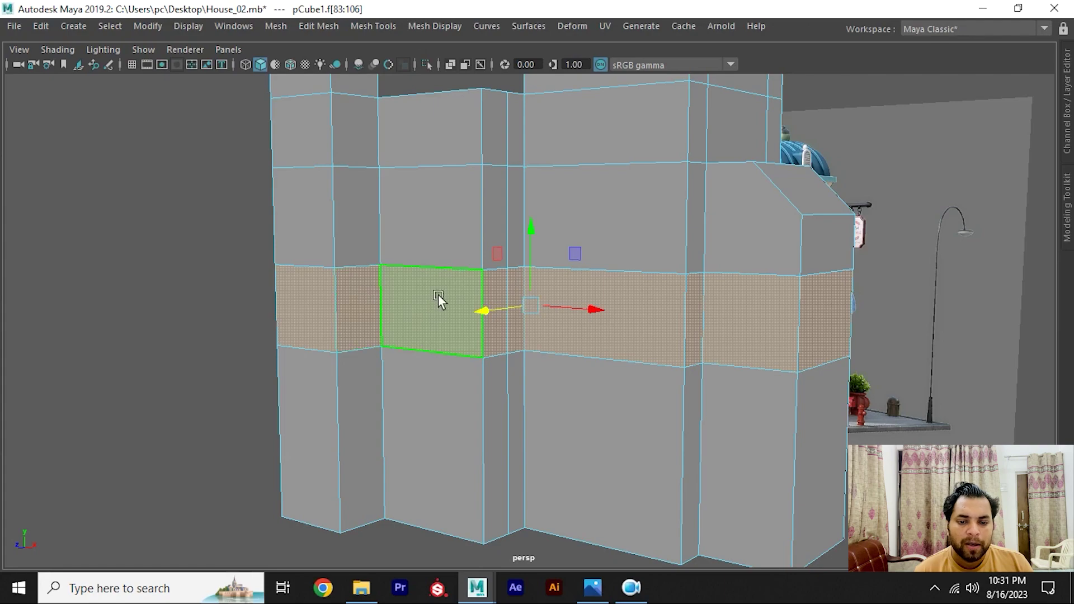
# Step: Extract the band faces into a separate object and compare with the reference
pyautogui.keyDown('shift'); pyautogui.moveTo(439, 296); pyautogui.dragTo(425, 488, button='right'); pyautogui.keyUp('shift')
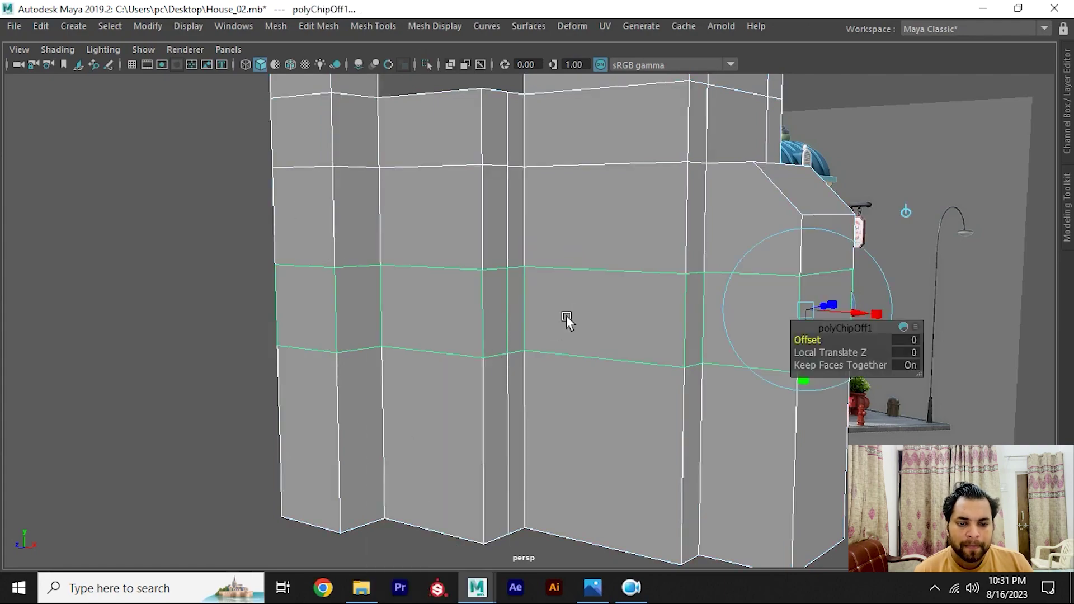
pyautogui.moveTo(566, 315)
pyautogui.keyDown('alt'); pyautogui.mouseDown()
pyautogui.moveTo(474, 317)
pyautogui.moveTo(470, 333)
pyautogui.moveTo(569, 314)
pyautogui.moveTo(564, 268)
pyautogui.mouseUp(); pyautogui.keyUp('alt')
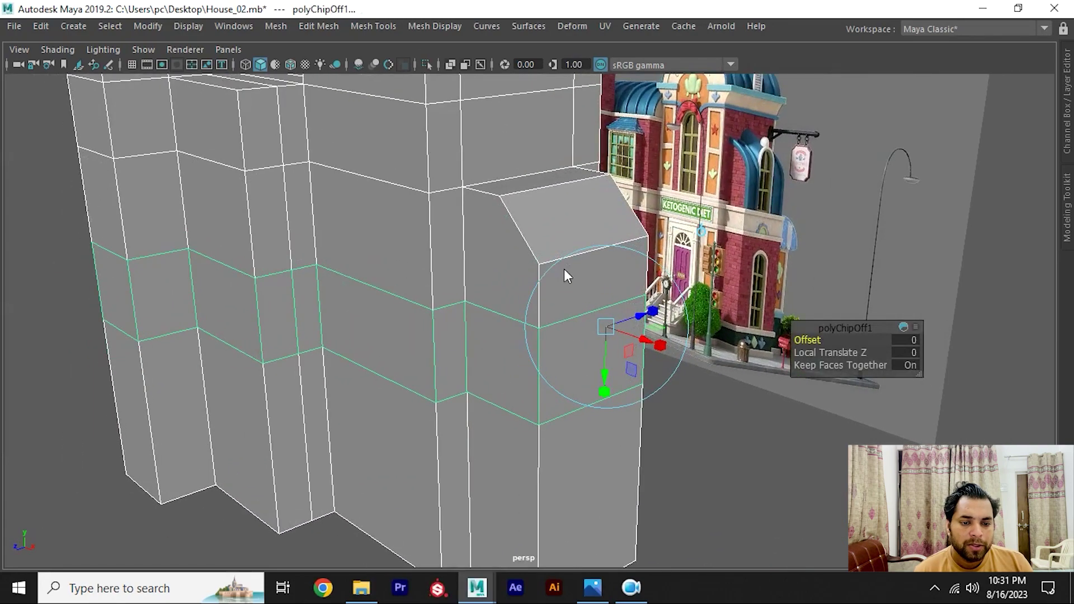
pyautogui.click(653, 264)
pyautogui.click(582, 358)
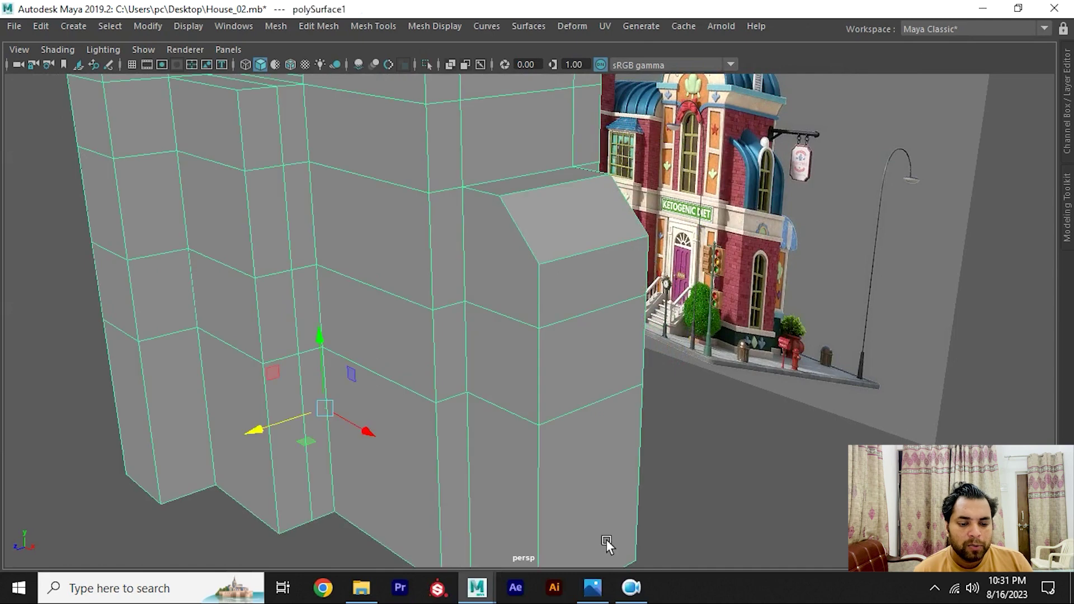
pyautogui.click(605, 597)
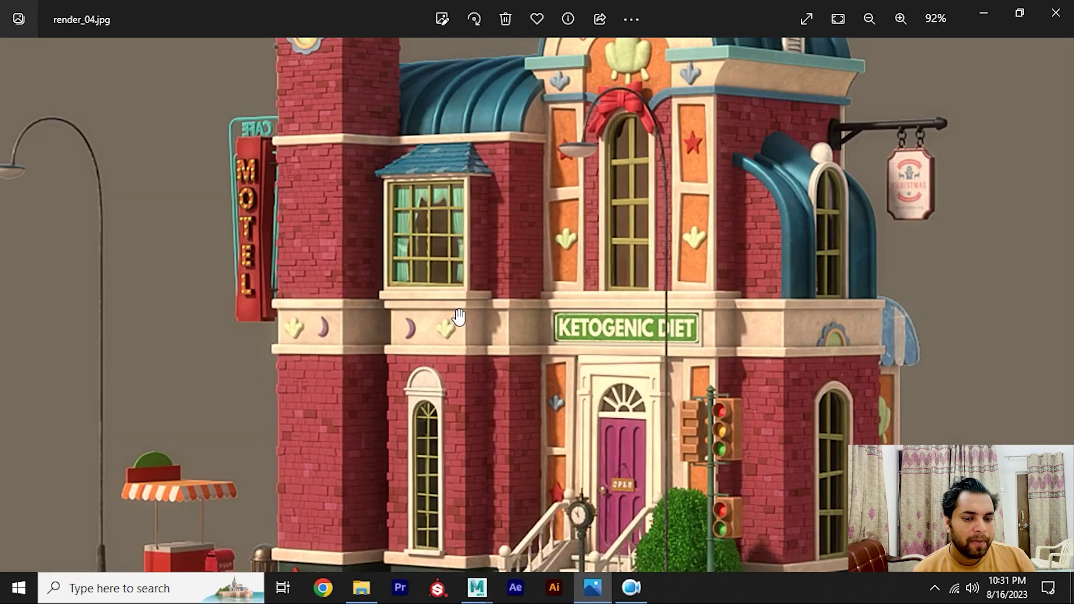
pyautogui.hotkey('alt', 'Tab')
pyautogui.keyDown('alt'); pyautogui.moveTo(544, 327); pyautogui.dragTo(503, 307); pyautogui.keyUp('alt')
# Step: Center the pivot on the extracted band object
pyautogui.click(720, 460)
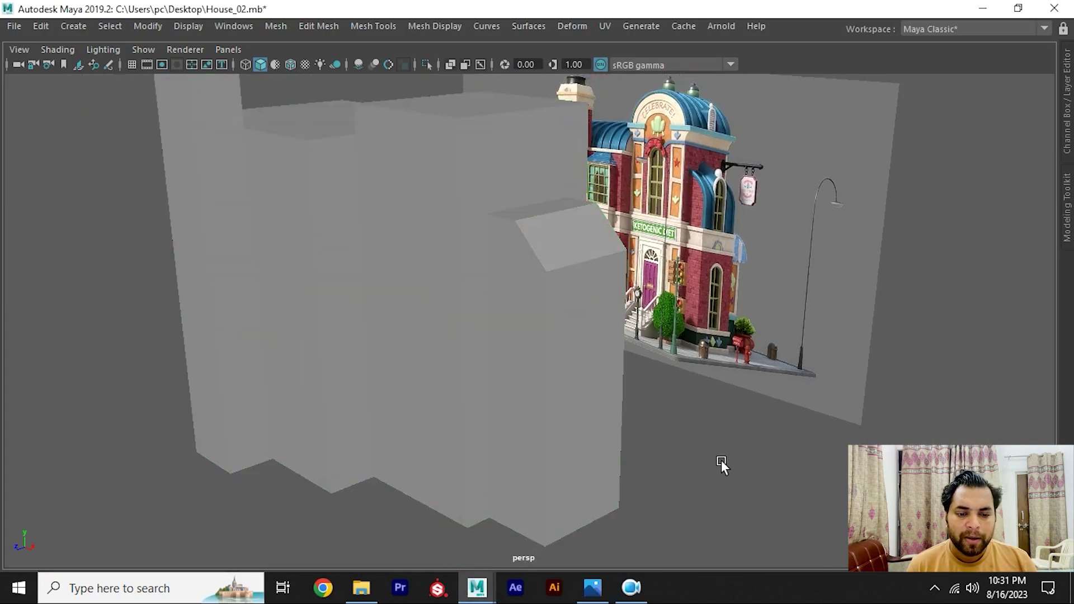
pyautogui.moveTo(365, 234)
pyautogui.keyDown('alt'); pyautogui.mouseDown()
pyautogui.moveTo(308, 224)
pyautogui.moveTo(330, 221)
pyautogui.moveTo(271, 90)
pyautogui.mouseUp(); pyautogui.keyUp('alt')
pyautogui.click(136, 27)
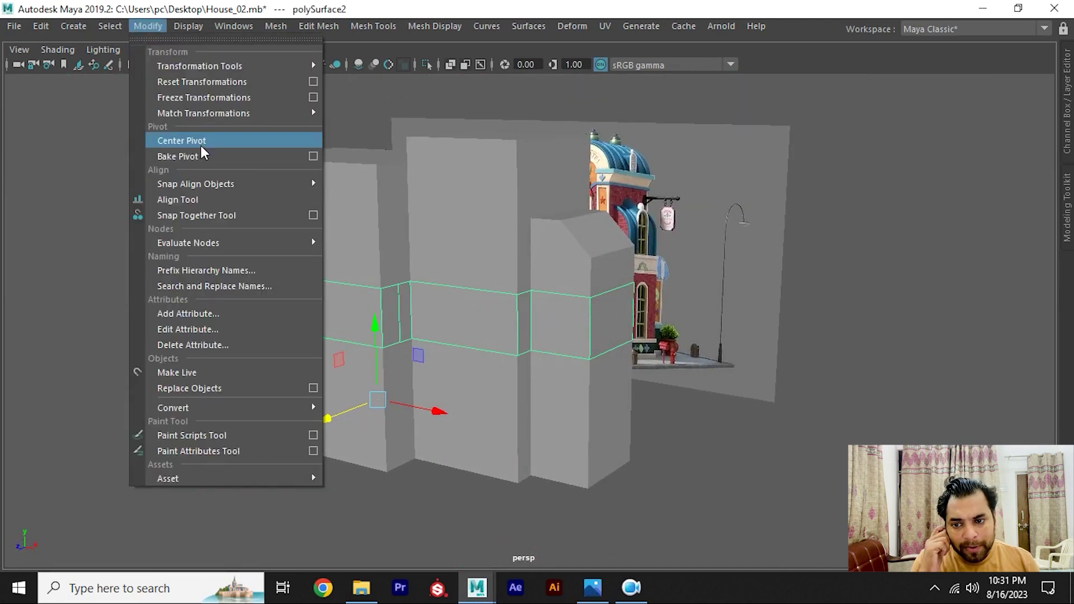
pyautogui.click(204, 142)
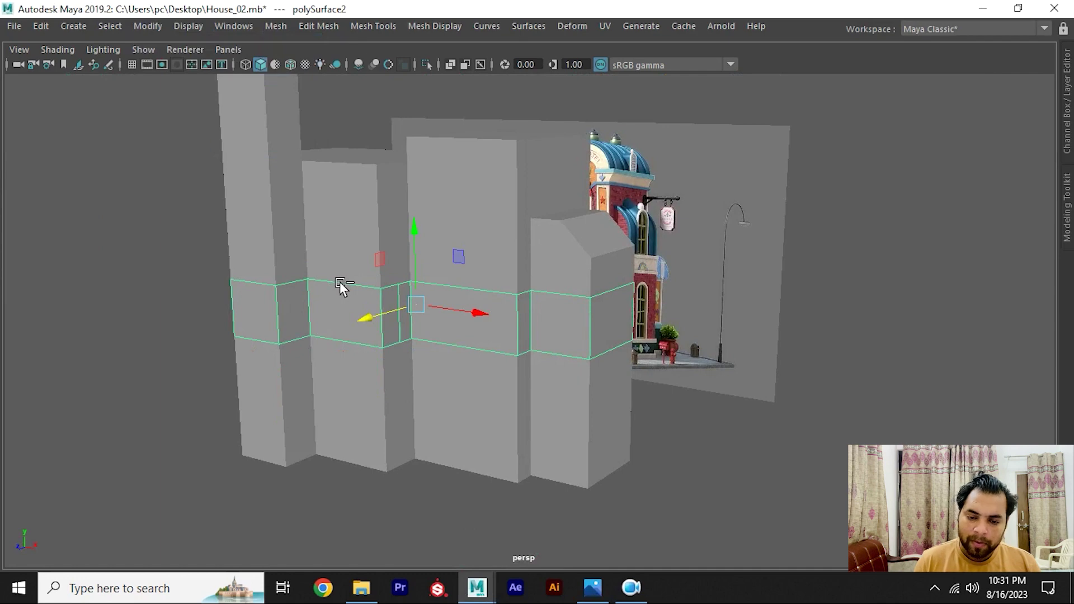
# Step: Isolate the band object alone in the viewport
pyautogui.hotkey('ctrl', 'e')
pyautogui.press('F8')
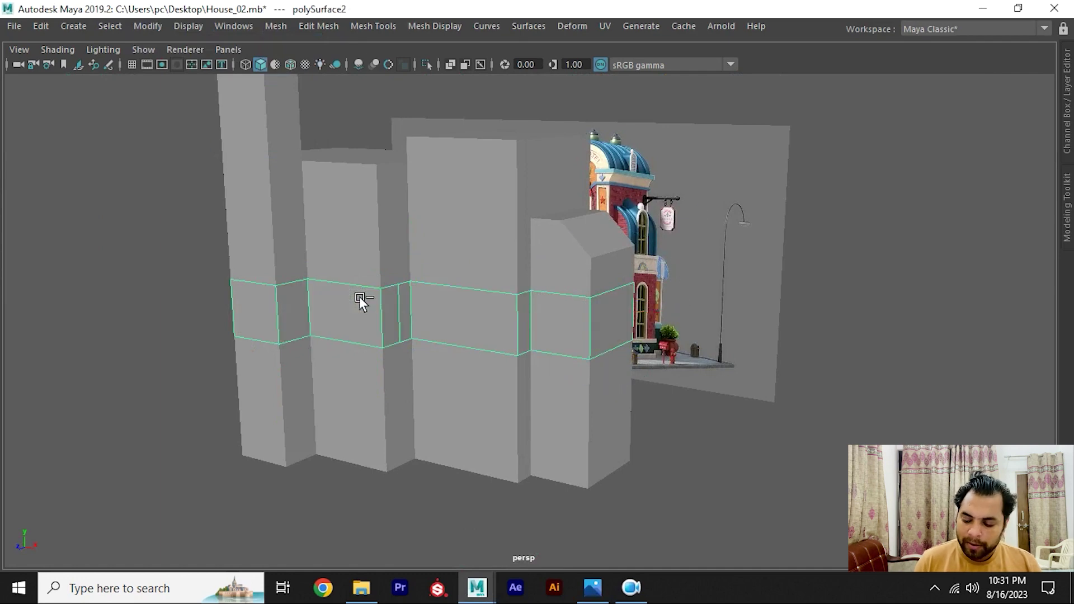
pyautogui.hotkey('ctrl', '1')
pyautogui.moveTo(512, 325)
pyautogui.keyDown('alt'); pyautogui.mouseDown()
pyautogui.moveTo(489, 294)
pyautogui.moveTo(525, 283)
pyautogui.moveTo(532, 232)
pyautogui.mouseUp(); pyautogui.keyUp('alt')
pyautogui.hotkey('alt', 'Tab')
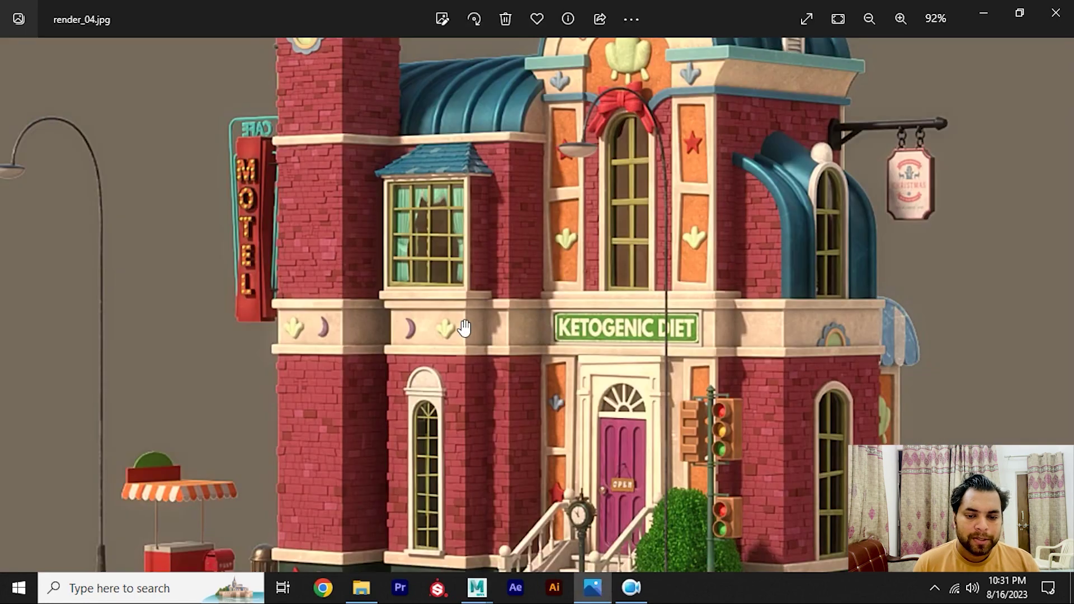
# Step: Insert a horizontal edge loop around the isolated band
pyautogui.hotkey('alt', 'Tab')
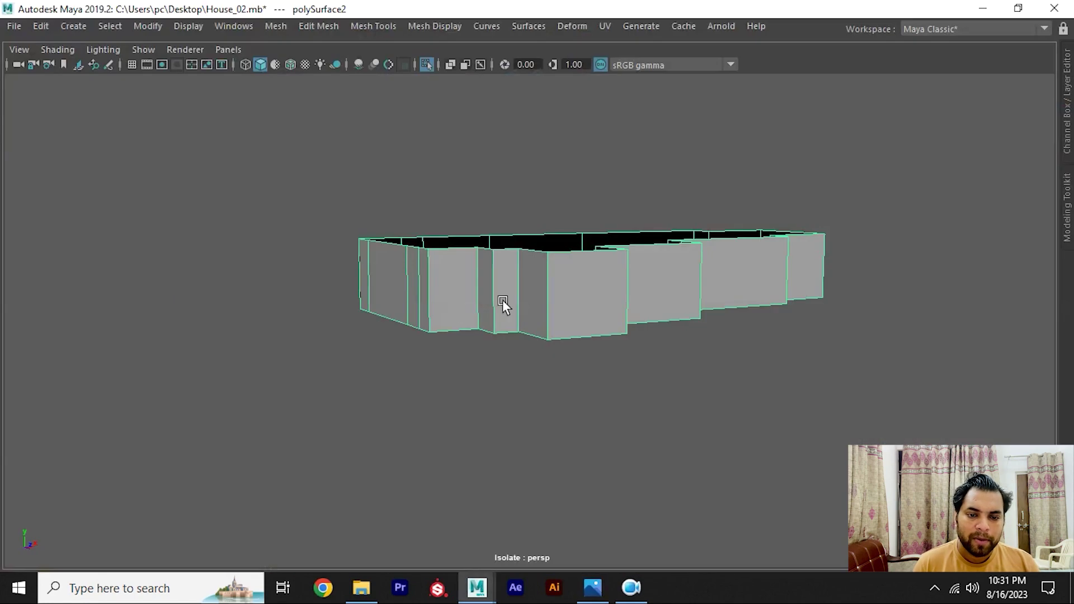
pyautogui.keyDown('alt'); pyautogui.moveTo(503, 305); pyautogui.dragTo(525, 295); pyautogui.keyUp('alt')
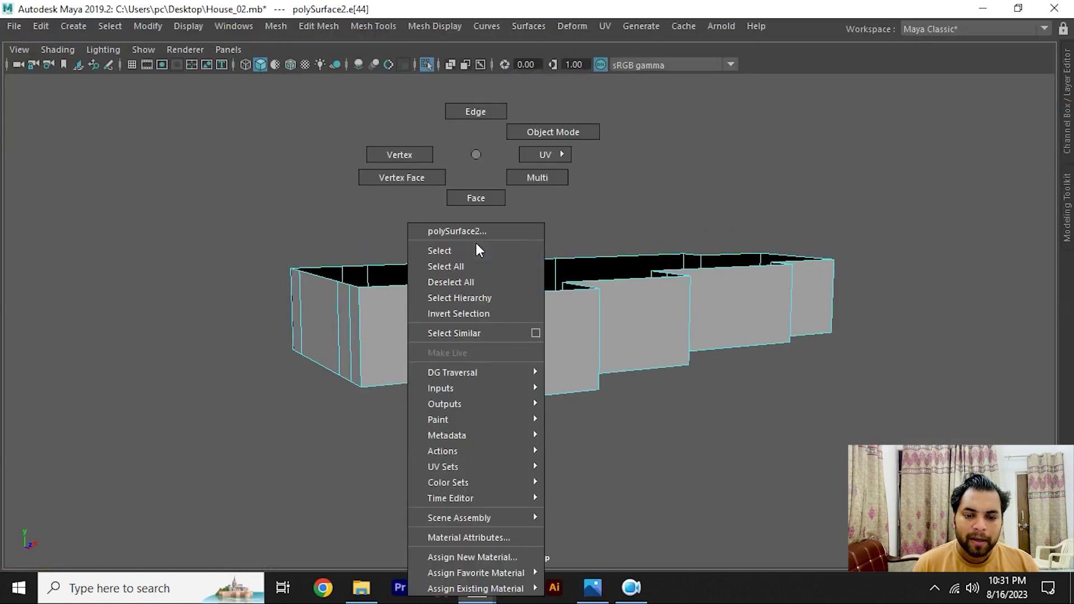
pyautogui.moveTo(475, 242); pyautogui.dragTo(475, 197, button='right')
pyautogui.keyDown('alt'); pyautogui.moveTo(483, 274); pyautogui.dragTo(509, 263); pyautogui.keyUp('alt')
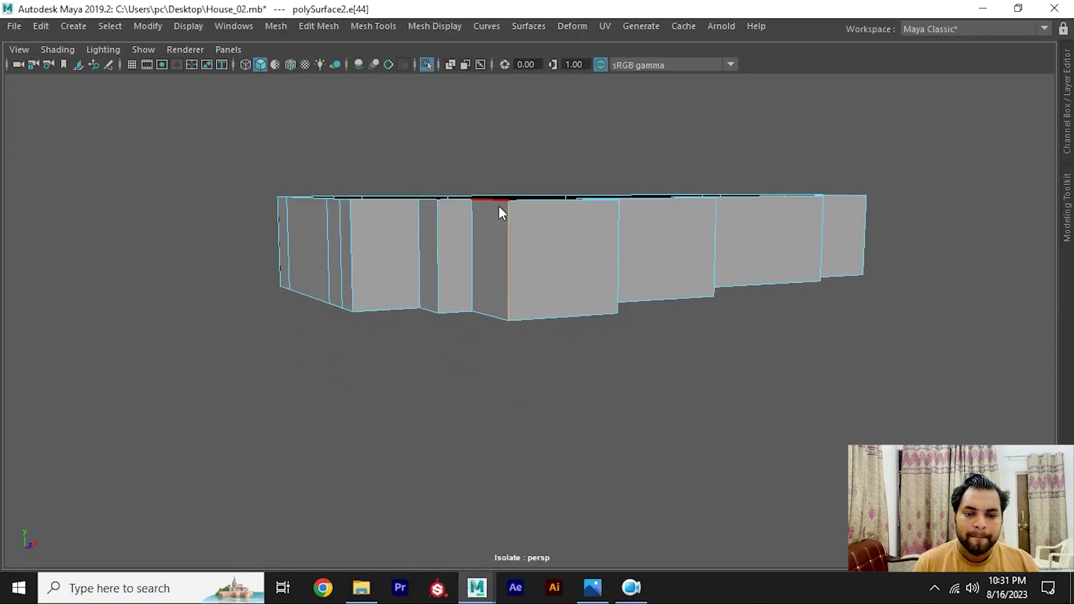
pyautogui.keyDown('shift'); pyautogui.moveTo(499, 209); pyautogui.dragTo(394, 238, button='right'); pyautogui.keyUp('shift')
pyautogui.press('w')
# Step: Bevel the new edge loop into two loops with Fraction 0.75
pyautogui.keyDown('shift'); pyautogui.moveTo(532, 260); pyautogui.dragTo(618, 220, button='right'); pyautogui.keyUp('shift')
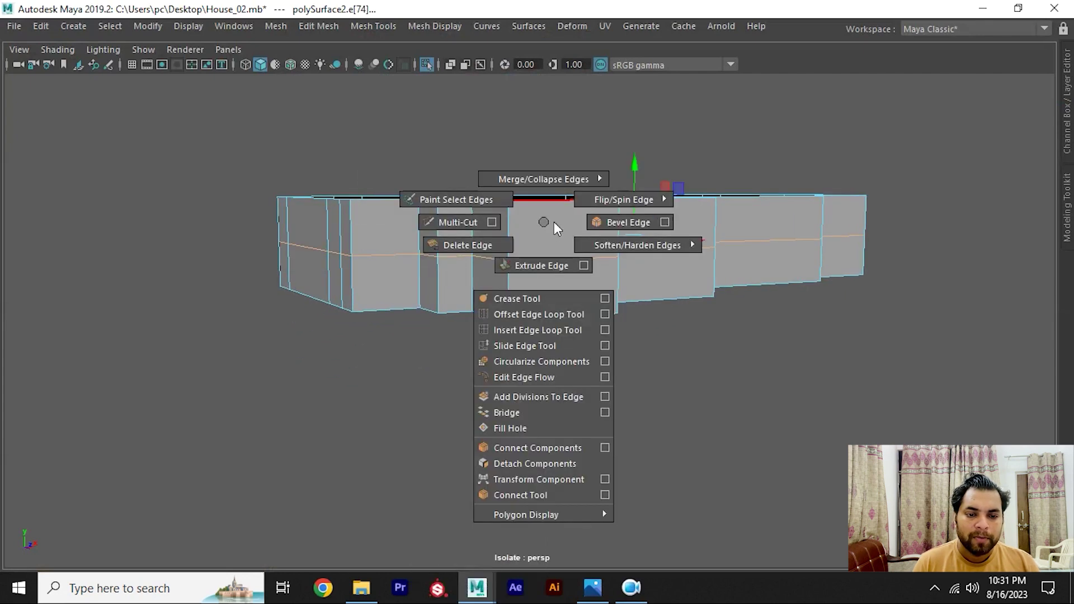
pyautogui.keyDown('alt'); pyautogui.moveTo(545, 230); pyautogui.dragTo(517, 252); pyautogui.keyUp('alt')
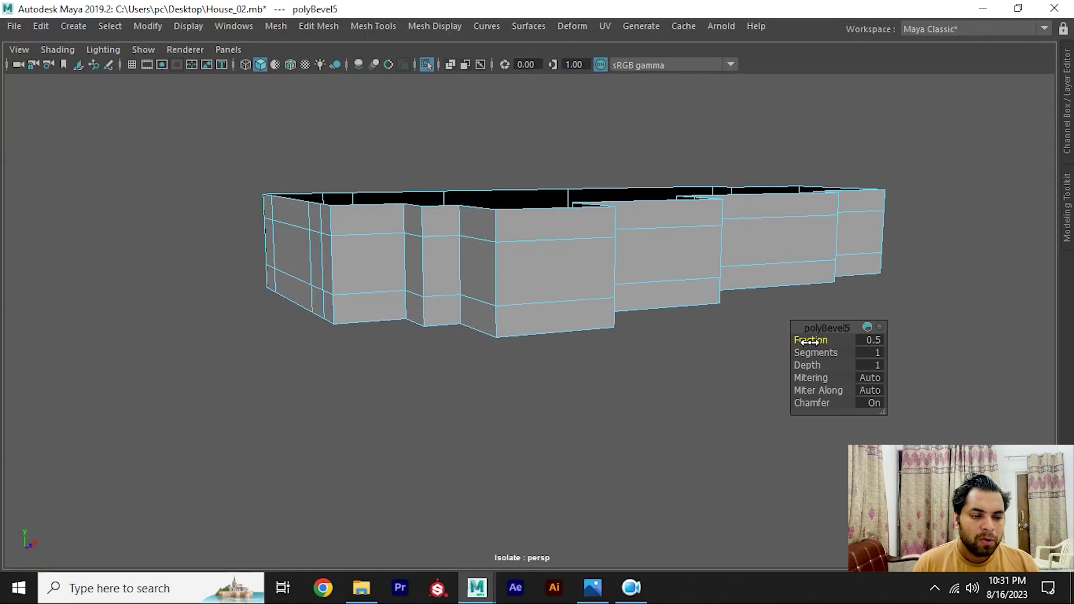
pyautogui.moveTo(810, 342); pyautogui.dragTo(817, 342)
pyautogui.click(871, 338)
pyautogui.write('0.1')
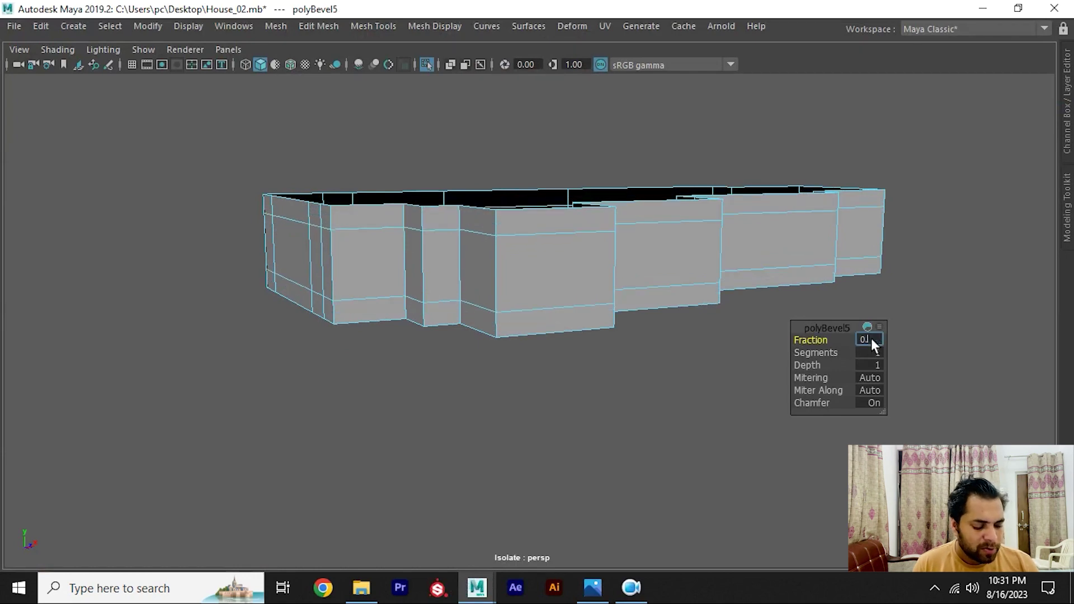
pyautogui.press('Return')
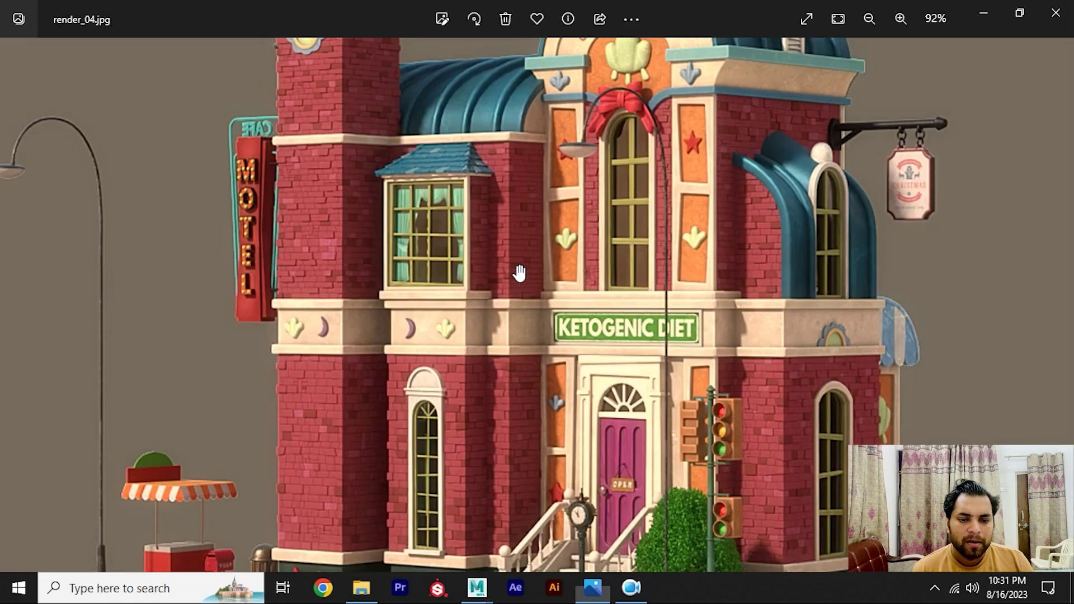
pyautogui.hotkey('alt', 'Tab')
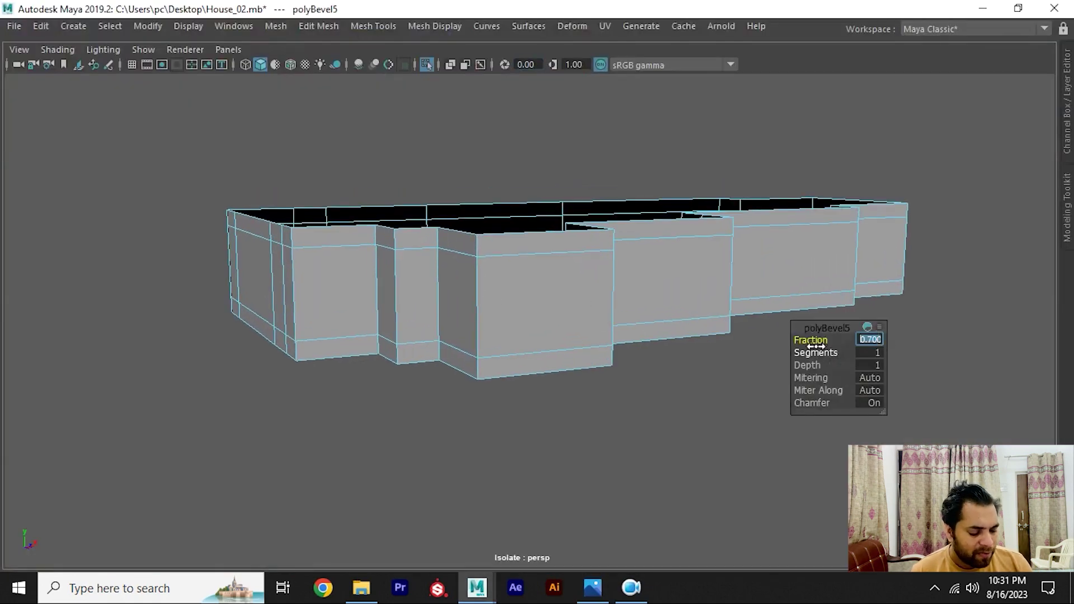
pyautogui.write('5')
pyautogui.press('Return')
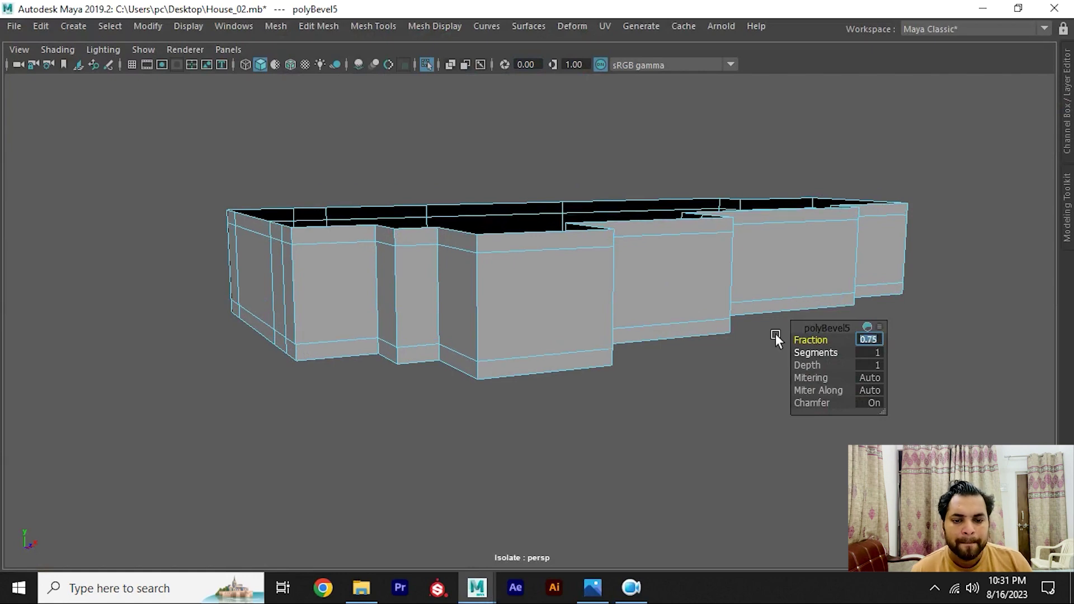
pyautogui.scroll(2, 520, 258)
pyautogui.moveTo(477, 108); pyautogui.dragTo(474, 149, button='right')
# Step: Select the band's top and bottom face loops and extrude them
pyautogui.click(548, 240)
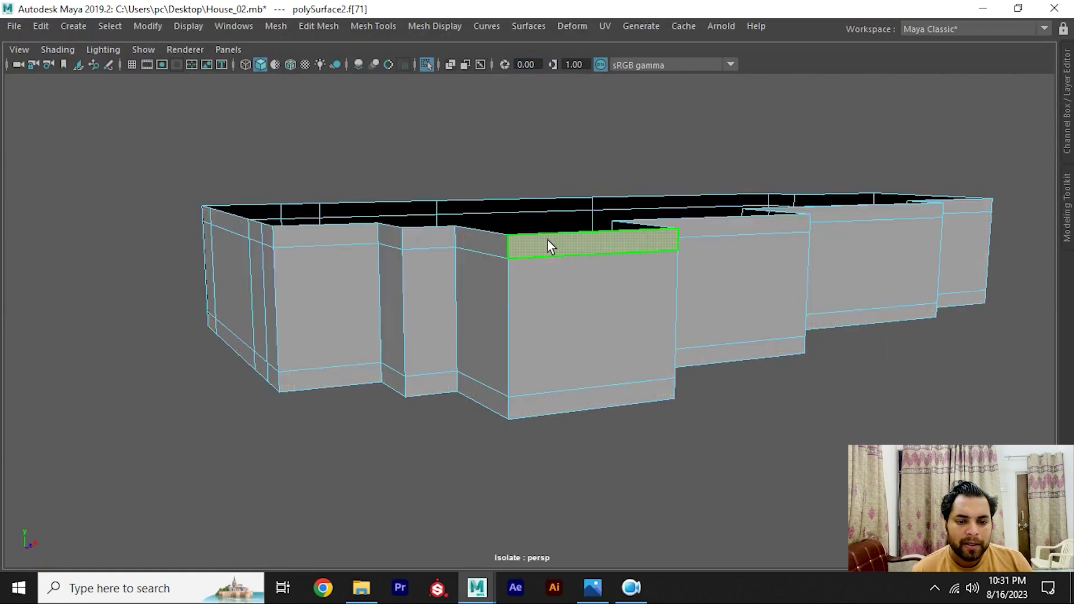
pyautogui.doubleClick(475, 241)
pyautogui.keyDown('shift'); pyautogui.click(512, 404); pyautogui.keyUp('shift')
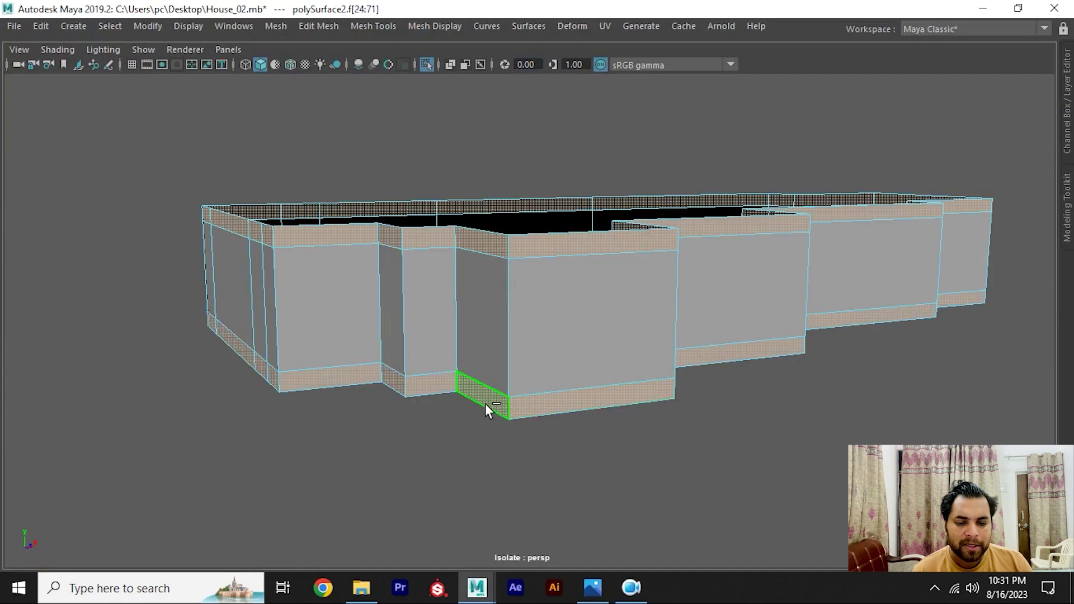
pyautogui.keyDown('alt'); pyautogui.moveTo(826, 297); pyautogui.dragTo(727, 268); pyautogui.keyUp('alt')
pyautogui.keyDown('shift'); pyautogui.moveTo(683, 247); pyautogui.dragTo(679, 275, button='right'); pyautogui.keyUp('shift')
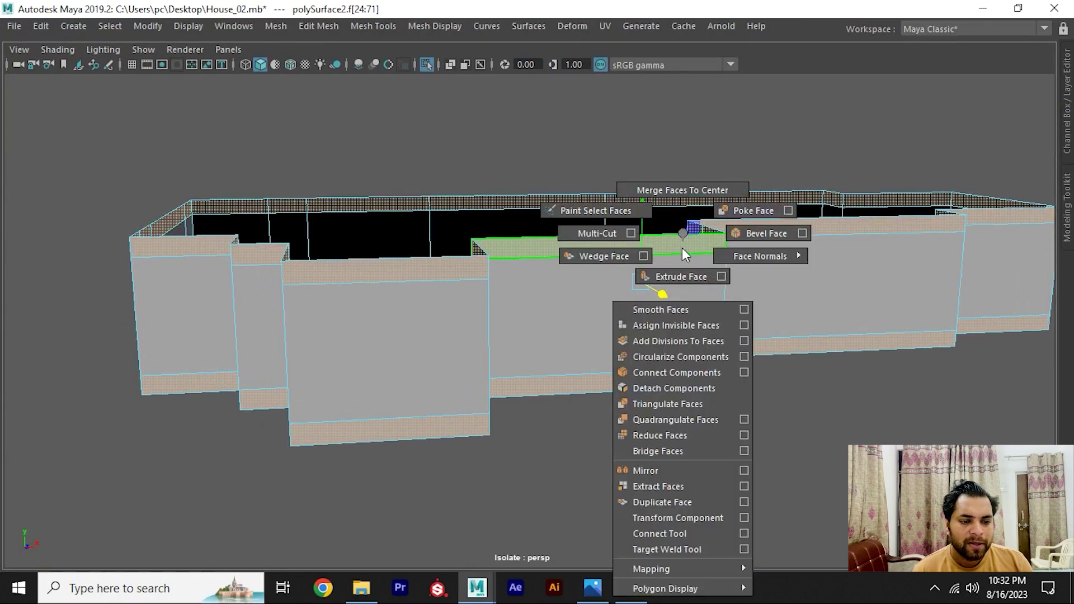
# Step: Push the extruded ledge faces out 0.712 and compare with the reference render
pyautogui.moveTo(614, 277)
pyautogui.keyDown('alt'); pyautogui.mouseDown()
pyautogui.moveTo(656, 270)
pyautogui.moveTo(480, 271)
pyautogui.moveTo(364, 287)
pyautogui.mouseUp(); pyautogui.keyUp('alt')
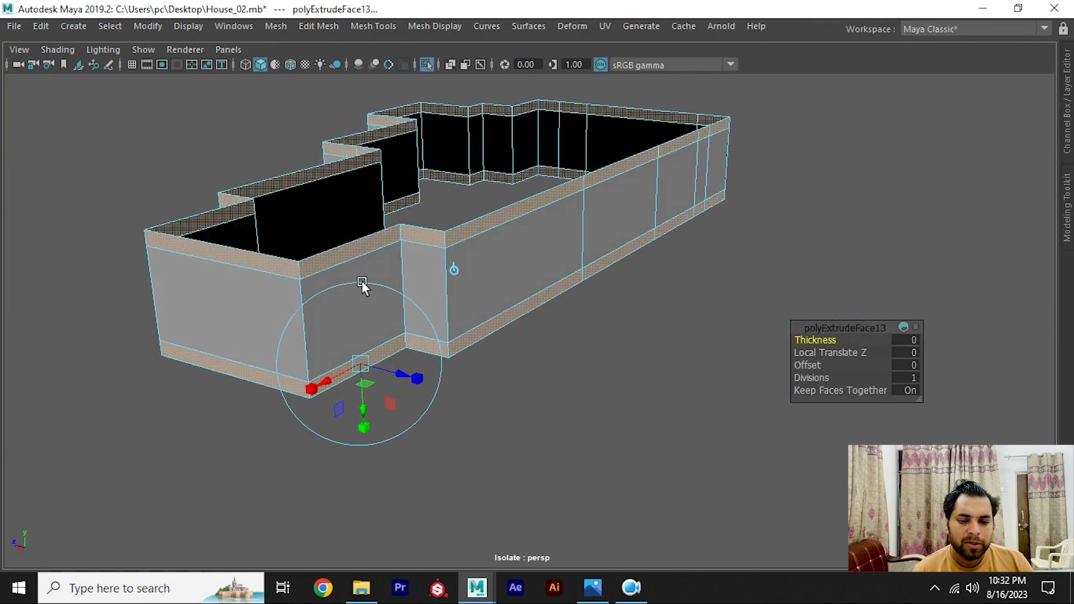
pyautogui.moveTo(364, 287)
pyautogui.keyDown('alt'); pyautogui.mouseDown(button='right')
pyautogui.moveTo(505, 400)
pyautogui.moveTo(418, 391)
pyautogui.mouseUp(button='right'); pyautogui.keyUp('alt')
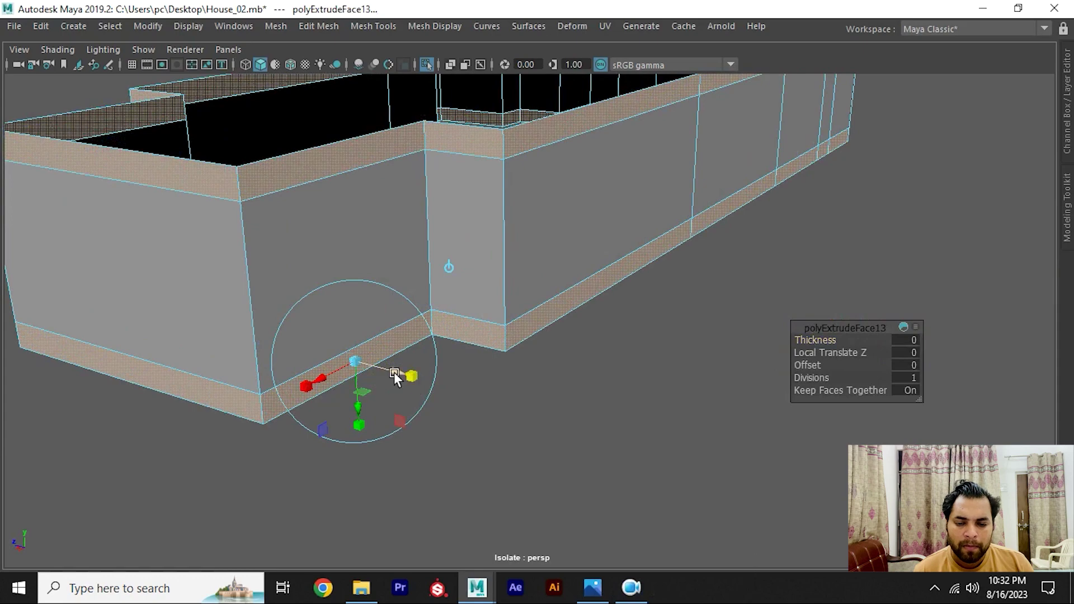
pyautogui.moveTo(394, 371); pyautogui.dragTo(418, 386)
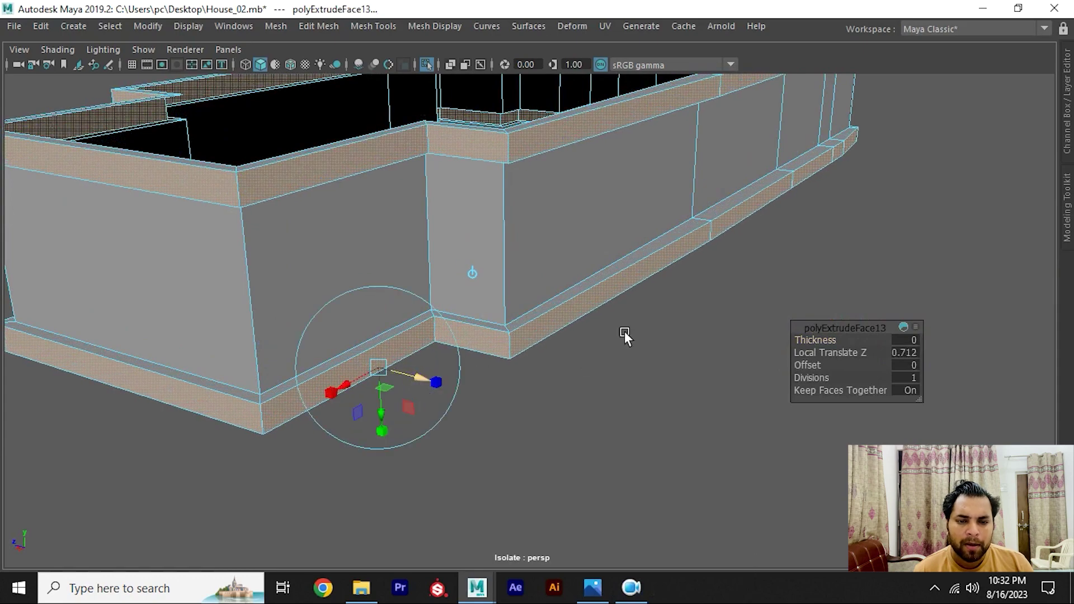
pyautogui.moveTo(624, 331)
pyautogui.keyDown('alt'); pyautogui.mouseDown()
pyautogui.moveTo(549, 278)
pyautogui.moveTo(566, 281)
pyautogui.moveTo(446, 271)
pyautogui.moveTo(477, 291)
pyautogui.moveTo(534, 288)
pyautogui.mouseUp(); pyautogui.keyUp('alt')
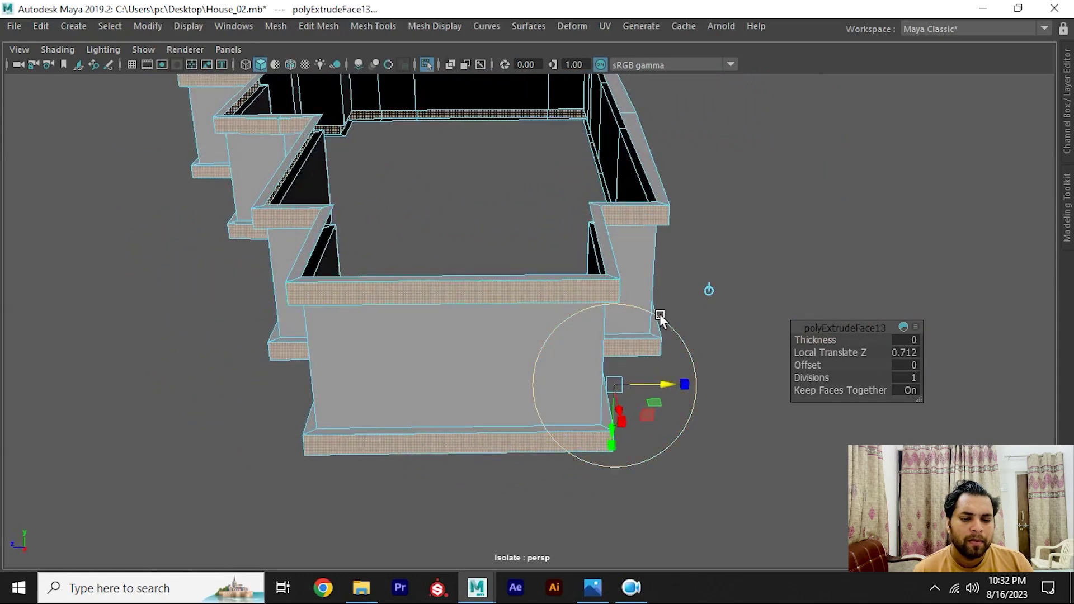
pyautogui.click(599, 599)
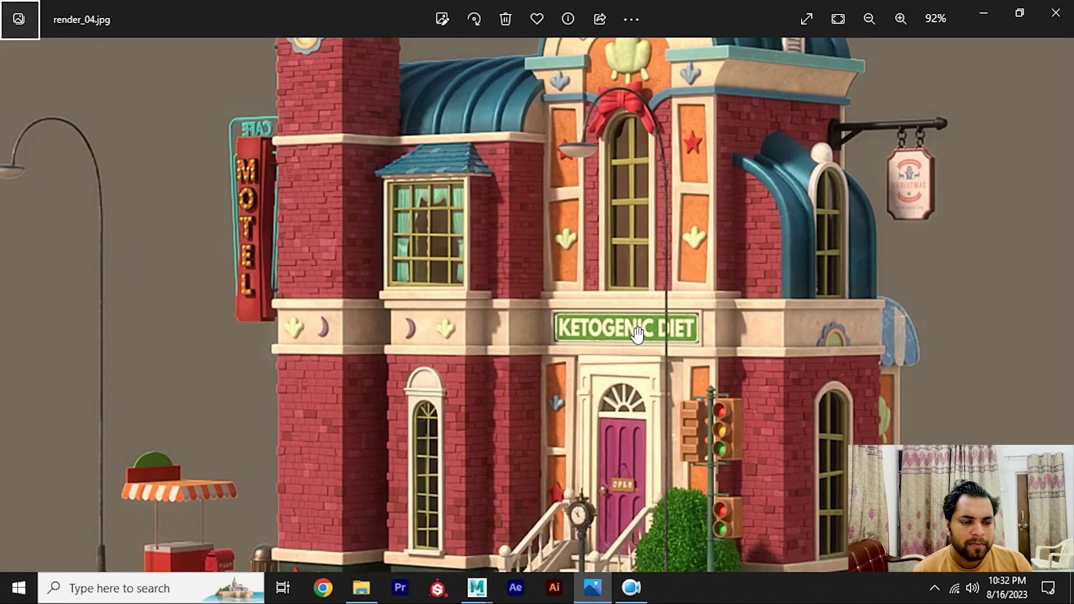
# Step: Exit isolation to show all the building geometry from the front
pyautogui.hotkey('alt', 'Tab')
pyautogui.press('F8')
pyautogui.click(751, 128)
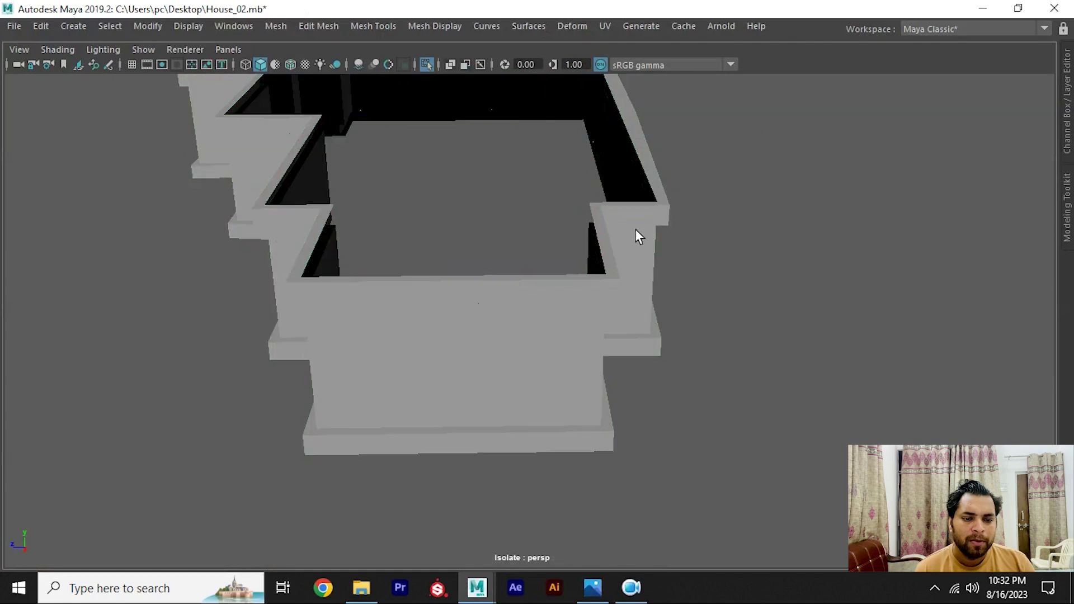
pyautogui.click(635, 230)
pyautogui.hotkey('ctrl', '1')
pyautogui.keyDown('alt'); pyautogui.moveTo(635, 229); pyautogui.dragTo(408, 232, button='right'); pyautogui.keyUp('alt')
pyautogui.moveTo(408, 233)
pyautogui.keyDown('alt'); pyautogui.mouseDown()
pyautogui.moveTo(604, 220)
pyautogui.moveTo(927, 260)
pyautogui.moveTo(745, 225)
pyautogui.moveTo(652, 252)
pyautogui.mouseUp(); pyautogui.keyUp('alt')
pyautogui.keyDown('alt'); pyautogui.moveTo(589, 297); pyautogui.dragTo(585, 270); pyautogui.keyUp('alt')
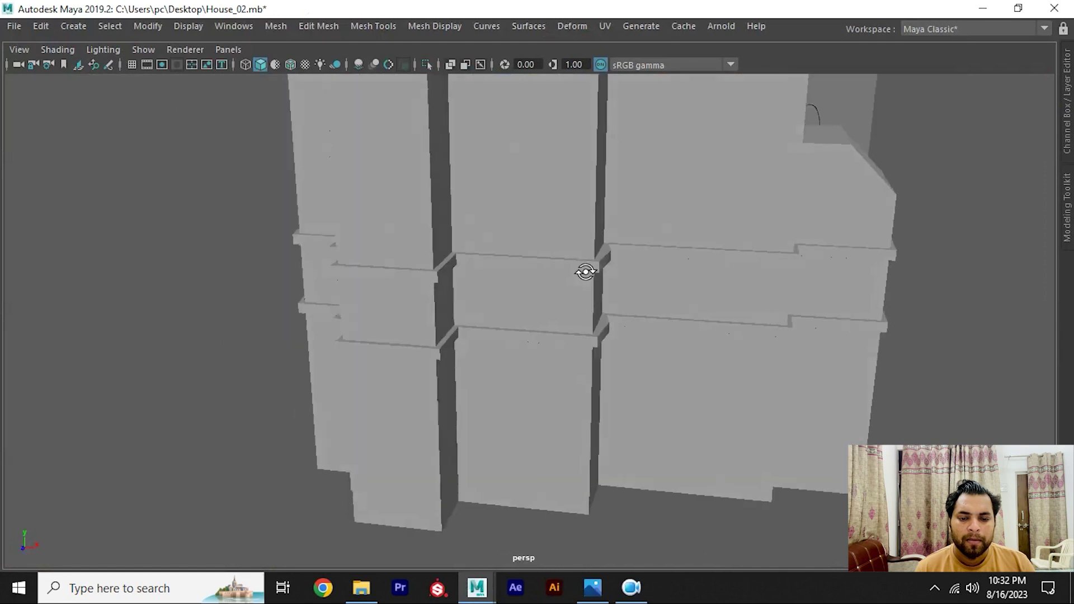
# Step: Zoom the reference render onto the ledge bands, then select the wall mesh in Maya
pyautogui.click(593, 588)
pyautogui.scroll(3, 618, 320)
pyautogui.scroll(1, 426, 360)
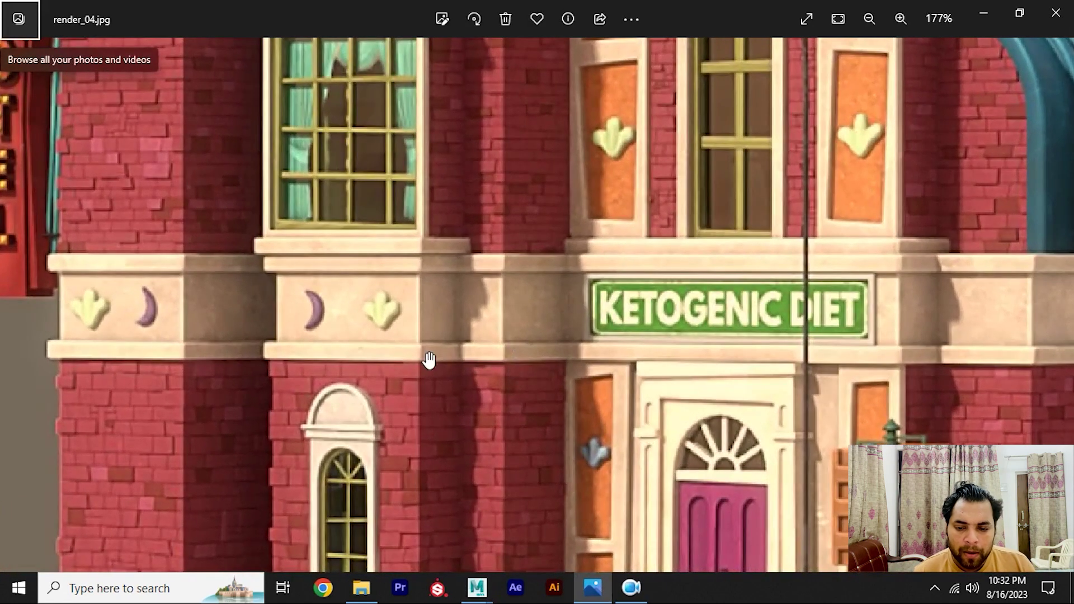
pyautogui.moveTo(427, 360); pyautogui.dragTo(443, 356)
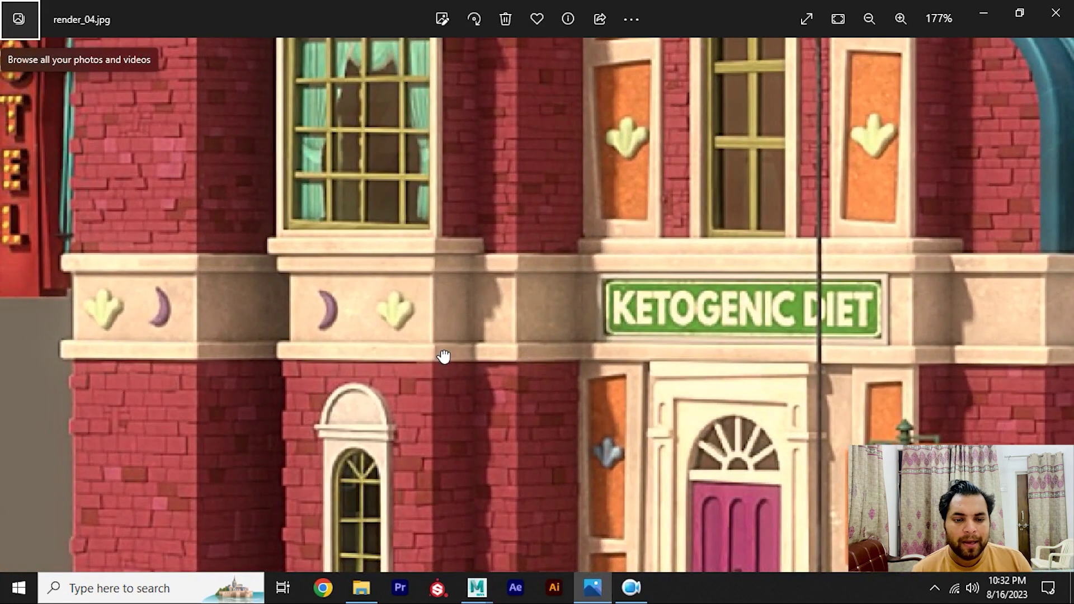
pyautogui.hotkey('alt', 'Tab')
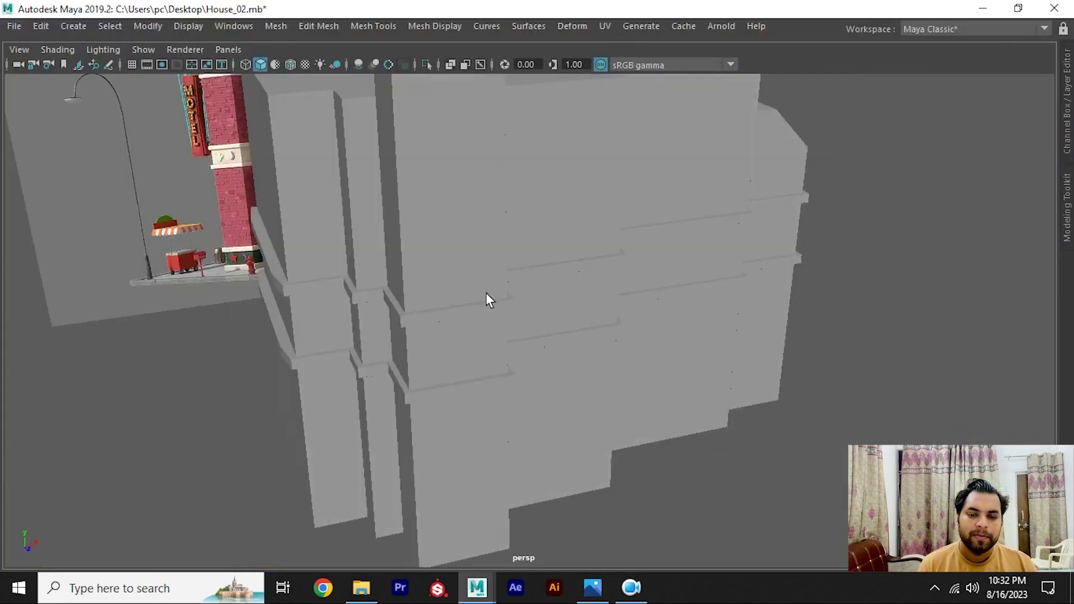
pyautogui.click(487, 314)
# Step: Isolate and frame the wall mesh
pyautogui.hotkey('ctrl', '1')
pyautogui.press('f')
pyautogui.moveTo(467, 317)
pyautogui.keyDown('alt'); pyautogui.mouseDown()
pyautogui.moveTo(530, 324)
pyautogui.moveTo(548, 309)
pyautogui.moveTo(638, 305)
pyautogui.moveTo(568, 307)
pyautogui.mouseUp(); pyautogui.keyUp('alt')
pyautogui.keyDown('alt'); pyautogui.moveTo(569, 307); pyautogui.dragTo(547, 356, button='right'); pyautogui.keyUp('alt')
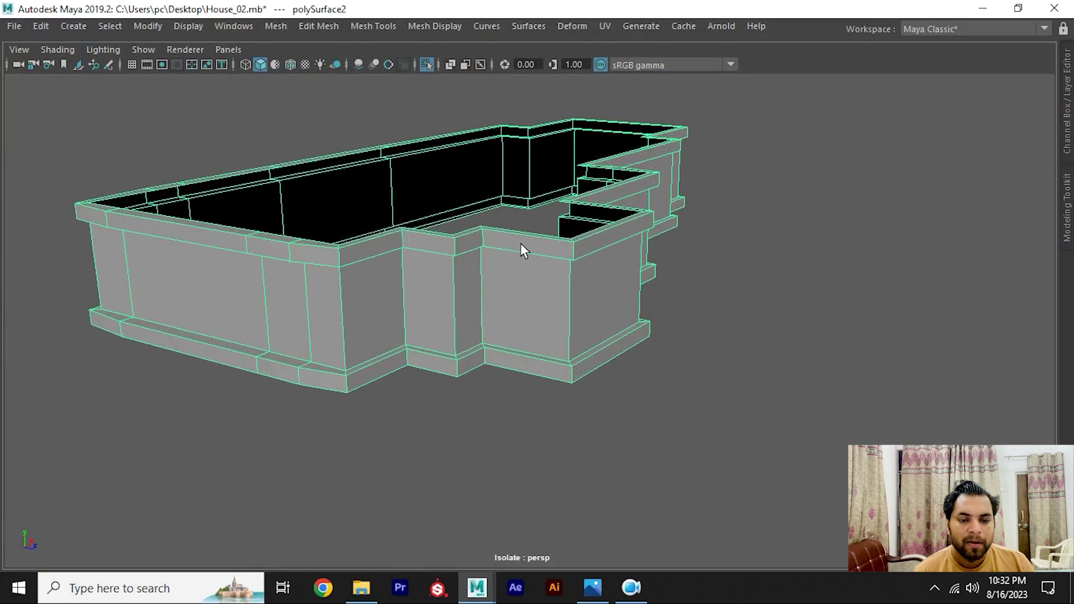
# Step: Extrude the wall faces, testing thickness values of 0.15 and 0.1
pyautogui.keyDown('shift'); pyautogui.moveTo(522, 243); pyautogui.dragTo(443, 178, button='right'); pyautogui.keyUp('shift')
pyautogui.moveTo(506, 270)
pyautogui.keyDown('alt'); pyautogui.mouseDown()
pyautogui.moveTo(475, 292)
pyautogui.moveTo(466, 340)
pyautogui.mouseUp(); pyautogui.keyUp('alt')
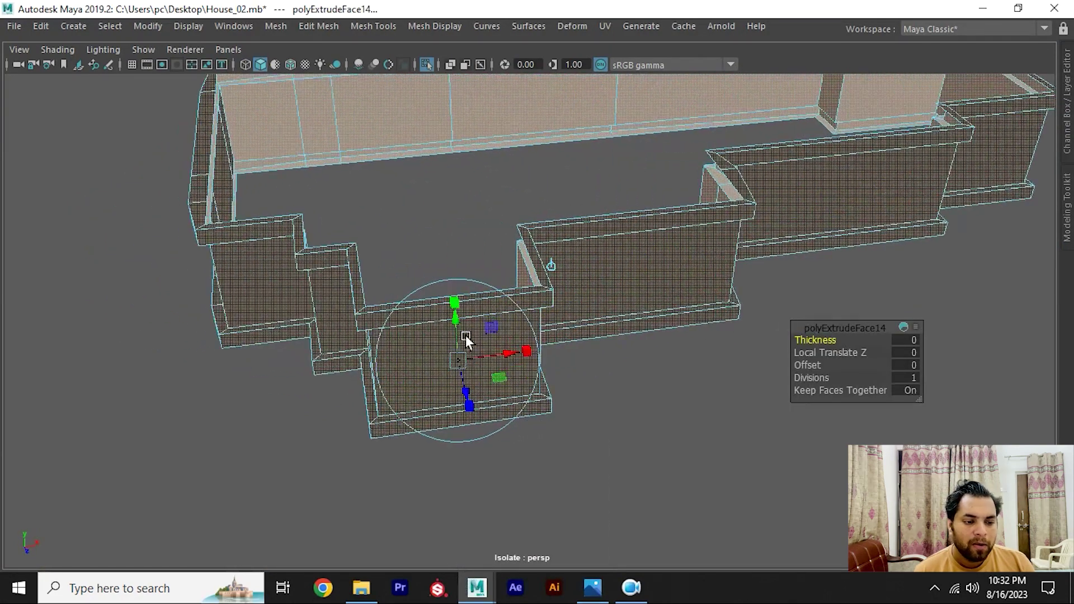
pyautogui.click(914, 339)
pyautogui.write('0.15')
pyautogui.press('Return')
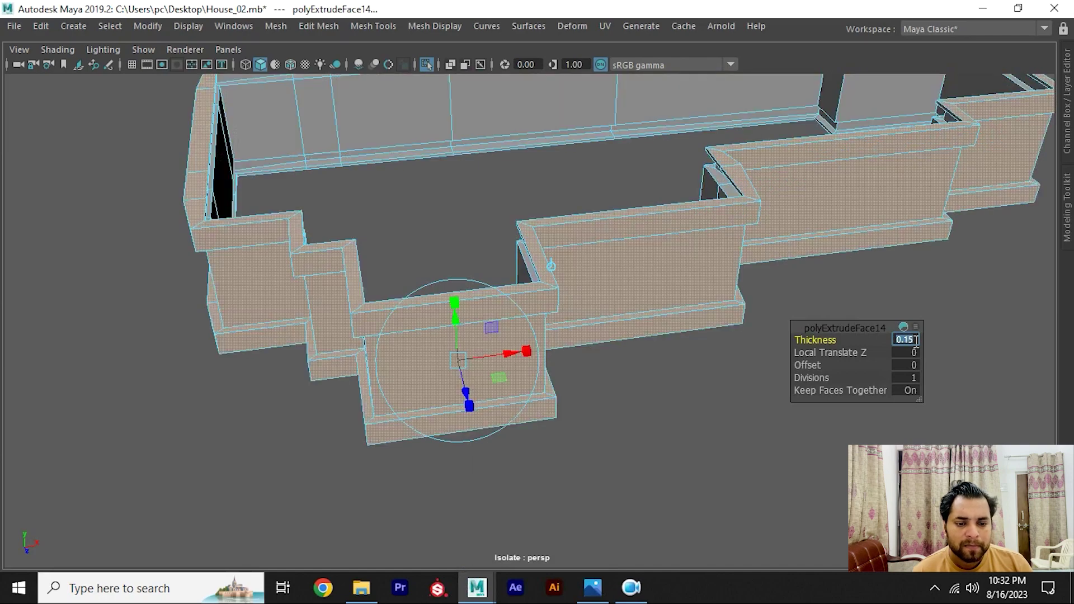
pyautogui.moveTo(755, 273)
pyautogui.keyDown('alt'); pyautogui.mouseDown()
pyautogui.moveTo(820, 267)
pyautogui.moveTo(738, 251)
pyautogui.moveTo(561, 288)
pyautogui.moveTo(605, 245)
pyautogui.moveTo(513, 245)
pyautogui.moveTo(489, 259)
pyautogui.moveTo(523, 291)
pyautogui.moveTo(955, 351)
pyautogui.mouseUp(); pyautogui.keyUp('alt')
pyautogui.click(914, 338)
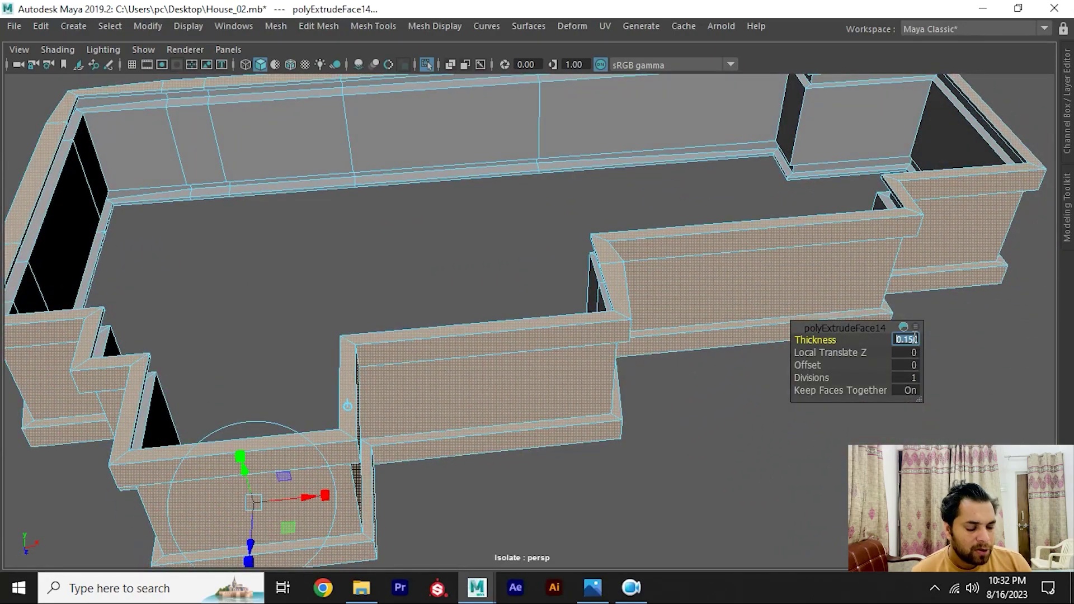
pyautogui.write('0.1')
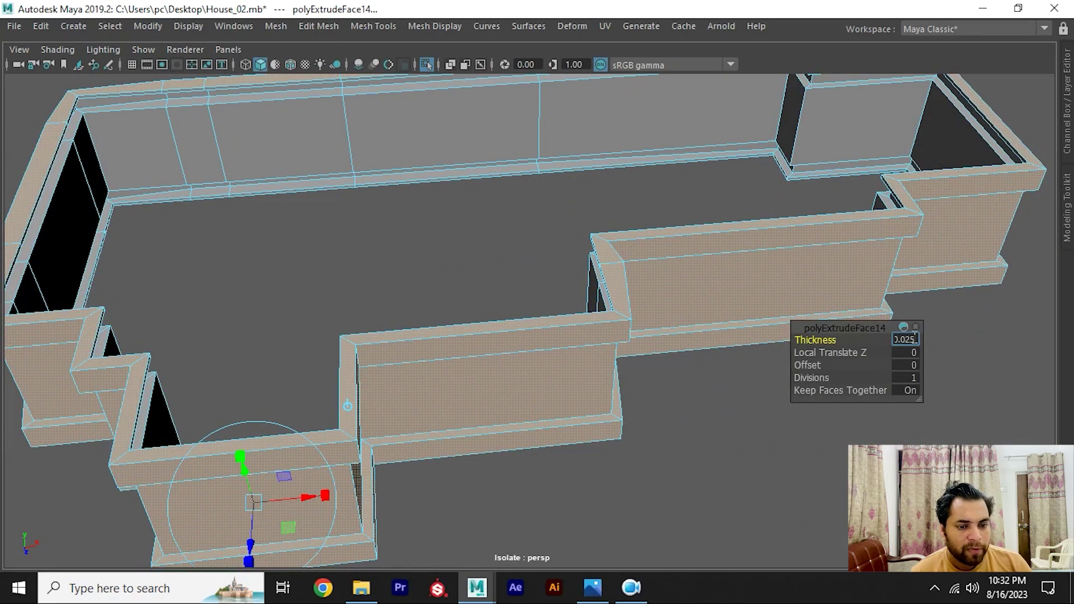
pyautogui.press('Return')
# Step: Undo the thickness extrusions back to the polyBevel5 state
pyautogui.moveTo(760, 277)
pyautogui.keyDown('alt'); pyautogui.mouseDown()
pyautogui.moveTo(699, 243)
pyautogui.moveTo(589, 208)
pyautogui.moveTo(558, 152)
pyautogui.moveTo(567, 178)
pyautogui.mouseUp(); pyautogui.keyUp('alt')
pyautogui.moveTo(498, 286)
pyautogui.keyDown('alt'); pyautogui.mouseDown()
pyautogui.moveTo(559, 343)
pyautogui.moveTo(628, 354)
pyautogui.moveTo(536, 337)
pyautogui.mouseUp(); pyautogui.keyUp('alt')
pyautogui.hotkey('ctrl', 'z')
pyautogui.hotkey('ctrl', 'z')
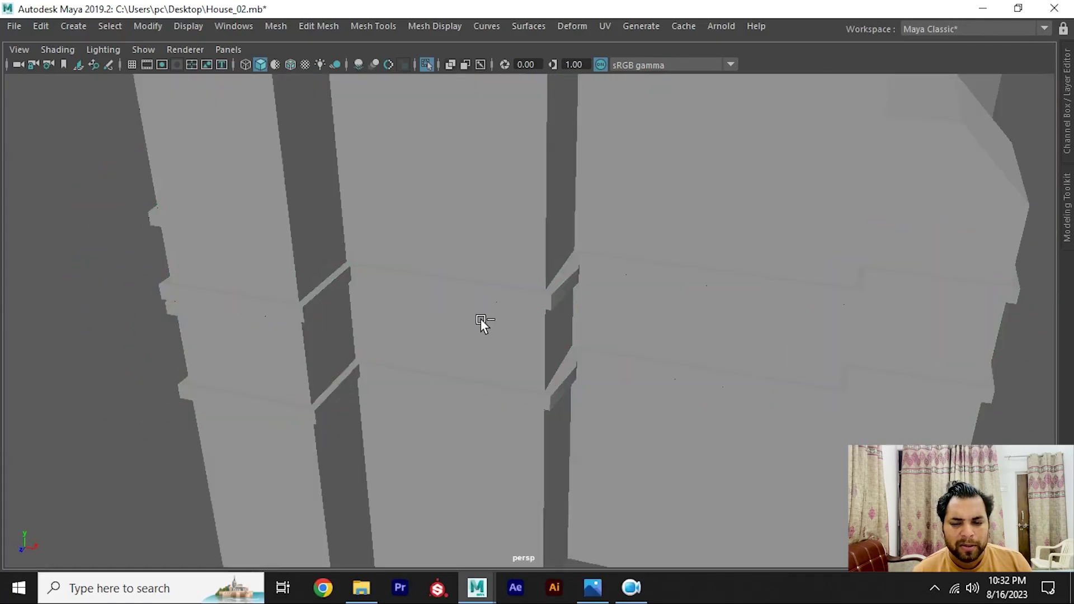
pyautogui.hotkey('ctrl', 'z')
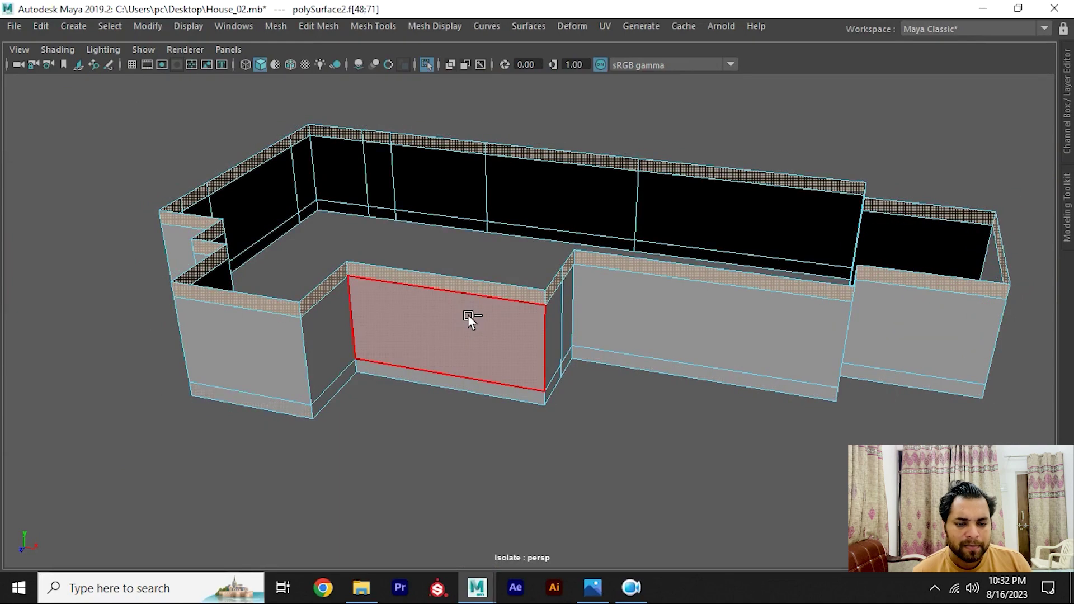
pyautogui.hotkey('ctrl', 'z')
pyautogui.hotkey('ctrl', 'z')
# Step: Select the wall faces and extrude them with a thickness of 0.25
pyautogui.moveTo(541, 316)
pyautogui.keyDown('alt'); pyautogui.mouseDown()
pyautogui.moveTo(524, 288)
pyautogui.moveTo(576, 283)
pyautogui.mouseUp(); pyautogui.keyUp('alt')
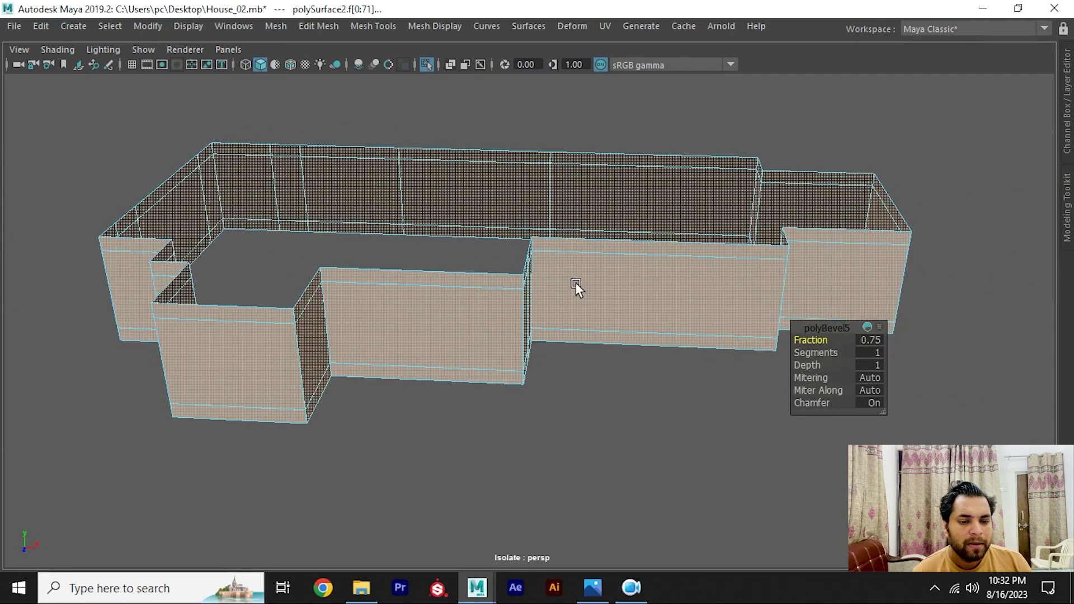
pyautogui.moveTo(590, 161); pyautogui.dragTo(660, 139, button='right')
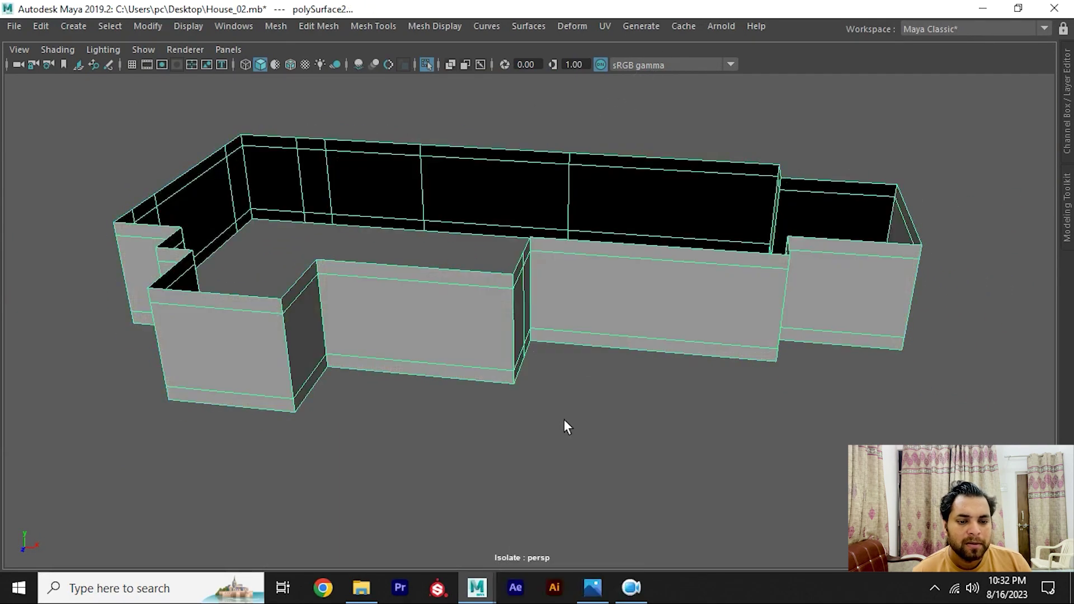
pyautogui.moveTo(564, 418)
pyautogui.keyDown('alt'); pyautogui.mouseDown()
pyautogui.moveTo(462, 301)
pyautogui.moveTo(532, 267)
pyautogui.mouseUp(); pyautogui.keyUp('alt')
pyautogui.moveTo(610, 154); pyautogui.dragTo(613, 281, button='right')
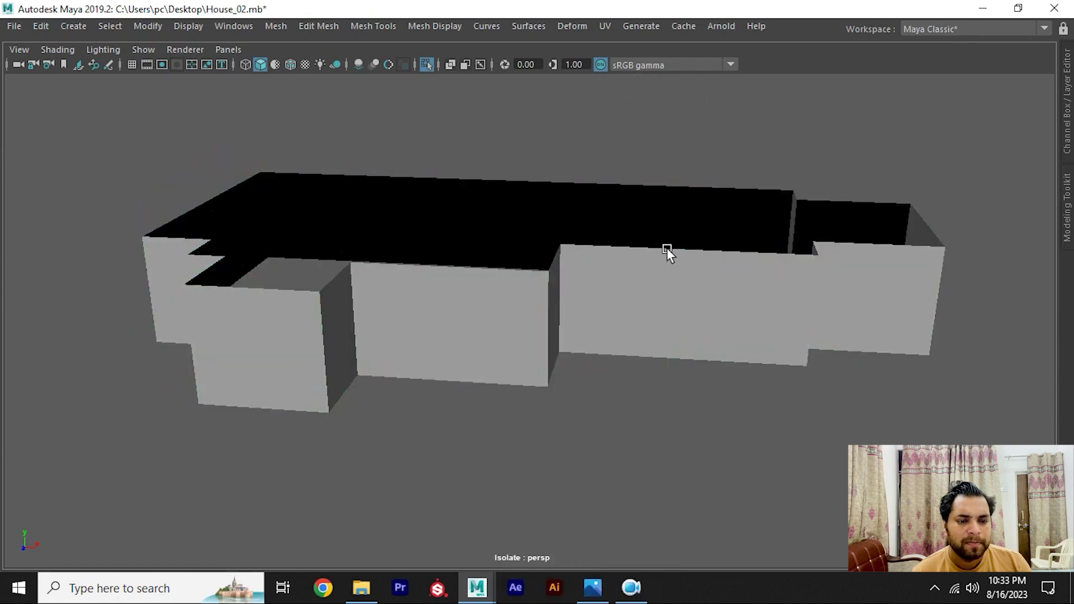
pyautogui.click(566, 254)
pyautogui.keyDown('shift'); pyautogui.moveTo(567, 250); pyautogui.dragTo(562, 243, button='right'); pyautogui.keyUp('shift')
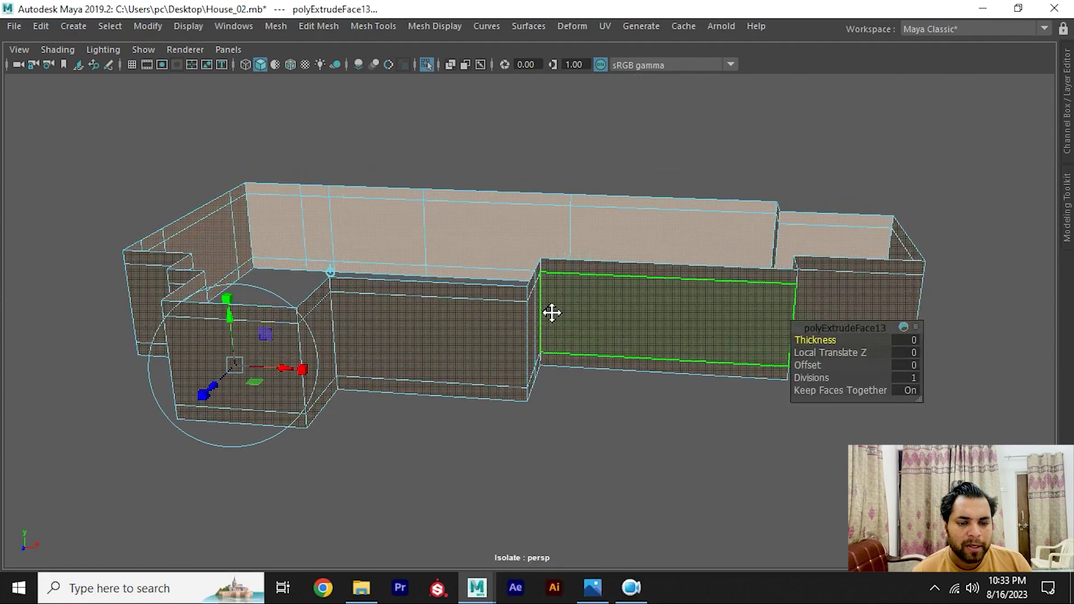
pyautogui.moveTo(551, 313)
pyautogui.keyDown('alt'); pyautogui.mouseDown()
pyautogui.moveTo(496, 341)
pyautogui.moveTo(616, 350)
pyautogui.mouseUp(); pyautogui.keyUp('alt')
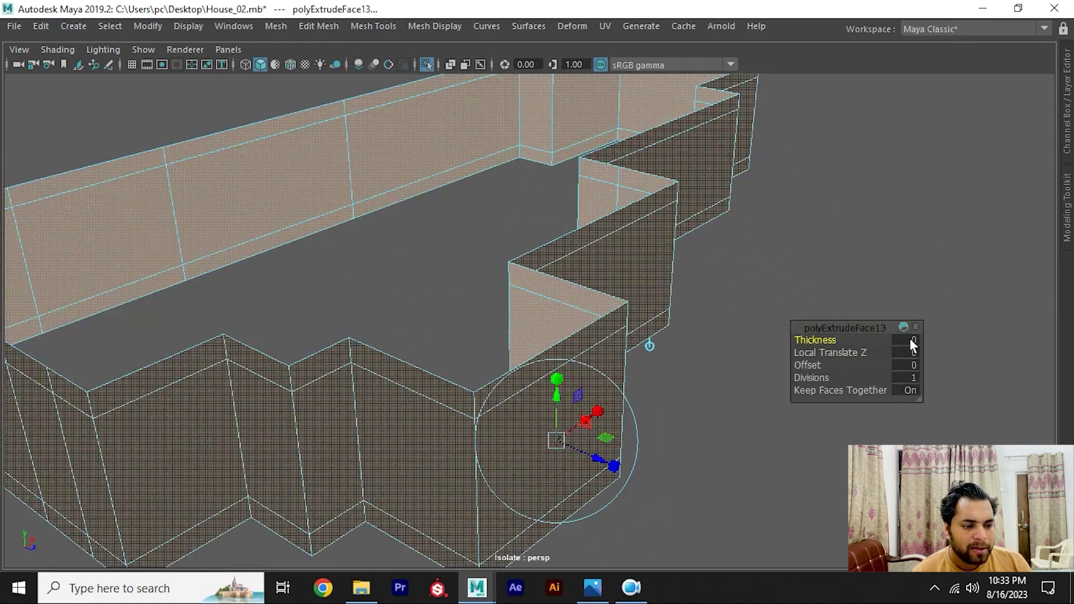
pyautogui.write('.25')
pyautogui.press('Return')
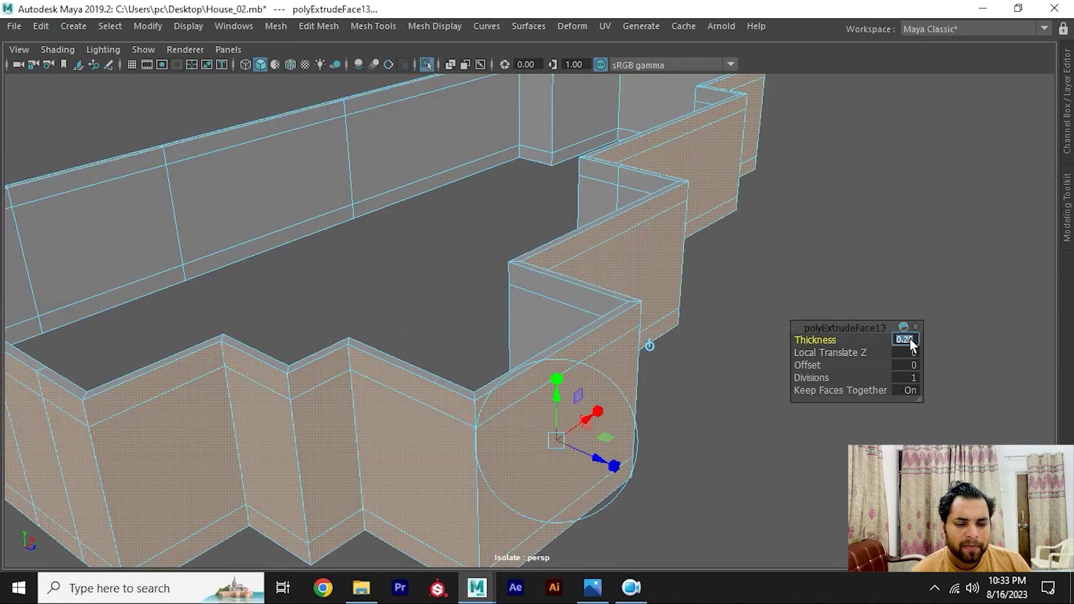
pyautogui.moveTo(700, 336)
pyautogui.keyDown('alt'); pyautogui.mouseDown()
pyautogui.moveTo(495, 327)
pyautogui.moveTo(599, 314)
pyautogui.moveTo(505, 278)
pyautogui.moveTo(580, 280)
pyautogui.mouseUp(); pyautogui.keyUp('alt')
# Step: Inspect the thickened walls and reselect the whole house mesh in Object Mode
pyautogui.click(450, 288)
pyautogui.keyDown('alt'); pyautogui.moveTo(449, 289); pyautogui.dragTo(561, 350, button='right'); pyautogui.keyUp('alt')
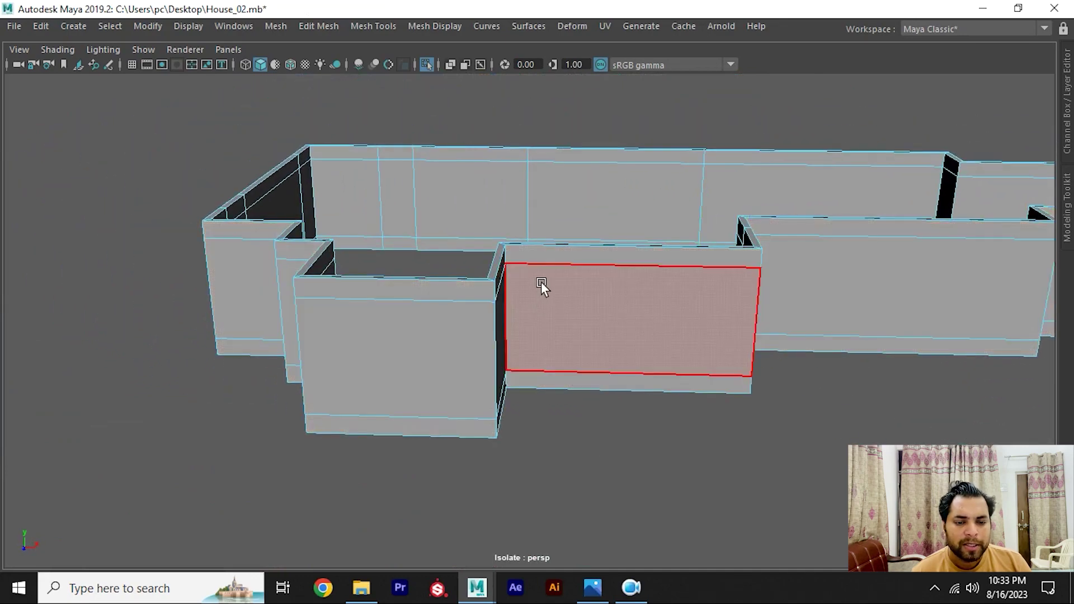
pyautogui.moveTo(567, 267)
pyautogui.keyDown('alt'); pyautogui.mouseDown()
pyautogui.moveTo(487, 289)
pyautogui.moveTo(522, 288)
pyautogui.mouseUp(); pyautogui.keyUp('alt')
pyautogui.moveTo(521, 287); pyautogui.dragTo(634, 90, button='right')
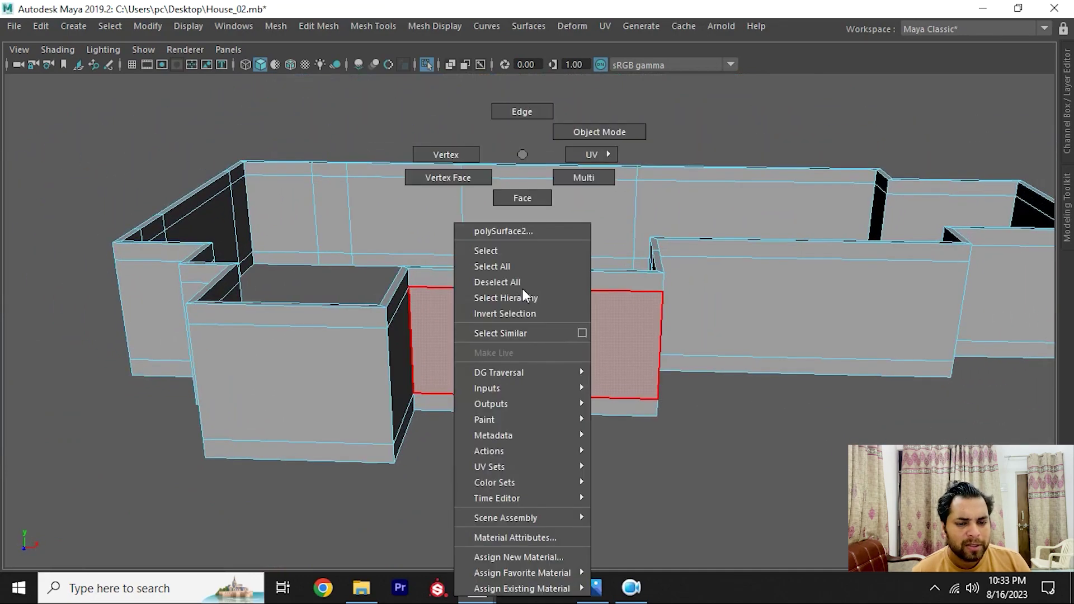
pyautogui.click(616, 221)
pyautogui.keyDown('alt'); pyautogui.moveTo(617, 221); pyautogui.dragTo(548, 210); pyautogui.keyUp('alt')
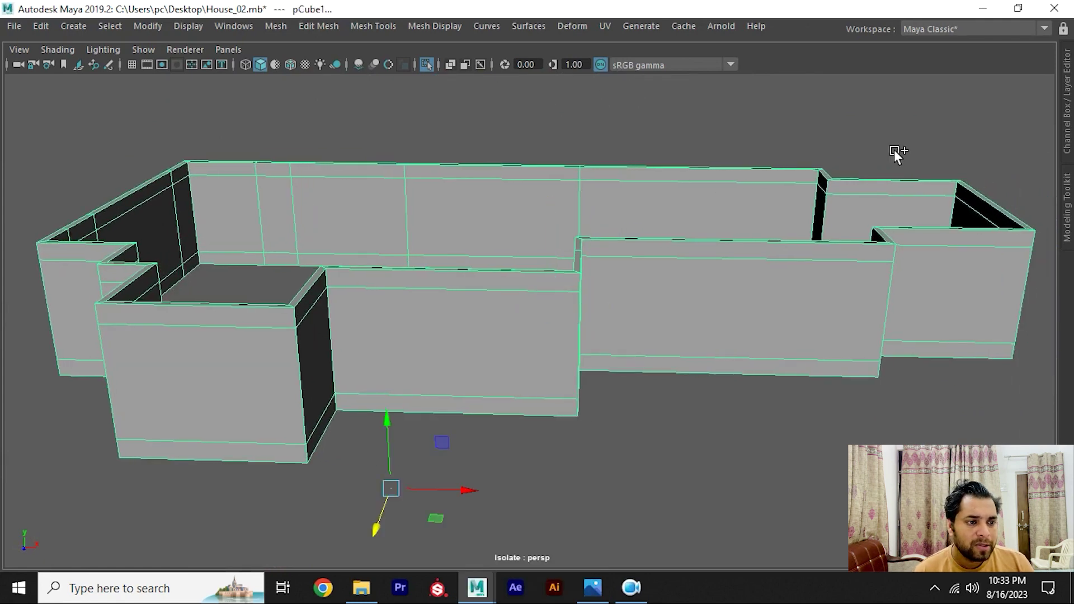
# Step: Check polyExtrudeFace13 in the Attribute Editor: Thickness 0.250, Offset 0
pyautogui.hotkey('ctrl', 'a')
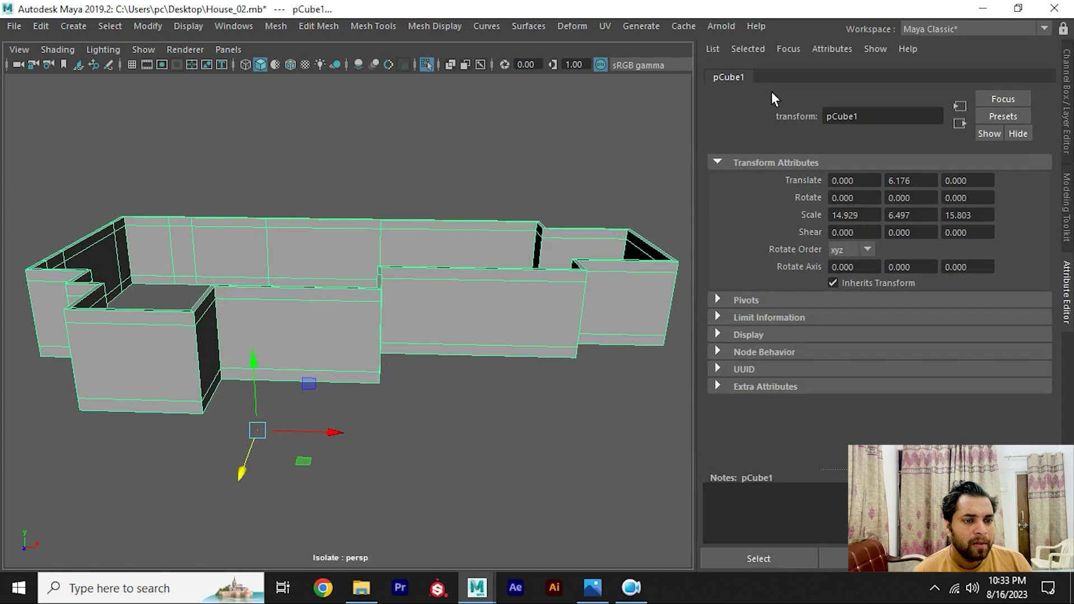
pyautogui.hotkey('ctrl', 'z')
pyautogui.keyDown('alt'); pyautogui.moveTo(431, 302); pyautogui.dragTo(528, 302, button='middle'); pyautogui.keyUp('alt')
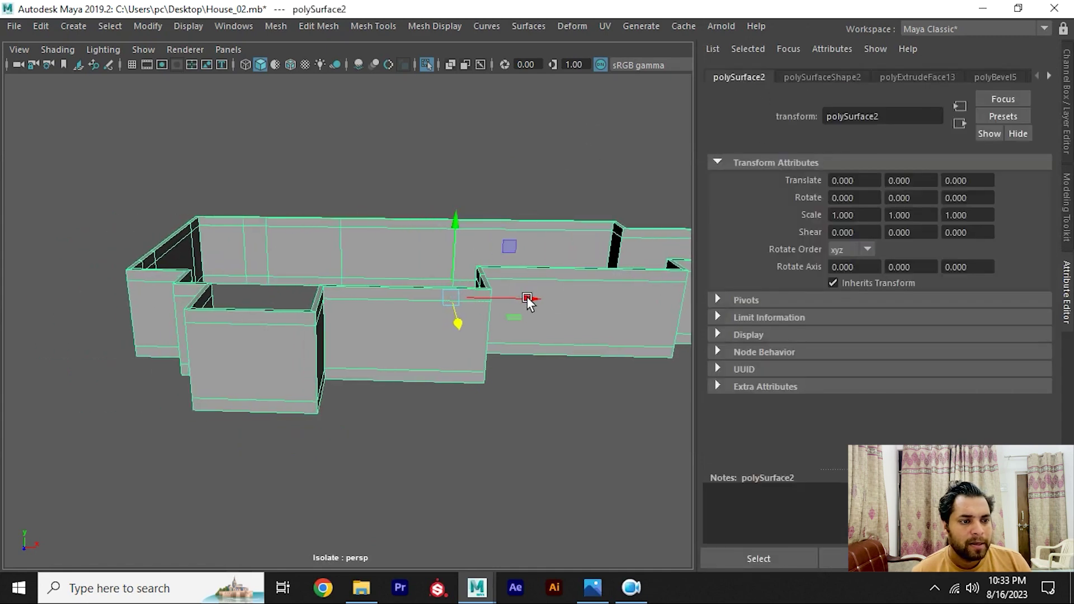
pyautogui.click(920, 76)
pyautogui.scroll(-2, 812, 301)
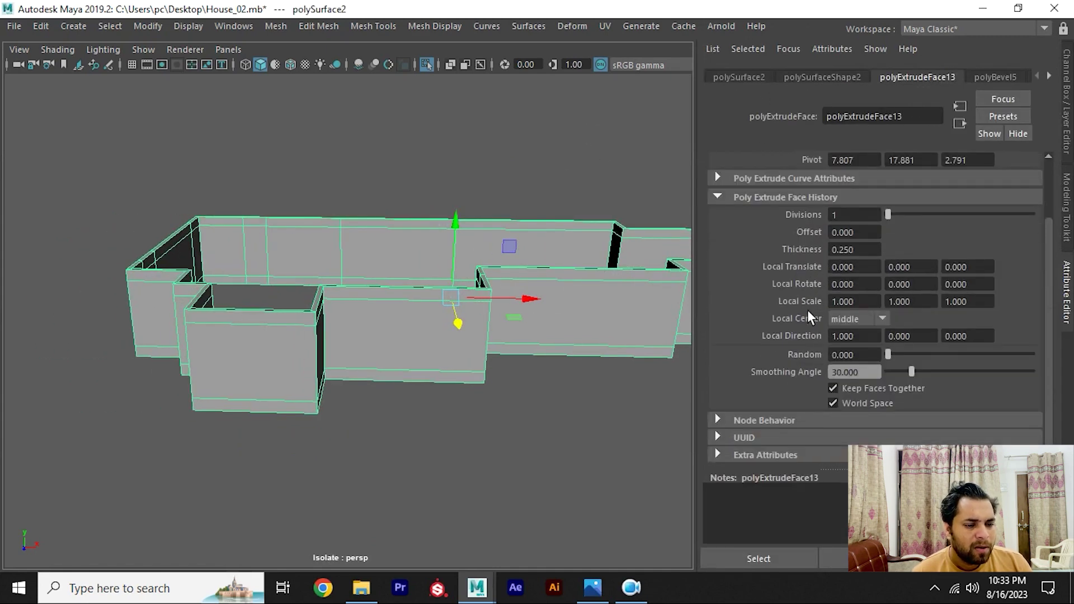
pyautogui.scroll(2, 795, 323)
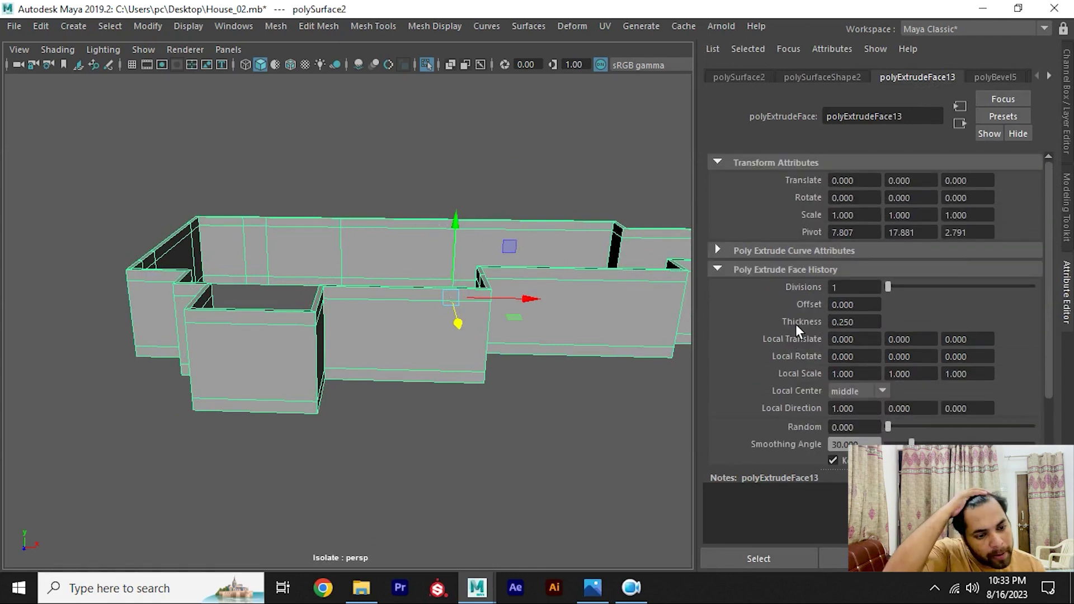
pyautogui.scroll(-2, 796, 323)
pyautogui.scroll(2, 761, 321)
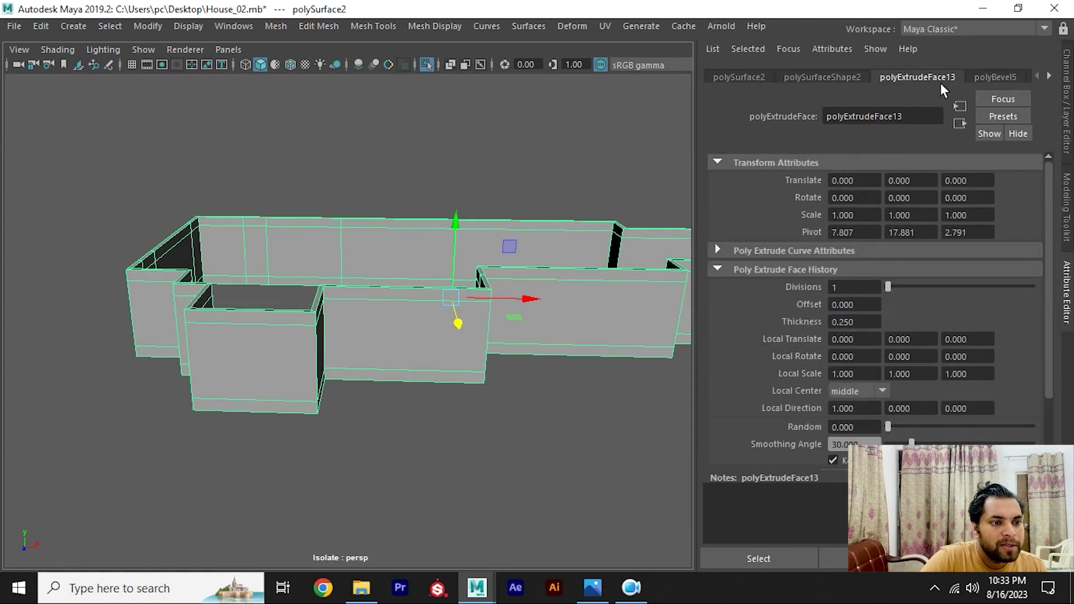
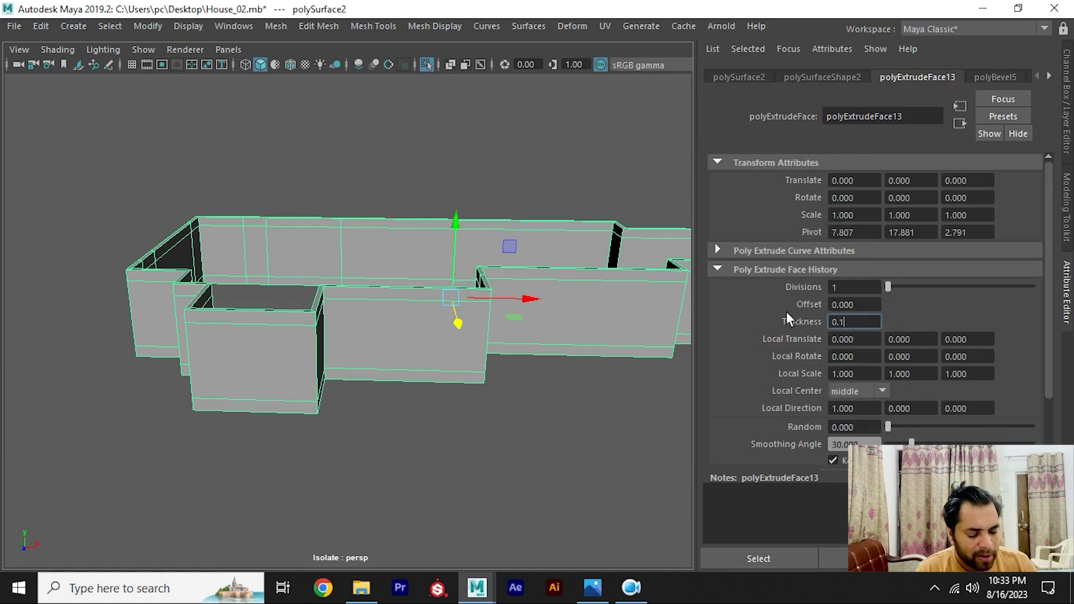
# Step: Set the wall extrusion thickness to 0.15 and select the ledge strip faces
pyautogui.write('5')
pyautogui.press('Return')
pyautogui.keyDown('alt'); pyautogui.moveTo(482, 278); pyautogui.dragTo(435, 294); pyautogui.keyUp('alt')
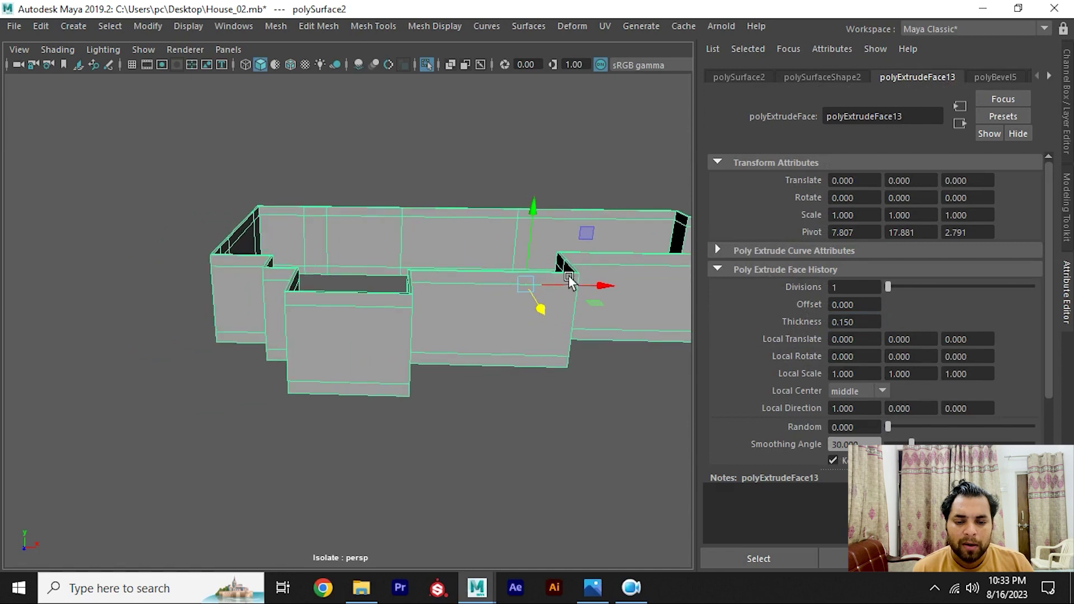
pyautogui.rightClick(395, 120)
pyautogui.click(394, 162)
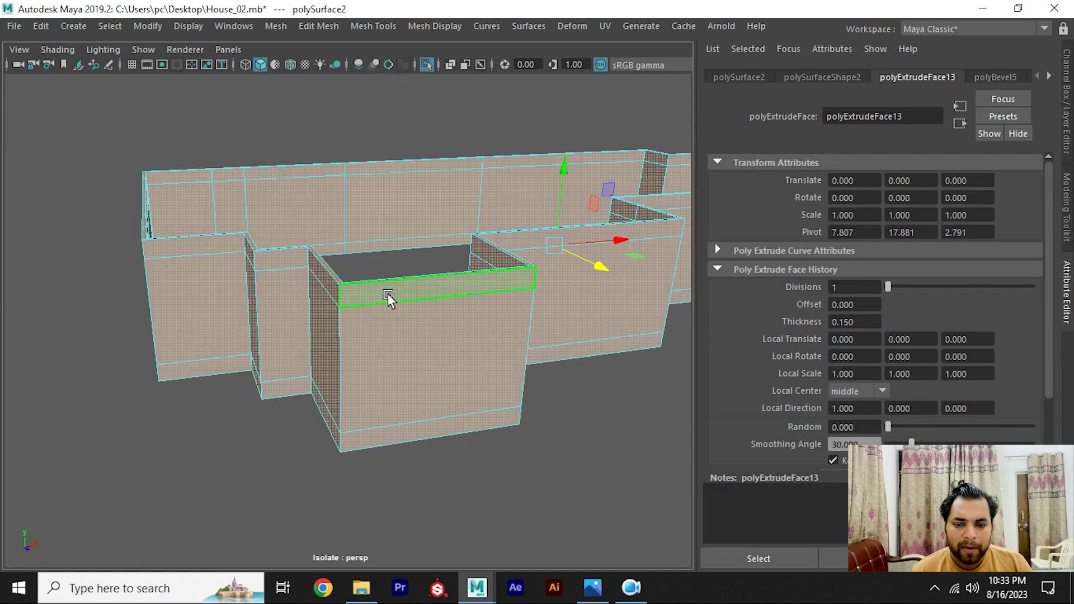
pyautogui.click(355, 297)
pyautogui.keyDown('alt'); pyautogui.moveTo(356, 298); pyautogui.dragTo(347, 280); pyautogui.keyUp('alt')
# Step: Extrude the wall-base strip faces out 0.324 along Local Translate Z, then deselect
pyautogui.keyDown('shift'); pyautogui.click(390, 434); pyautogui.keyUp('shift')
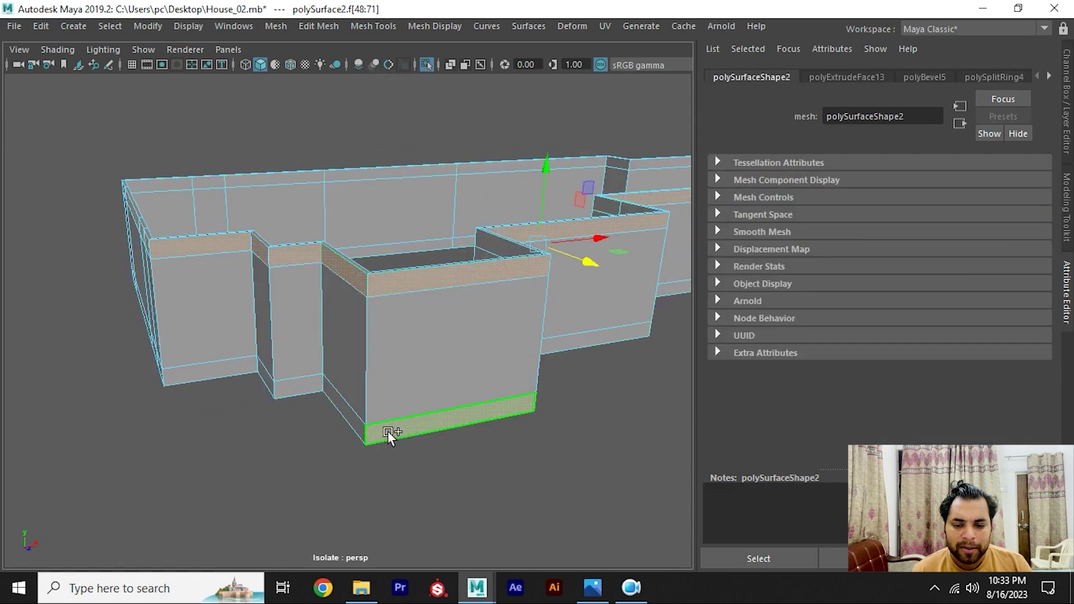
pyautogui.keyDown('shift'); pyautogui.moveTo(347, 268); pyautogui.dragTo(341, 277, button='right'); pyautogui.keyUp('shift')
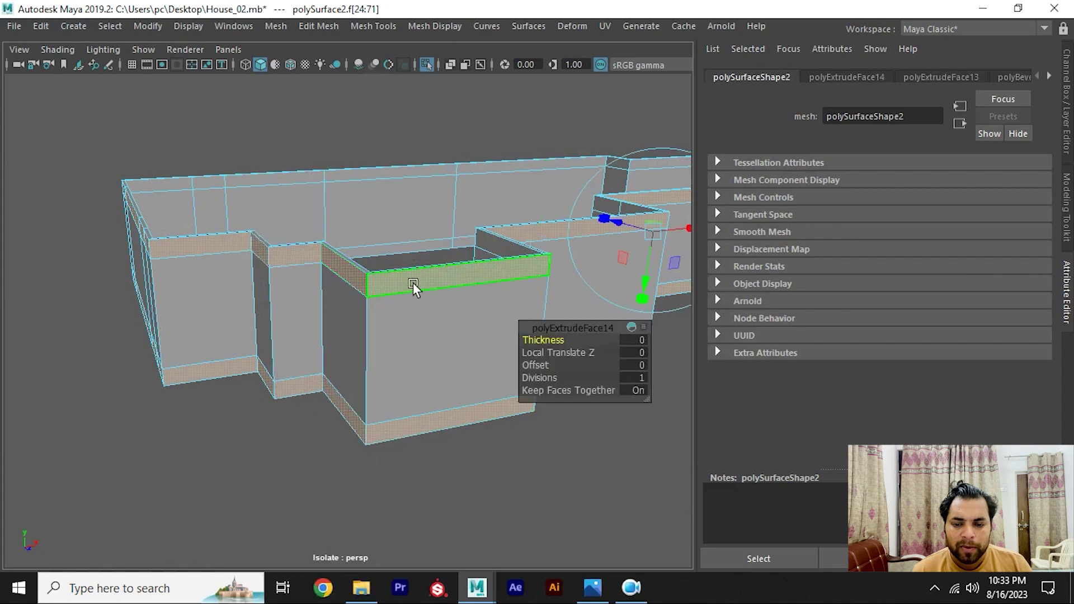
pyautogui.moveTo(413, 288)
pyautogui.keyDown('alt'); pyautogui.mouseDown()
pyautogui.moveTo(463, 305)
pyautogui.moveTo(388, 290)
pyautogui.moveTo(354, 297)
pyautogui.moveTo(254, 249)
pyautogui.moveTo(300, 335)
pyautogui.moveTo(314, 325)
pyautogui.mouseUp(); pyautogui.keyUp('alt')
pyautogui.keyDown('alt'); pyautogui.moveTo(314, 324); pyautogui.dragTo(360, 372, button='right'); pyautogui.keyUp('alt')
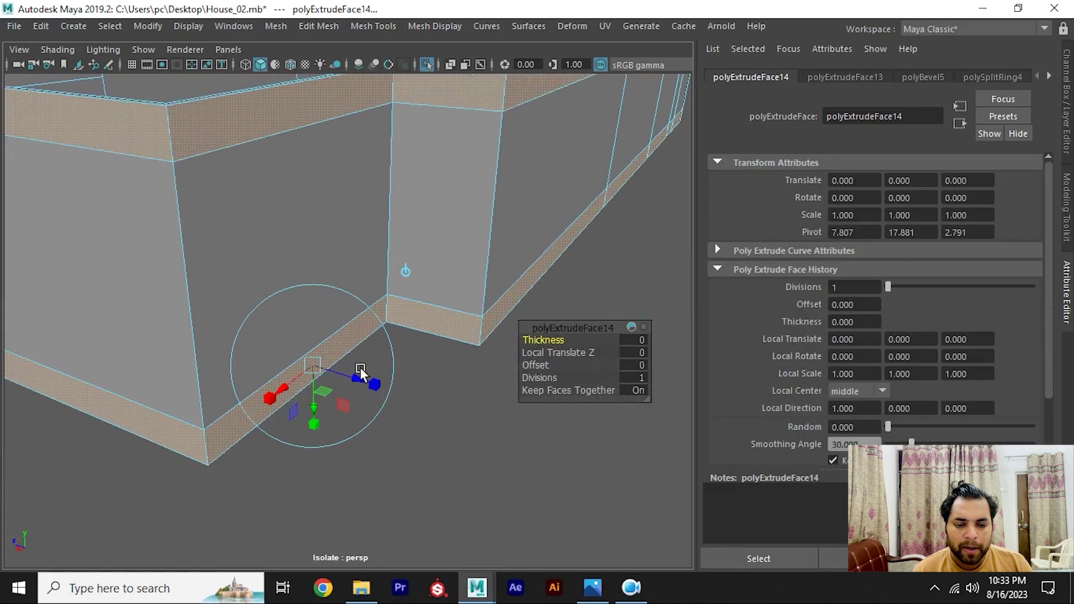
pyautogui.moveTo(373, 382)
pyautogui.mouseDown()
pyautogui.moveTo(359, 376)
pyautogui.moveTo(369, 384)
pyautogui.moveTo(482, 303)
pyautogui.mouseUp()
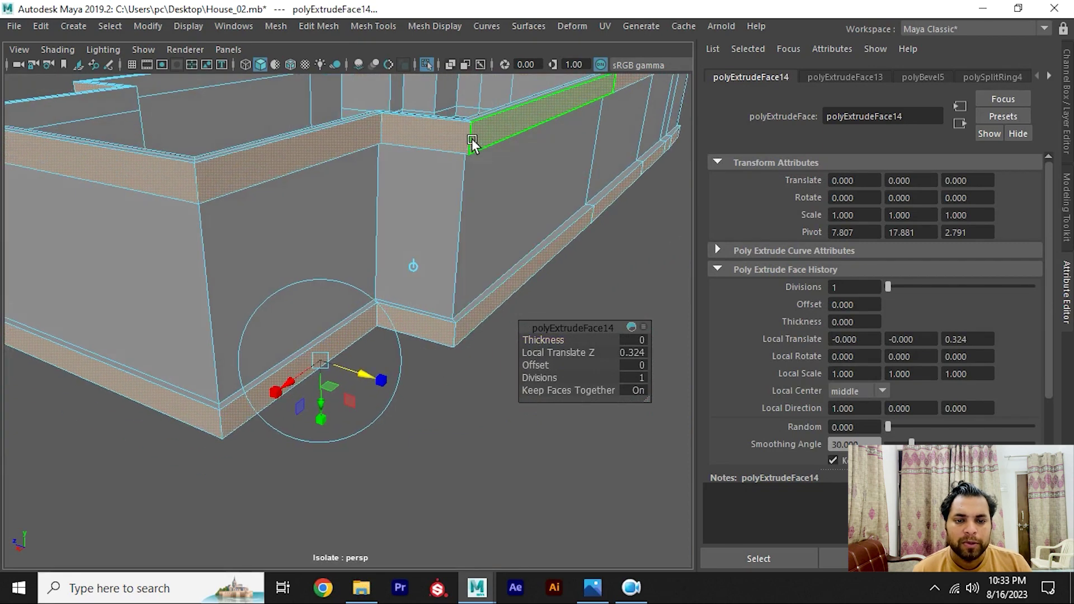
pyautogui.press('F8')
pyautogui.click(607, 279)
pyautogui.moveTo(607, 280)
pyautogui.keyDown('alt'); pyautogui.mouseDown(button='right')
pyautogui.moveTo(472, 209)
pyautogui.moveTo(385, 277)
pyautogui.mouseUp(button='right'); pyautogui.keyUp('alt')
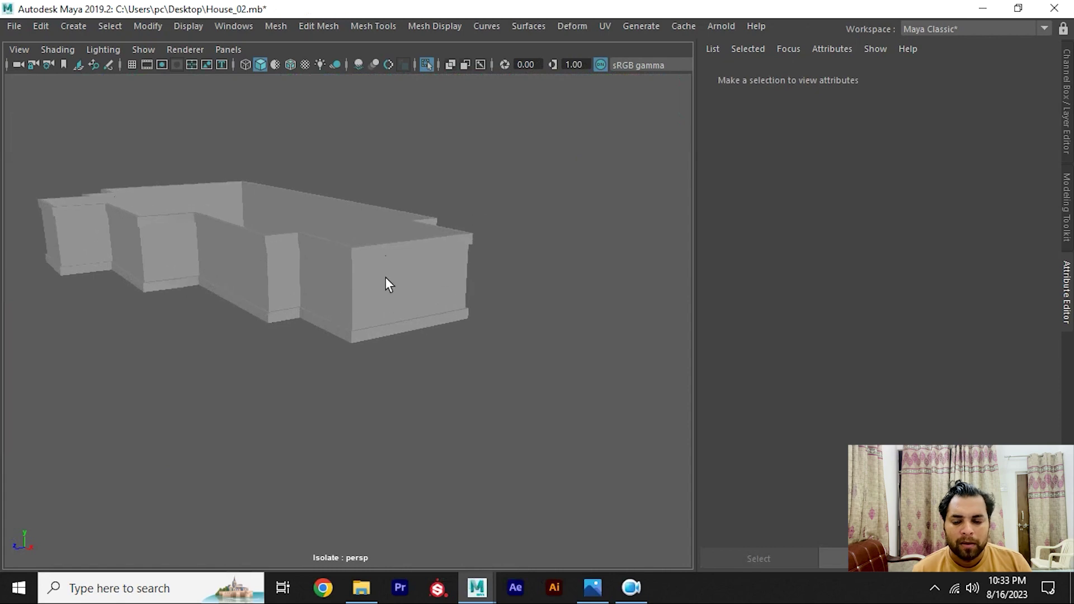
# Step: Exit isolate select and turn on Wireframe on Shaded
pyautogui.hotkey('ctrl', 'z')
pyautogui.hotkey('ctrl', '1')
pyautogui.moveTo(385, 277)
pyautogui.keyDown('alt'); pyautogui.mouseDown()
pyautogui.moveTo(446, 315)
pyautogui.moveTo(472, 378)
pyautogui.moveTo(386, 322)
pyautogui.moveTo(450, 306)
pyautogui.moveTo(369, 302)
pyautogui.mouseUp(); pyautogui.keyUp('alt')
pyautogui.scroll(3, 369, 302)
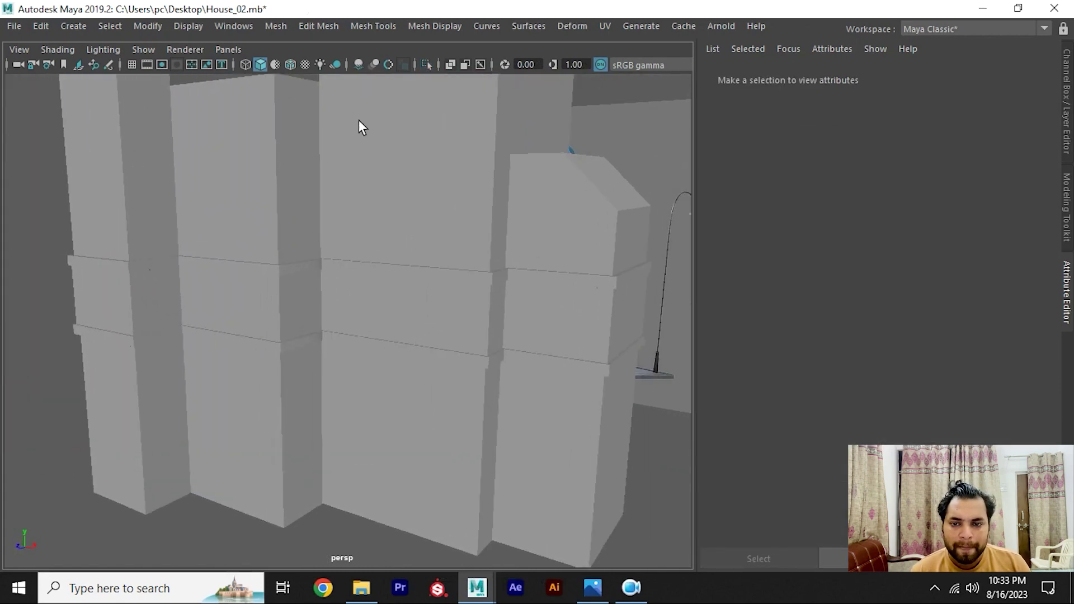
pyautogui.click(289, 66)
# Step: Select the house mesh and insert a horizontal edge loop near the wall tops
pyautogui.moveTo(468, 267)
pyautogui.keyDown('alt'); pyautogui.mouseDown()
pyautogui.moveTo(371, 235)
pyautogui.moveTo(498, 270)
pyautogui.moveTo(544, 259)
pyautogui.moveTo(496, 252)
pyautogui.mouseUp(); pyautogui.keyUp('alt')
pyautogui.click(496, 251)
pyautogui.scroll(5, 427, 292)
pyautogui.scroll(2, 411, 294)
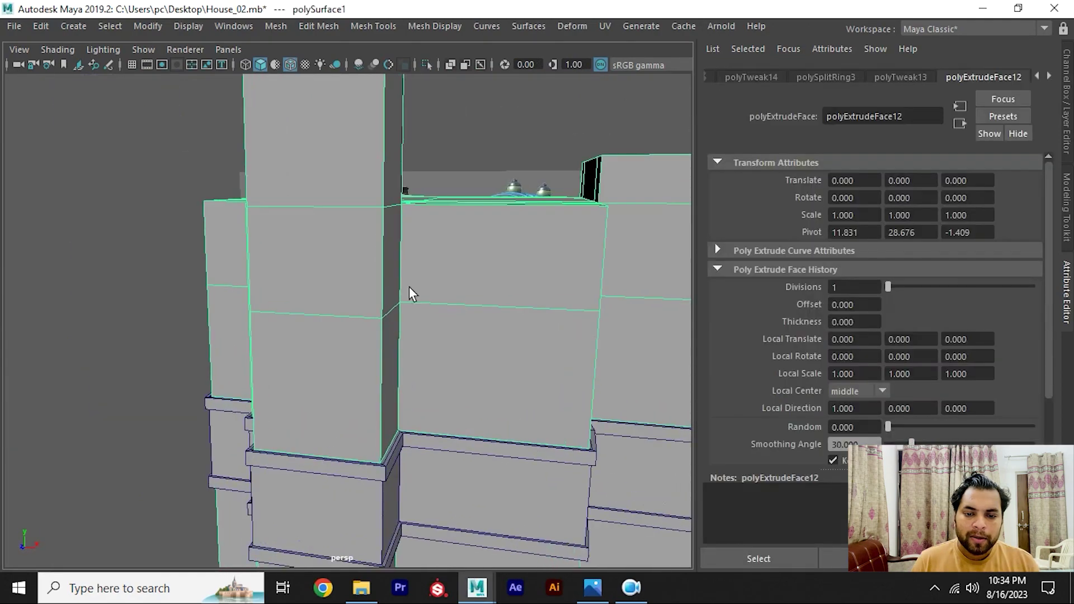
pyautogui.moveTo(411, 294)
pyautogui.keyDown('alt'); pyautogui.mouseDown()
pyautogui.moveTo(408, 246)
pyautogui.moveTo(367, 223)
pyautogui.moveTo(377, 257)
pyautogui.moveTo(356, 240)
pyautogui.mouseUp(); pyautogui.keyUp('alt')
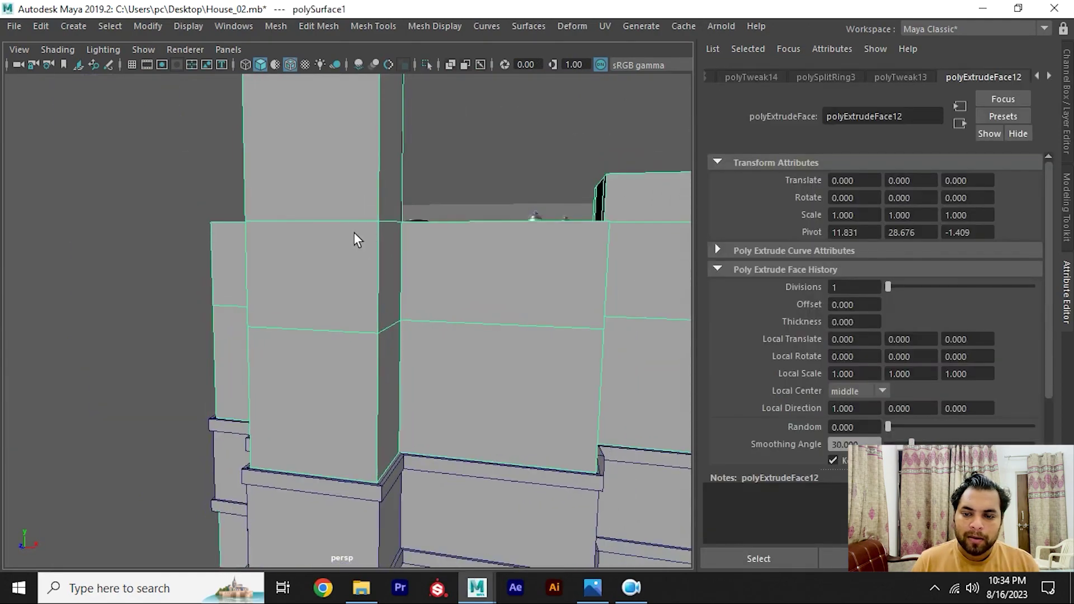
pyautogui.keyDown('shift'); pyautogui.moveTo(280, 198); pyautogui.dragTo(180, 213, button='right'); pyautogui.keyUp('shift')
pyautogui.click(385, 237)
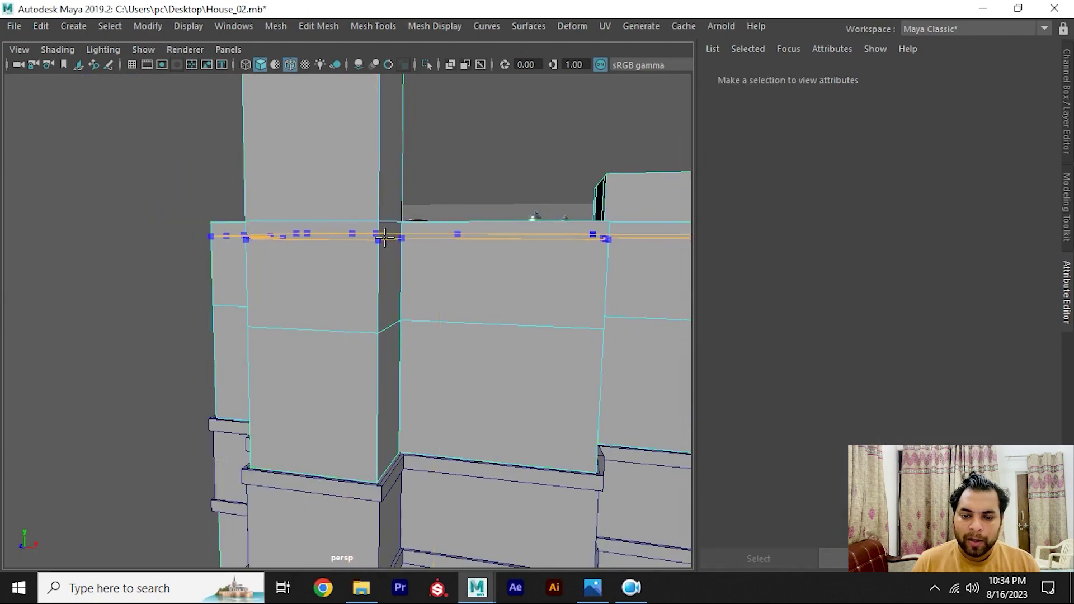
pyautogui.scroll(-5, 444, 293)
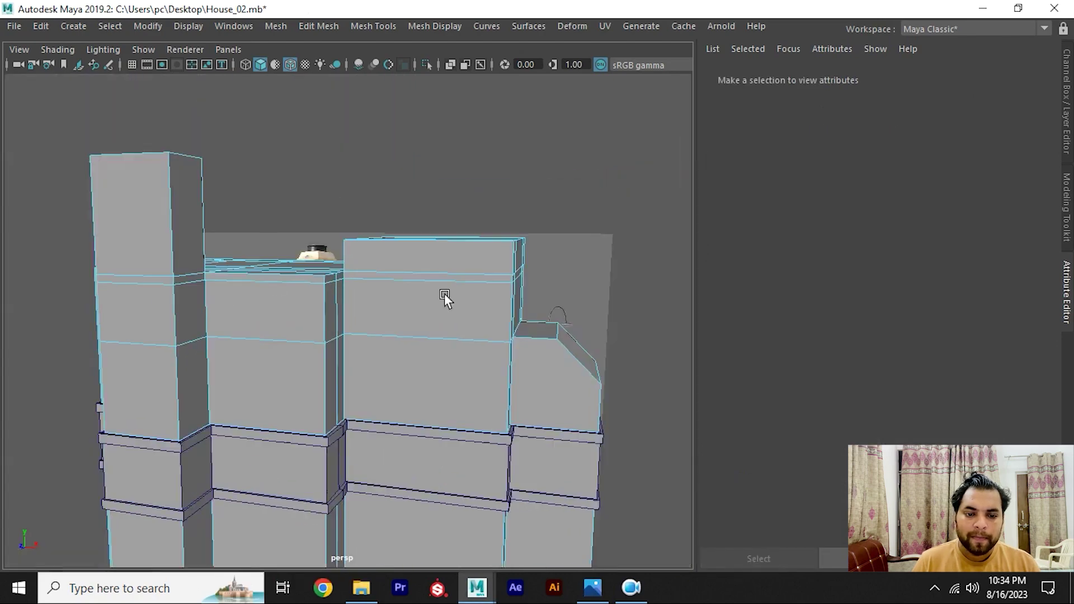
pyautogui.moveTo(444, 293)
pyautogui.keyDown('alt'); pyautogui.mouseDown()
pyautogui.moveTo(311, 265)
pyautogui.moveTo(259, 279)
pyautogui.mouseUp(); pyautogui.keyUp('alt')
pyautogui.scroll(5, 485, 333)
pyautogui.scroll(-3, 338, 302)
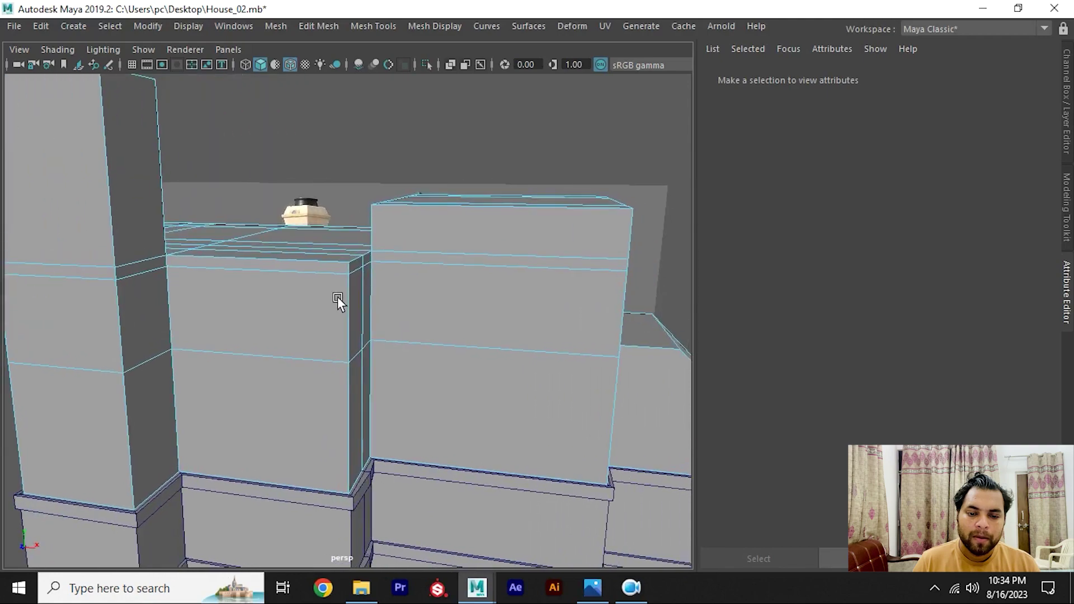
pyautogui.moveTo(338, 302)
pyautogui.keyDown('alt'); pyautogui.mouseDown()
pyautogui.moveTo(405, 271)
pyautogui.moveTo(379, 280)
pyautogui.moveTo(509, 295)
pyautogui.mouseUp(); pyautogui.keyUp('alt')
pyautogui.scroll(3, 497, 345)
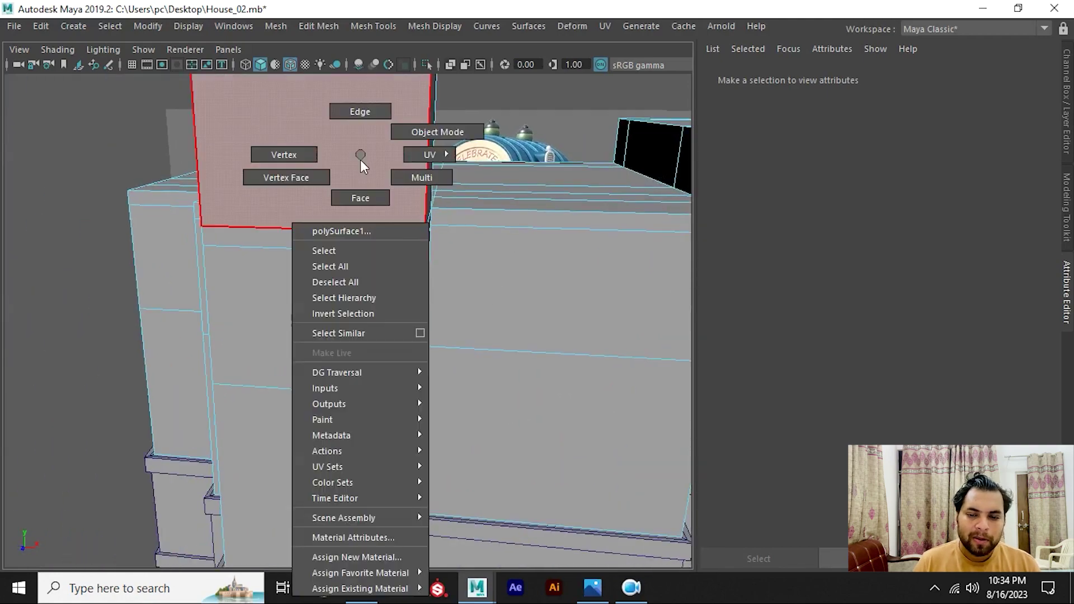
# Step: Select the upper-wall face loop and check it against the render_04 reference
pyautogui.moveTo(360, 157); pyautogui.dragTo(360, 196, button='right')
pyautogui.click(378, 233)
pyautogui.moveTo(484, 223)
pyautogui.keyDown('alt'); pyautogui.mouseDown()
pyautogui.moveTo(389, 235)
pyautogui.moveTo(410, 218)
pyautogui.moveTo(463, 221)
pyautogui.mouseUp(); pyautogui.keyUp('alt')
pyautogui.keyDown('shift'); pyautogui.doubleClick(389, 235); pyautogui.keyUp('shift')
pyautogui.hotkey('alt', 'Tab')
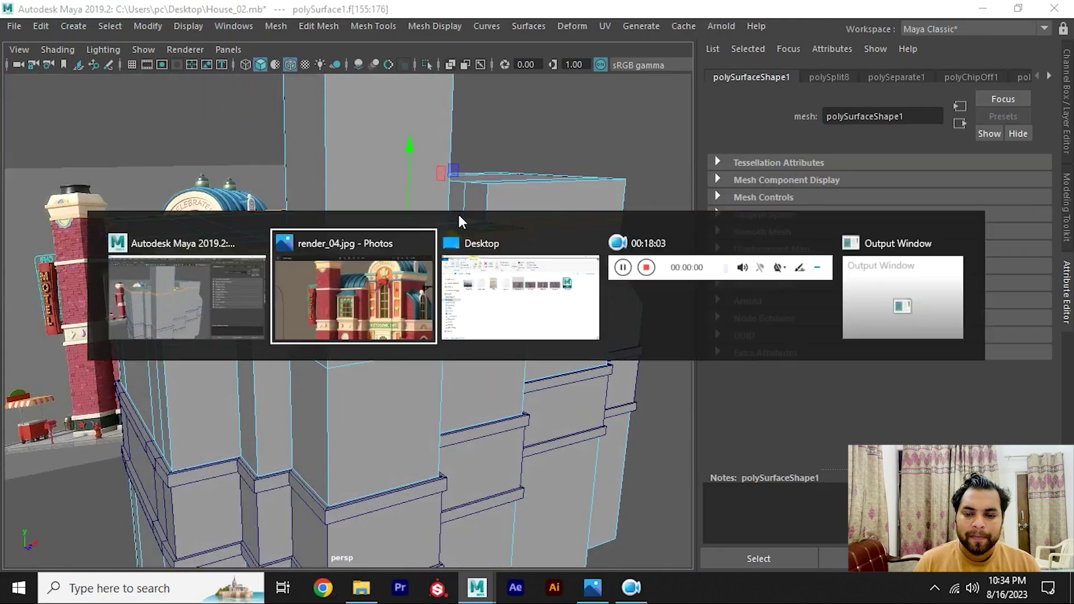
pyautogui.hotkey('alt', 'Tab')
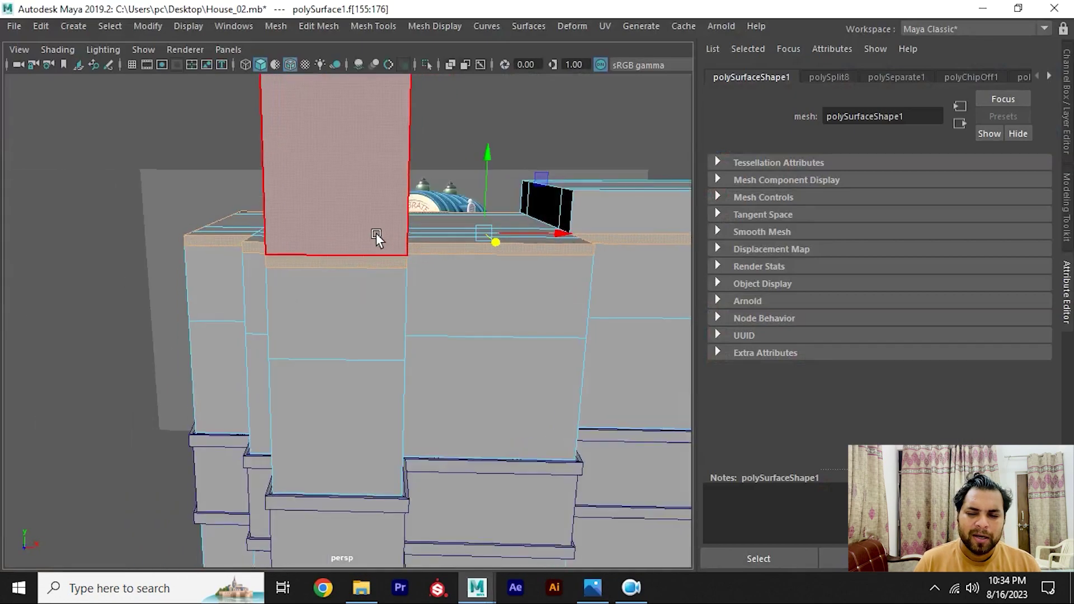
# Step: Extrude the face loop outward to Local Translate Z 0.325 as a ledge band
pyautogui.moveTo(376, 235)
pyautogui.keyDown('alt'); pyautogui.mouseDown()
pyautogui.moveTo(331, 243)
pyautogui.moveTo(399, 230)
pyautogui.mouseUp(); pyautogui.keyUp('alt')
pyautogui.keyDown('shift'); pyautogui.moveTo(399, 230); pyautogui.dragTo(413, 285, button='right'); pyautogui.keyUp('shift')
pyautogui.moveTo(412, 285)
pyautogui.keyDown('alt'); pyautogui.mouseDown()
pyautogui.moveTo(492, 281)
pyautogui.moveTo(442, 313)
pyautogui.mouseUp(); pyautogui.keyUp('alt')
pyautogui.keyDown('alt'); pyautogui.moveTo(442, 313); pyautogui.dragTo(435, 321, button='right'); pyautogui.keyUp('alt')
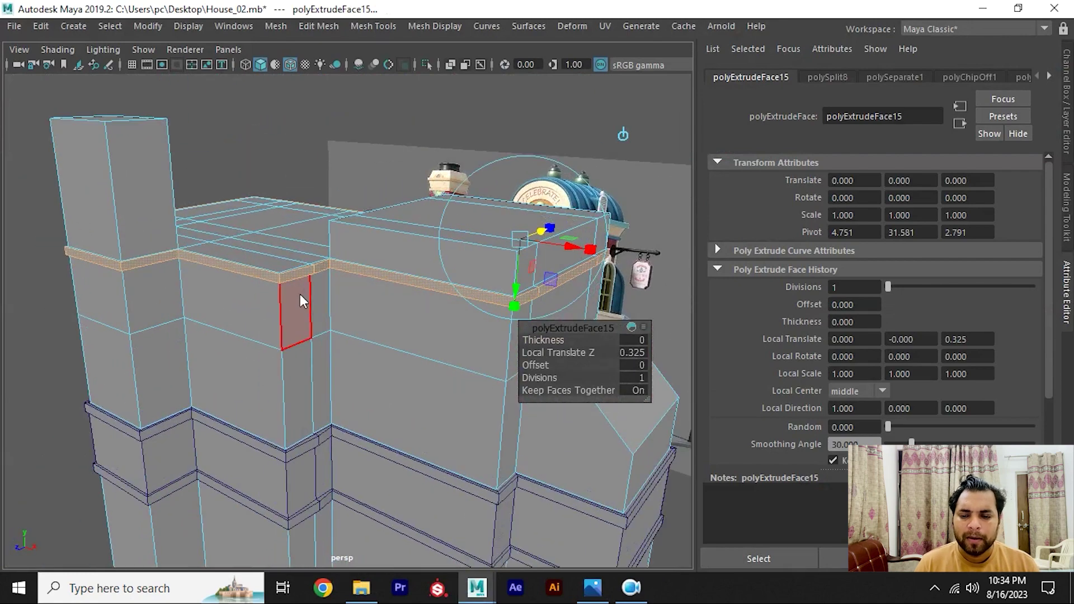
pyautogui.moveTo(302, 301); pyautogui.dragTo(347, 132, button='right')
pyautogui.moveTo(347, 131)
pyautogui.keyDown('alt'); pyautogui.mouseDown()
pyautogui.moveTo(330, 251)
pyautogui.moveTo(336, 565)
pyautogui.moveTo(422, 268)
pyautogui.moveTo(484, 393)
pyautogui.mouseUp(); pyautogui.keyUp('alt')
# Step: Clear the selection and compare the walls with render_04 again
pyautogui.click(83, 229)
pyautogui.moveTo(83, 229)
pyautogui.keyDown('alt'); pyautogui.mouseDown()
pyautogui.moveTo(257, 250)
pyautogui.moveTo(374, 289)
pyautogui.mouseUp(); pyautogui.keyUp('alt')
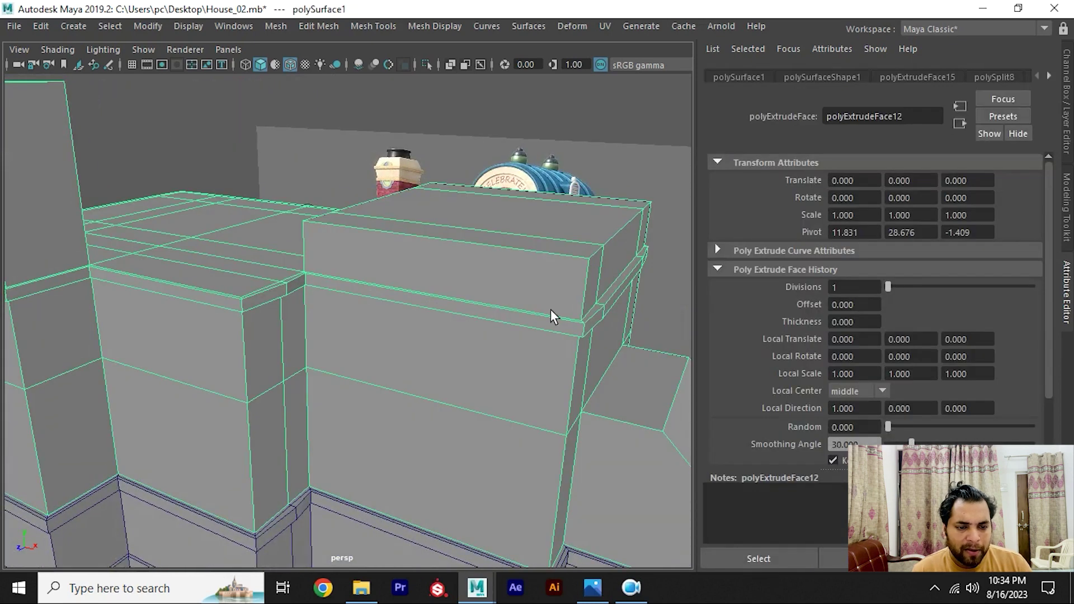
pyautogui.moveTo(551, 317)
pyautogui.keyDown('alt'); pyautogui.mouseDown()
pyautogui.moveTo(551, 295)
pyautogui.moveTo(565, 291)
pyautogui.mouseUp(); pyautogui.keyUp('alt')
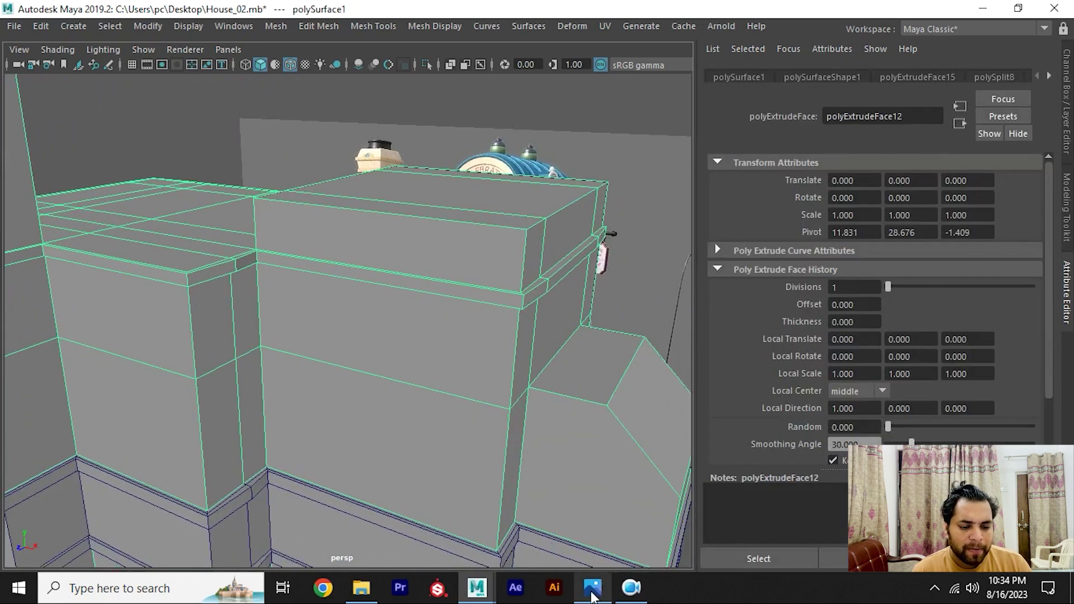
pyautogui.click(593, 597)
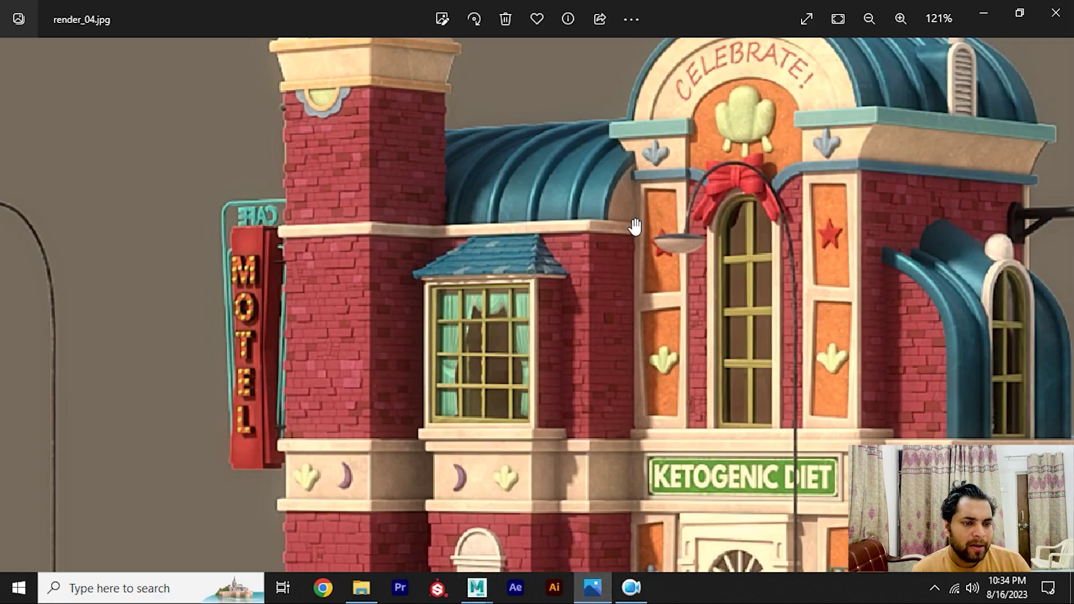
pyautogui.hotkey('alt', 'Tab')
pyautogui.keyDown('alt'); pyautogui.moveTo(426, 279); pyautogui.dragTo(377, 271); pyautogui.keyUp('alt')
pyautogui.moveTo(376, 271)
pyautogui.keyDown('alt'); pyautogui.mouseDown(button='right')
pyautogui.moveTo(470, 351)
pyautogui.moveTo(457, 304)
pyautogui.mouseUp(button='right'); pyautogui.keyUp('alt')
pyautogui.moveTo(458, 304)
pyautogui.keyDown('alt'); pyautogui.mouseDown()
pyautogui.moveTo(390, 367)
pyautogui.moveTo(347, 369)
pyautogui.moveTo(396, 323)
pyautogui.moveTo(448, 326)
pyautogui.moveTo(415, 414)
pyautogui.mouseUp(); pyautogui.keyUp('alt')
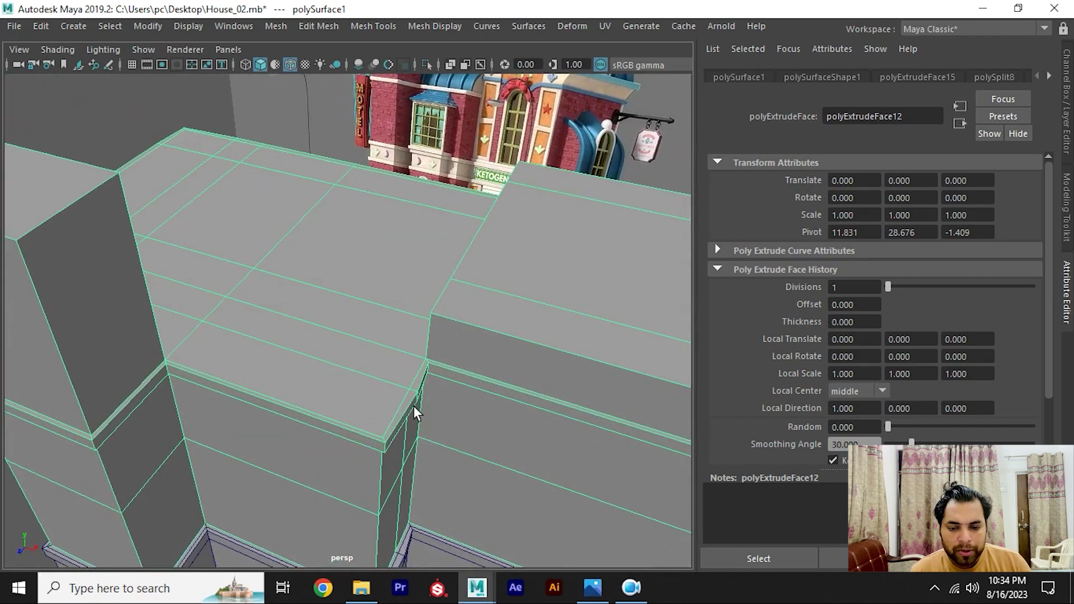
# Step: Select the ledge face loop and bring up the move manipulator
pyautogui.keyDown('alt'); pyautogui.moveTo(474, 356); pyautogui.dragTo(403, 323, button='middle'); pyautogui.keyUp('alt')
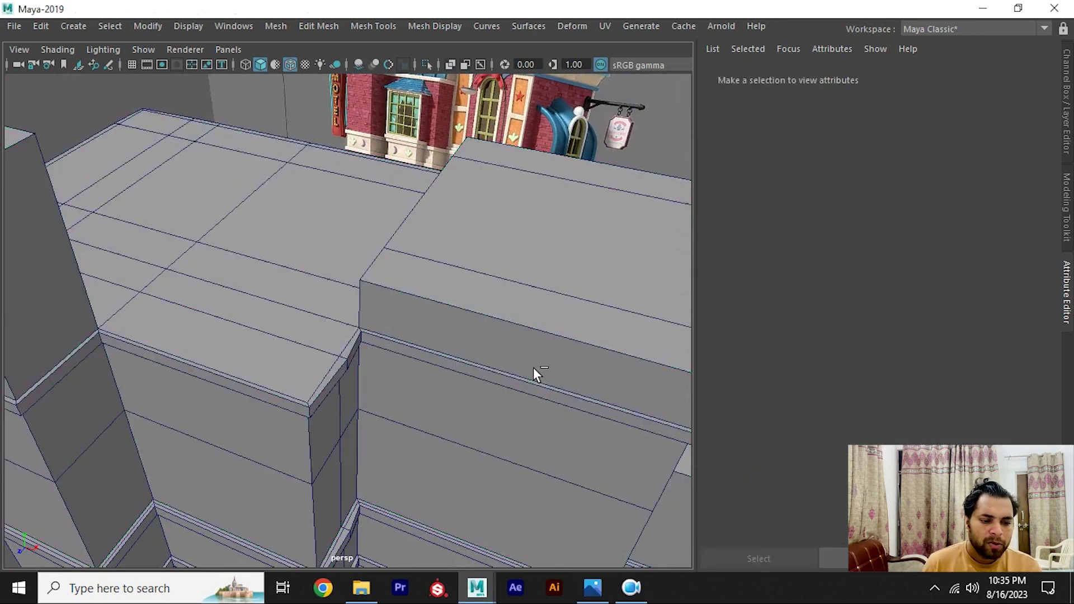
pyautogui.doubleClick(491, 335)
pyautogui.keyDown('alt'); pyautogui.moveTo(491, 336); pyautogui.dragTo(372, 362, button='right'); pyautogui.keyUp('alt')
pyautogui.moveTo(372, 363)
pyautogui.keyDown('alt'); pyautogui.mouseDown()
pyautogui.moveTo(354, 245)
pyautogui.moveTo(357, 287)
pyautogui.mouseUp(); pyautogui.keyUp('alt')
pyautogui.press('w')
pyautogui.keyDown('alt'); pyautogui.moveTo(357, 287); pyautogui.dragTo(519, 425, button='right'); pyautogui.keyUp('alt')
pyautogui.keyDown('shift'); pyautogui.moveTo(426, 295); pyautogui.dragTo(418, 228, button='right'); pyautogui.keyUp('shift')
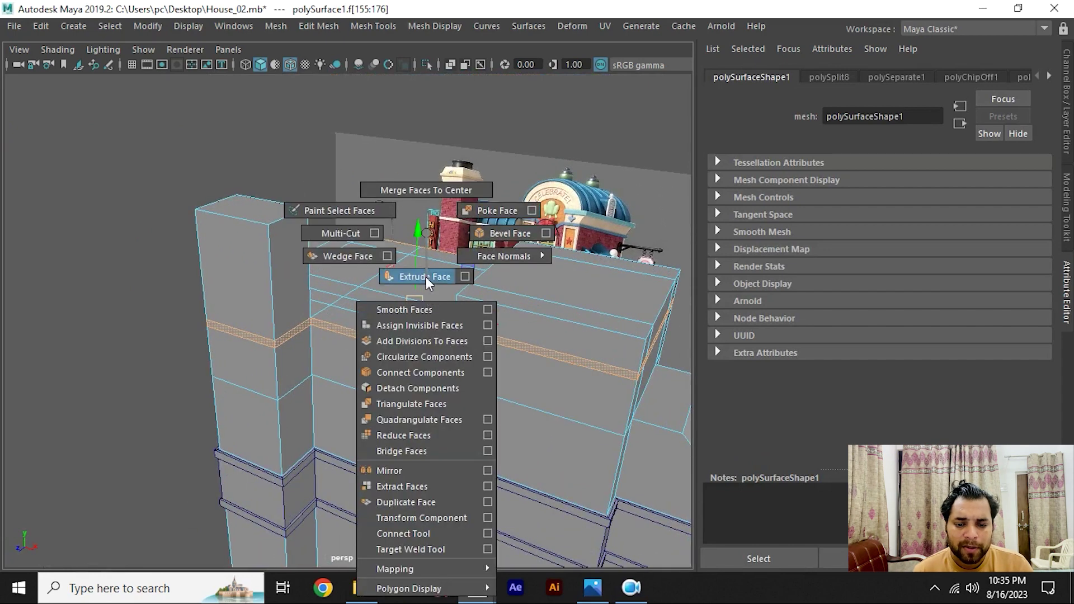
pyautogui.click(416, 305)
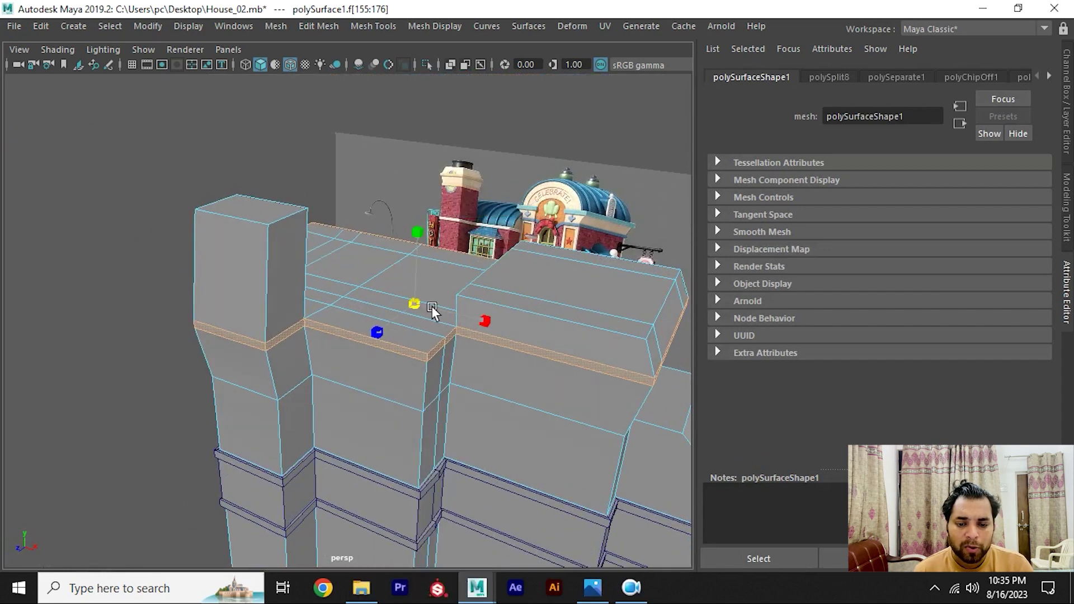
# Step: Extrude the ledge faces with a thickness of 0.15
pyautogui.click(415, 264)
pyautogui.keyDown('shift'); pyautogui.moveTo(415, 253); pyautogui.dragTo(417, 276, button='right'); pyautogui.keyUp('shift')
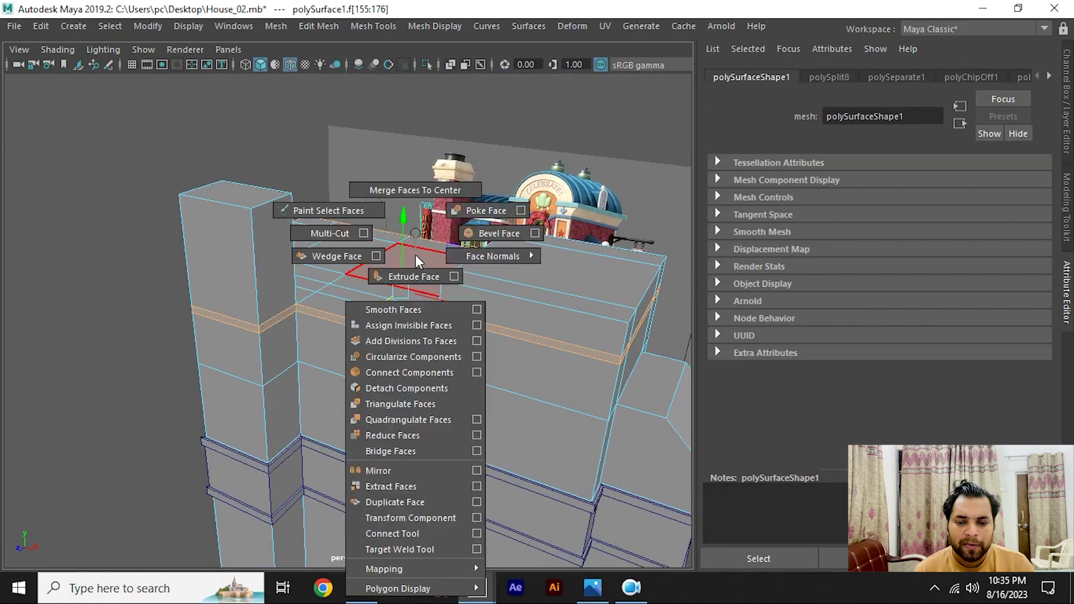
pyautogui.keyDown('alt'); pyautogui.moveTo(418, 267); pyautogui.dragTo(375, 342); pyautogui.keyUp('alt')
pyautogui.moveTo(375, 342)
pyautogui.keyDown('alt'); pyautogui.mouseDown(button='right')
pyautogui.moveTo(407, 384)
pyautogui.moveTo(563, 353)
pyautogui.mouseUp(button='right'); pyautogui.keyUp('alt')
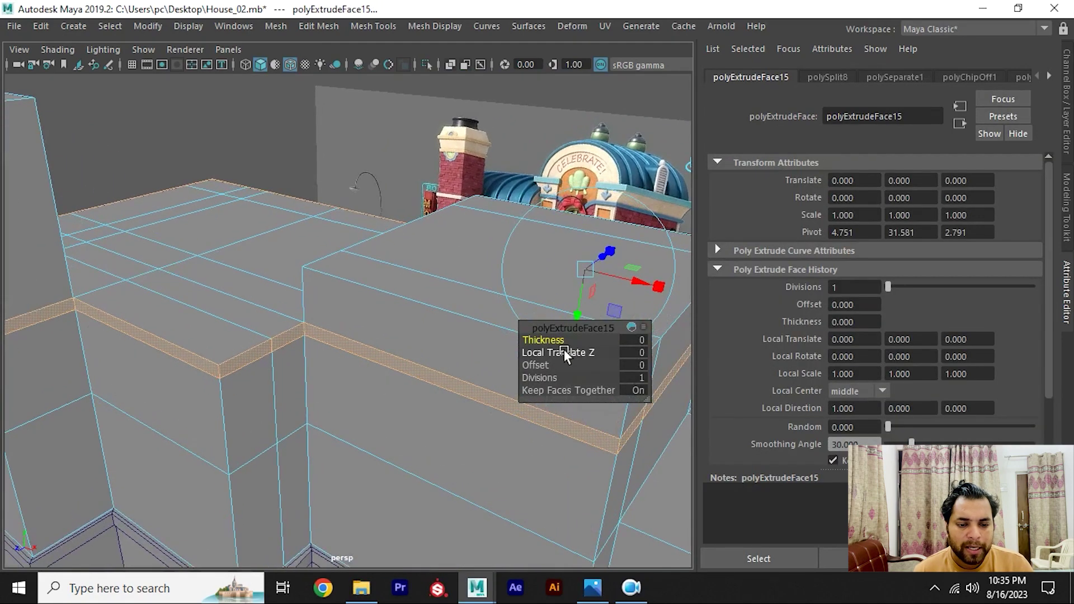
pyautogui.write('.15')
pyautogui.press('Return')
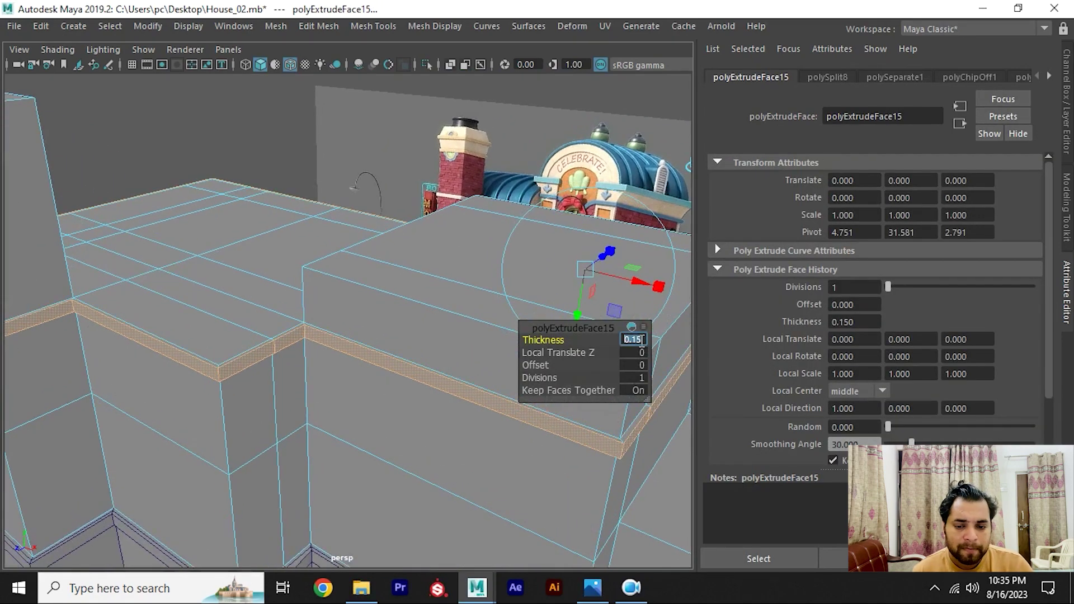
# Step: Raise the polyExtrudeFace15 thickness to 0.2 and return to object mode
pyautogui.moveTo(261, 352)
pyautogui.keyDown('alt'); pyautogui.mouseDown(button='right')
pyautogui.moveTo(297, 364)
pyautogui.moveTo(371, 317)
pyautogui.moveTo(431, 445)
pyautogui.moveTo(395, 417)
pyautogui.mouseUp(button='right'); pyautogui.keyUp('alt')
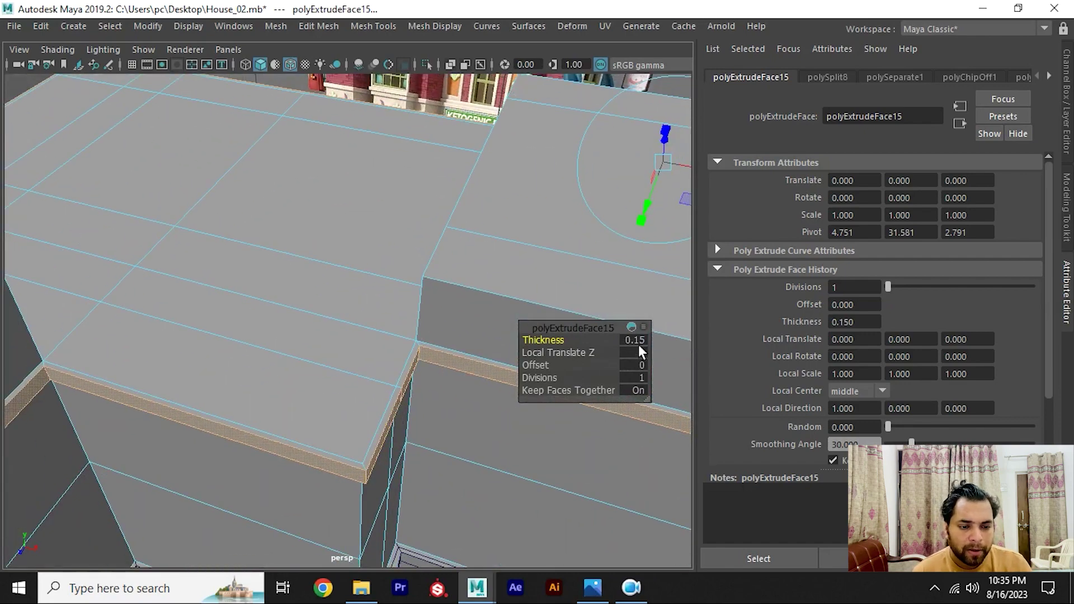
pyautogui.write('0.2')
pyautogui.press('Return')
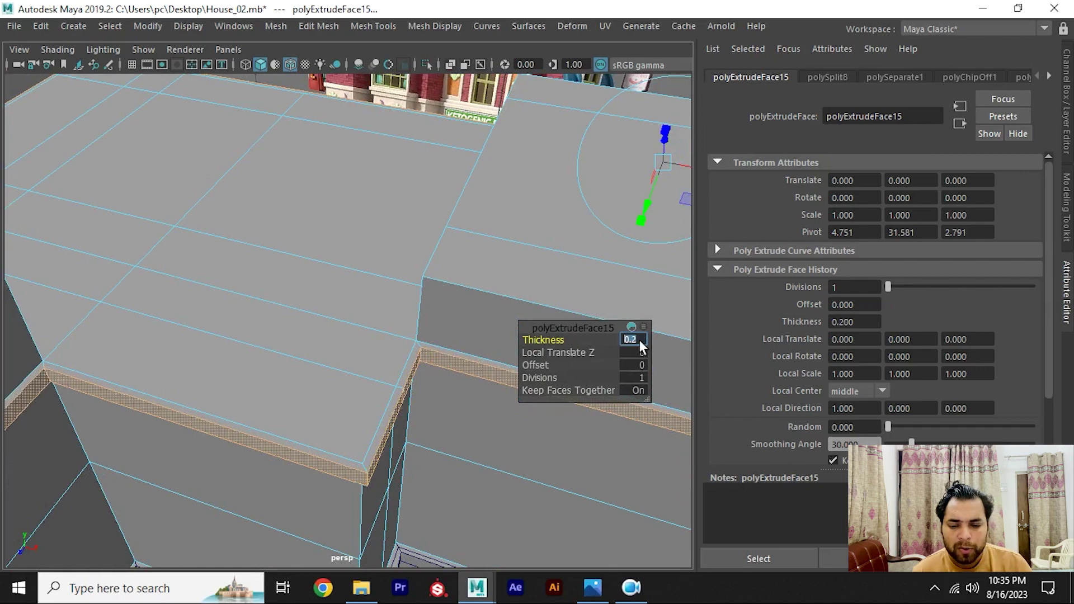
pyautogui.moveTo(449, 281)
pyautogui.keyDown('alt'); pyautogui.mouseDown(button='right')
pyautogui.moveTo(245, 244)
pyautogui.moveTo(300, 137)
pyautogui.mouseUp(button='right'); pyautogui.keyUp('alt')
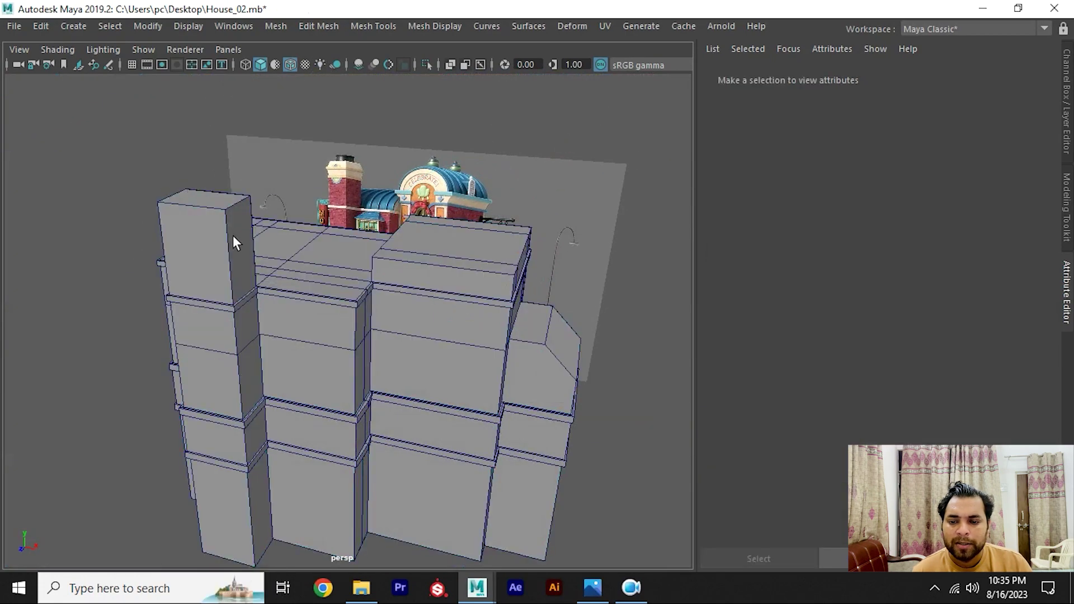
pyautogui.keyDown('alt'); pyautogui.moveTo(242, 249); pyautogui.dragTo(360, 343, button='right'); pyautogui.keyUp('alt')
pyautogui.click(593, 588)
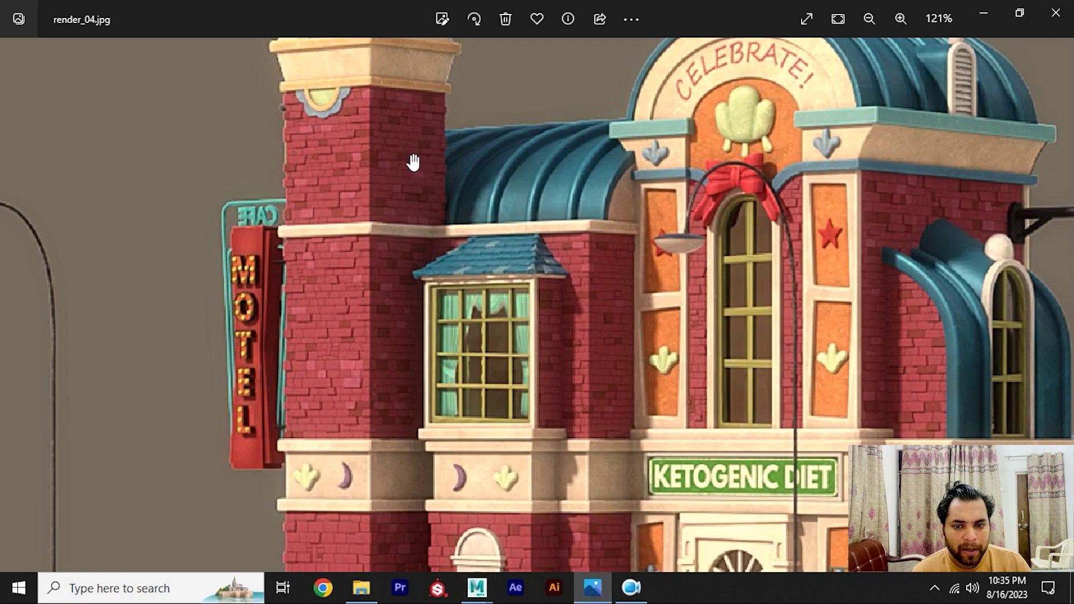
pyautogui.scroll(2, 413, 162)
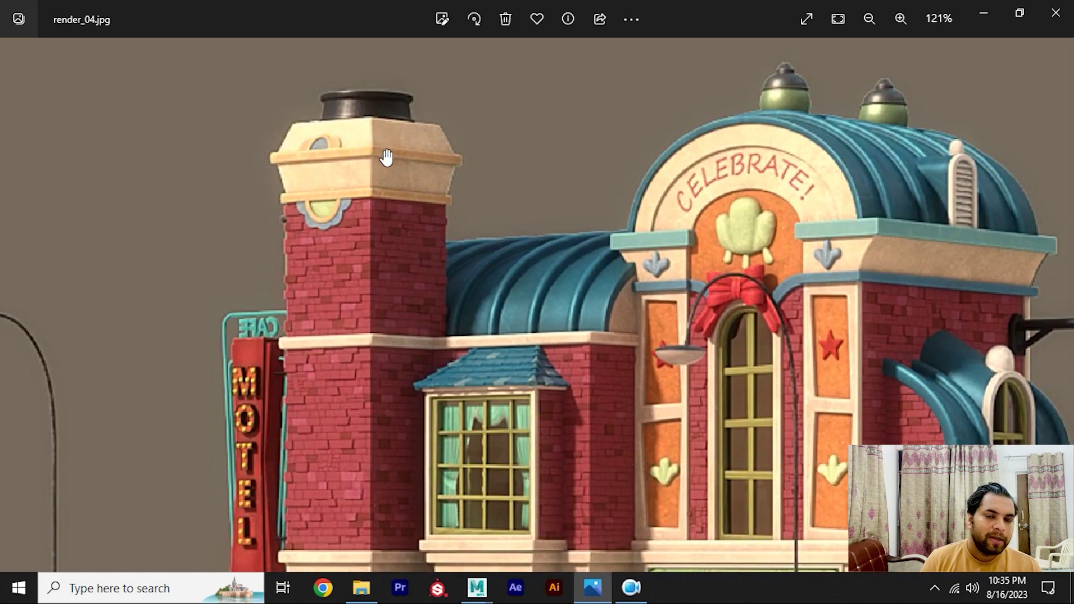
pyautogui.hotkey('alt', 'Tab')
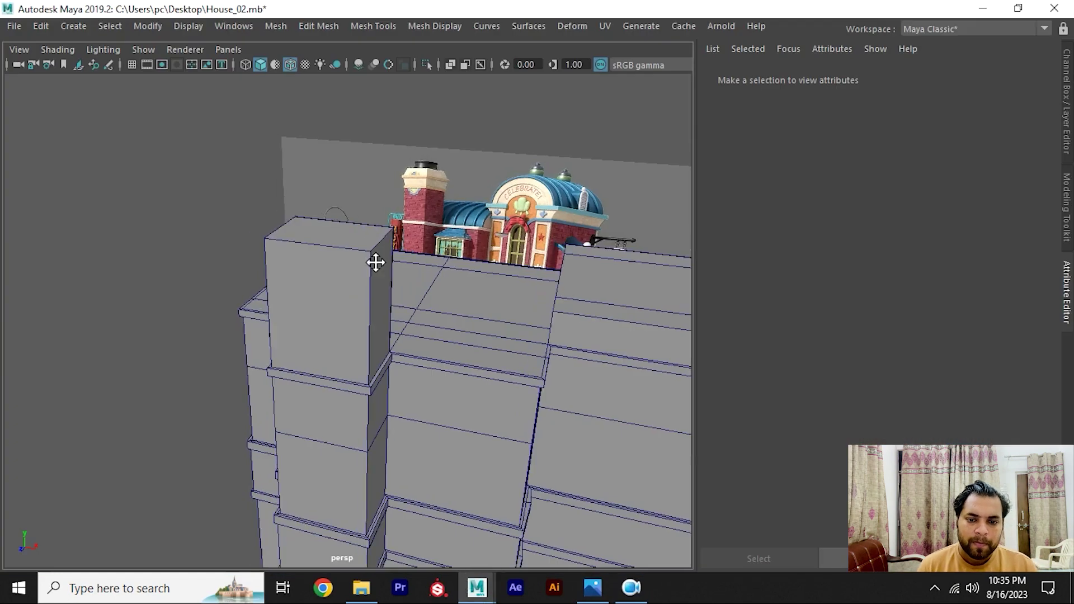
pyautogui.moveTo(374, 259)
pyautogui.keyDown('alt'); pyautogui.mouseDown()
pyautogui.moveTo(383, 269)
pyautogui.moveTo(316, 231)
pyautogui.moveTo(302, 239)
pyautogui.mouseUp(); pyautogui.keyUp('alt')
pyautogui.hotkey('alt', 'Tab')
pyautogui.hotkey('alt', 'Tab')
pyautogui.hotkey('alt', 'Tab')
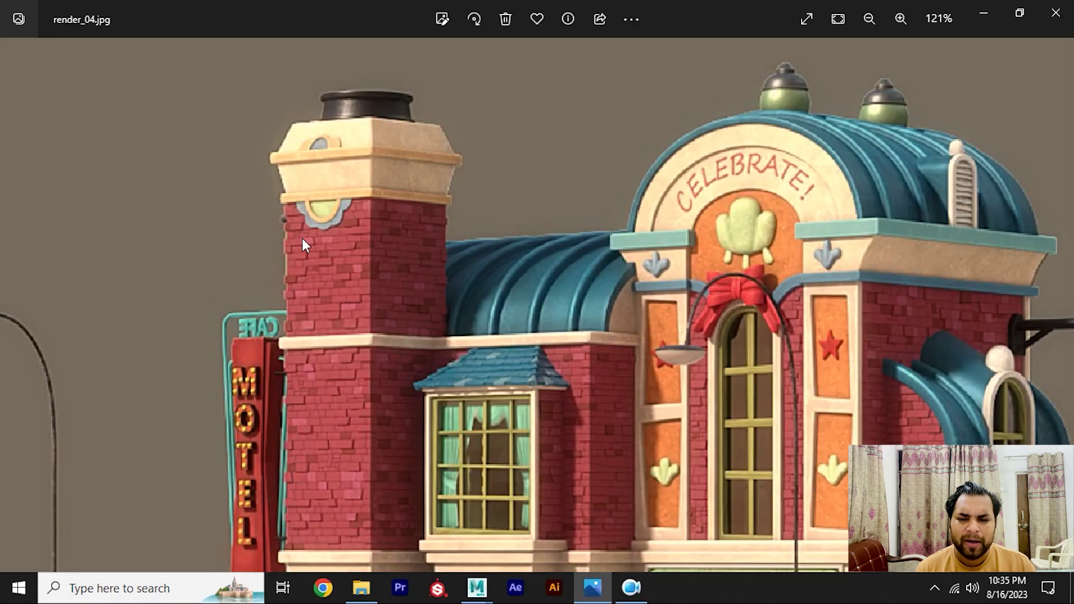
pyautogui.scroll(-3, 302, 239)
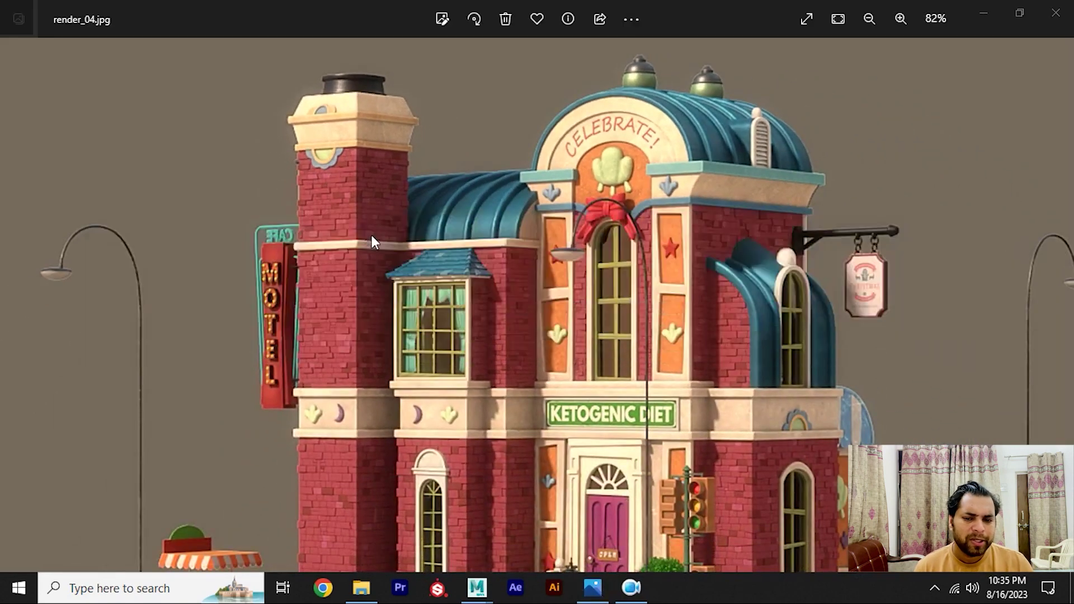
pyautogui.hotkey('alt', 'Tab')
pyautogui.moveTo(352, 227)
pyautogui.keyDown('alt'); pyautogui.mouseDown()
pyautogui.moveTo(287, 252)
pyautogui.moveTo(403, 305)
pyautogui.moveTo(431, 290)
pyautogui.moveTo(348, 319)
pyautogui.mouseUp(); pyautogui.keyUp('alt')
# Step: Combine the building pieces into a single mesh
pyautogui.keyDown('shift'); pyautogui.click(346, 334); pyautogui.keyUp('shift')
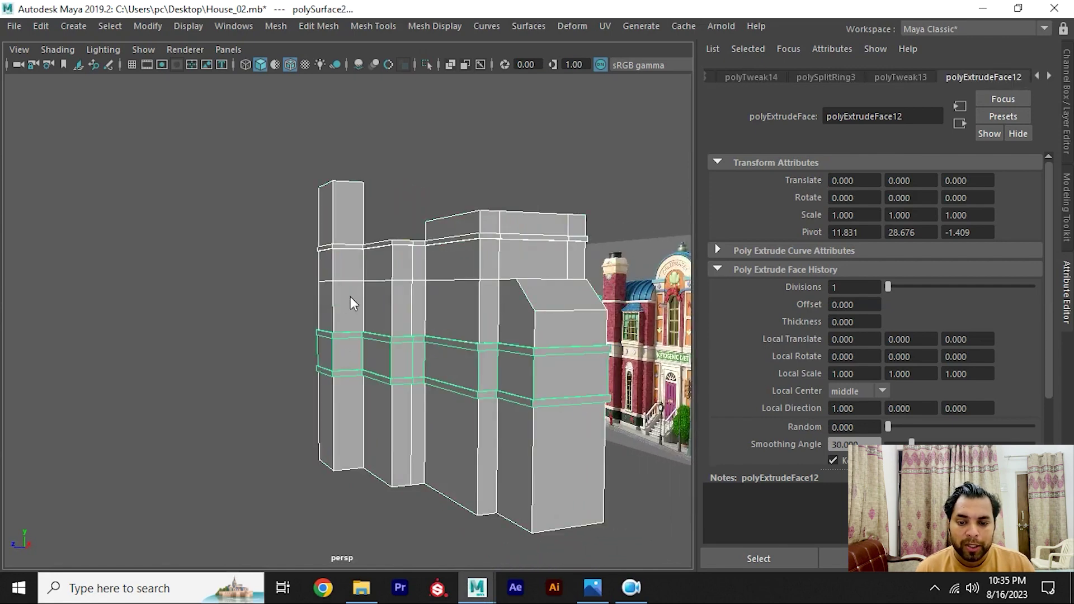
pyautogui.keyDown('shift'); pyautogui.moveTo(350, 296); pyautogui.dragTo(321, 484, button='right'); pyautogui.keyUp('shift')
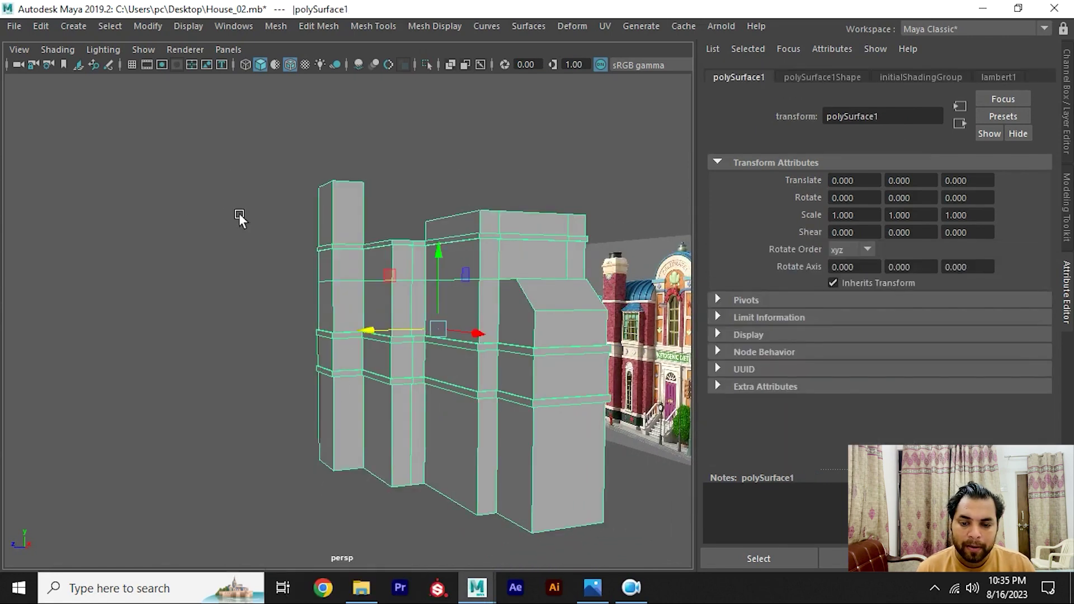
pyautogui.moveTo(351, 243)
pyautogui.keyDown('alt'); pyautogui.mouseDown()
pyautogui.moveTo(314, 258)
pyautogui.moveTo(285, 206)
pyautogui.mouseUp(); pyautogui.keyUp('alt')
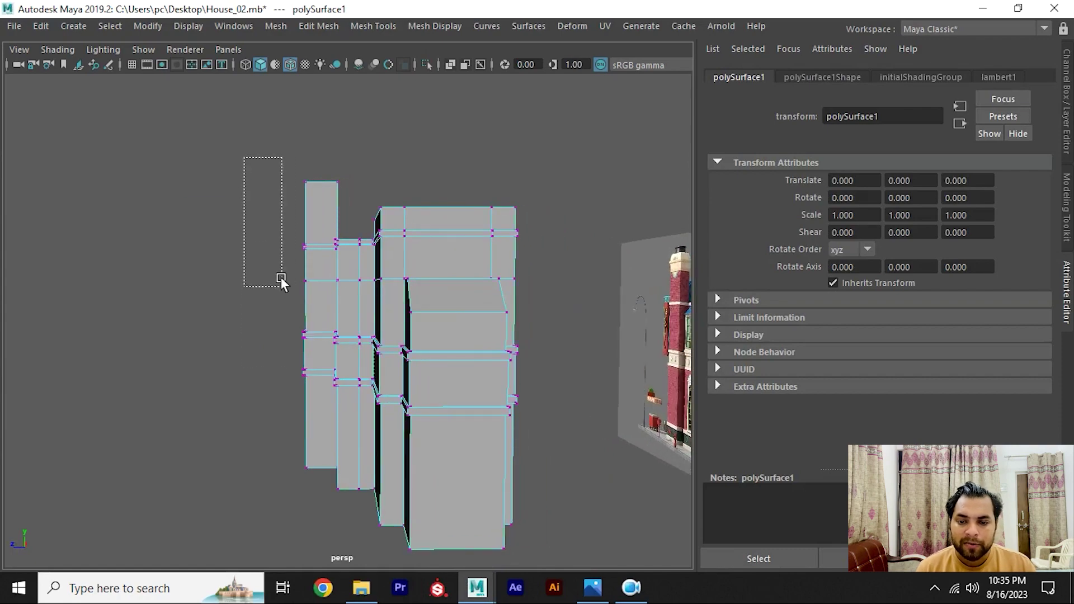
# Step: Box-select the pillar's edge vertices and nudge them slightly outward in top view
pyautogui.moveTo(244, 157); pyautogui.dragTo(312, 476)
pyautogui.keyDown('alt'); pyautogui.moveTo(252, 267); pyautogui.dragTo(235, 299); pyautogui.keyUp('alt')
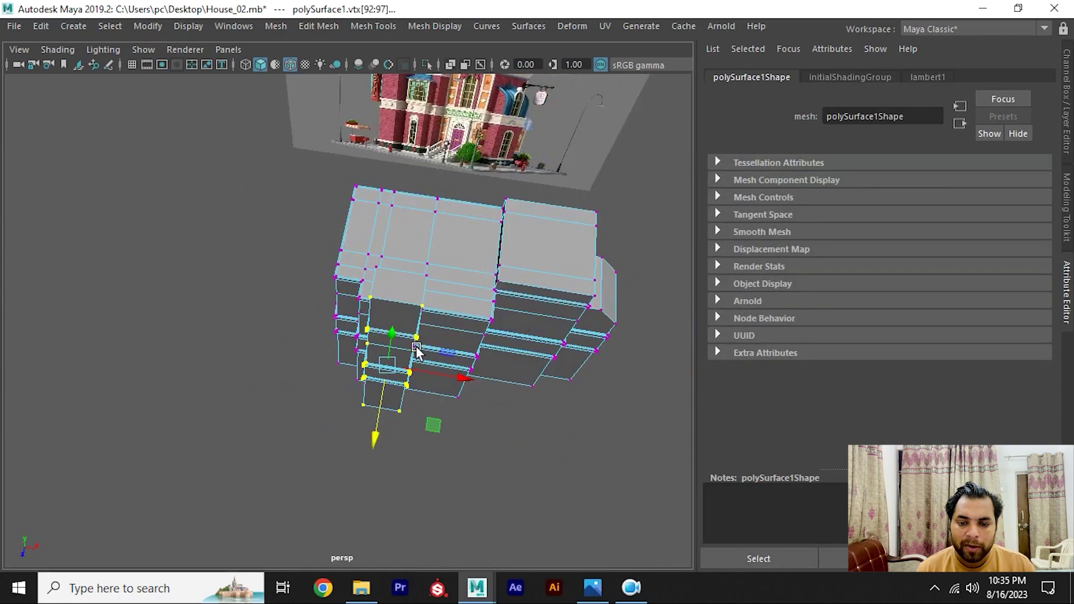
pyautogui.press('f')
pyautogui.scroll(-2, 353, 287)
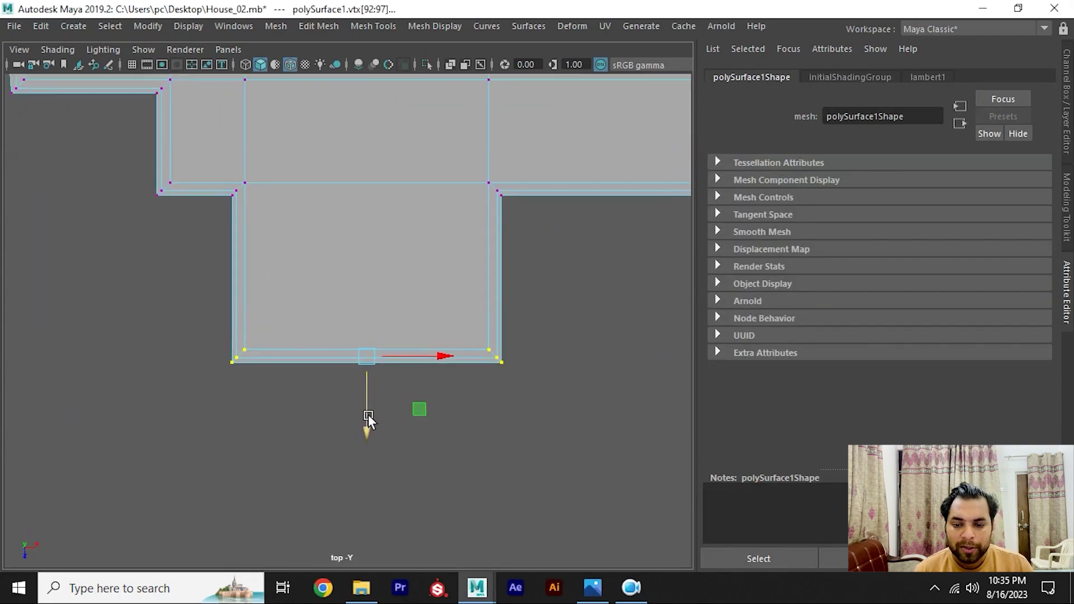
pyautogui.moveTo(367, 427); pyautogui.dragTo(369, 433)
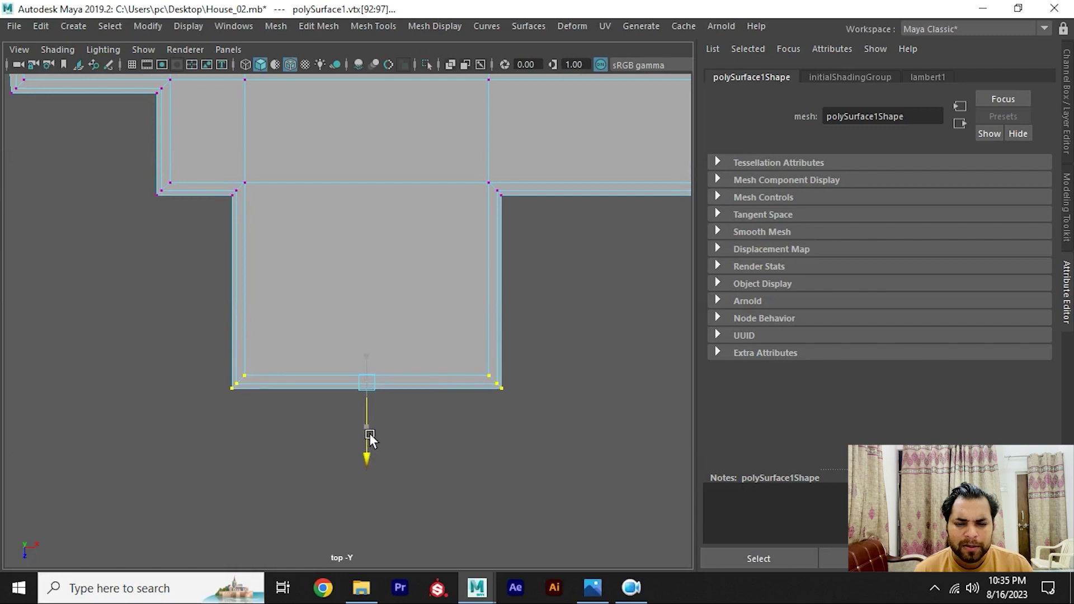
pyautogui.press('space')
pyautogui.moveTo(364, 329); pyautogui.dragTo(364, 183)
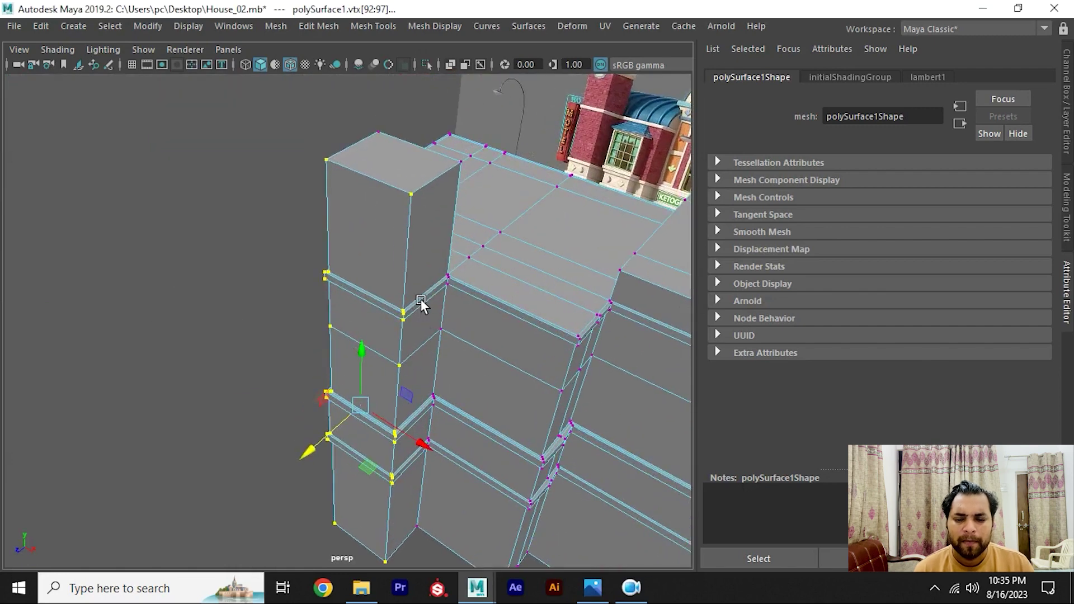
# Step: Select and frame the pillar's top face
pyautogui.scroll(-2, 342, 240)
pyautogui.moveTo(330, 156); pyautogui.dragTo(403, 132, button='right')
pyautogui.scroll(3, 333, 276)
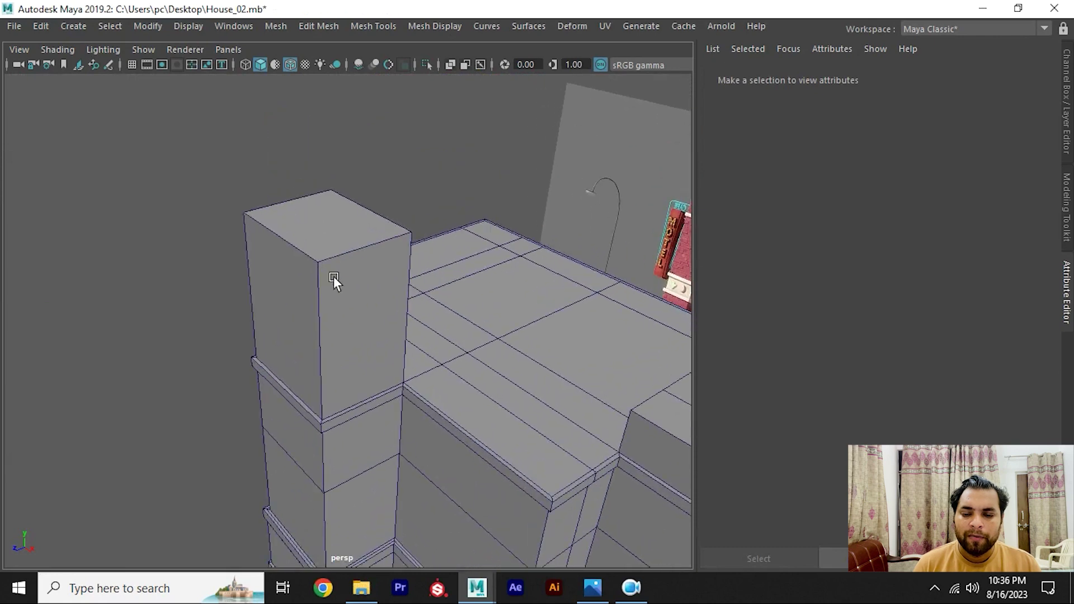
pyautogui.scroll(-2, 333, 276)
pyautogui.moveTo(304, 149); pyautogui.dragTo(304, 190, button='right')
pyautogui.click(326, 249)
pyautogui.press('f')
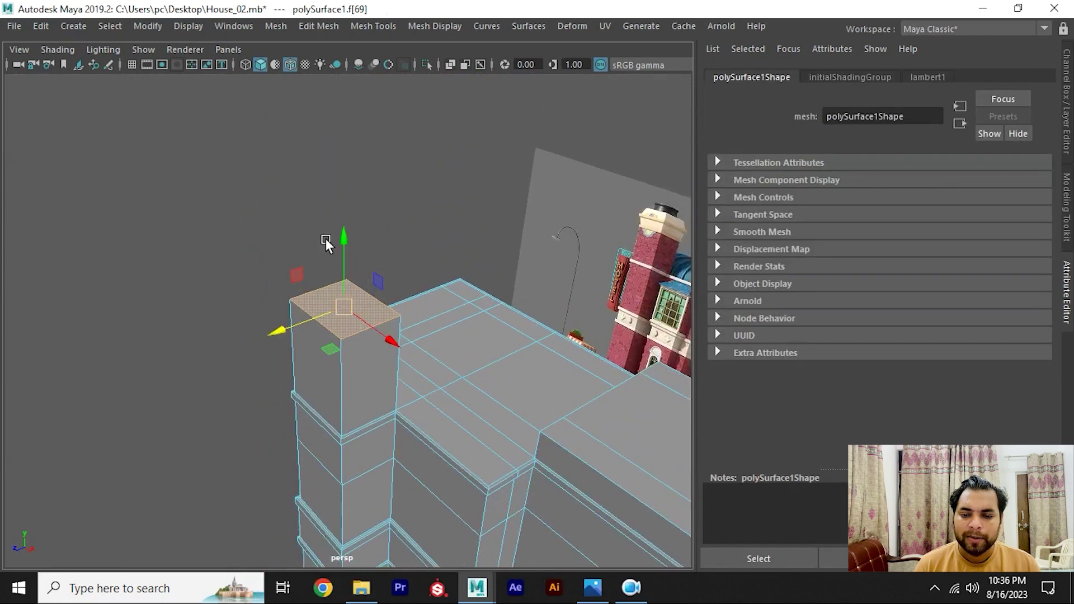
pyautogui.scroll(-2, 326, 238)
pyautogui.keyDown('alt'); pyautogui.moveTo(363, 246); pyautogui.dragTo(351, 247); pyautogui.keyUp('alt')
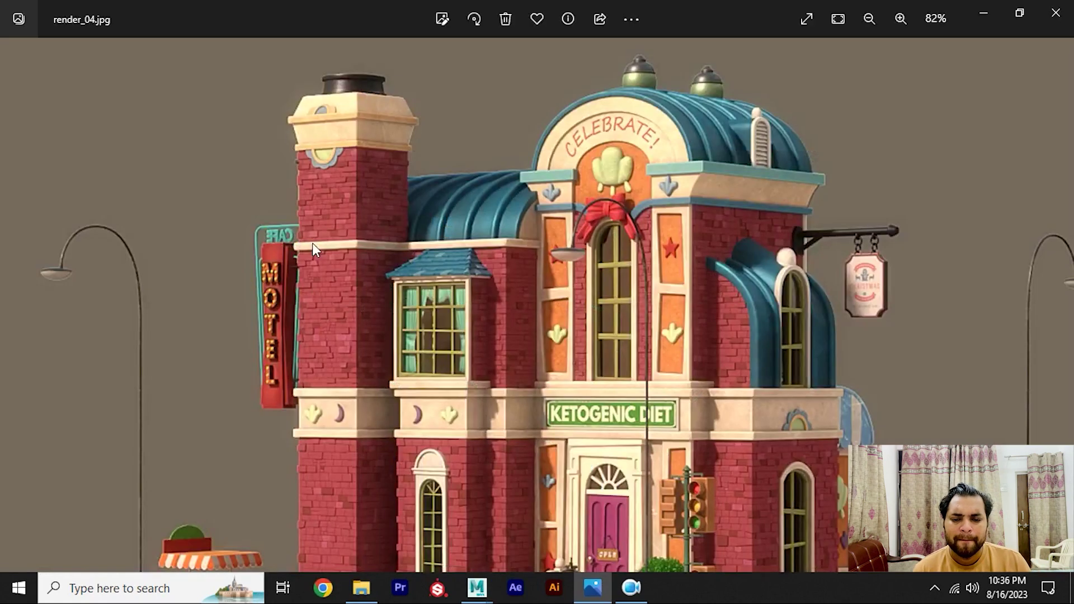
pyautogui.hotkey('alt', 'Tab')
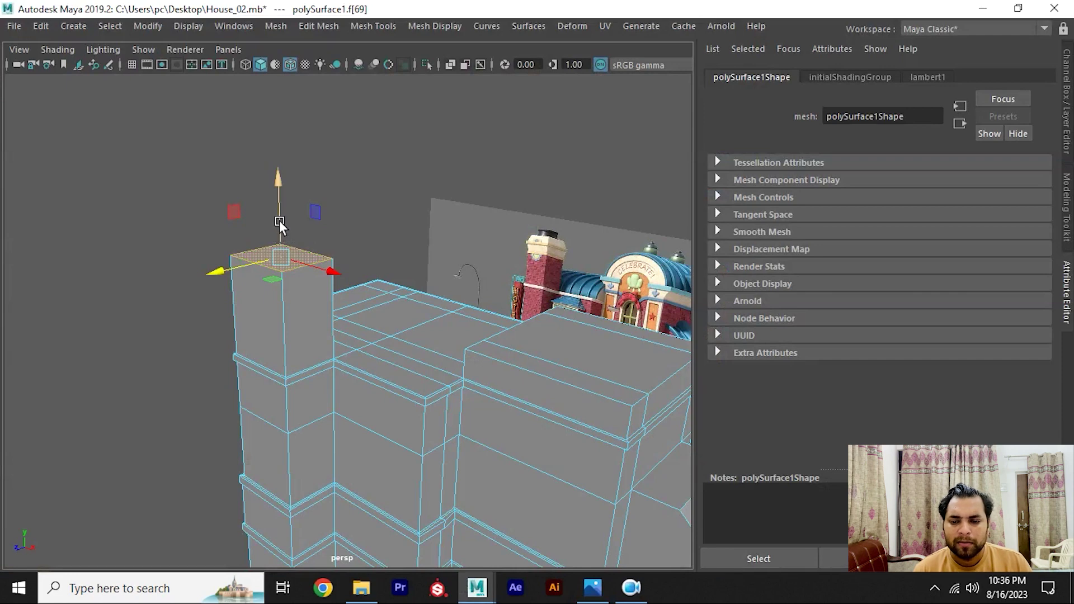
# Step: Extrude the pillar top upward and flare it into a chimney cap with a scaled edge loop
pyautogui.moveTo(280, 223); pyautogui.dragTo(280, 185)
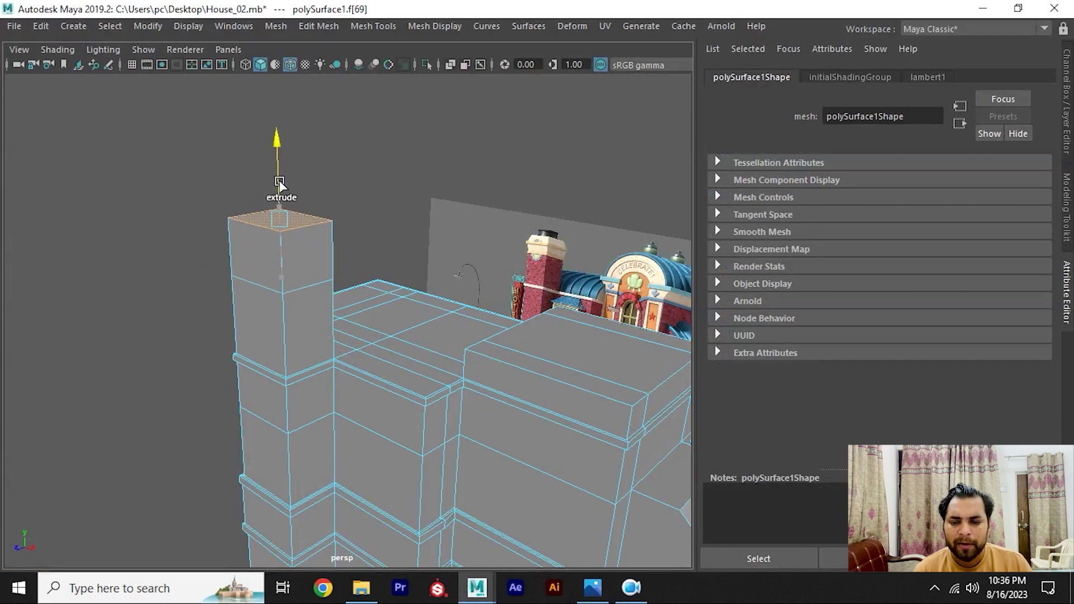
pyautogui.moveTo(277, 233)
pyautogui.keyDown('alt'); pyautogui.mouseDown()
pyautogui.moveTo(351, 286)
pyautogui.moveTo(338, 242)
pyautogui.mouseUp(); pyautogui.keyUp('alt')
pyautogui.click(334, 246)
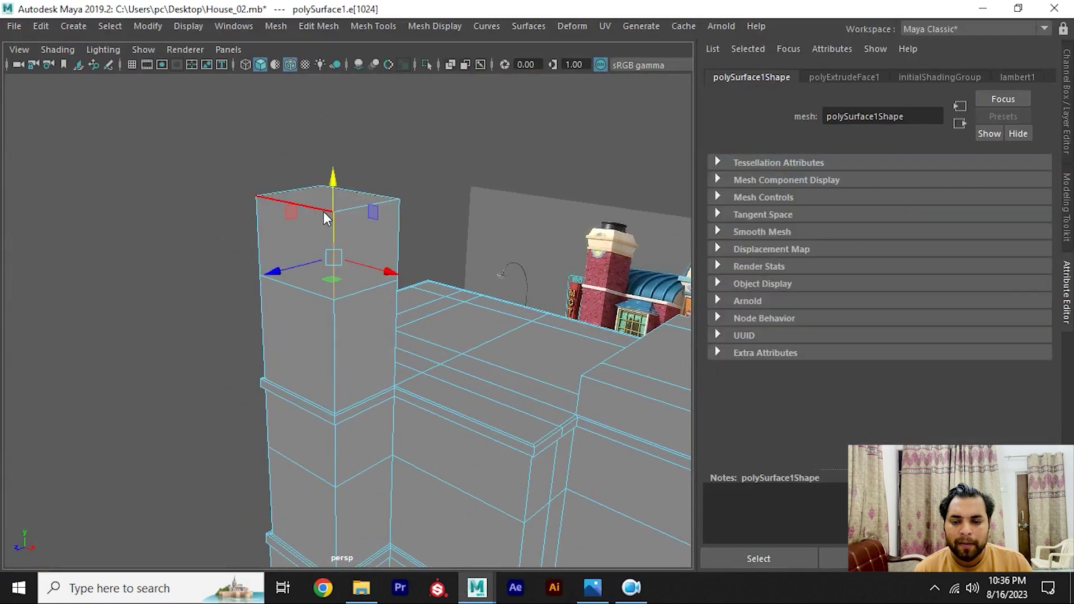
pyautogui.moveTo(324, 224)
pyautogui.keyDown('shift'); pyautogui.mouseDown(button='right')
pyautogui.moveTo(331, 247)
pyautogui.moveTo(416, 267)
pyautogui.mouseUp(button='right'); pyautogui.keyUp('shift')
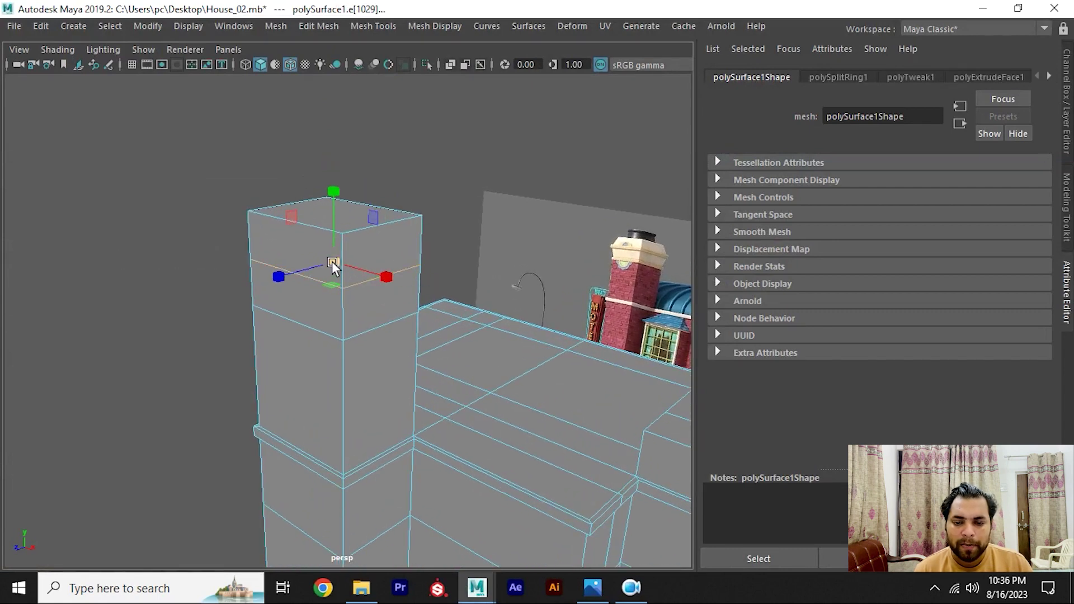
pyautogui.moveTo(332, 263); pyautogui.dragTo(361, 270)
pyautogui.moveTo(365, 270)
pyautogui.keyDown('alt'); pyautogui.mouseDown(button='right')
pyautogui.moveTo(291, 241)
pyautogui.moveTo(274, 203)
pyautogui.mouseUp(button='right'); pyautogui.keyUp('alt')
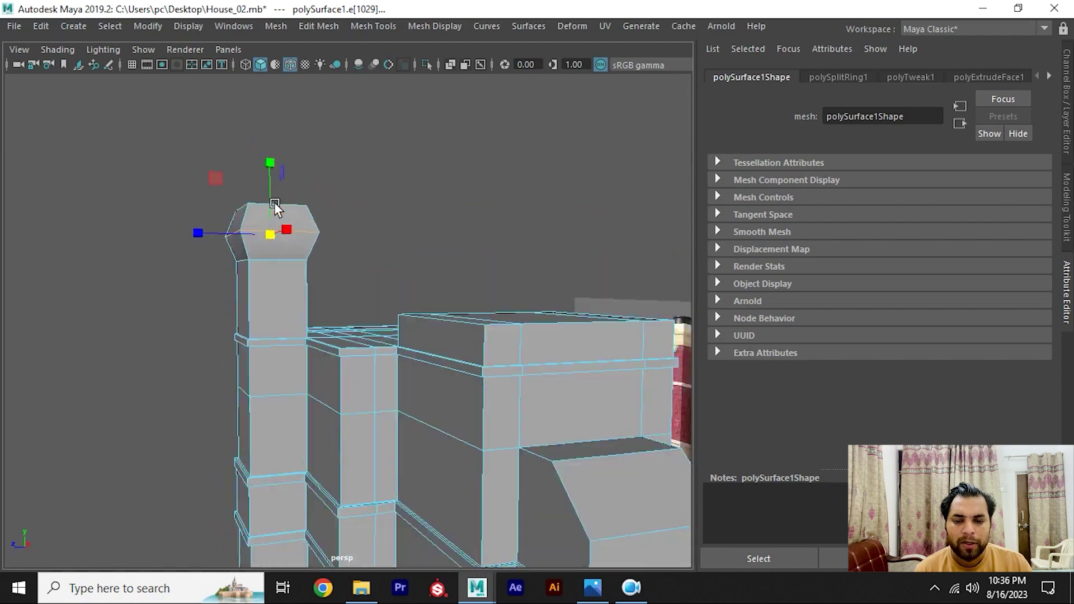
pyautogui.keyDown('alt'); pyautogui.moveTo(274, 203); pyautogui.dragTo(353, 243); pyautogui.keyUp('alt')
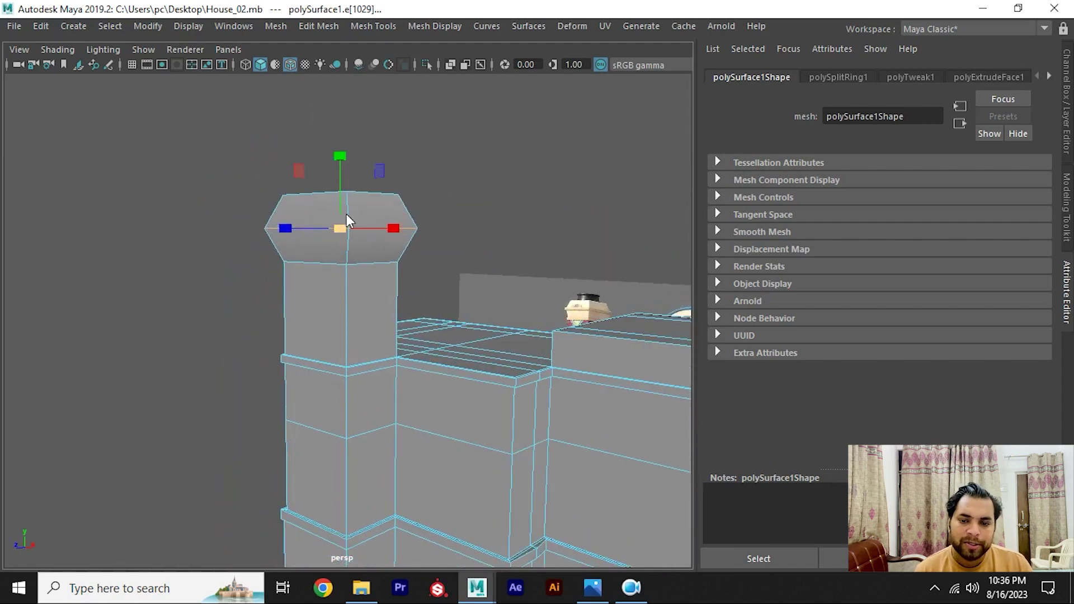
# Step: Clear the selection and compare the house with the render_04 reference
pyautogui.click(451, 91)
pyautogui.keyDown('alt'); pyautogui.moveTo(451, 91); pyautogui.dragTo(370, 263, button='right'); pyautogui.keyUp('alt')
pyautogui.moveTo(370, 263)
pyautogui.keyDown('alt'); pyautogui.mouseDown()
pyautogui.moveTo(306, 243)
pyautogui.moveTo(355, 260)
pyautogui.mouseUp(); pyautogui.keyUp('alt')
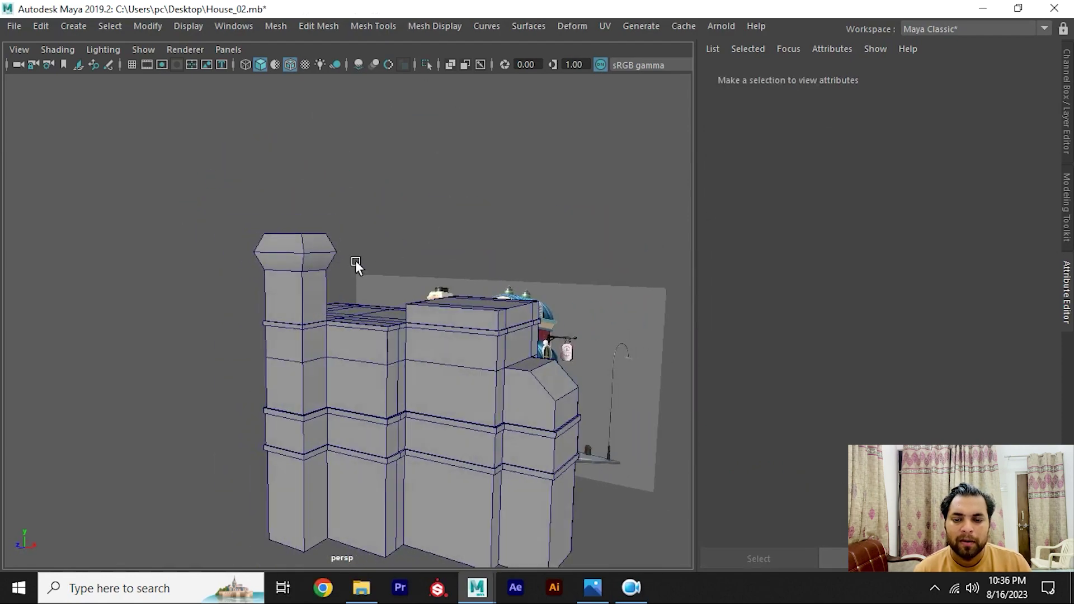
pyautogui.hotkey('alt', 'Tab')
pyautogui.hotkey('alt', 'Tab')
pyautogui.scroll(3, 328, 219)
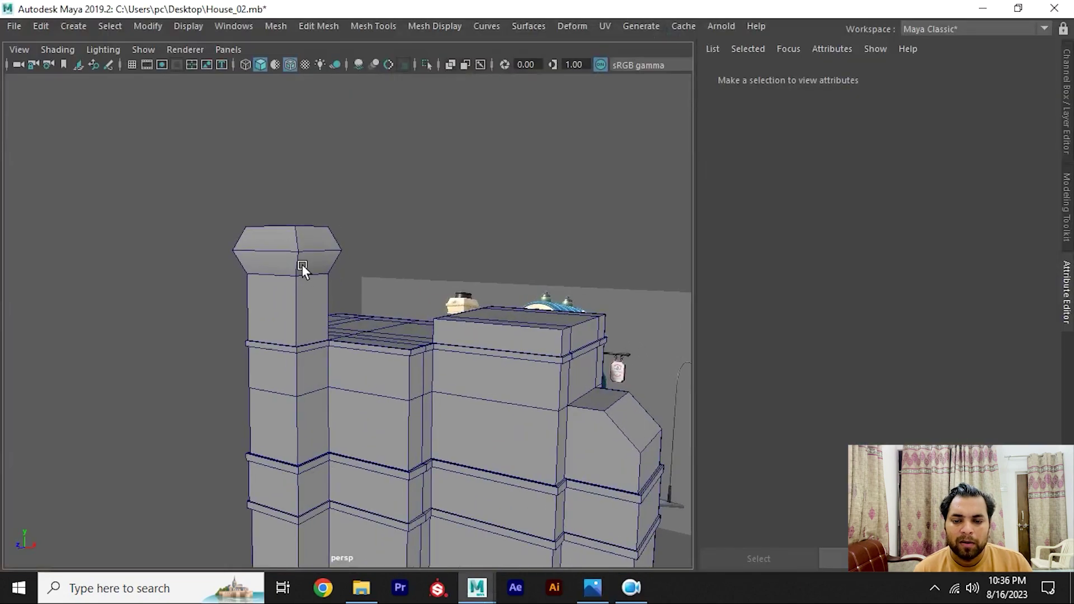
pyautogui.click(302, 266)
pyautogui.scroll(3, 400, 262)
# Step: Box-select the chimney cap vertices, then go back to selecting the whole house
pyautogui.press('F9')
pyautogui.moveTo(100, 170); pyautogui.dragTo(351, 294)
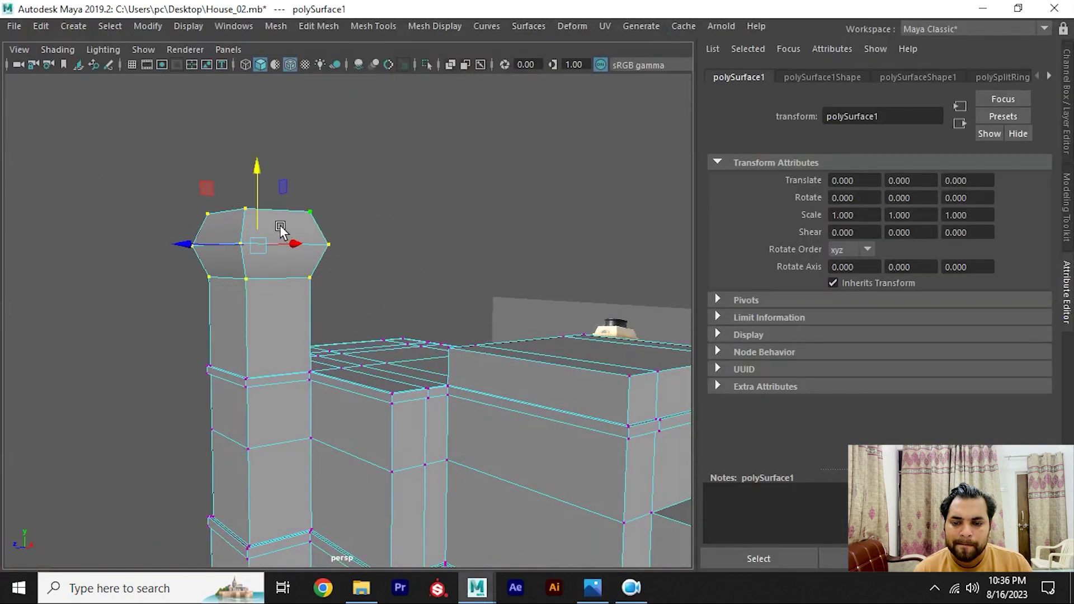
pyautogui.moveTo(279, 229)
pyautogui.keyDown('alt'); pyautogui.mouseDown()
pyautogui.moveTo(258, 170)
pyautogui.moveTo(295, 251)
pyautogui.moveTo(335, 248)
pyautogui.mouseUp(); pyautogui.keyUp('alt')
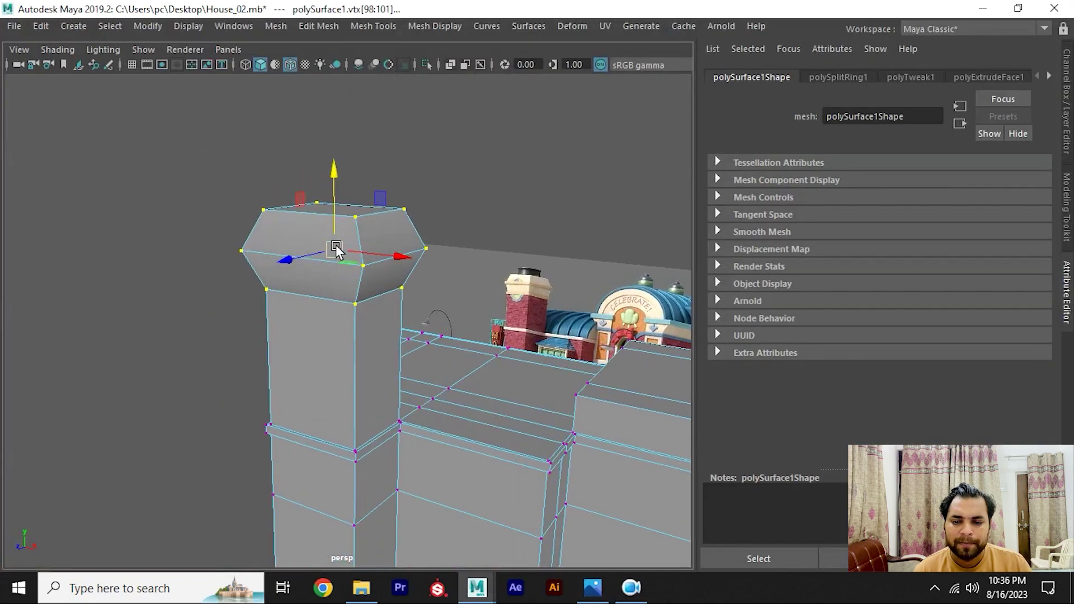
pyautogui.click(454, 182)
pyautogui.press('F8')
pyautogui.click(349, 238)
# Step: Zoom render_04 to 133% and frame the chimney's cream cap
pyautogui.hotkey('alt', 'Tab')
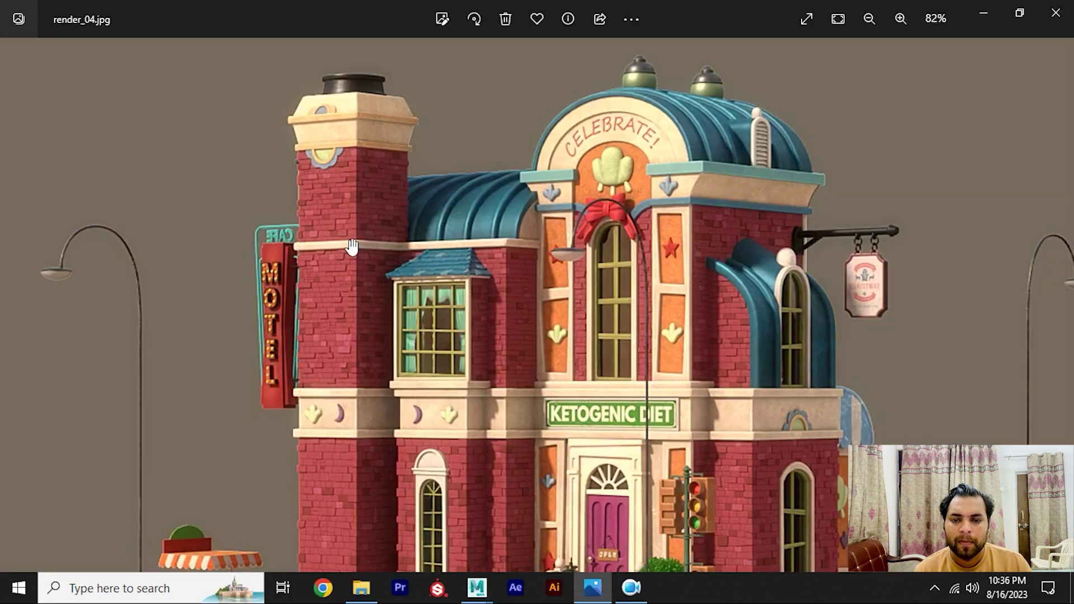
pyautogui.keyDown('ctrl'); pyautogui.scroll(1, 317, 152); pyautogui.keyUp('ctrl')
pyautogui.keyDown('ctrl'); pyautogui.scroll(1, 379, 153); pyautogui.keyUp('ctrl')
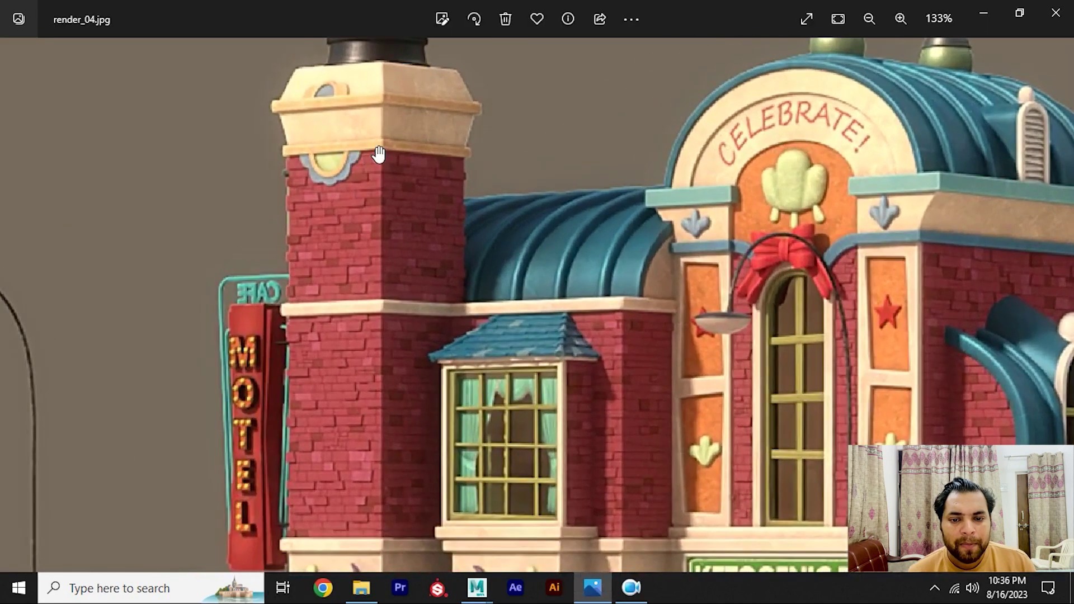
pyautogui.moveTo(380, 150); pyautogui.dragTo(371, 232)
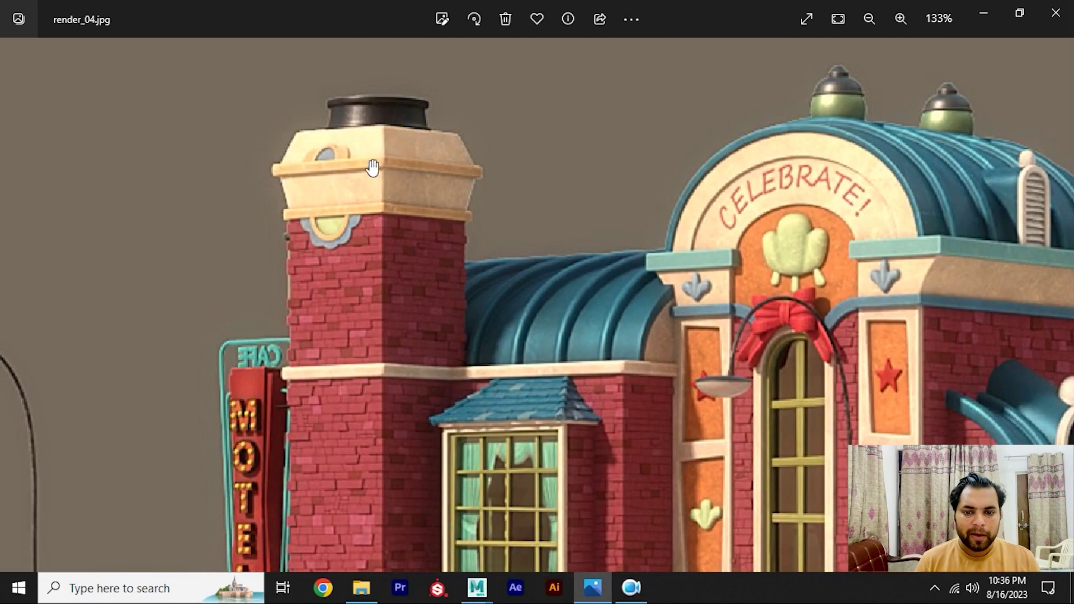
# Step: Insert an edge loop just under the chimney cap and lower it slightly
pyautogui.hotkey('alt', 'Tab')
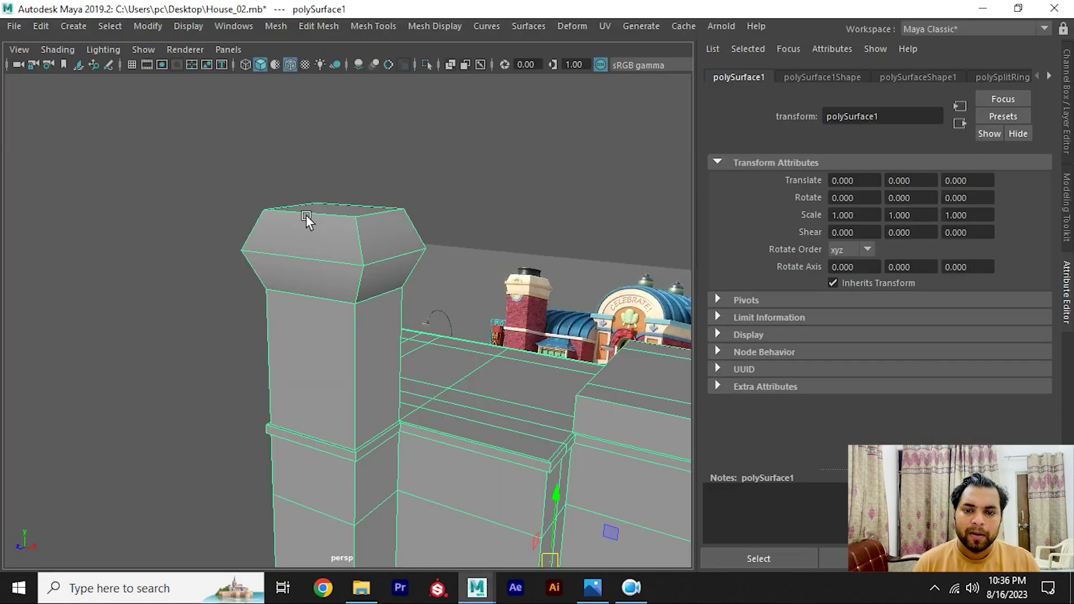
pyautogui.keyDown('alt'); pyautogui.moveTo(307, 215); pyautogui.dragTo(411, 274); pyautogui.keyUp('alt')
pyautogui.scroll(2, 380, 247)
pyautogui.scroll(5, 444, 298)
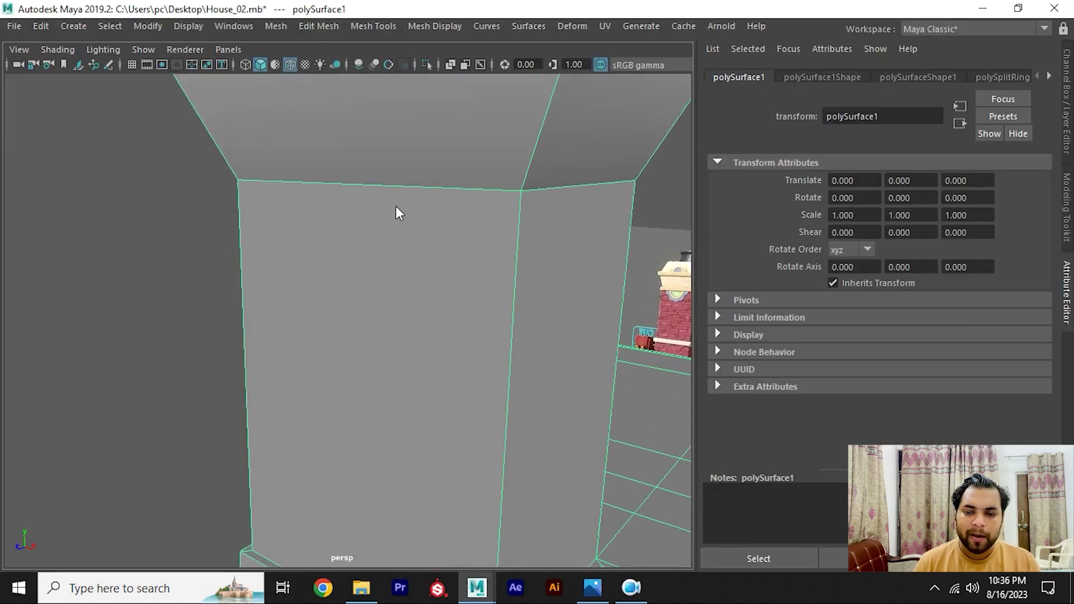
pyautogui.keyDown('shift'); pyautogui.moveTo(395, 206); pyautogui.dragTo(279, 223, button='right'); pyautogui.keyUp('shift')
pyautogui.click(525, 207)
pyautogui.keyDown('alt'); pyautogui.moveTo(525, 207); pyautogui.dragTo(449, 227); pyautogui.keyUp('alt')
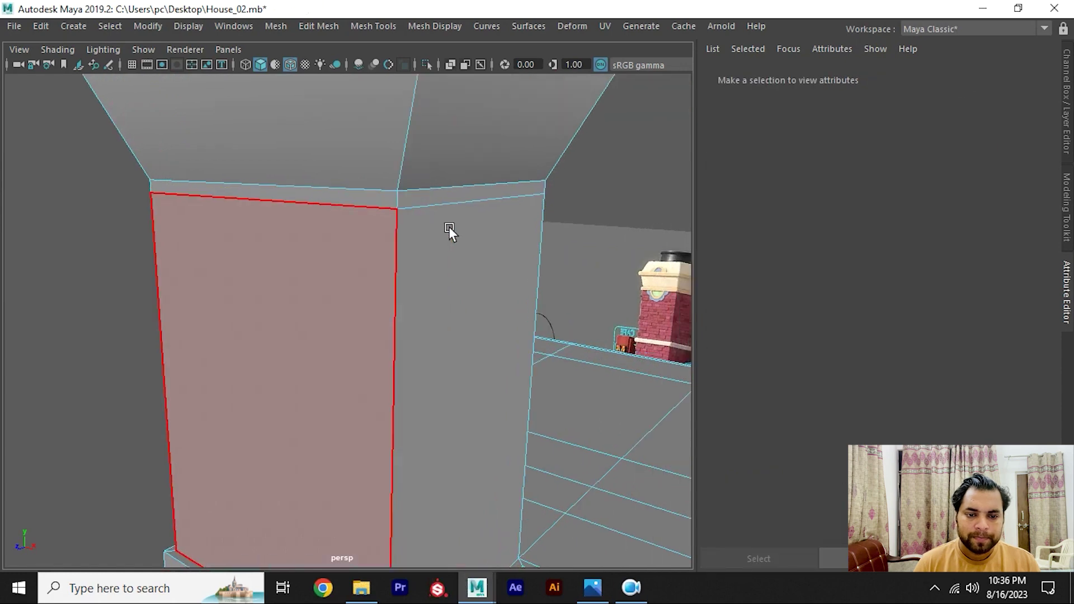
pyautogui.moveTo(430, 154); pyautogui.dragTo(432, 110, button='right')
pyautogui.doubleClick(404, 210)
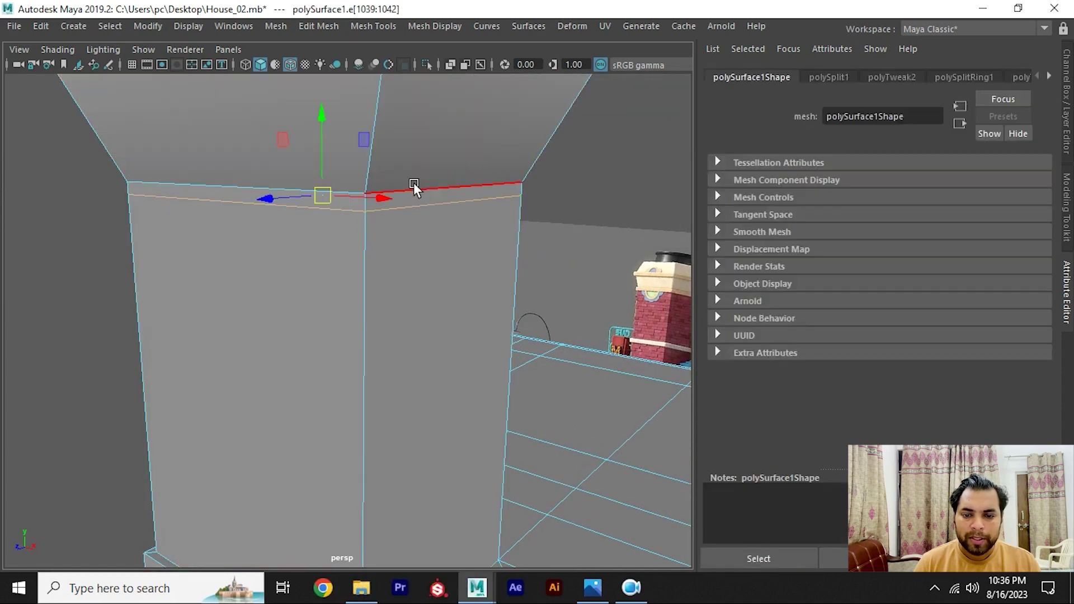
pyautogui.moveTo(327, 151); pyautogui.dragTo(321, 159)
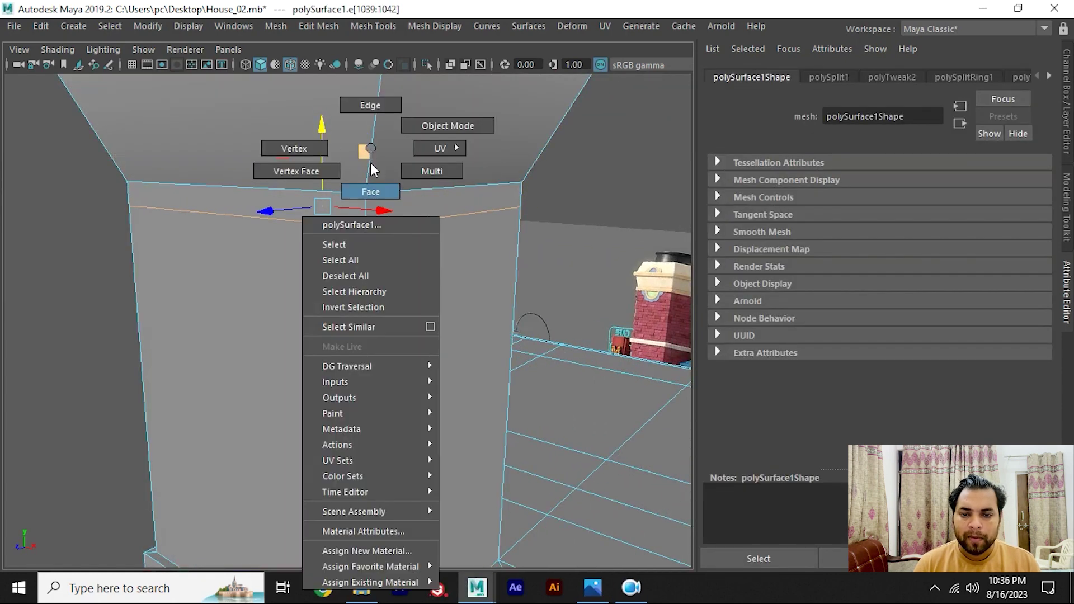
# Step: Extrude the face band above the loop outward about 0.539 as a collar
pyautogui.moveTo(370, 151); pyautogui.dragTo(365, 187, button='right')
pyautogui.click(361, 206)
pyautogui.doubleClick(290, 206)
pyautogui.moveTo(290, 209)
pyautogui.keyDown('alt'); pyautogui.mouseDown()
pyautogui.moveTo(414, 244)
pyautogui.moveTo(418, 293)
pyautogui.moveTo(371, 269)
pyautogui.moveTo(427, 297)
pyautogui.moveTo(437, 280)
pyautogui.moveTo(460, 298)
pyautogui.moveTo(299, 247)
pyautogui.moveTo(377, 280)
pyautogui.moveTo(507, 263)
pyautogui.moveTo(425, 262)
pyautogui.mouseUp(); pyautogui.keyUp('alt')
pyautogui.scroll(-3, 414, 244)
pyautogui.hotkey('ctrl', 'e')
pyautogui.scroll(3, 437, 287)
pyautogui.moveTo(378, 154); pyautogui.dragTo(444, 132, button='right')
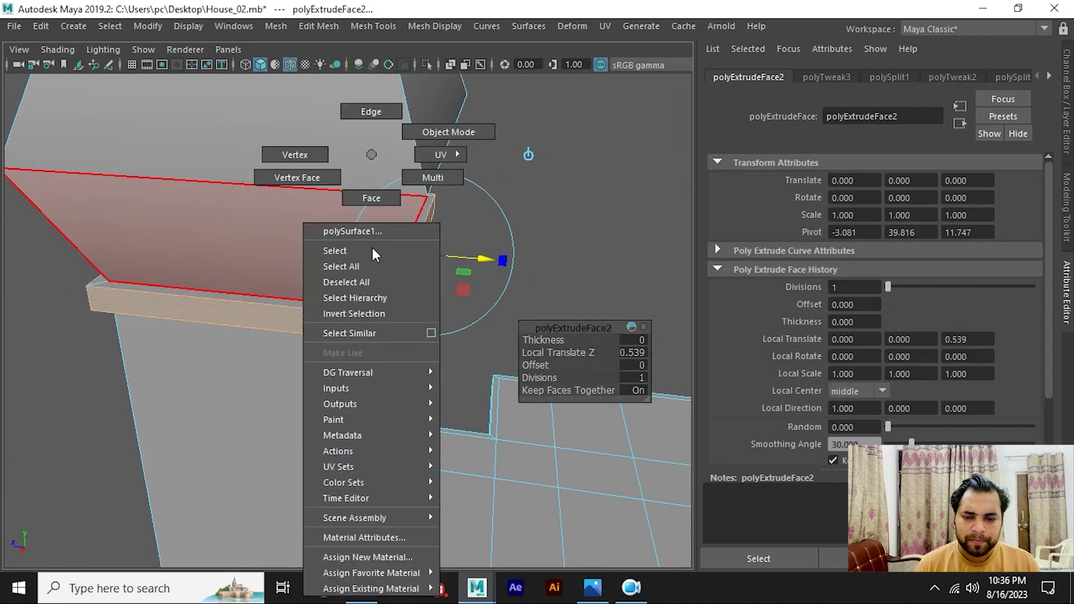
pyautogui.moveTo(444, 132)
pyautogui.keyDown('alt'); pyautogui.mouseDown()
pyautogui.moveTo(531, 212)
pyautogui.moveTo(448, 264)
pyautogui.moveTo(506, 441)
pyautogui.mouseUp(); pyautogui.keyUp('alt')
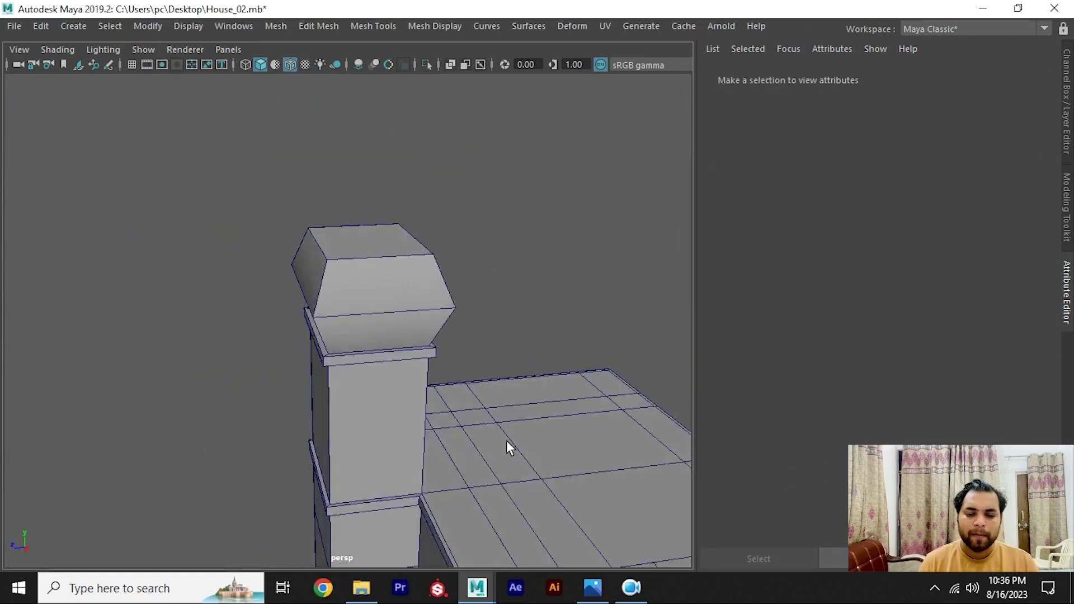
# Step: Zoom the render_04 reference in Photos to 177% on the chimney's dark round cap
pyautogui.click(594, 589)
pyautogui.scroll(1, 386, 213)
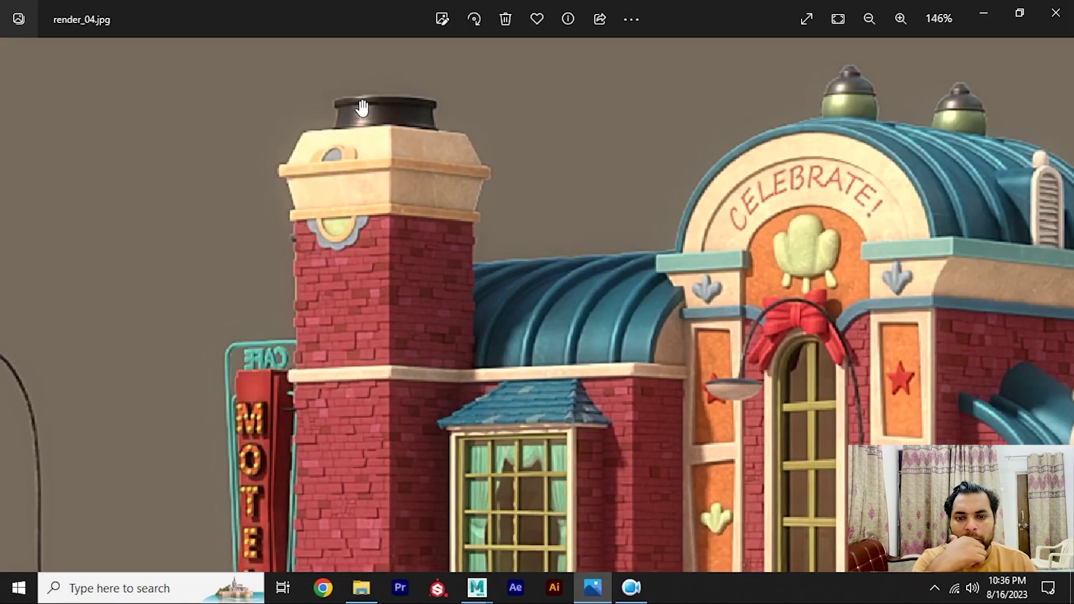
pyautogui.scroll(2, 366, 120)
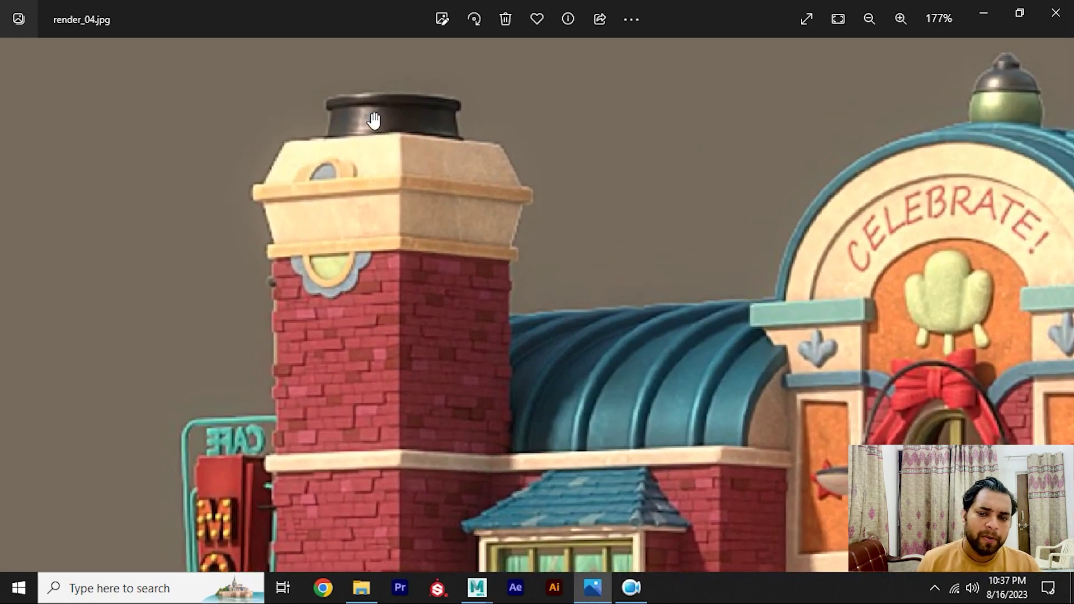
# Step: Back in Maya, orbit out to the house and create a new cylinder, pCylinder1
pyautogui.hotkey('alt', 'Tab')
pyautogui.scroll(-2, 362, 235)
pyautogui.moveTo(364, 268)
pyautogui.keyDown('alt'); pyautogui.mouseDown()
pyautogui.moveTo(444, 216)
pyautogui.moveTo(184, 288)
pyautogui.mouseUp(); pyautogui.keyUp('alt')
pyautogui.keyDown('shift'); pyautogui.moveTo(193, 253); pyautogui.dragTo(78, 253, button='right'); pyautogui.keyUp('shift')
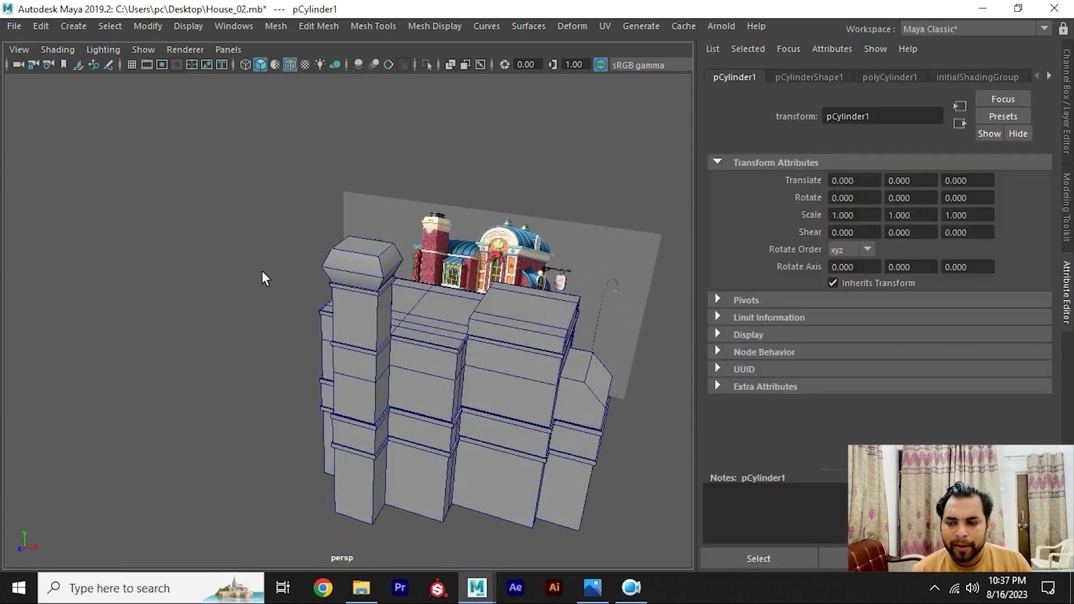
# Step: Raise the new cylinder up onto the chimney top and frame it
pyautogui.scroll(-3, 262, 270)
pyautogui.moveTo(168, 290)
pyautogui.keyDown('alt'); pyautogui.mouseDown()
pyautogui.moveTo(473, 333)
pyautogui.moveTo(419, 352)
pyautogui.mouseUp(); pyautogui.keyUp('alt')
pyautogui.press('w')
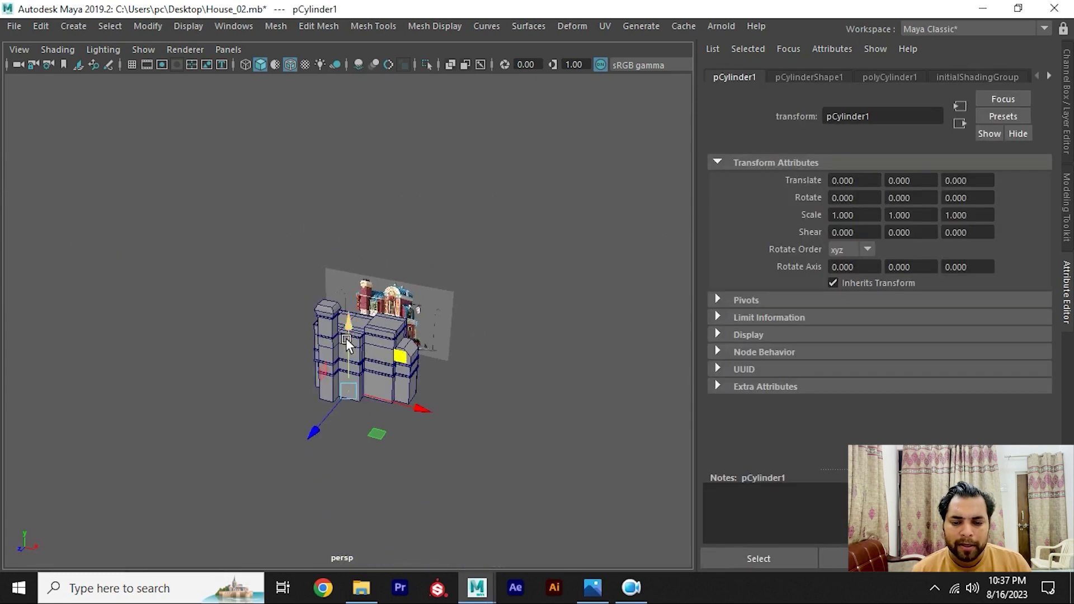
pyautogui.moveTo(348, 257); pyautogui.dragTo(341, 225)
pyautogui.press('f')
pyautogui.scroll(-3, 123, 331)
pyautogui.moveTo(123, 331)
pyautogui.keyDown('alt'); pyautogui.mouseDown()
pyautogui.moveTo(325, 351)
pyautogui.moveTo(290, 324)
pyautogui.moveTo(387, 296)
pyautogui.moveTo(117, 288)
pyautogui.moveTo(165, 358)
pyautogui.moveTo(162, 321)
pyautogui.mouseUp(); pyautogui.keyUp('alt')
pyautogui.press('f')
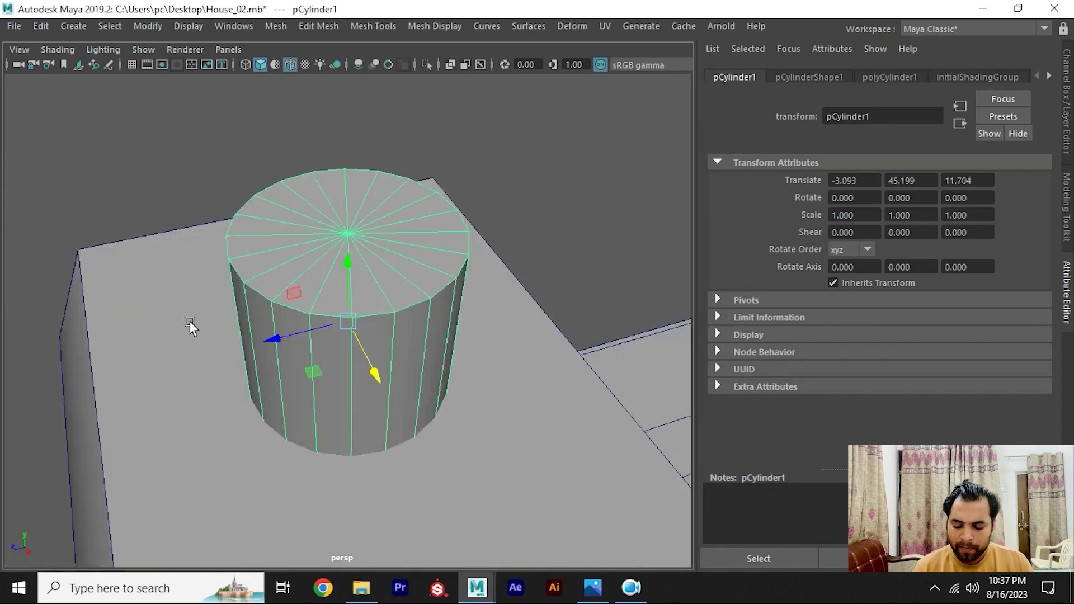
pyautogui.scroll(-1, 283, 309)
# Step: Scale the cylinder up about 2.2 times and change its side count in its construction settings
pyautogui.press('r')
pyautogui.moveTo(283, 310)
pyautogui.keyDown('alt'); pyautogui.mouseDown()
pyautogui.moveTo(371, 318)
pyautogui.moveTo(419, 337)
pyautogui.moveTo(720, 260)
pyautogui.mouseUp(); pyautogui.keyUp('alt')
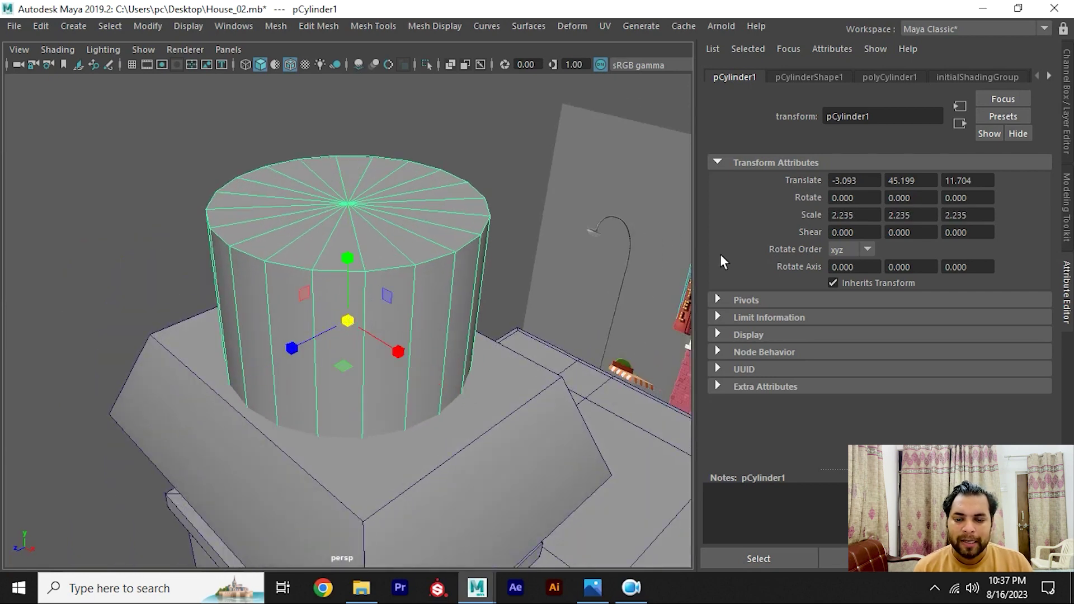
pyautogui.click(890, 79)
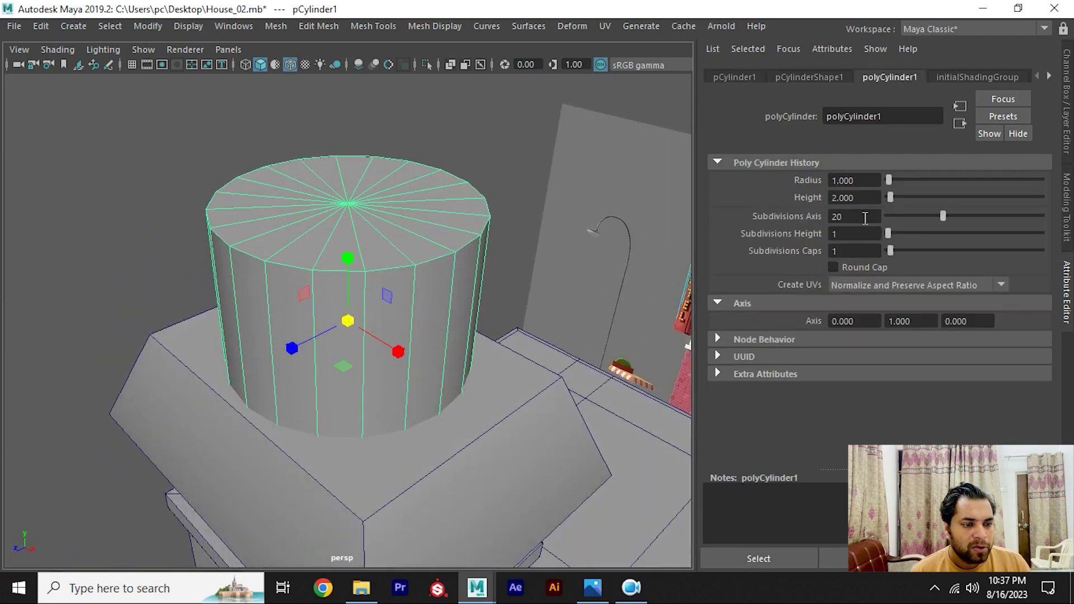
pyautogui.write('8')
pyautogui.press('Return')
# Step: Isolate the cylinder and flare its bottom vertex ring outward
pyautogui.hotkey('alt', 'Tab')
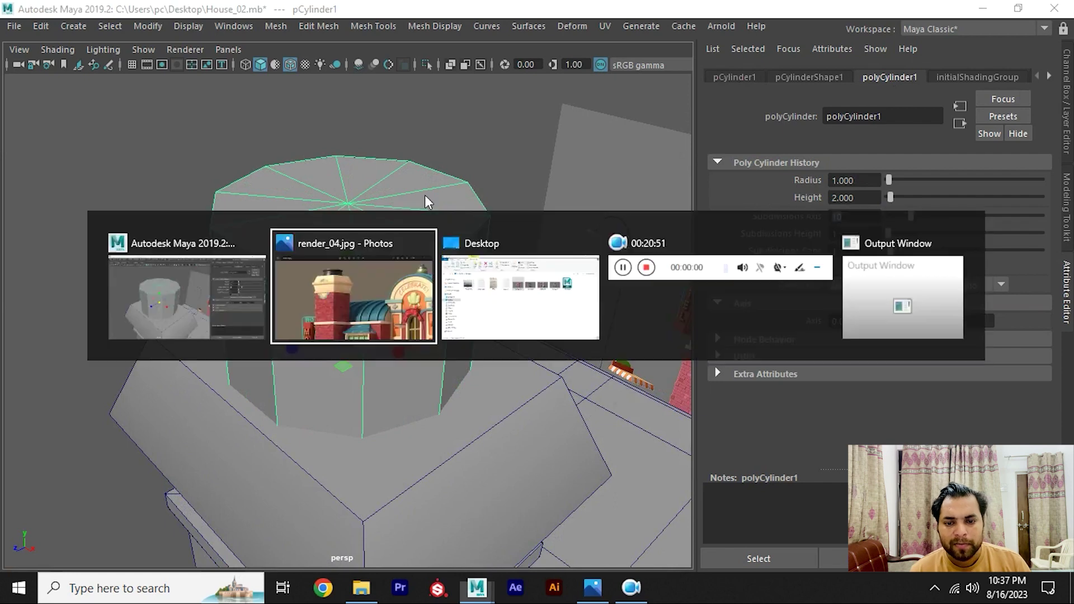
pyautogui.hotkey('alt', 'Tab')
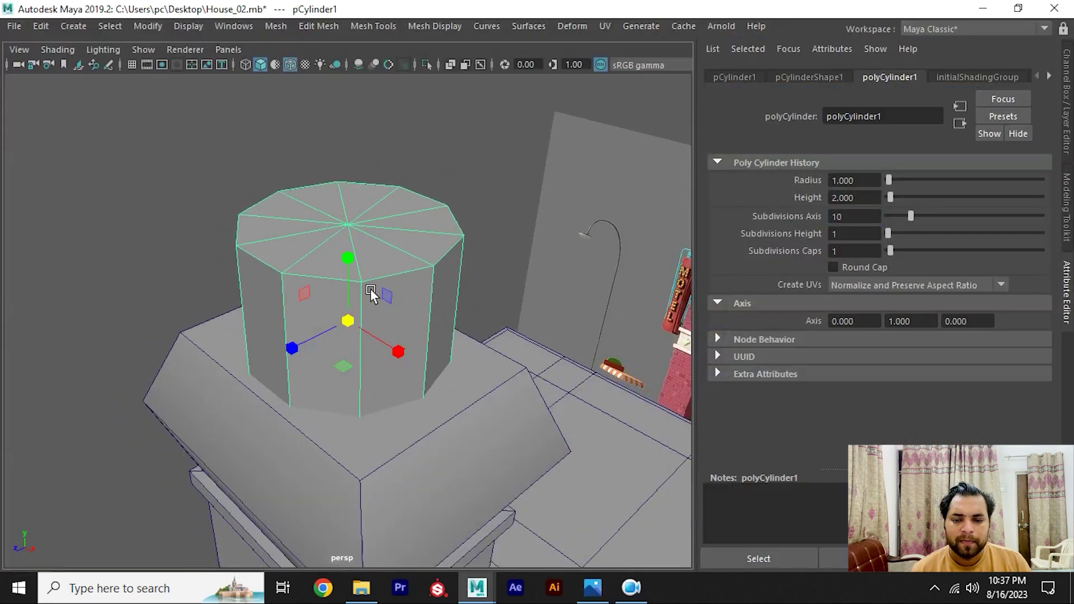
pyautogui.keyDown('alt'); pyautogui.moveTo(370, 289); pyautogui.dragTo(314, 288); pyautogui.keyUp('alt')
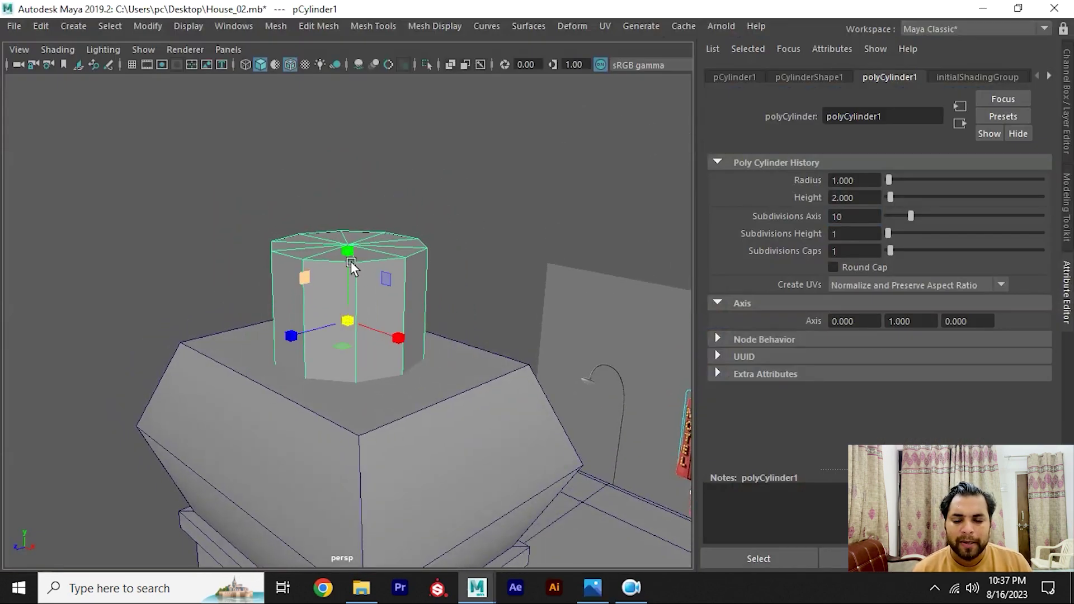
pyautogui.hotkey('ctrl', '1')
pyautogui.keyDown('alt'); pyautogui.moveTo(346, 278); pyautogui.dragTo(377, 290); pyautogui.keyUp('alt')
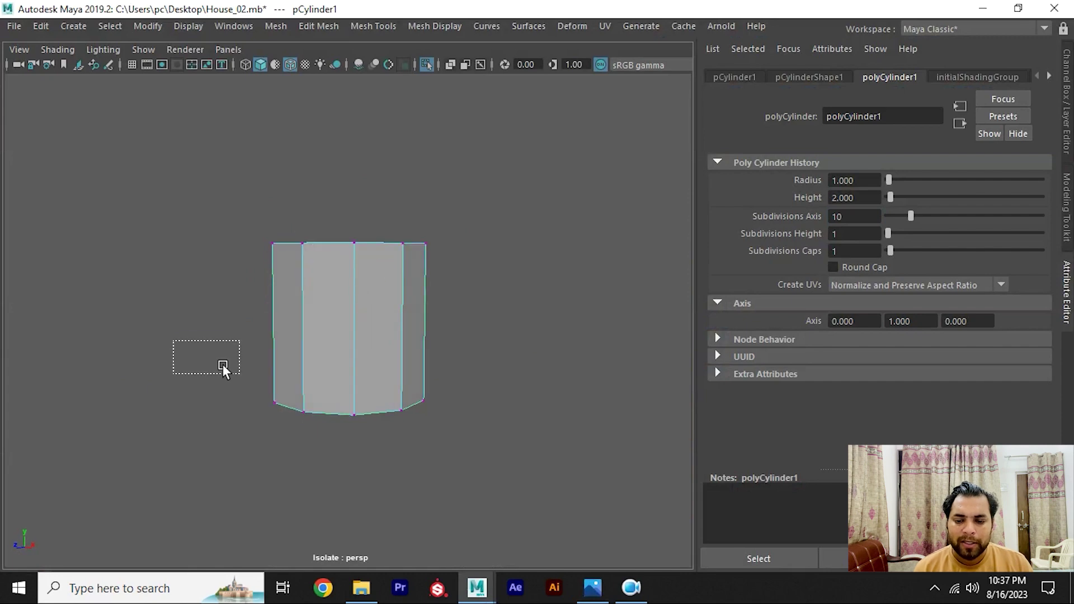
pyautogui.moveTo(222, 365); pyautogui.dragTo(442, 425)
pyautogui.moveTo(367, 420); pyautogui.dragTo(391, 416, button='middle')
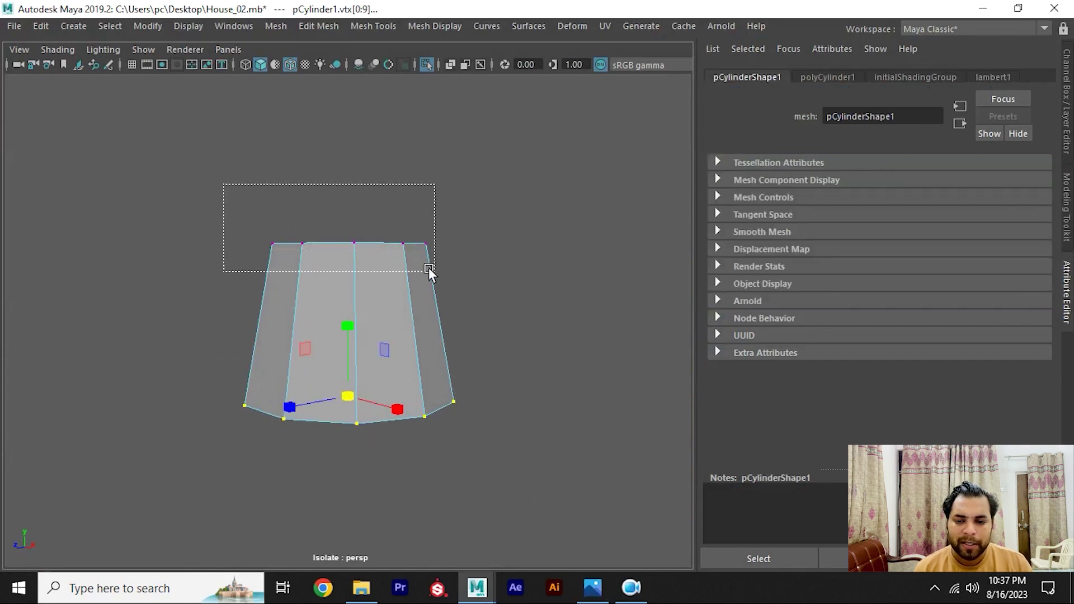
# Step: Lower the cylinder's top vertex ring, then return to object mode with the whole scene shown
pyautogui.moveTo(429, 270); pyautogui.dragTo(431, 270)
pyautogui.moveTo(348, 162); pyautogui.dragTo(347, 179)
pyautogui.moveTo(350, 153); pyautogui.dragTo(431, 132, button='right')
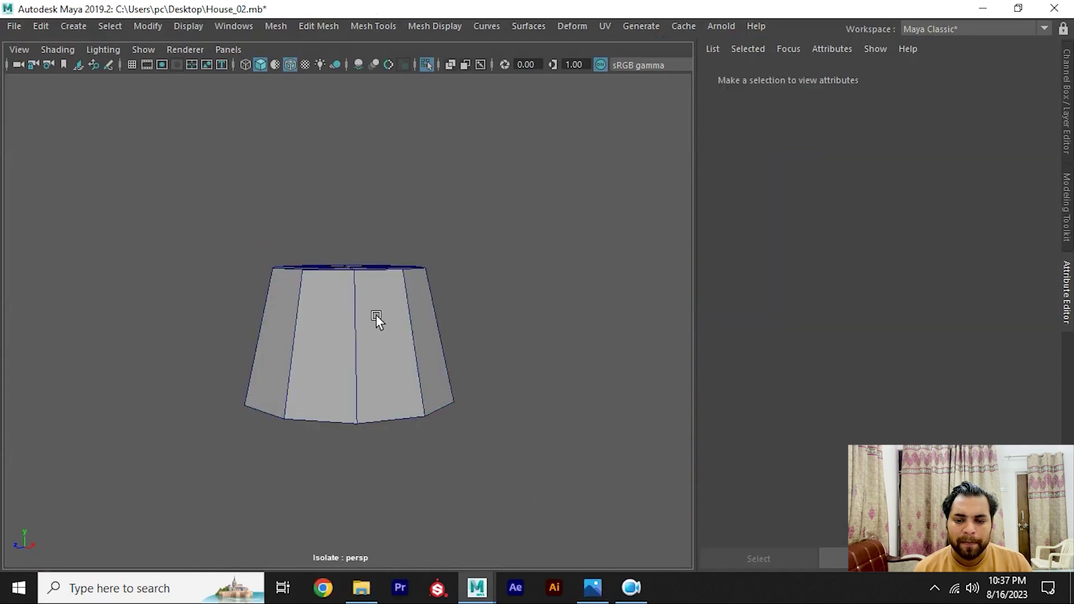
pyautogui.click(376, 314)
pyautogui.hotkey('ctrl', '1')
pyautogui.moveTo(376, 315)
pyautogui.keyDown('alt'); pyautogui.mouseDown()
pyautogui.moveTo(358, 324)
pyautogui.moveTo(365, 334)
pyautogui.moveTo(328, 319)
pyautogui.moveTo(326, 293)
pyautogui.mouseUp(); pyautogui.keyUp('alt')
# Step: Compare with the render_04 reference and zoom in on the chimney cylinder
pyautogui.hotkey('alt', 'Tab')
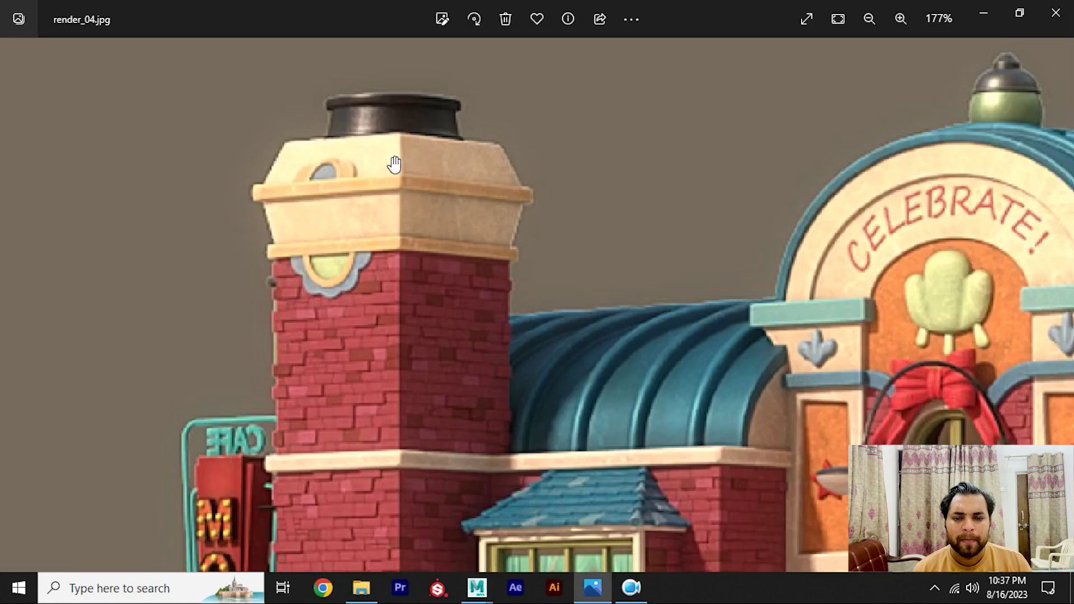
pyautogui.hotkey('alt', 'Tab')
pyautogui.moveTo(378, 193)
pyautogui.keyDown('alt'); pyautogui.mouseDown()
pyautogui.moveTo(360, 245)
pyautogui.moveTo(352, 212)
pyautogui.moveTo(356, 240)
pyautogui.moveTo(386, 273)
pyautogui.moveTo(421, 198)
pyautogui.mouseUp(); pyautogui.keyUp('alt')
pyautogui.scroll(3, 359, 245)
pyautogui.scroll(2, 388, 276)
pyautogui.scroll(3, 334, 274)
# Step: Insert an edge loop around the cylinder and slide it up near the top
pyautogui.moveTo(422, 199); pyautogui.dragTo(422, 145, button='right')
pyautogui.doubleClick(439, 255)
pyautogui.keyDown('shift'); pyautogui.moveTo(431, 252); pyautogui.dragTo(421, 338, button='right'); pyautogui.keyUp('shift')
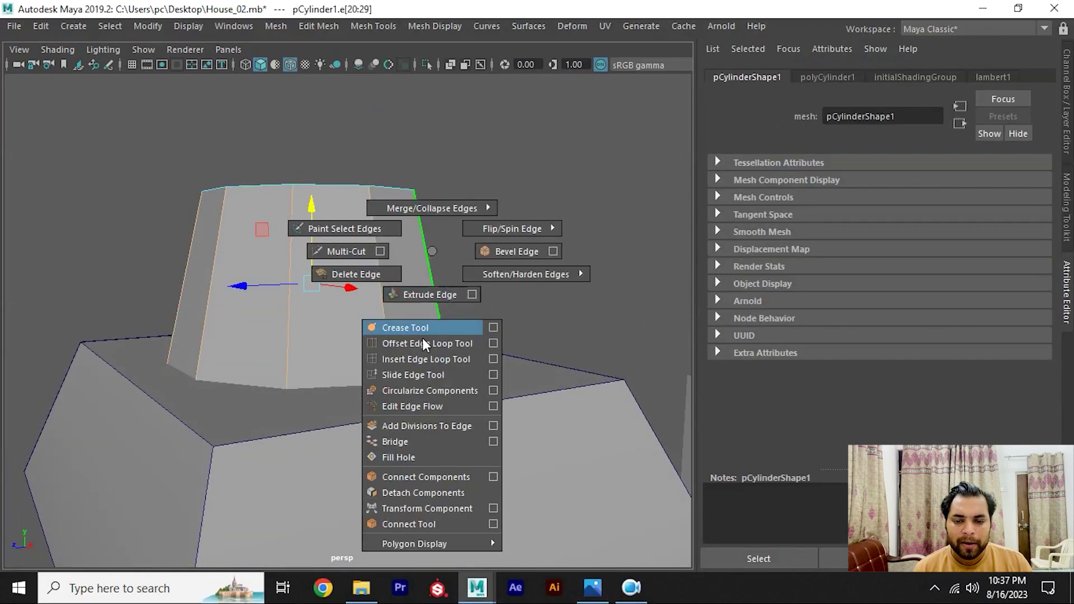
pyautogui.keyDown('shift'); pyautogui.moveTo(420, 473); pyautogui.dragTo(421, 476, button='right'); pyautogui.keyUp('shift')
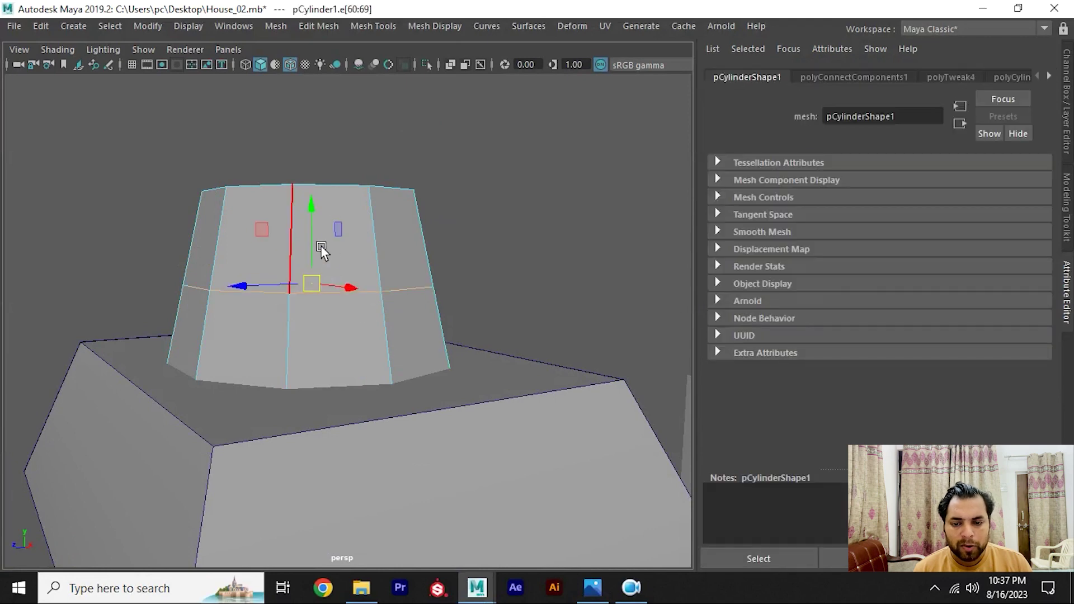
pyautogui.moveTo(313, 249)
pyautogui.mouseDown()
pyautogui.moveTo(299, 178)
pyautogui.moveTo(302, 203)
pyautogui.mouseUp()
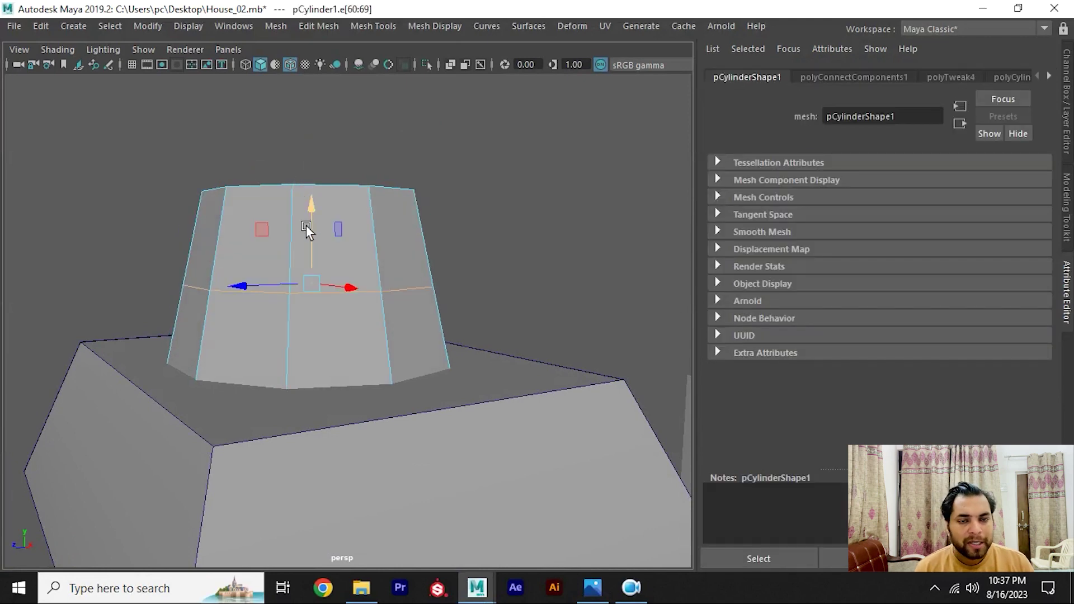
pyautogui.keyDown('shift'); pyautogui.moveTo(313, 240); pyautogui.dragTo(310, 227, button='middle'); pyautogui.keyUp('shift')
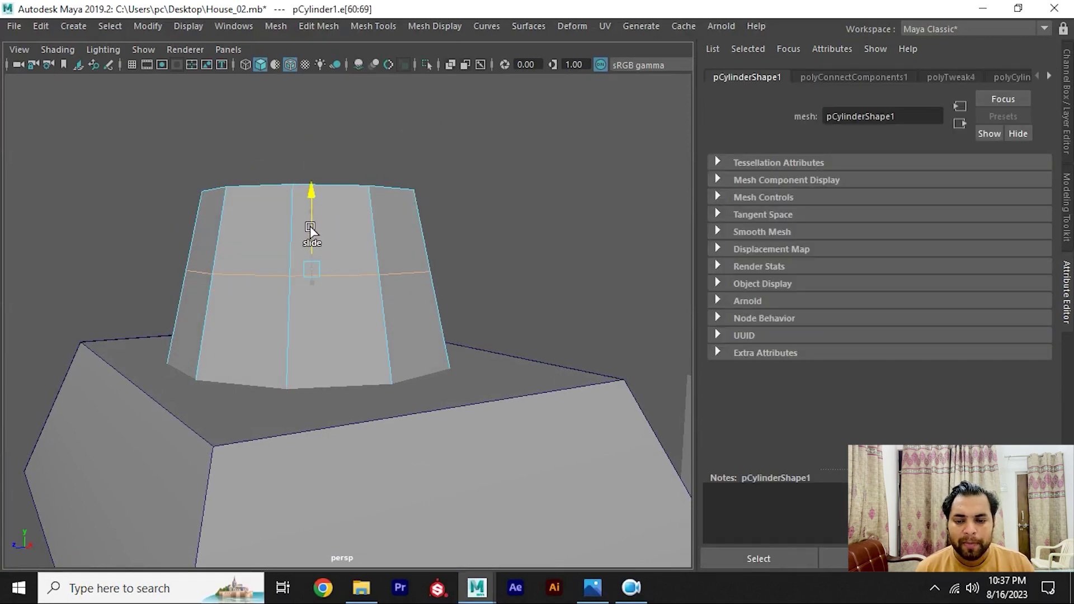
# Step: Select the ring of top band faces and extrude it outward
pyautogui.moveTo(305, 162)
pyautogui.keyDown('alt'); pyautogui.mouseDown()
pyautogui.moveTo(331, 226)
pyautogui.moveTo(367, 177)
pyautogui.mouseUp(); pyautogui.keyUp('alt')
pyautogui.moveTo(367, 177); pyautogui.dragTo(369, 212, button='right')
pyautogui.click(370, 212)
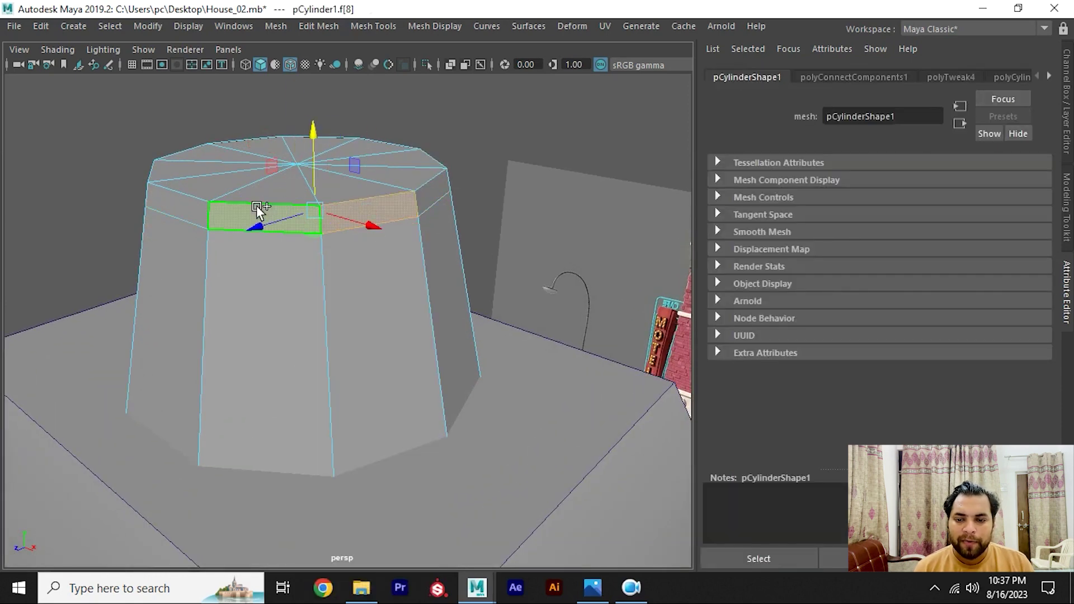
pyautogui.keyDown('shift'); pyautogui.doubleClick(257, 206); pyautogui.keyUp('shift')
pyautogui.keyDown('shift'); pyautogui.moveTo(276, 203); pyautogui.dragTo(276, 247, button='right'); pyautogui.keyUp('shift')
pyautogui.moveTo(338, 213); pyautogui.dragTo(429, 222, button='middle')
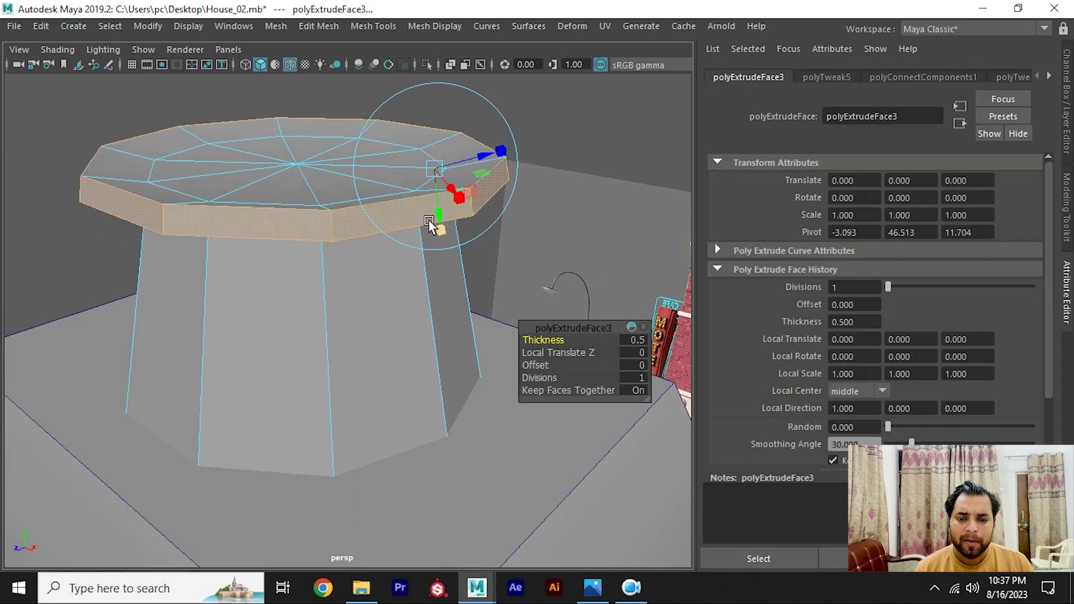
# Step: Redo the extrusion as a thin lip at 0.093 depth and deselect the faces
pyautogui.moveTo(419, 222)
pyautogui.keyDown('alt'); pyautogui.mouseDown()
pyautogui.moveTo(482, 242)
pyautogui.moveTo(408, 288)
pyautogui.mouseUp(); pyautogui.keyUp('alt')
pyautogui.hotkey('ctrl', 'z')
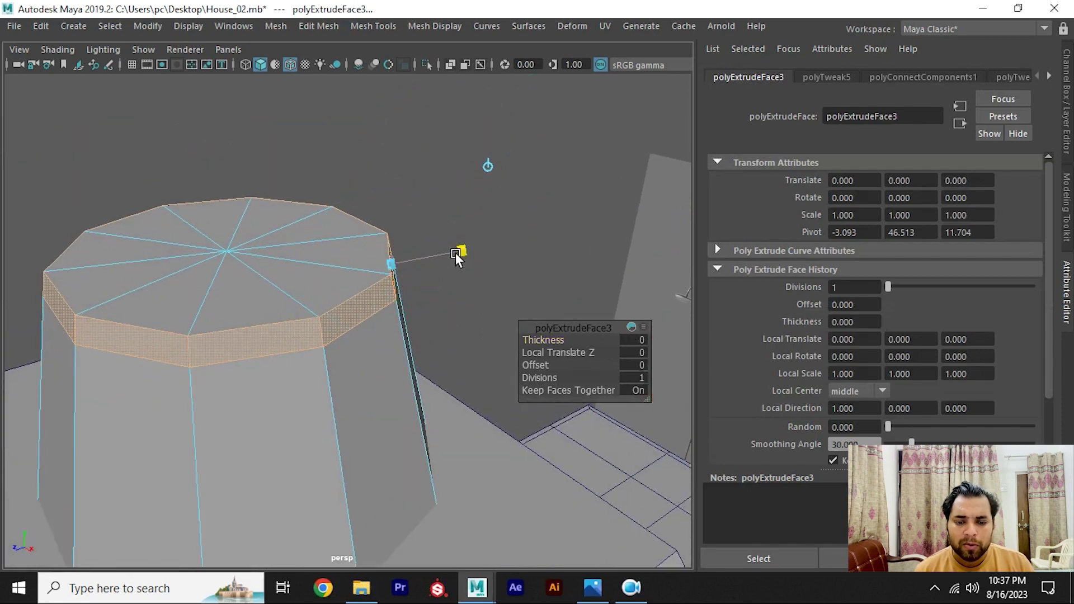
pyautogui.moveTo(461, 252)
pyautogui.mouseDown()
pyautogui.moveTo(447, 260)
pyautogui.moveTo(456, 252)
pyautogui.mouseUp()
pyautogui.moveTo(360, 259)
pyautogui.keyDown('alt'); pyautogui.mouseDown()
pyautogui.moveTo(300, 203)
pyautogui.moveTo(318, 223)
pyautogui.moveTo(430, 233)
pyautogui.moveTo(409, 212)
pyautogui.mouseUp(); pyautogui.keyUp('alt')
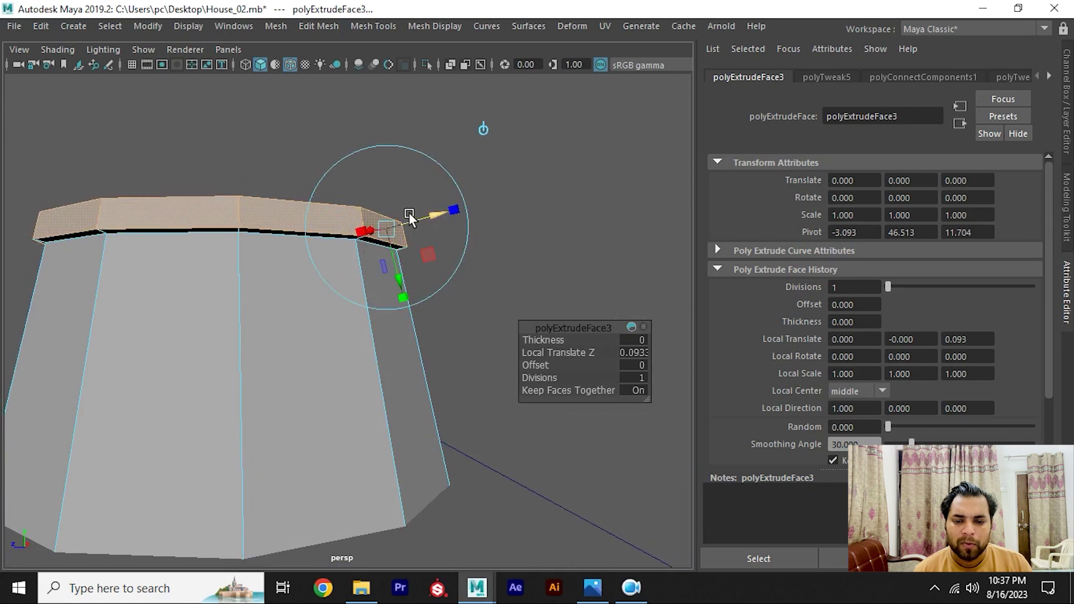
pyautogui.moveTo(367, 154); pyautogui.dragTo(411, 159, button='right')
pyautogui.click(516, 270)
pyautogui.moveTo(515, 269)
pyautogui.keyDown('alt'); pyautogui.mouseDown()
pyautogui.moveTo(489, 218)
pyautogui.moveTo(359, 274)
pyautogui.mouseUp(); pyautogui.keyUp('alt')
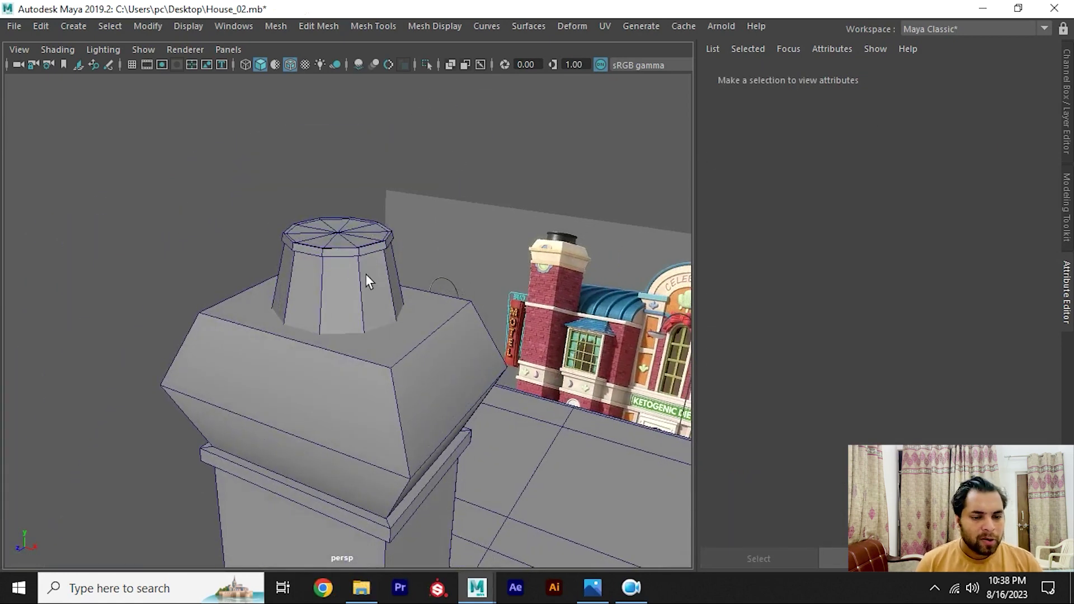
# Step: Save the scene and inspect the building against the reference
pyautogui.moveTo(365, 273)
pyautogui.keyDown('alt'); pyautogui.mouseDown()
pyautogui.moveTo(415, 314)
pyautogui.moveTo(278, 239)
pyautogui.moveTo(292, 312)
pyautogui.moveTo(425, 288)
pyautogui.moveTo(369, 244)
pyautogui.moveTo(351, 255)
pyautogui.moveTo(382, 259)
pyautogui.mouseUp(); pyautogui.keyUp('alt')
pyautogui.hotkey('ctrl', 's')
pyautogui.moveTo(378, 257)
pyautogui.keyDown('alt'); pyautogui.mouseDown()
pyautogui.moveTo(335, 257)
pyautogui.moveTo(364, 272)
pyautogui.mouseUp(); pyautogui.keyUp('alt')
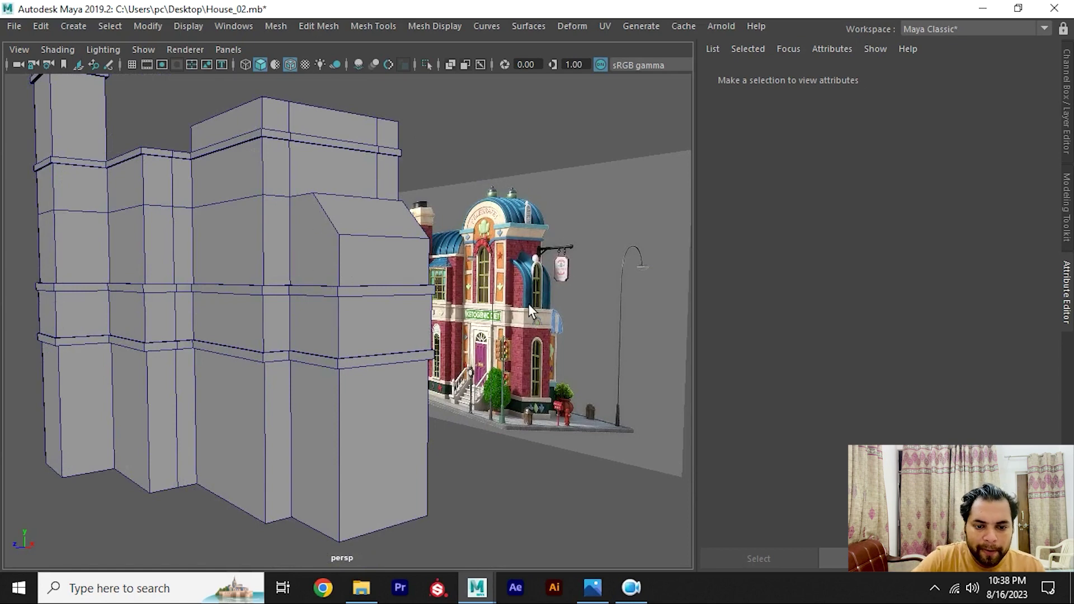
pyautogui.scroll(2, 530, 306)
pyautogui.scroll(2, 590, 320)
pyautogui.scroll(-2, 590, 320)
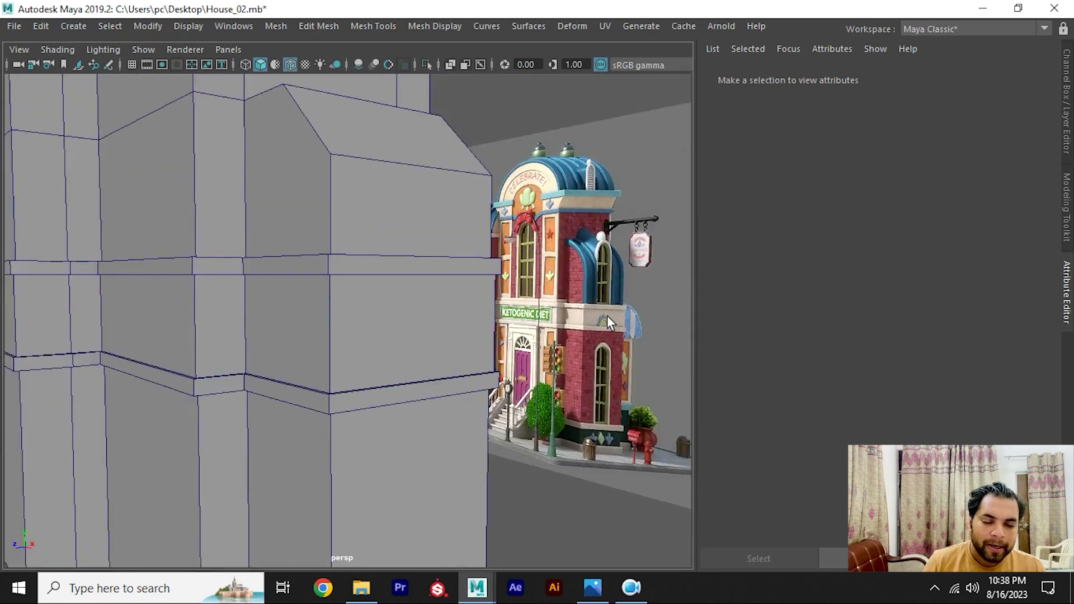
pyautogui.scroll(2, 607, 319)
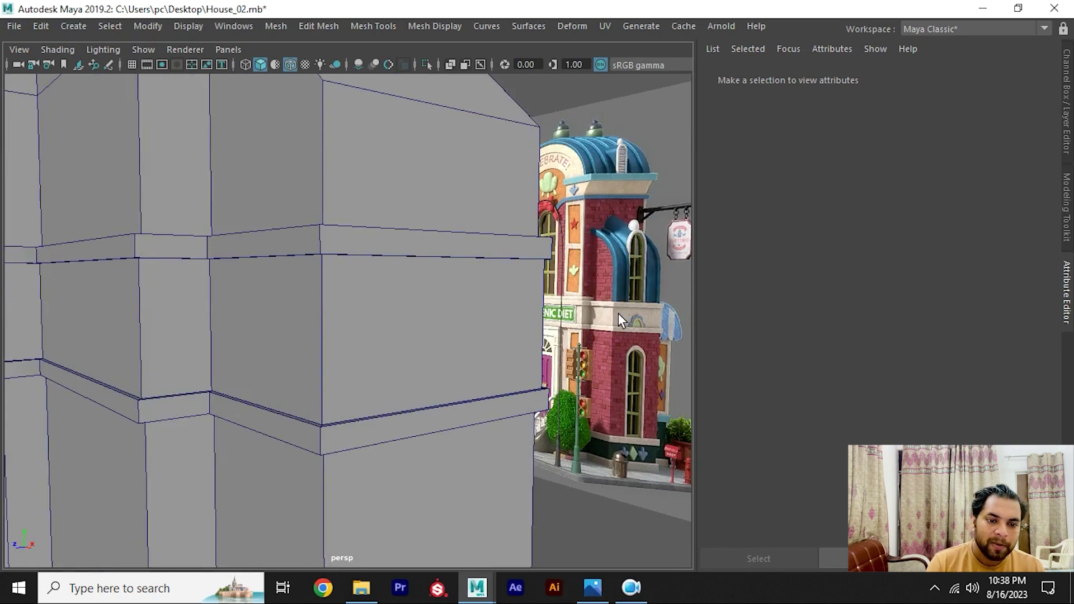
pyautogui.scroll(-2, 619, 314)
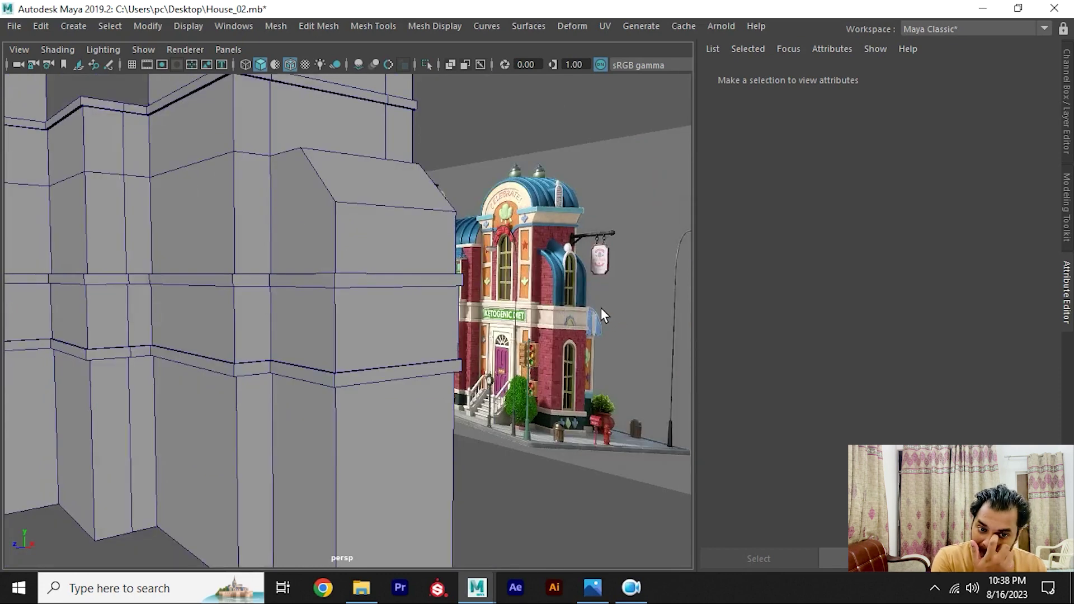
pyautogui.scroll(-2, 599, 307)
# Step: Select the building mesh and marquee-select the middle ledge vertex row
pyautogui.click(305, 293)
pyautogui.scroll(1, 356, 283)
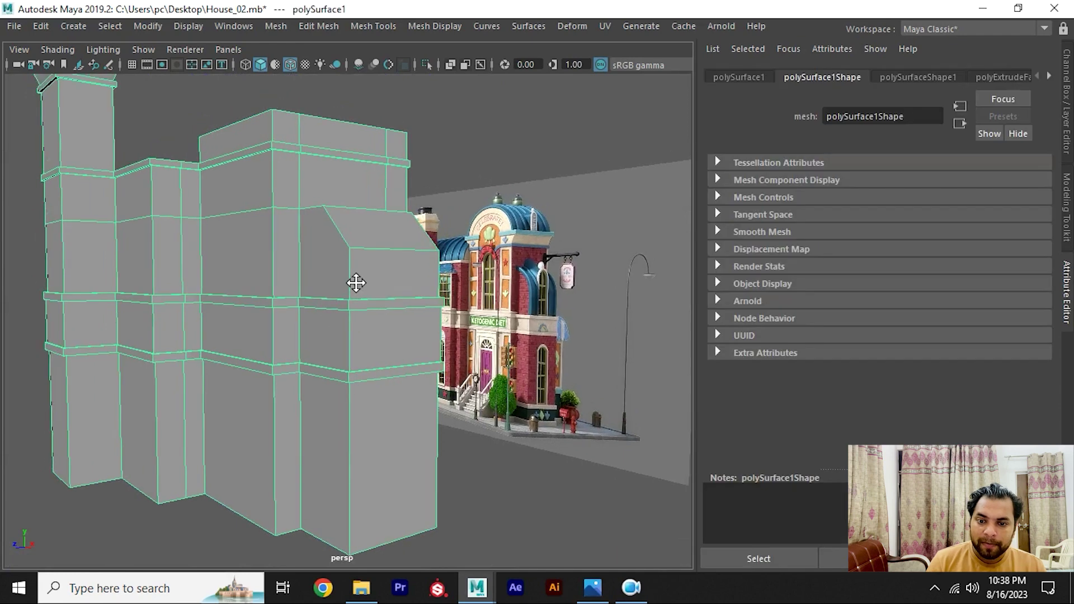
pyautogui.scroll(1, 357, 277)
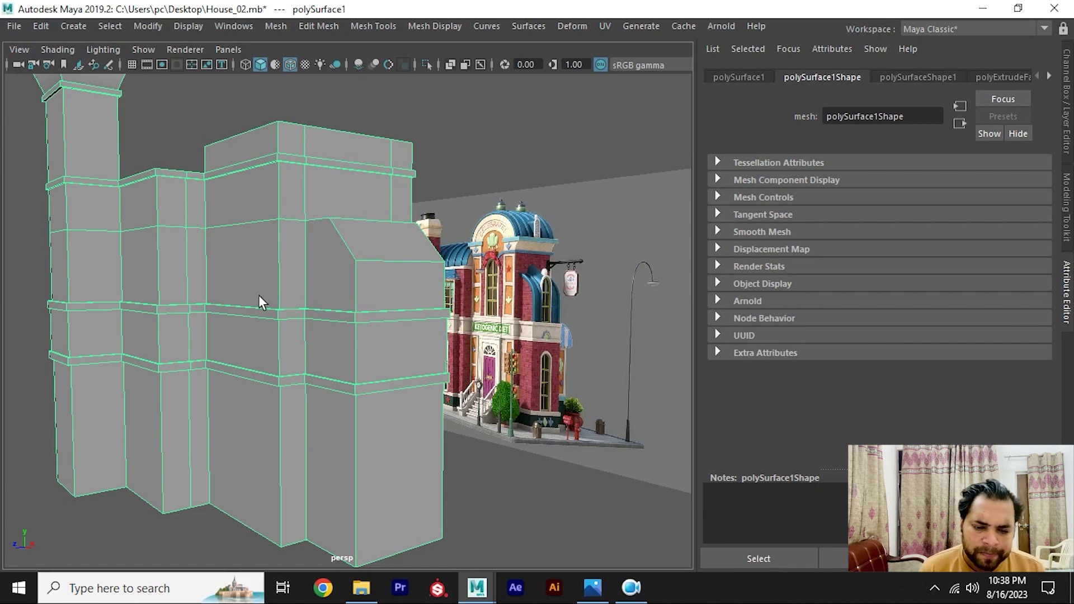
pyautogui.moveTo(259, 300)
pyautogui.keyDown('alt'); pyautogui.mouseDown()
pyautogui.moveTo(379, 302)
pyautogui.moveTo(367, 285)
pyautogui.mouseUp(); pyautogui.keyUp('alt')
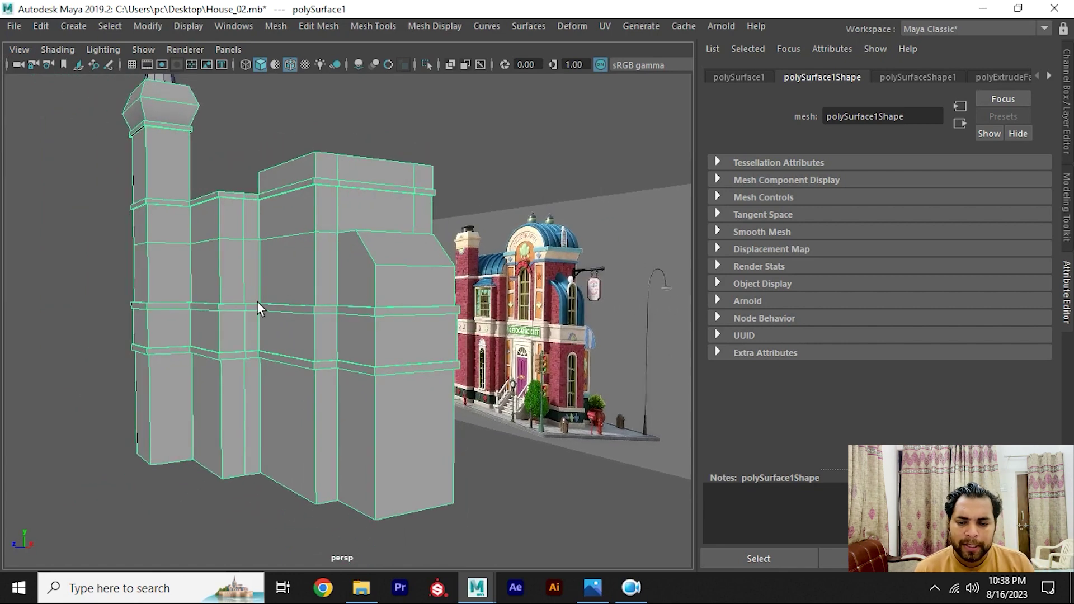
pyautogui.keyDown('alt'); pyautogui.moveTo(259, 307); pyautogui.dragTo(190, 298); pyautogui.keyUp('alt')
pyautogui.moveTo(100, 288); pyautogui.dragTo(427, 330)
# Step: Move the middle ledge vertex row vertically along Y, then return to object mode
pyautogui.press('w')
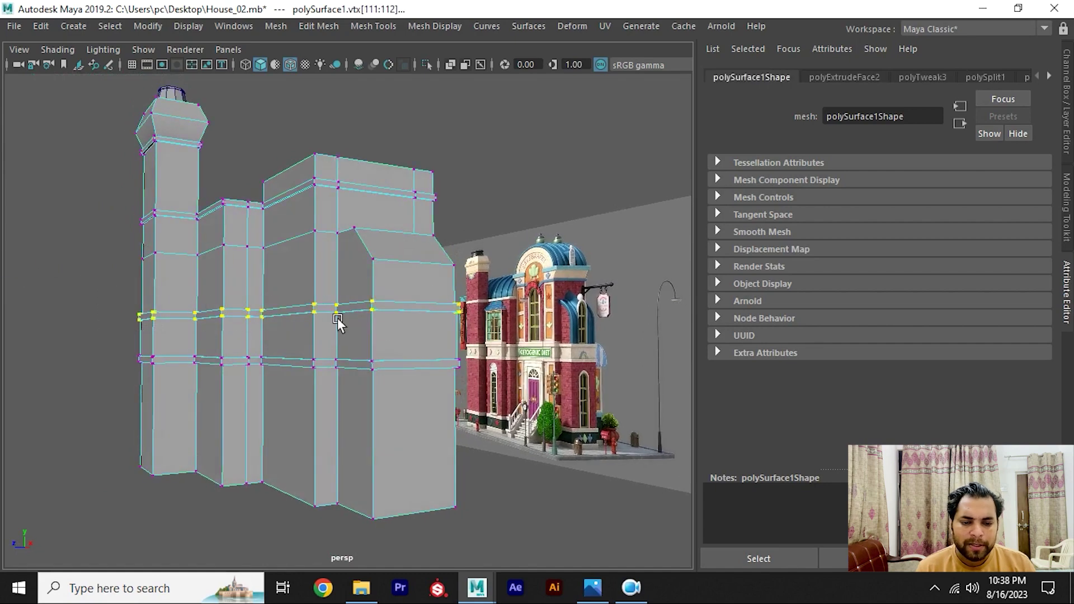
pyautogui.moveTo(338, 319)
pyautogui.keyDown('alt'); pyautogui.mouseDown()
pyautogui.moveTo(271, 300)
pyautogui.moveTo(379, 313)
pyautogui.moveTo(463, 292)
pyautogui.moveTo(308, 307)
pyautogui.moveTo(314, 292)
pyautogui.moveTo(319, 300)
pyautogui.moveTo(149, 311)
pyautogui.moveTo(201, 300)
pyautogui.moveTo(196, 329)
pyautogui.mouseUp(); pyautogui.keyUp('alt')
pyautogui.scroll(-5, 371, 316)
pyautogui.moveTo(234, 298)
pyautogui.mouseDown()
pyautogui.moveTo(382, 318)
pyautogui.moveTo(343, 331)
pyautogui.mouseUp()
pyautogui.press('F8')
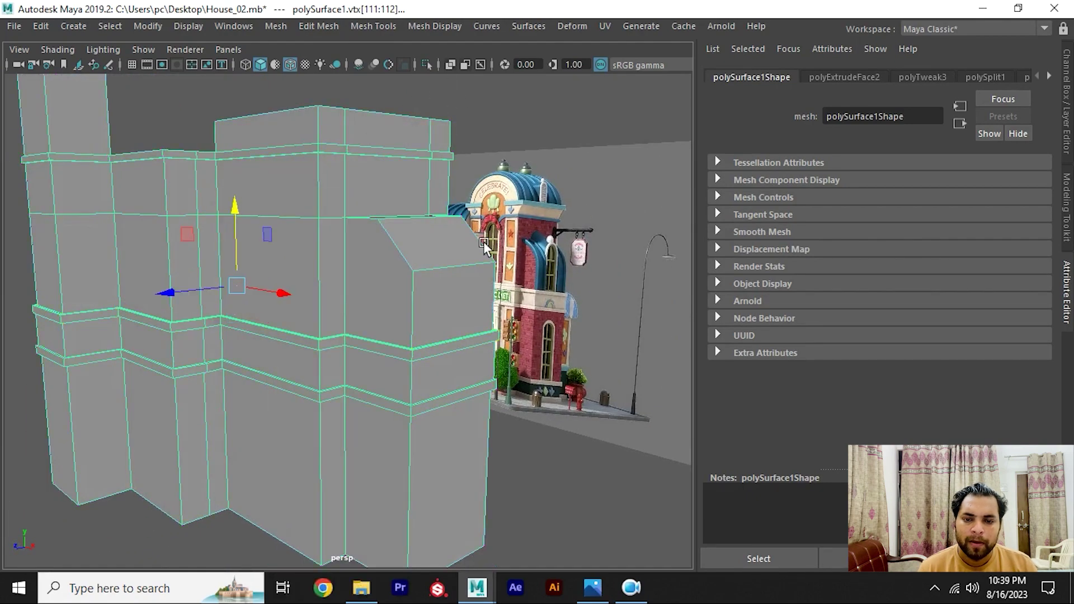
pyautogui.click(404, 355)
pyautogui.scroll(-3, 459, 379)
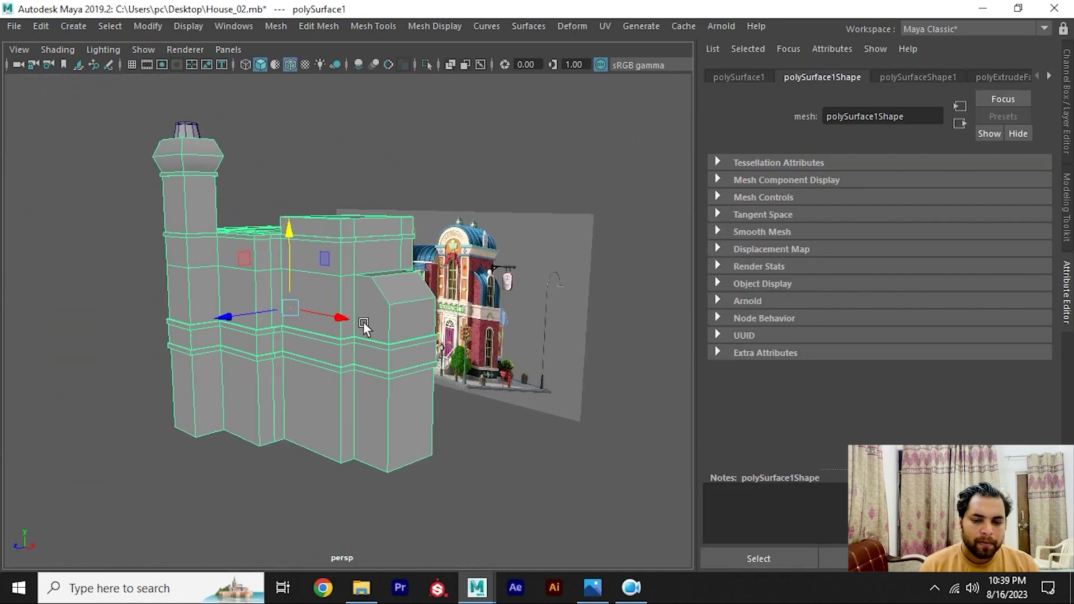
pyautogui.moveTo(459, 379)
pyautogui.keyDown('alt'); pyautogui.mouseDown()
pyautogui.moveTo(379, 290)
pyautogui.moveTo(523, 411)
pyautogui.mouseUp(); pyautogui.keyUp('alt')
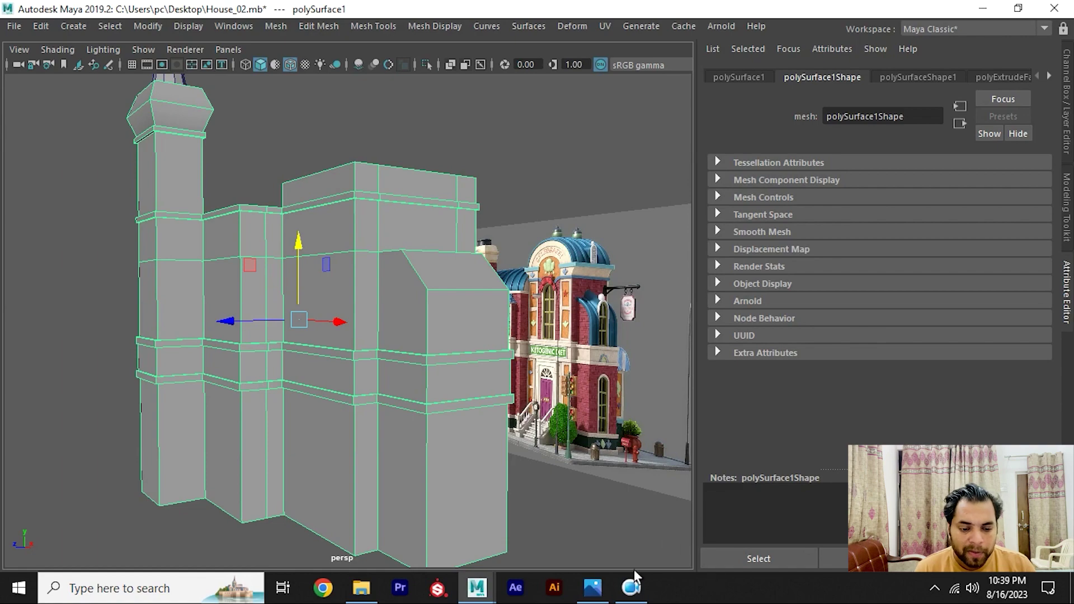
pyautogui.click(592, 587)
pyautogui.scroll(-3, 467, 343)
pyautogui.moveTo(600, 439); pyautogui.dragTo(444, 193)
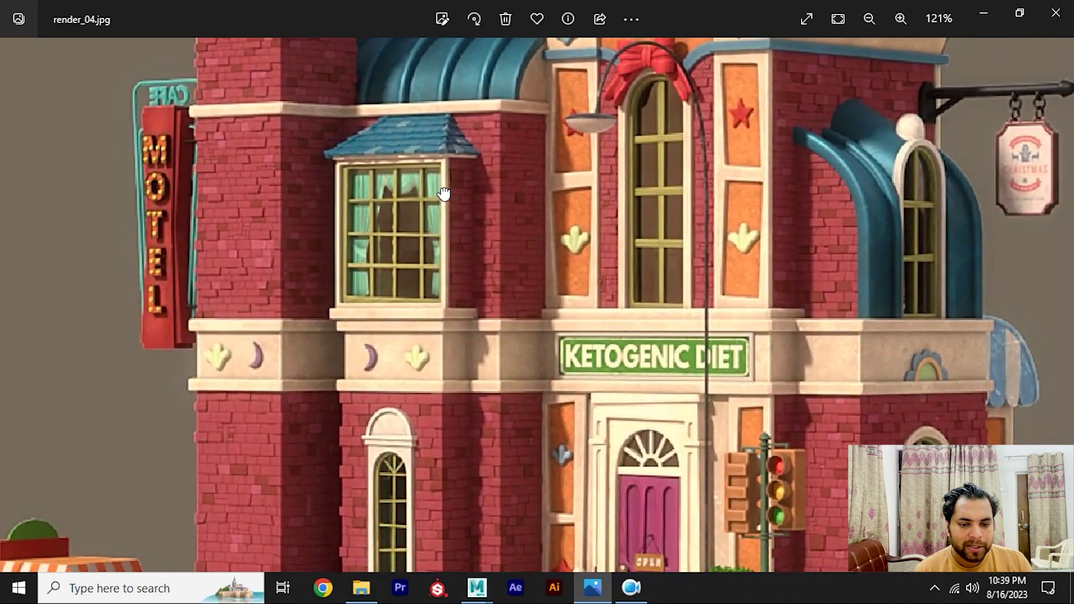
pyautogui.scroll(-2, 444, 193)
pyautogui.moveTo(614, 312)
pyautogui.mouseDown()
pyautogui.moveTo(482, 176)
pyautogui.moveTo(485, 154)
pyautogui.moveTo(499, 155)
pyautogui.mouseUp()
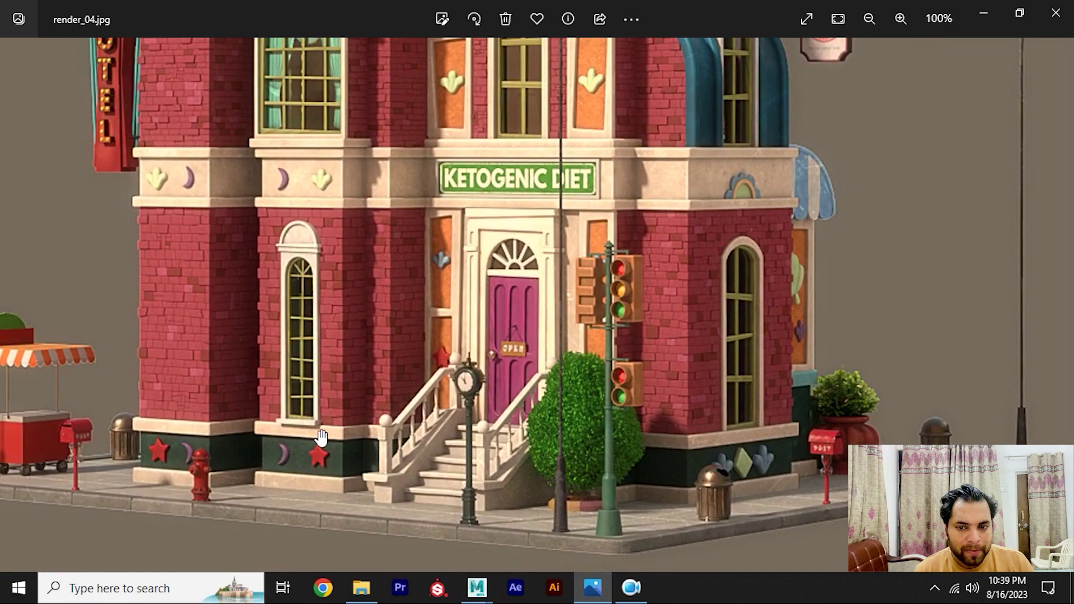
pyautogui.hotkey('alt', 'Tab')
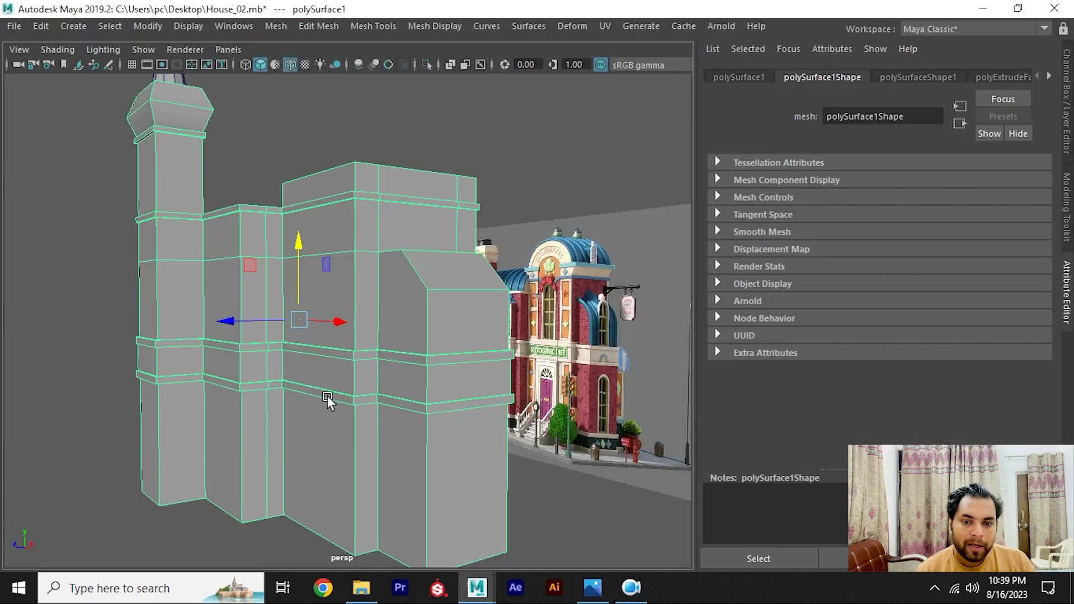
pyautogui.moveTo(328, 395)
pyautogui.keyDown('alt'); pyautogui.mouseDown()
pyautogui.moveTo(467, 297)
pyautogui.moveTo(421, 324)
pyautogui.moveTo(382, 303)
pyautogui.mouseUp(); pyautogui.keyUp('alt')
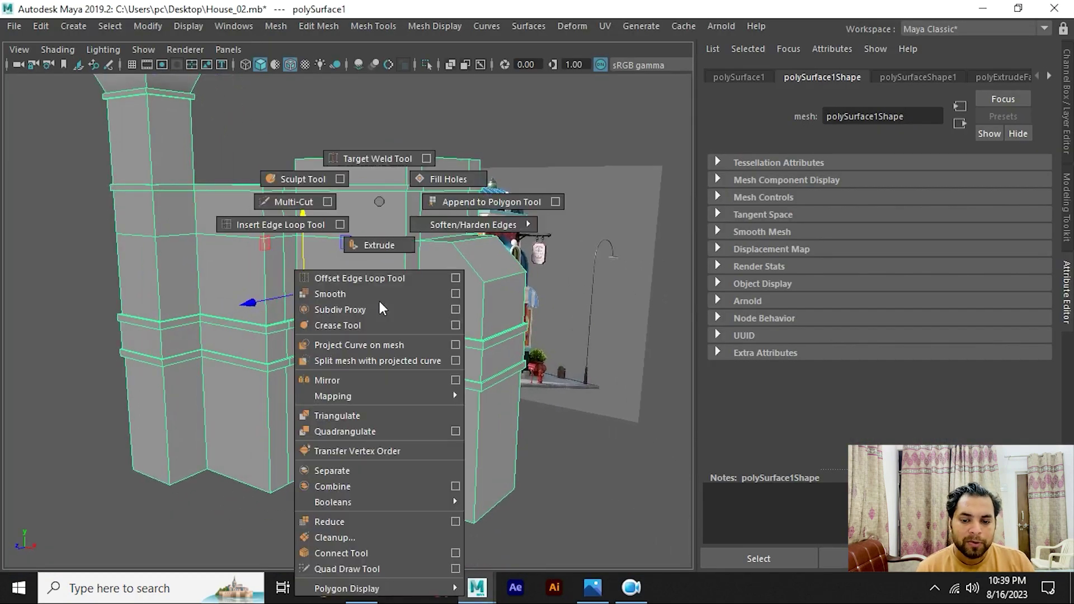
# Step: Separate the ledge band into its own mesh and center its pivot
pyautogui.keyDown('shift'); pyautogui.moveTo(379, 301); pyautogui.dragTo(358, 470, button='right'); pyautogui.keyUp('shift')
pyautogui.keyDown('alt'); pyautogui.moveTo(320, 371); pyautogui.dragTo(288, 310); pyautogui.keyUp('alt')
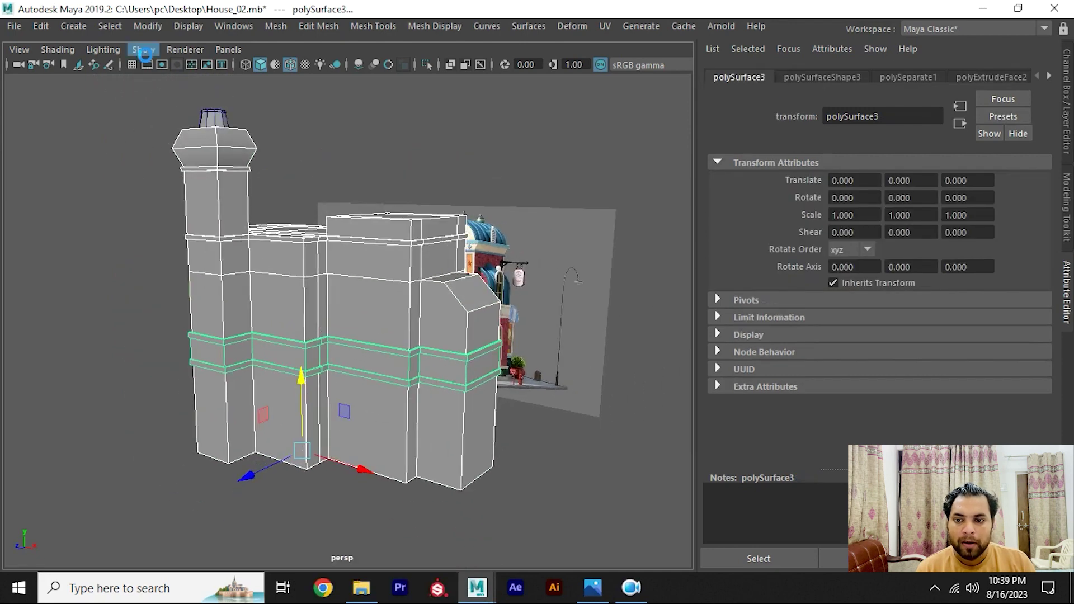
pyautogui.click(148, 27)
pyautogui.click(178, 26)
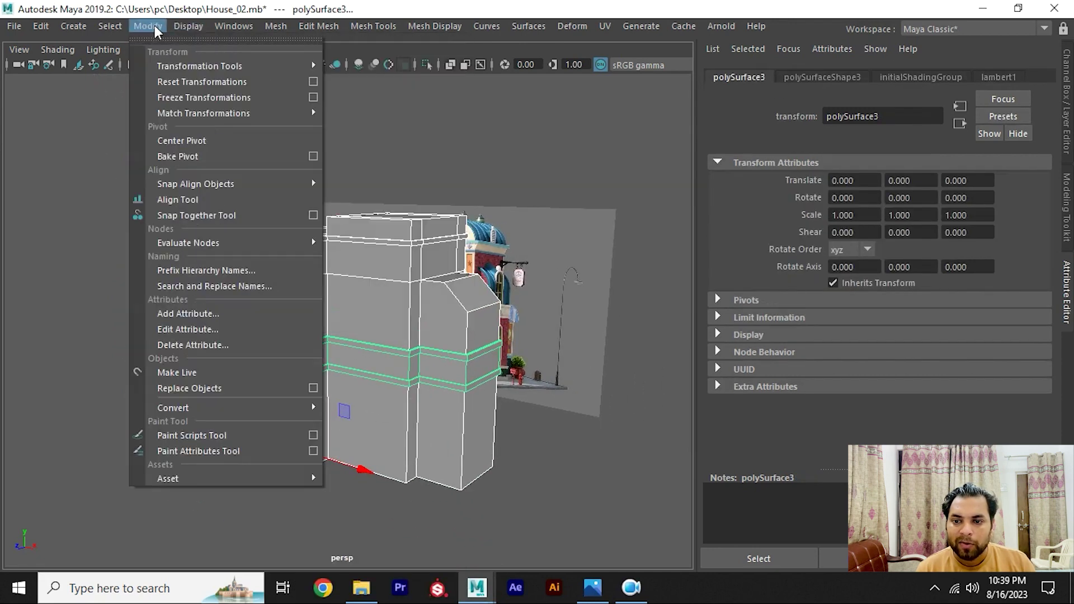
pyautogui.click(166, 139)
# Step: Duplicate the band down to the wall base at Translate Y -12.138, then view render_04
pyautogui.moveTo(176, 140)
pyautogui.keyDown('alt'); pyautogui.mouseDown()
pyautogui.moveTo(288, 198)
pyautogui.moveTo(256, 316)
pyautogui.mouseUp(); pyautogui.keyUp('alt')
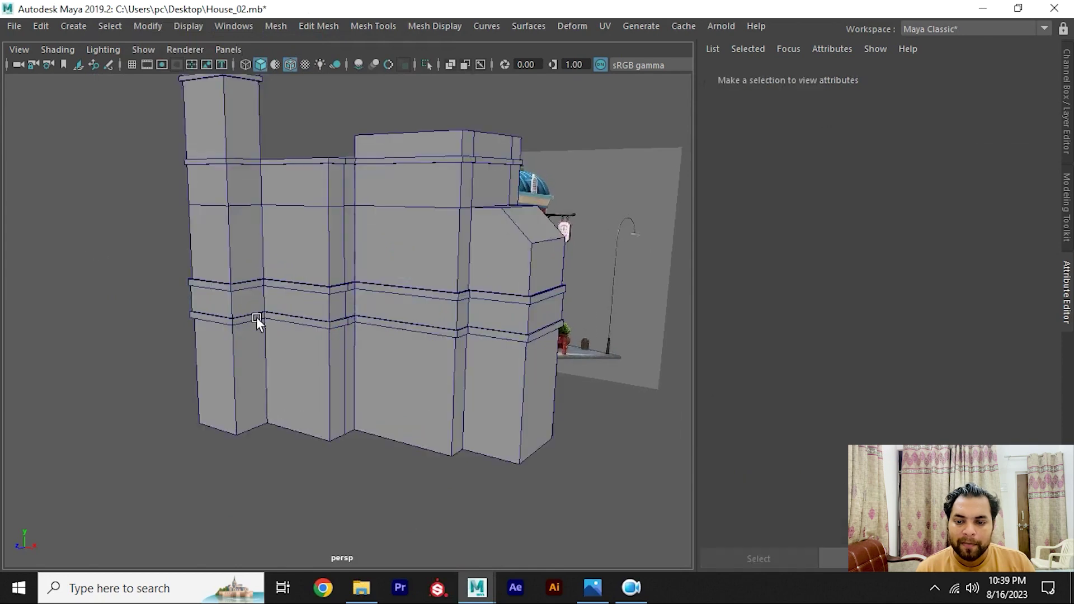
pyautogui.click(250, 288)
pyautogui.keyDown('shift'); pyautogui.moveTo(361, 248); pyautogui.dragTo(358, 359); pyautogui.keyUp('shift')
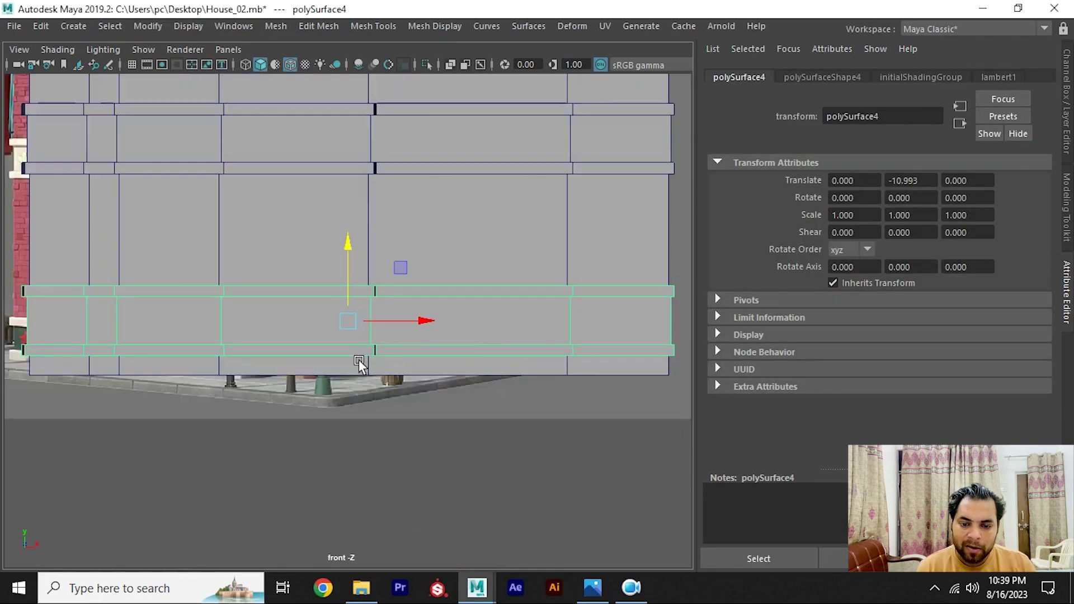
pyautogui.keyDown('alt'); pyautogui.moveTo(364, 335); pyautogui.dragTo(463, 371, button='right'); pyautogui.keyUp('alt')
pyautogui.scroll(2, 464, 371)
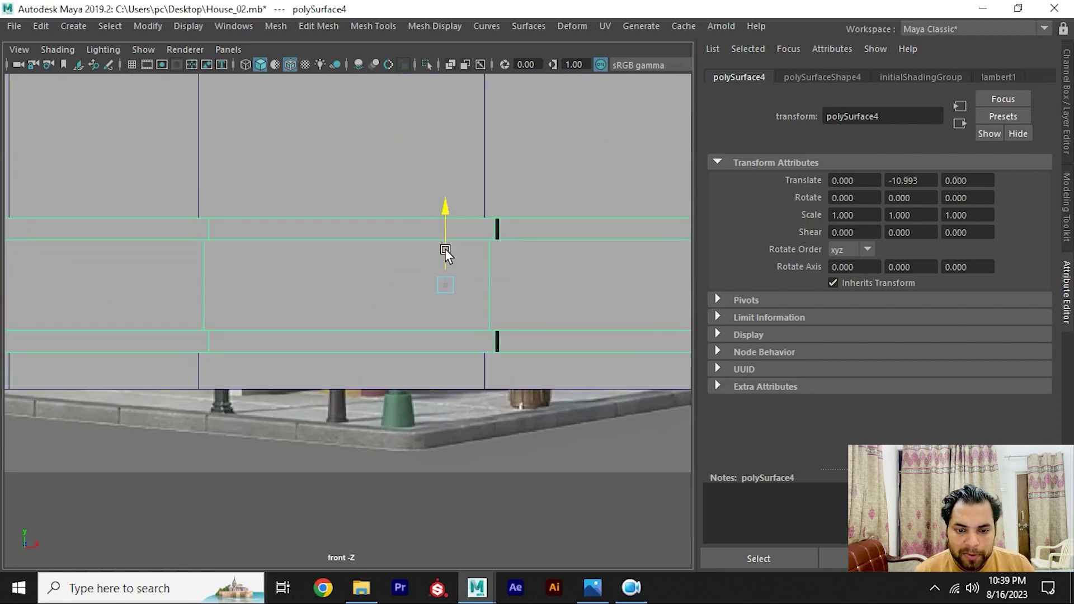
pyautogui.moveTo(445, 248)
pyautogui.mouseDown()
pyautogui.moveTo(454, 284)
pyautogui.moveTo(391, 274)
pyautogui.moveTo(351, 287)
pyautogui.mouseUp()
pyautogui.keyDown('alt'); pyautogui.moveTo(352, 288); pyautogui.dragTo(412, 315, button='right'); pyautogui.keyUp('alt')
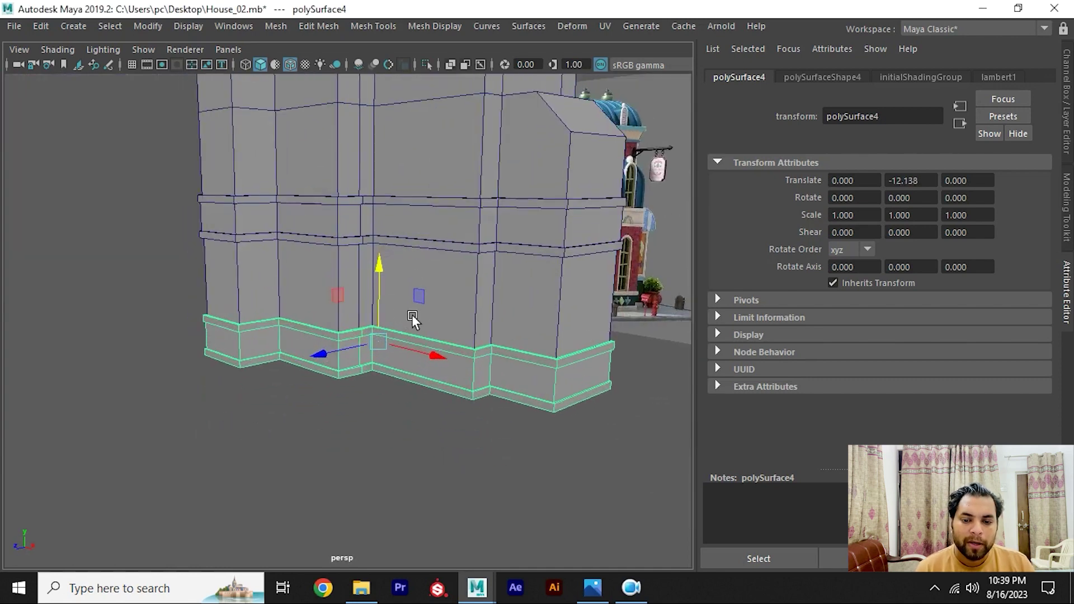
pyautogui.keyDown('alt'); pyautogui.moveTo(412, 315); pyautogui.dragTo(281, 303); pyautogui.keyUp('alt')
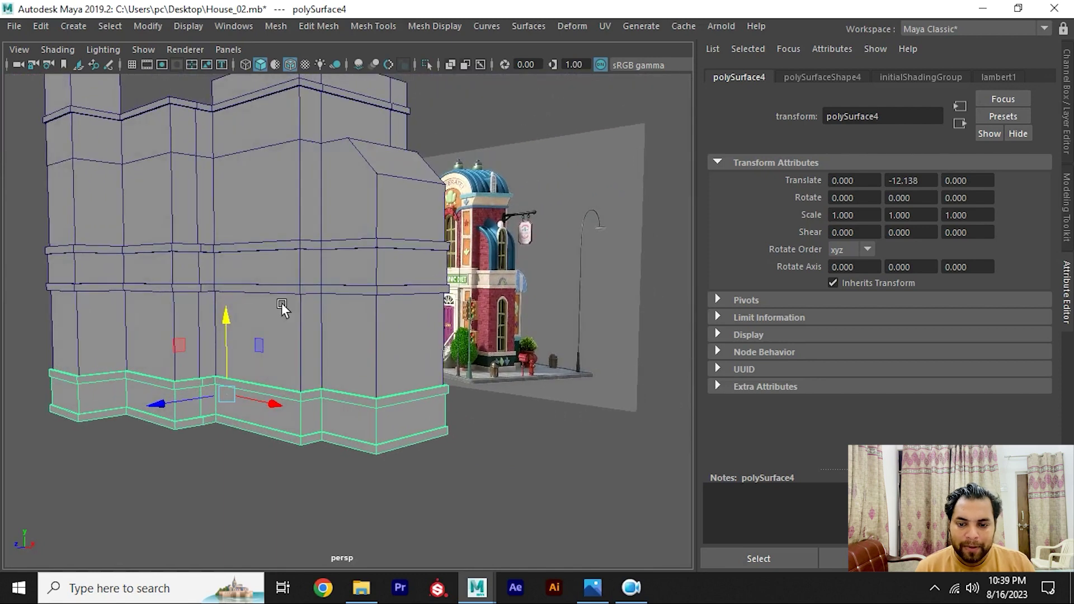
pyautogui.click(217, 488)
pyautogui.click(597, 598)
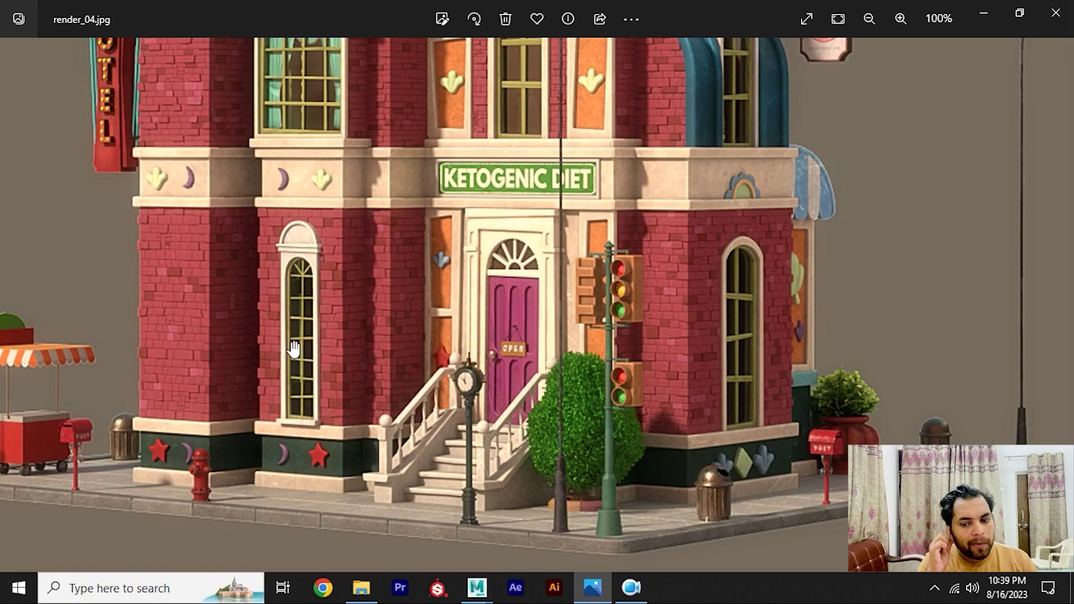
# Step: Thin the middle ledge band vertically and delete the bottom base trim copy
pyautogui.hotkey('alt', 'Tab')
pyautogui.keyDown('alt'); pyautogui.moveTo(289, 324); pyautogui.dragTo(377, 326); pyautogui.keyUp('alt')
pyautogui.click(313, 294)
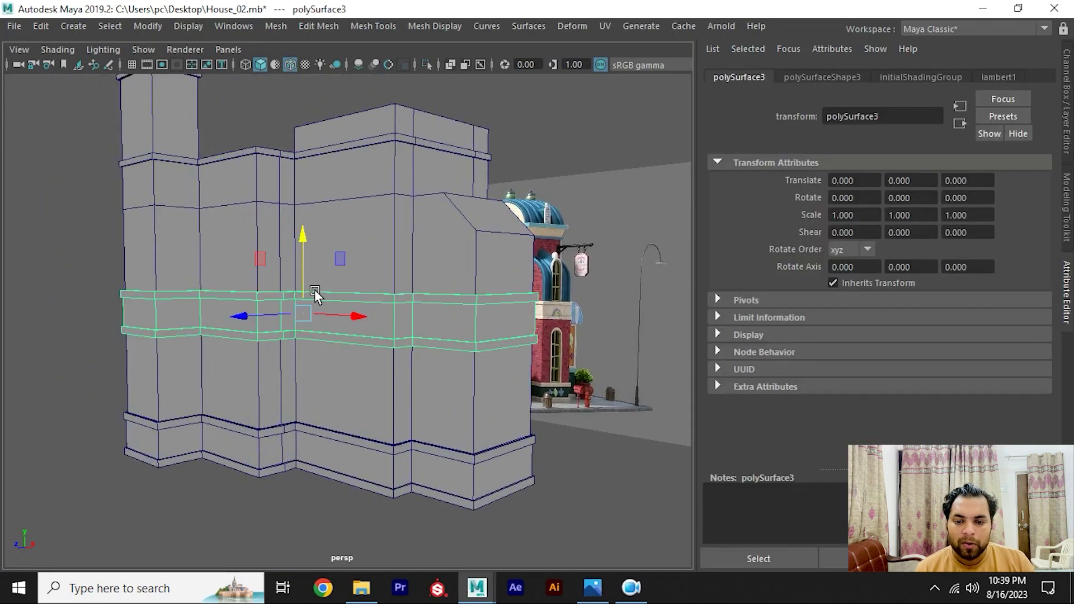
pyautogui.moveTo(285, 243); pyautogui.dragTo(293, 263)
pyautogui.press('w')
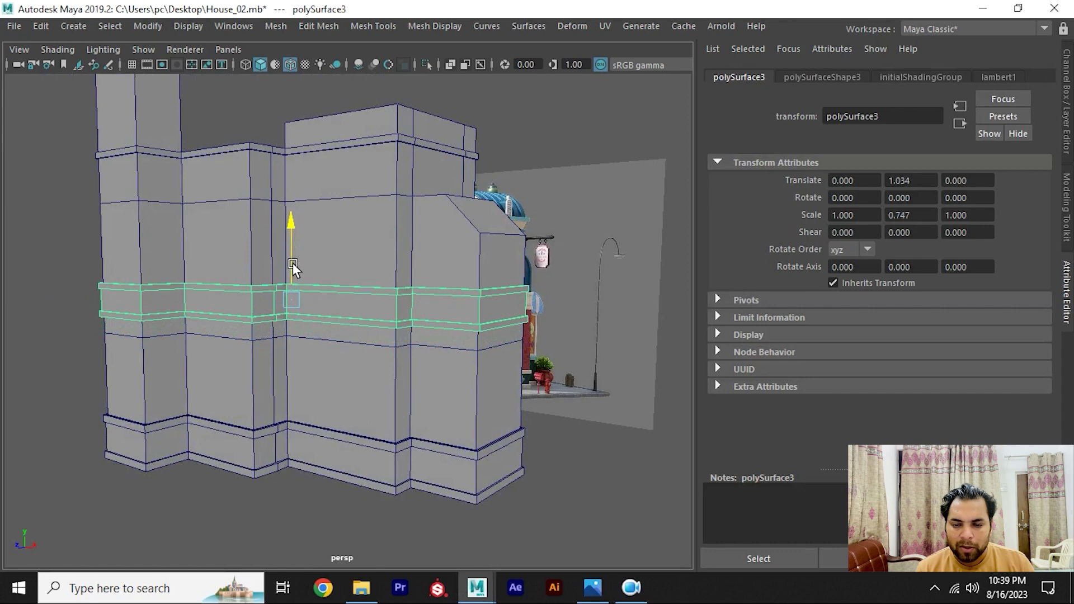
pyautogui.click(251, 434)
pyautogui.press('Delete')
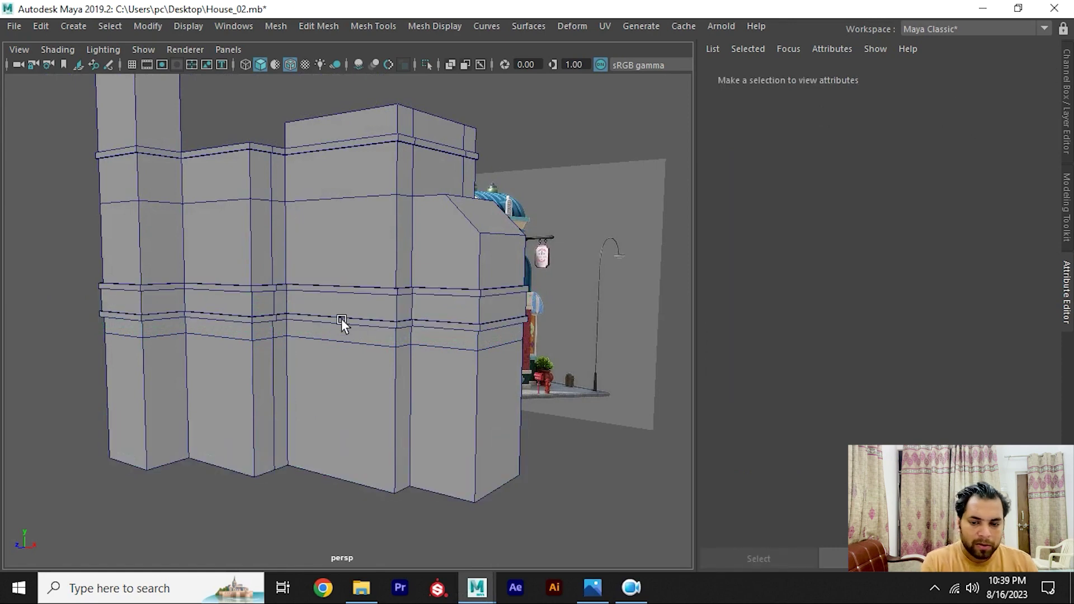
# Step: Lower the trim band in front view until it sits flush along the wall bottoms
pyautogui.click(316, 285)
pyautogui.press('f')
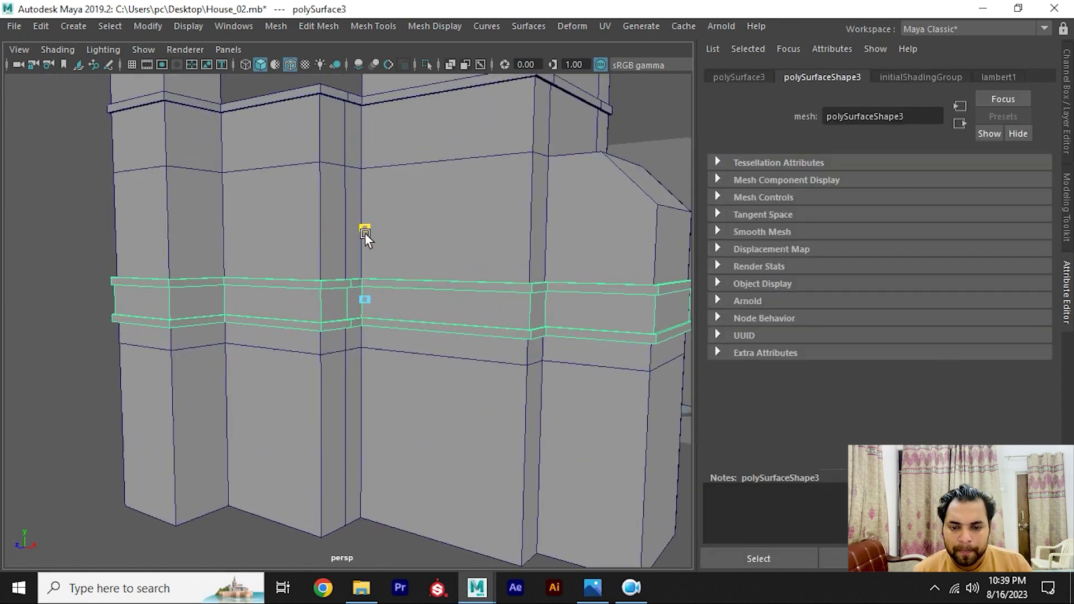
pyautogui.moveTo(364, 268); pyautogui.dragTo(360, 448)
pyautogui.press('space')
pyautogui.scroll(3, 391, 335)
pyautogui.scroll(3, 405, 300)
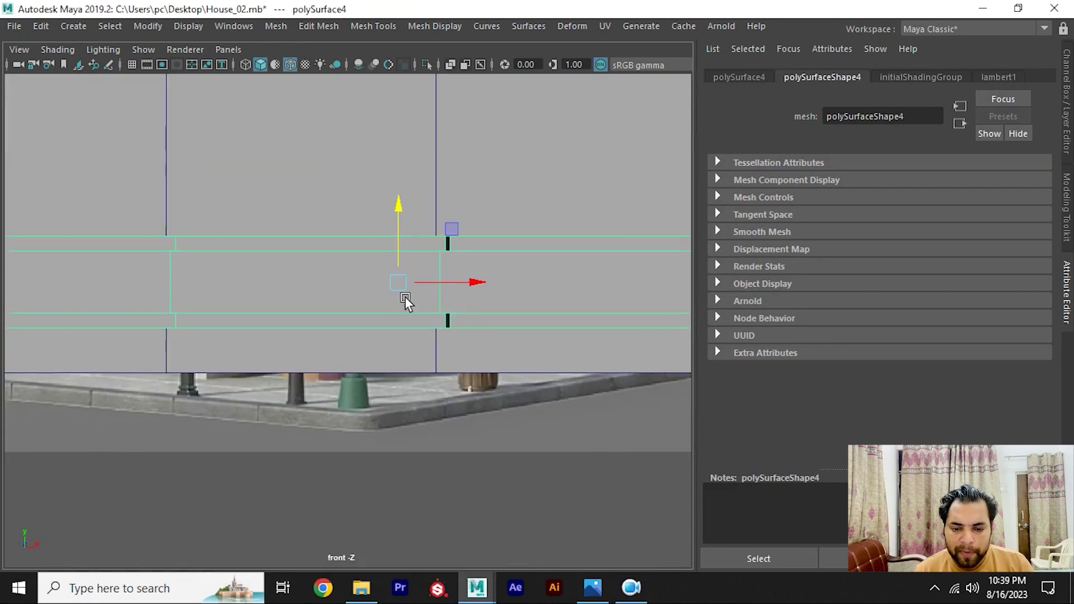
pyautogui.moveTo(404, 234); pyautogui.dragTo(419, 274)
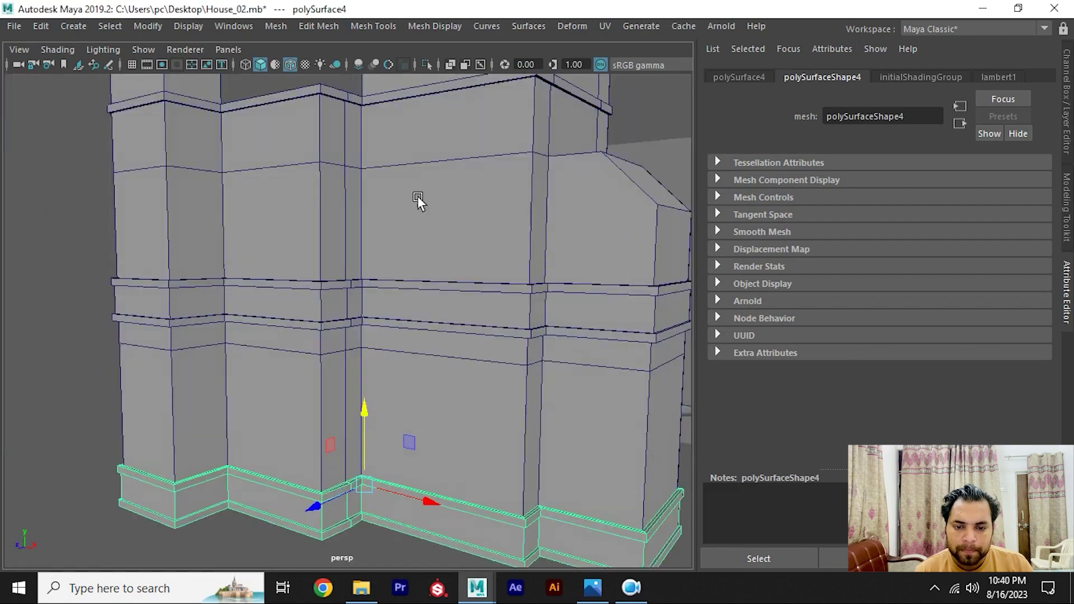
pyautogui.moveTo(417, 196)
pyautogui.keyDown('alt'); pyautogui.mouseDown()
pyautogui.moveTo(347, 294)
pyautogui.moveTo(437, 328)
pyautogui.moveTo(308, 223)
pyautogui.moveTo(311, 262)
pyautogui.moveTo(404, 270)
pyautogui.moveTo(418, 308)
pyautogui.moveTo(365, 294)
pyautogui.moveTo(383, 233)
pyautogui.mouseUp(); pyautogui.keyUp('alt')
# Step: Isolate the wall mesh polySurface2 and select its two middle horizontal edge loops
pyautogui.click(383, 233)
pyautogui.hotkey('ctrl', '1')
pyautogui.keyDown('alt'); pyautogui.moveTo(423, 290); pyautogui.dragTo(364, 267); pyautogui.keyUp('alt')
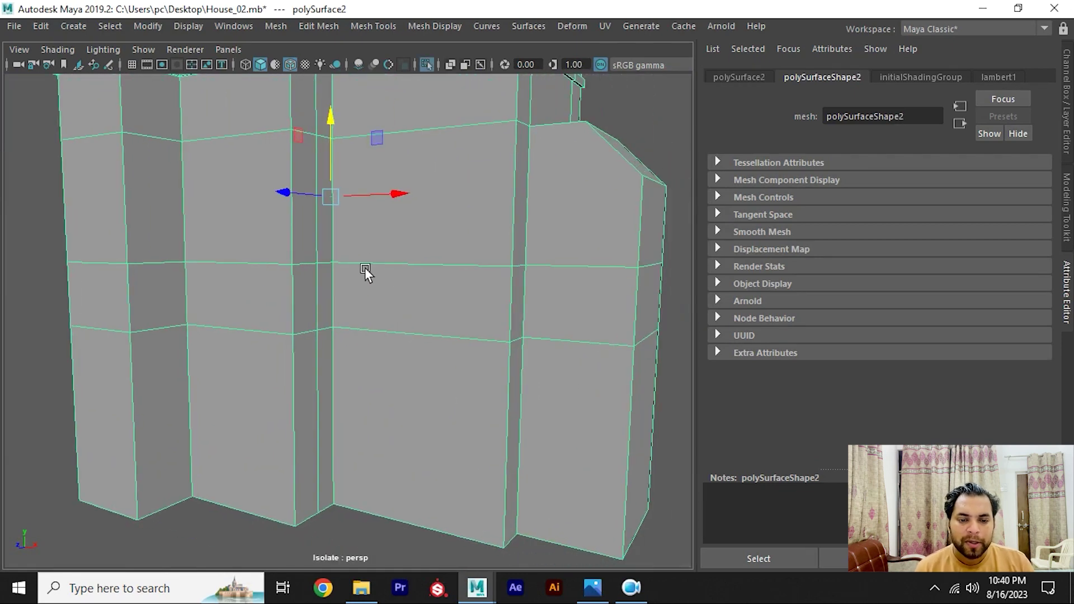
pyautogui.moveTo(380, 286); pyautogui.dragTo(354, 222, button='right')
pyautogui.doubleClick(374, 260)
pyautogui.keyDown('shift'); pyautogui.doubleClick(360, 329); pyautogui.keyUp('shift')
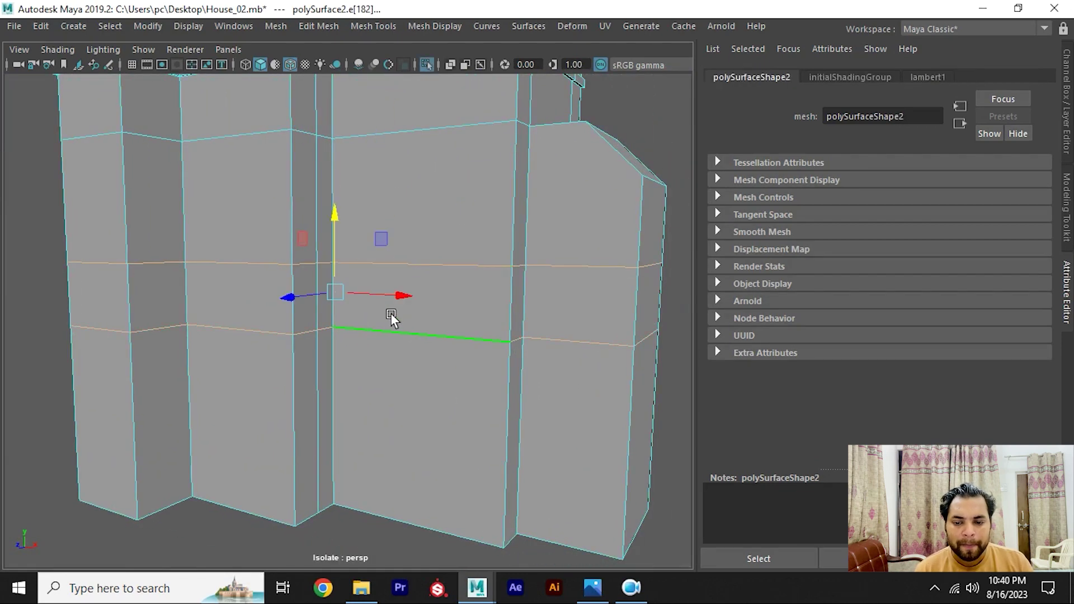
pyautogui.moveTo(391, 313)
pyautogui.keyDown('alt'); pyautogui.mouseDown()
pyautogui.moveTo(364, 288)
pyautogui.moveTo(414, 258)
pyautogui.moveTo(351, 277)
pyautogui.mouseUp(); pyautogui.keyUp('alt')
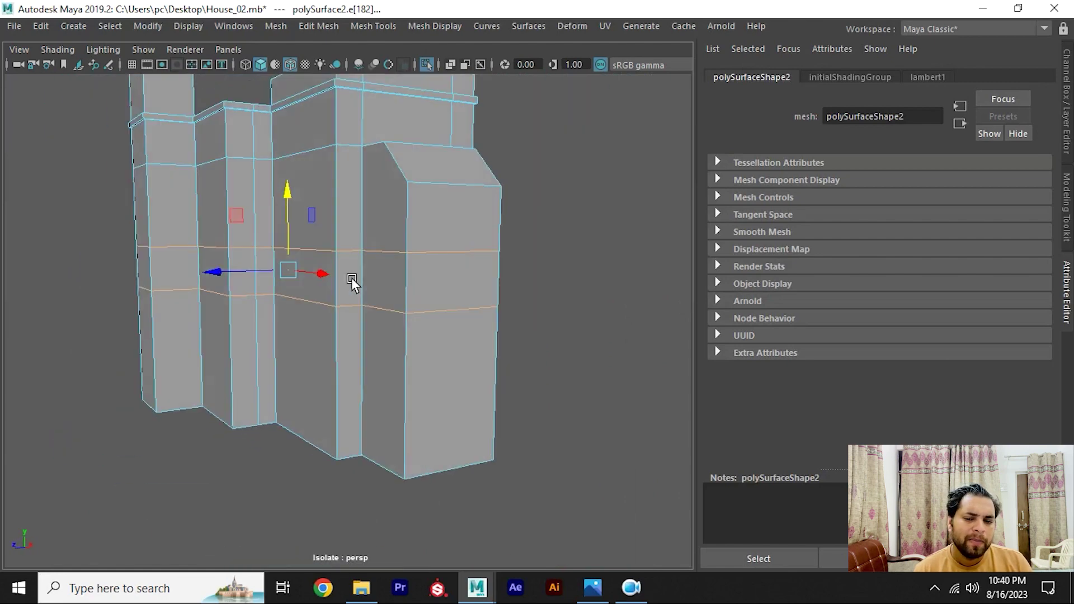
pyautogui.keyDown('shift'); pyautogui.moveTo(324, 224); pyautogui.dragTo(288, 247, button='right'); pyautogui.keyUp('shift')
pyautogui.scroll(-3, 305, 280)
pyautogui.moveTo(304, 281)
pyautogui.keyDown('alt'); pyautogui.mouseDown()
pyautogui.moveTo(382, 270)
pyautogui.moveTo(399, 235)
pyautogui.mouseUp(); pyautogui.keyUp('alt')
# Step: Return to object mode, show the full scene, and open the render_04 reference
pyautogui.rightClick(400, 235)
pyautogui.moveTo(399, 235); pyautogui.dragTo(532, 136, button='right')
pyautogui.click(408, 224)
pyautogui.hotkey('ctrl', '1')
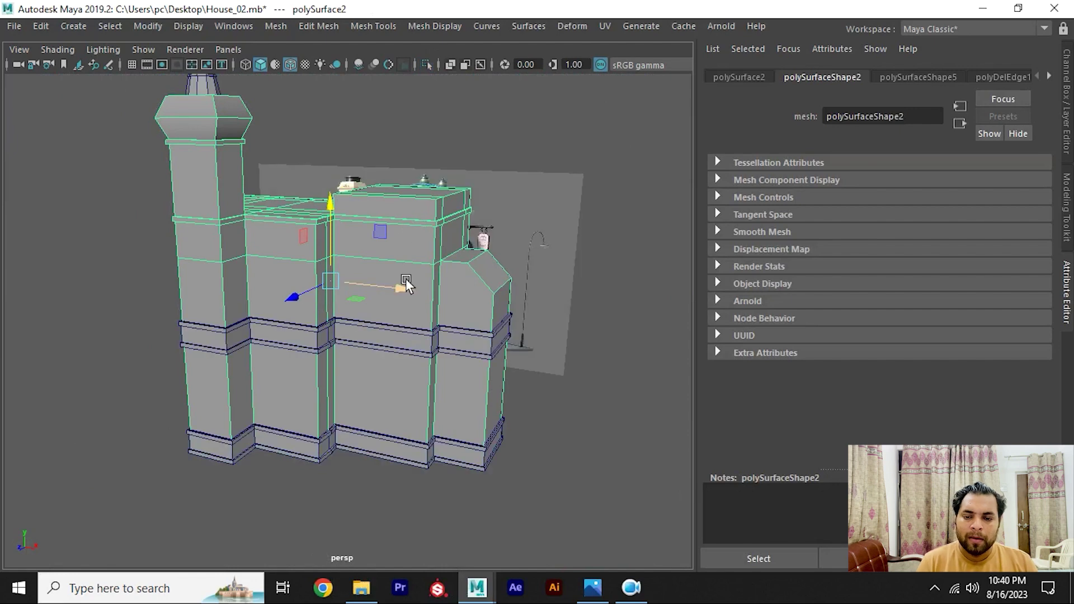
pyautogui.moveTo(408, 283)
pyautogui.keyDown('alt'); pyautogui.mouseDown()
pyautogui.moveTo(347, 249)
pyautogui.moveTo(372, 264)
pyautogui.moveTo(302, 314)
pyautogui.moveTo(262, 317)
pyautogui.mouseUp(); pyautogui.keyUp('alt')
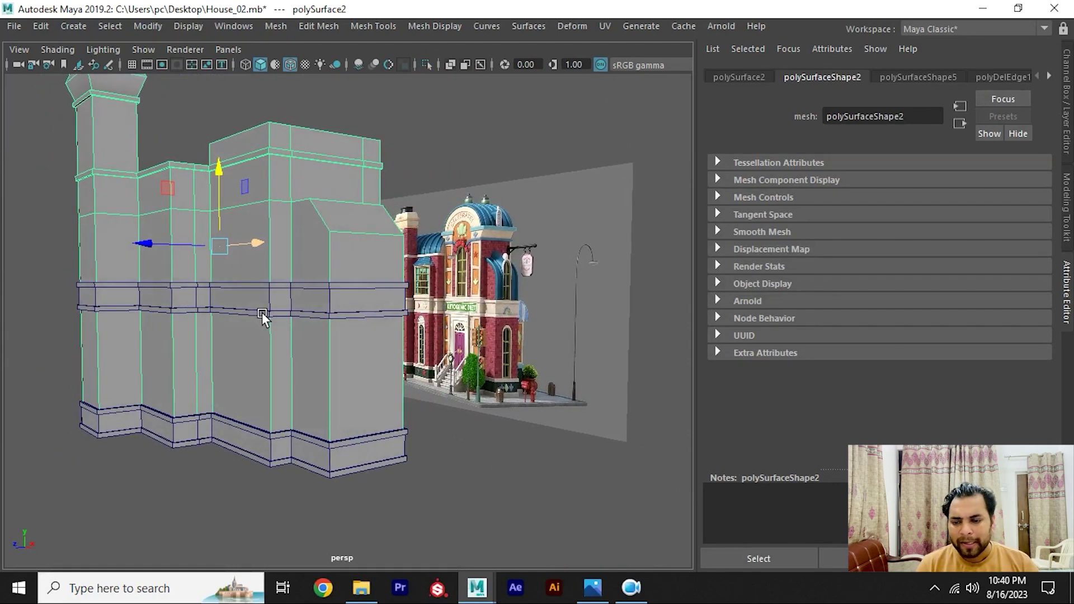
pyautogui.keyDown('alt'); pyautogui.moveTo(374, 258); pyautogui.dragTo(429, 369, button='right'); pyautogui.keyUp('alt')
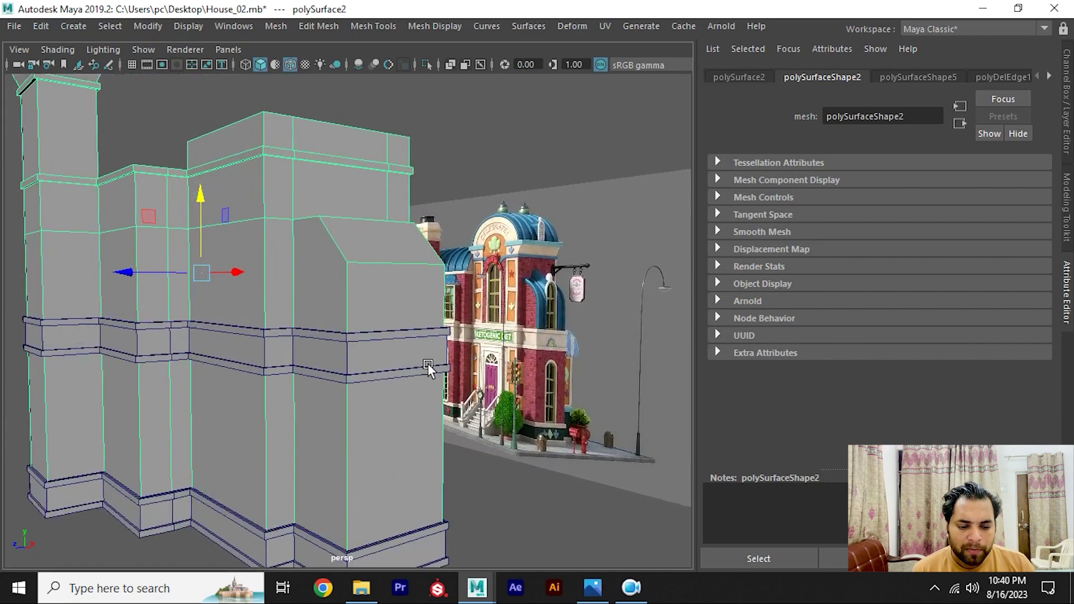
pyautogui.click(595, 581)
# Step: Zoom into render_04's upper floors, ledge and sign band
pyautogui.scroll(2, 393, 428)
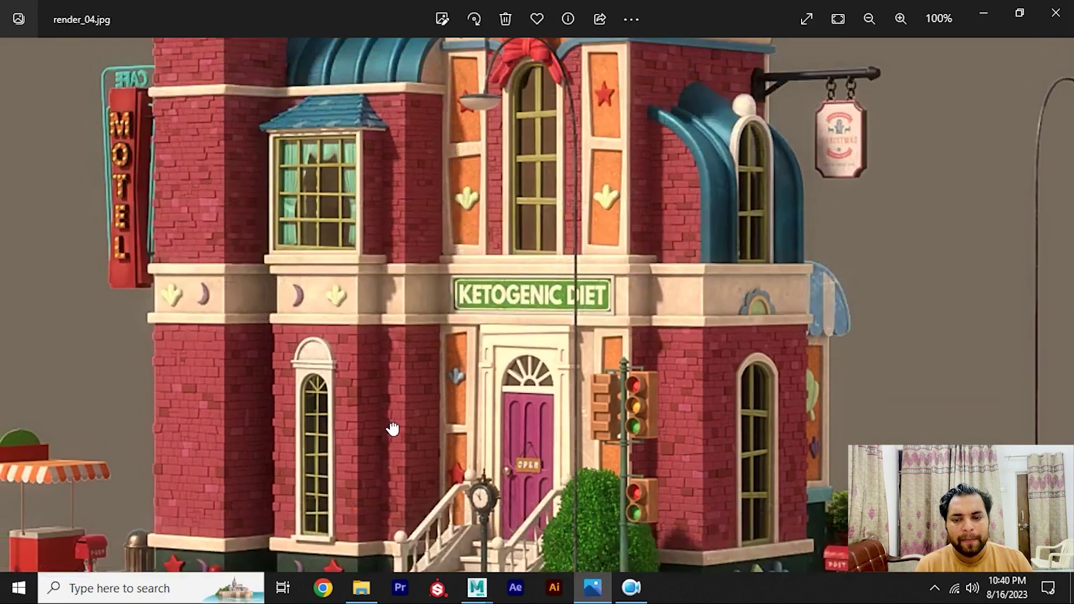
pyautogui.scroll(2, 377, 419)
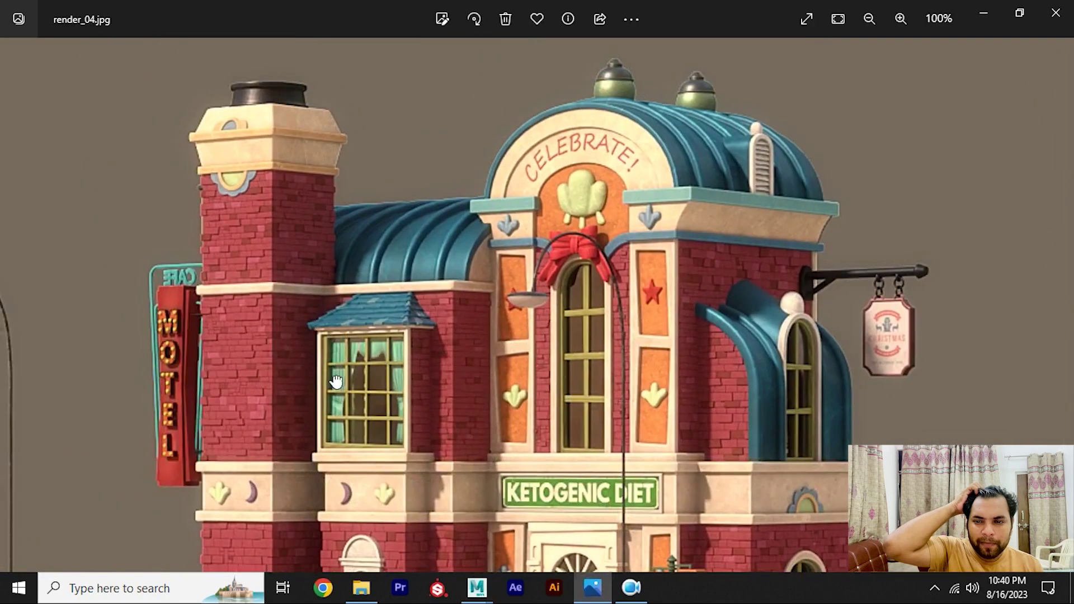
pyautogui.moveTo(712, 386); pyautogui.dragTo(613, 322)
pyautogui.scroll(1, 589, 369)
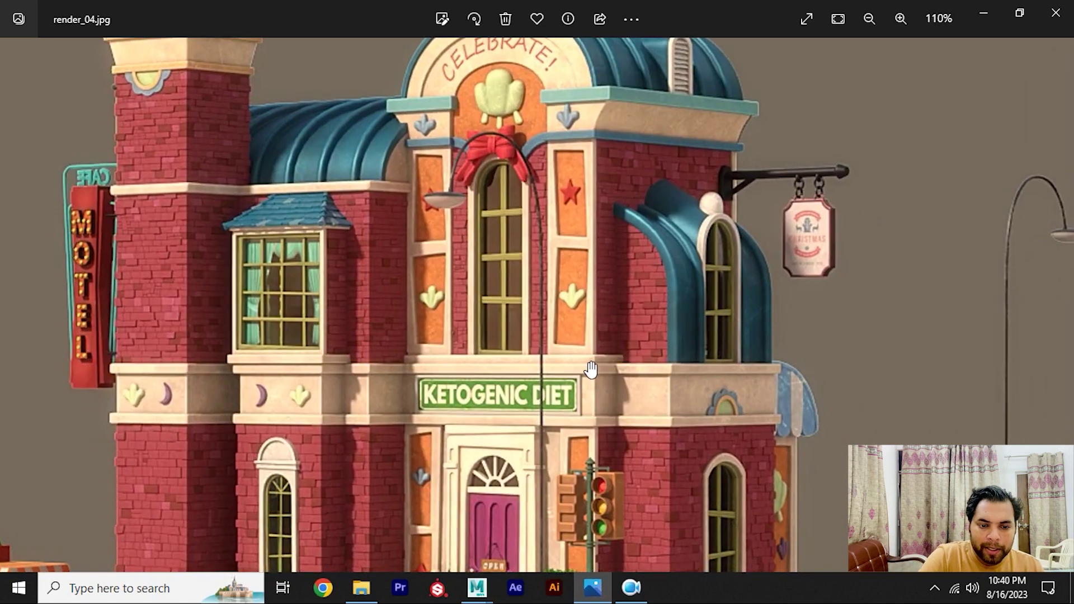
pyautogui.scroll(3, 588, 367)
pyautogui.moveTo(616, 367)
pyautogui.mouseDown()
pyautogui.moveTo(595, 357)
pyautogui.moveTo(645, 252)
pyautogui.mouseUp()
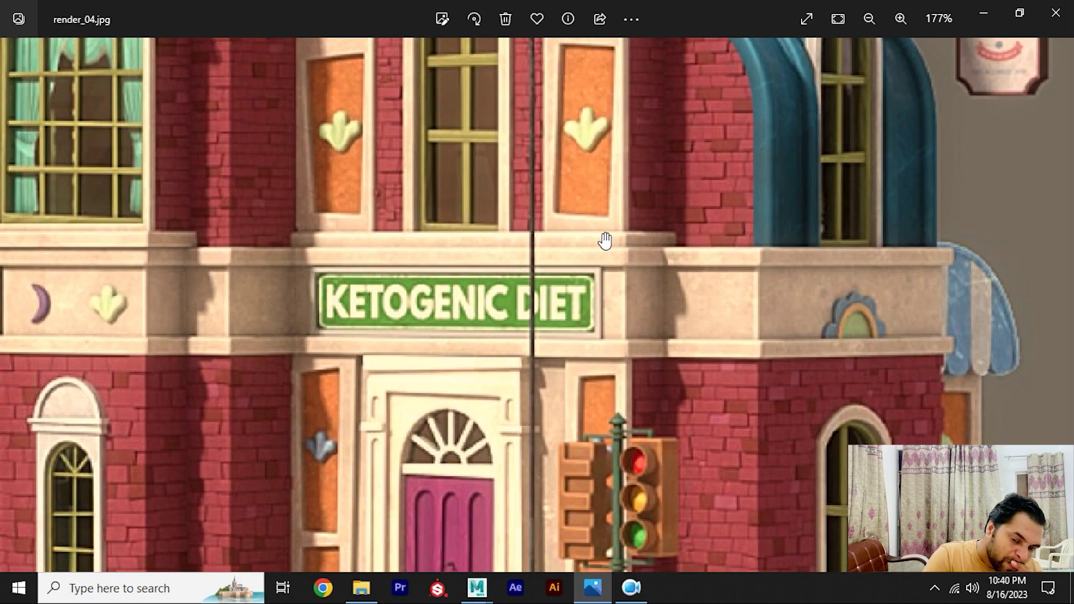
pyautogui.scroll(-2, 605, 241)
# Step: Pan the close-up down to the door, stairs, clock and bush
pyautogui.moveTo(581, 359); pyautogui.dragTo(589, 185)
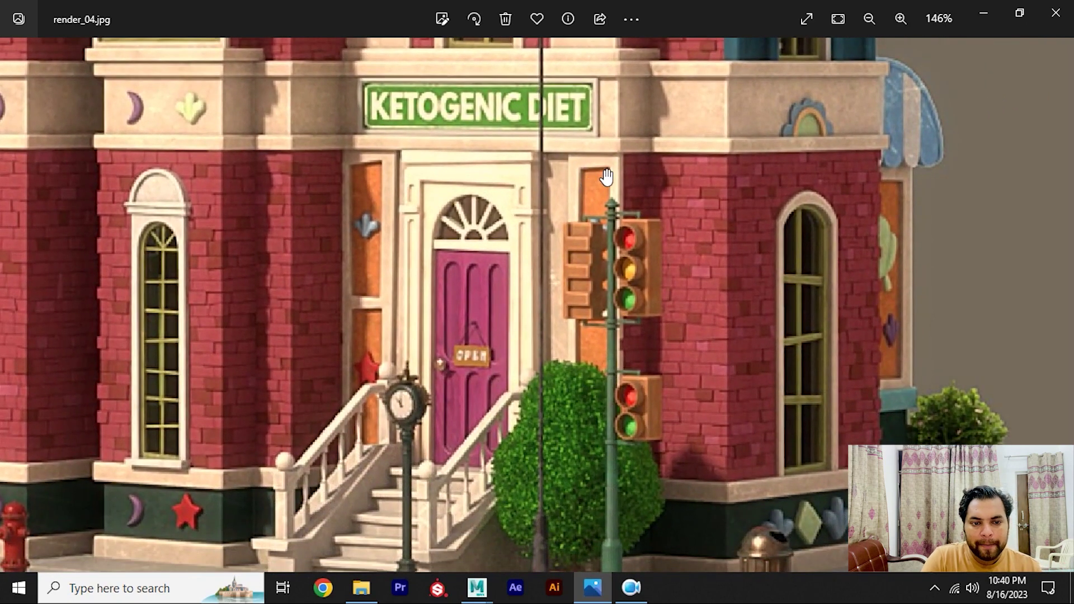
pyautogui.scroll(-2, 633, 113)
pyautogui.moveTo(635, 290); pyautogui.dragTo(641, 333)
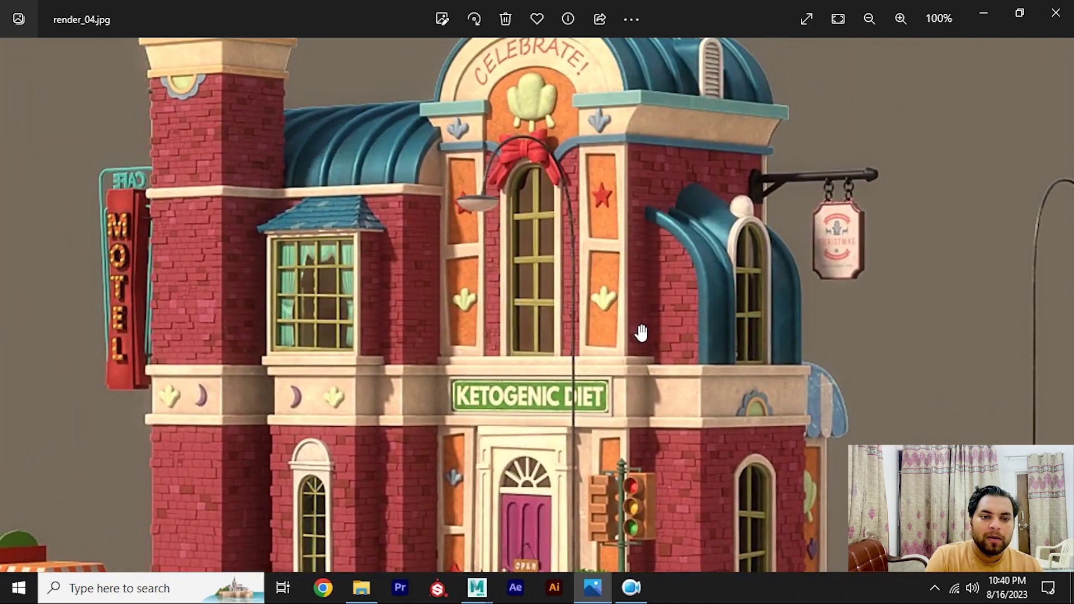
pyautogui.moveTo(616, 237); pyautogui.dragTo(583, 89)
pyautogui.scroll(1, 621, 313)
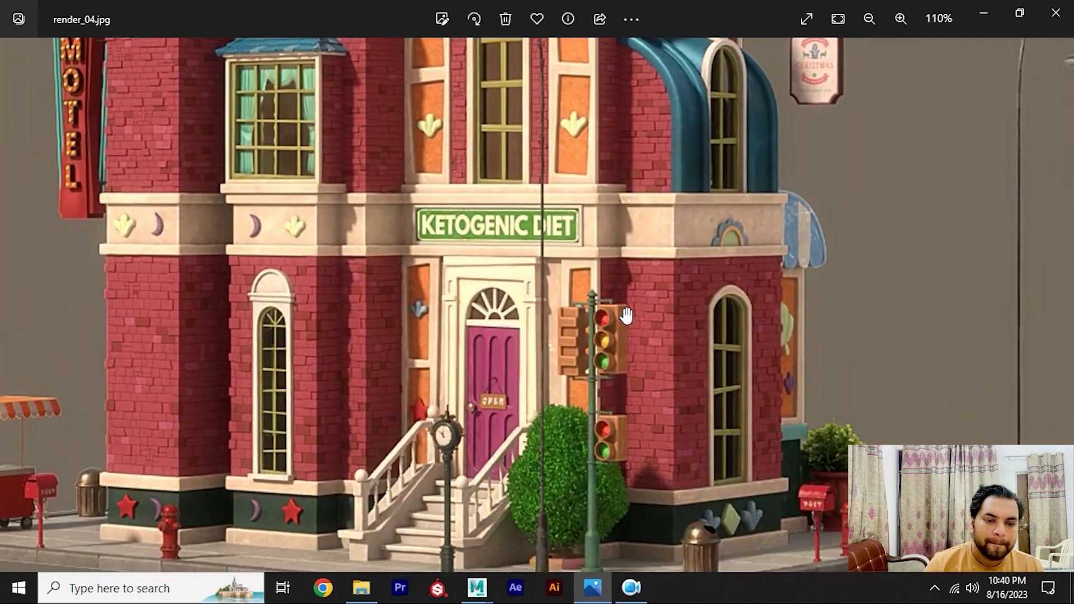
pyautogui.scroll(1, 595, 302)
pyautogui.scroll(1, 576, 277)
pyautogui.scroll(1, 557, 277)
pyautogui.moveTo(557, 277); pyautogui.dragTo(573, 122)
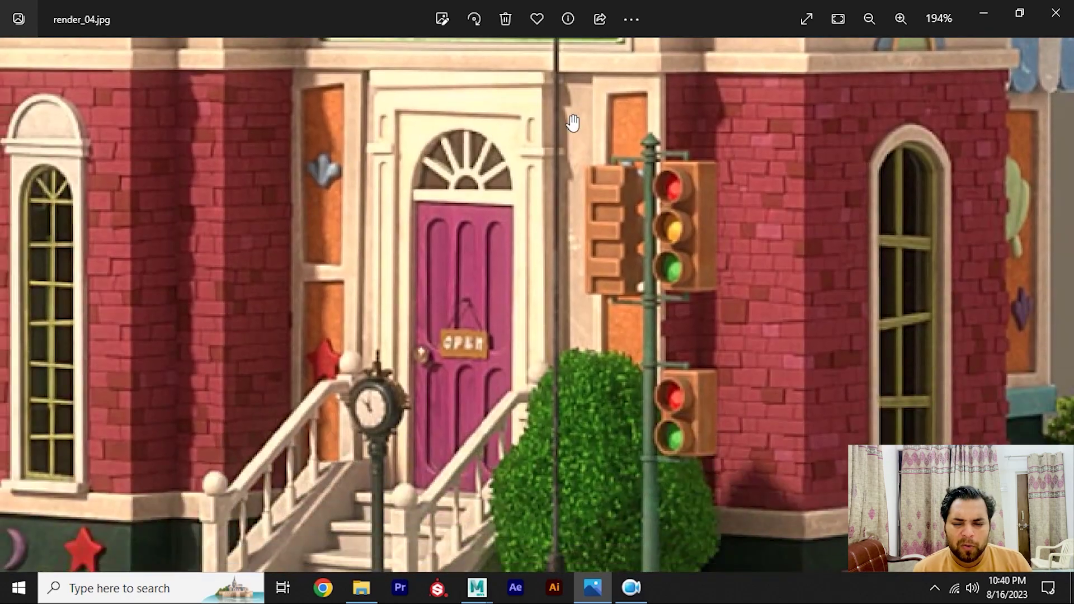
# Step: Recenter the reference on the KETOGENIC DIET sign, then orbit the Maya building
pyautogui.scroll(-2, 330, 151)
pyautogui.moveTo(352, 239)
pyautogui.mouseDown()
pyautogui.moveTo(354, 201)
pyautogui.moveTo(371, 311)
pyautogui.moveTo(437, 306)
pyautogui.moveTo(387, 267)
pyautogui.mouseUp()
pyautogui.scroll(1, 368, 255)
pyautogui.scroll(-1, 368, 254)
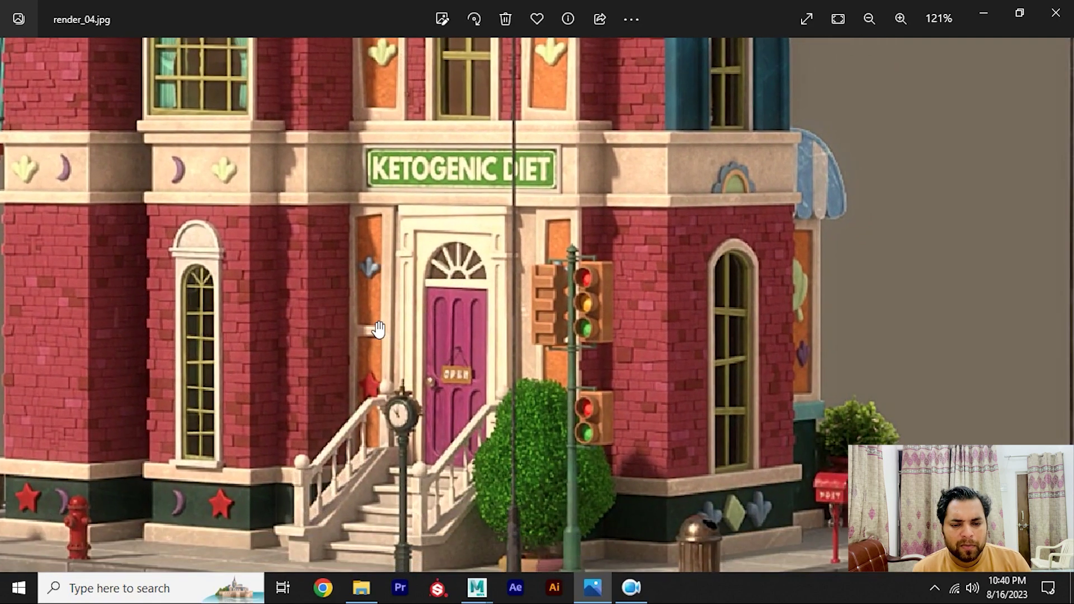
pyautogui.hotkey('alt', 'Tab')
pyautogui.keyDown('alt'); pyautogui.moveTo(416, 298); pyautogui.dragTo(348, 298); pyautogui.keyUp('alt')
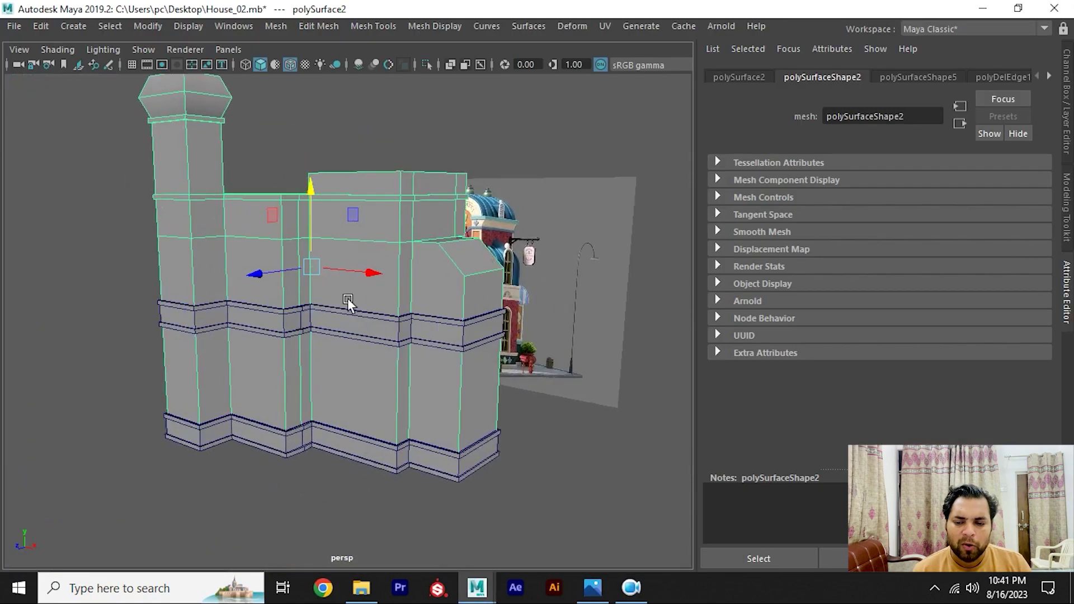
# Step: Create a new polygon cube beside the building
pyautogui.scroll(3, 407, 338)
pyautogui.moveTo(407, 337)
pyautogui.keyDown('alt'); pyautogui.mouseDown()
pyautogui.moveTo(341, 280)
pyautogui.moveTo(354, 287)
pyautogui.mouseUp(); pyautogui.keyUp('alt')
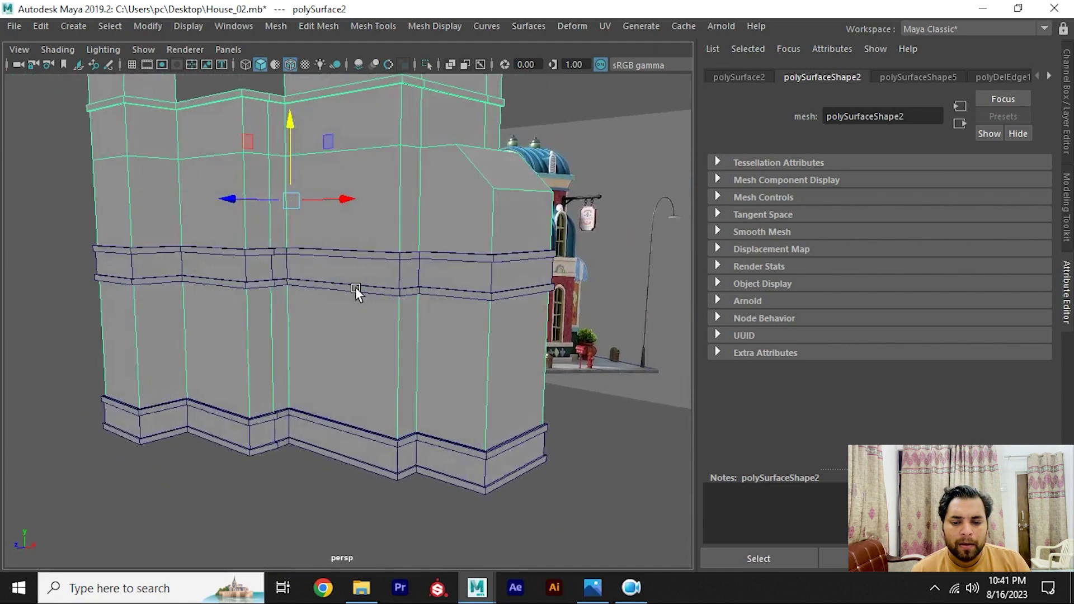
pyautogui.click(338, 478)
pyautogui.moveTo(338, 478)
pyautogui.keyDown('alt'); pyautogui.mouseDown(button='right')
pyautogui.moveTo(381, 424)
pyautogui.moveTo(394, 426)
pyautogui.moveTo(387, 409)
pyautogui.moveTo(296, 401)
pyautogui.moveTo(209, 282)
pyautogui.mouseUp(button='right'); pyautogui.keyUp('alt')
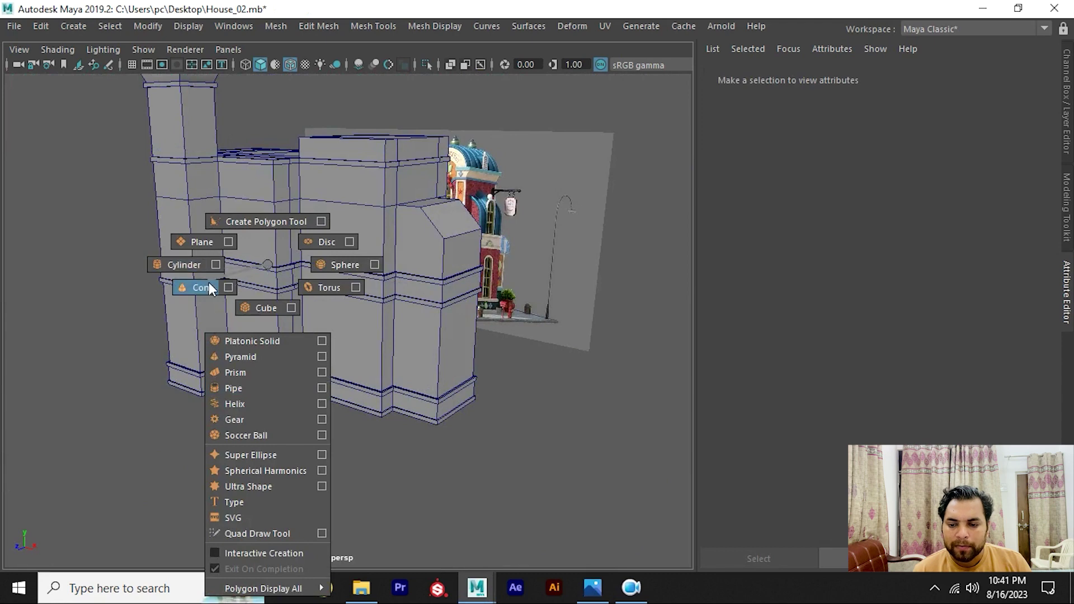
pyautogui.keyDown('shift'); pyautogui.moveTo(261, 307); pyautogui.dragTo(261, 307, button='right'); pyautogui.keyUp('shift')
pyautogui.keyDown('alt'); pyautogui.moveTo(261, 307); pyautogui.dragTo(304, 395); pyautogui.keyUp('alt')
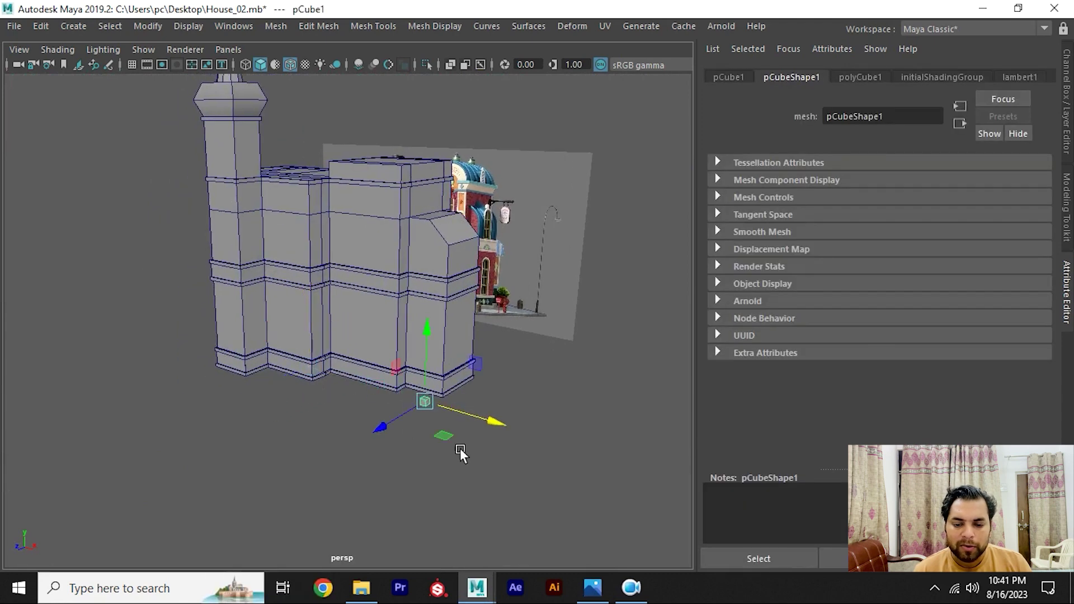
# Step: Scale the cube into a tall thin box and raise it
pyautogui.press('r')
pyautogui.moveTo(432, 331); pyautogui.dragTo(442, 293)
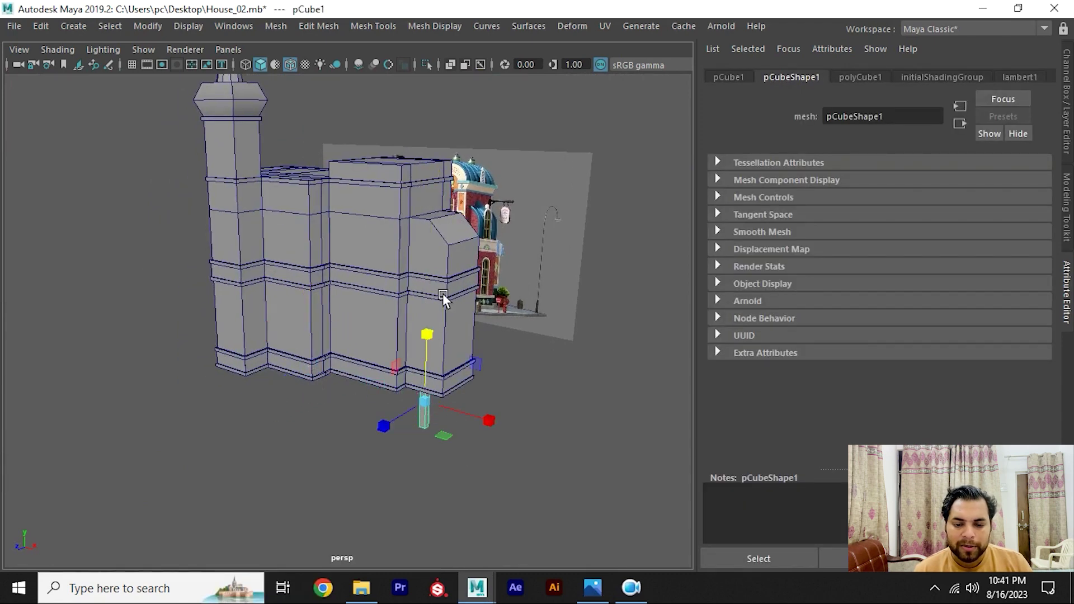
pyautogui.moveTo(479, 416); pyautogui.dragTo(413, 290)
pyautogui.press('w')
pyautogui.keyDown('alt'); pyautogui.moveTo(417, 334); pyautogui.dragTo(397, 323); pyautogui.keyUp('alt')
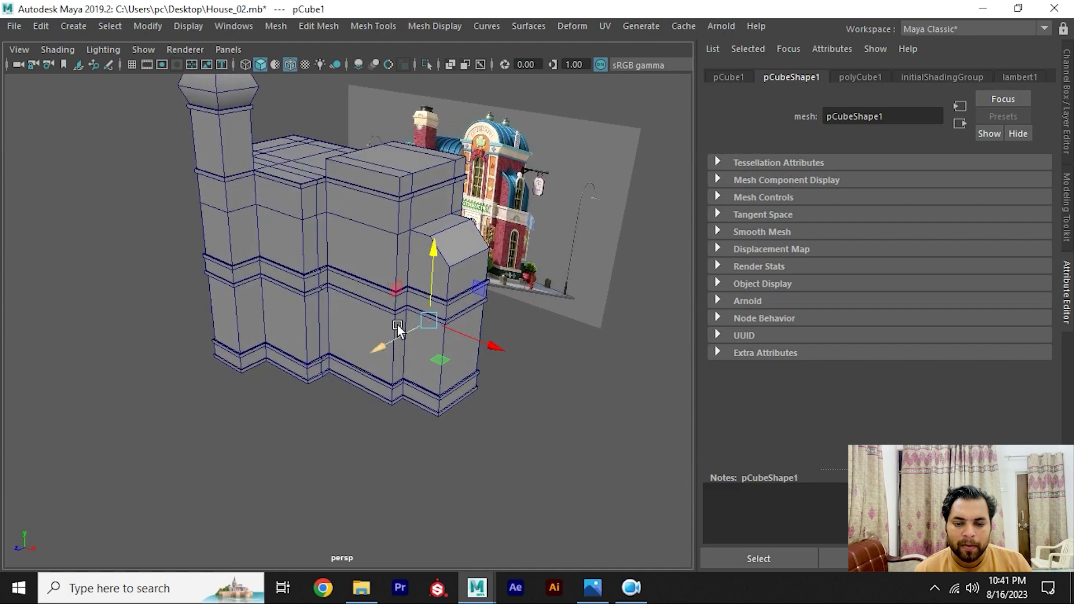
# Step: Slide the thin box left against the wall and make it shallower
pyautogui.click(420, 446)
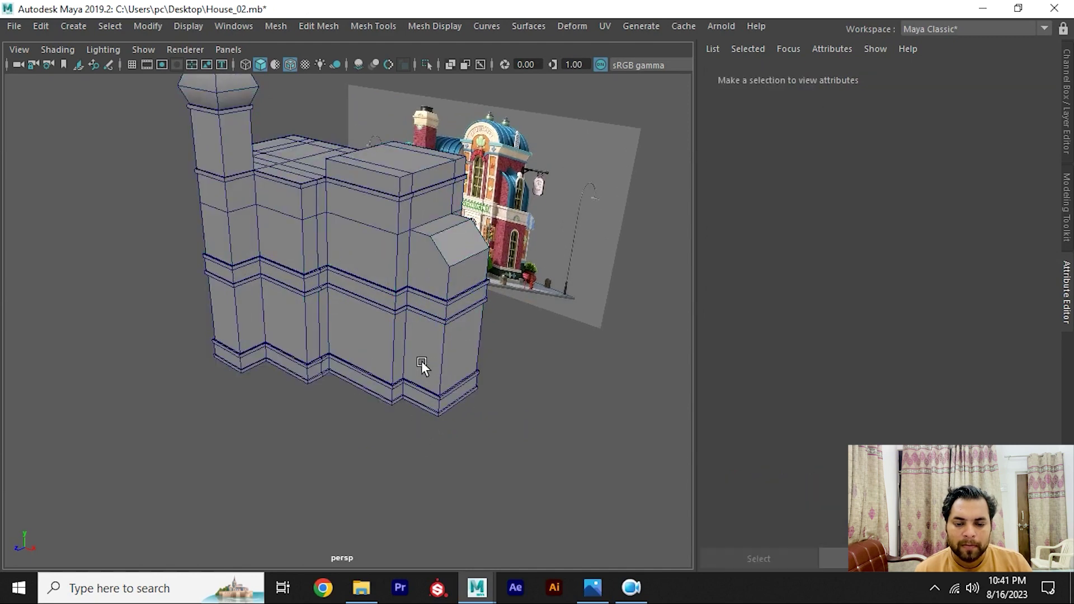
pyautogui.click(421, 361)
pyautogui.click(415, 348)
pyautogui.moveTo(416, 348)
pyautogui.mouseDown()
pyautogui.moveTo(332, 358)
pyautogui.moveTo(212, 334)
pyautogui.moveTo(320, 277)
pyautogui.moveTo(340, 391)
pyautogui.mouseUp()
pyautogui.press('f')
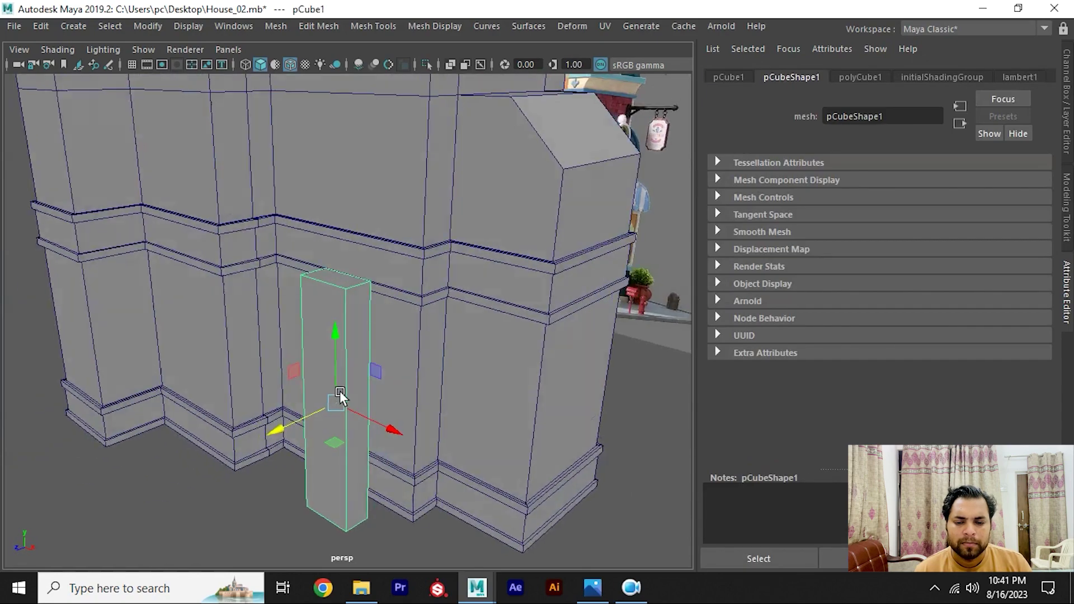
pyautogui.press('r')
pyautogui.moveTo(280, 431); pyautogui.dragTo(336, 422)
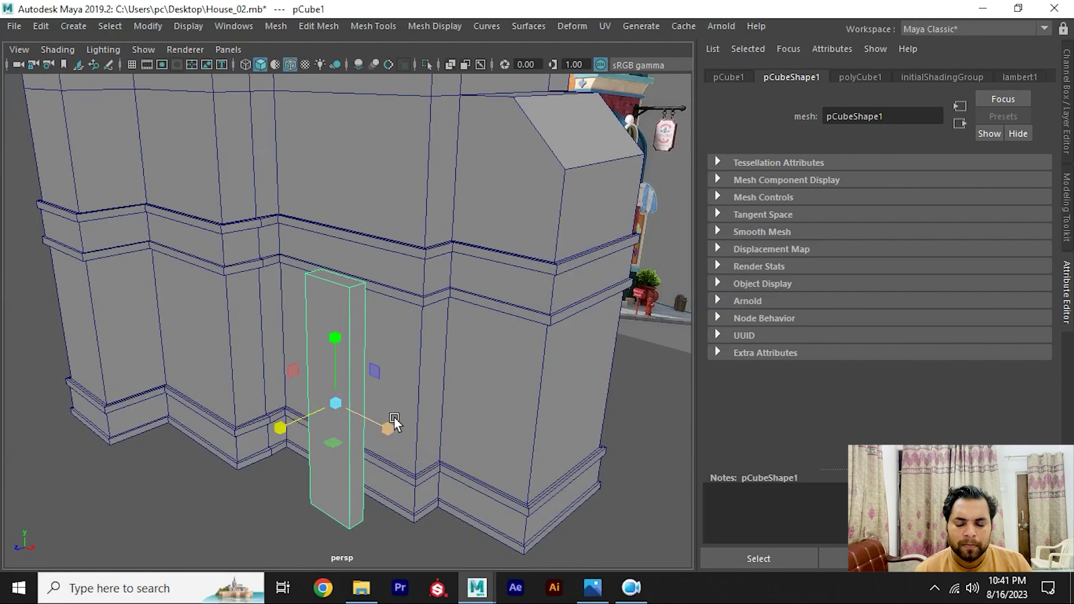
# Step: Narrow the box's width further into a slim pilaster
pyautogui.scroll(2, 554, 246)
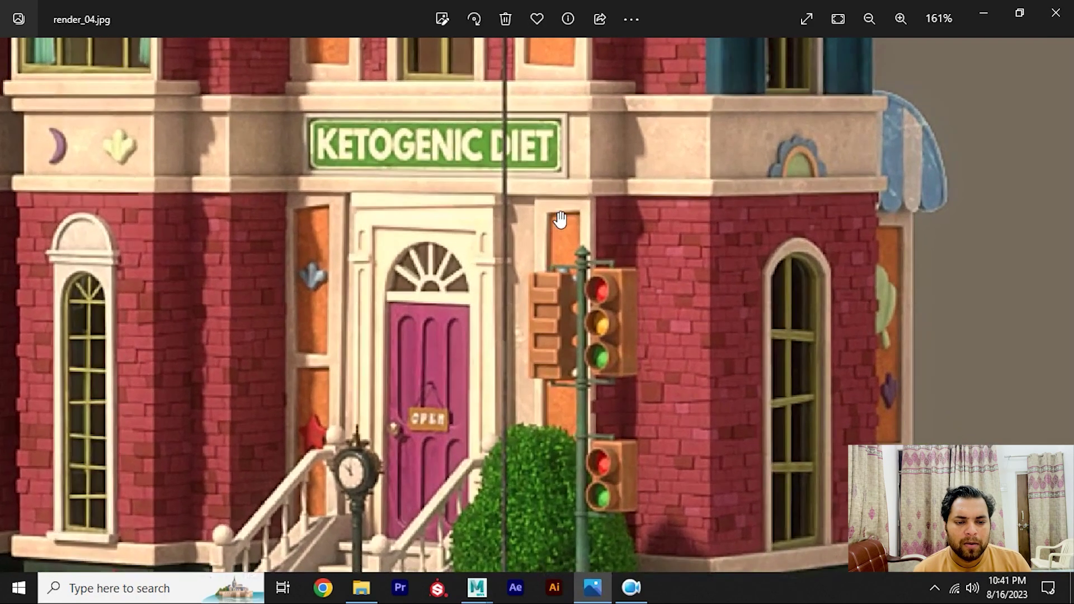
pyautogui.hotkey('alt', 'Tab')
pyautogui.keyDown('alt'); pyautogui.moveTo(320, 365); pyautogui.dragTo(380, 428); pyautogui.keyUp('alt')
pyautogui.moveTo(293, 437); pyautogui.dragTo(305, 434)
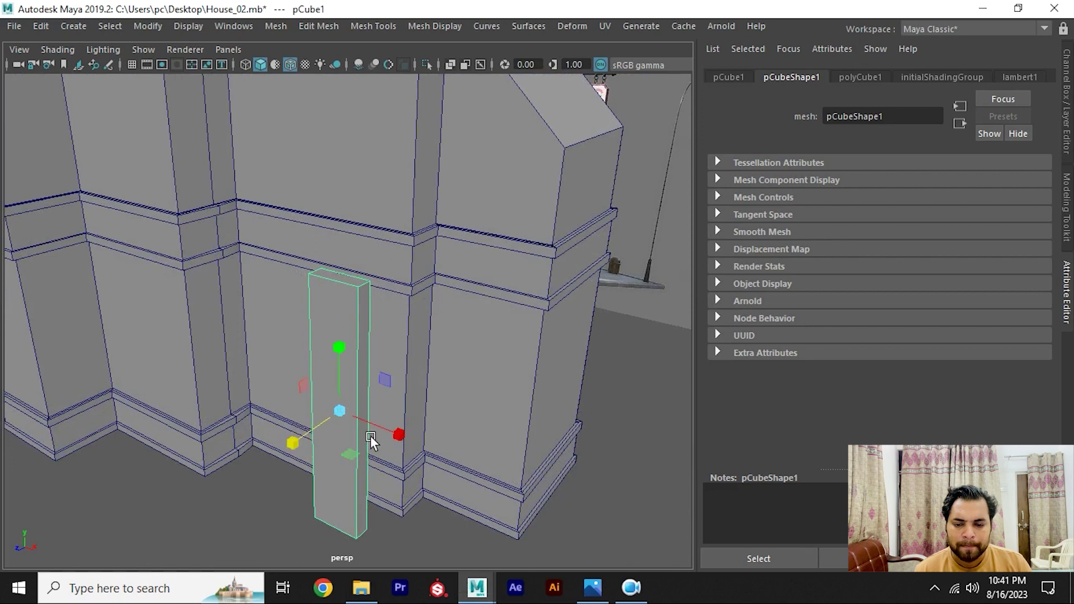
pyautogui.moveTo(391, 432); pyautogui.dragTo(380, 429)
# Step: Isolate the box and connect its two long front edges with a middle edge
pyautogui.hotkey('ctrl', '1')
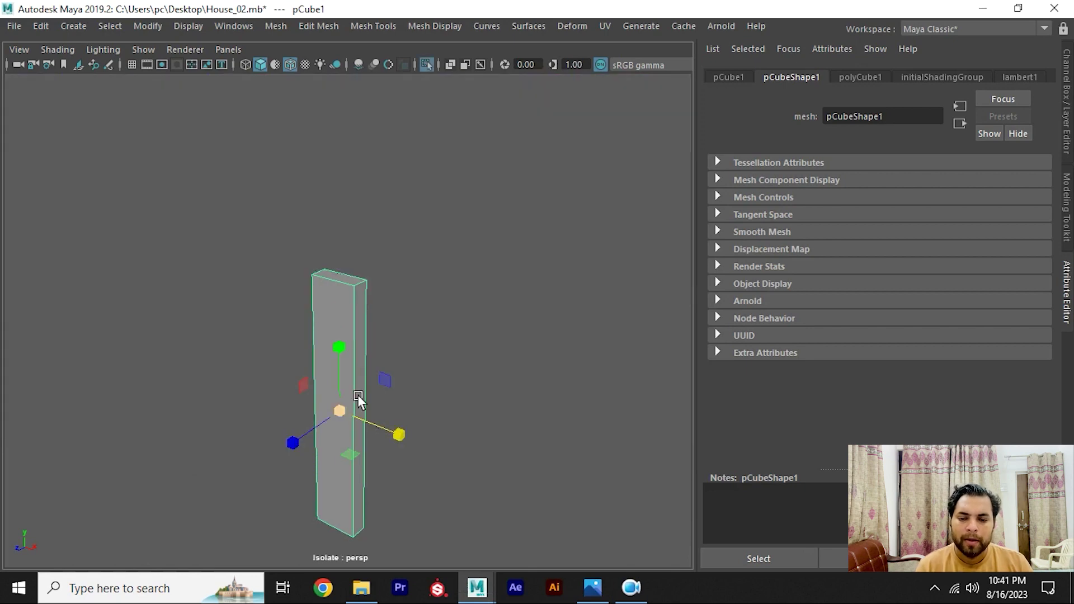
pyautogui.scroll(3, 386, 347)
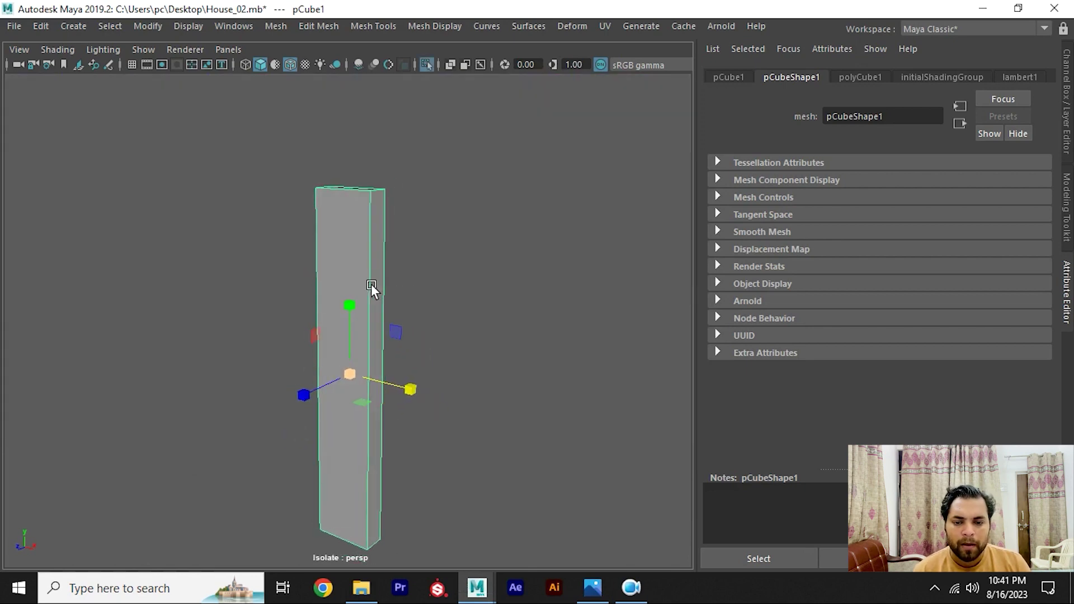
pyautogui.hotkey('alt', 'Tab')
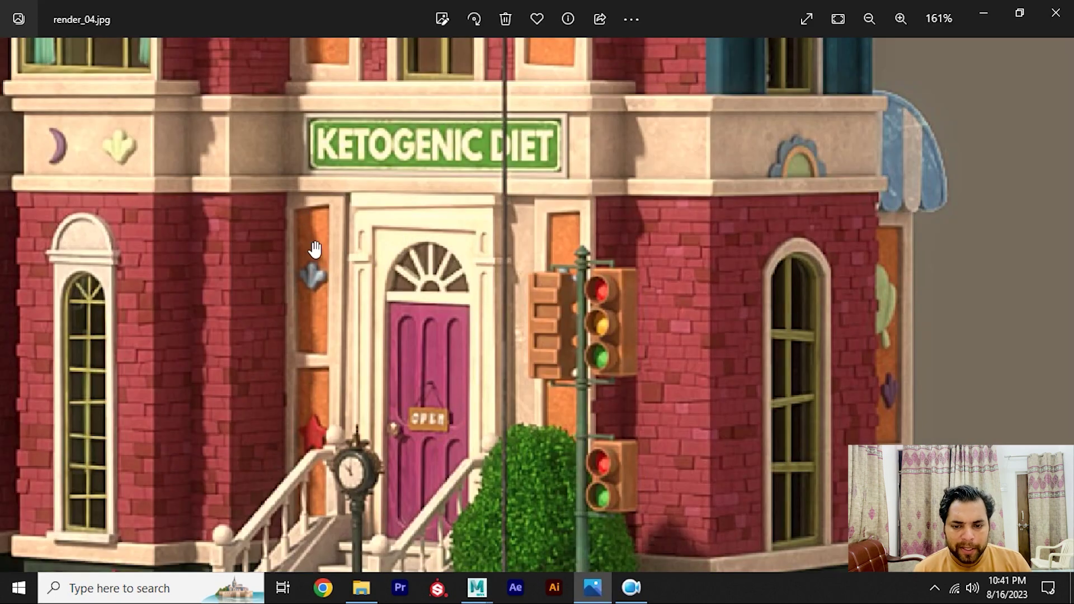
pyautogui.hotkey('alt', 'Tab')
pyautogui.moveTo(360, 280); pyautogui.dragTo(364, 196, button='right')
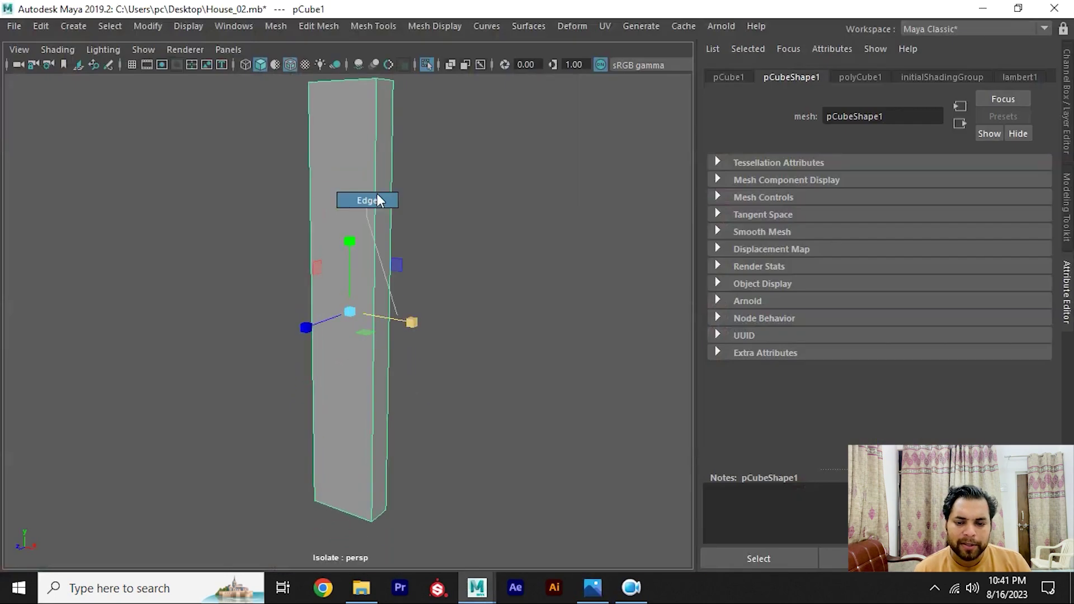
pyautogui.moveTo(244, 280); pyautogui.dragTo(500, 324)
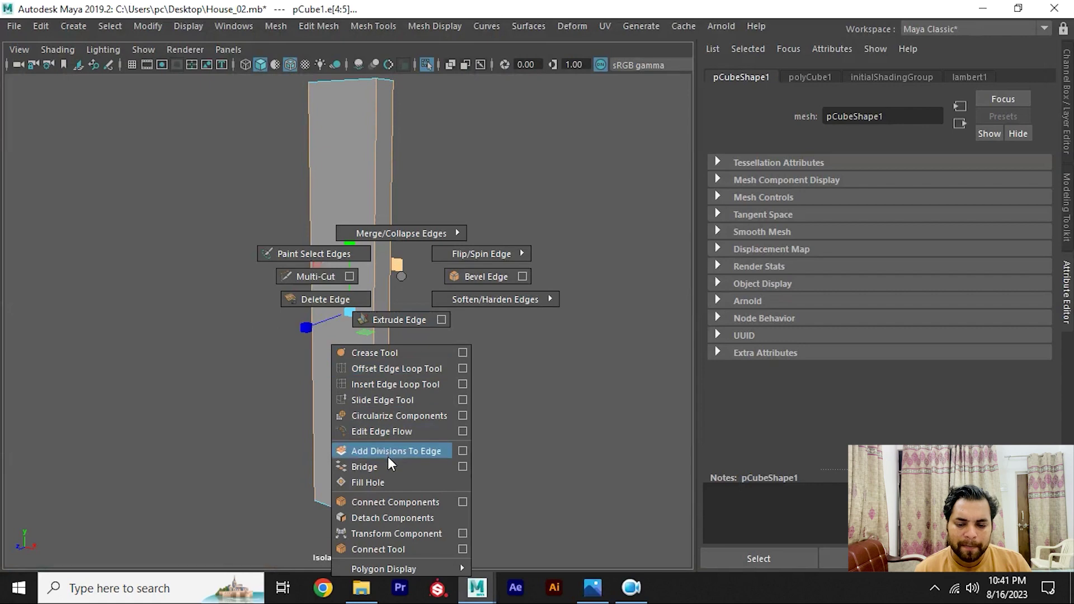
pyautogui.keyDown('shift'); pyautogui.moveTo(400, 277); pyautogui.dragTo(394, 503, button='right'); pyautogui.keyUp('shift')
pyautogui.keyDown('alt'); pyautogui.moveTo(338, 262); pyautogui.dragTo(364, 266, button='middle'); pyautogui.keyUp('alt')
# Step: Extrude the upper and lower front faces with an offset of 0.25
pyautogui.moveTo(372, 154); pyautogui.dragTo(372, 214, button='right')
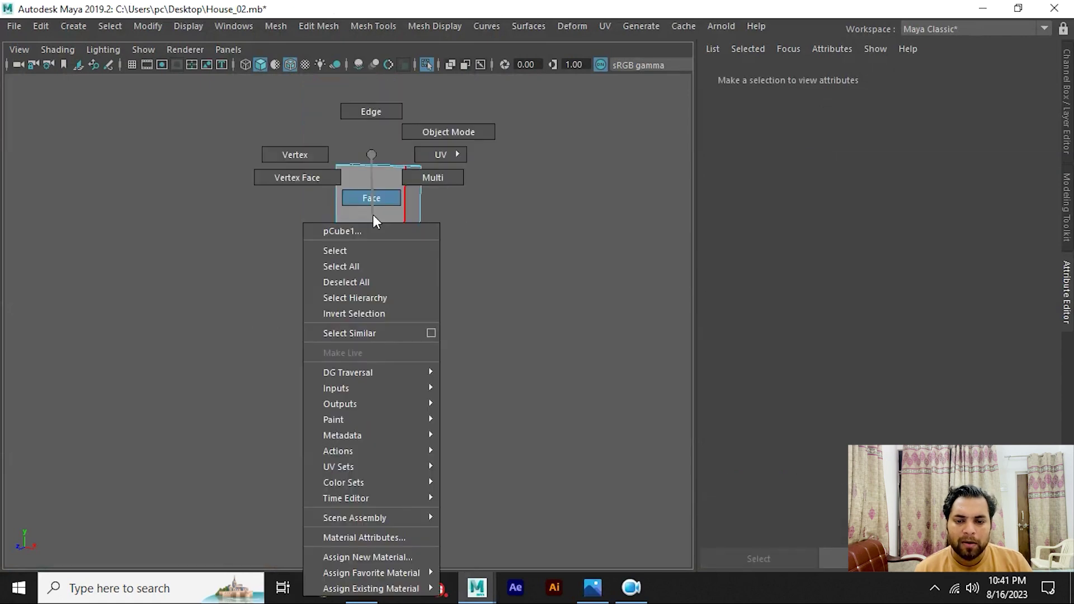
pyautogui.click(372, 226)
pyautogui.keyDown('shift'); pyautogui.click(365, 451); pyautogui.keyUp('shift')
pyautogui.moveTo(434, 388)
pyautogui.keyDown('alt'); pyautogui.mouseDown()
pyautogui.moveTo(368, 354)
pyautogui.moveTo(415, 386)
pyautogui.mouseUp(); pyautogui.keyUp('alt')
pyautogui.keyDown('shift'); pyautogui.moveTo(385, 232); pyautogui.dragTo(384, 285, button='right'); pyautogui.keyUp('shift')
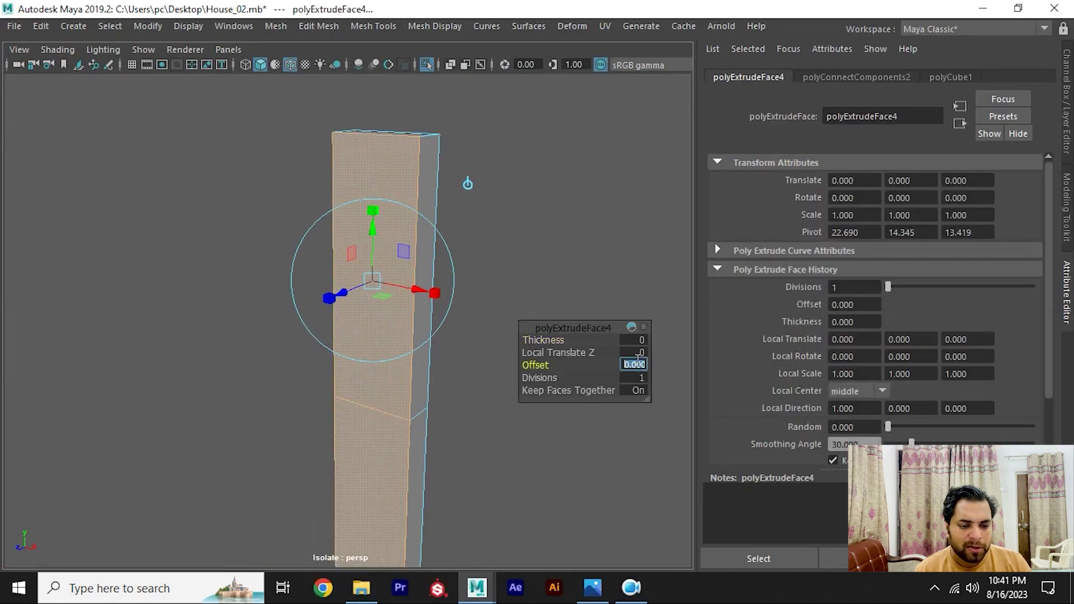
pyautogui.write('5')
pyautogui.press('Return')
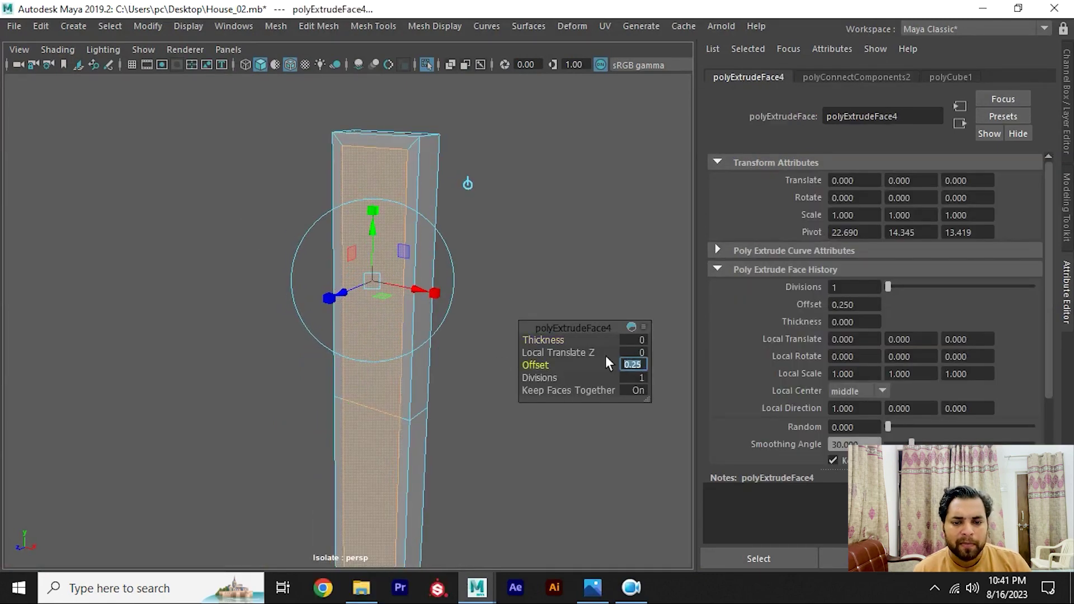
# Step: Turn Keep Faces Together off and extrude the inset faces again
pyautogui.keyDown('alt'); pyautogui.moveTo(374, 407); pyautogui.dragTo(383, 324, button='middle'); pyautogui.keyUp('alt')
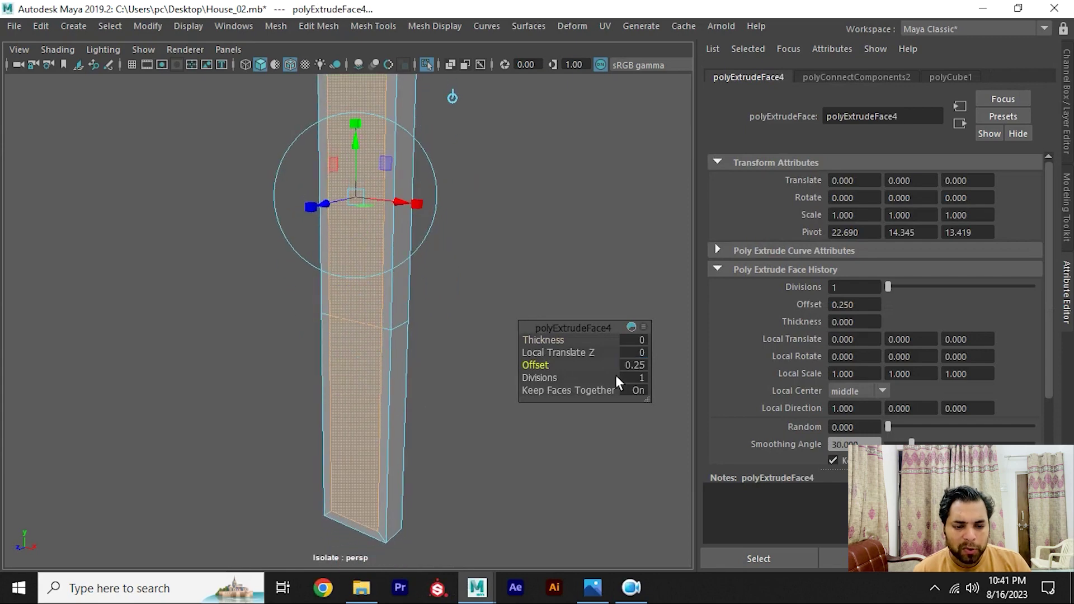
pyautogui.click(639, 390)
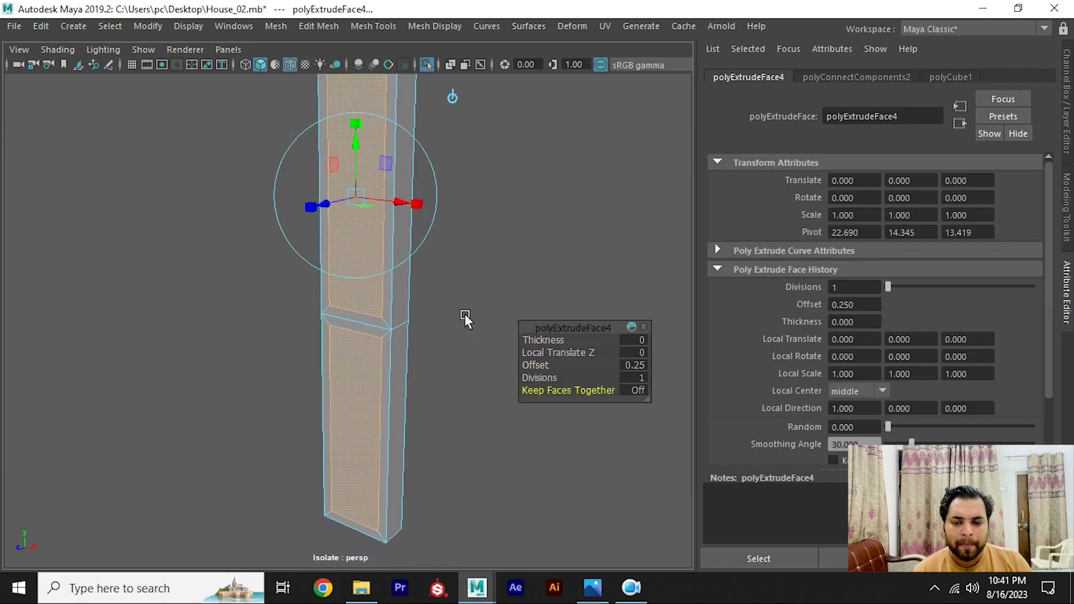
pyautogui.keyDown('alt'); pyautogui.moveTo(465, 318); pyautogui.dragTo(376, 271); pyautogui.keyUp('alt')
pyautogui.click(391, 287)
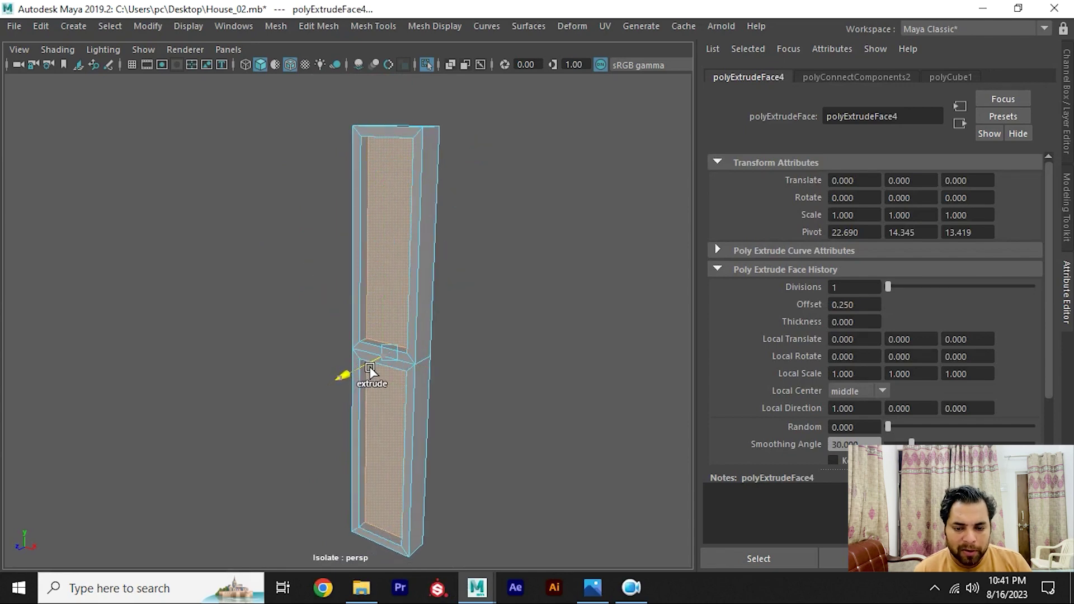
pyautogui.hotkey('ctrl', 'e')
# Step: Show the whole house again and slide the column sideways toward the wall
pyautogui.click(454, 253)
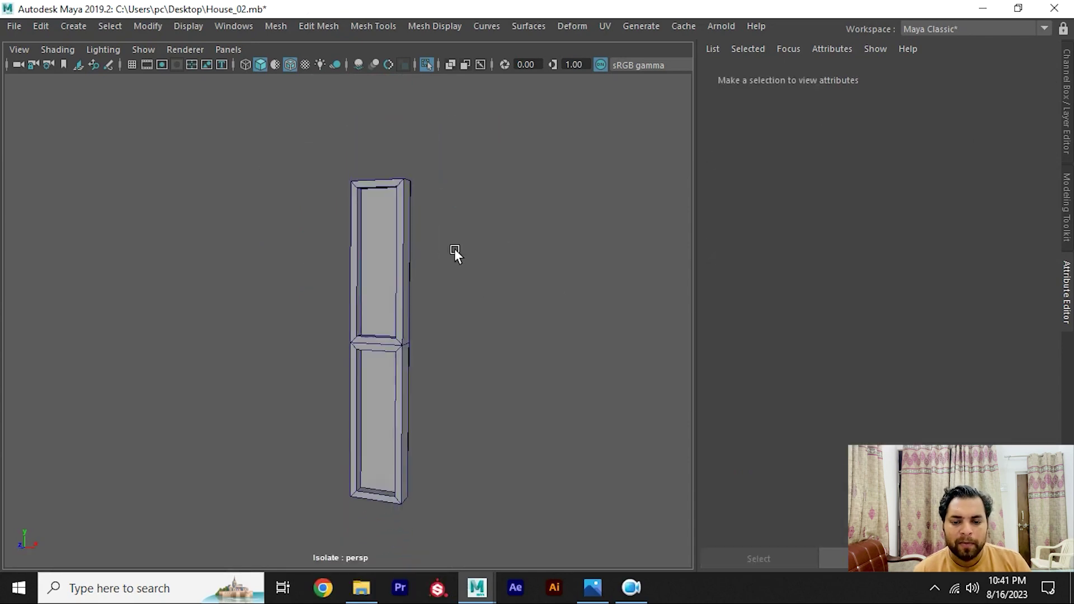
pyautogui.scroll(2, 437, 290)
pyautogui.click(423, 325)
pyautogui.hotkey('ctrl', '1')
pyautogui.scroll(-2, 421, 341)
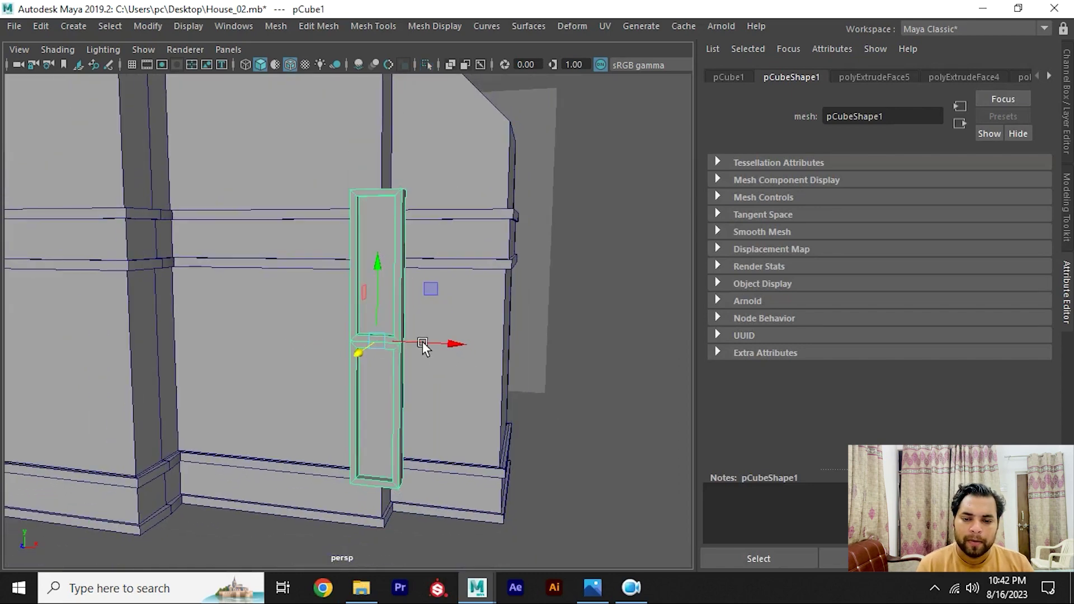
pyautogui.scroll(-2, 431, 347)
pyautogui.scroll(-1, 442, 353)
pyautogui.moveTo(478, 366)
pyautogui.mouseDown()
pyautogui.moveTo(346, 324)
pyautogui.moveTo(216, 311)
pyautogui.moveTo(286, 358)
pyautogui.moveTo(436, 364)
pyautogui.mouseUp()
# Step: In top view, move the column to the wall corner, then compare with render_04
pyautogui.press('space')
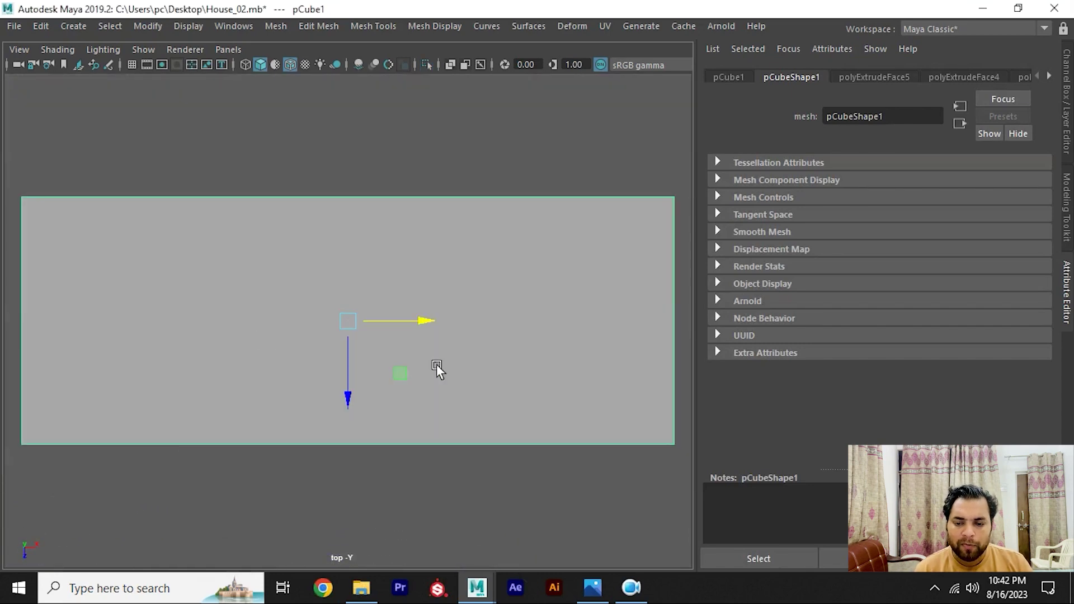
pyautogui.scroll(-5, 297, 386)
pyautogui.moveTo(381, 472); pyautogui.dragTo(381, 244)
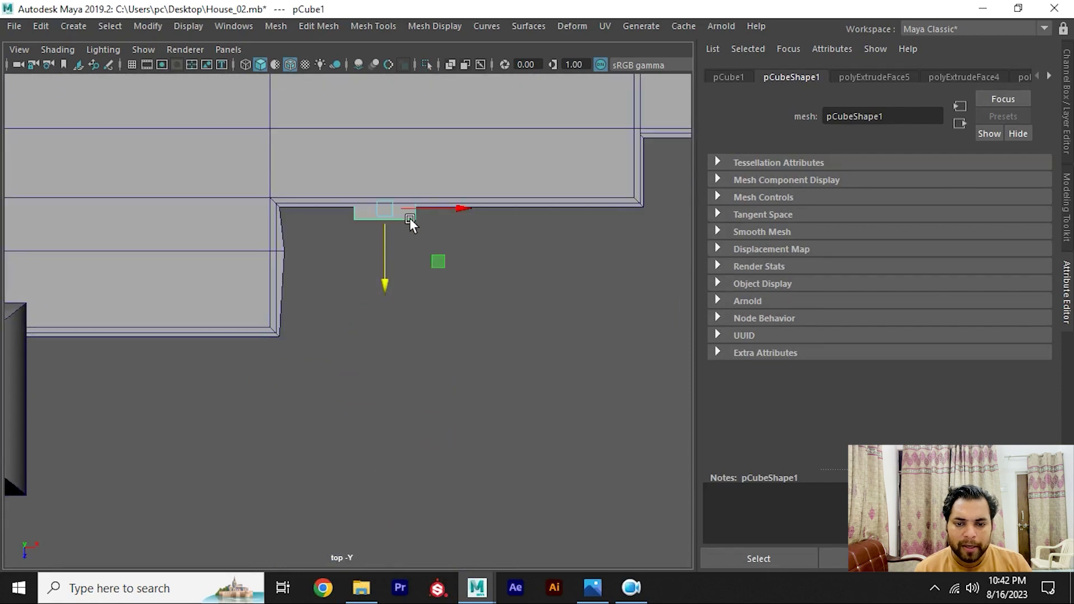
pyautogui.moveTo(408, 208)
pyautogui.mouseDown()
pyautogui.moveTo(338, 205)
pyautogui.moveTo(333, 132)
pyautogui.moveTo(283, 257)
pyautogui.moveTo(341, 265)
pyautogui.moveTo(332, 225)
pyautogui.moveTo(331, 290)
pyautogui.mouseUp()
pyautogui.press('space')
pyautogui.hotkey('alt', 'Tab')
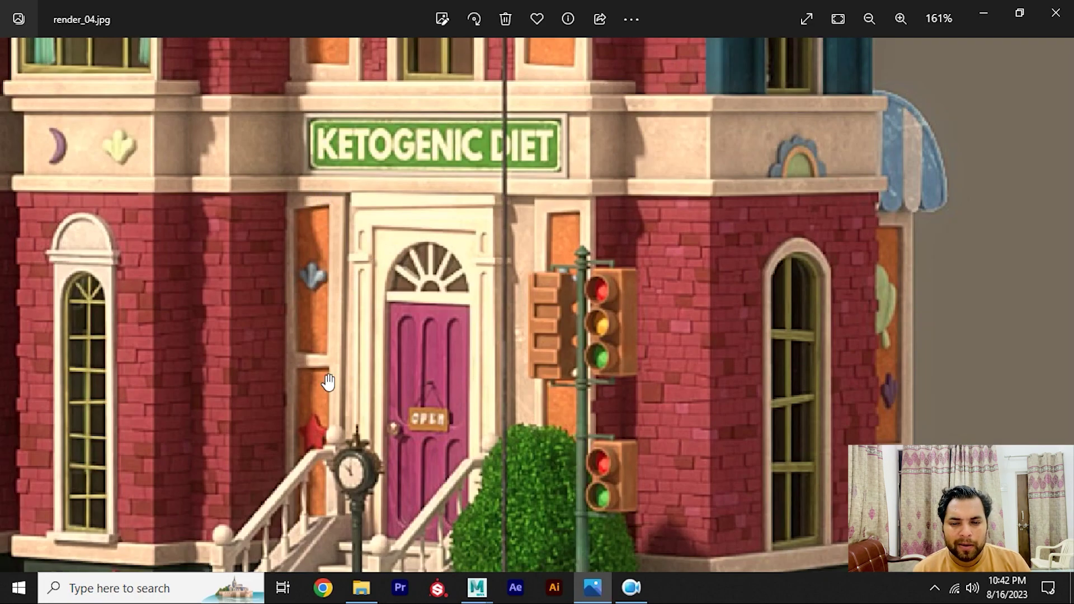
pyautogui.moveTo(329, 382); pyautogui.dragTo(354, 323)
pyautogui.hotkey('alt', 'Tab')
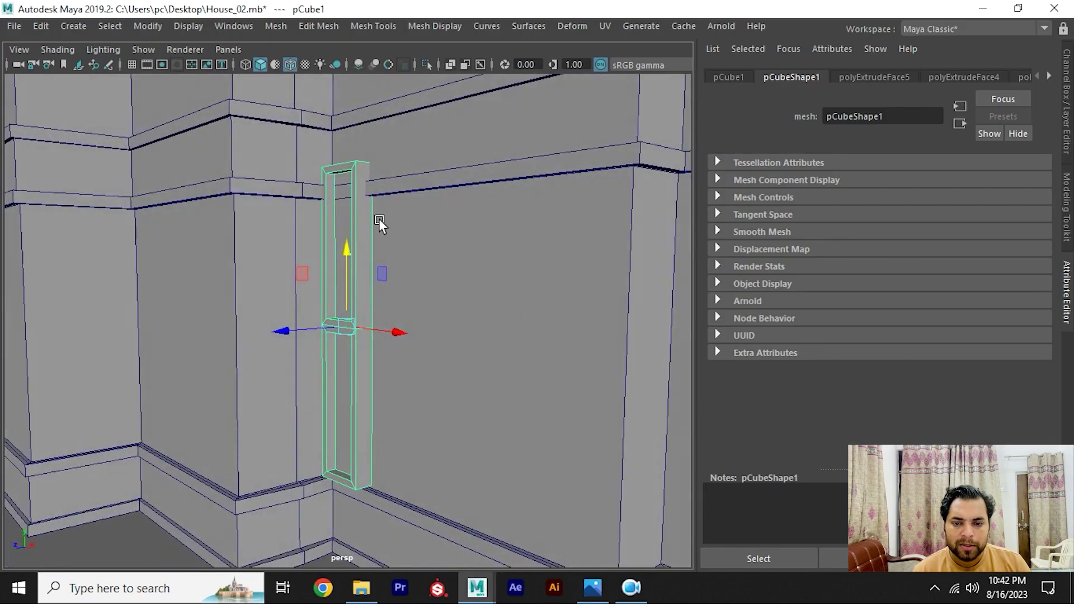
# Step: Isolate the column in front view and move it down toward the base trim
pyautogui.click(390, 186)
pyautogui.click(268, 500)
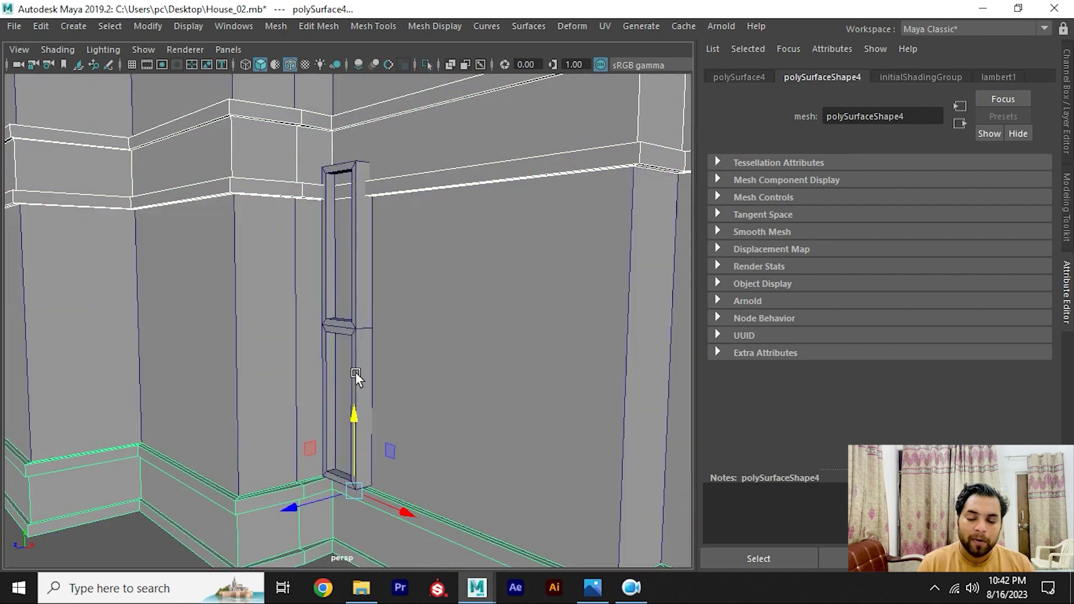
pyautogui.click(355, 371)
pyautogui.hotkey('ctrl', '1')
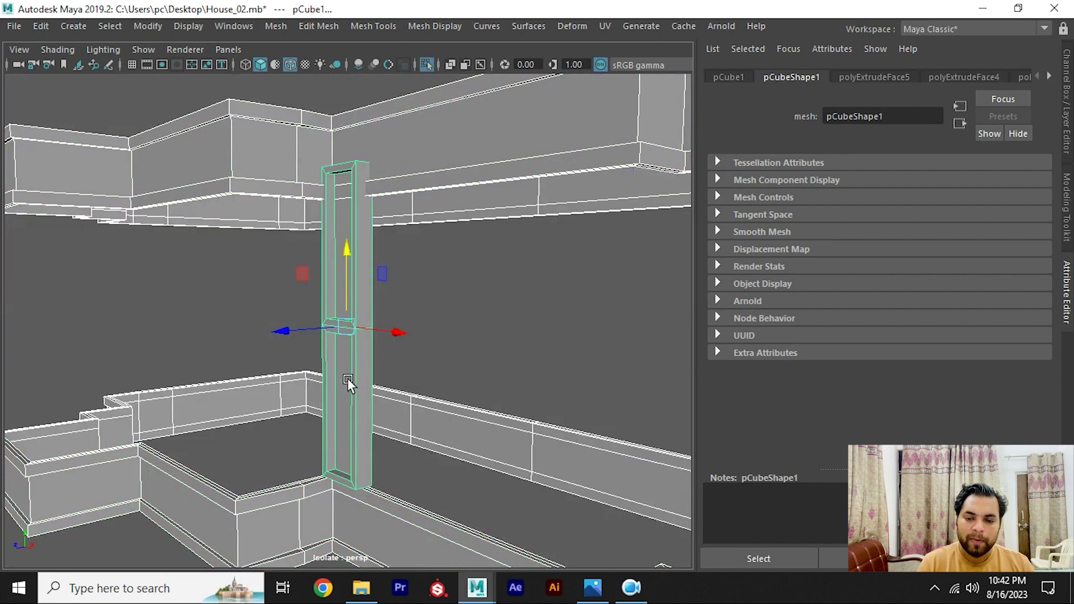
pyautogui.moveTo(347, 378); pyautogui.dragTo(348, 414)
pyautogui.scroll(3, 383, 314)
pyautogui.keyDown('shift'); pyautogui.click(383, 284); pyautogui.keyUp('shift')
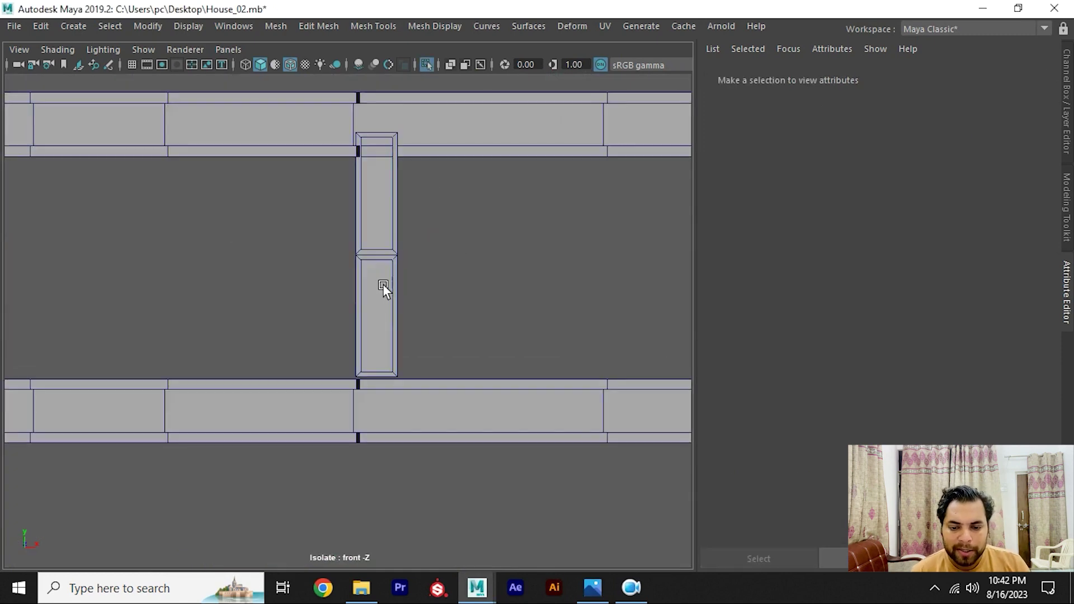
pyautogui.scroll(1, 392, 302)
pyautogui.moveTo(381, 247); pyautogui.dragTo(385, 261)
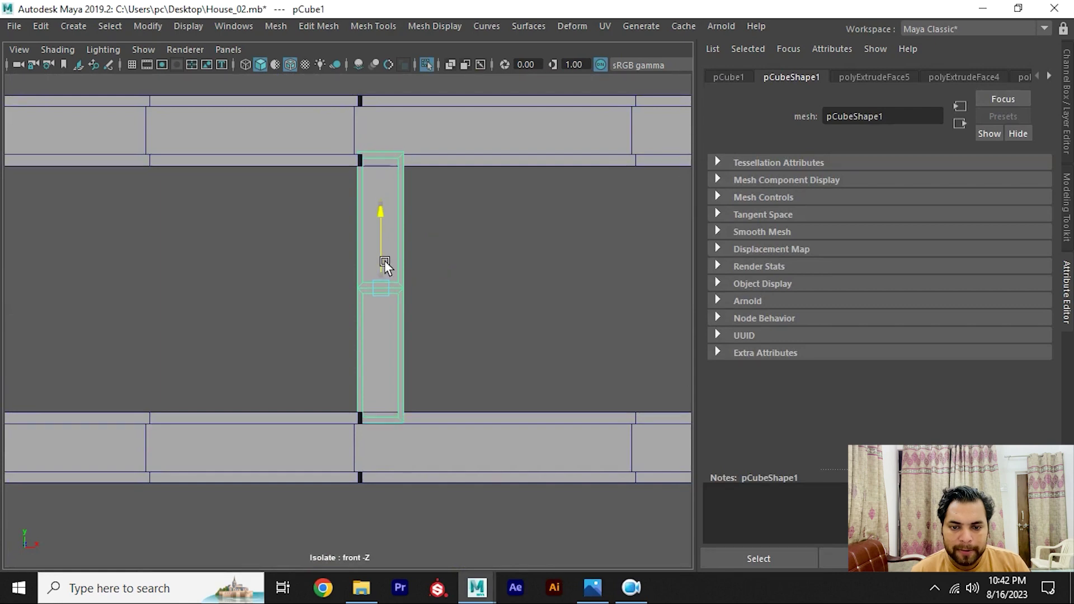
# Step: Scale the column's top and bottom vertices to fit between the ledge and base trim
pyautogui.scroll(1, 399, 260)
pyautogui.press('F9')
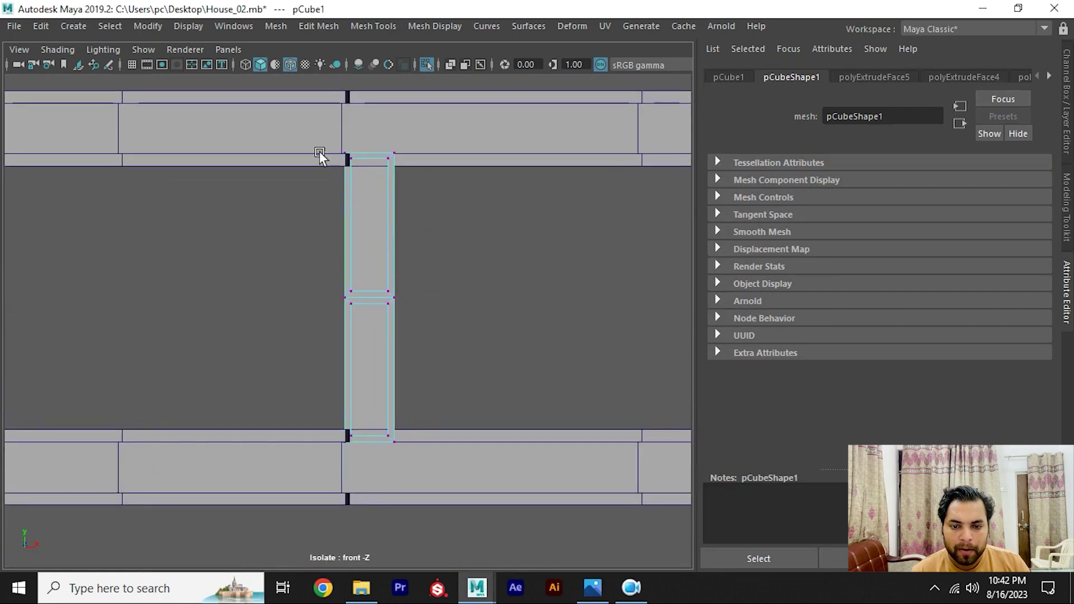
pyautogui.moveTo(295, 126); pyautogui.dragTo(406, 167)
pyautogui.keyDown('shift'); pyautogui.moveTo(254, 335); pyautogui.dragTo(468, 498); pyautogui.keyUp('shift')
pyautogui.scroll(1, 350, 395)
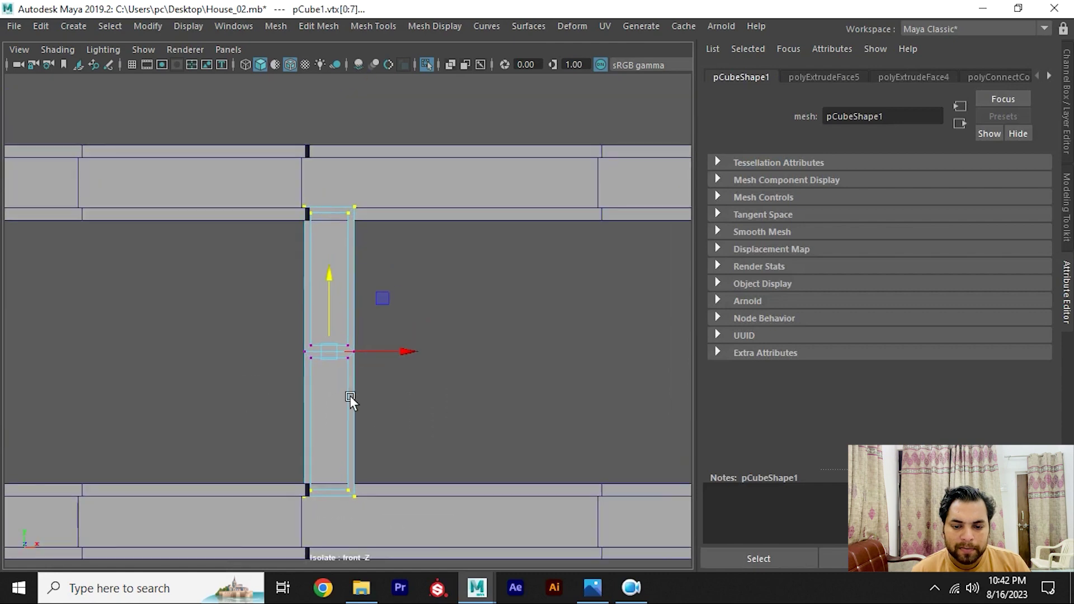
pyautogui.moveTo(326, 286); pyautogui.dragTo(378, 263)
# Step: Inspect the resized column in perspective and bring up the render_04 reference
pyautogui.press('w')
pyautogui.press('space')
pyautogui.moveTo(344, 243); pyautogui.dragTo(408, 112, button='right')
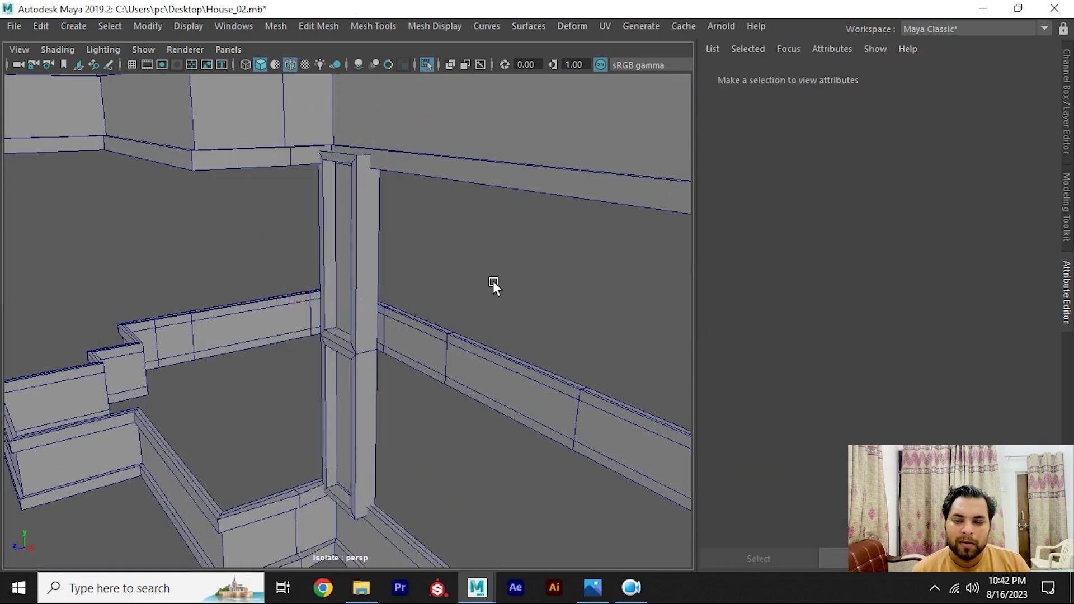
pyautogui.moveTo(493, 281)
pyautogui.keyDown('alt'); pyautogui.mouseDown()
pyautogui.moveTo(367, 271)
pyautogui.moveTo(383, 279)
pyautogui.moveTo(340, 330)
pyautogui.moveTo(334, 358)
pyautogui.mouseUp(); pyautogui.keyUp('alt')
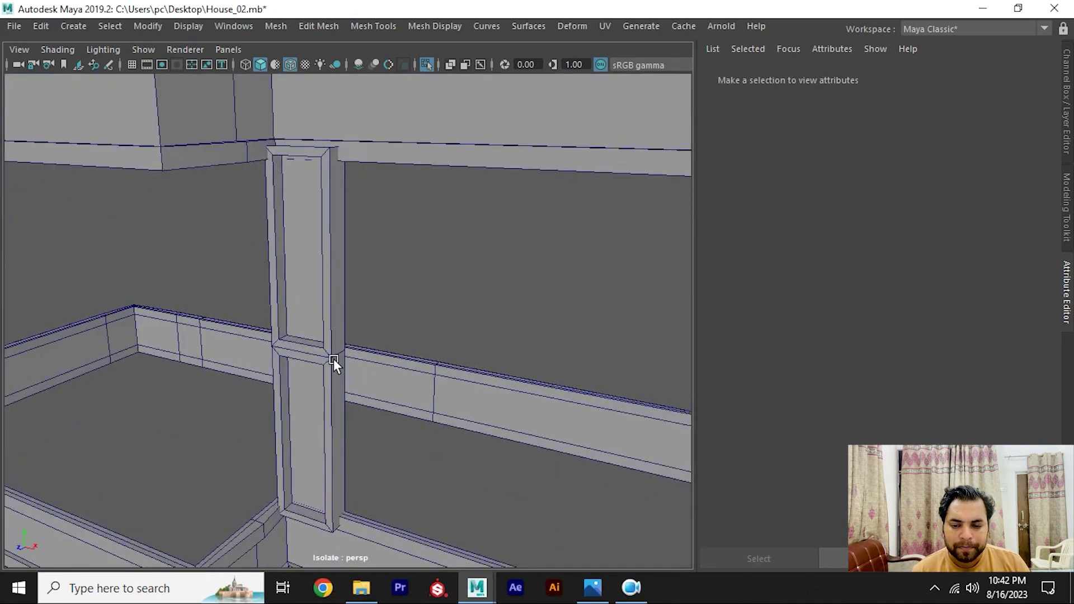
pyautogui.click(592, 587)
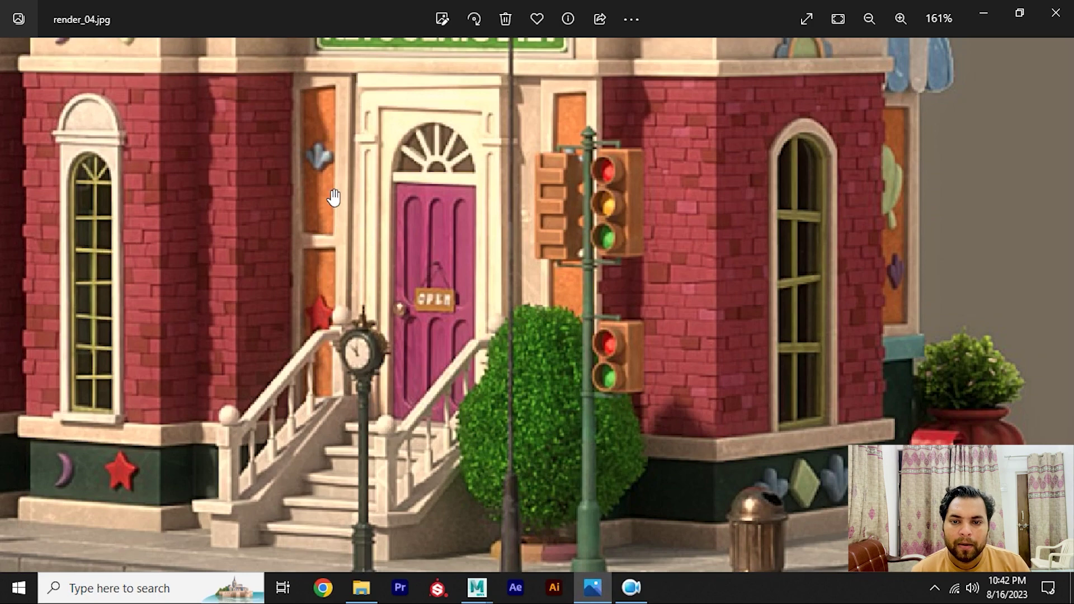
# Step: Select the pillar's upper and lower inset faces
pyautogui.moveTo(333, 195)
pyautogui.mouseDown()
pyautogui.moveTo(350, 239)
pyautogui.moveTo(259, 226)
pyautogui.mouseUp()
pyautogui.hotkey('alt', 'Tab')
pyautogui.click(358, 249)
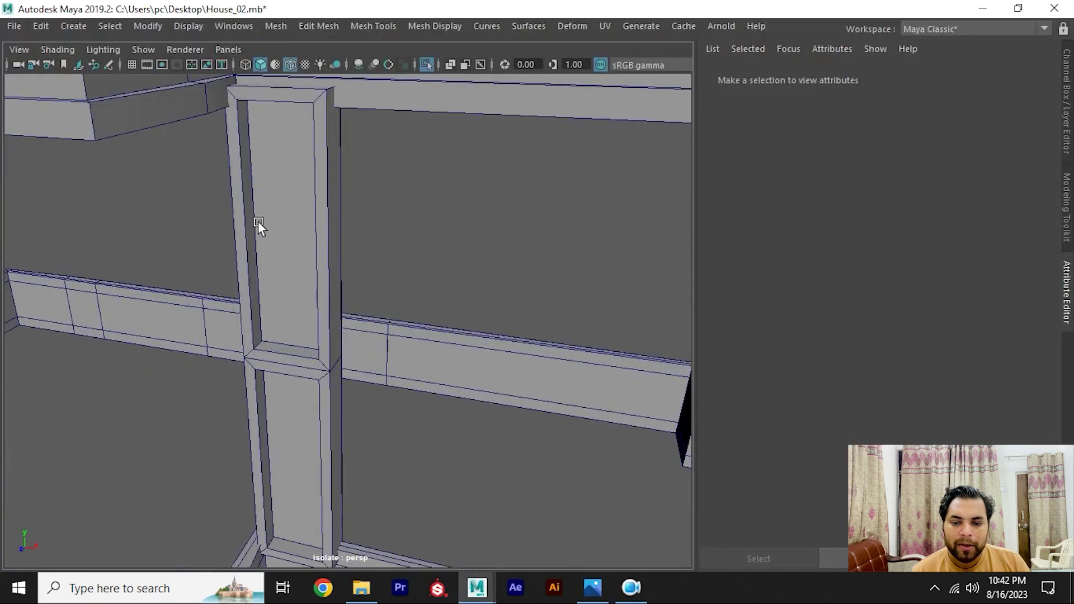
pyautogui.click(337, 174)
pyautogui.moveTo(338, 154); pyautogui.dragTo(340, 186, button='right')
pyautogui.click(354, 258)
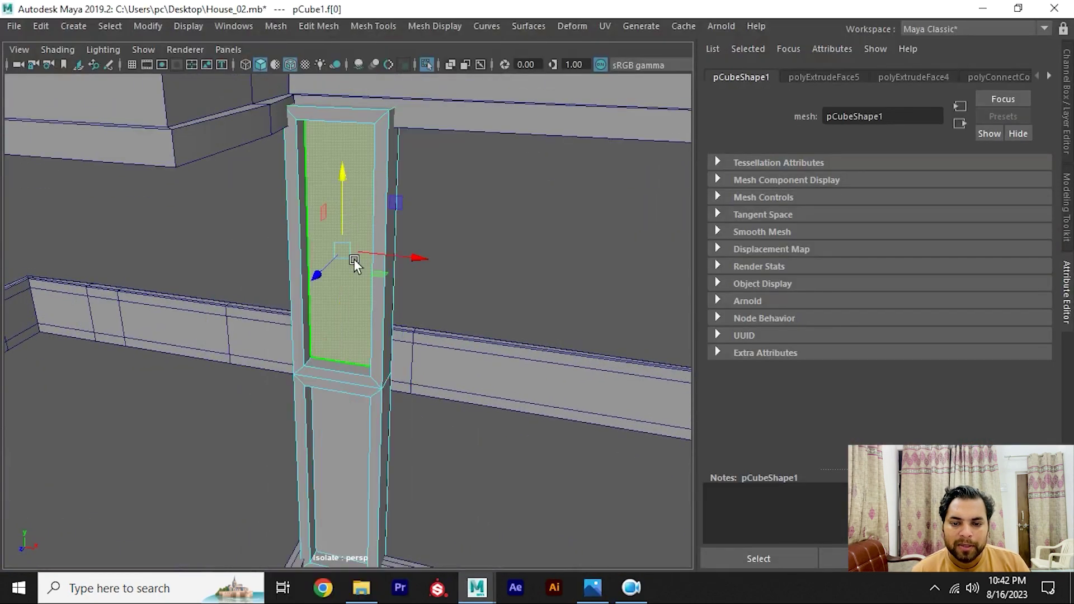
pyautogui.keyDown('shift'); pyautogui.click(343, 400); pyautogui.keyUp('shift')
# Step: Reselect the whole pillar, zoom out over the house, and check render_04
pyautogui.keyDown('alt'); pyautogui.moveTo(345, 408); pyautogui.dragTo(322, 397); pyautogui.keyUp('alt')
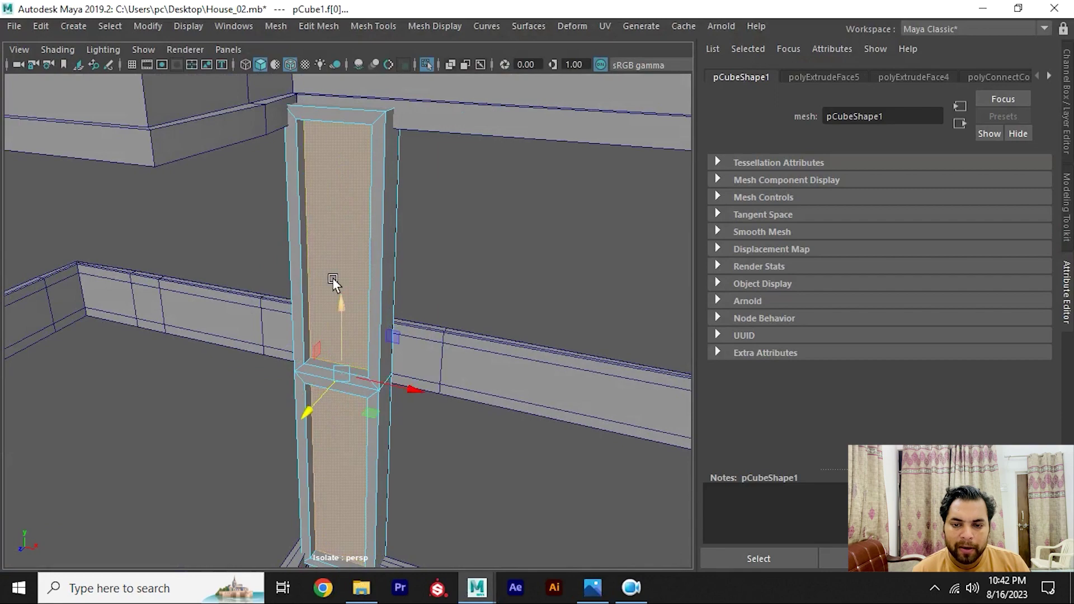
pyautogui.moveTo(333, 278); pyautogui.dragTo(414, 111, button='right')
pyautogui.click(344, 263)
pyautogui.moveTo(344, 263)
pyautogui.keyDown('alt'); pyautogui.mouseDown()
pyautogui.moveTo(321, 314)
pyautogui.moveTo(384, 346)
pyautogui.moveTo(570, 340)
pyautogui.mouseUp(); pyautogui.keyUp('alt')
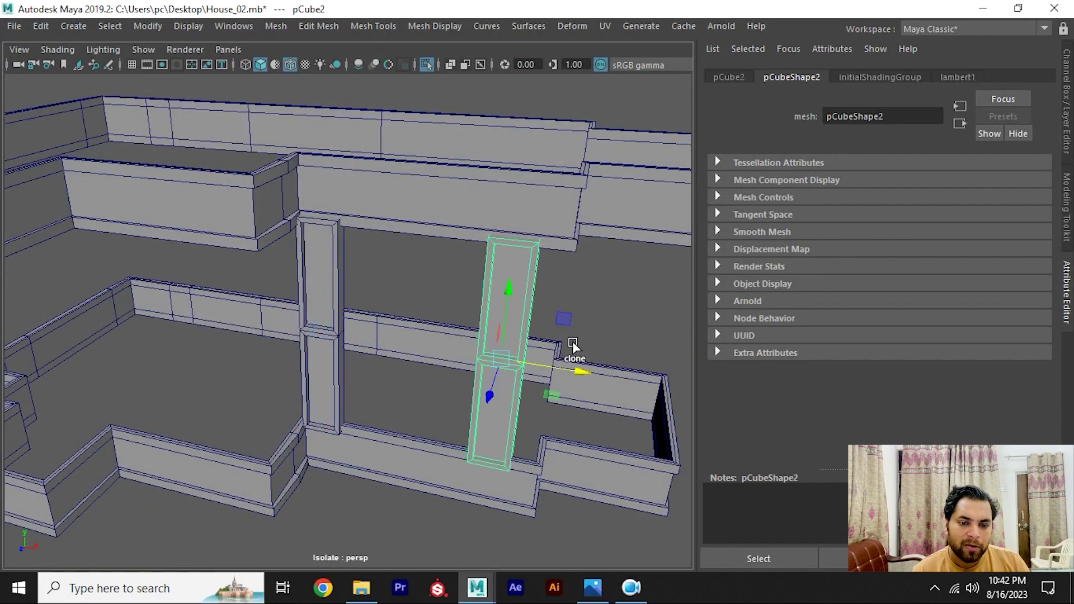
pyautogui.hotkey('alt', 'Tab')
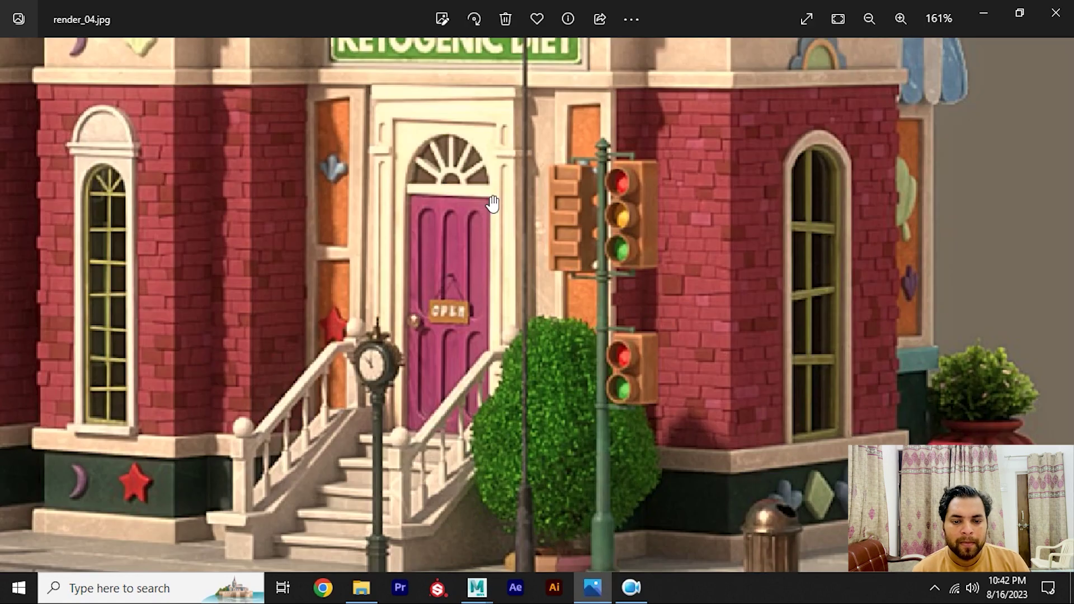
pyautogui.hotkey('alt', 'Tab')
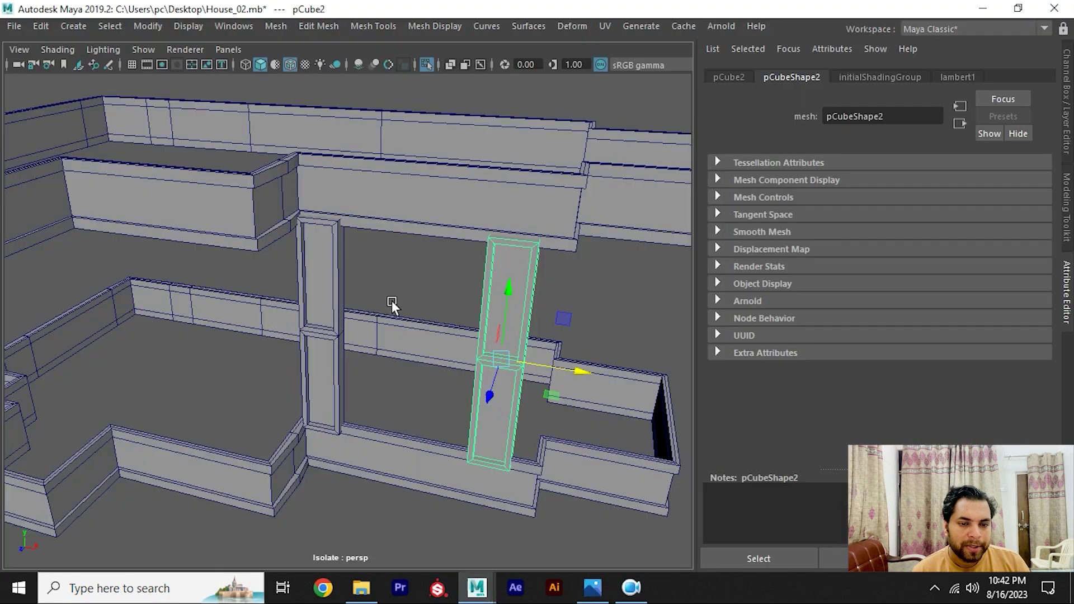
# Step: Slide pCube2 sideways along the wall, exit isolate, and reopen render_04
pyautogui.moveTo(462, 368); pyautogui.dragTo(495, 380)
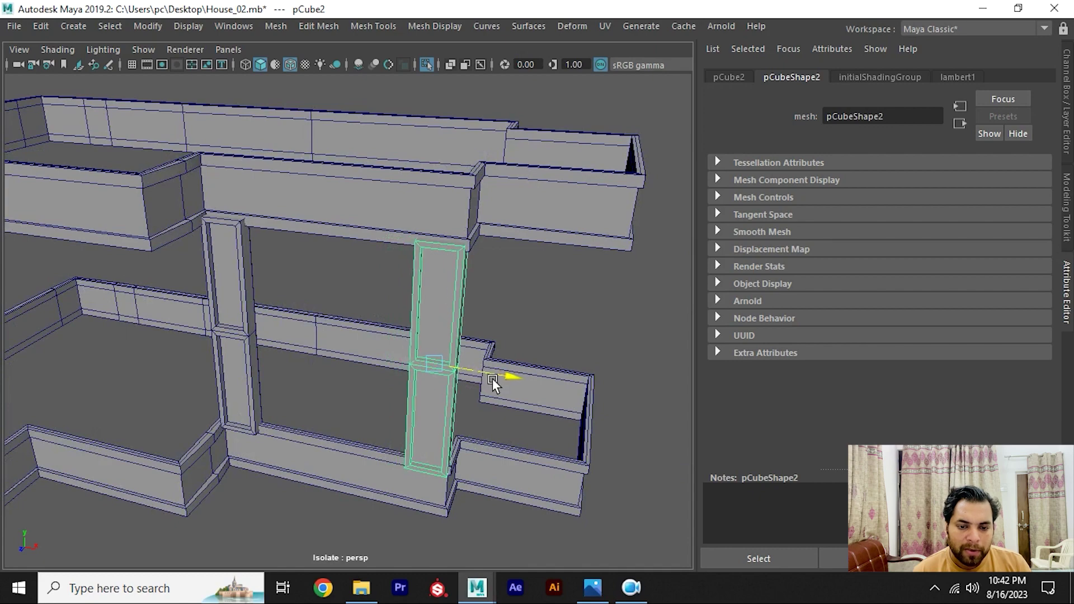
pyautogui.click(516, 290)
pyautogui.moveTo(515, 289)
pyautogui.keyDown('alt'); pyautogui.mouseDown()
pyautogui.moveTo(427, 262)
pyautogui.moveTo(377, 262)
pyautogui.moveTo(397, 271)
pyautogui.mouseUp(); pyautogui.keyUp('alt')
pyautogui.hotkey('ctrl', '1')
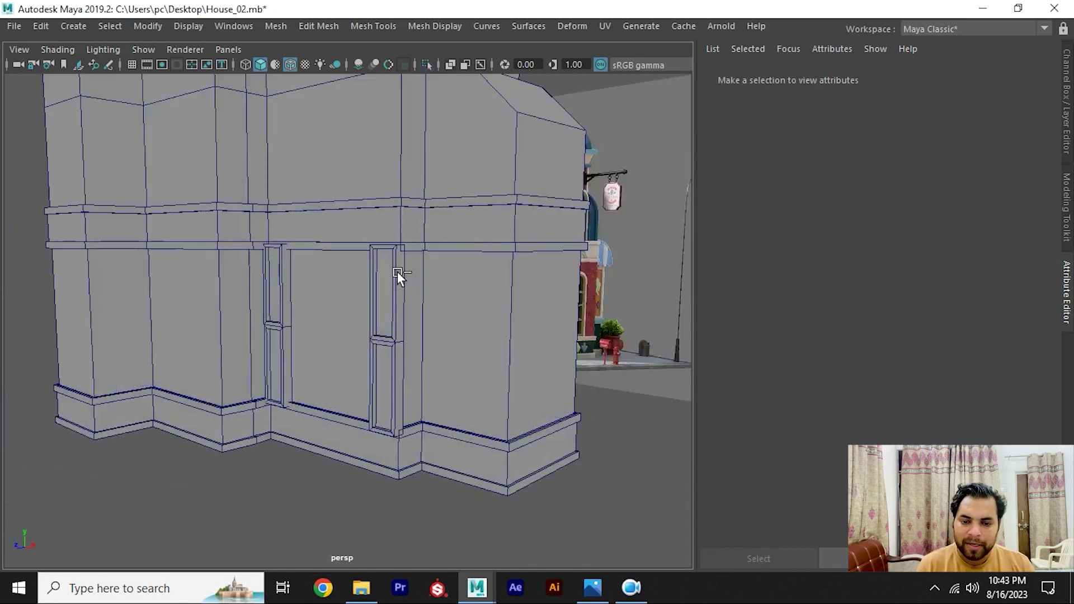
pyautogui.hotkey('ctrl', '1')
pyautogui.hotkey('ctrl', '1')
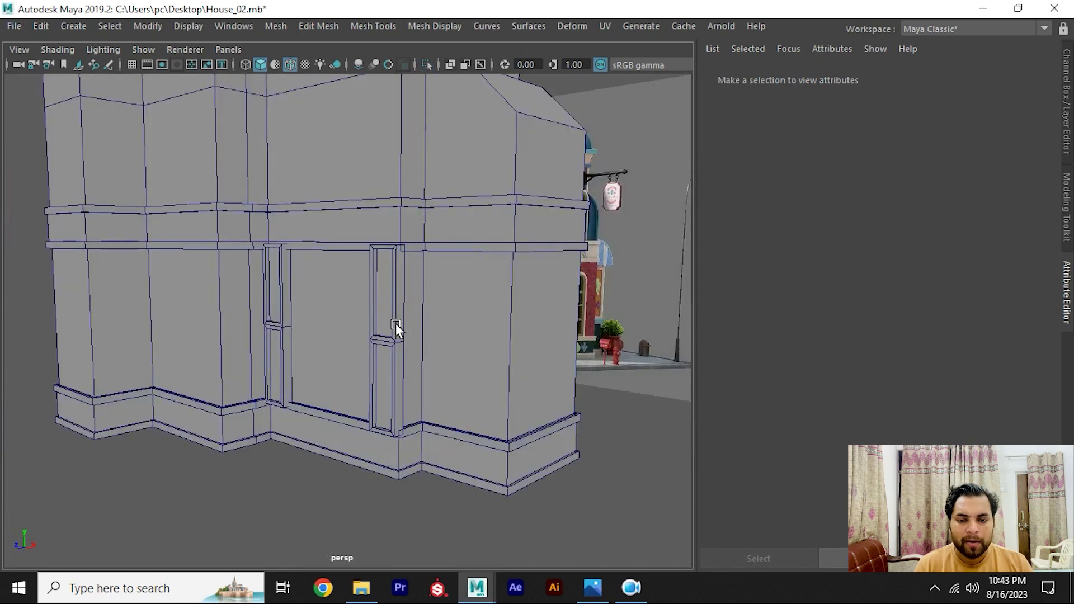
pyautogui.click(593, 587)
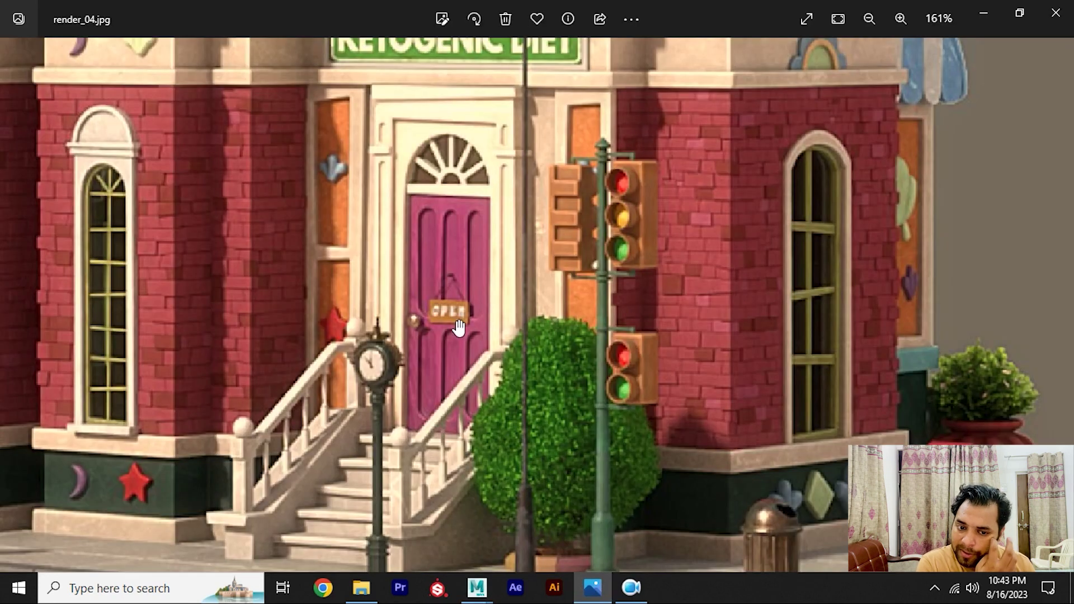
# Step: Pan to the doorway in render_04 and zoom in close
pyautogui.moveTo(423, 193); pyautogui.dragTo(431, 236)
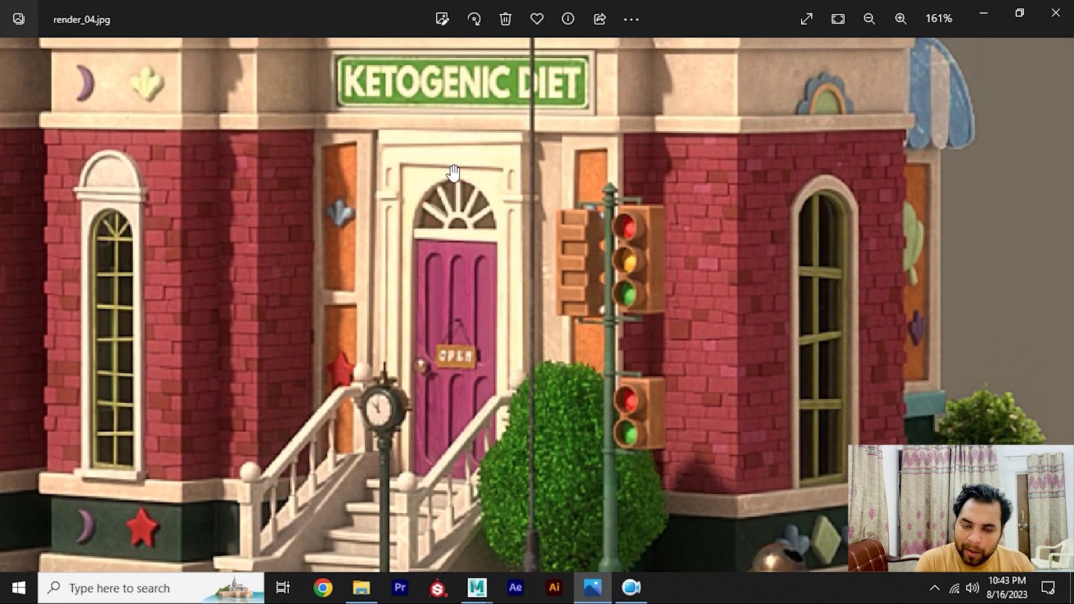
pyautogui.moveTo(453, 173); pyautogui.dragTo(431, 239)
pyautogui.moveTo(411, 386); pyautogui.dragTo(406, 307)
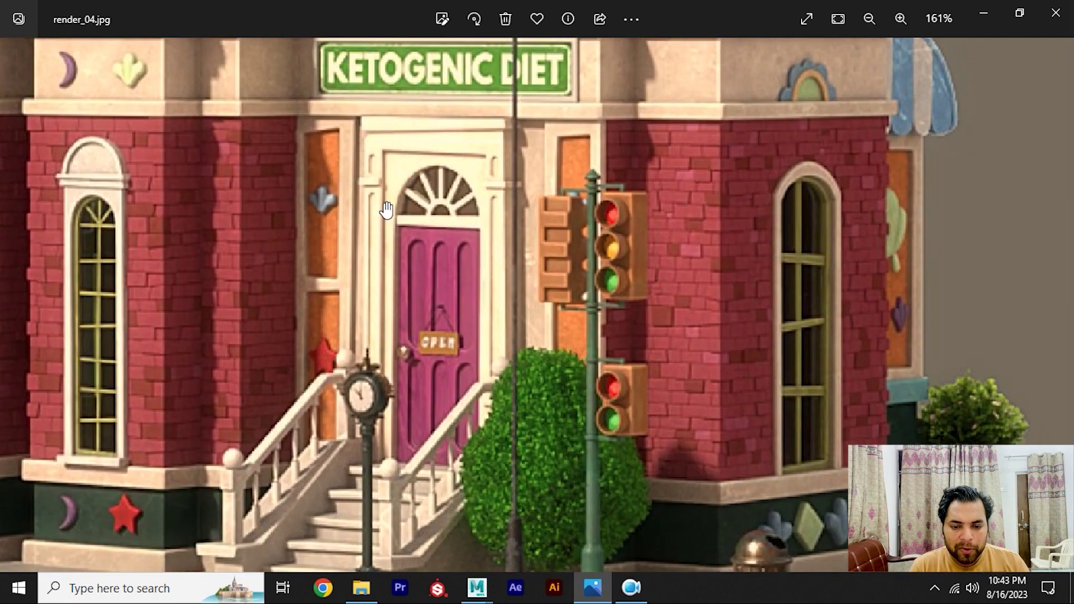
pyautogui.scroll(1, 386, 209)
pyautogui.scroll(1, 403, 256)
pyautogui.scroll(1, 412, 240)
pyautogui.scroll(1, 432, 213)
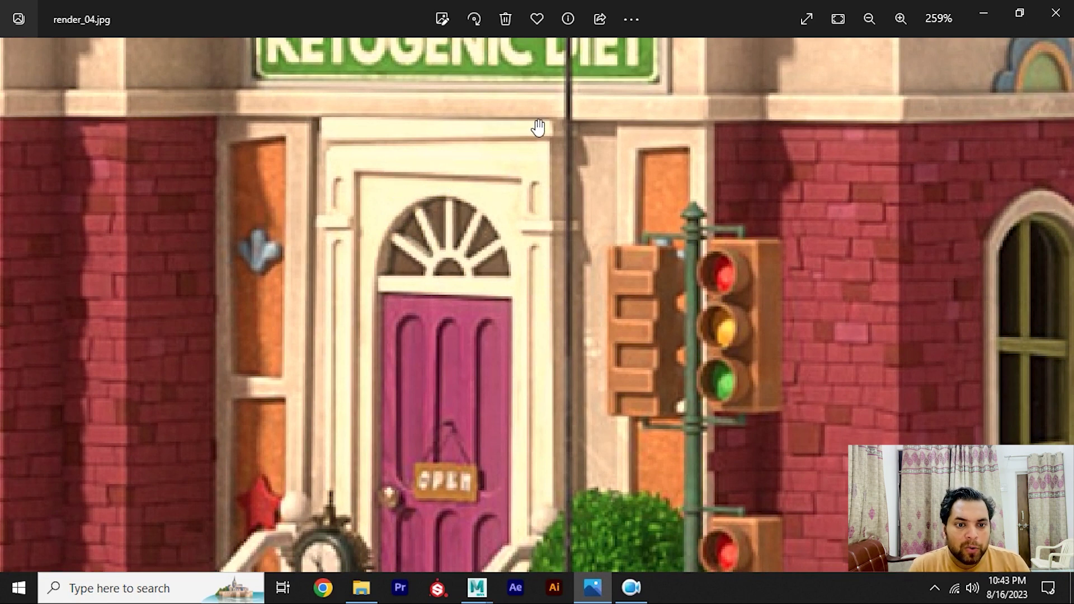
pyautogui.scroll(-2, 488, 288)
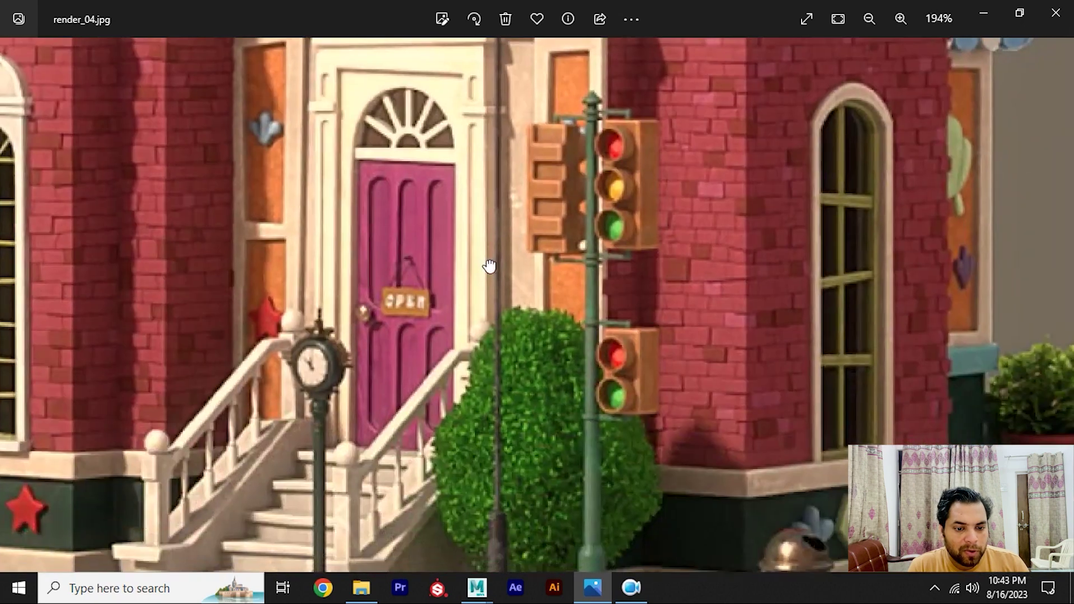
# Step: Study the KETOGENIC DIET sign and storey above, then pan back to the door and traffic light
pyautogui.moveTo(489, 264); pyautogui.dragTo(482, 355)
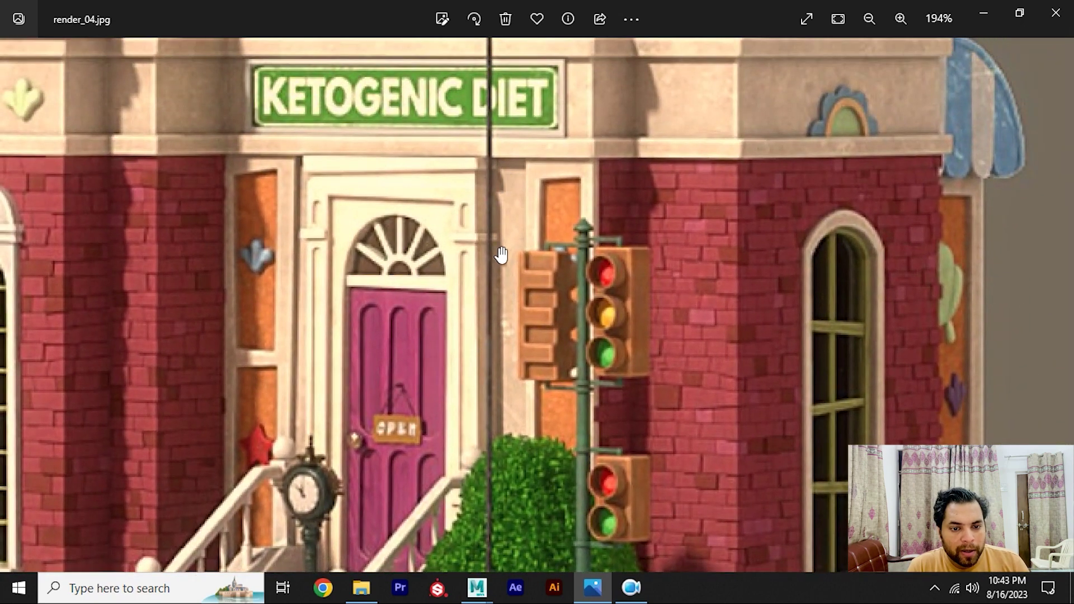
pyautogui.scroll(2, 500, 199)
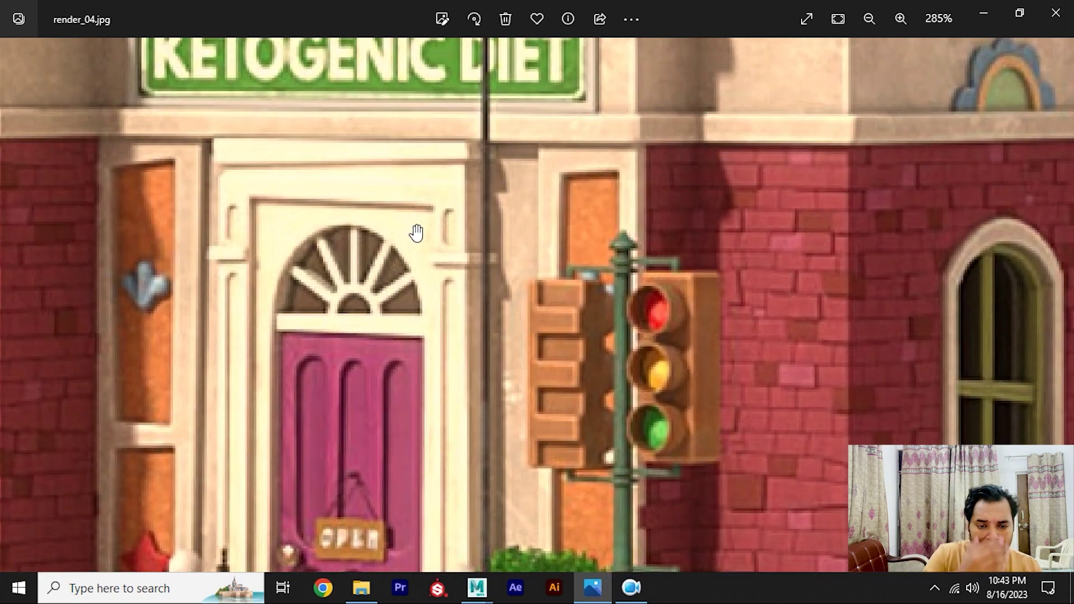
pyautogui.scroll(-2, 417, 233)
pyautogui.moveTo(415, 239); pyautogui.dragTo(442, 495)
pyautogui.scroll(-1, 376, 352)
pyautogui.scroll(-1, 329, 265)
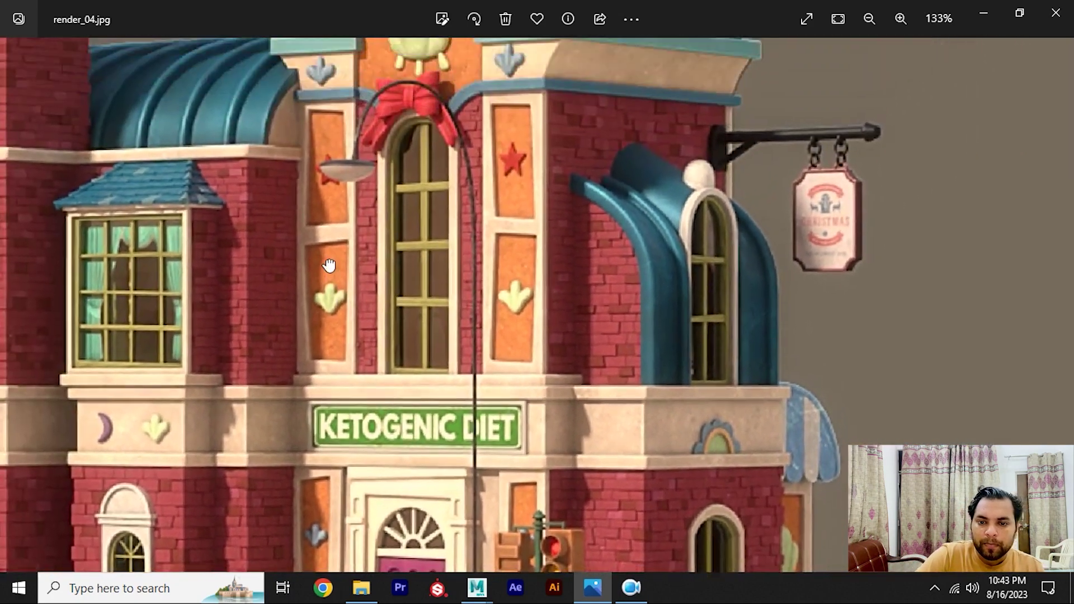
pyautogui.moveTo(329, 265); pyautogui.dragTo(343, 121)
pyautogui.scroll(-1, 353, 322)
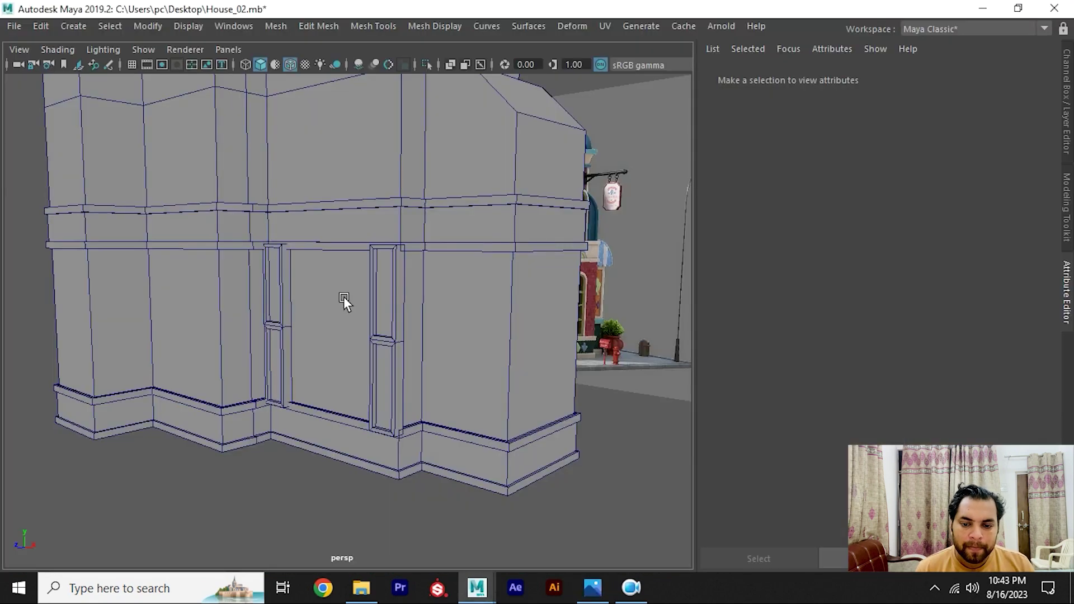
# Step: Select both pilaster panels and Shift-drag them up to duplicate them onto the upper storey
pyautogui.keyDown('alt'); pyautogui.moveTo(344, 297); pyautogui.dragTo(402, 336); pyautogui.keyUp('alt')
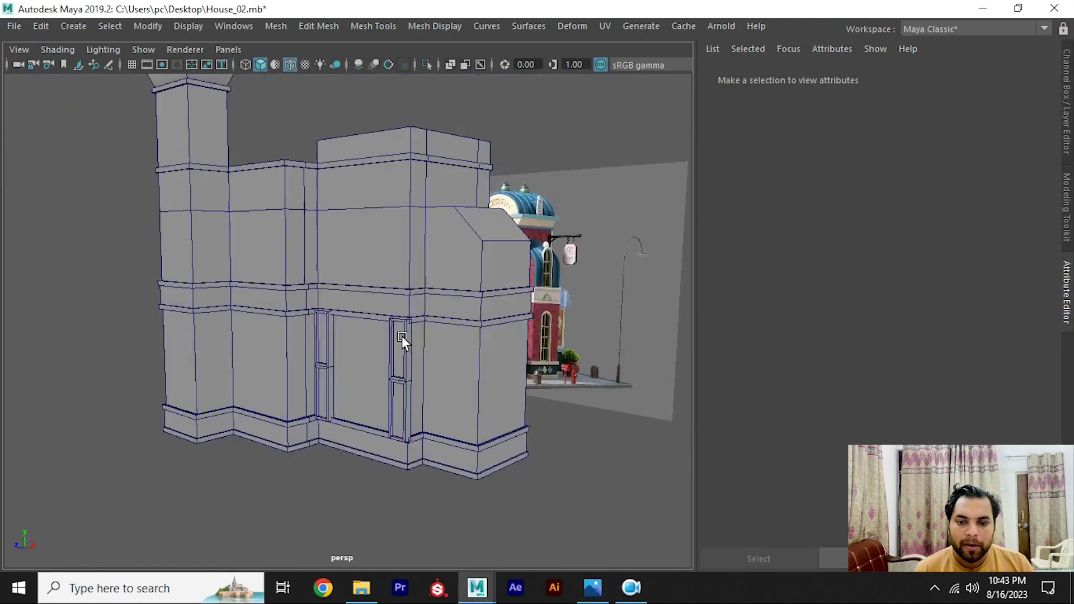
pyautogui.click(408, 345)
pyautogui.keyDown('shift'); pyautogui.click(326, 351); pyautogui.keyUp('shift')
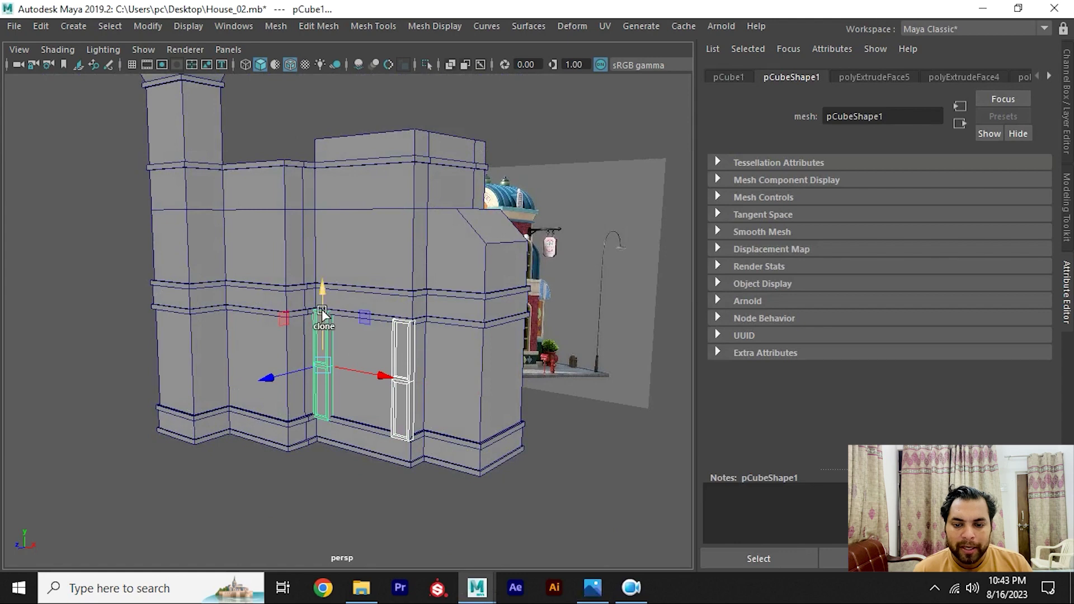
pyautogui.keyDown('shift'); pyautogui.moveTo(322, 314); pyautogui.dragTo(339, 171); pyautogui.keyUp('shift')
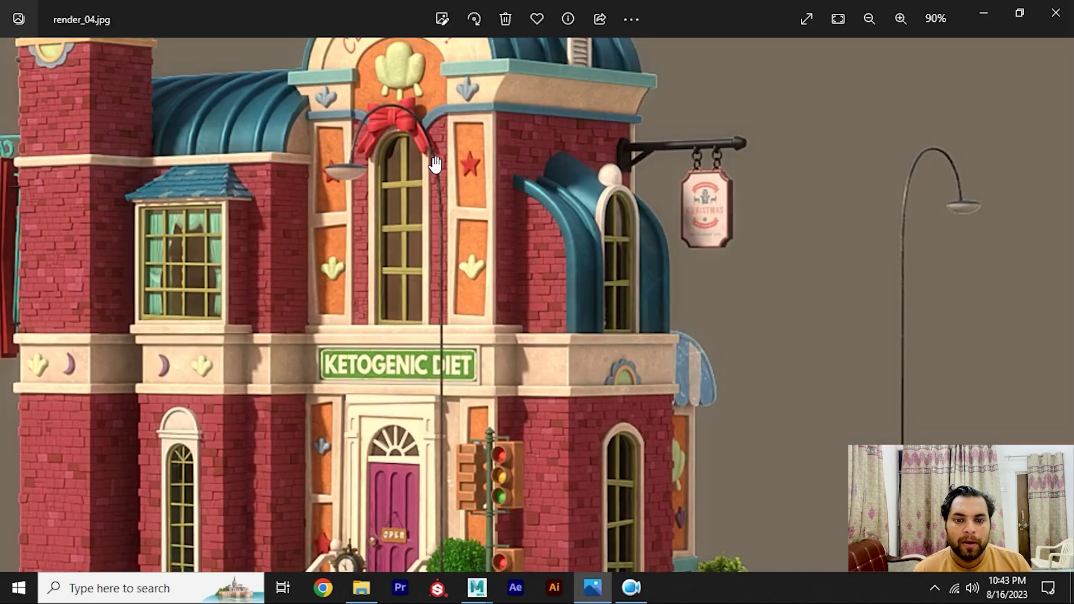
# Step: Orbit and zoom around the house to inspect the new upper-storey pilasters
pyautogui.keyDown('ctrl'); pyautogui.scroll(-1, 435, 163); pyautogui.keyUp('ctrl')
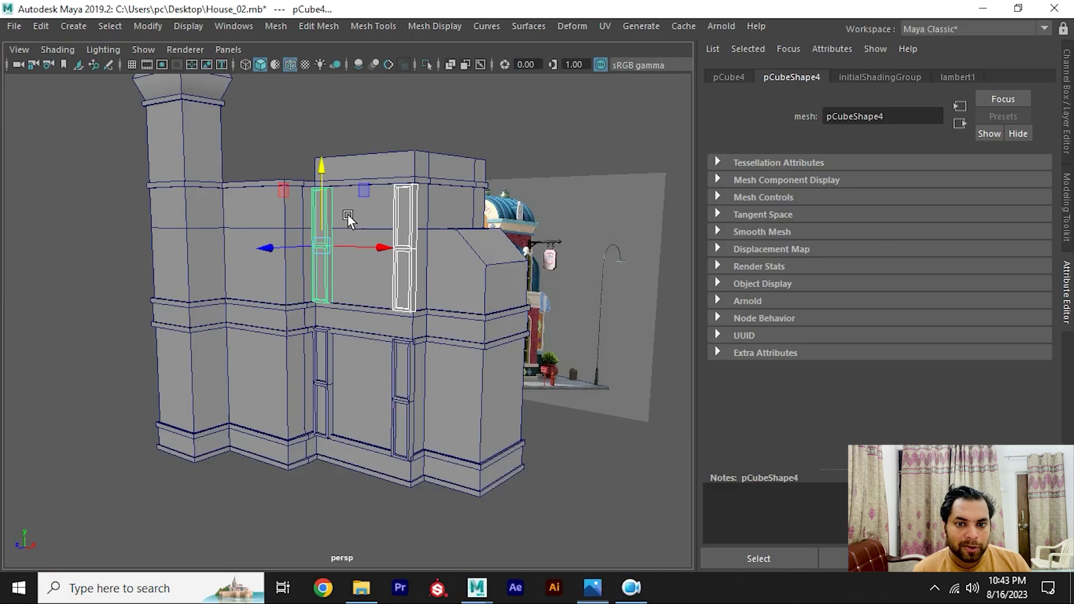
pyautogui.moveTo(347, 214)
pyautogui.keyDown('alt'); pyautogui.mouseDown()
pyautogui.moveTo(388, 292)
pyautogui.moveTo(360, 280)
pyautogui.moveTo(424, 253)
pyautogui.moveTo(404, 243)
pyautogui.mouseUp(); pyautogui.keyUp('alt')
pyautogui.scroll(3, 350, 274)
pyautogui.scroll(2, 379, 272)
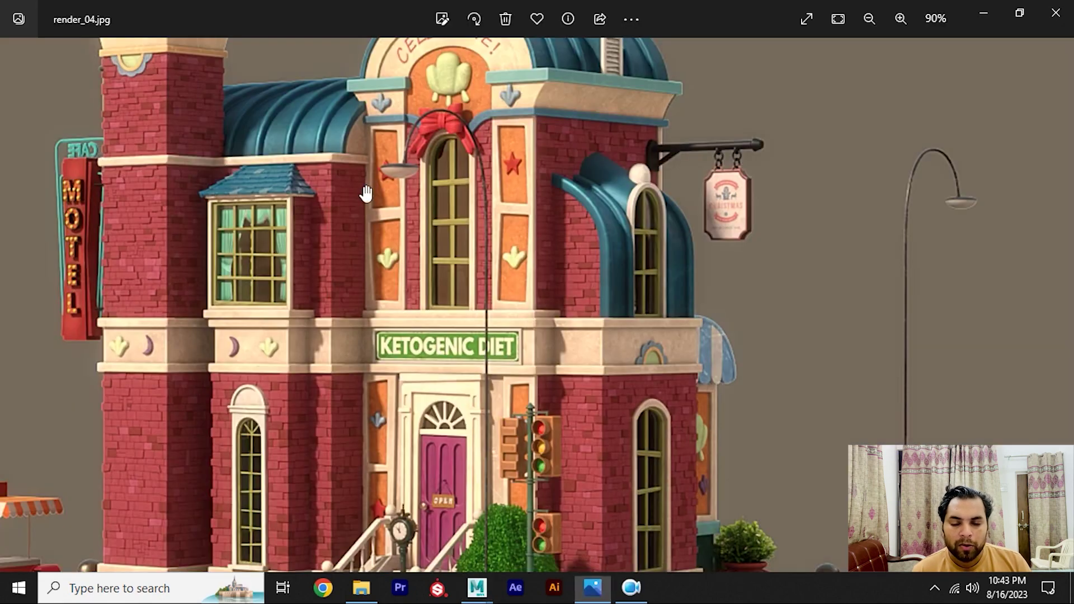
pyautogui.scroll(-2, 458, 239)
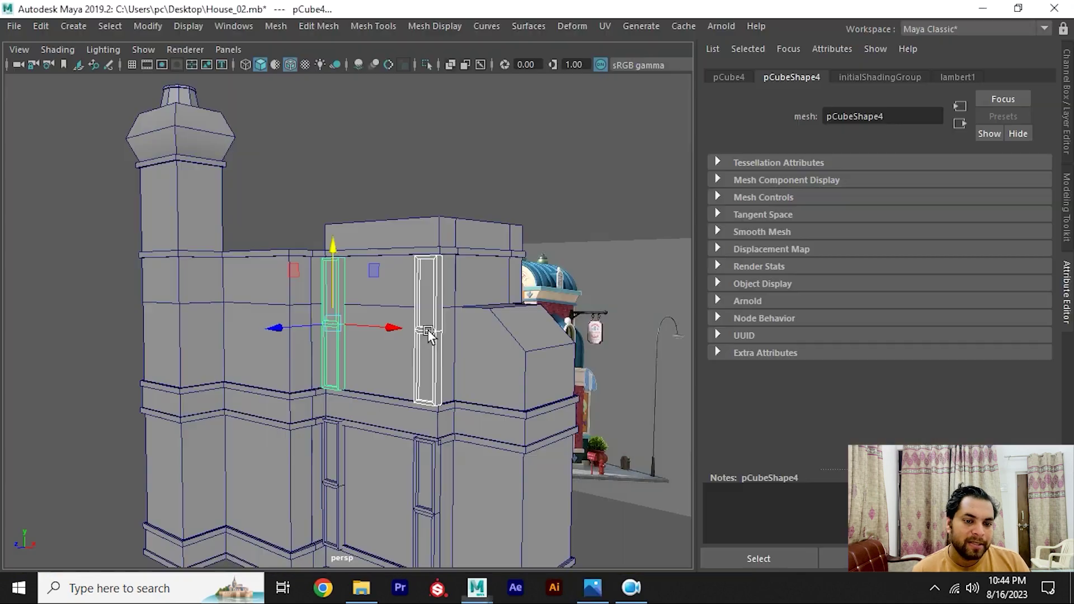
pyautogui.moveTo(431, 331)
pyautogui.keyDown('alt'); pyautogui.mouseDown()
pyautogui.moveTo(441, 214)
pyautogui.moveTo(342, 255)
pyautogui.moveTo(251, 211)
pyautogui.moveTo(314, 234)
pyautogui.mouseUp(); pyautogui.keyUp('alt')
pyautogui.keyDown('alt'); pyautogui.moveTo(197, 206); pyautogui.dragTo(287, 216); pyautogui.keyUp('alt')
# Step: Orbit around the house to the chimney and select the chimney mesh
pyautogui.press('F9')
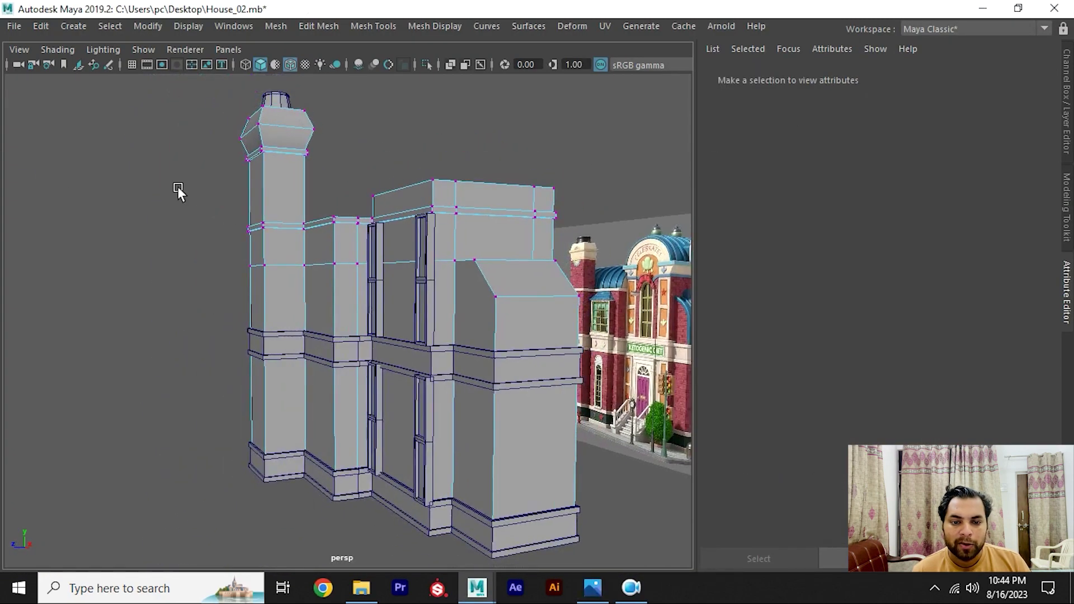
pyautogui.moveTo(520, 250)
pyautogui.mouseDown()
pyautogui.moveTo(585, 298)
pyautogui.moveTo(529, 250)
pyautogui.moveTo(379, 249)
pyautogui.moveTo(371, 274)
pyautogui.moveTo(337, 263)
pyautogui.moveTo(337, 233)
pyautogui.mouseUp()
pyautogui.scroll(3, 378, 261)
pyautogui.moveTo(336, 151); pyautogui.dragTo(414, 132, button='right')
pyautogui.moveTo(425, 106)
pyautogui.keyDown('alt'); pyautogui.mouseDown()
pyautogui.moveTo(422, 203)
pyautogui.moveTo(472, 211)
pyautogui.moveTo(508, 256)
pyautogui.moveTo(388, 222)
pyautogui.moveTo(418, 224)
pyautogui.moveTo(407, 287)
pyautogui.mouseUp(); pyautogui.keyUp('alt')
pyautogui.keyDown('alt'); pyautogui.moveTo(408, 288); pyautogui.dragTo(428, 308, button='right'); pyautogui.keyUp('alt')
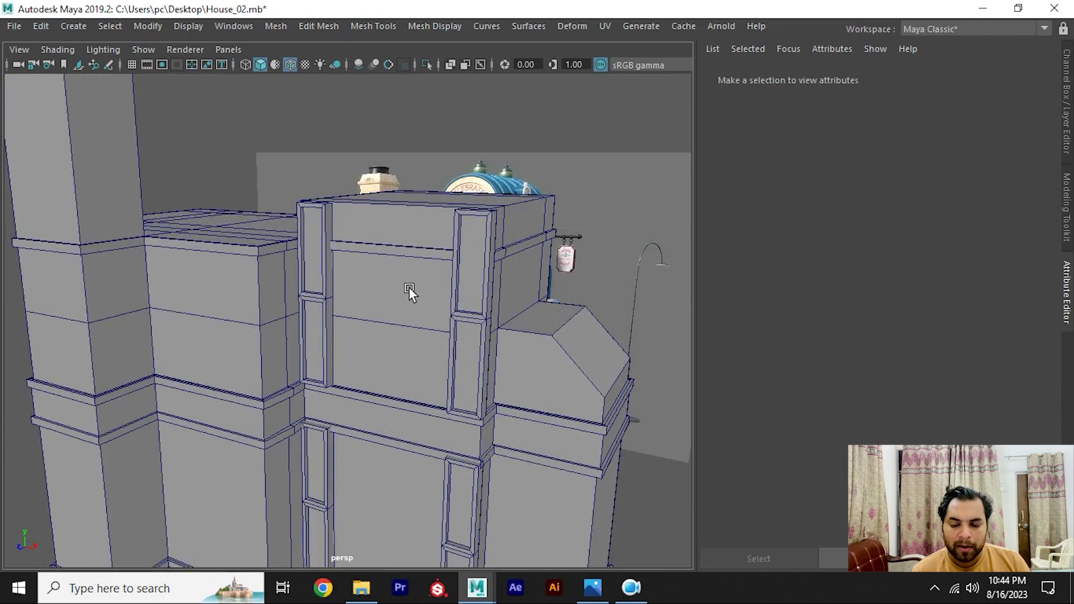
pyautogui.moveTo(263, 237)
pyautogui.keyDown('alt'); pyautogui.mouseDown()
pyautogui.moveTo(358, 289)
pyautogui.moveTo(398, 206)
pyautogui.mouseUp(); pyautogui.keyUp('alt')
pyautogui.click(358, 290)
# Step: Lower the chimney cap's top vertices in Y using vertex mode
pyautogui.moveTo(132, 143)
pyautogui.mouseDown()
pyautogui.moveTo(336, 247)
pyautogui.moveTo(340, 233)
pyautogui.mouseUp()
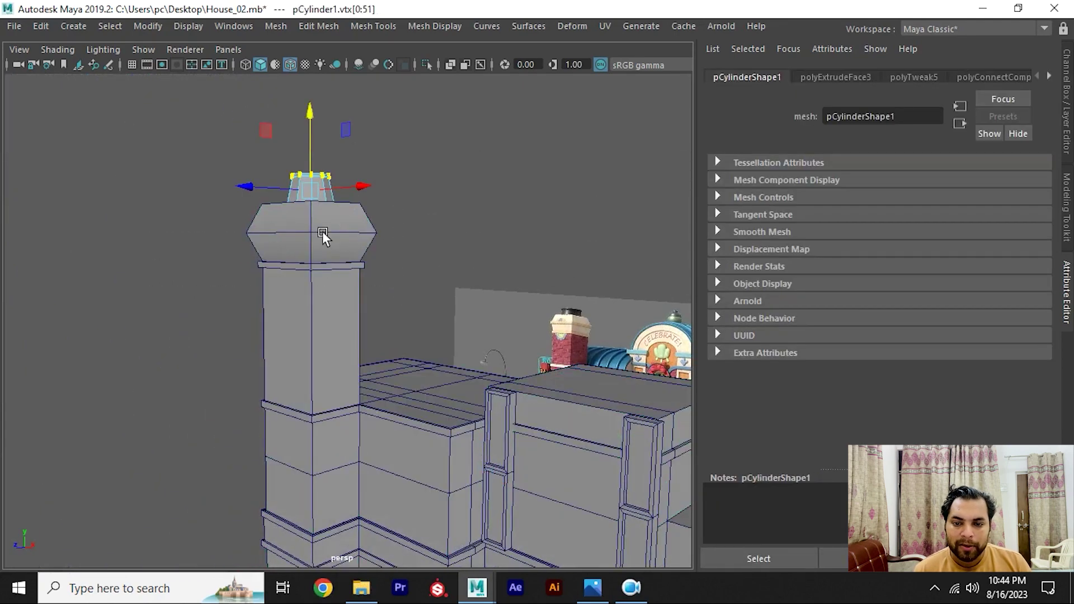
pyautogui.rightClick(317, 159)
pyautogui.click(401, 132)
pyautogui.rightClick(292, 148)
pyautogui.click(367, 125)
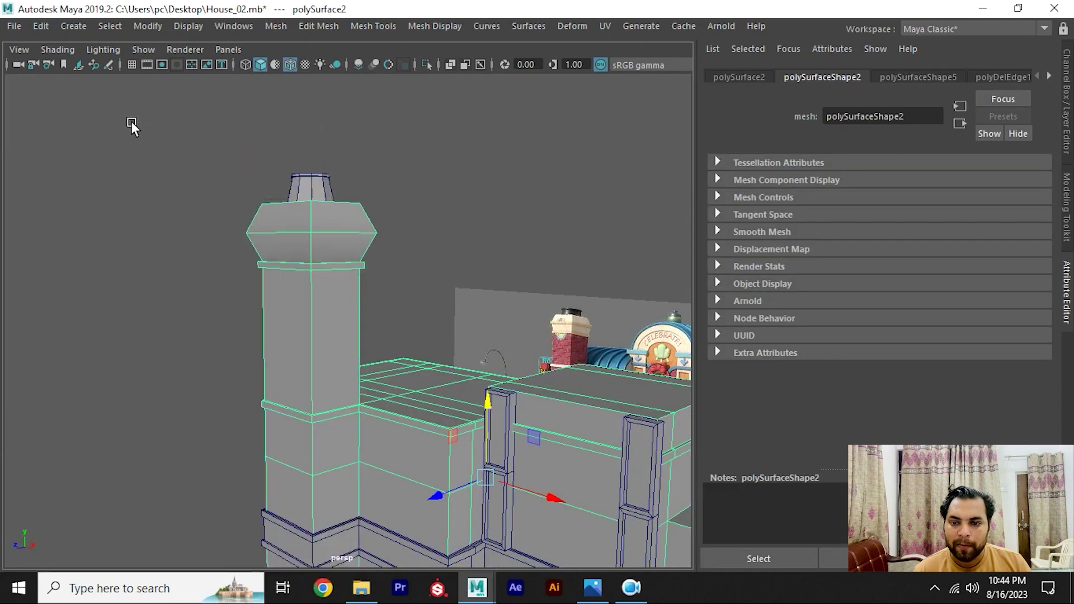
pyautogui.press('F9')
pyautogui.moveTo(132, 121); pyautogui.dragTo(419, 298)
pyautogui.moveTo(307, 186)
pyautogui.mouseDown()
pyautogui.moveTo(388, 280)
pyautogui.moveTo(415, 266)
pyautogui.moveTo(308, 230)
pyautogui.moveTo(431, 84)
pyautogui.mouseUp()
# Step: Move the top cylinder pCylinder1 down onto the chimney cap and save the scene
pyautogui.click(305, 146)
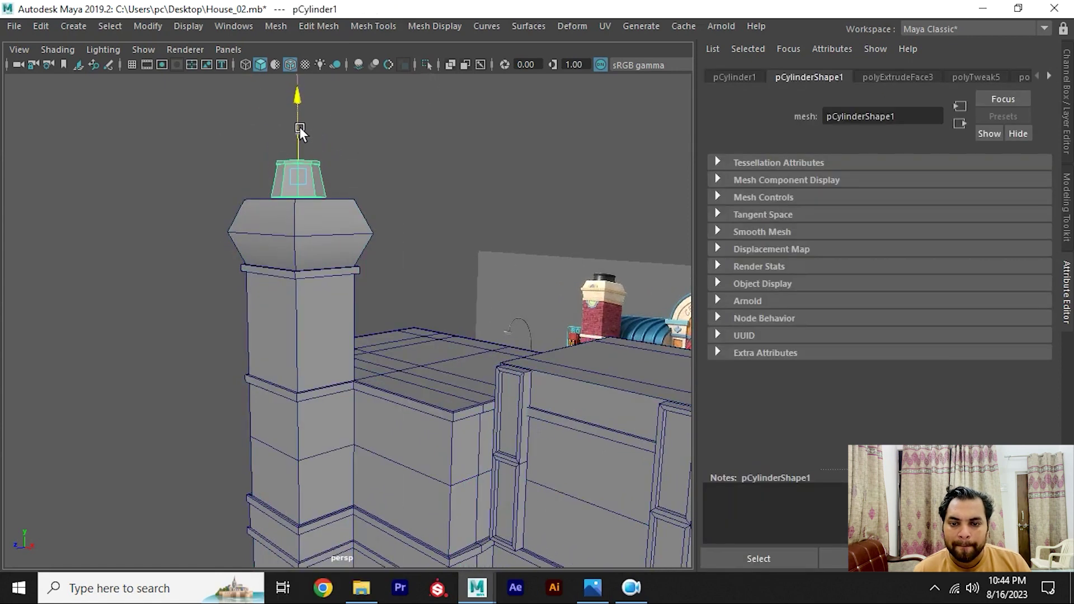
pyautogui.moveTo(300, 98)
pyautogui.mouseDown()
pyautogui.moveTo(302, 135)
pyautogui.moveTo(405, 273)
pyautogui.moveTo(405, 247)
pyautogui.moveTo(403, 293)
pyautogui.mouseUp()
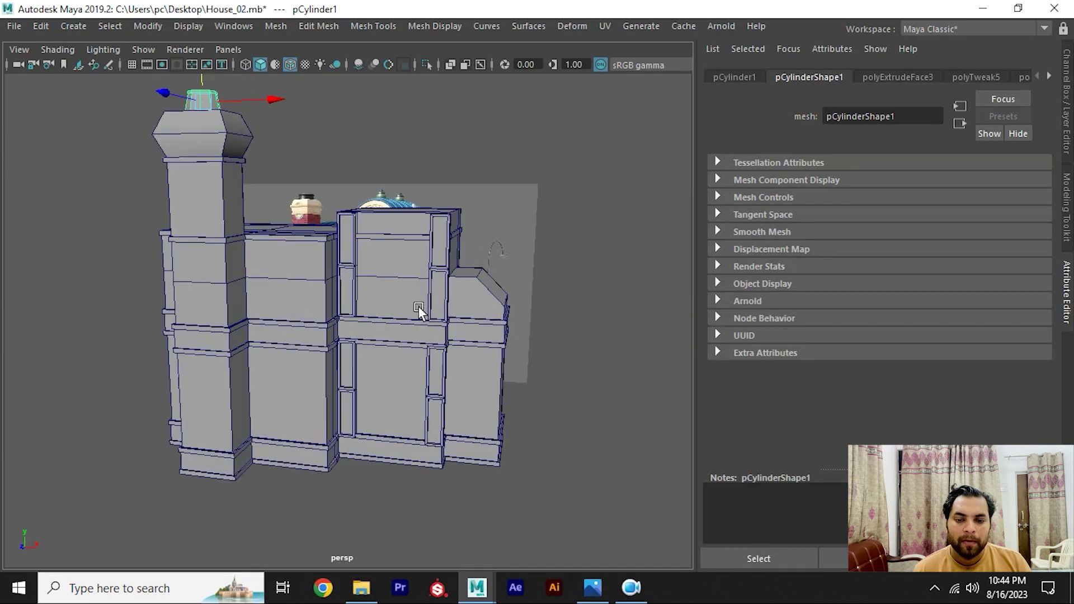
pyautogui.hotkey('ctrl', 's')
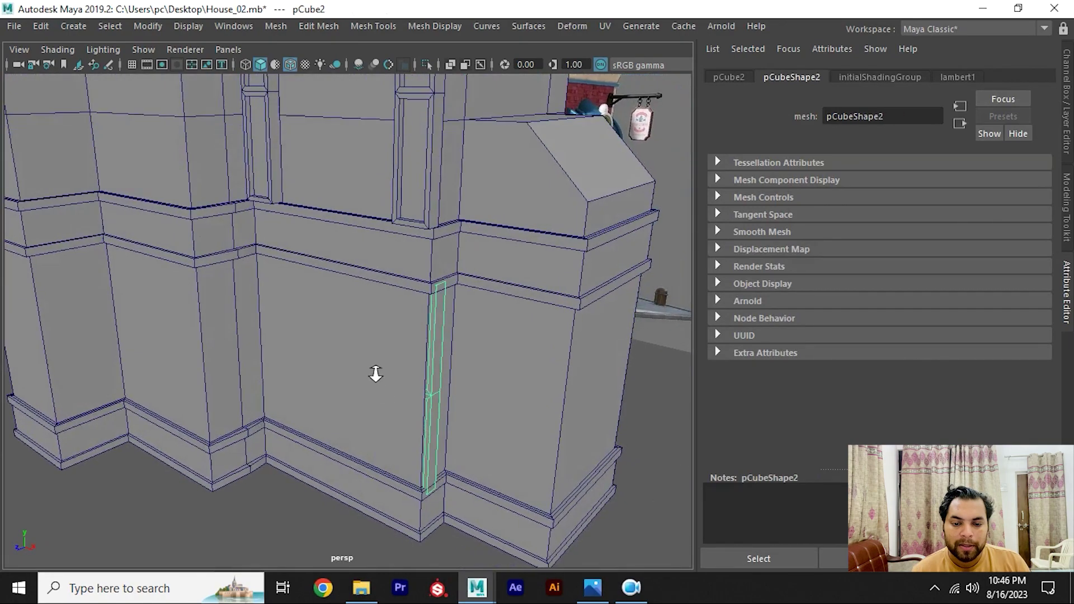
# Step: Isolate the two pilaster panels in wireframe and compare them with the reference photo
pyautogui.press('4')
pyautogui.keyDown('alt'); pyautogui.moveTo(279, 151); pyautogui.dragTo(296, 300); pyautogui.keyUp('alt')
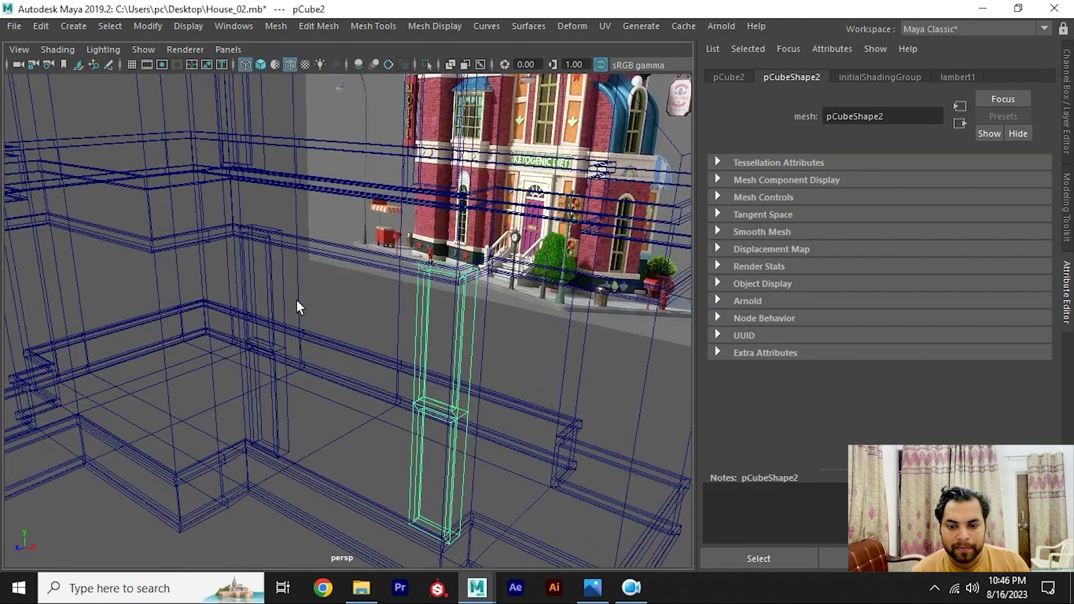
pyautogui.keyDown('shift'); pyautogui.click(272, 280); pyautogui.keyUp('shift')
pyautogui.hotkey('ctrl', '1')
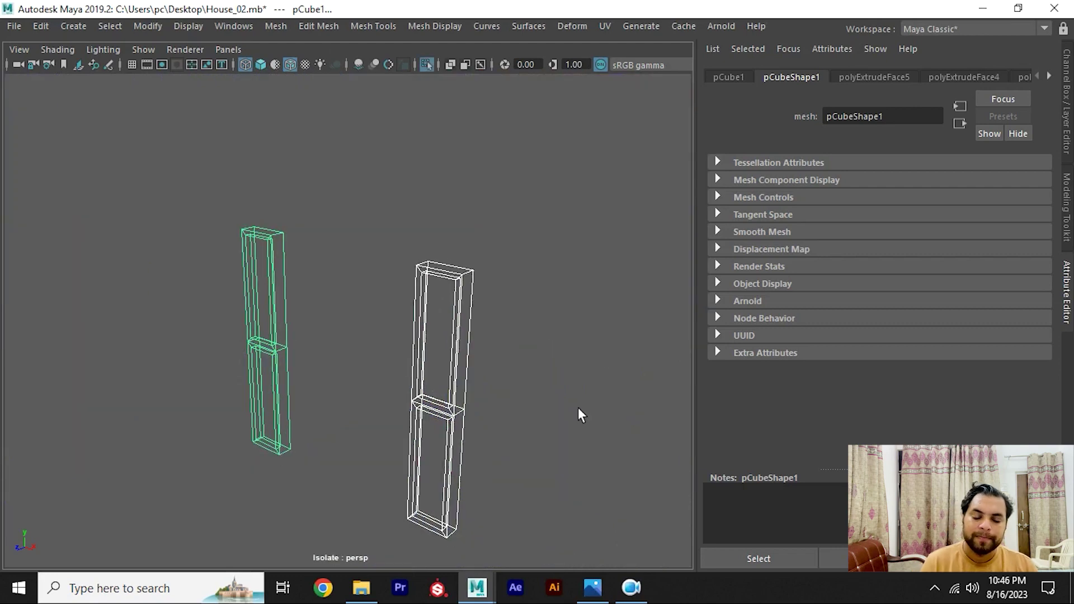
pyautogui.click(593, 588)
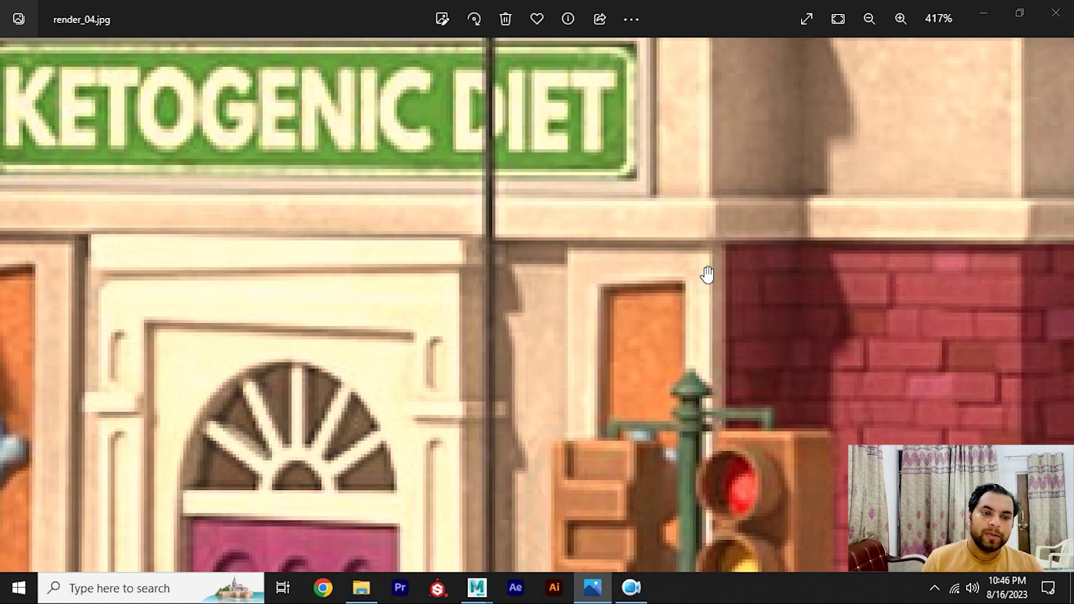
# Step: Turn Isolate Select off to show the full scene and select the middle wall piece
pyautogui.hotkey('alt', 'Tab')
pyautogui.moveTo(391, 303)
pyautogui.keyDown('alt'); pyautogui.mouseDown()
pyautogui.moveTo(438, 262)
pyautogui.moveTo(426, 281)
pyautogui.mouseUp(); pyautogui.keyUp('alt')
pyautogui.hotkey('ctrl', '1')
pyautogui.click(424, 281)
# Step: Isolate the upper ledge wall and lower wall in smooth-shaded view
pyautogui.click(186, 263)
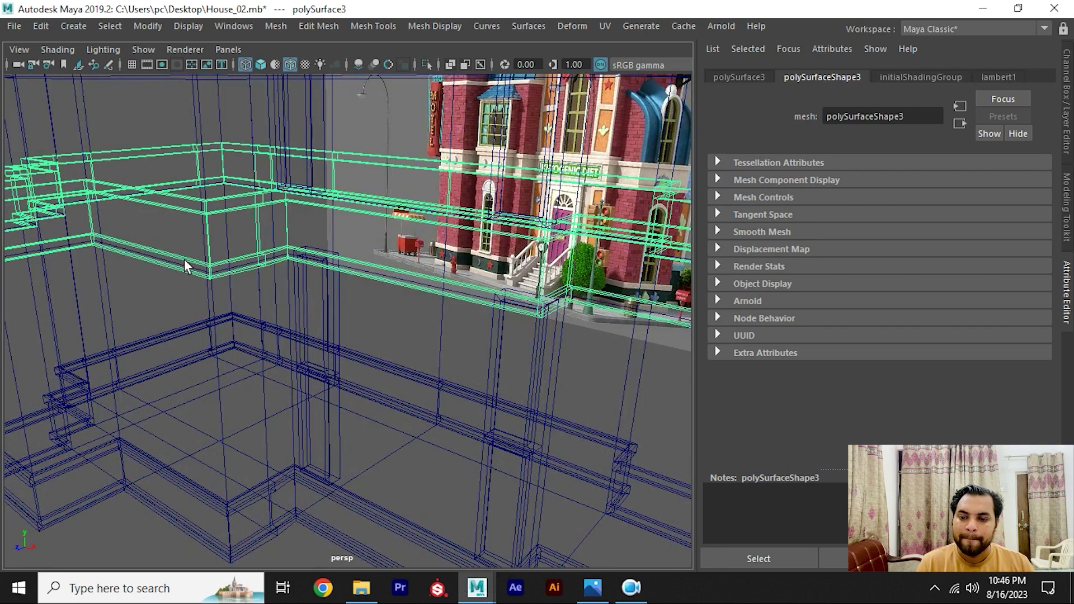
pyautogui.click(198, 495)
pyautogui.hotkey('ctrl', '1')
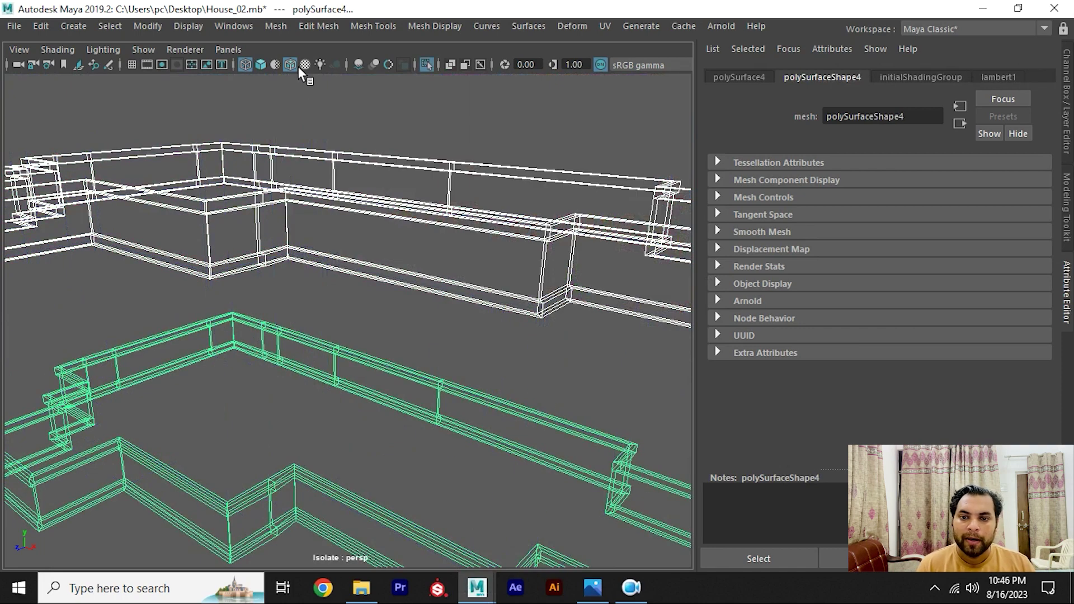
pyautogui.click(261, 66)
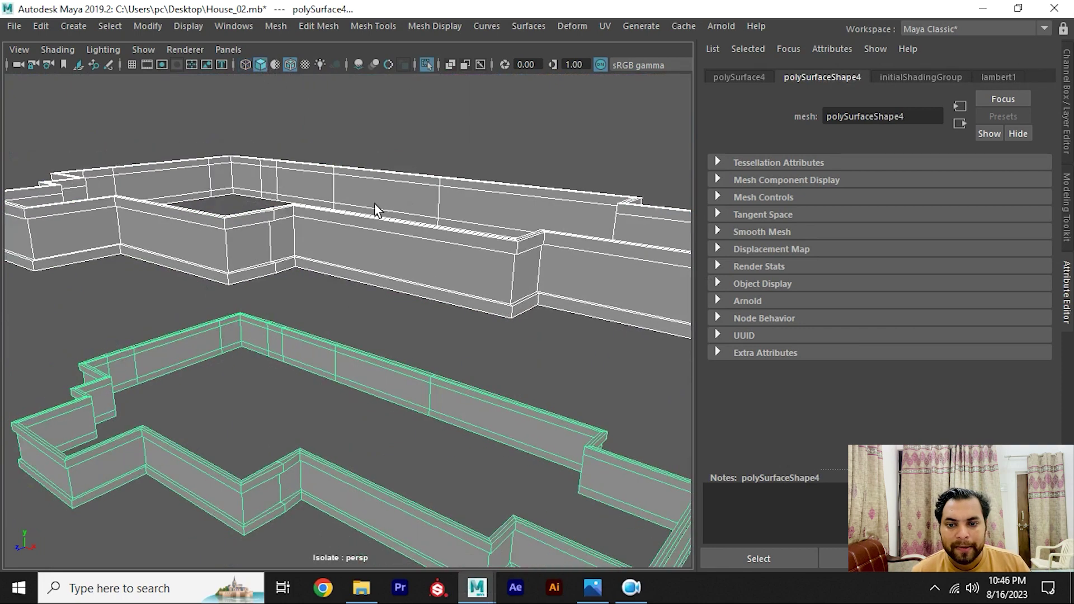
pyautogui.scroll(3, 374, 203)
pyautogui.scroll(3, 450, 276)
# Step: Extrude the ledge and base trim face loops outward about 0.78 in Local Translate Z
pyautogui.moveTo(448, 175); pyautogui.dragTo(451, 180, button='right')
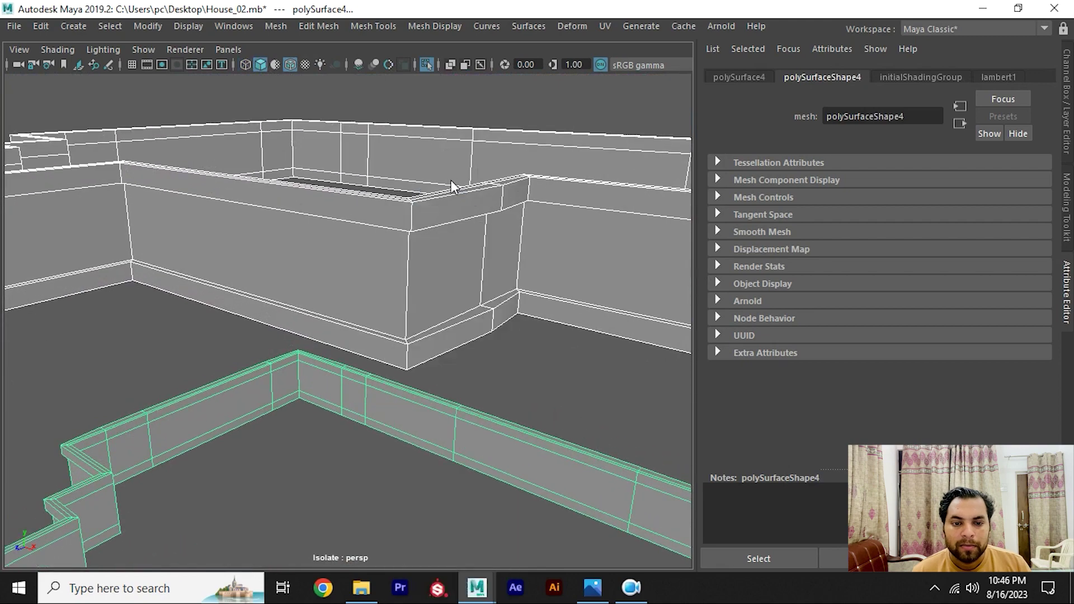
pyautogui.doubleClick(386, 209)
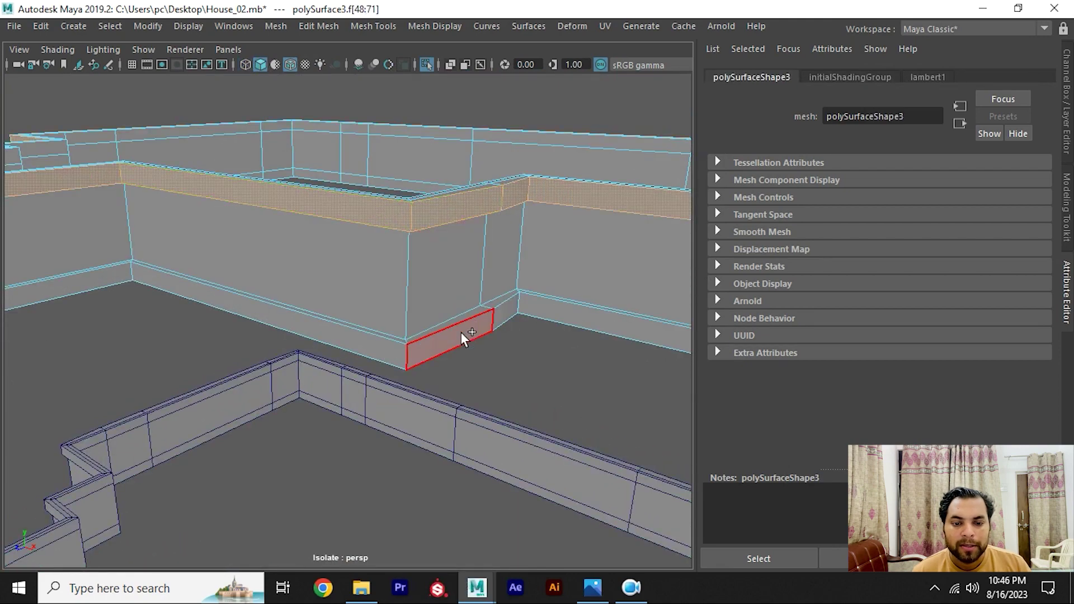
pyautogui.keyDown('shift'); pyautogui.doubleClick(378, 343); pyautogui.keyUp('shift')
pyautogui.keyDown('alt'); pyautogui.moveTo(471, 374); pyautogui.dragTo(304, 372, button='right'); pyautogui.keyUp('alt')
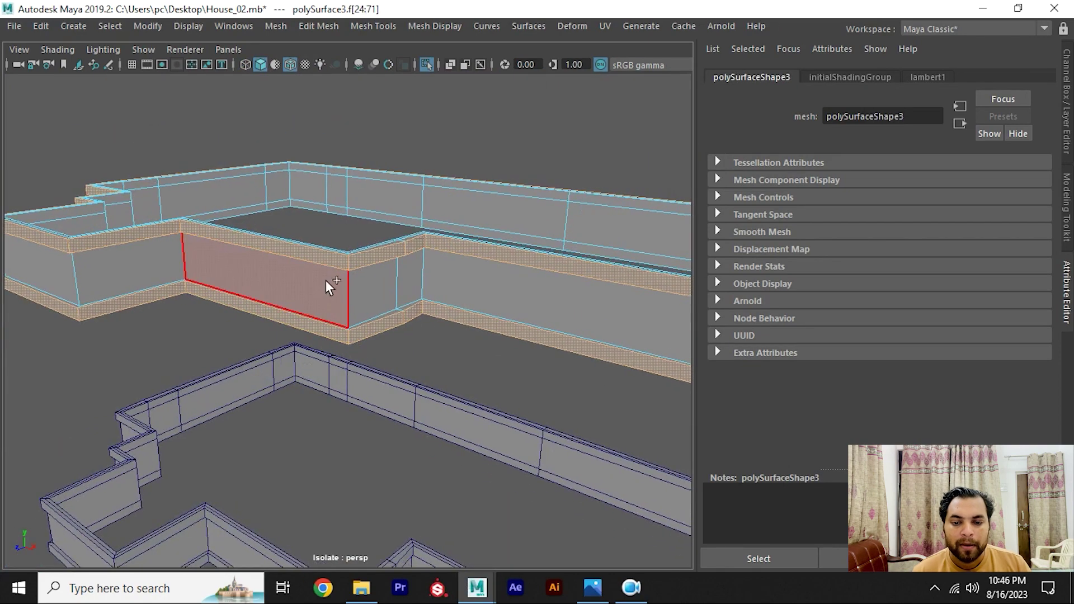
pyautogui.keyDown('shift'); pyautogui.moveTo(327, 281); pyautogui.dragTo(330, 273, button='right'); pyautogui.keyUp('shift')
pyautogui.moveTo(330, 273)
pyautogui.keyDown('alt'); pyautogui.mouseDown()
pyautogui.moveTo(348, 299)
pyautogui.moveTo(263, 307)
pyautogui.moveTo(304, 343)
pyautogui.moveTo(364, 326)
pyautogui.mouseUp(); pyautogui.keyUp('alt')
pyautogui.keyDown('alt'); pyautogui.moveTo(364, 326); pyautogui.dragTo(475, 357, button='right'); pyautogui.keyUp('alt')
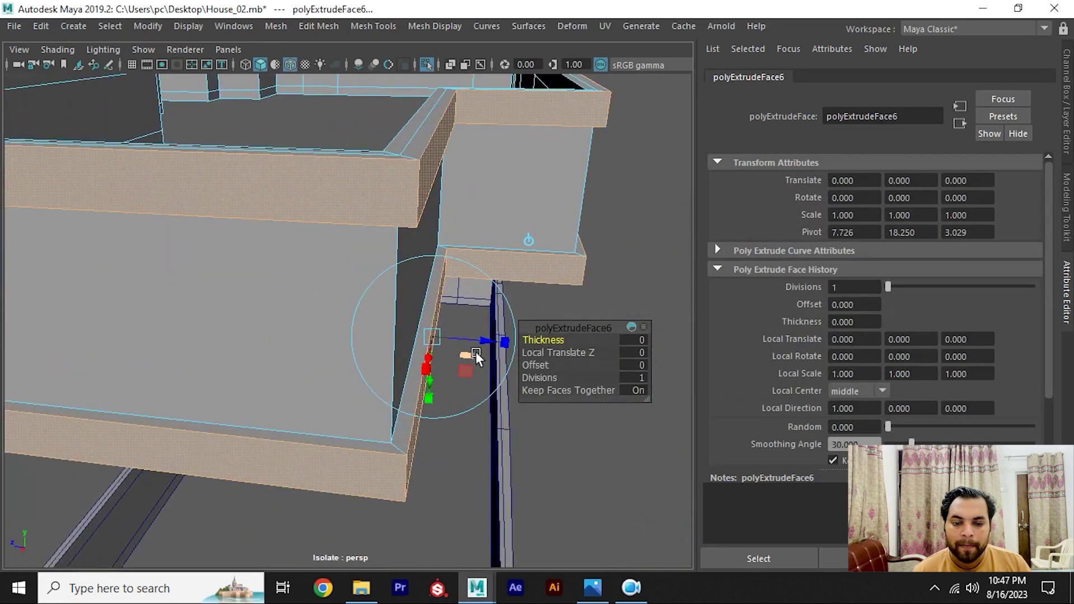
pyautogui.moveTo(496, 344)
pyautogui.mouseDown()
pyautogui.moveTo(435, 323)
pyautogui.moveTo(393, 342)
pyautogui.moveTo(364, 335)
pyautogui.moveTo(448, 314)
pyautogui.moveTo(314, 319)
pyautogui.moveTo(427, 334)
pyautogui.mouseUp()
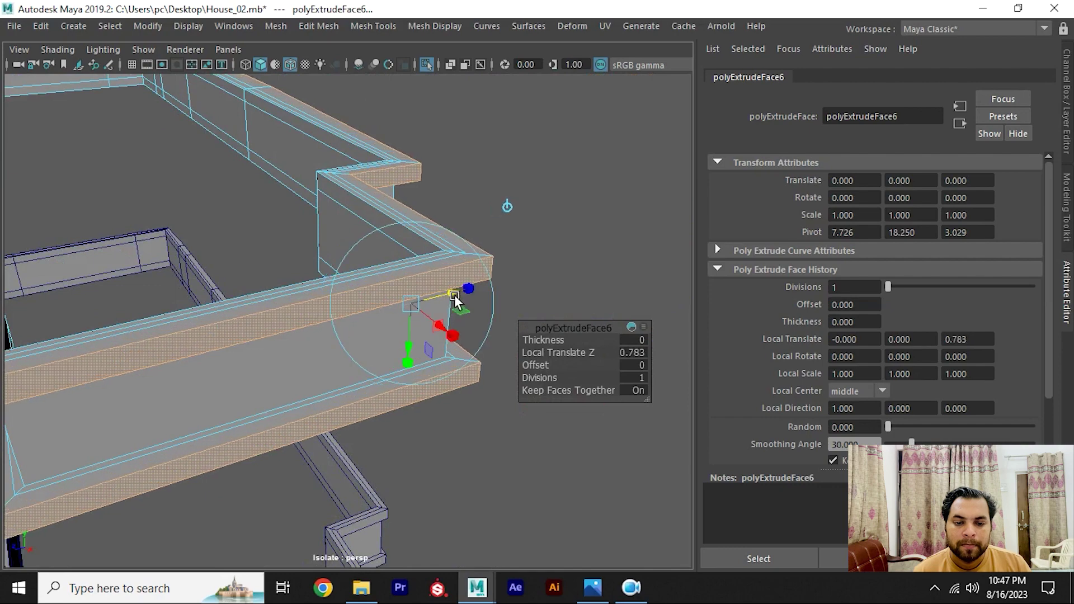
pyautogui.moveTo(485, 163); pyautogui.dragTo(565, 202, button='right')
# Step: Deselect the extruded faces and reselect the upper and lower wall objects
pyautogui.click(565, 203)
pyautogui.click(465, 261)
pyautogui.moveTo(465, 261)
pyautogui.keyDown('alt'); pyautogui.mouseDown()
pyautogui.moveTo(456, 264)
pyautogui.moveTo(542, 259)
pyautogui.moveTo(564, 177)
pyautogui.moveTo(405, 241)
pyautogui.moveTo(411, 329)
pyautogui.mouseUp(); pyautogui.keyUp('alt')
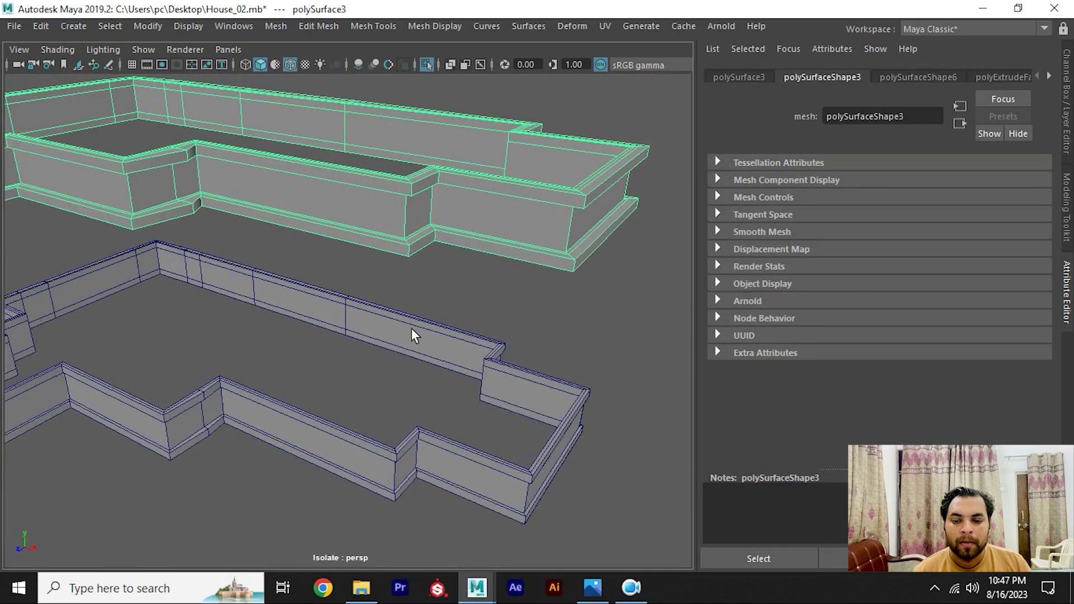
pyautogui.click(412, 336)
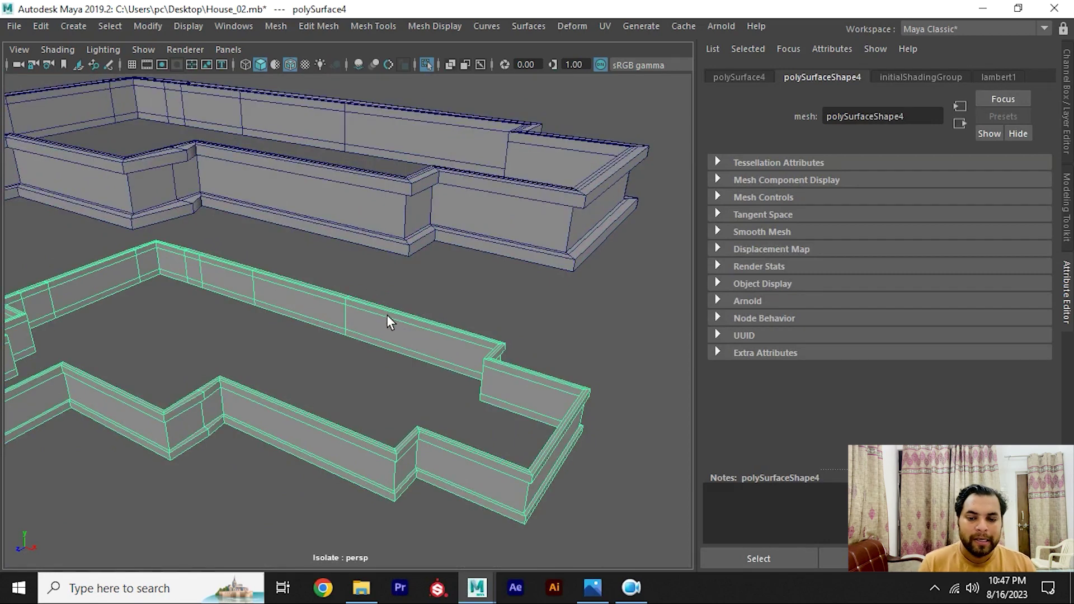
# Step: Hide the lower wall and select the whole upper trim band object
pyautogui.hotkey('ctrl', 'h')
pyautogui.click(364, 249)
pyautogui.moveTo(347, 287)
pyautogui.mouseDown()
pyautogui.moveTo(344, 307)
pyautogui.moveTo(360, 199)
pyautogui.moveTo(316, 281)
pyautogui.moveTo(379, 355)
pyautogui.mouseUp()
pyautogui.keyDown('alt'); pyautogui.moveTo(379, 354); pyautogui.dragTo(314, 251, button='middle'); pyautogui.keyUp('alt')
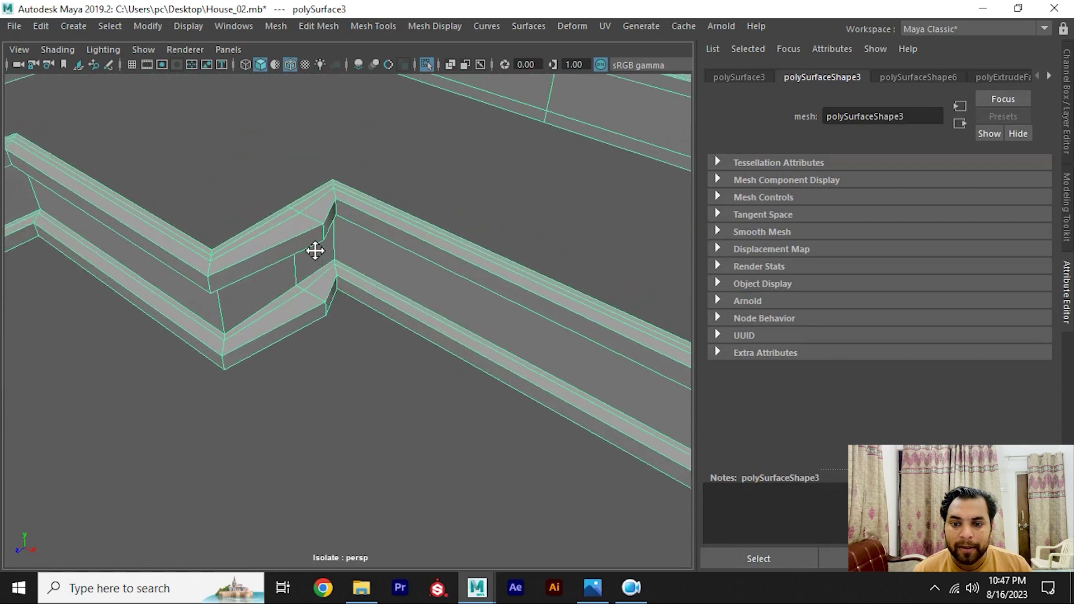
pyautogui.keyDown('alt'); pyautogui.moveTo(315, 250); pyautogui.dragTo(336, 277); pyautogui.keyUp('alt')
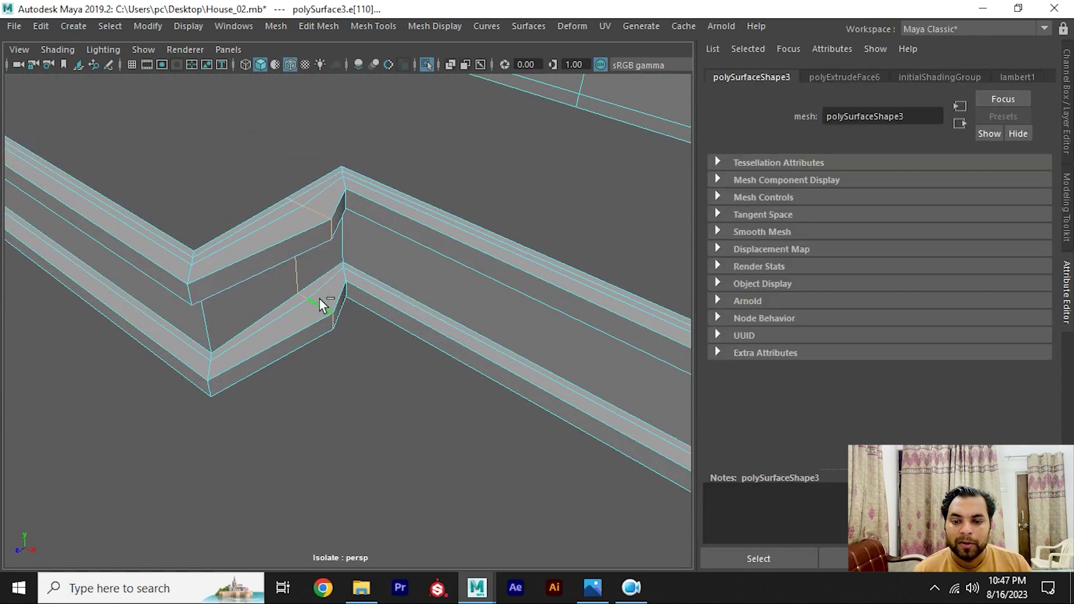
pyautogui.click(290, 244)
pyautogui.scroll(-5, 352, 256)
pyautogui.moveTo(271, 240)
pyautogui.keyDown('alt'); pyautogui.mouseDown()
pyautogui.moveTo(319, 230)
pyautogui.moveTo(300, 252)
pyautogui.mouseUp(); pyautogui.keyUp('alt')
pyautogui.moveTo(300, 251); pyautogui.dragTo(308, 315, button='right')
pyautogui.keyDown('alt'); pyautogui.moveTo(308, 316); pyautogui.dragTo(237, 233); pyautogui.keyUp('alt')
# Step: Show the full house and move the trim band down in Y along the facade
pyautogui.hotkey('ctrl', '1')
pyautogui.scroll(5, 237, 233)
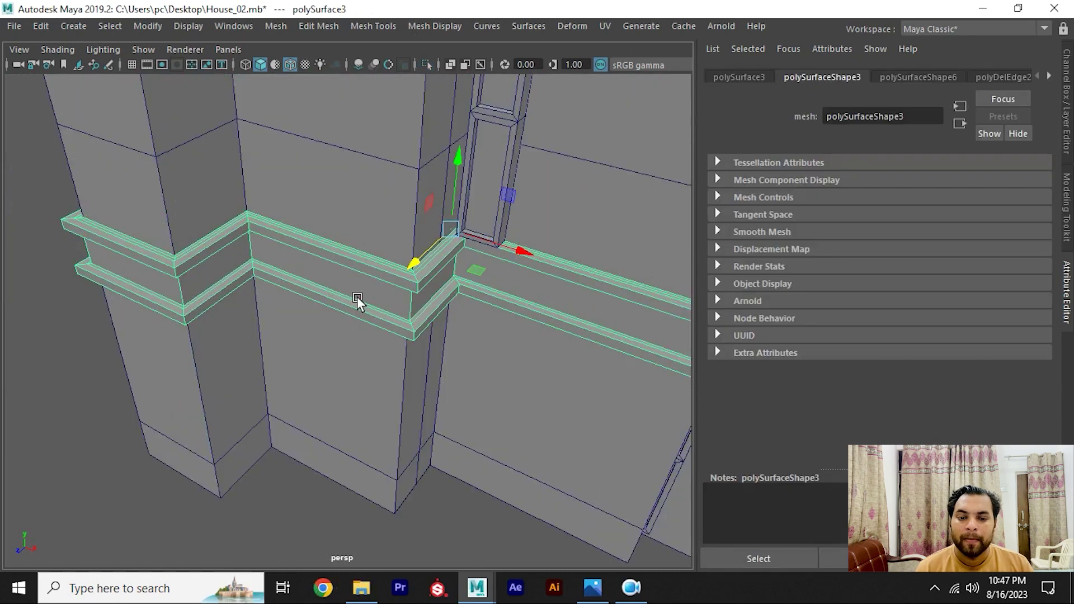
pyautogui.moveTo(357, 296)
pyautogui.keyDown('alt'); pyautogui.mouseDown()
pyautogui.moveTo(424, 247)
pyautogui.moveTo(418, 213)
pyautogui.moveTo(410, 270)
pyautogui.mouseUp(); pyautogui.keyUp('alt')
pyautogui.scroll(-1, 360, 196)
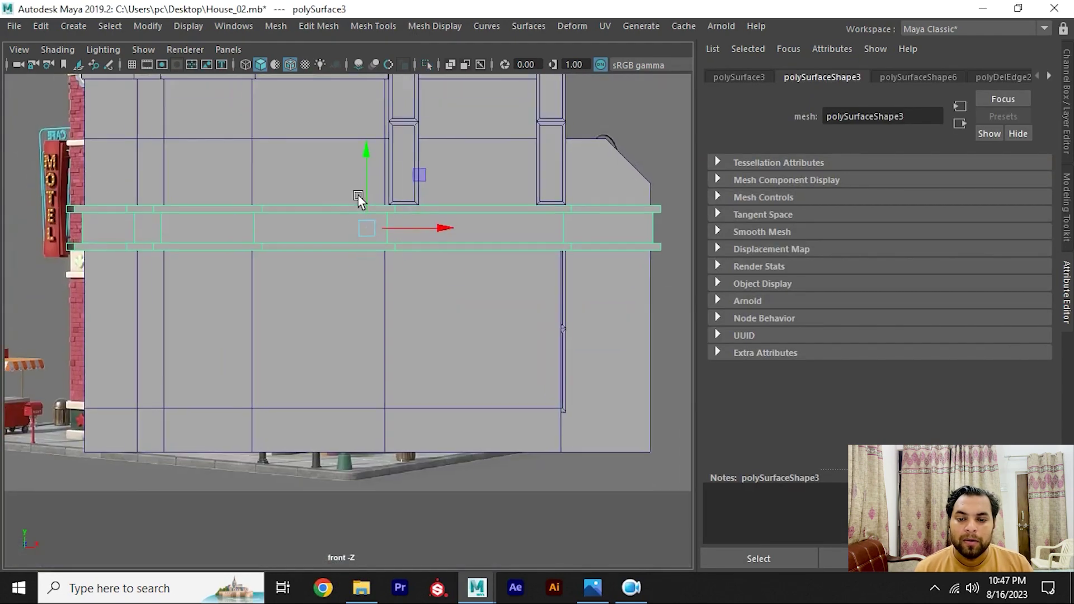
pyautogui.moveTo(364, 173)
pyautogui.keyDown('shift'); pyautogui.mouseDown()
pyautogui.moveTo(378, 378)
pyautogui.moveTo(468, 273)
pyautogui.moveTo(441, 304)
pyautogui.moveTo(405, 281)
pyautogui.moveTo(426, 254)
pyautogui.mouseUp(); pyautogui.keyUp('shift')
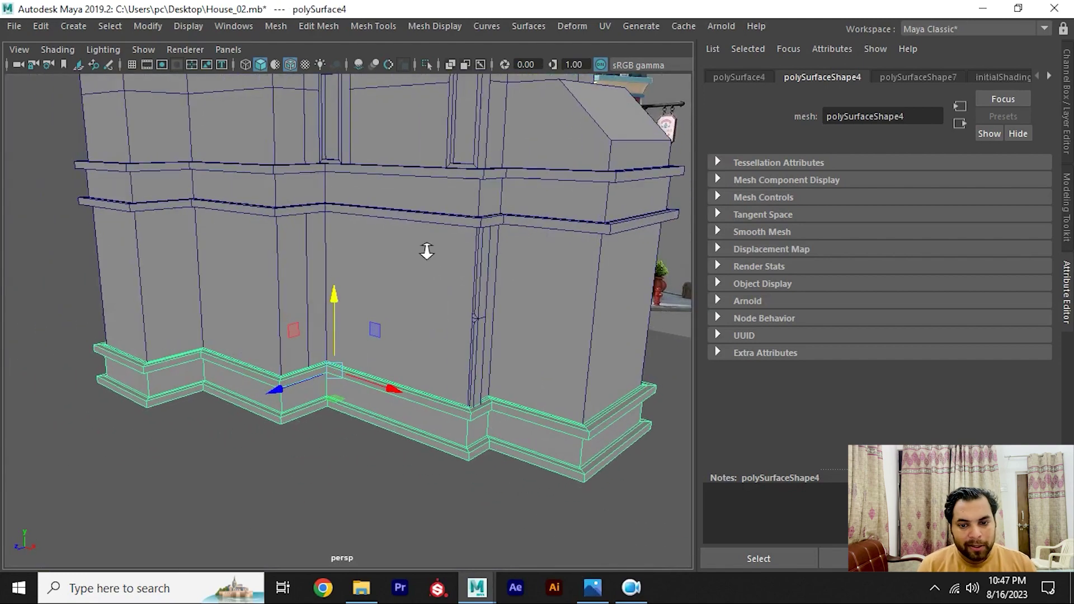
pyautogui.scroll(3, 426, 254)
pyautogui.click(580, 303)
pyautogui.moveTo(582, 301)
pyautogui.keyDown('alt'); pyautogui.mouseDown()
pyautogui.moveTo(413, 285)
pyautogui.moveTo(412, 358)
pyautogui.moveTo(472, 372)
pyautogui.moveTo(402, 319)
pyautogui.moveTo(431, 310)
pyautogui.mouseUp(); pyautogui.keyUp('alt')
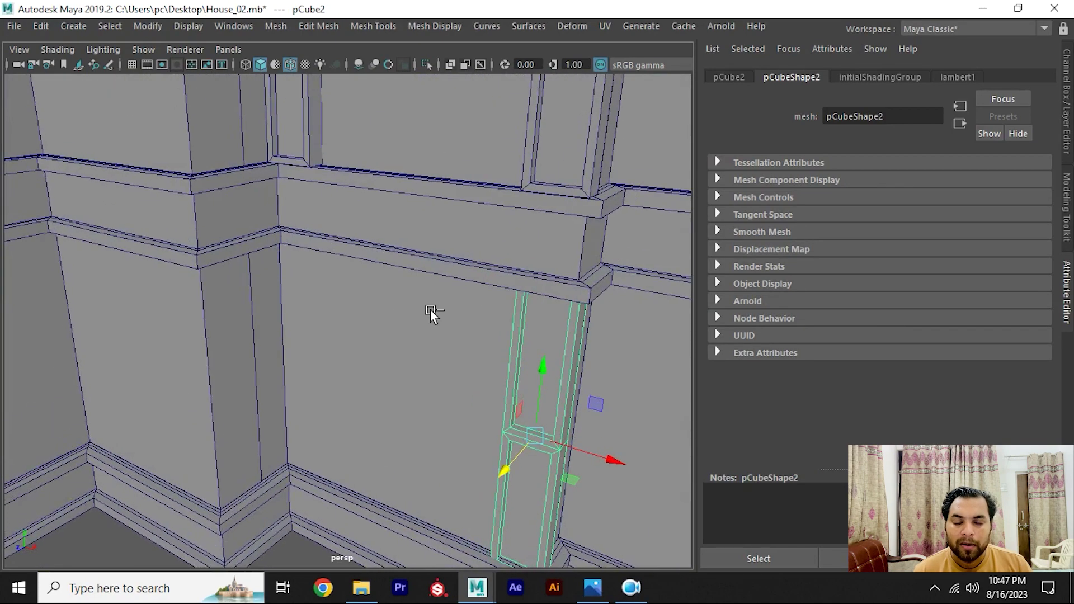
# Step: Toggle X-Ray to check the wall pieces, undoing the stray selections
pyautogui.click(449, 64)
pyautogui.click(325, 277)
pyautogui.hotkey('ctrl', 'z')
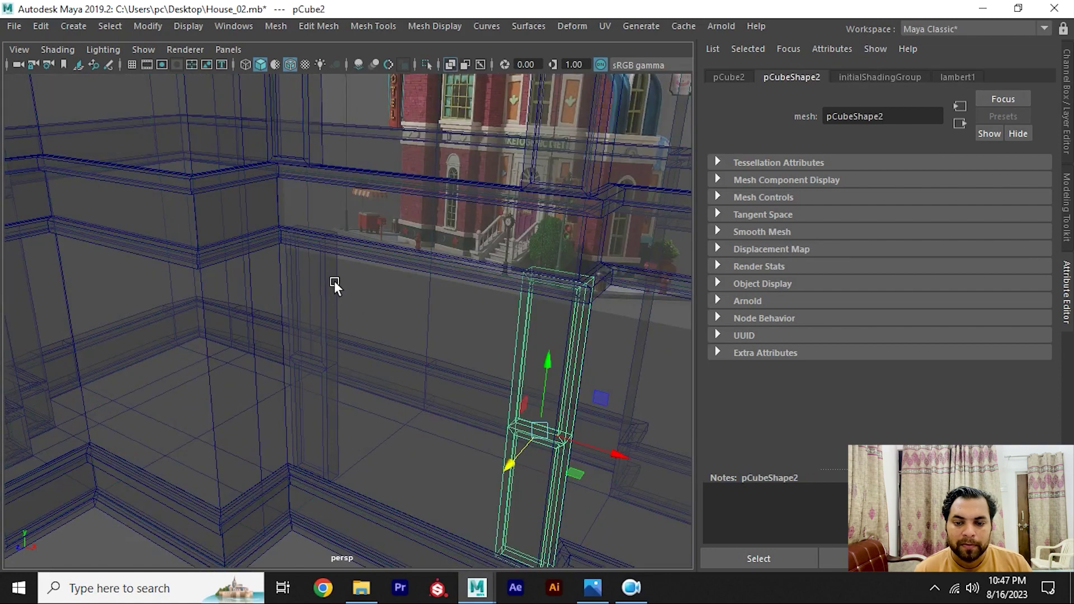
pyautogui.hotkey('ctrl', 'z')
pyautogui.hotkey('ctrl', 'z')
pyautogui.hotkey('ctrl', 'z')
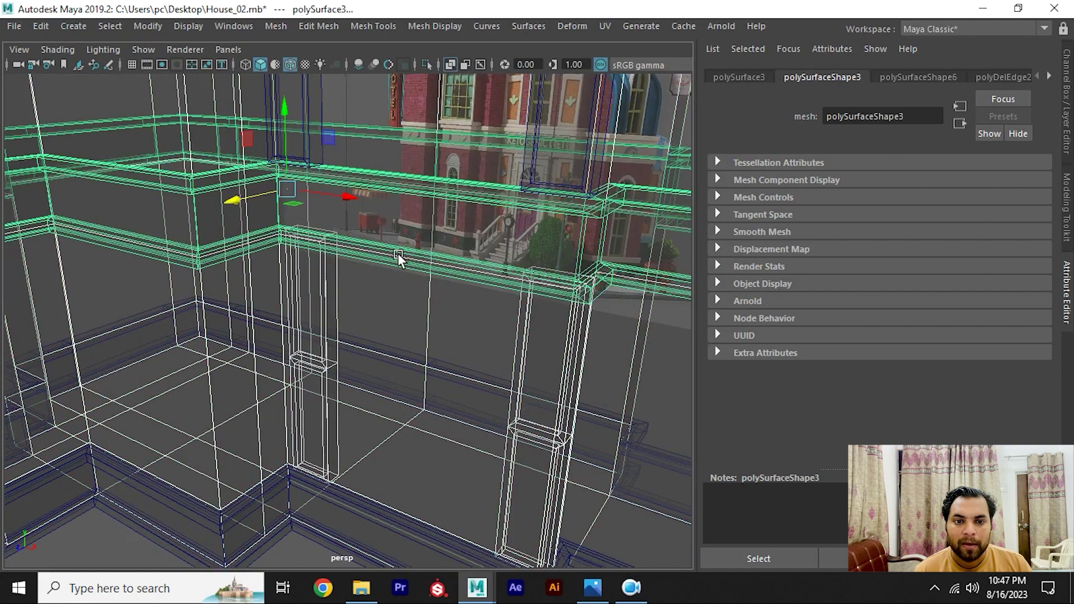
pyautogui.click(446, 67)
pyautogui.click(267, 287)
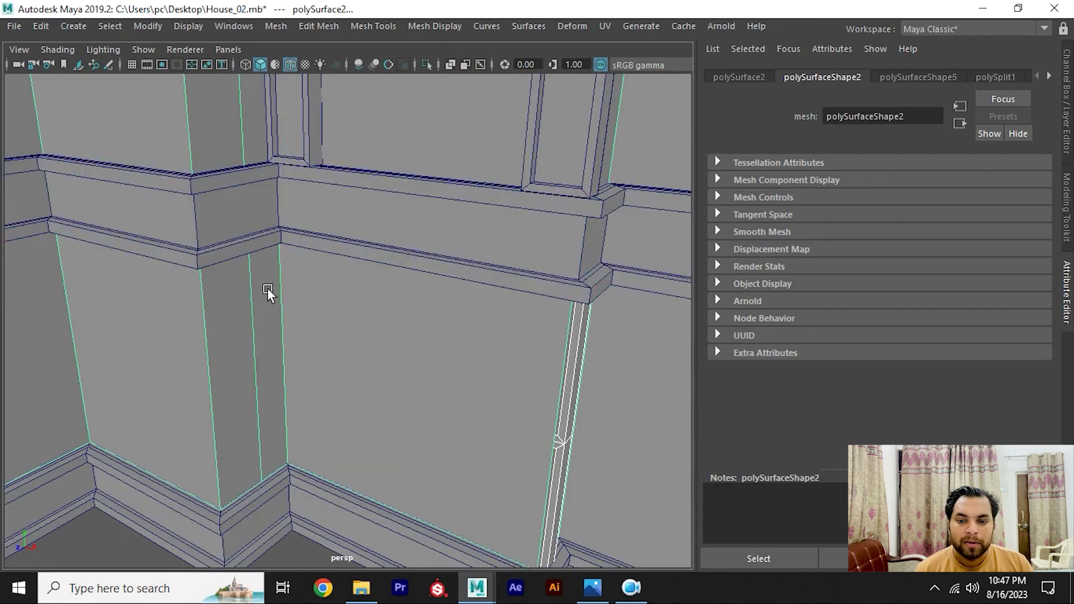
# Step: Slide pCube1 forward along Z, then orbit back to view the whole house
pyautogui.click(307, 347)
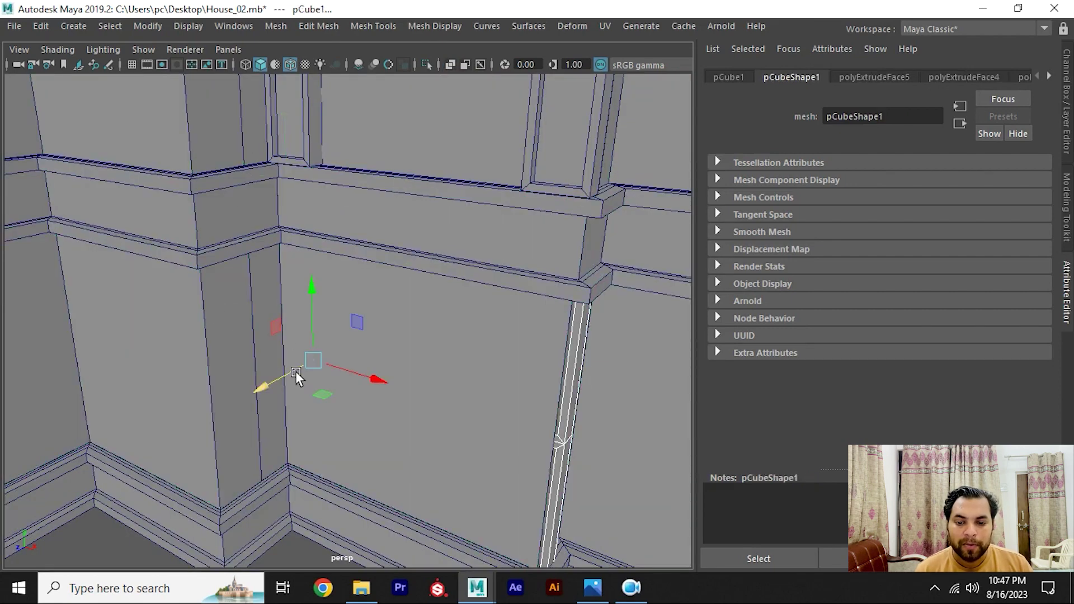
pyautogui.moveTo(295, 371)
pyautogui.mouseDown()
pyautogui.moveTo(382, 274)
pyautogui.moveTo(343, 257)
pyautogui.moveTo(441, 321)
pyautogui.moveTo(371, 299)
pyautogui.mouseUp()
pyautogui.click(327, 512)
pyautogui.moveTo(328, 512)
pyautogui.keyDown('alt'); pyautogui.mouseDown()
pyautogui.moveTo(368, 362)
pyautogui.moveTo(386, 405)
pyautogui.mouseUp(); pyautogui.keyUp('alt')
pyautogui.moveTo(412, 357)
pyautogui.keyDown('alt'); pyautogui.mouseDown(button='right')
pyautogui.moveTo(305, 310)
pyautogui.moveTo(419, 354)
pyautogui.moveTo(425, 304)
pyautogui.moveTo(442, 338)
pyautogui.mouseUp(button='right'); pyautogui.keyUp('alt')
pyautogui.keyDown('alt'); pyautogui.moveTo(441, 338); pyautogui.dragTo(515, 440); pyautogui.keyUp('alt')
pyautogui.click(592, 588)
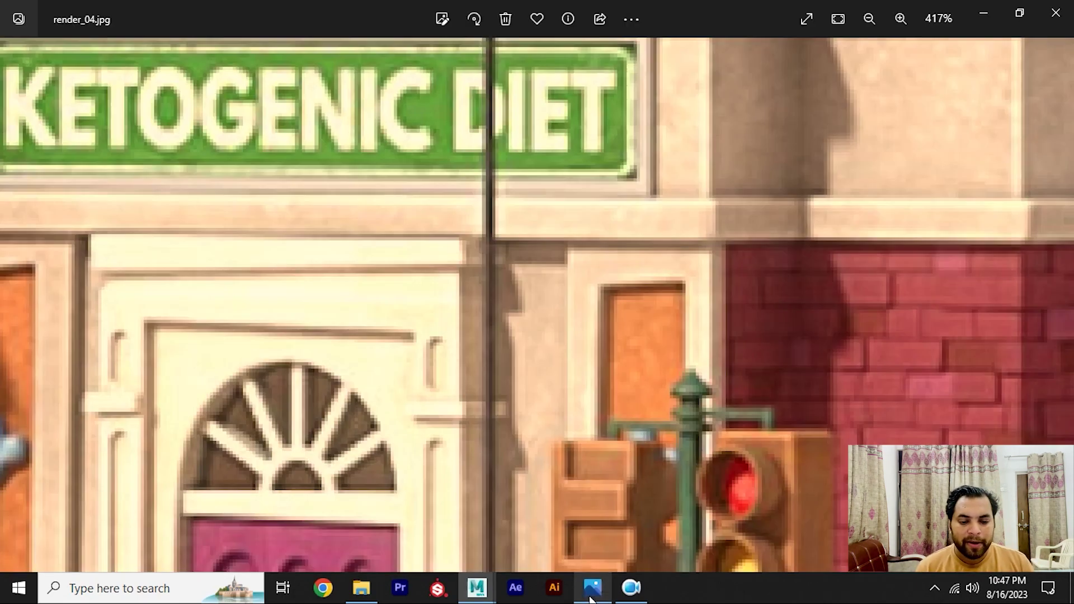
pyautogui.scroll(-3, 509, 358)
pyautogui.moveTo(498, 401); pyautogui.dragTo(504, 263)
pyautogui.scroll(-1, 522, 340)
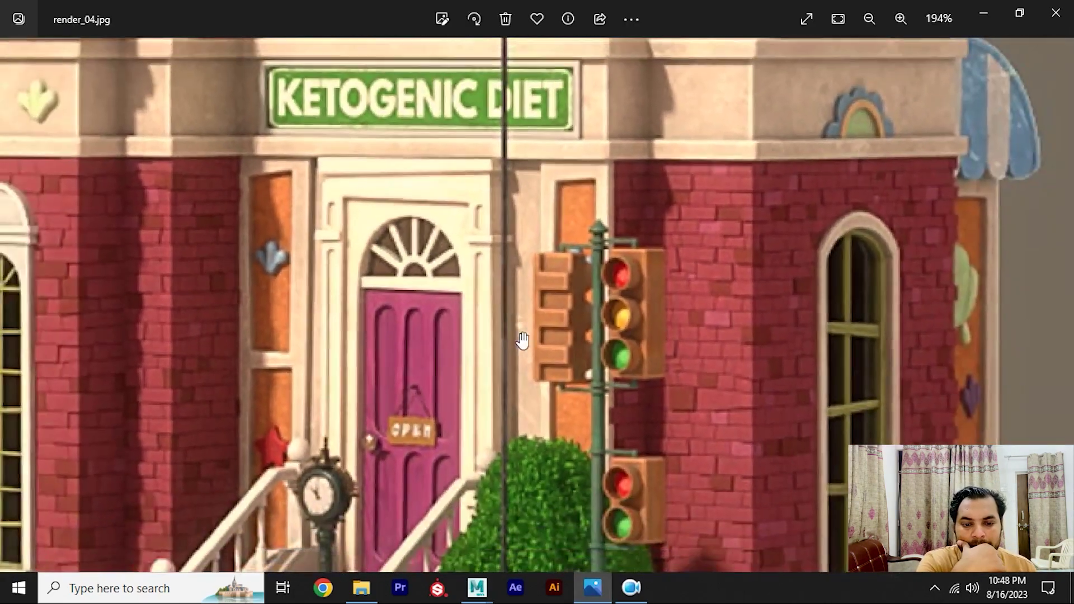
pyautogui.moveTo(522, 339); pyautogui.dragTo(522, 314)
pyautogui.scroll(-1, 479, 269)
pyautogui.scroll(-1, 389, 262)
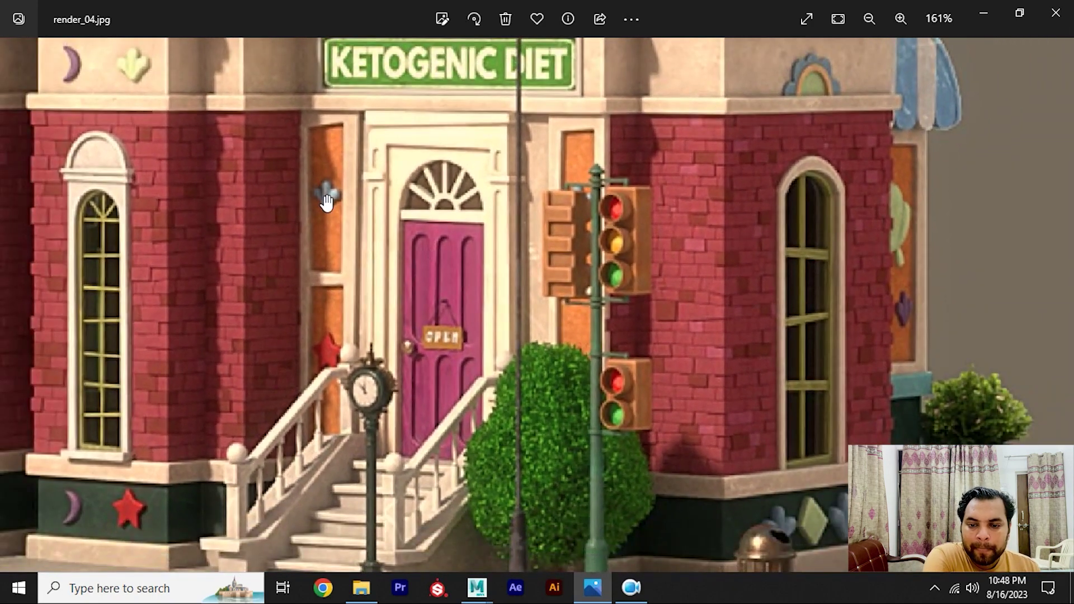
pyautogui.scroll(2, 532, 130)
pyautogui.scroll(1, 569, 173)
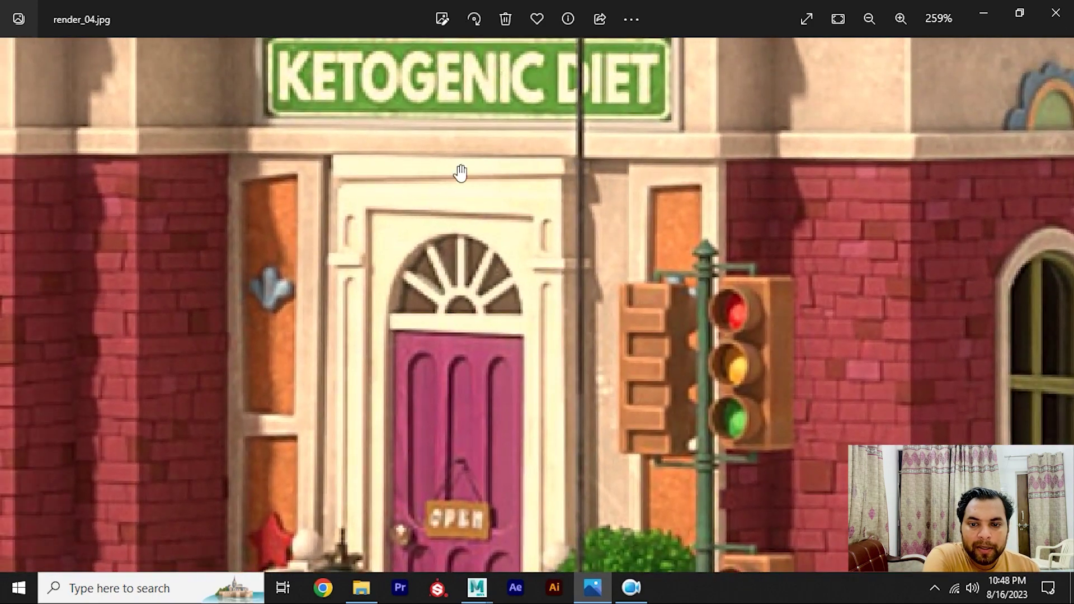
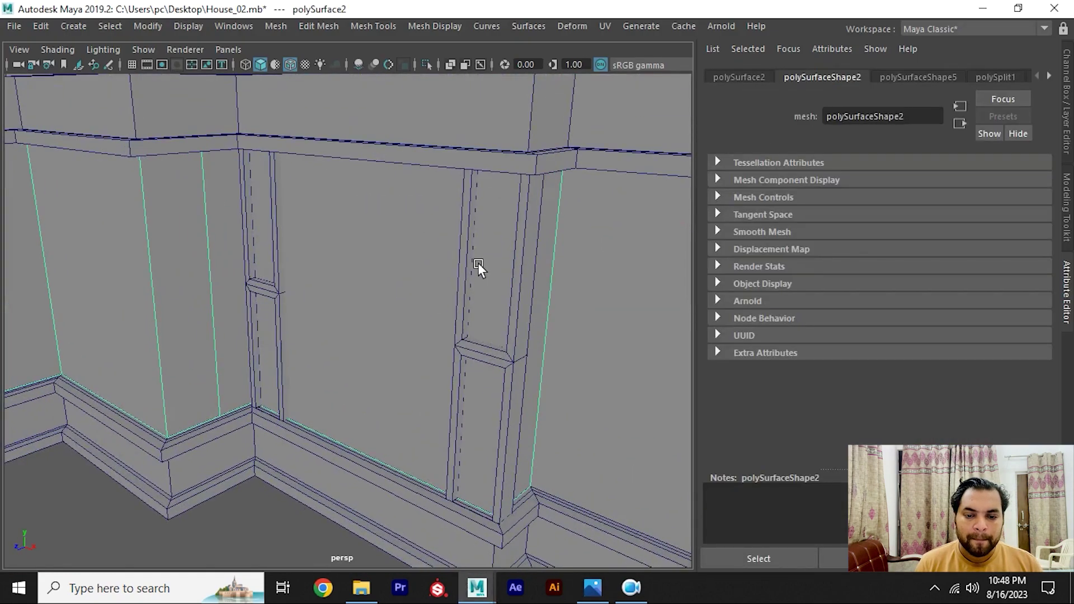
# Step: Select the large wall face inside the doorway and duplicate it as a new panel
pyautogui.click(464, 260)
pyautogui.moveTo(442, 317)
pyautogui.keyDown('alt'); pyautogui.mouseDown()
pyautogui.moveTo(479, 303)
pyautogui.moveTo(461, 311)
pyautogui.mouseUp(); pyautogui.keyUp('alt')
pyautogui.moveTo(460, 311)
pyautogui.keyDown('alt'); pyautogui.mouseDown(button='middle')
pyautogui.moveTo(457, 348)
pyautogui.moveTo(456, 305)
pyautogui.mouseUp(button='middle'); pyautogui.keyUp('alt')
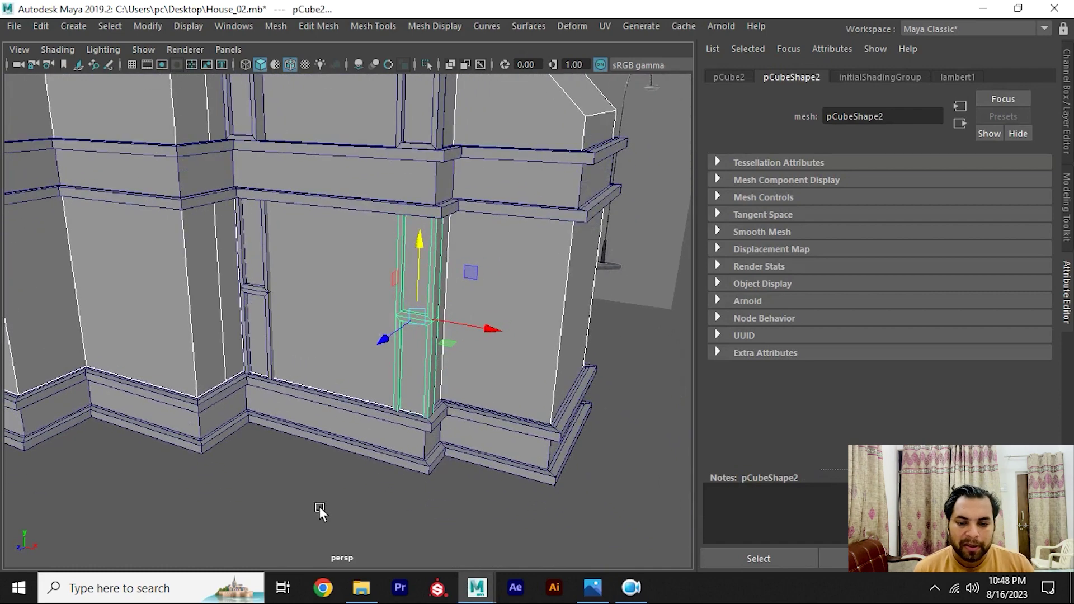
pyautogui.click(319, 506)
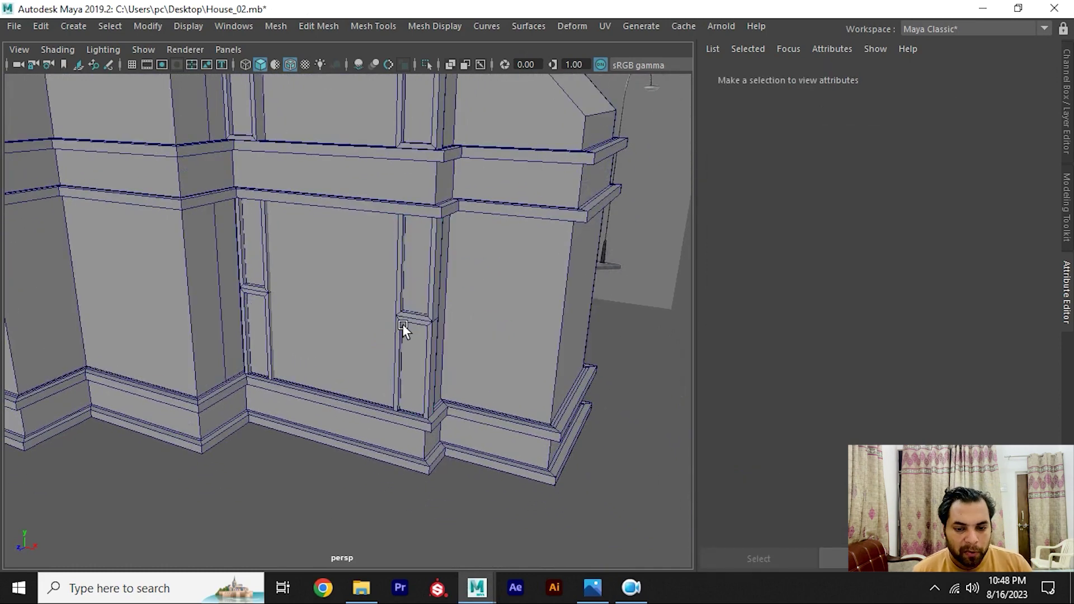
pyautogui.click(418, 307)
pyautogui.keyDown('alt'); pyautogui.moveTo(419, 307); pyautogui.dragTo(500, 375, button='right'); pyautogui.keyUp('alt')
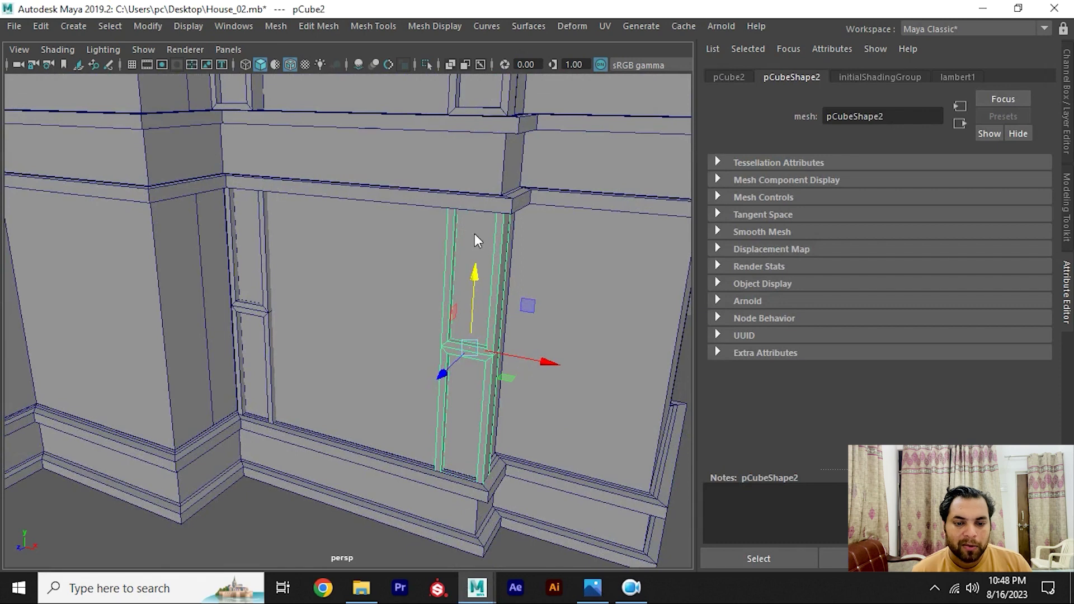
pyautogui.moveTo(476, 151); pyautogui.dragTo(474, 187, button='right')
pyautogui.click(476, 249)
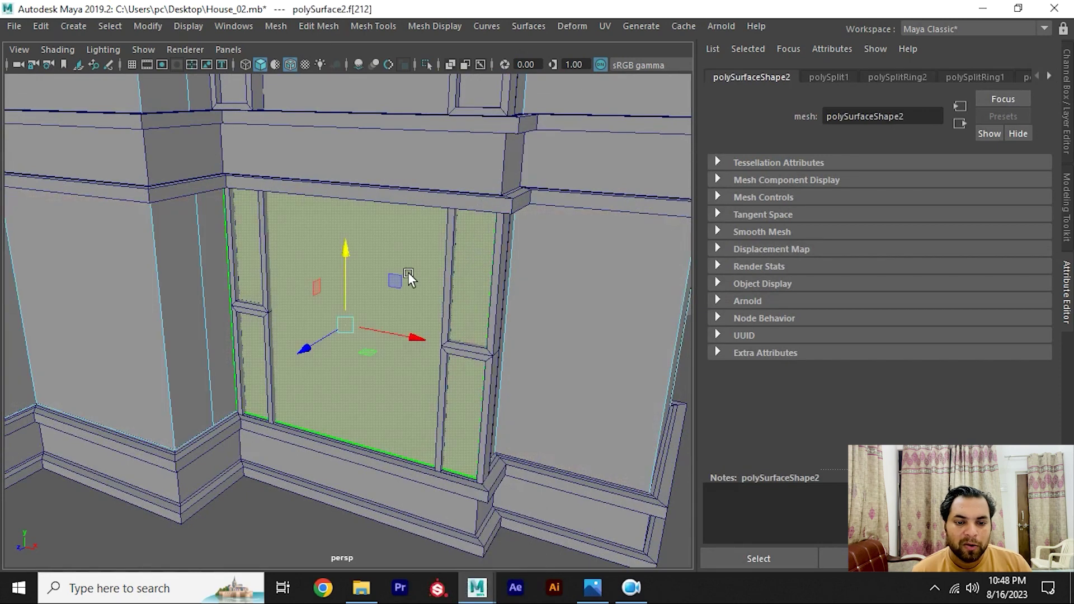
pyautogui.keyDown('shift'); pyautogui.moveTo(365, 280); pyautogui.dragTo(352, 507, button='right'); pyautogui.keyUp('shift')
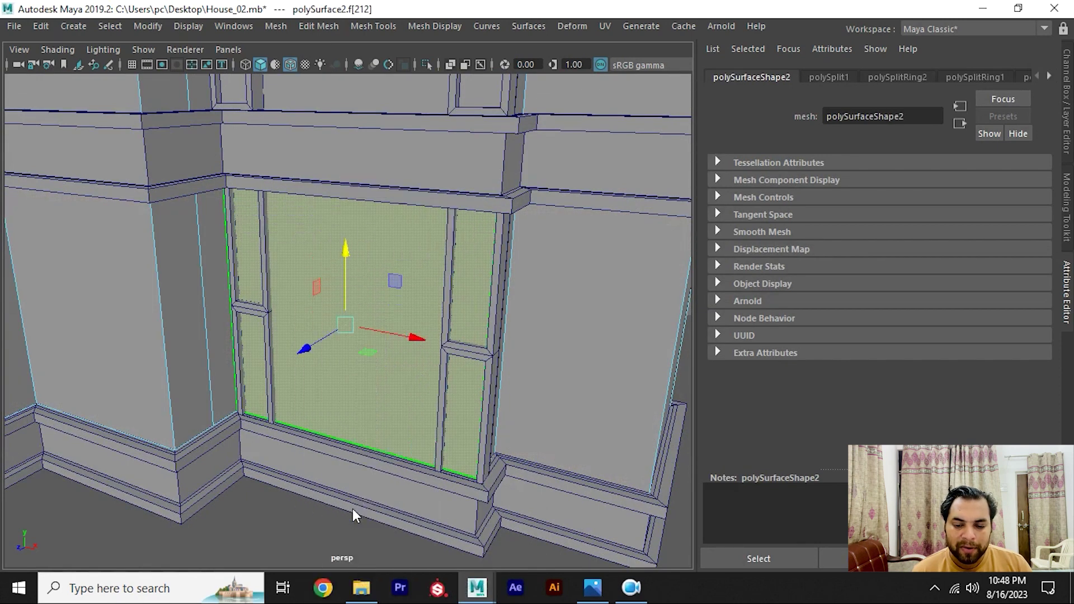
pyautogui.moveTo(353, 509)
pyautogui.keyDown('alt'); pyautogui.mouseDown()
pyautogui.moveTo(351, 318)
pyautogui.moveTo(287, 370)
pyautogui.mouseUp(); pyautogui.keyUp('alt')
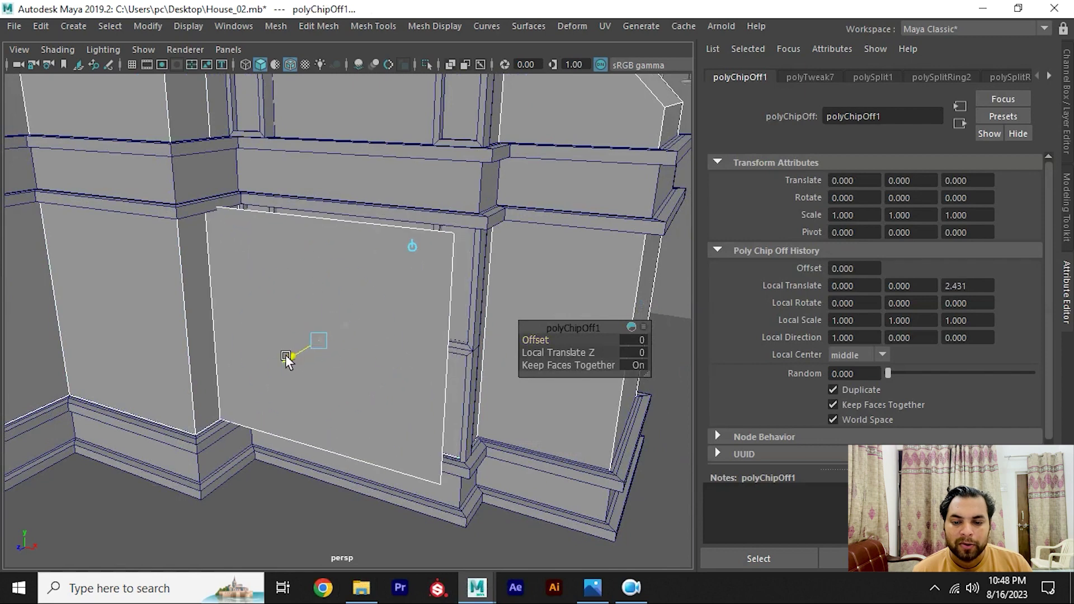
# Step: Pull the duplicated panel out from the wall and centre its pivot
pyautogui.moveTo(316, 157); pyautogui.dragTo(395, 132, button='right')
pyautogui.click(324, 302)
pyautogui.press('w')
pyautogui.keyDown('alt'); pyautogui.moveTo(324, 302); pyautogui.dragTo(378, 386); pyautogui.keyUp('alt')
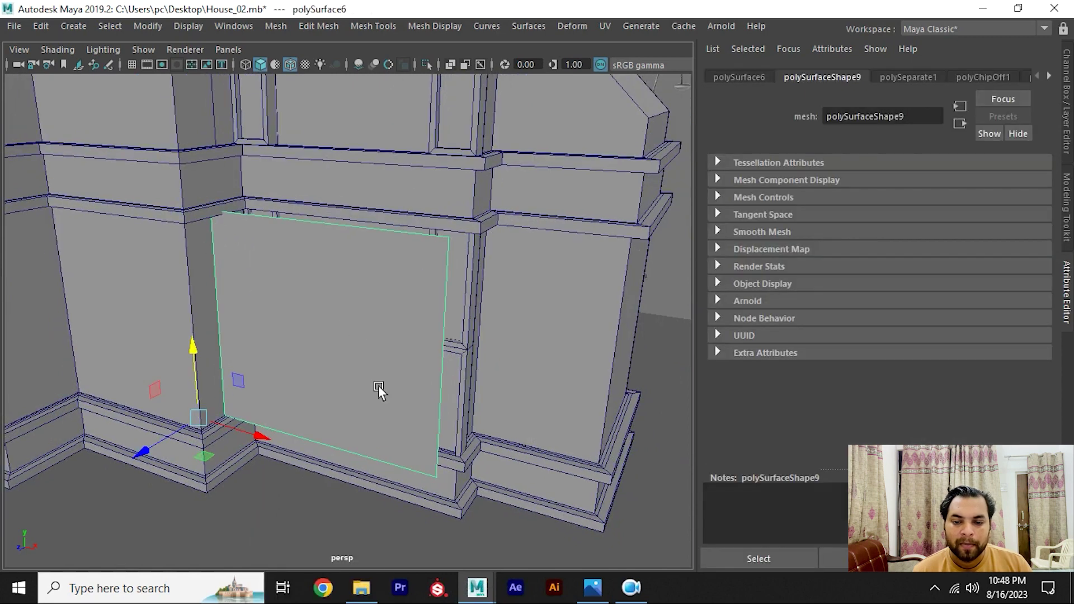
pyautogui.click(148, 25)
pyautogui.click(179, 140)
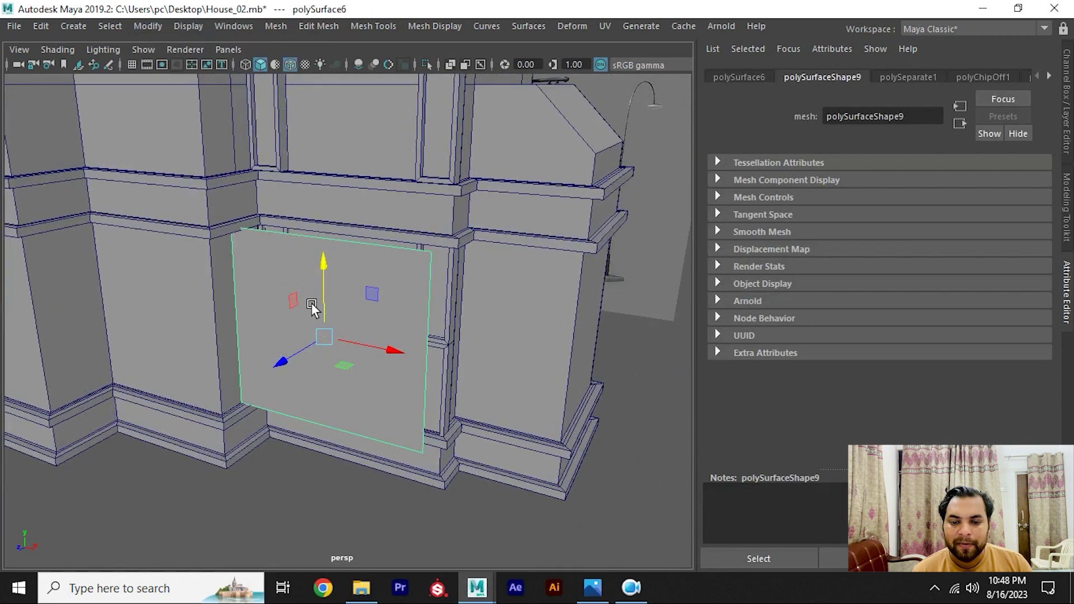
pyautogui.moveTo(352, 334)
pyautogui.keyDown('alt'); pyautogui.mouseDown()
pyautogui.moveTo(344, 320)
pyautogui.moveTo(376, 321)
pyautogui.moveTo(425, 371)
pyautogui.moveTo(409, 365)
pyautogui.moveTo(408, 334)
pyautogui.mouseUp(); pyautogui.keyUp('alt')
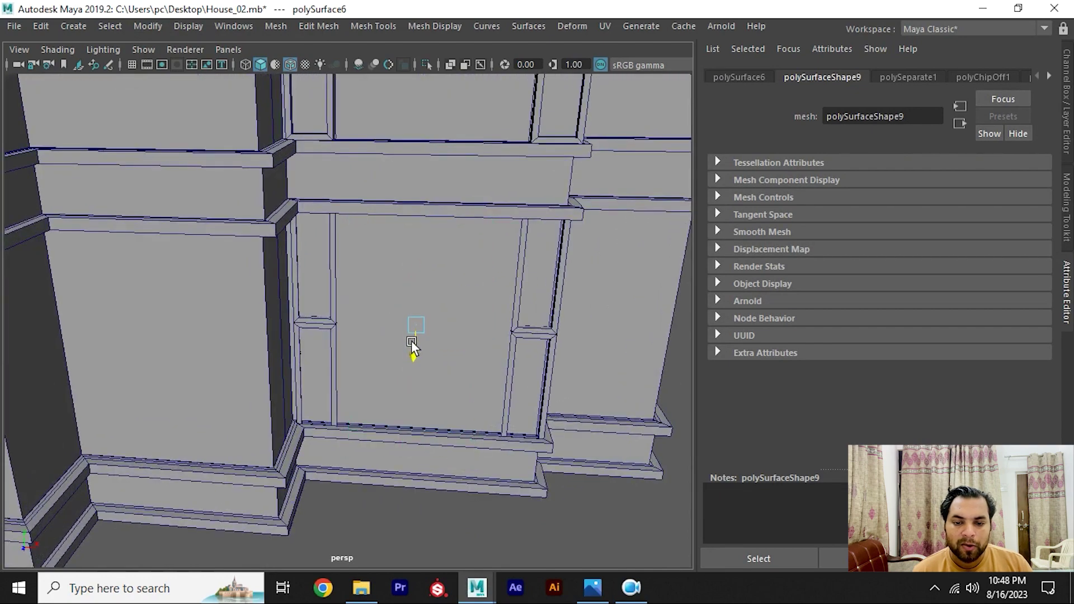
# Step: Check render_04.jpg, then shift the Maya door panel against the left pillar
pyautogui.hotkey('alt', 'Tab')
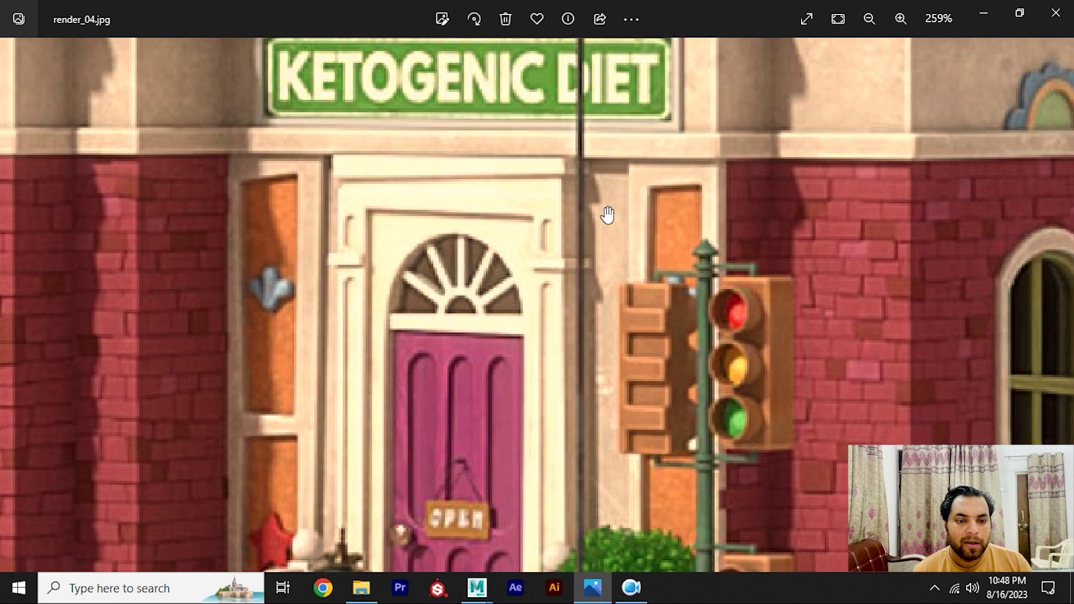
pyautogui.hotkey('alt', 'Tab')
pyautogui.moveTo(355, 361)
pyautogui.keyDown('alt'); pyautogui.mouseDown()
pyautogui.moveTo(402, 350)
pyautogui.moveTo(349, 318)
pyautogui.moveTo(357, 297)
pyautogui.moveTo(353, 338)
pyautogui.moveTo(388, 351)
pyautogui.moveTo(383, 330)
pyautogui.moveTo(272, 306)
pyautogui.moveTo(220, 364)
pyautogui.moveTo(328, 348)
pyautogui.moveTo(254, 305)
pyautogui.moveTo(242, 316)
pyautogui.moveTo(280, 371)
pyautogui.moveTo(266, 370)
pyautogui.mouseUp(); pyautogui.keyUp('alt')
pyautogui.click(267, 374)
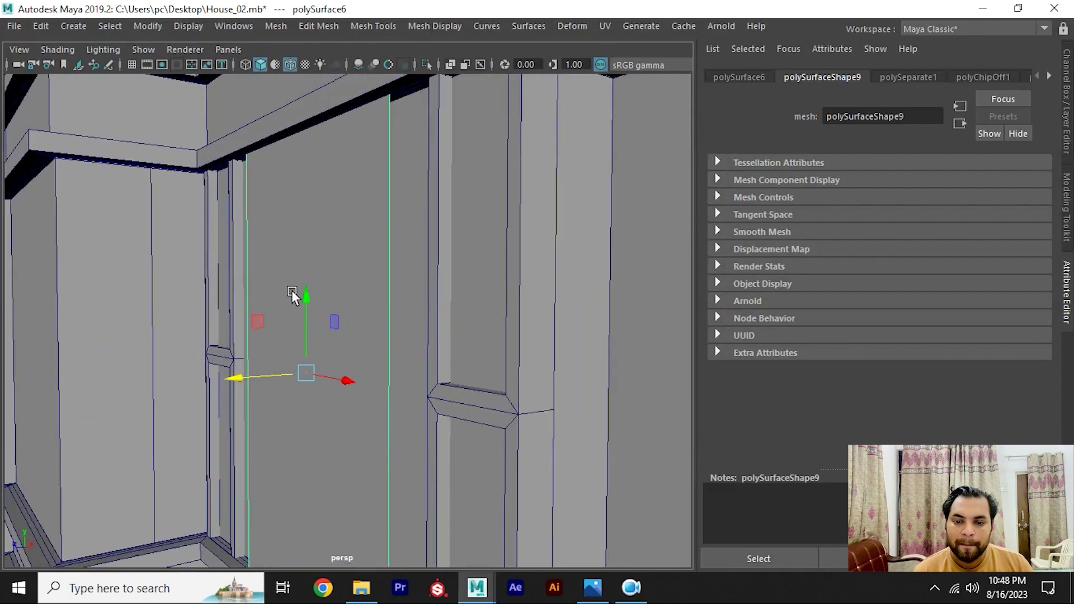
# Step: Clone the door panel and move the spare copy off to the left
pyautogui.moveTo(344, 355)
pyautogui.keyDown('alt'); pyautogui.mouseDown()
pyautogui.moveTo(311, 340)
pyautogui.moveTo(179, 355)
pyautogui.mouseUp(); pyautogui.keyUp('alt')
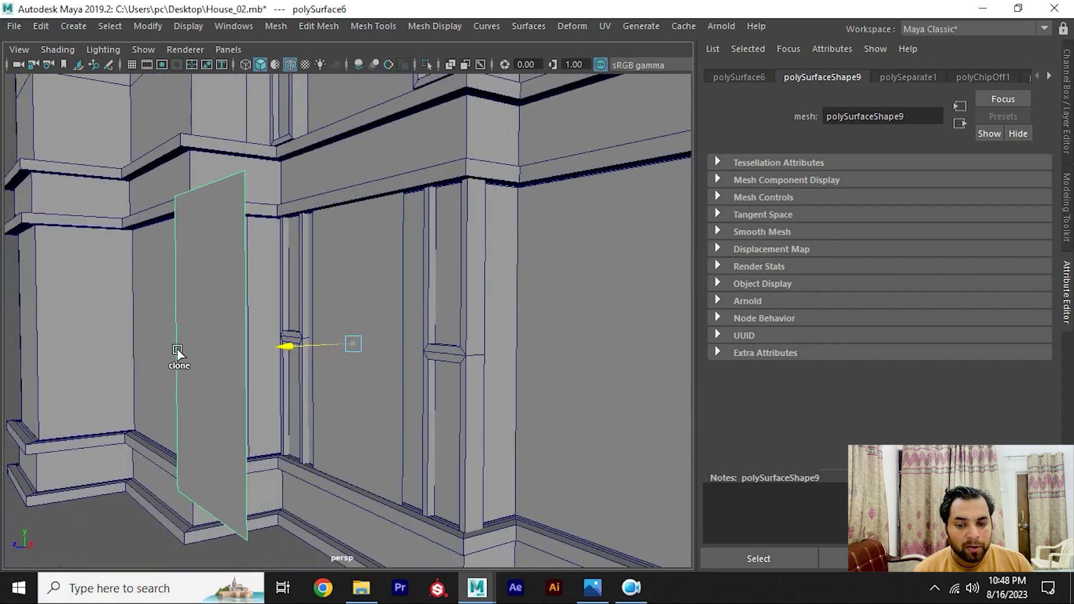
pyautogui.click(323, 312)
pyautogui.moveTo(369, 201)
pyautogui.keyDown('shift'); pyautogui.mouseDown(button='right')
pyautogui.moveTo(368, 282)
pyautogui.moveTo(369, 245)
pyautogui.mouseUp(button='right'); pyautogui.keyUp('shift')
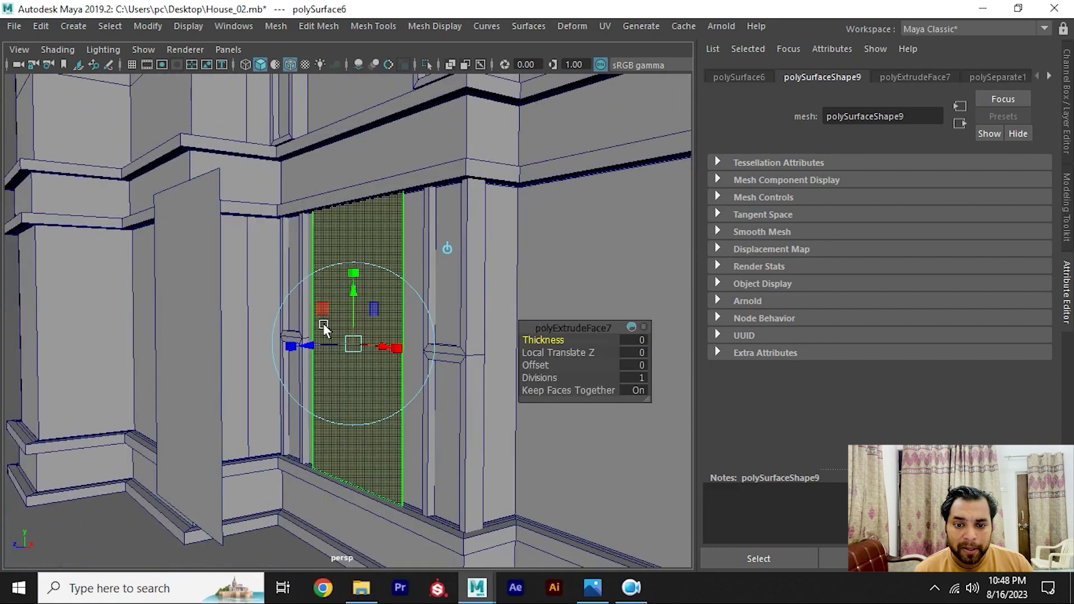
# Step: Extrude the original door face into a thick slab, then view the reference render
pyautogui.moveTo(319, 374)
pyautogui.mouseDown()
pyautogui.moveTo(300, 372)
pyautogui.moveTo(338, 371)
pyautogui.moveTo(423, 322)
pyautogui.moveTo(515, 337)
pyautogui.moveTo(442, 419)
pyautogui.moveTo(390, 399)
pyautogui.moveTo(399, 400)
pyautogui.mouseUp()
pyautogui.press('F8')
pyautogui.click(384, 237)
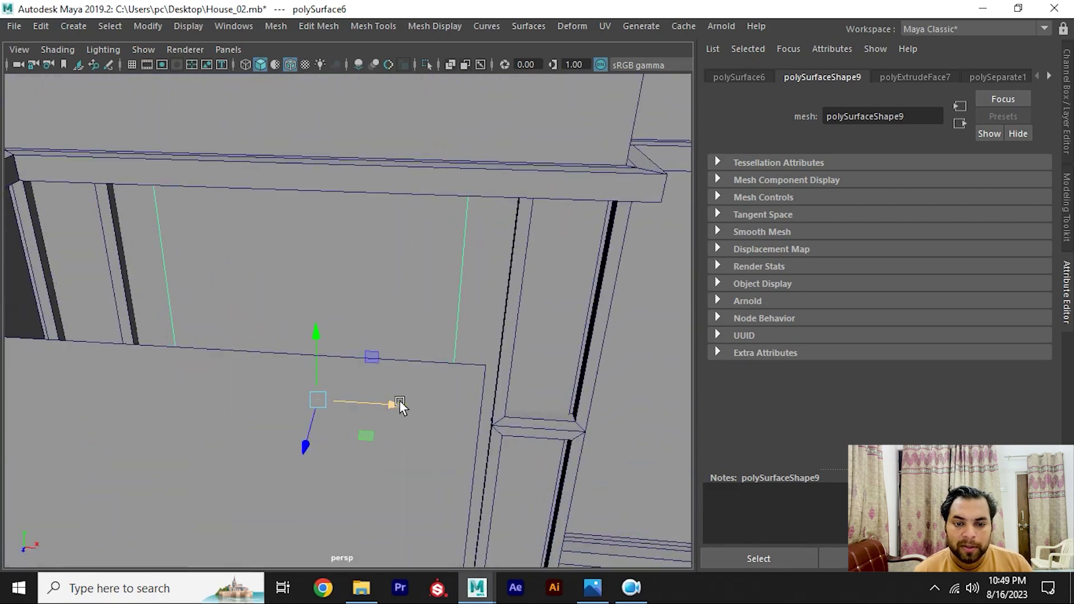
pyautogui.hotkey('alt', 'Tab')
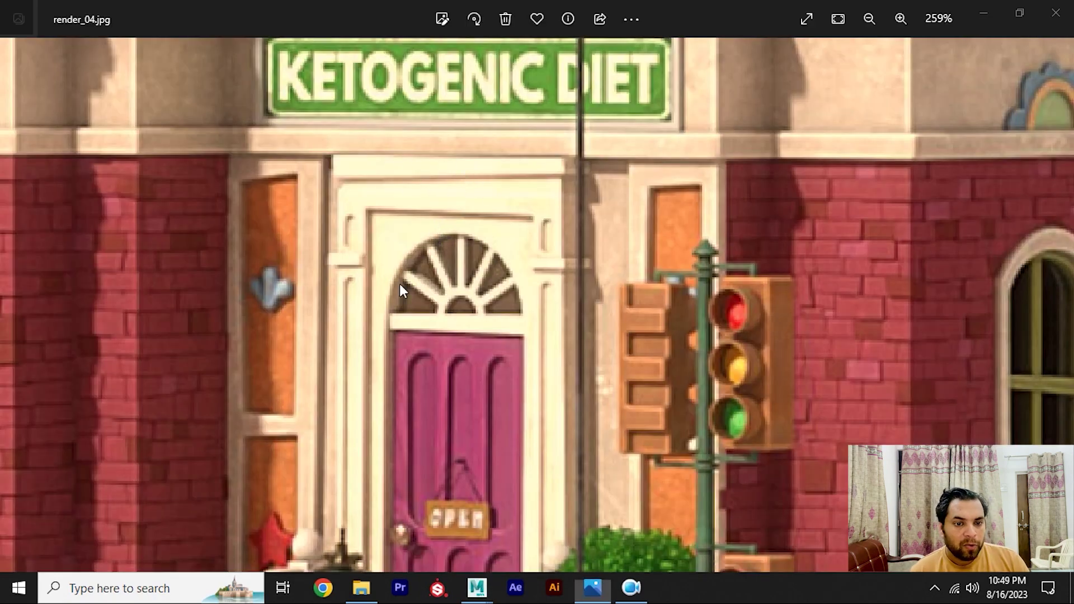
# Step: Back in Maya, try shrinking the door's height, then undo it
pyautogui.hotkey('alt', 'Tab')
pyautogui.keyDown('alt'); pyautogui.moveTo(241, 291); pyautogui.dragTo(257, 293); pyautogui.keyUp('alt')
pyautogui.moveTo(238, 340)
pyautogui.mouseDown()
pyautogui.moveTo(240, 376)
pyautogui.moveTo(287, 293)
pyautogui.moveTo(341, 259)
pyautogui.moveTo(315, 292)
pyautogui.moveTo(250, 288)
pyautogui.moveTo(327, 281)
pyautogui.moveTo(307, 327)
pyautogui.moveTo(362, 291)
pyautogui.mouseUp()
pyautogui.press('w')
pyautogui.hotkey('ctrl', 'z')
# Step: Duplicate the door, shift it left, and squash the middle copy into a short plank
pyautogui.hotkey('ctrl', 'd')
pyautogui.click(251, 288)
pyautogui.press('r')
pyautogui.press('w')
pyautogui.keyDown('alt'); pyautogui.moveTo(361, 291); pyautogui.dragTo(359, 368, button='right'); pyautogui.keyUp('alt')
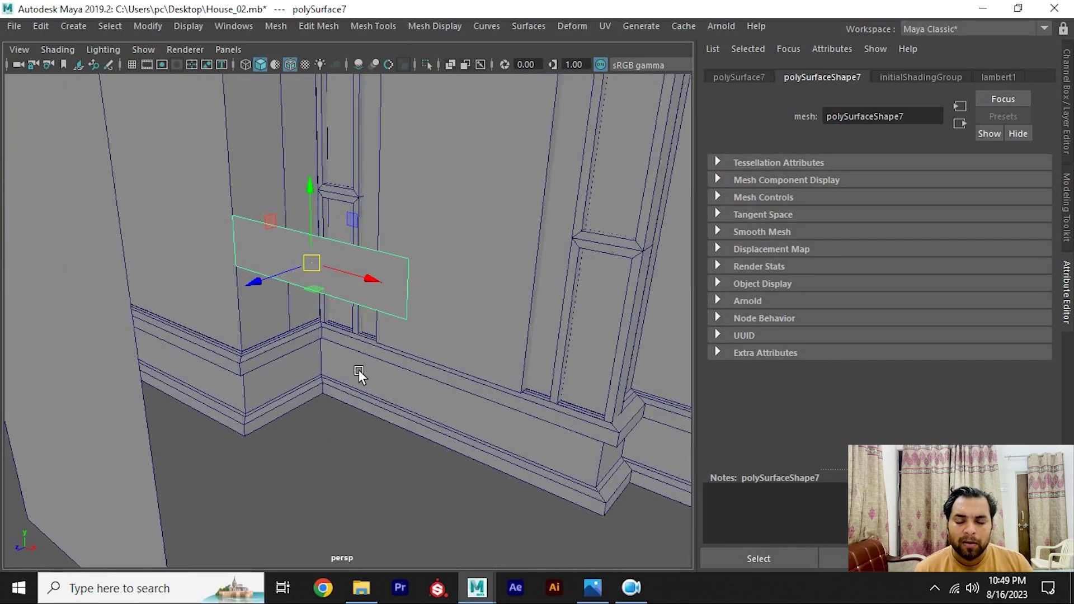
# Step: Select the plank's four vertices and scale them to make it thinner vertically
pyautogui.hotkey('alt', 'Tab')
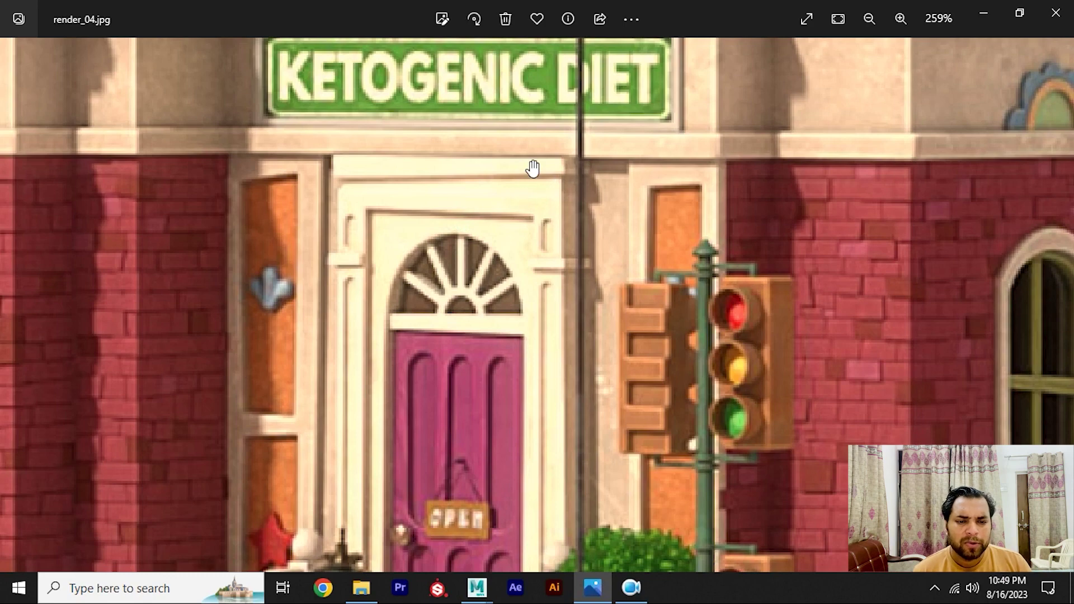
pyautogui.hotkey('alt', 'Tab')
pyautogui.moveTo(303, 304)
pyautogui.keyDown('alt'); pyautogui.mouseDown()
pyautogui.moveTo(363, 280)
pyautogui.moveTo(388, 234)
pyautogui.mouseUp(); pyautogui.keyUp('alt')
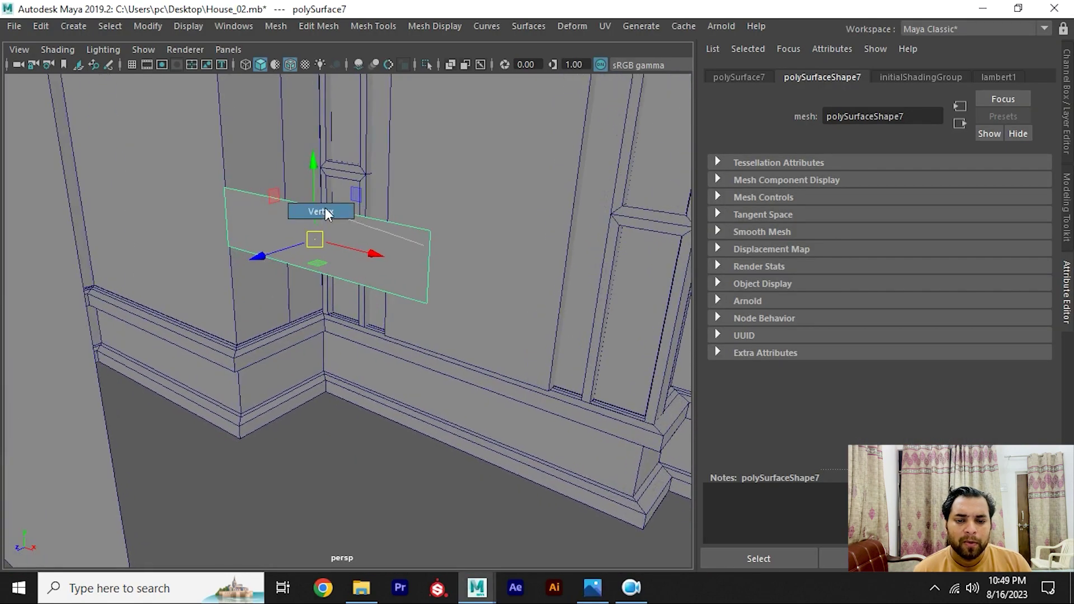
pyautogui.moveTo(326, 212); pyautogui.dragTo(325, 213, button='right')
pyautogui.moveTo(416, 297)
pyautogui.mouseDown()
pyautogui.moveTo(434, 228)
pyautogui.moveTo(438, 243)
pyautogui.mouseUp()
pyautogui.moveTo(170, 149); pyautogui.dragTo(489, 308)
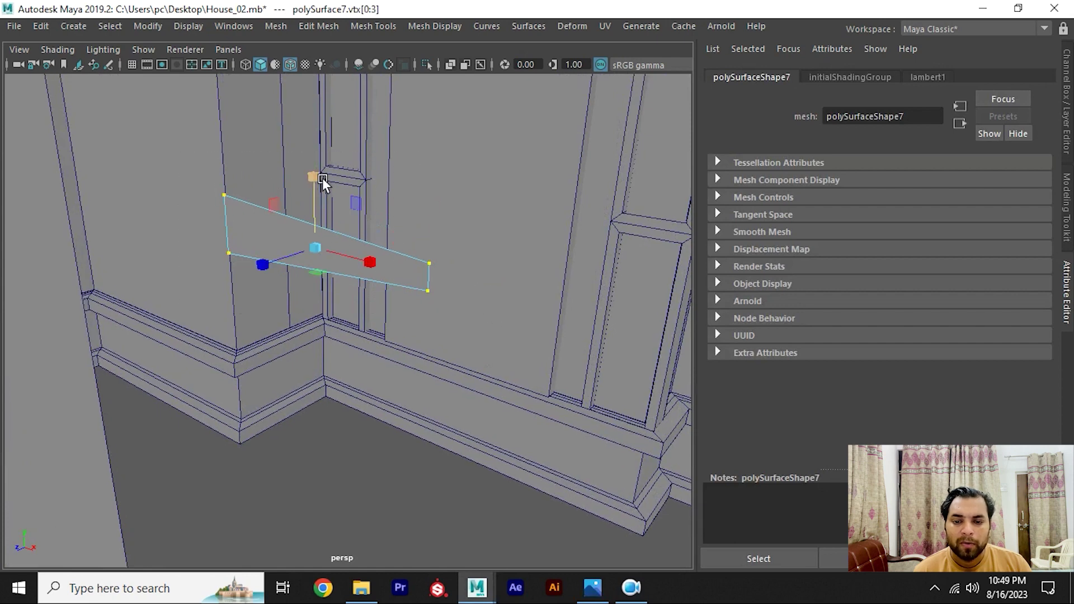
pyautogui.moveTo(322, 178); pyautogui.dragTo(314, 196)
pyautogui.moveTo(311, 230); pyautogui.dragTo(343, 197, button='right')
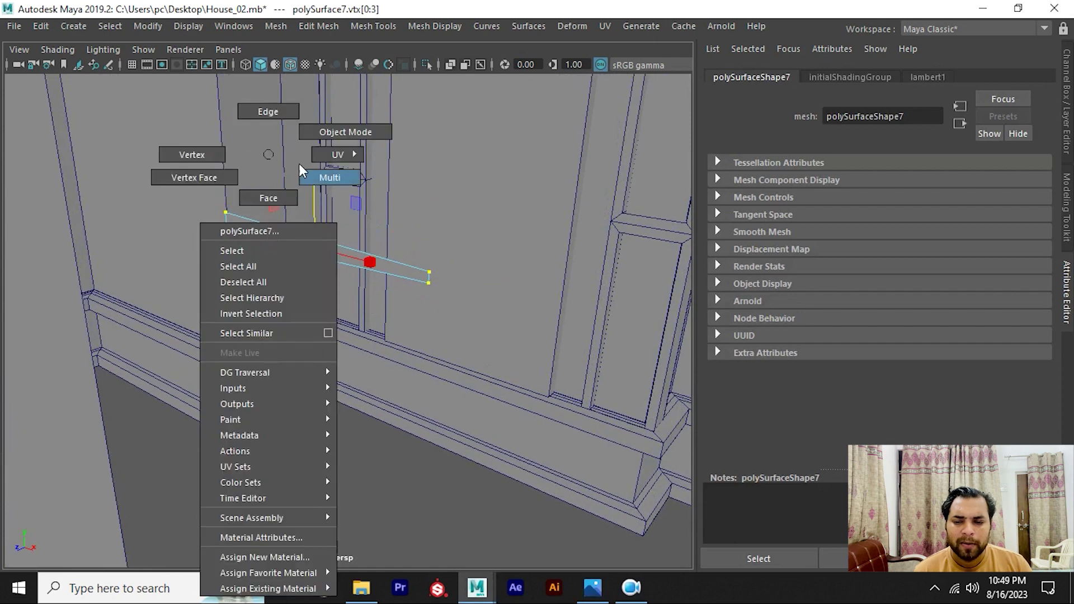
# Step: Extrude the plank's face outward to give it thickness
pyautogui.press('w')
pyautogui.keyDown('alt'); pyautogui.moveTo(311, 234); pyautogui.dragTo(355, 262); pyautogui.keyUp('alt')
pyautogui.keyDown('shift'); pyautogui.moveTo(336, 202); pyautogui.dragTo(337, 240, button='right'); pyautogui.keyUp('shift')
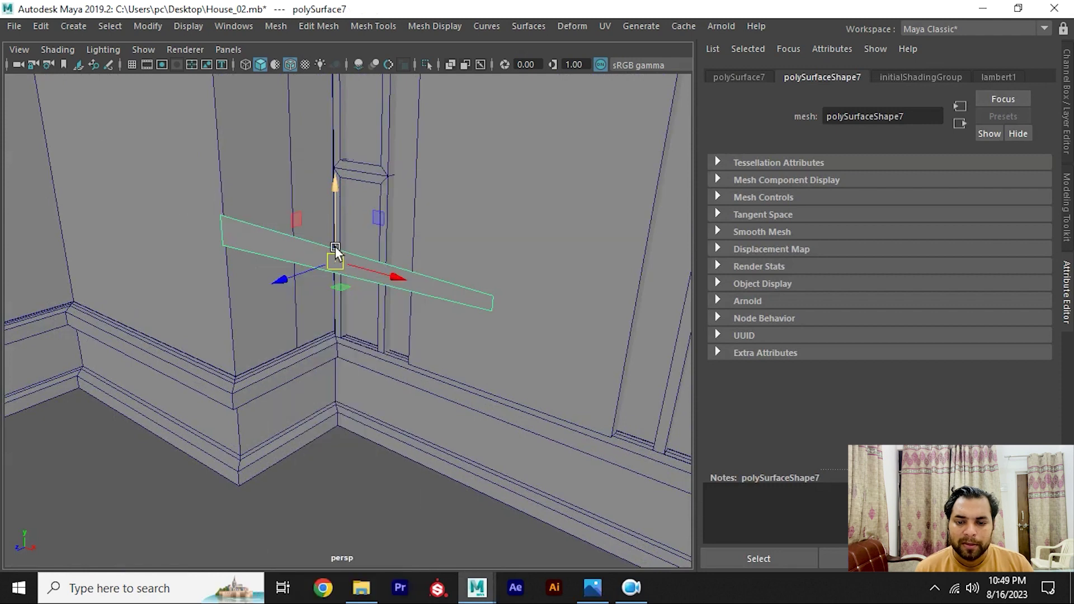
pyautogui.moveTo(276, 302); pyautogui.dragTo(273, 307)
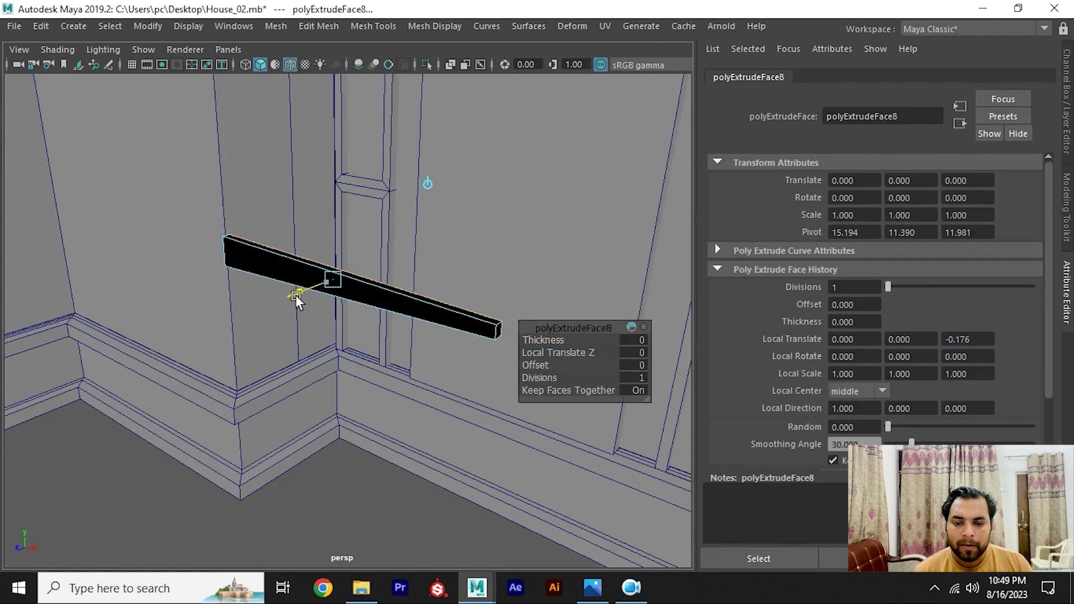
pyautogui.rightClick(246, 157)
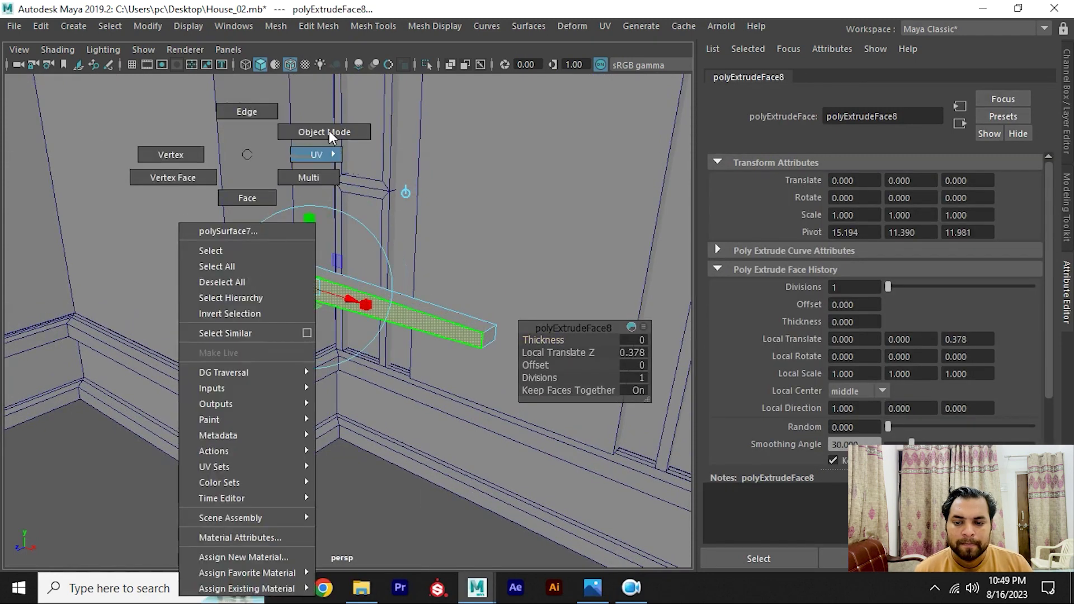
# Step: Raise the plank and fit it just under the ledge above the doorway
pyautogui.hotkey('alt', 'Tab')
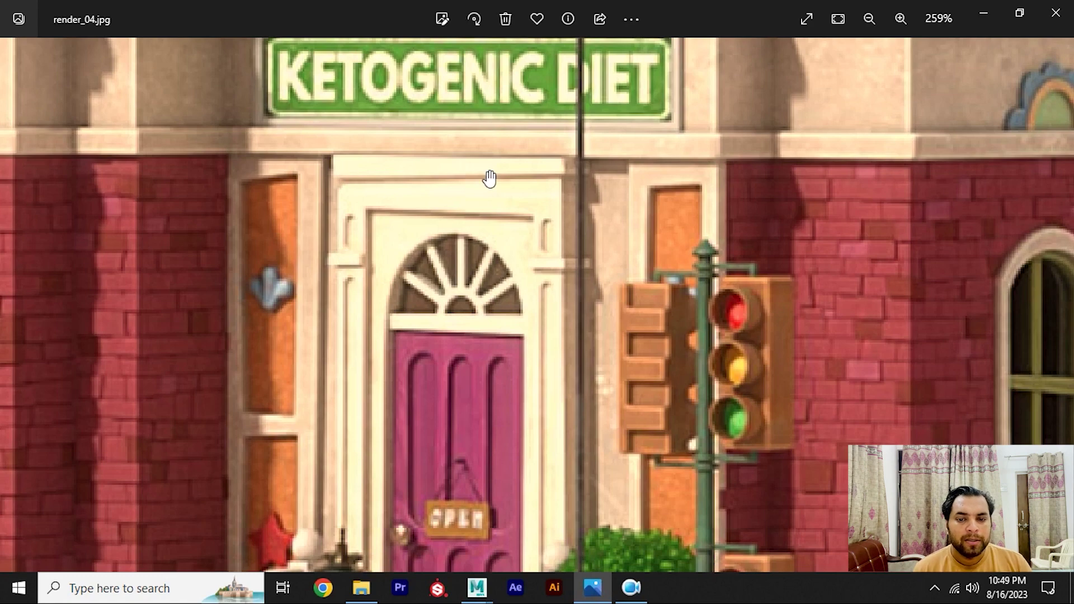
pyautogui.hotkey('alt', 'Tab')
pyautogui.keyDown('alt'); pyautogui.moveTo(386, 266); pyautogui.dragTo(223, 298); pyautogui.keyUp('alt')
pyautogui.press('w')
pyautogui.click(319, 328)
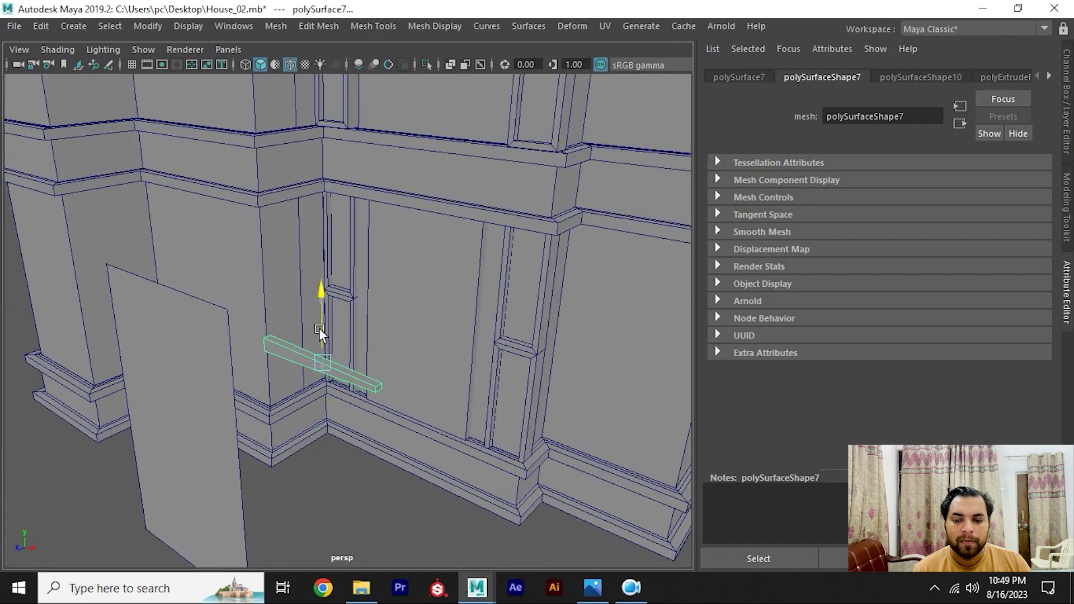
pyautogui.moveTo(319, 327); pyautogui.dragTo(324, 193)
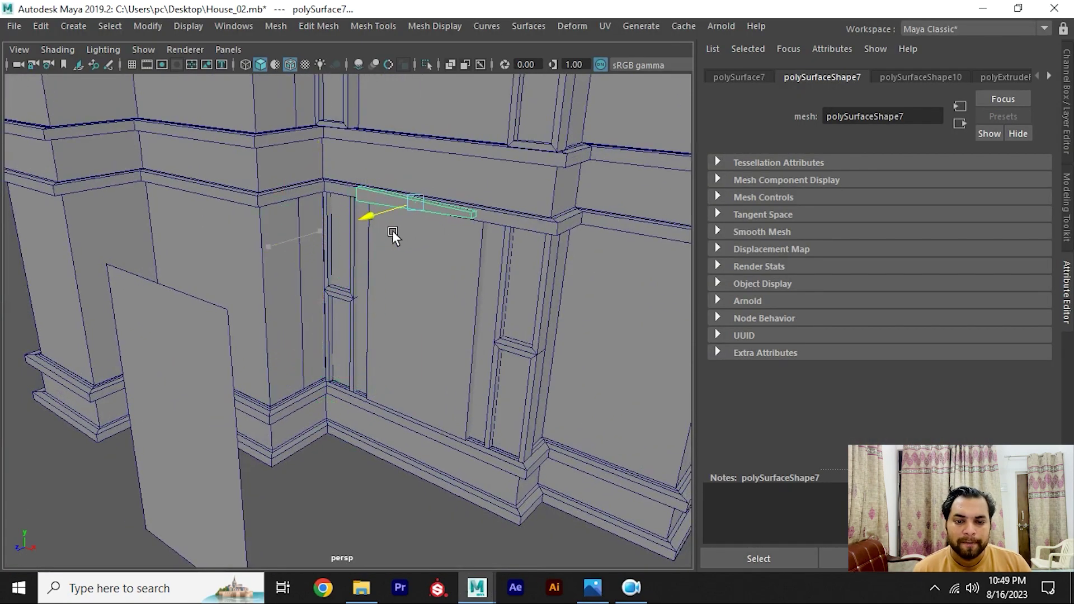
pyautogui.moveTo(391, 231)
pyautogui.mouseDown()
pyautogui.moveTo(404, 229)
pyautogui.moveTo(328, 301)
pyautogui.moveTo(390, 301)
pyautogui.moveTo(353, 293)
pyautogui.moveTo(365, 325)
pyautogui.moveTo(371, 318)
pyautogui.moveTo(363, 327)
pyautogui.mouseUp()
pyautogui.press('f')
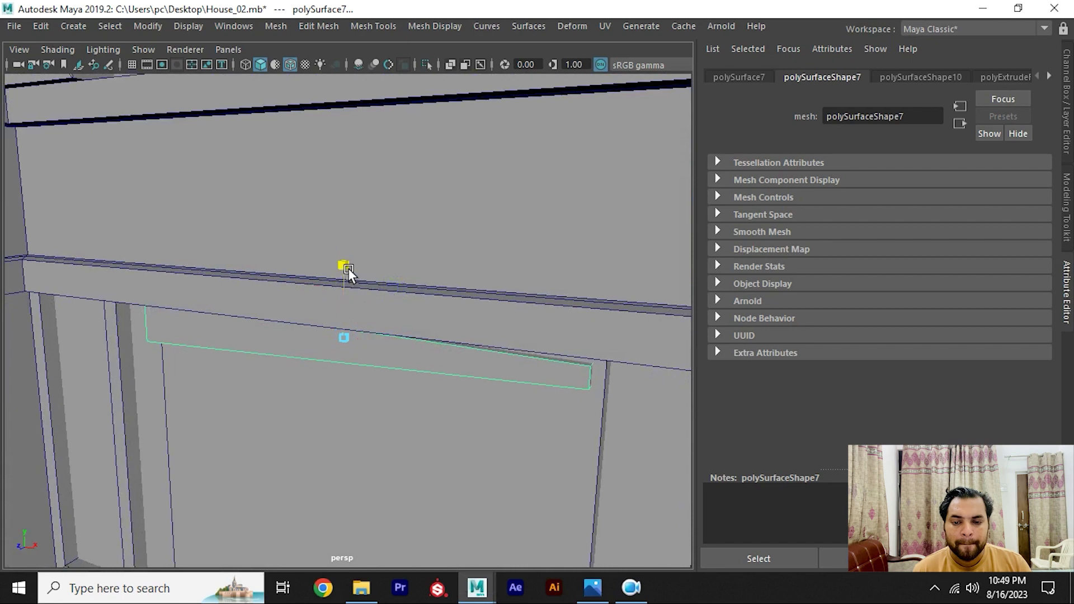
pyautogui.moveTo(348, 268)
pyautogui.mouseDown()
pyautogui.moveTo(353, 243)
pyautogui.moveTo(364, 320)
pyautogui.moveTo(318, 370)
pyautogui.moveTo(296, 354)
pyautogui.moveTo(284, 364)
pyautogui.mouseUp()
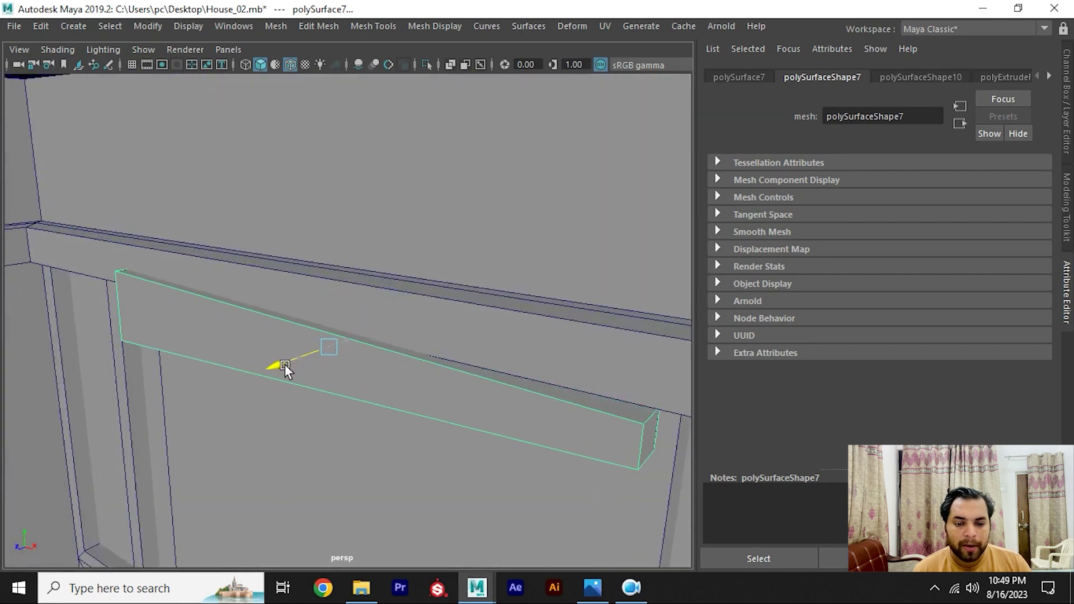
# Step: Compare with the reference render, then isolate the plank in the view
pyautogui.hotkey('alt', 'Tab')
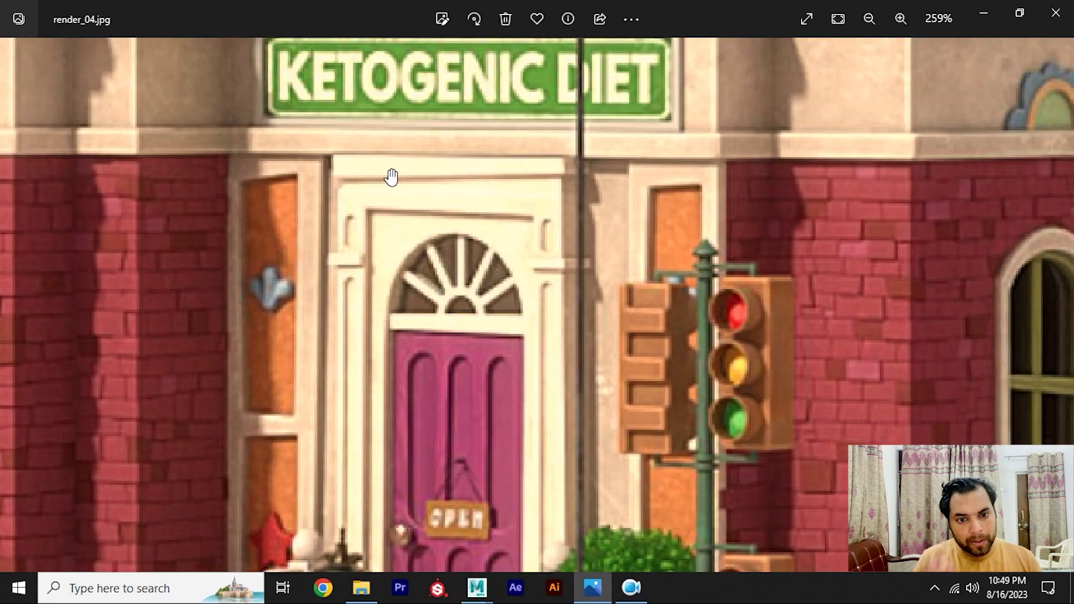
pyautogui.hotkey('alt', 'Tab')
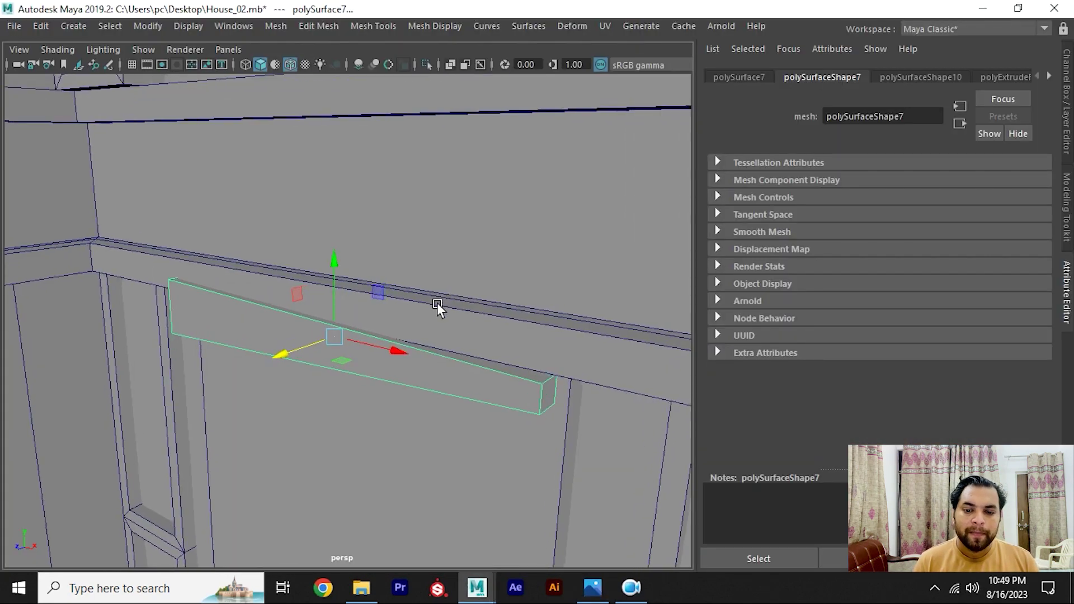
pyautogui.hotkey('ctrl', '1')
pyautogui.moveTo(417, 312)
pyautogui.keyDown('alt'); pyautogui.mouseDown()
pyautogui.moveTo(397, 316)
pyautogui.moveTo(522, 263)
pyautogui.mouseUp(); pyautogui.keyUp('alt')
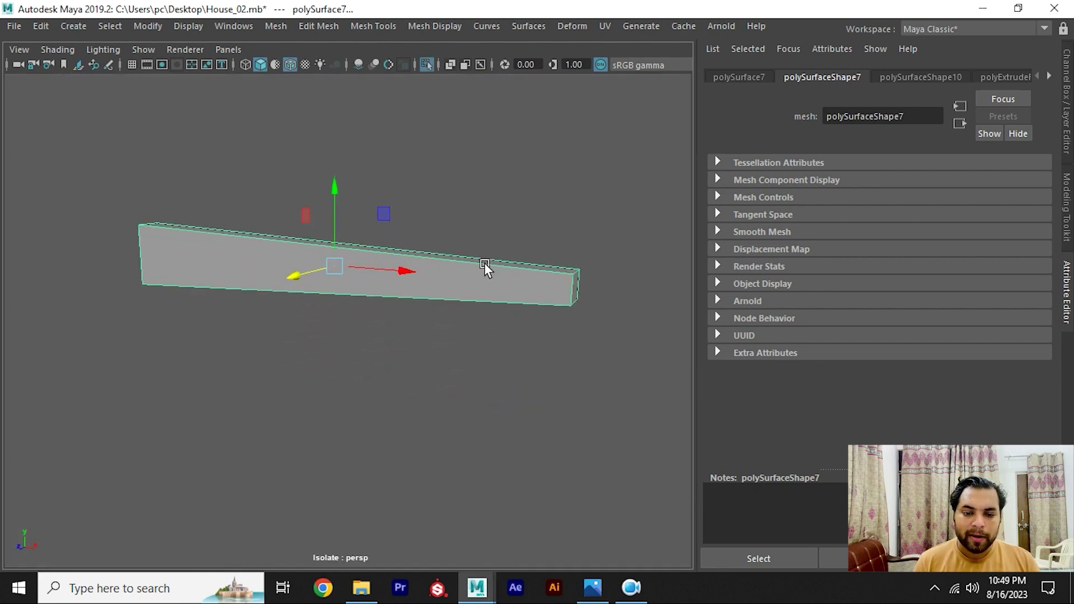
# Step: Try slanting the plank's end edge, then undo the change
pyautogui.press('F10')
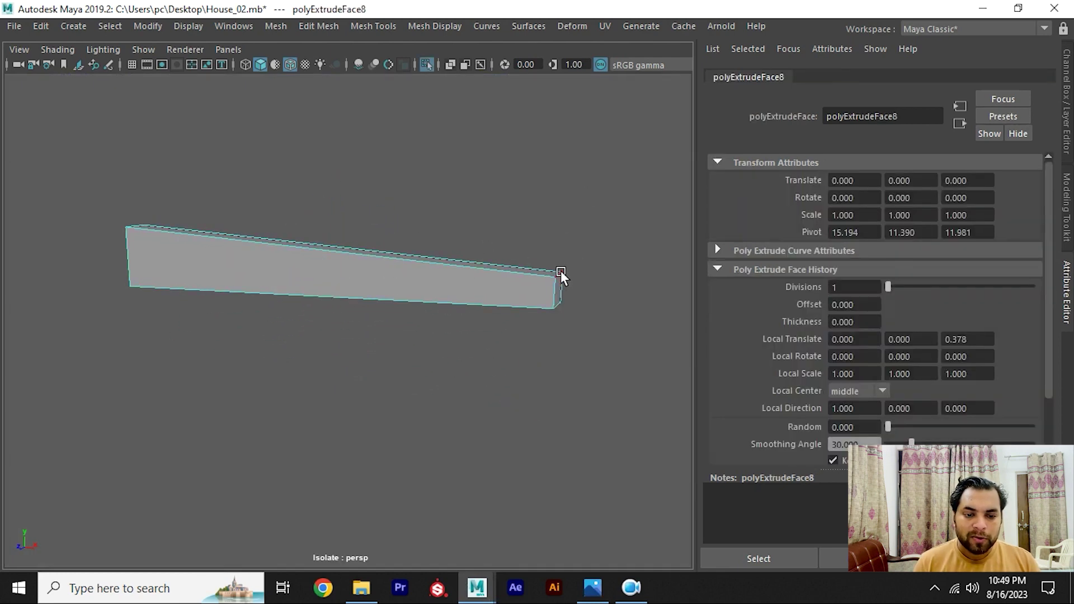
pyautogui.click(560, 271)
pyautogui.moveTo(564, 233); pyautogui.dragTo(529, 228)
pyautogui.hotkey('ctrl', 'z')
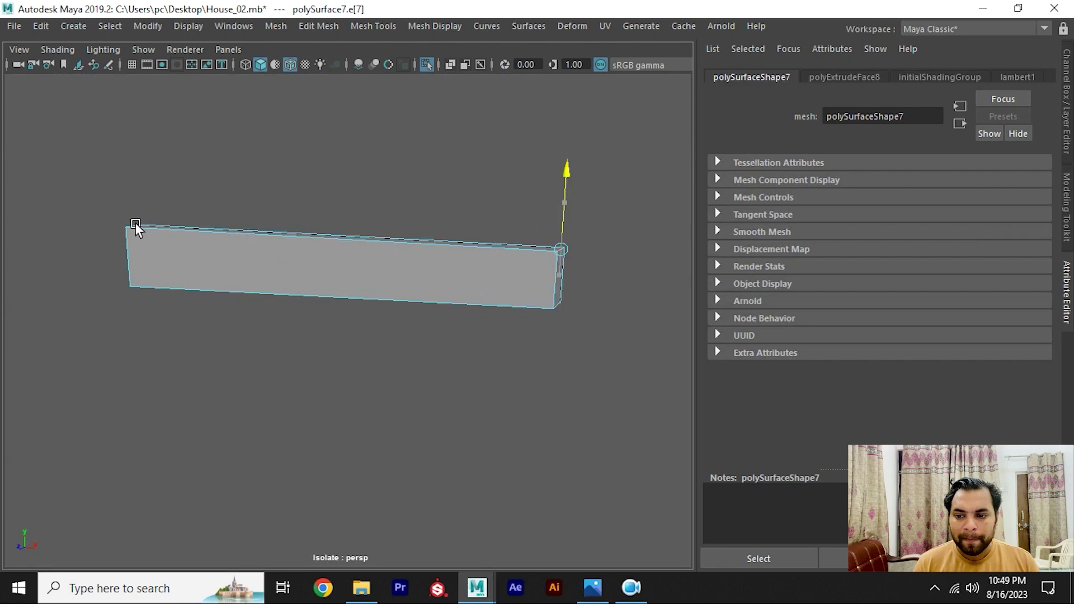
pyautogui.hotkey('ctrl', 'z')
pyautogui.hotkey('ctrl', 'z')
# Step: Raise the plank's end corner vertex to taper it, then lower the plank under the ledge
pyautogui.click(530, 302)
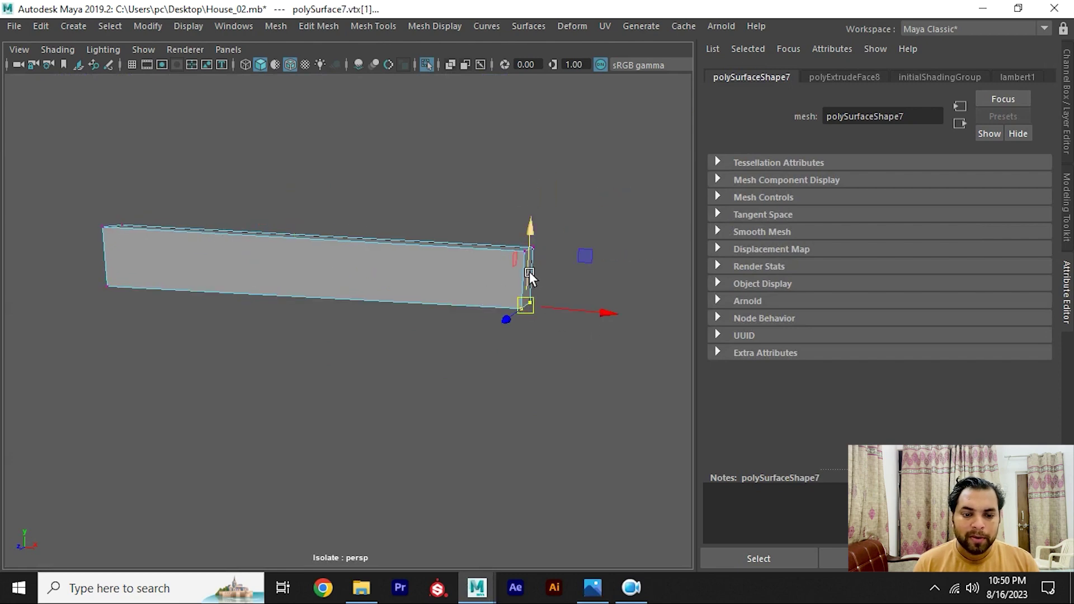
pyautogui.moveTo(529, 271); pyautogui.dragTo(503, 252)
pyautogui.rightClick(501, 251)
pyautogui.click(501, 250)
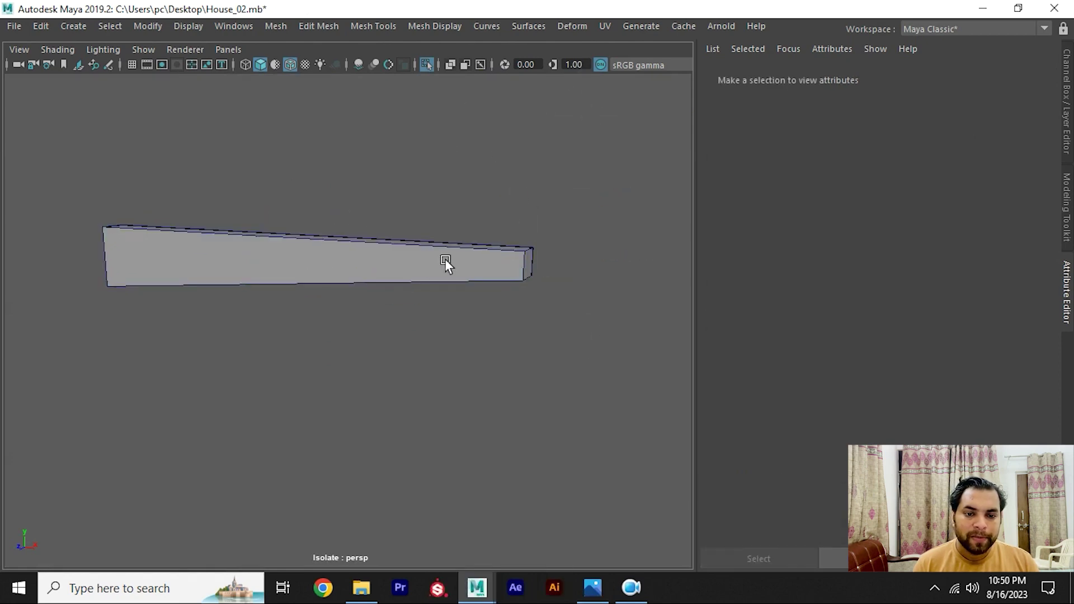
pyautogui.click(445, 258)
pyautogui.hotkey('ctrl', '1')
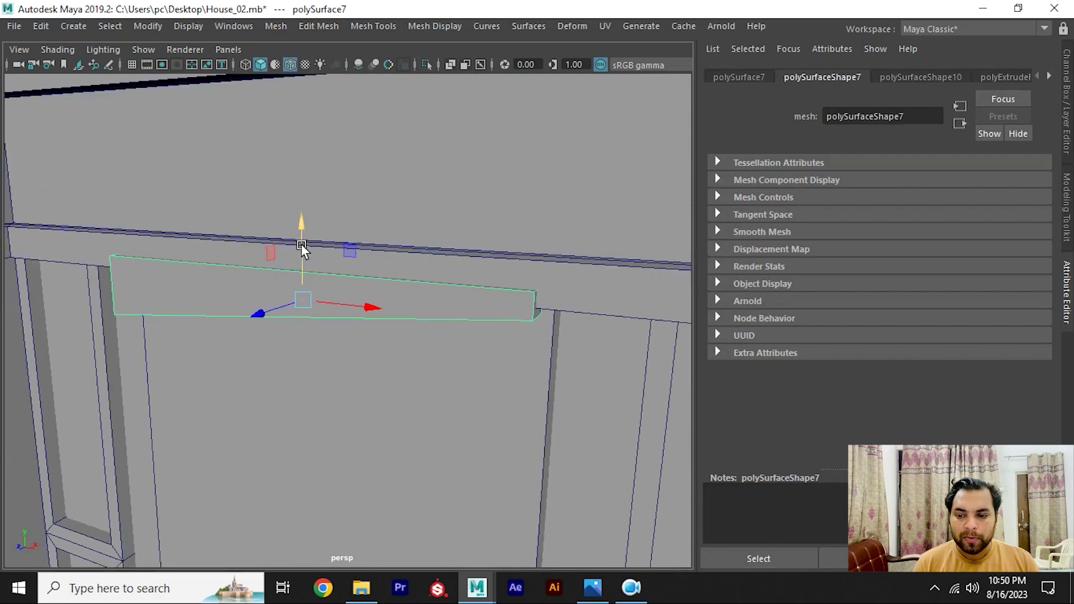
pyautogui.moveTo(301, 246); pyautogui.dragTo(309, 263)
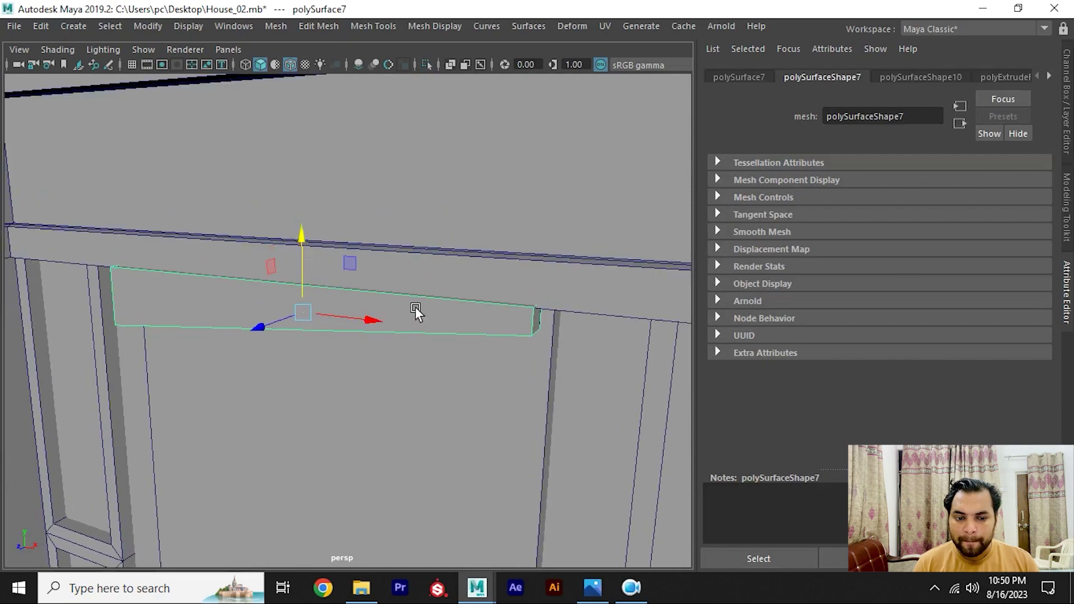
# Step: Inspect the plank at the ledge corner and reselect the small plank piece
pyautogui.moveTo(416, 311)
pyautogui.keyDown('alt'); pyautogui.mouseDown()
pyautogui.moveTo(393, 256)
pyautogui.moveTo(556, 295)
pyautogui.moveTo(346, 345)
pyautogui.moveTo(336, 369)
pyautogui.moveTo(351, 312)
pyautogui.moveTo(290, 294)
pyautogui.moveTo(387, 330)
pyautogui.moveTo(247, 302)
pyautogui.moveTo(383, 233)
pyautogui.moveTo(287, 238)
pyautogui.moveTo(352, 420)
pyautogui.moveTo(316, 355)
pyautogui.moveTo(313, 319)
pyautogui.moveTo(286, 309)
pyautogui.moveTo(296, 318)
pyautogui.mouseUp(); pyautogui.keyUp('alt')
pyautogui.press('r')
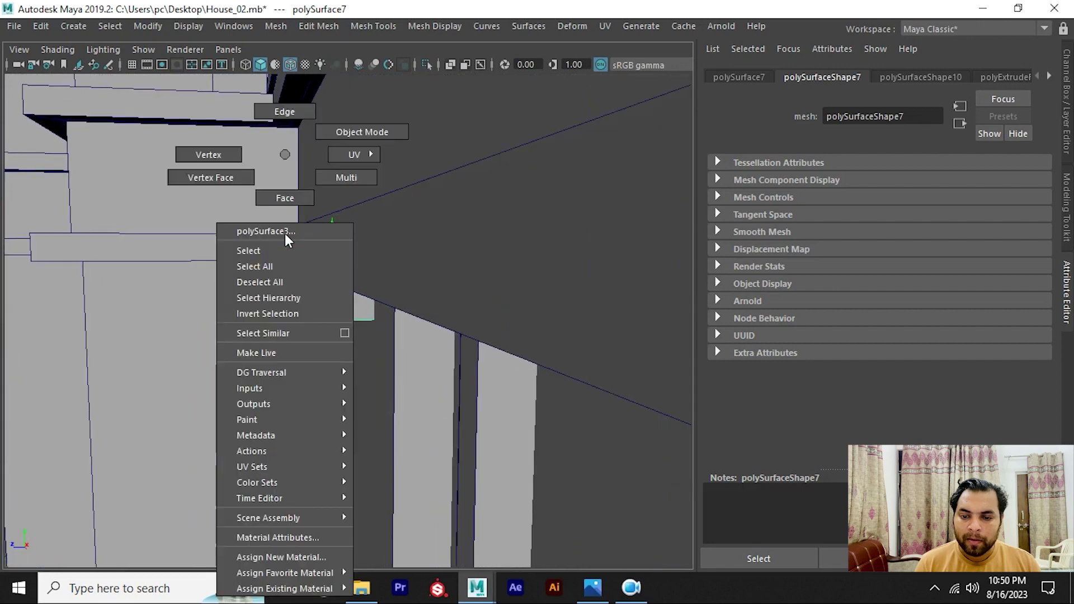
pyautogui.moveTo(285, 173); pyautogui.dragTo(283, 197, button='right')
pyautogui.click(291, 263)
pyautogui.moveTo(330, 246); pyautogui.dragTo(406, 132, button='right')
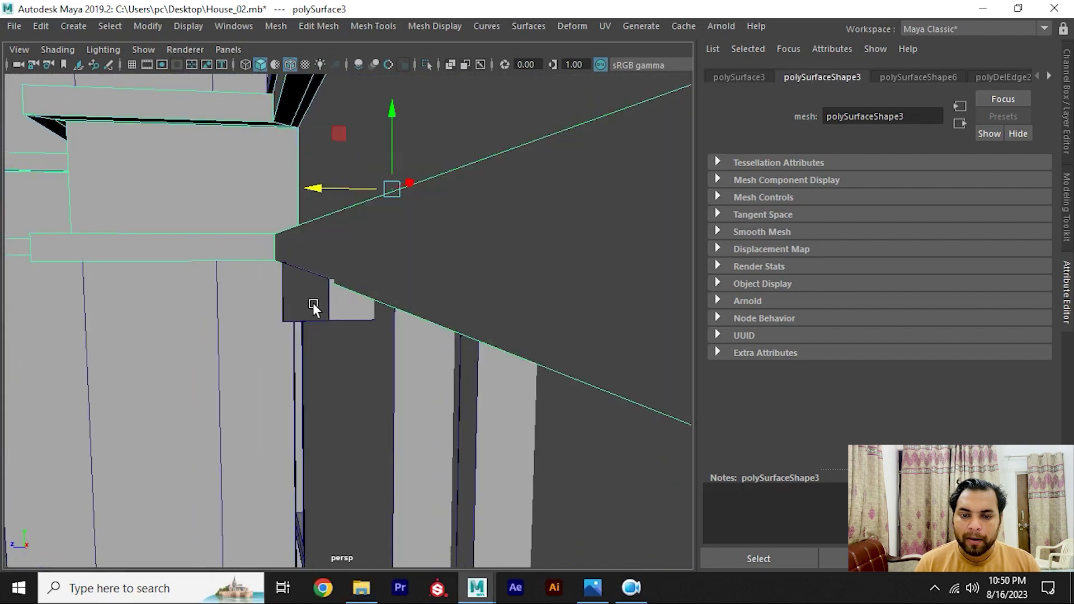
pyautogui.click(302, 297)
pyautogui.rightClick(296, 229)
pyautogui.hotkey('ctrl', 'z')
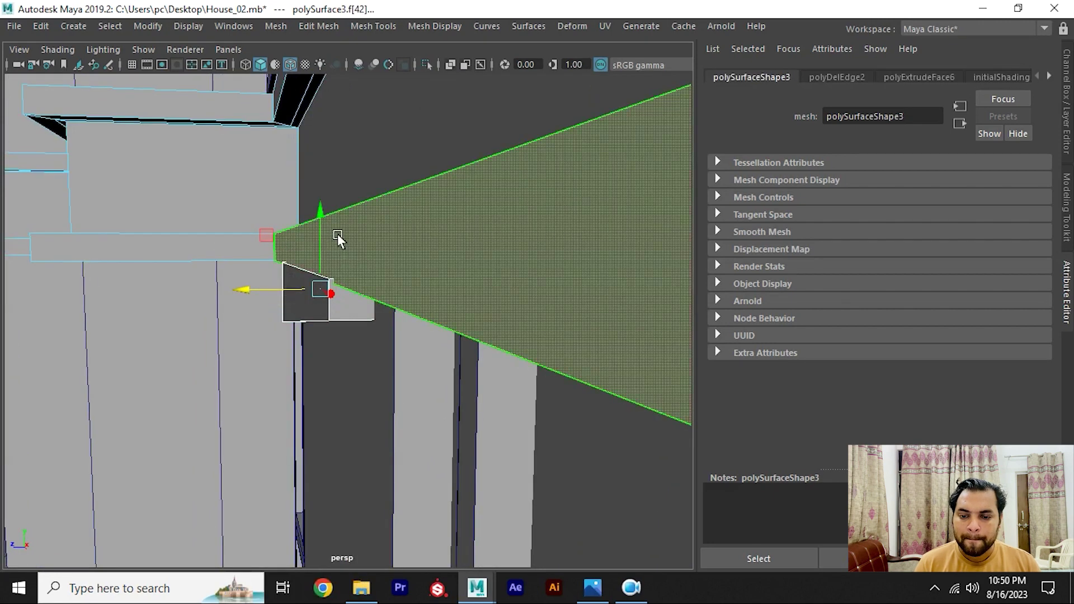
pyautogui.moveTo(338, 238); pyautogui.dragTo(406, 132, button='right')
pyautogui.click(313, 296)
pyautogui.rightClick(308, 291)
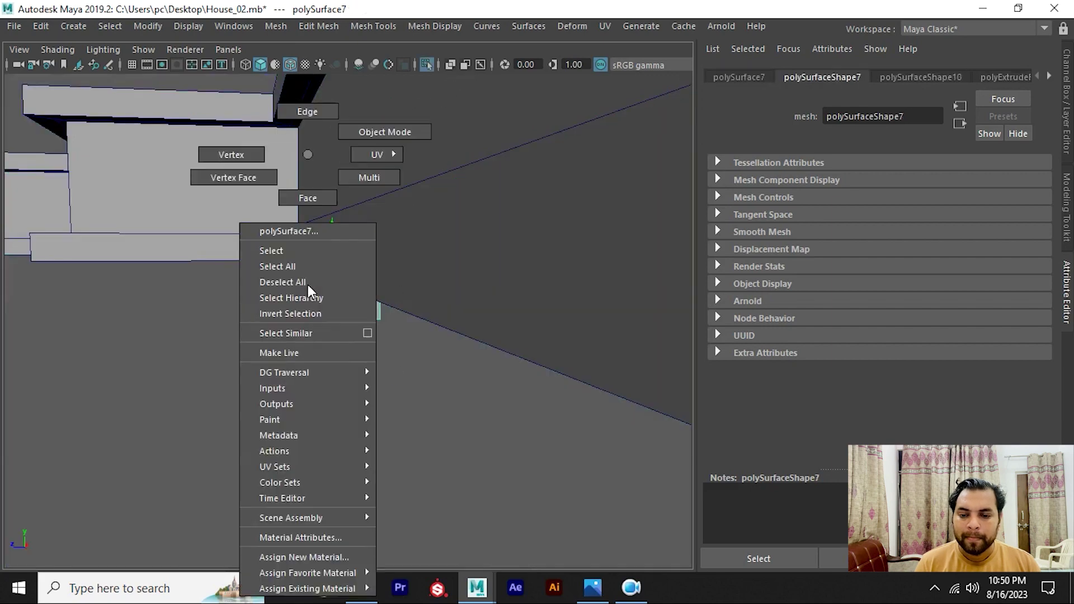
pyautogui.press('Escape')
# Step: Check the plank's front face beneath the ledge, then view the reference render
pyautogui.keyDown('alt'); pyautogui.moveTo(287, 299); pyautogui.dragTo(336, 355); pyautogui.keyUp('alt')
pyautogui.rightClick(292, 153)
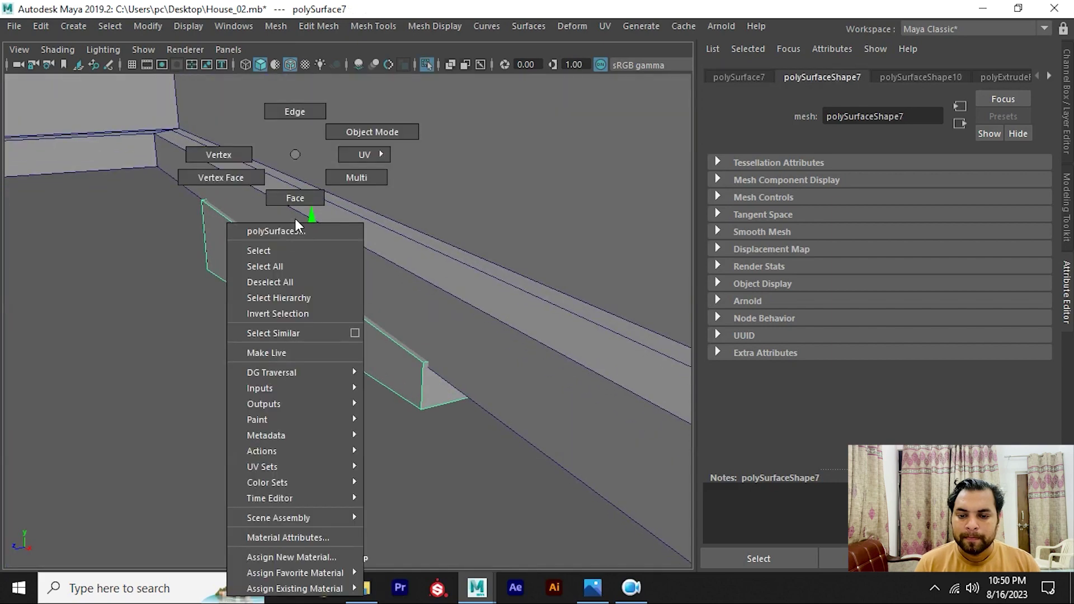
pyautogui.keyDown('alt'); pyautogui.moveTo(333, 156); pyautogui.dragTo(268, 256); pyautogui.keyUp('alt')
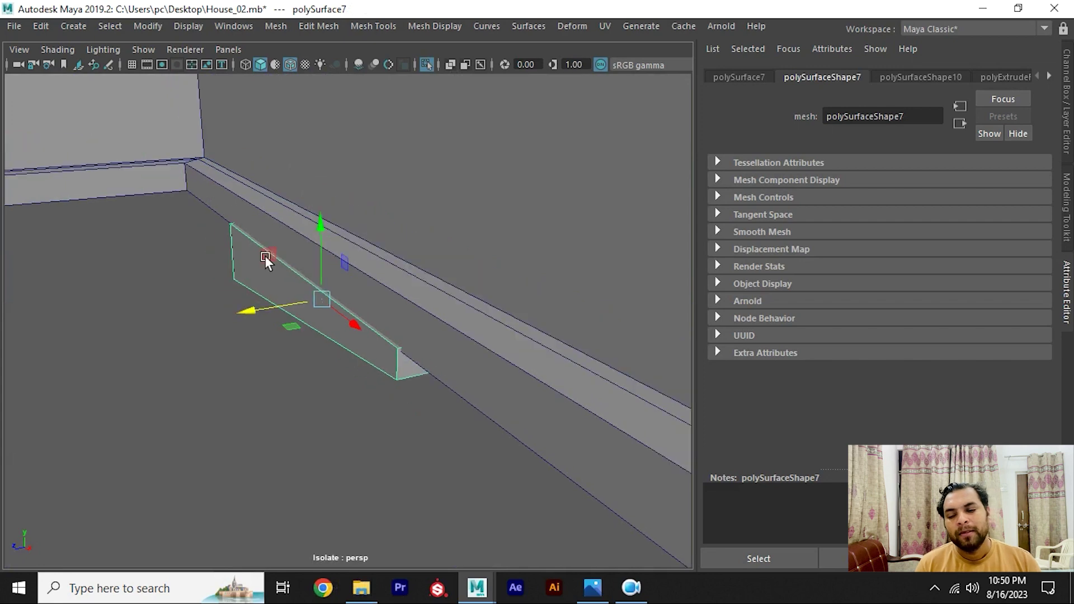
pyautogui.hotkey('ctrl', '1')
pyautogui.hotkey('ctrl', '1')
pyautogui.moveTo(276, 154); pyautogui.dragTo(275, 197, button='right')
pyautogui.click(244, 273)
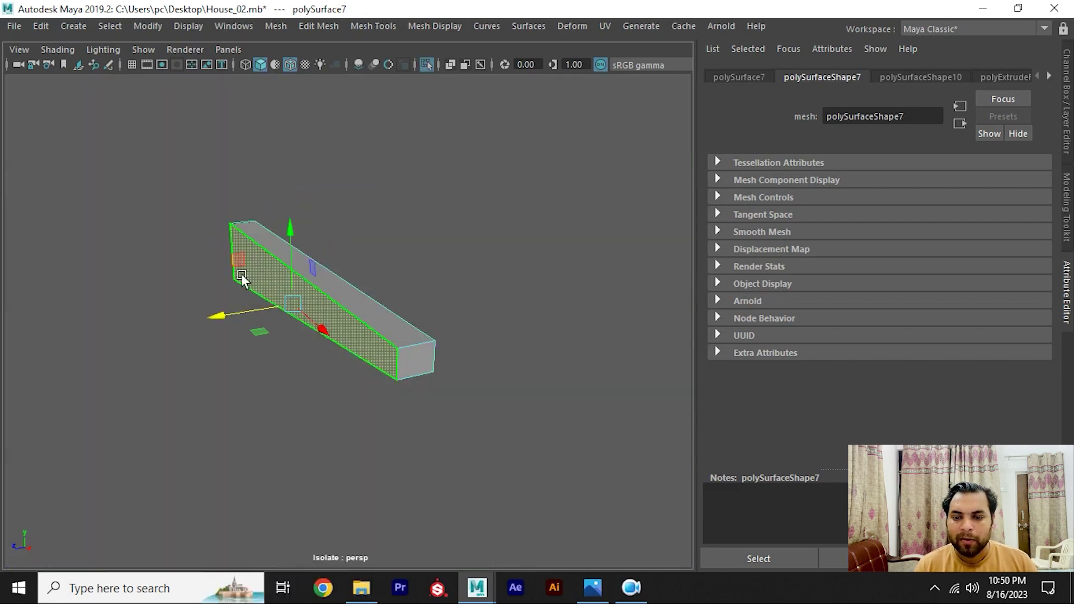
pyautogui.keyDown('alt'); pyautogui.moveTo(256, 307); pyautogui.dragTo(240, 307); pyautogui.keyUp('alt')
pyautogui.hotkey('ctrl', '1')
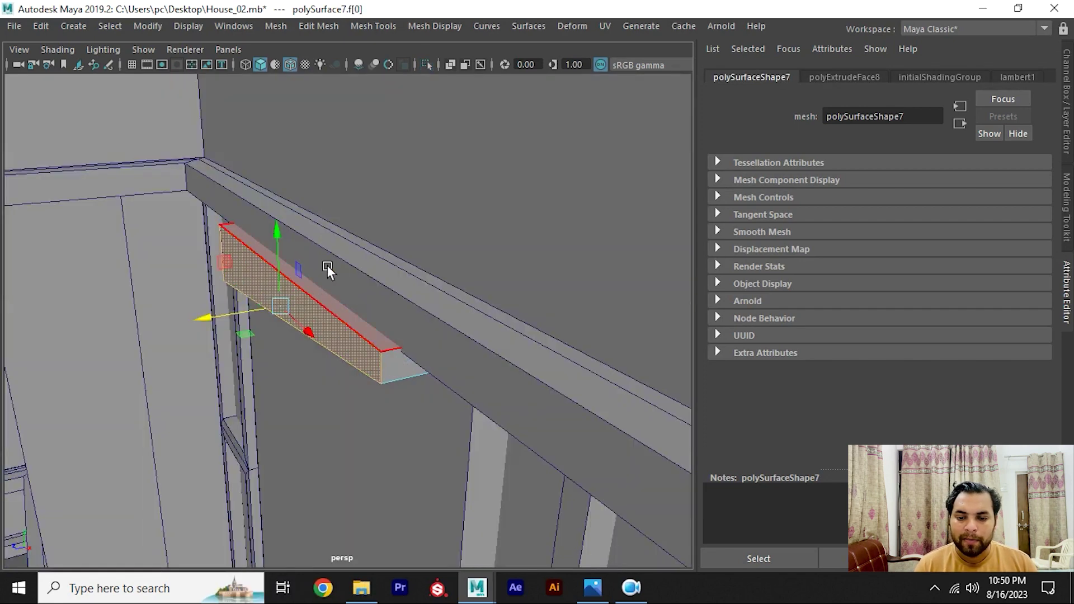
pyautogui.keyDown('alt'); pyautogui.moveTo(327, 265); pyautogui.dragTo(357, 309); pyautogui.keyUp('alt')
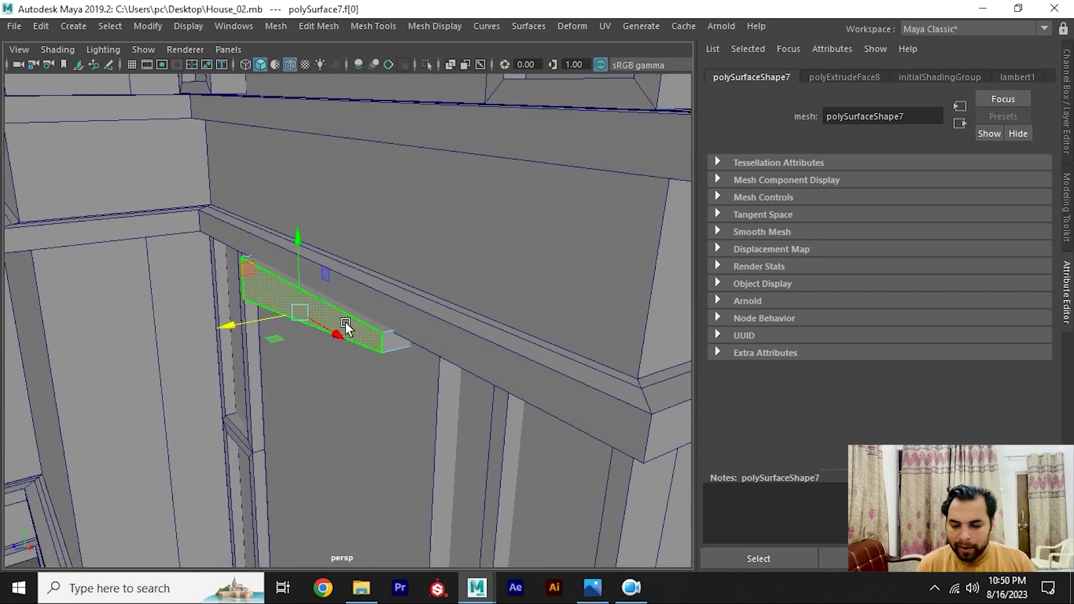
pyautogui.hotkey('alt', 'Tab')
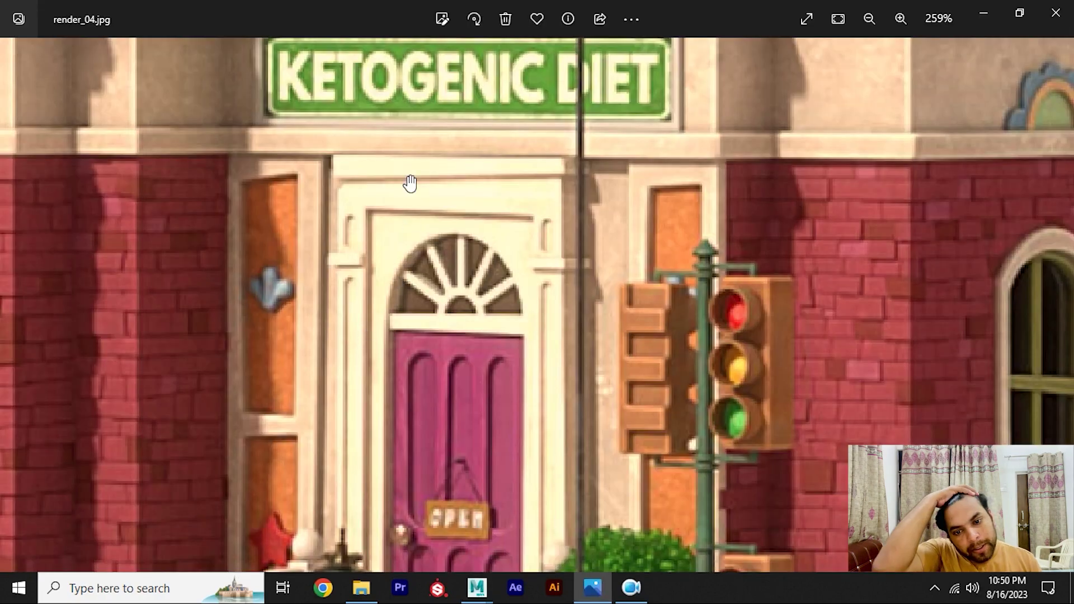
# Step: Zoom and pan render_04.jpg up to the door's fan-window arch
pyautogui.scroll(-2, 479, 284)
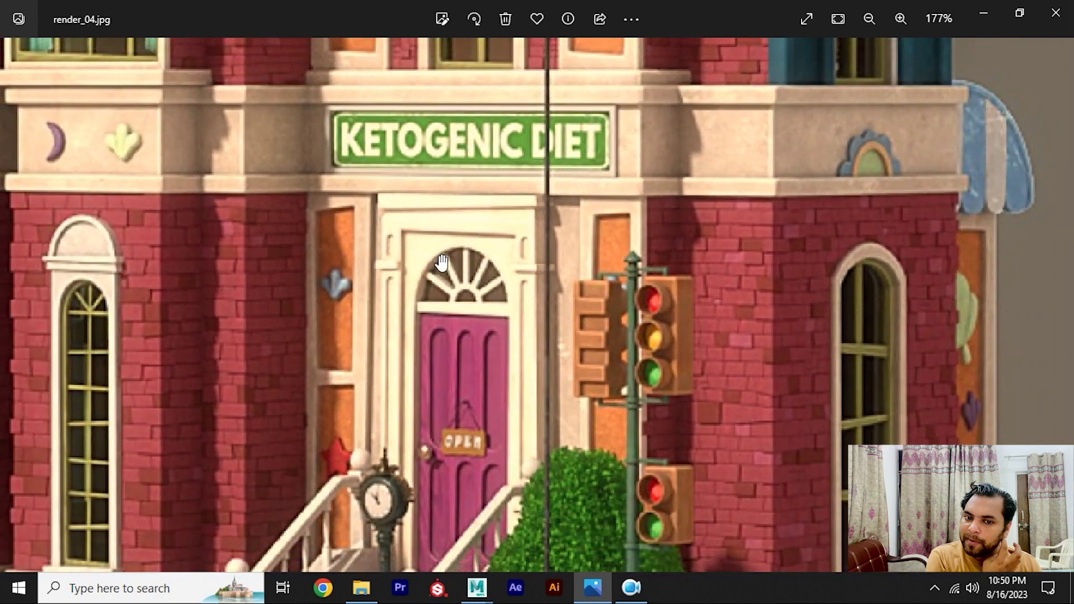
pyautogui.scroll(-1, 469, 274)
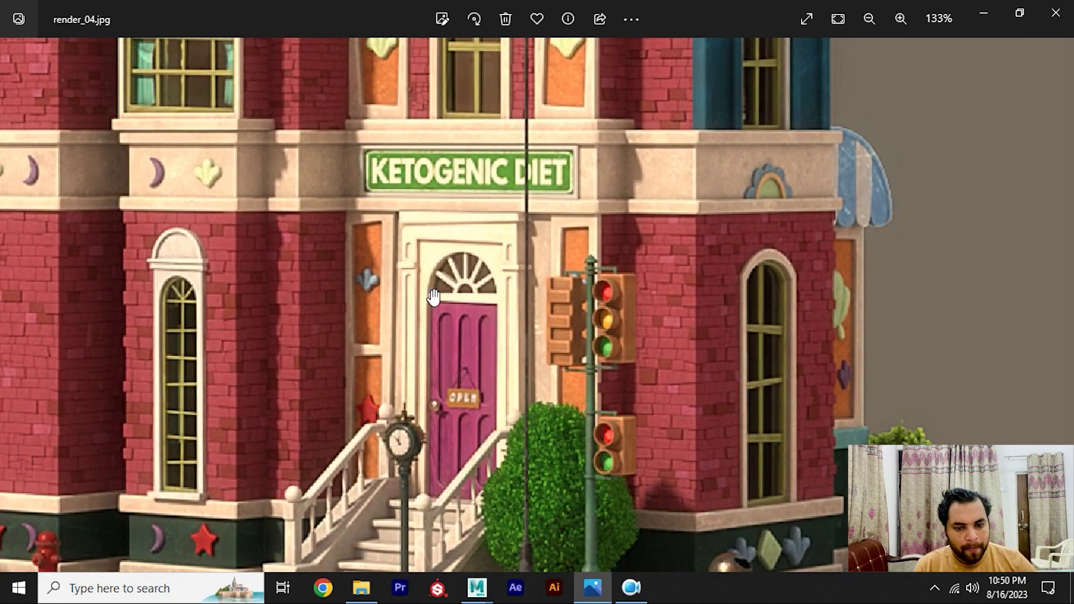
pyautogui.scroll(1, 468, 263)
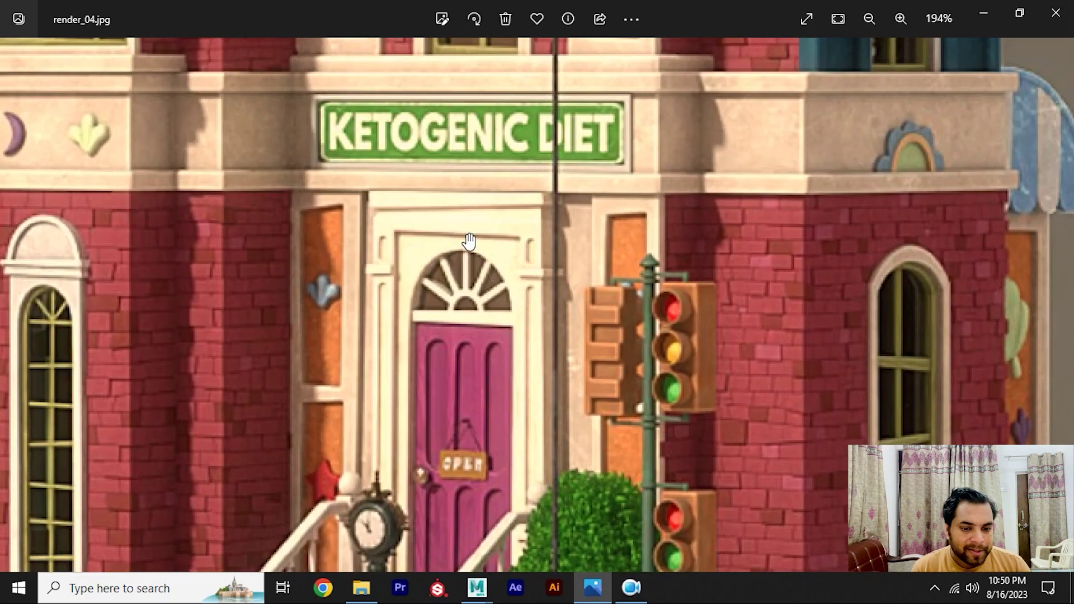
pyautogui.moveTo(479, 288); pyautogui.dragTo(515, 261)
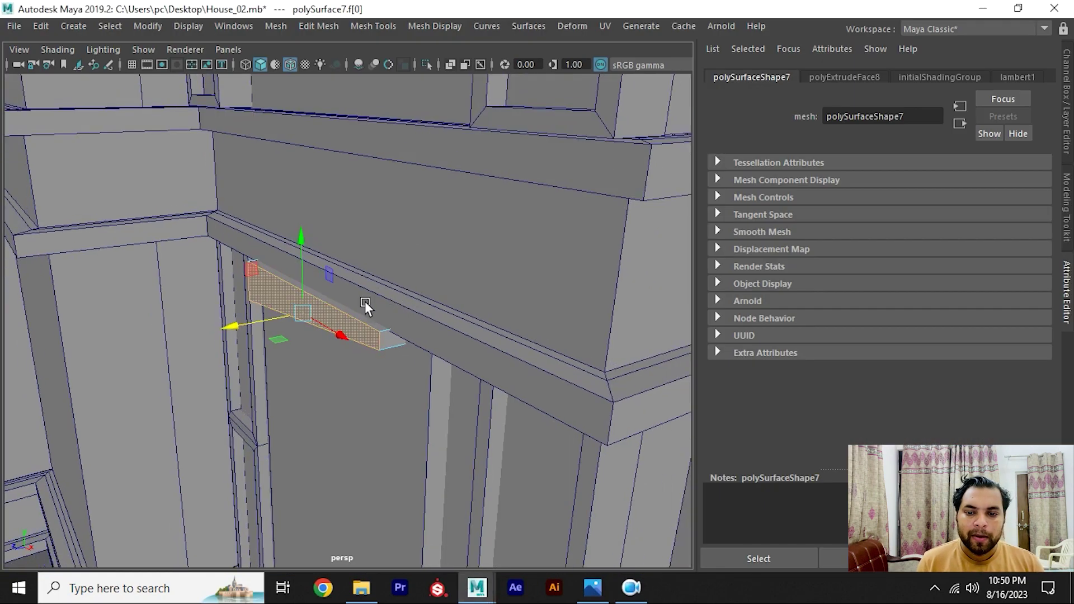
# Step: Clear the selection, create a polygon pipe (pPipe1), and frame it in the view
pyautogui.keyDown('alt'); pyautogui.moveTo(431, 161); pyautogui.dragTo(312, 223, button='right'); pyautogui.keyUp('alt')
pyautogui.moveTo(311, 223)
pyautogui.keyDown('alt'); pyautogui.mouseDown()
pyautogui.moveTo(343, 336)
pyautogui.moveTo(431, 354)
pyautogui.mouseUp(); pyautogui.keyUp('alt')
pyautogui.click(331, 395)
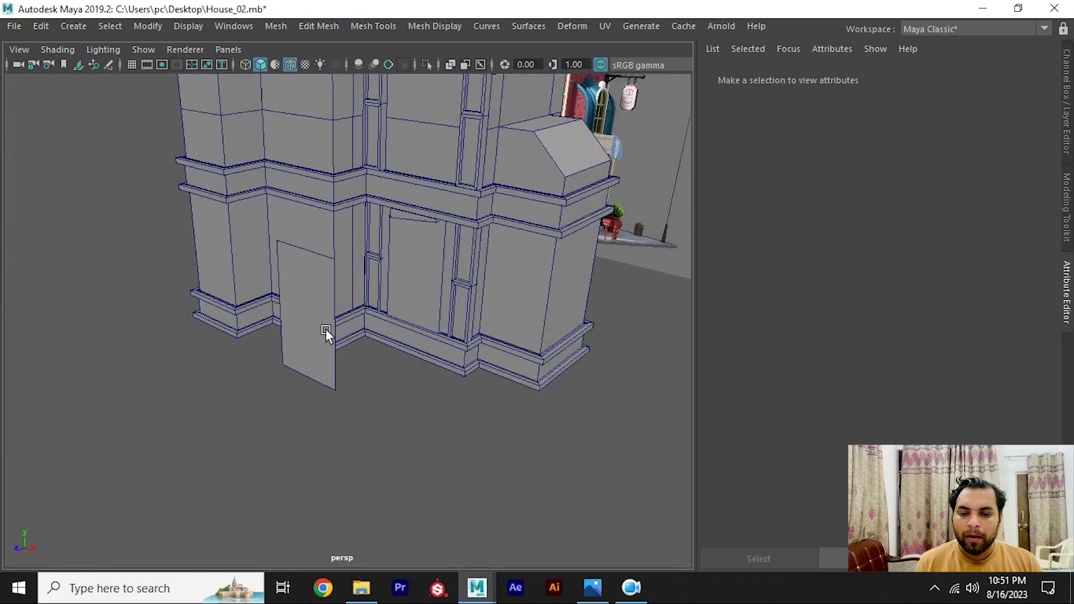
pyautogui.scroll(3, 326, 329)
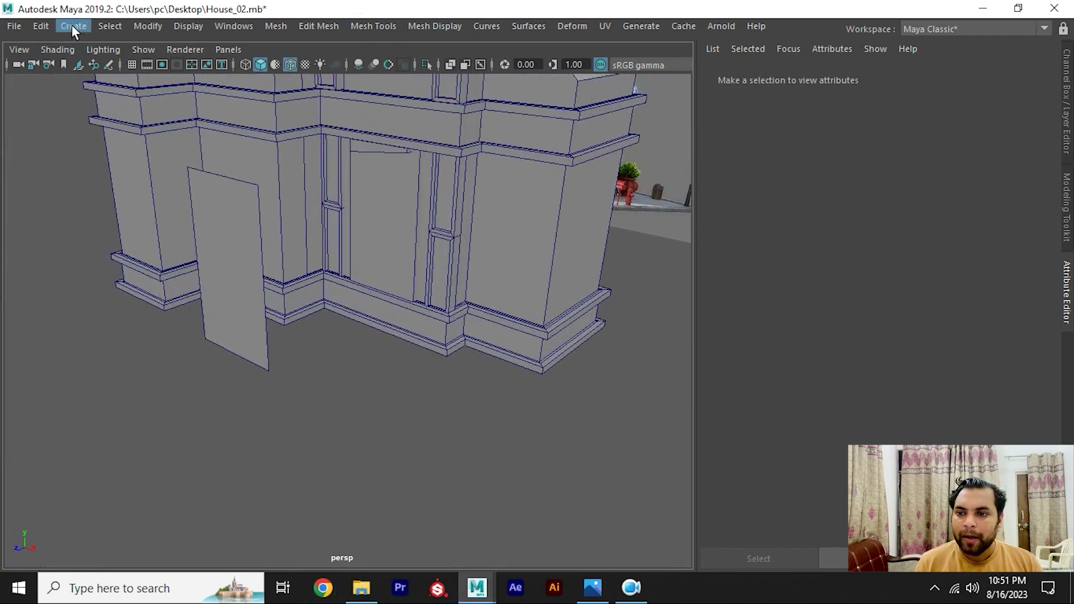
pyautogui.click(72, 26)
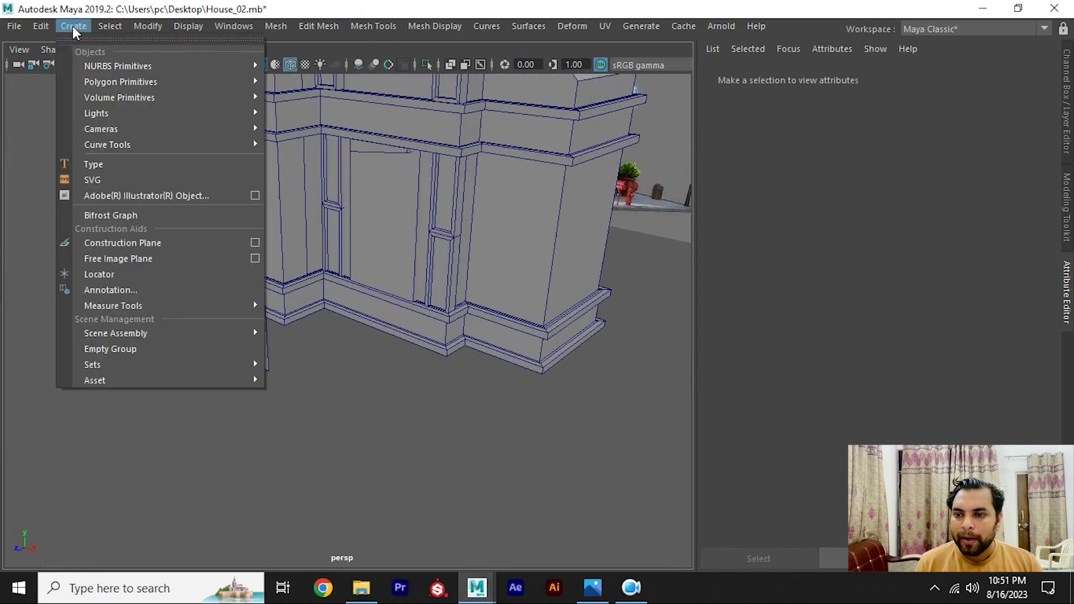
pyautogui.moveTo(120, 81)
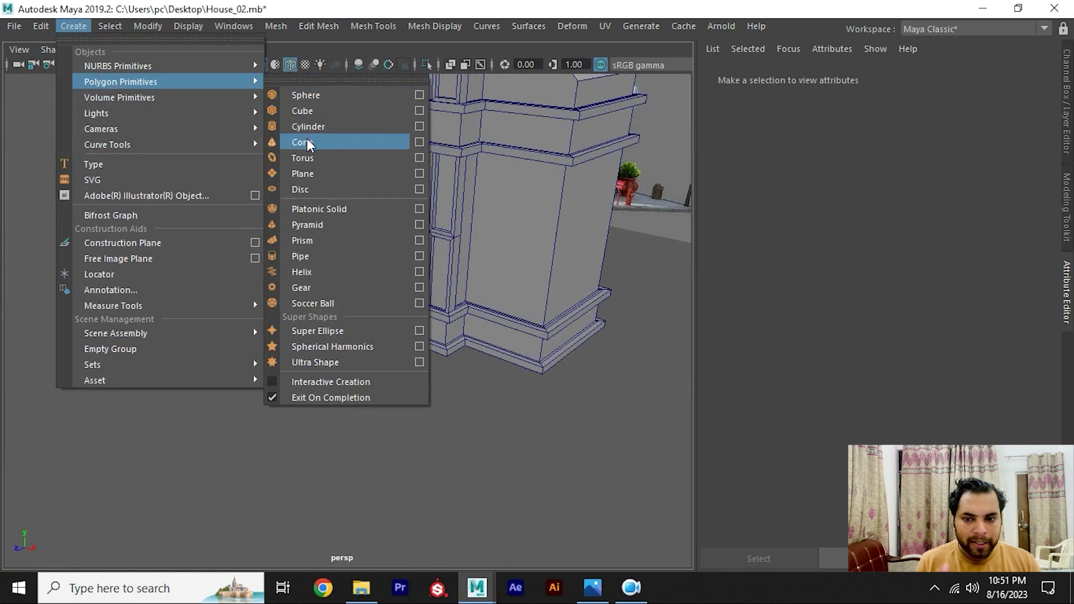
pyautogui.click(333, 255)
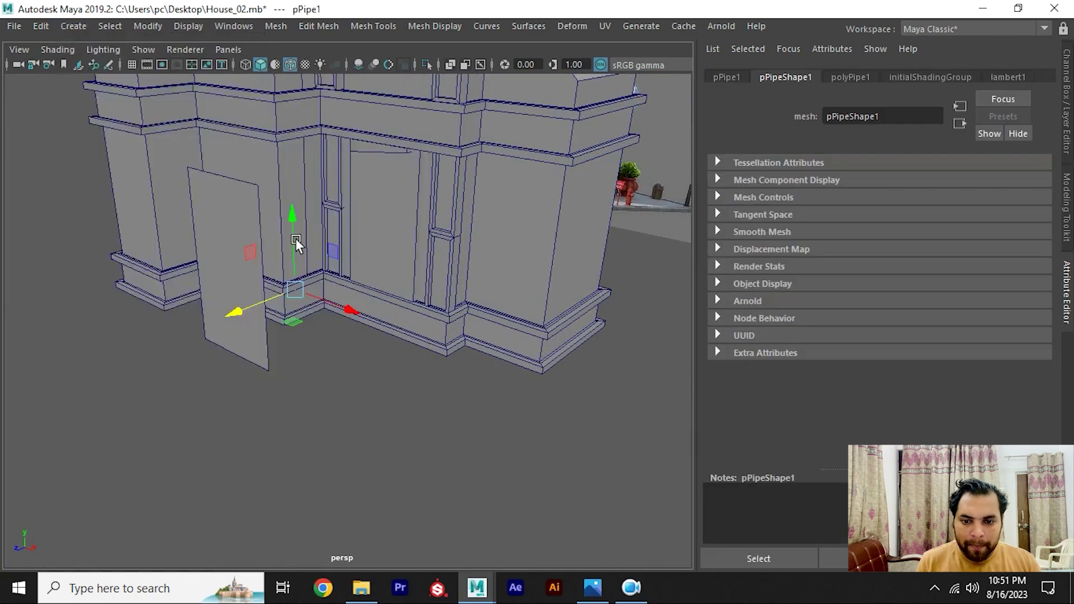
pyautogui.keyDown('alt'); pyautogui.moveTo(296, 238); pyautogui.dragTo(336, 322); pyautogui.keyUp('alt')
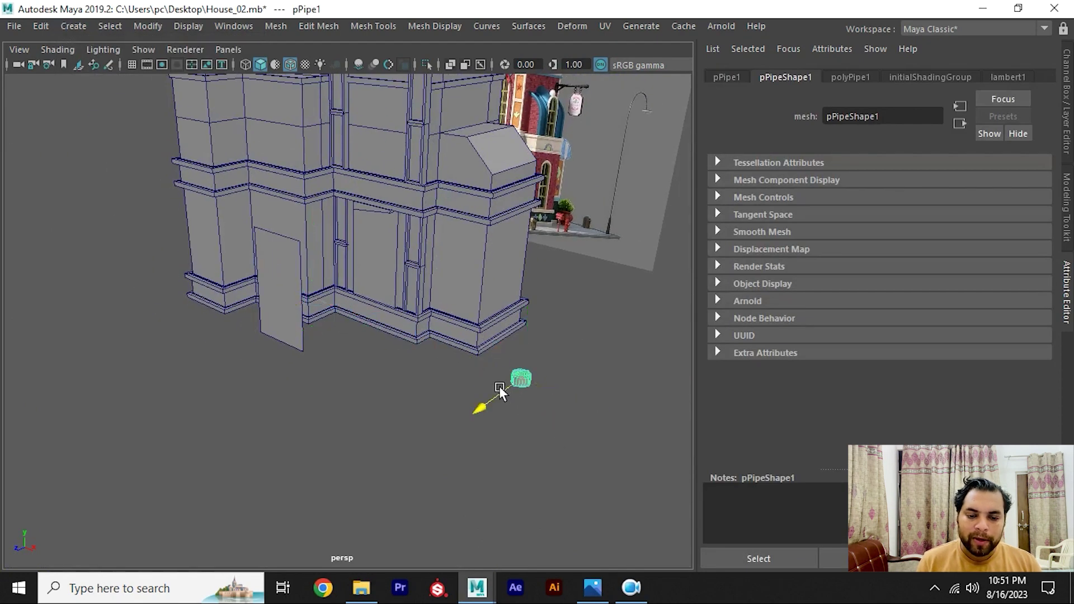
pyautogui.press('f')
pyautogui.keyDown('alt'); pyautogui.moveTo(458, 394); pyautogui.dragTo(423, 351); pyautogui.keyUp('alt')
# Step: Set pPipe1's thickness to 0.25 and its Subdivisions Axis to 10
pyautogui.click(864, 77)
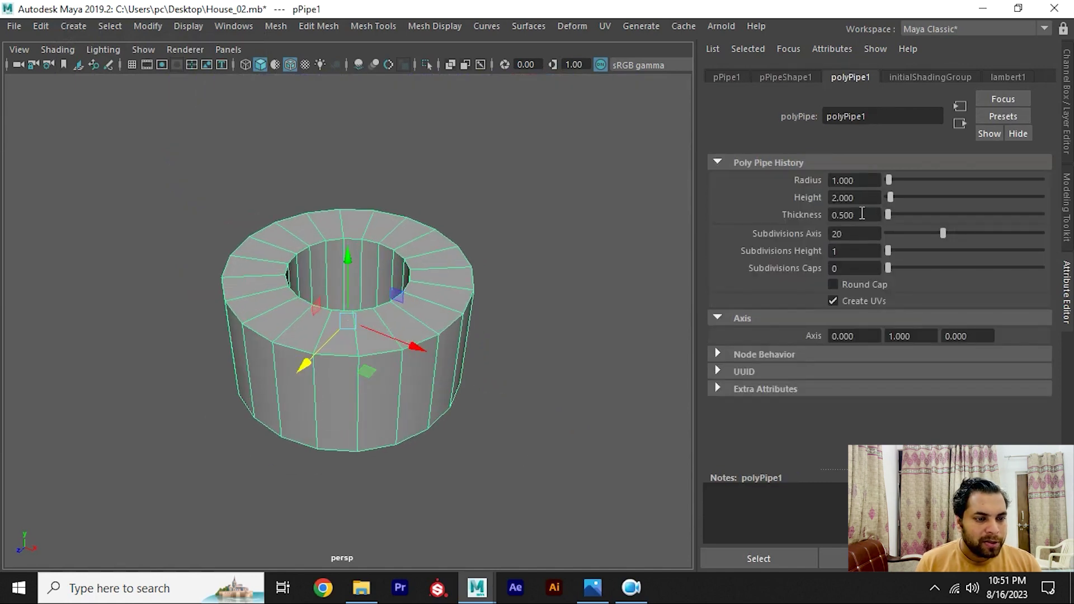
pyautogui.write('0.25')
pyautogui.press('Return')
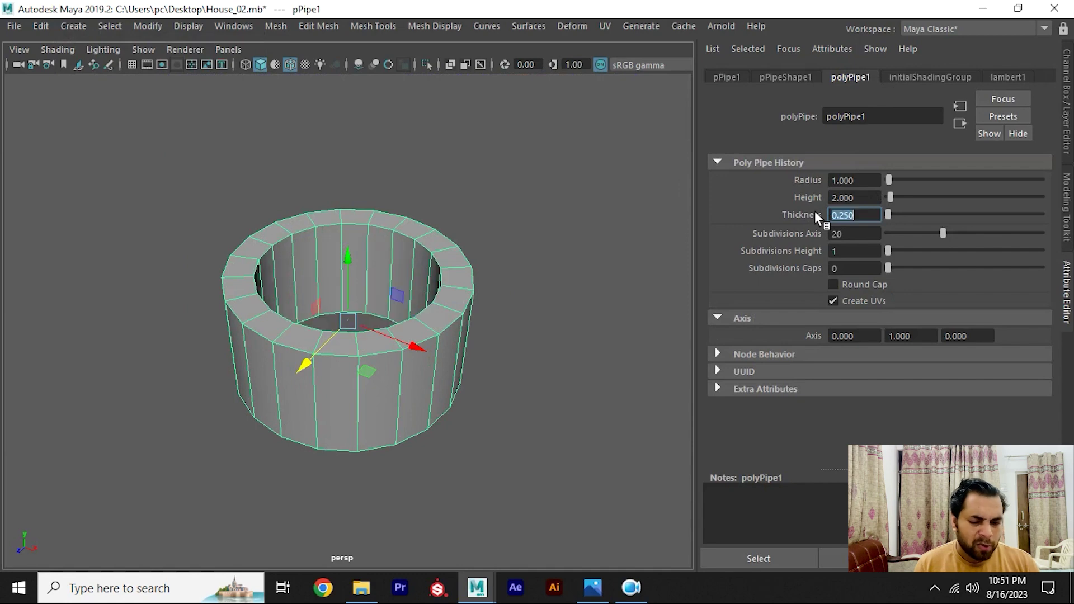
pyautogui.scroll(3, 447, 193)
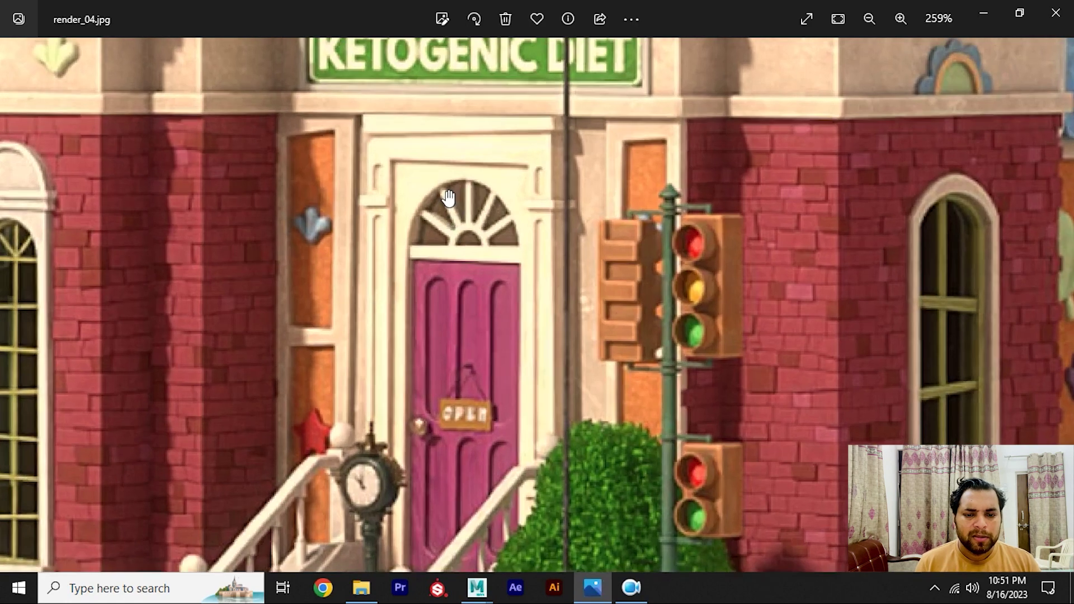
pyautogui.hotkey('alt', 'Tab')
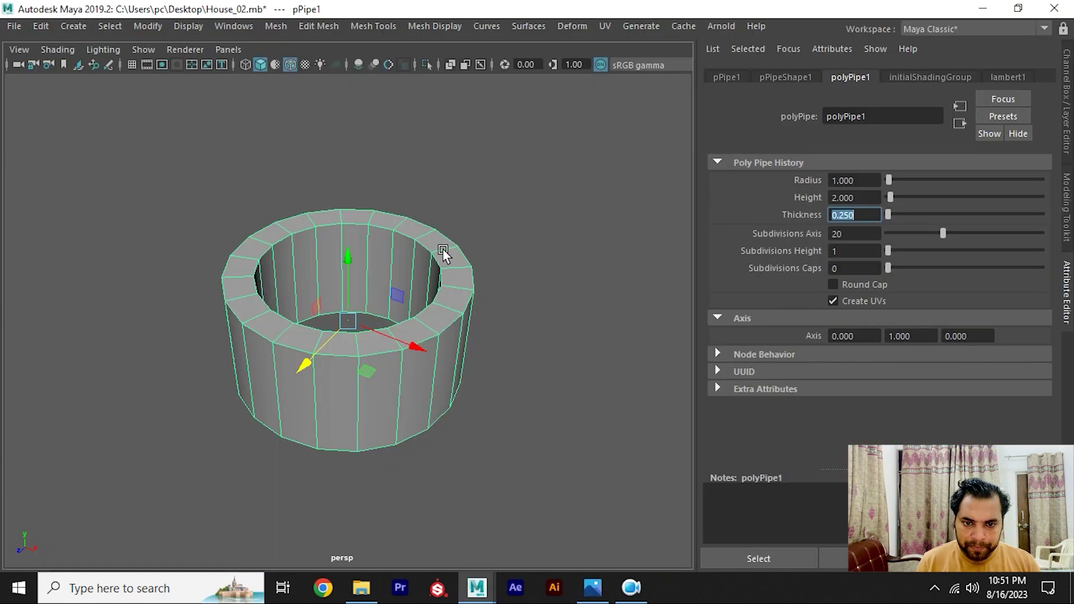
pyautogui.moveTo(442, 248)
pyautogui.keyDown('alt'); pyautogui.mouseDown()
pyautogui.moveTo(452, 265)
pyautogui.moveTo(401, 237)
pyautogui.mouseUp(); pyautogui.keyUp('alt')
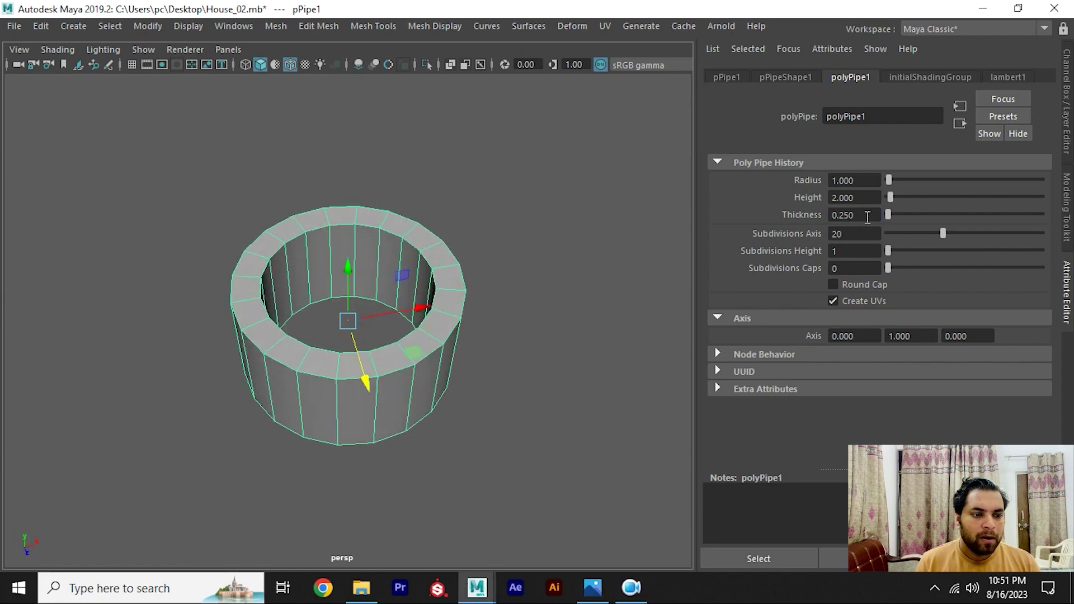
pyautogui.write('10')
pyautogui.press('Return')
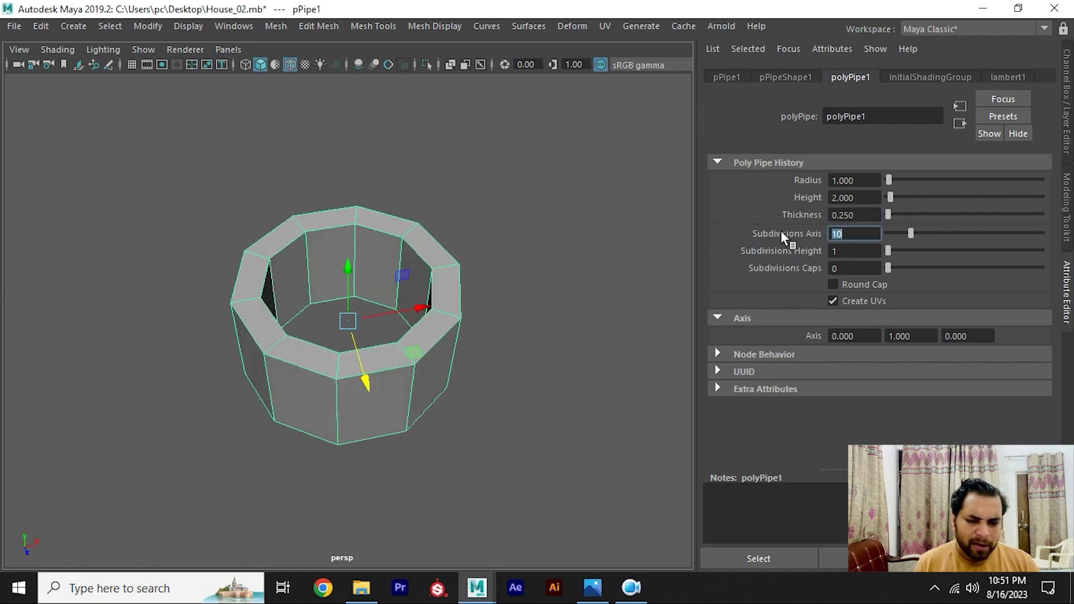
pyautogui.moveTo(326, 153); pyautogui.dragTo(326, 163, button='right')
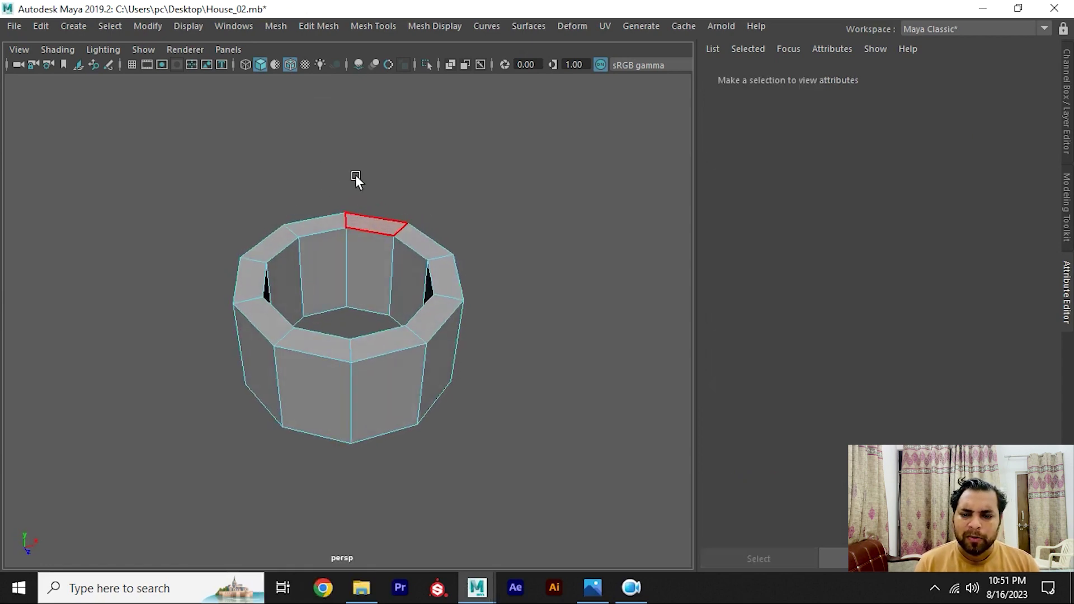
# Step: Delete the pipe's left-half faces and bridge the edges at both open ends
pyautogui.moveTo(173, 200); pyautogui.dragTo(327, 429)
pyautogui.press('Delete')
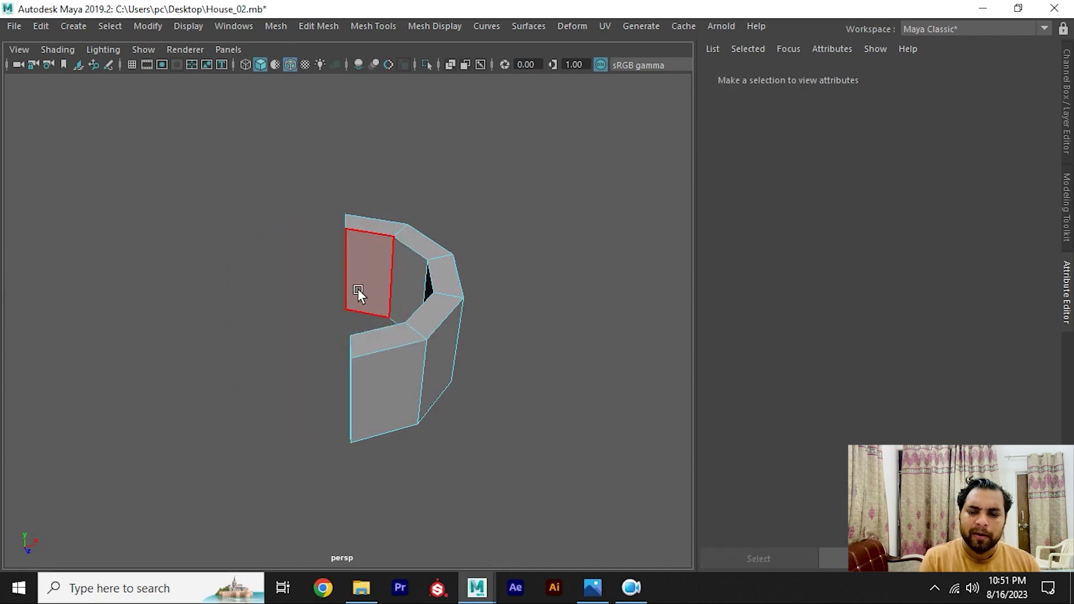
pyautogui.moveTo(357, 288)
pyautogui.keyDown('alt'); pyautogui.mouseDown()
pyautogui.moveTo(429, 297)
pyautogui.moveTo(473, 340)
pyautogui.mouseUp(); pyautogui.keyUp('alt')
pyautogui.click(478, 353)
pyautogui.keyDown('shift'); pyautogui.click(435, 348); pyautogui.keyUp('shift')
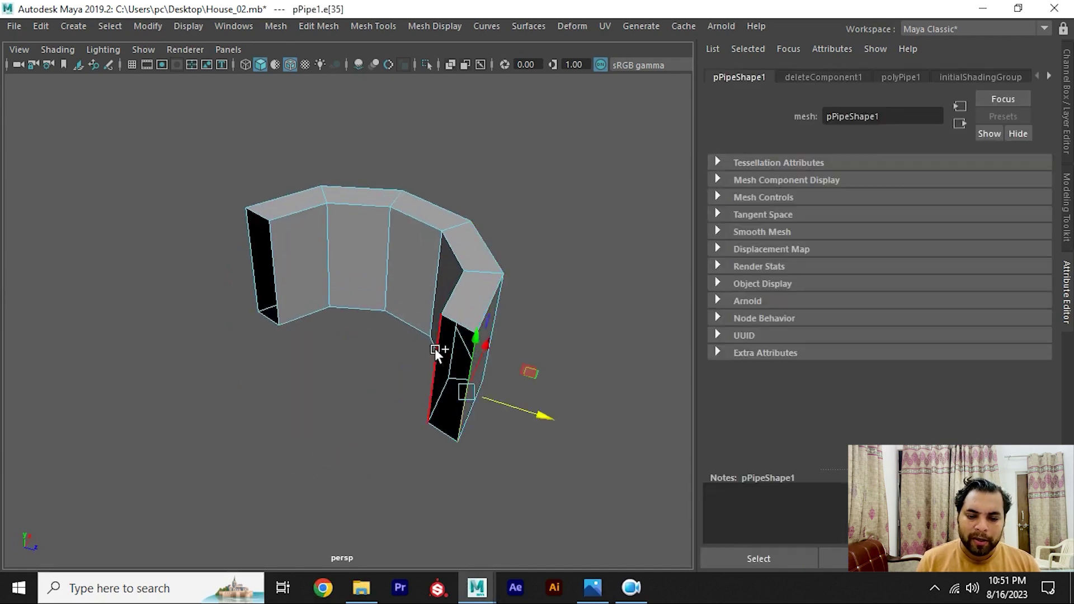
pyautogui.keyDown('shift'); pyautogui.moveTo(435, 350); pyautogui.dragTo(413, 482, button='right'); pyautogui.keyUp('shift')
pyautogui.click(252, 250)
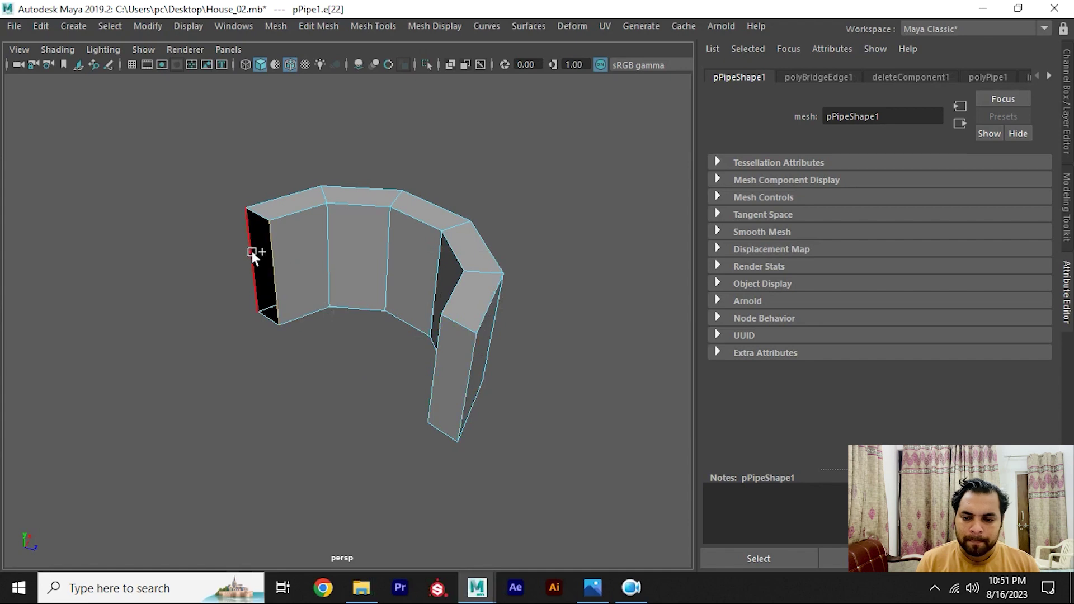
pyautogui.press('g')
# Step: Undo the bridges and deletion, reverting to the full ring in top view
pyautogui.moveTo(347, 231); pyautogui.dragTo(460, 125, button='right')
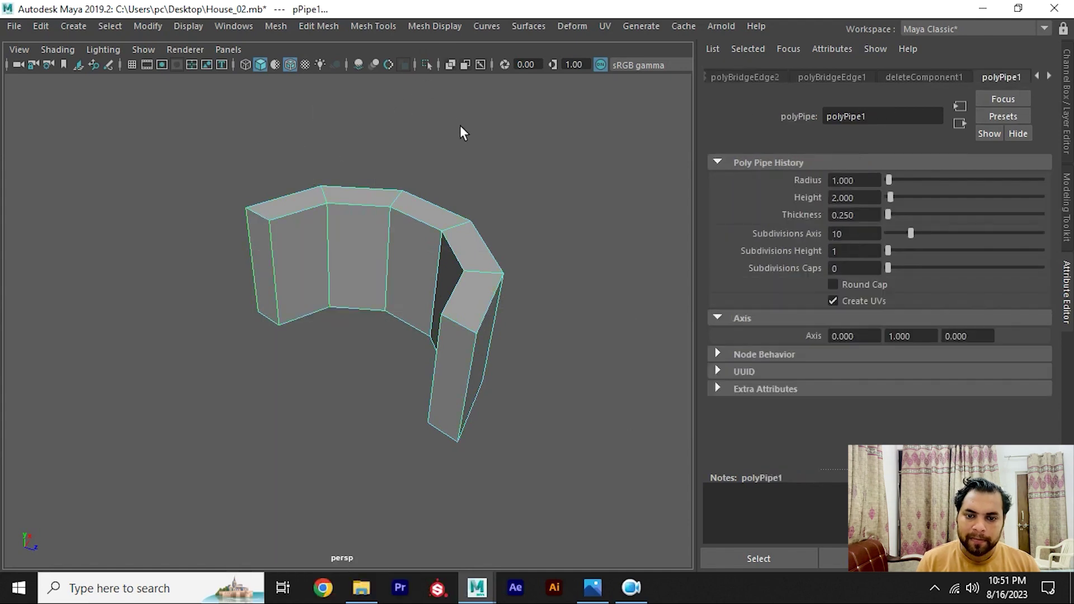
pyautogui.press('r')
pyautogui.moveTo(343, 276)
pyautogui.keyDown('alt'); pyautogui.mouseDown()
pyautogui.moveTo(371, 316)
pyautogui.moveTo(341, 328)
pyautogui.moveTo(317, 362)
pyautogui.moveTo(331, 334)
pyautogui.mouseUp(); pyautogui.keyUp('alt')
pyautogui.hotkey('ctrl', 'z')
pyautogui.hotkey('ctrl', 'z')
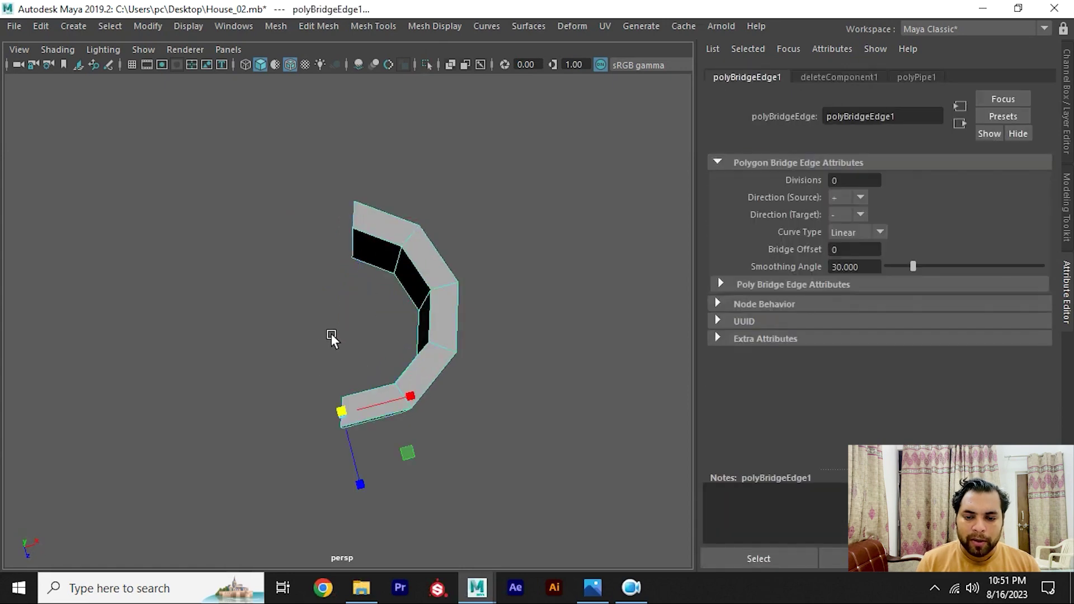
pyautogui.hotkey('ctrl', 'z')
pyautogui.hotkey('ctrl', 'z')
pyautogui.click(332, 334)
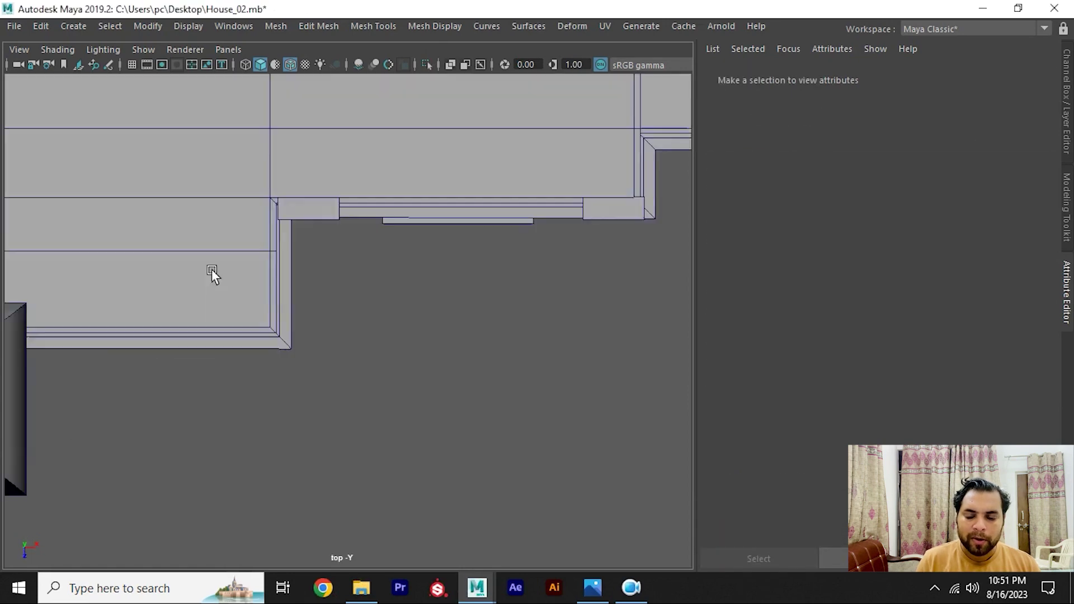
pyautogui.scroll(4, 549, 297)
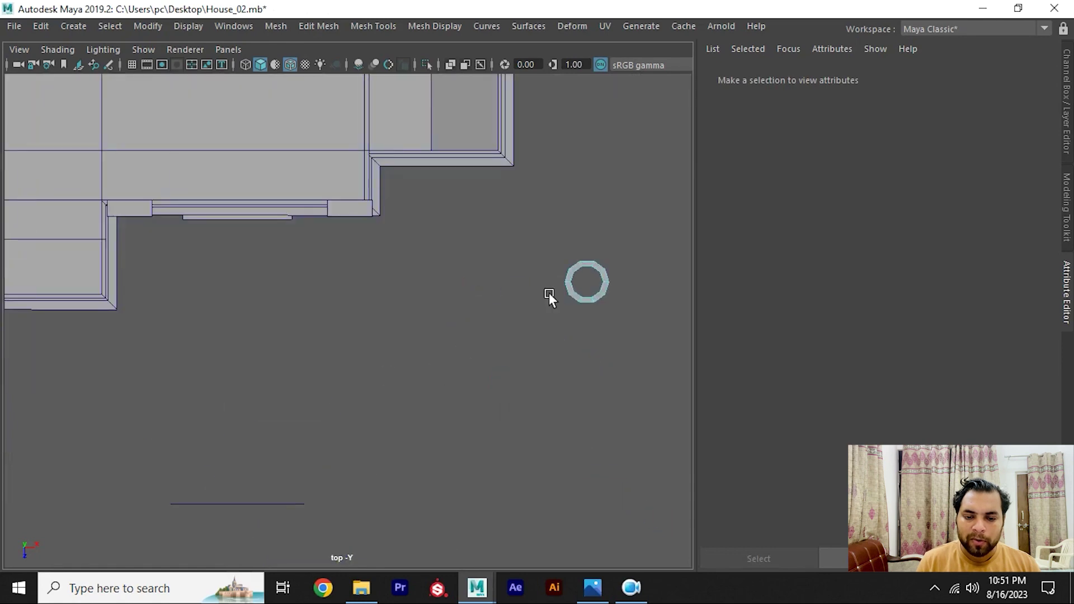
# Step: Frame the pipe ring and rotate it so its faces line up
pyautogui.click(579, 264)
pyautogui.press('f')
pyautogui.scroll(-5, 379, 278)
pyautogui.scroll(1, 379, 278)
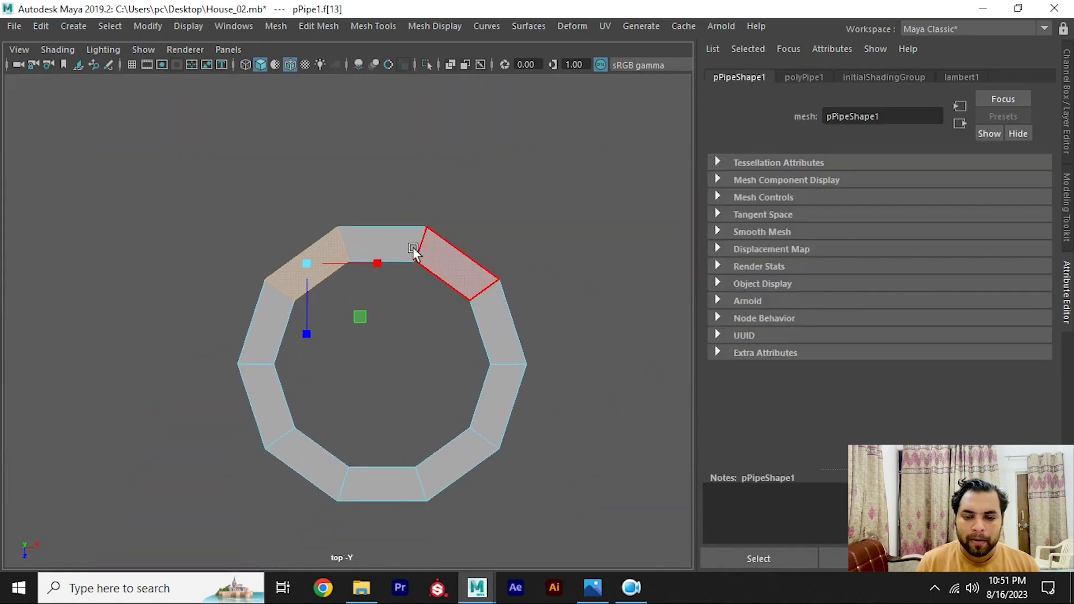
pyautogui.moveTo(420, 246); pyautogui.dragTo(469, 136, button='right')
pyautogui.click(415, 259)
pyautogui.press('e')
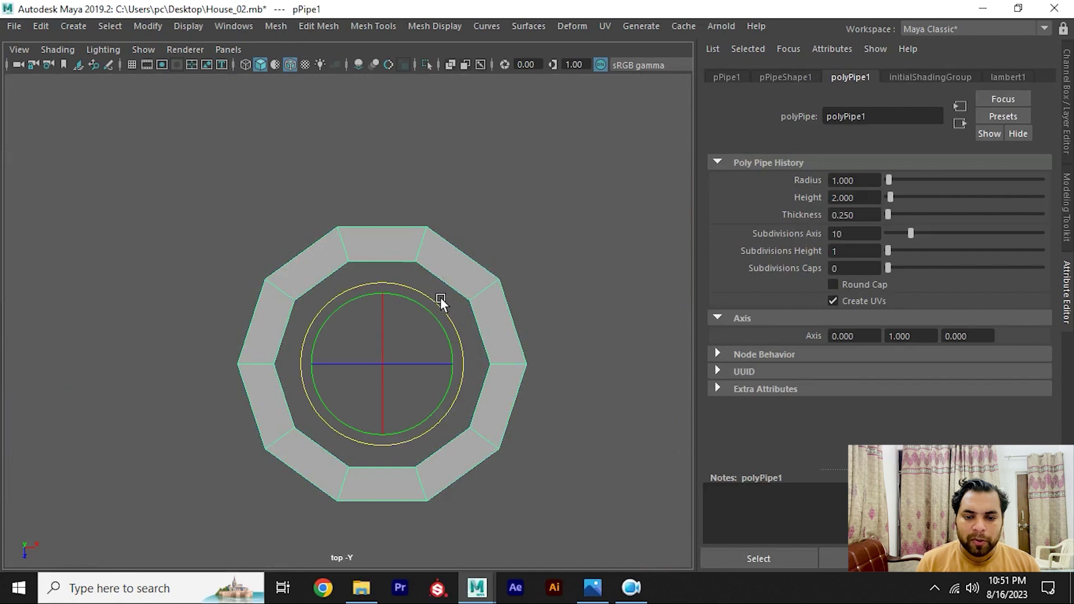
pyautogui.moveTo(441, 297); pyautogui.dragTo(422, 286)
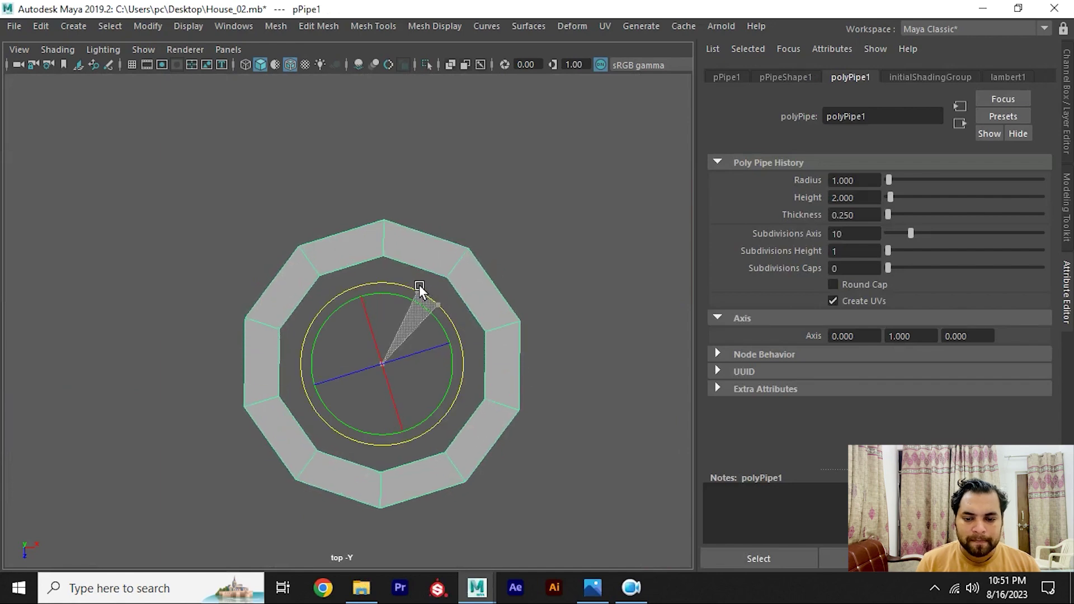
# Step: Delete the ring's left-half faces, leaving a half-ring arch
pyautogui.press('F11')
pyautogui.moveTo(204, 192); pyautogui.dragTo(263, 324)
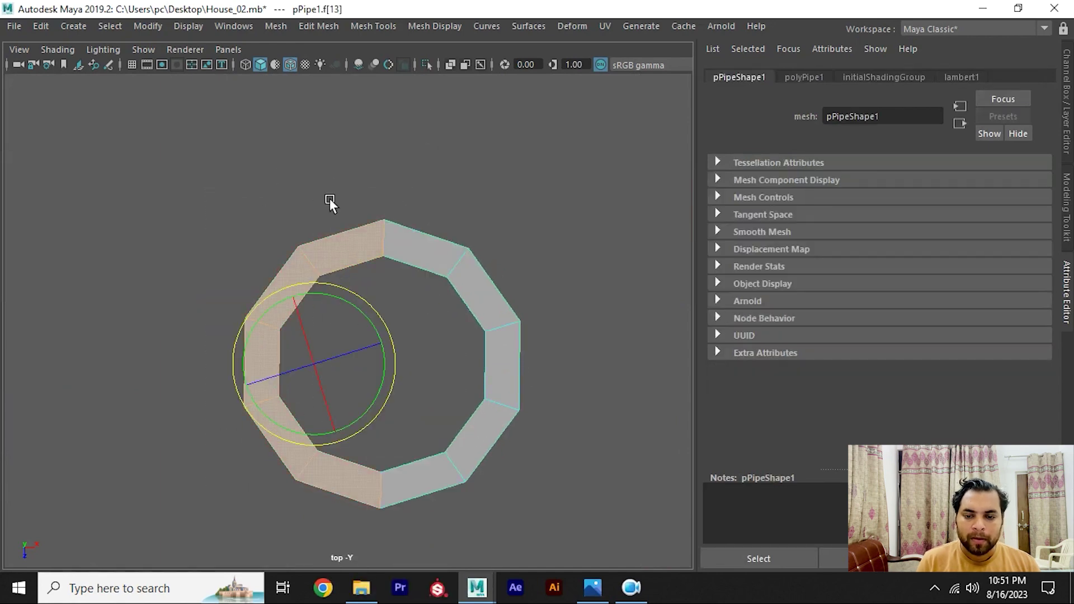
pyautogui.press('Delete')
pyautogui.press('F8')
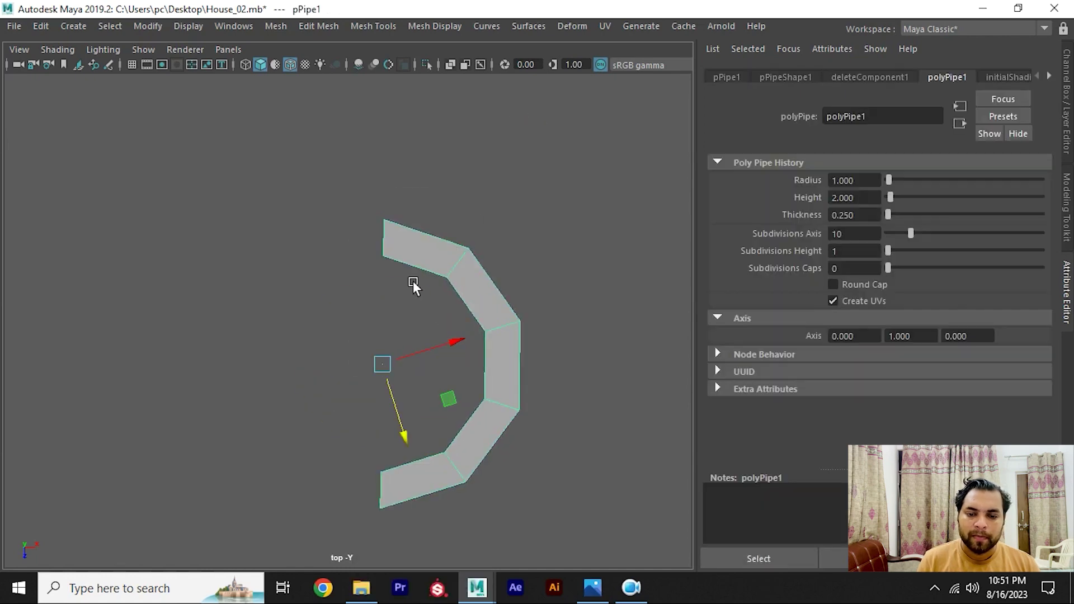
pyautogui.keyDown('alt'); pyautogui.moveTo(421, 290); pyautogui.dragTo(466, 225, button='middle'); pyautogui.keyUp('alt')
# Step: Bridge the right and left open ends of the arch closed
pyautogui.moveTo(444, 280)
pyautogui.keyDown('alt'); pyautogui.mouseDown()
pyautogui.moveTo(354, 166)
pyautogui.moveTo(408, 197)
pyautogui.moveTo(412, 292)
pyautogui.moveTo(472, 235)
pyautogui.moveTo(509, 286)
pyautogui.moveTo(439, 256)
pyautogui.moveTo(367, 257)
pyautogui.moveTo(396, 324)
pyautogui.moveTo(472, 377)
pyautogui.mouseUp(); pyautogui.keyUp('alt')
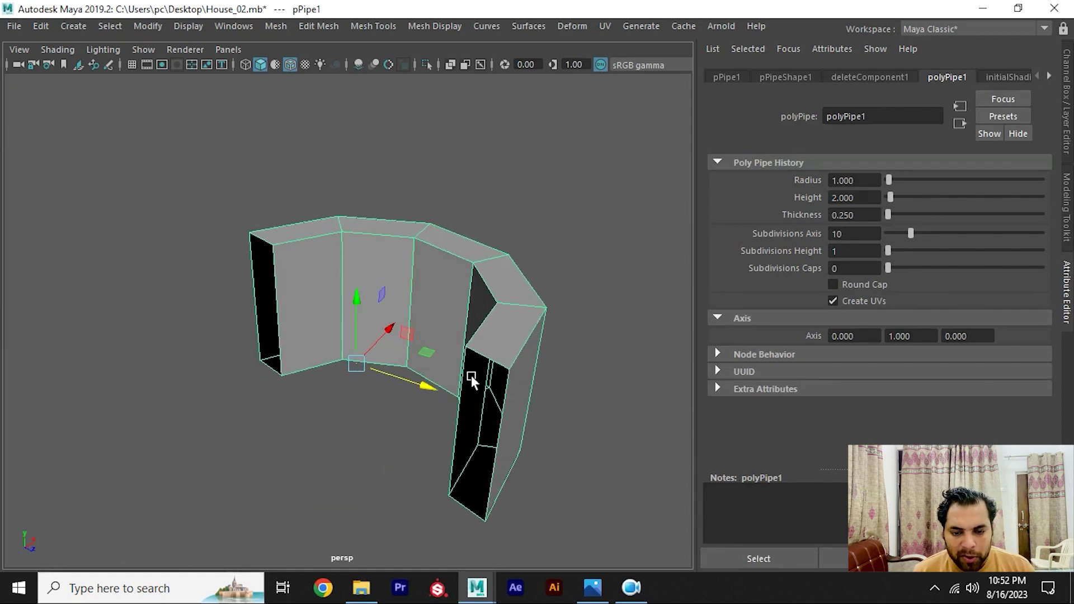
pyautogui.click(485, 392)
pyautogui.keyDown('shift'); pyautogui.moveTo(506, 294); pyautogui.dragTo(499, 480, button='right'); pyautogui.keyUp('shift')
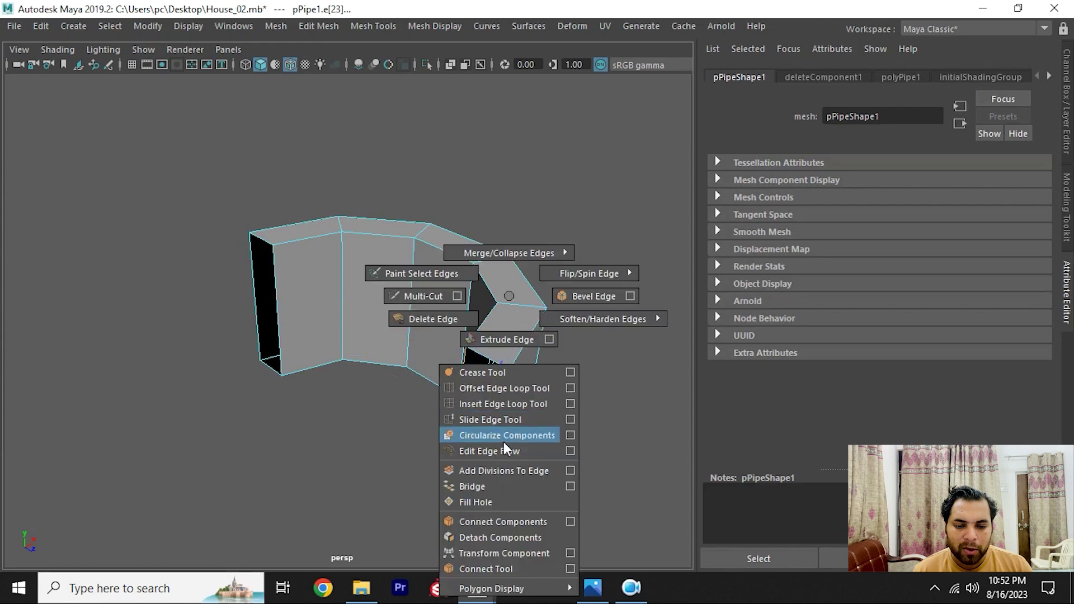
pyautogui.click(294, 290)
pyautogui.keyDown('shift'); pyautogui.moveTo(254, 272); pyautogui.dragTo(253, 424, button='right'); pyautogui.keyUp('shift')
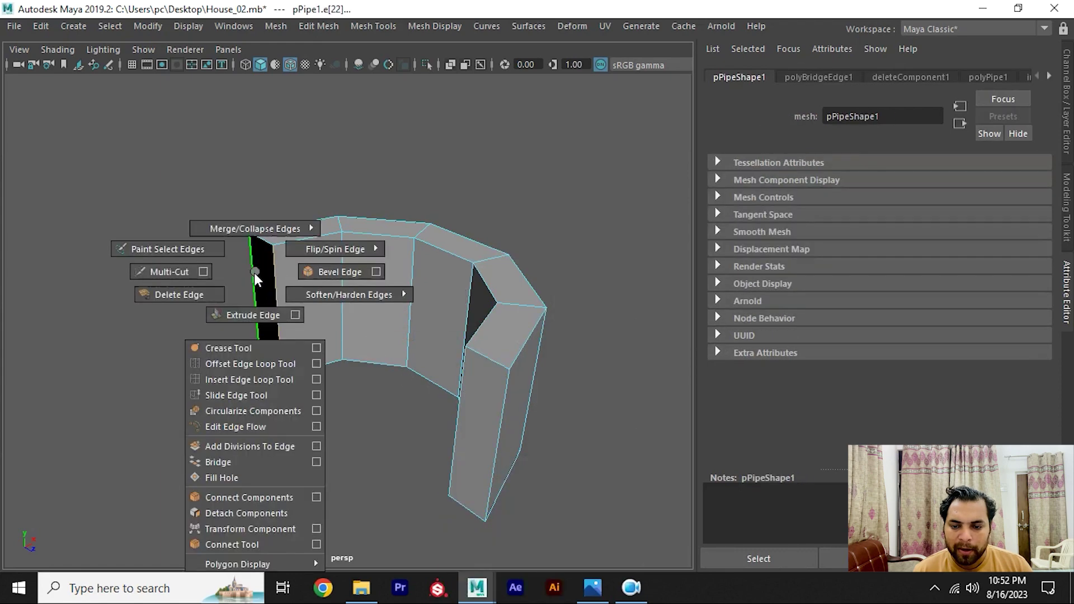
pyautogui.moveTo(391, 281)
pyautogui.keyDown('alt'); pyautogui.mouseDown()
pyautogui.moveTo(296, 268)
pyautogui.moveTo(278, 283)
pyautogui.mouseUp(); pyautogui.keyUp('alt')
# Step: Reselect the whole pipe and compare the arch with the reference render
pyautogui.rightClick(285, 289)
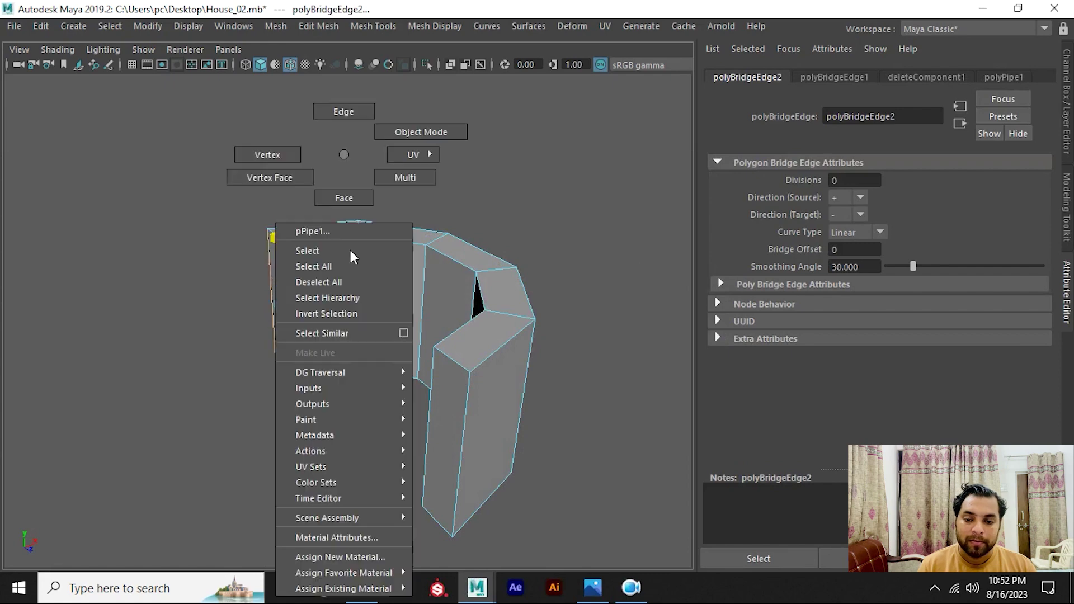
pyautogui.click(420, 131)
pyautogui.click(354, 295)
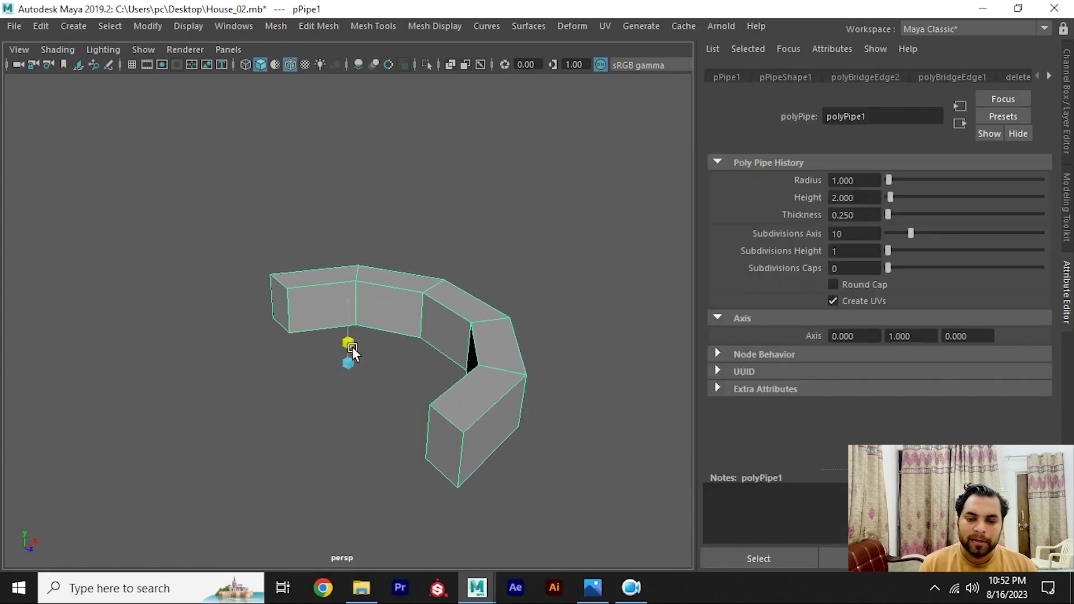
pyautogui.keyDown('alt'); pyautogui.moveTo(375, 300); pyautogui.dragTo(442, 305); pyautogui.keyUp('alt')
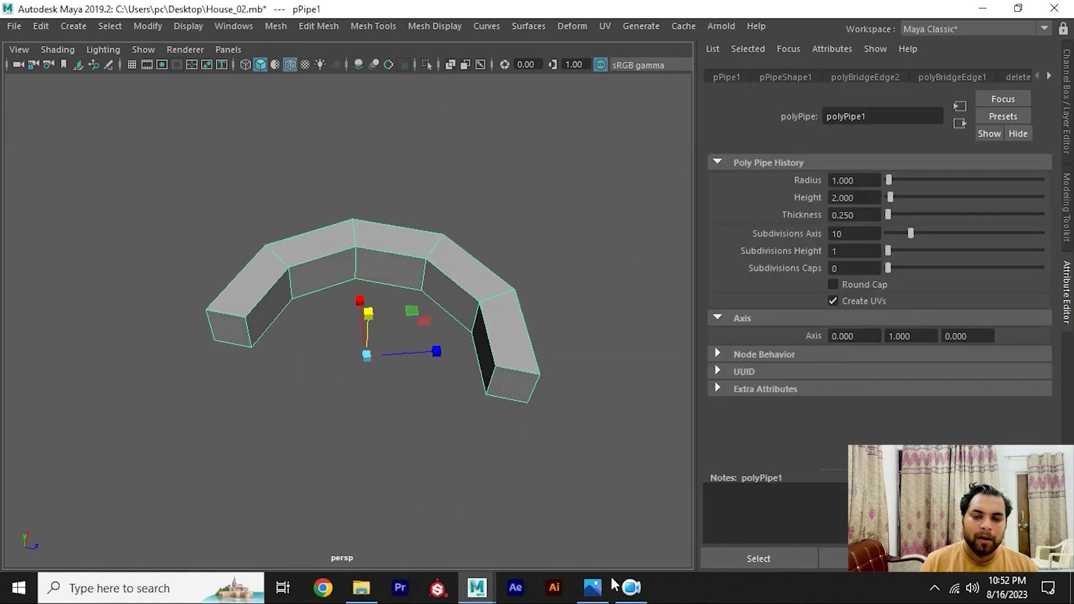
pyautogui.hotkey('alt', 'Tab')
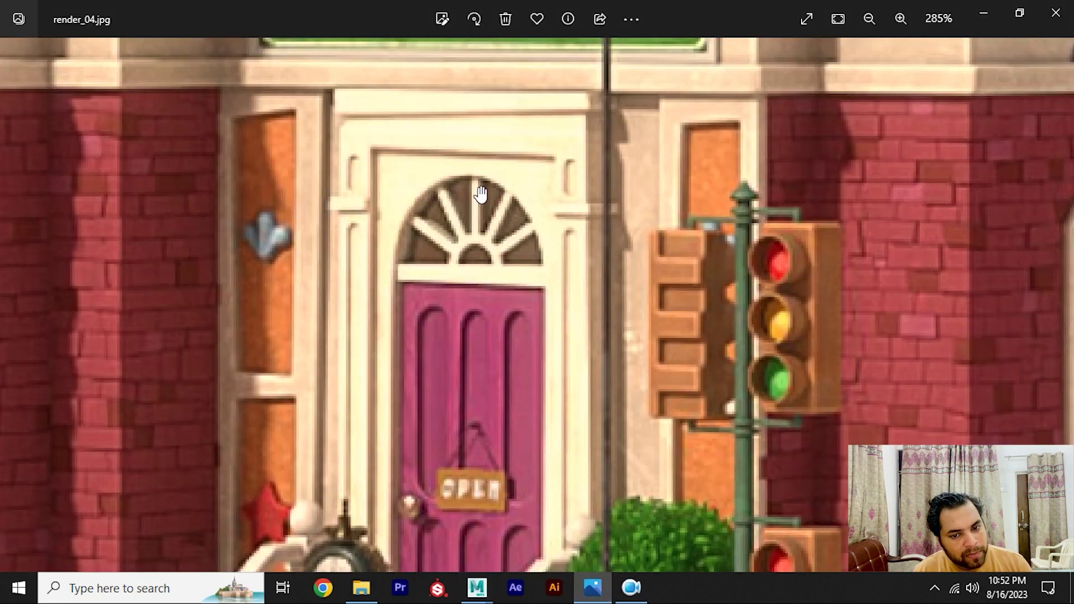
pyautogui.hotkey('alt', 'Tab')
pyautogui.moveTo(372, 304)
pyautogui.keyDown('alt'); pyautogui.mouseDown()
pyautogui.moveTo(383, 270)
pyautogui.moveTo(371, 282)
pyautogui.mouseUp(); pyautogui.keyUp('alt')
pyautogui.moveTo(312, 188); pyautogui.dragTo(311, 197, button='right')
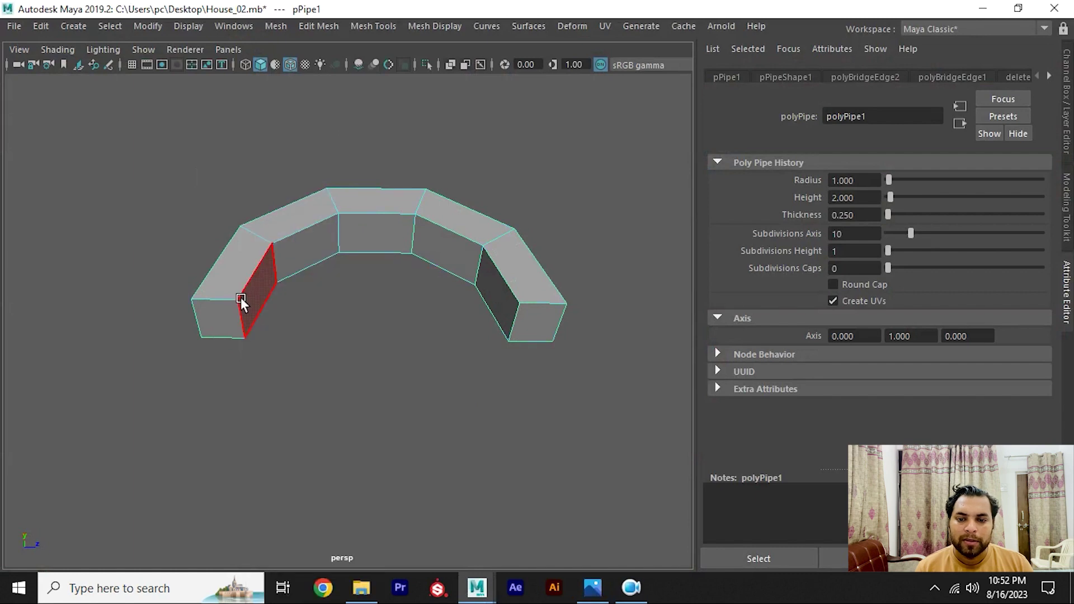
# Step: Extrude both arch end faces outward by Local Translate Z 1.428
pyautogui.click(235, 313)
pyautogui.keyDown('shift'); pyautogui.click(502, 312); pyautogui.keyUp('shift')
pyautogui.moveTo(504, 311)
pyautogui.keyDown('alt'); pyautogui.mouseDown()
pyautogui.moveTo(268, 334)
pyautogui.moveTo(381, 315)
pyautogui.mouseUp(); pyautogui.keyUp('alt')
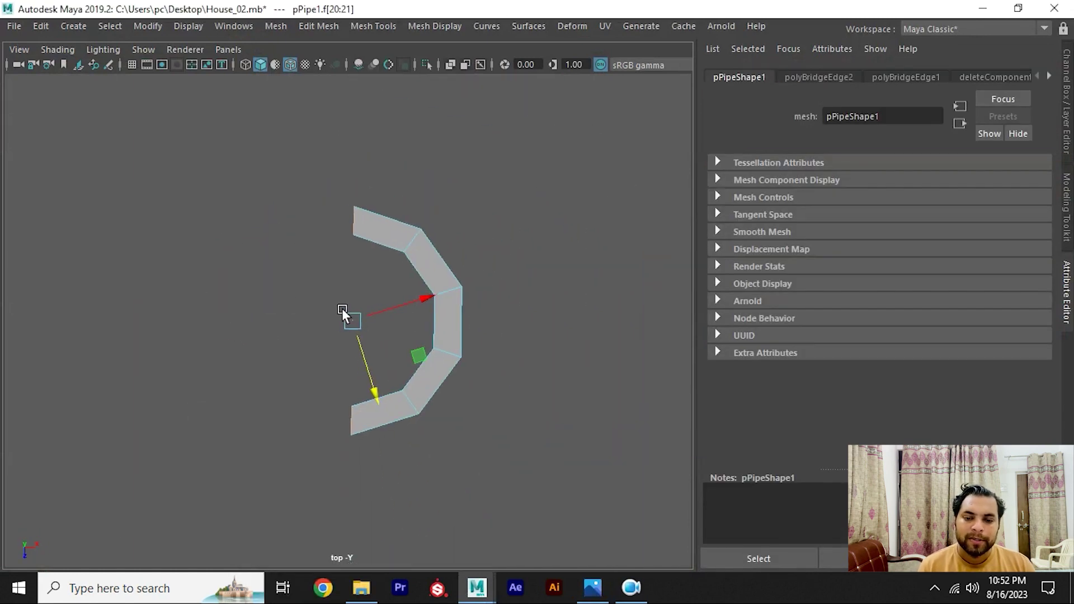
pyautogui.keyDown('shift'); pyautogui.moveTo(377, 266); pyautogui.dragTo(399, 325, button='right'); pyautogui.keyUp('shift')
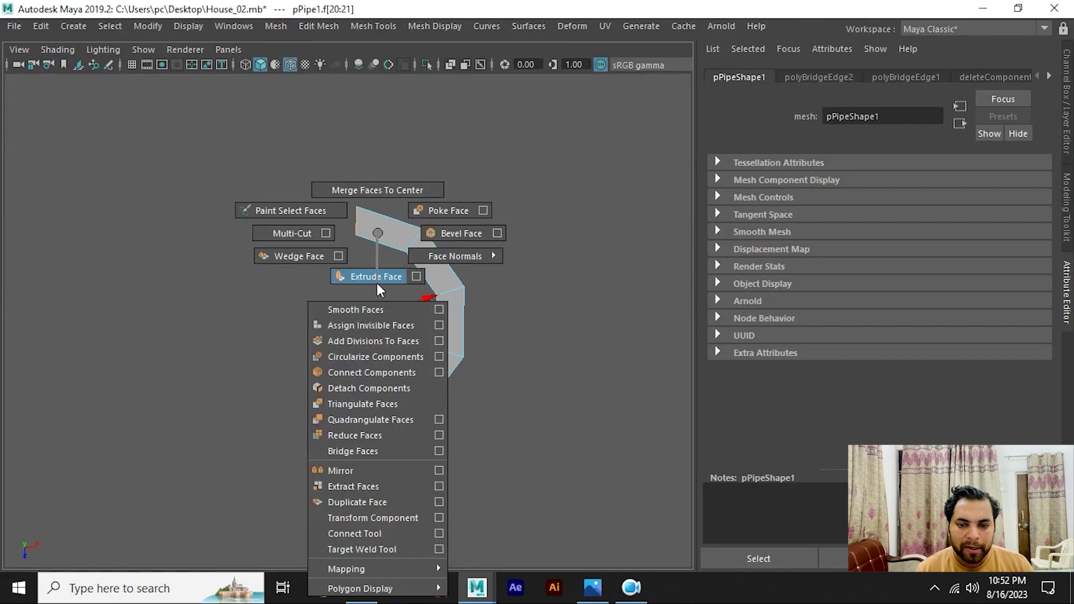
pyautogui.moveTo(302, 419); pyautogui.dragTo(163, 384)
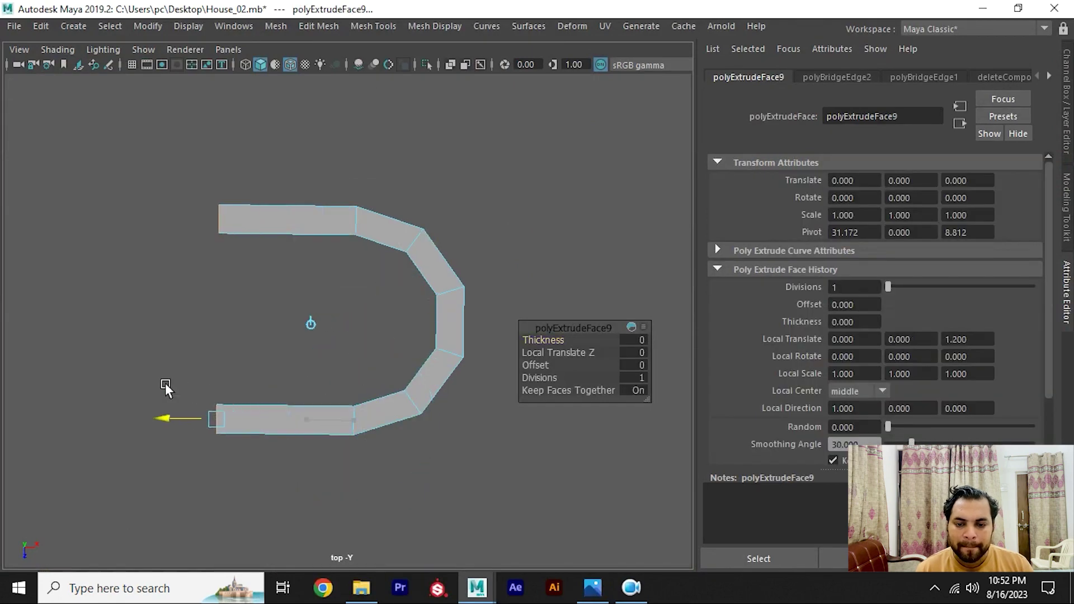
pyautogui.keyDown('alt'); pyautogui.moveTo(288, 312); pyautogui.dragTo(373, 258, button='right'); pyautogui.keyUp('alt')
pyautogui.moveTo(373, 258)
pyautogui.keyDown('alt'); pyautogui.mouseDown()
pyautogui.moveTo(384, 168)
pyautogui.moveTo(403, 244)
pyautogui.mouseUp(); pyautogui.keyUp('alt')
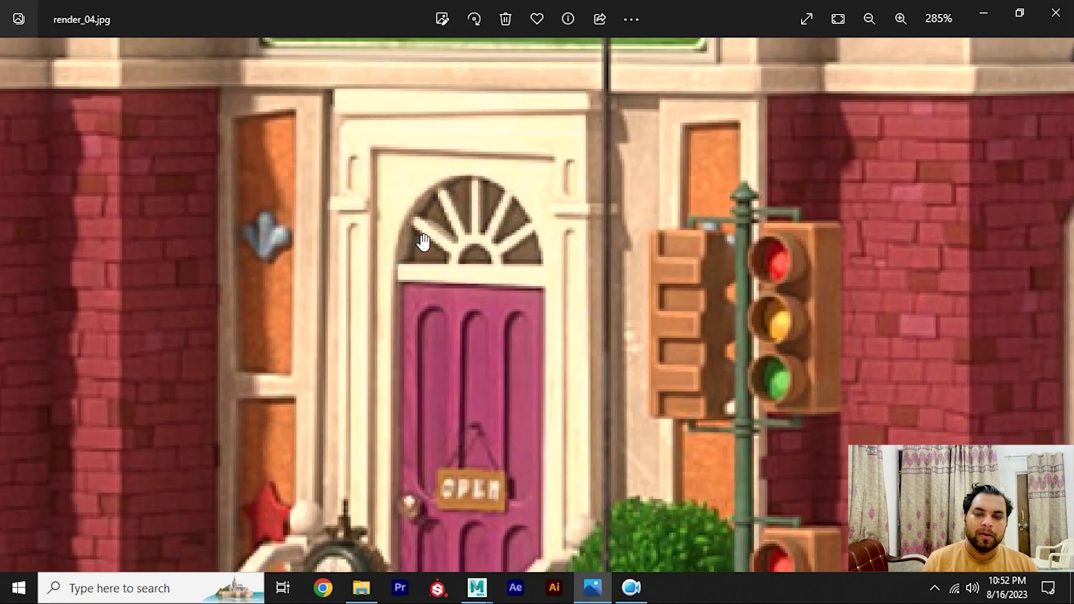
# Step: Recentre the U-shaped pipe in top view and restore the full interface with Ctrl+Space
pyautogui.scroll(-2, 423, 241)
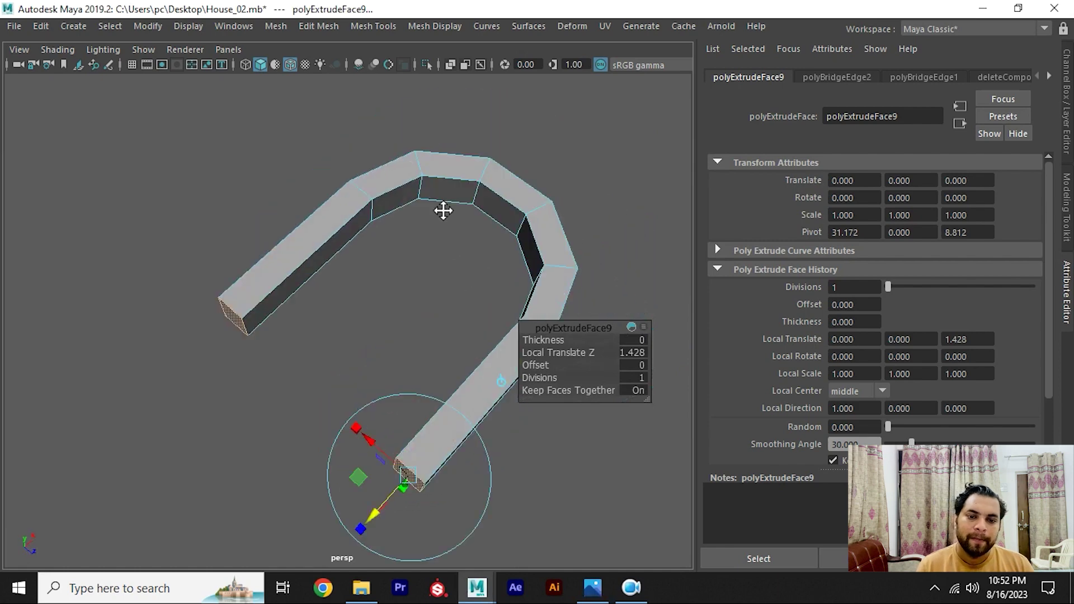
pyautogui.moveTo(377, 277)
pyautogui.keyDown('alt'); pyautogui.mouseDown(button='middle')
pyautogui.moveTo(347, 215)
pyautogui.moveTo(437, 282)
pyautogui.mouseUp(button='middle'); pyautogui.keyUp('alt')
pyautogui.scroll(3, 379, 311)
pyautogui.scroll(2, 347, 247)
pyautogui.click(348, 217)
pyautogui.scroll(1, 417, 299)
pyautogui.moveTo(407, 254); pyautogui.dragTo(471, 169, button='right')
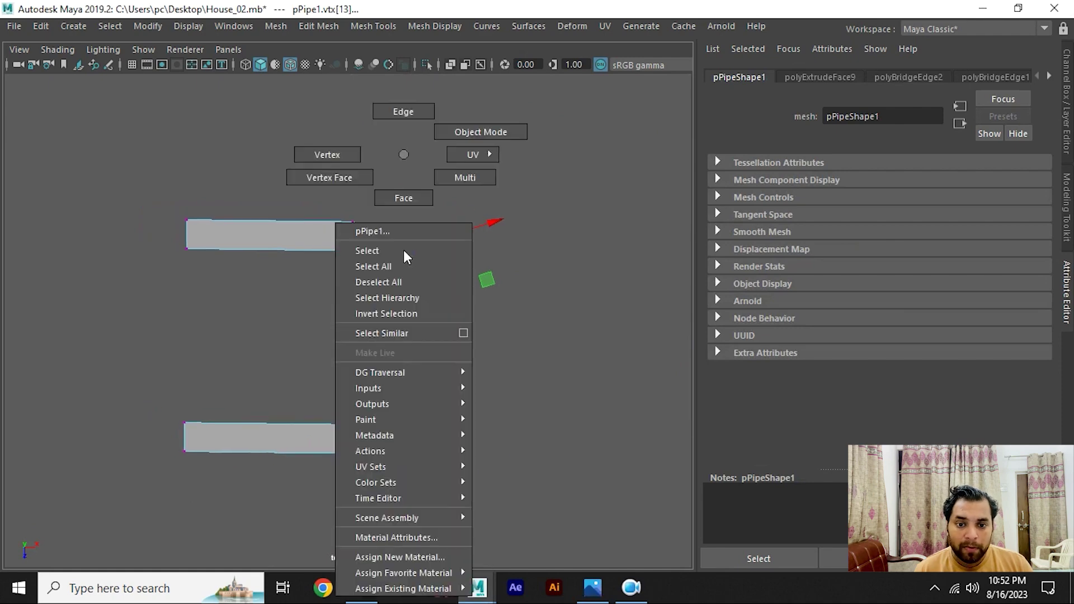
pyautogui.click(353, 237)
pyautogui.keyDown('alt'); pyautogui.moveTo(353, 236); pyautogui.dragTo(391, 278, button='middle'); pyautogui.keyUp('alt')
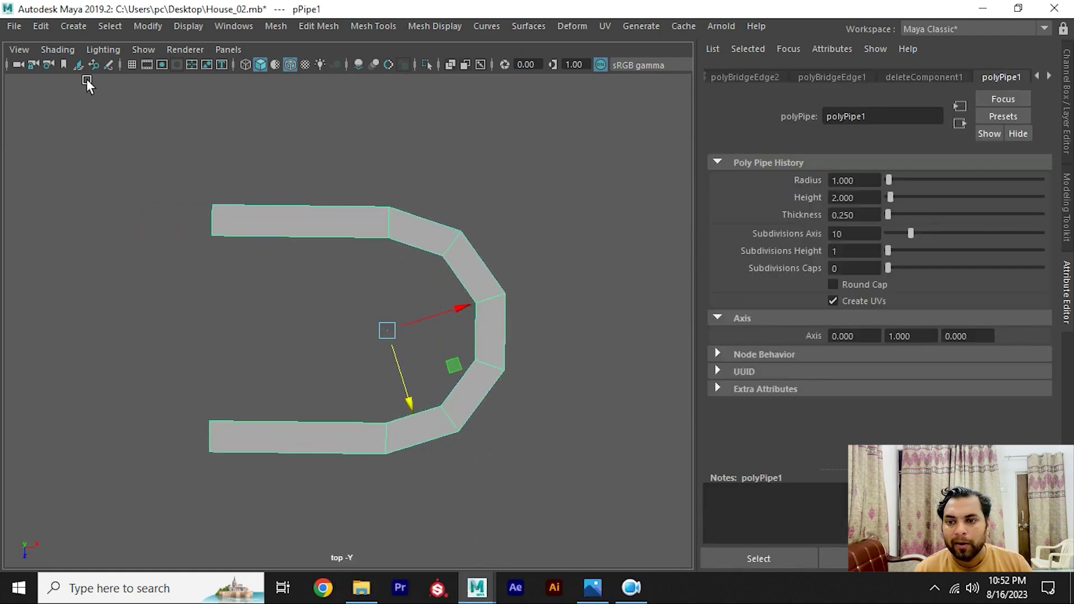
pyautogui.hotkey('ctrl', 'space')
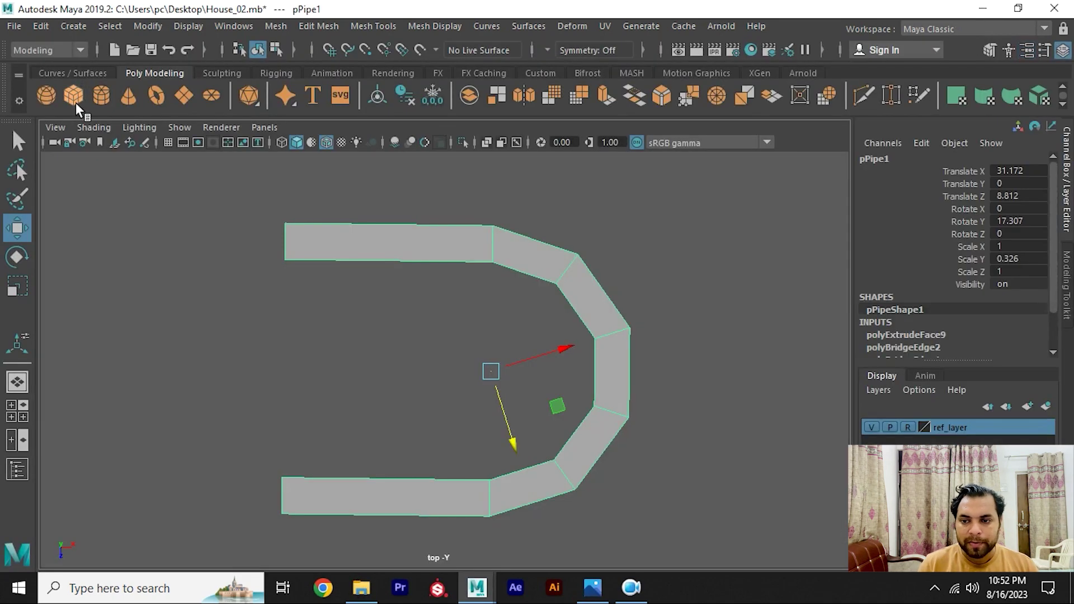
# Step: Reset the Move tool settings to their defaults
pyautogui.doubleClick(19, 233)
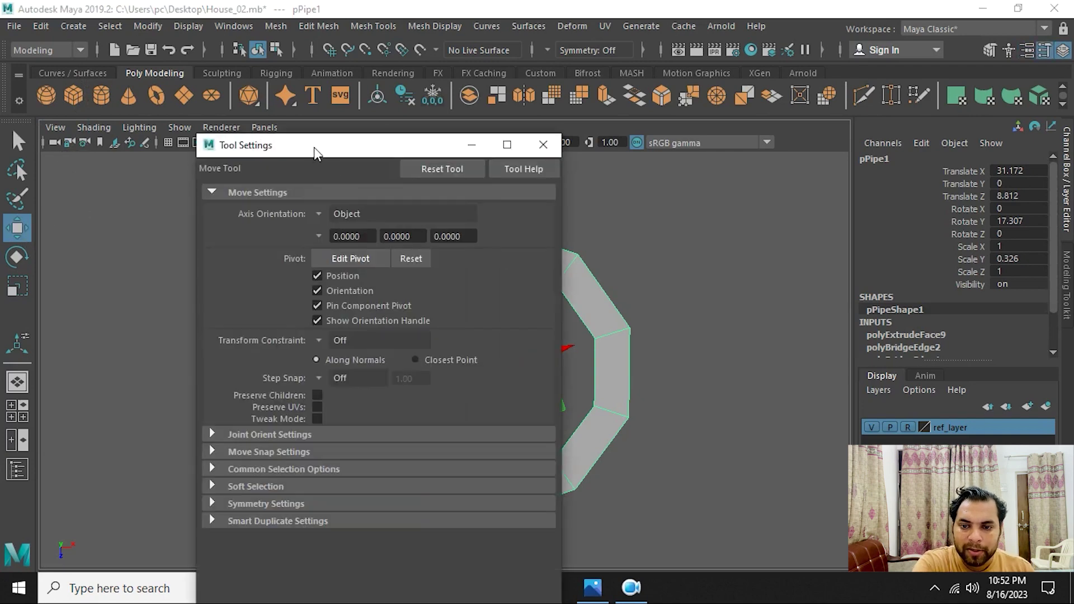
pyautogui.moveTo(313, 146); pyautogui.dragTo(121, 131)
pyautogui.click(250, 152)
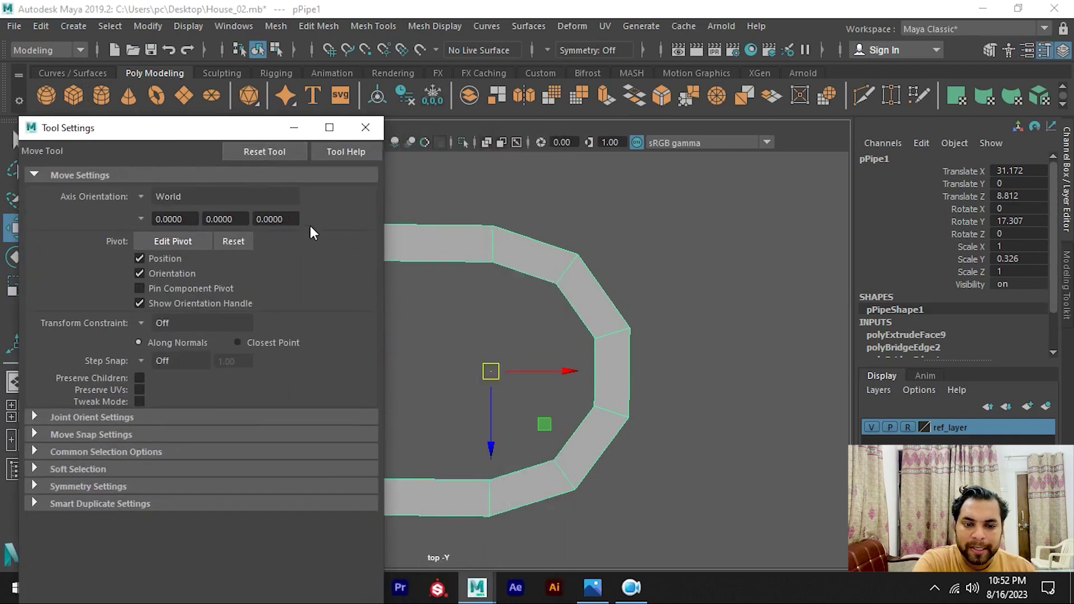
pyautogui.click(353, 136)
# Step: Pull the pipe's corner vertices to straighten the bend and push the right side outward
pyautogui.keyDown('alt'); pyautogui.moveTo(503, 241); pyautogui.dragTo(408, 271, button='middle'); pyautogui.keyUp('alt')
pyautogui.moveTo(454, 162); pyautogui.dragTo(391, 168, button='right')
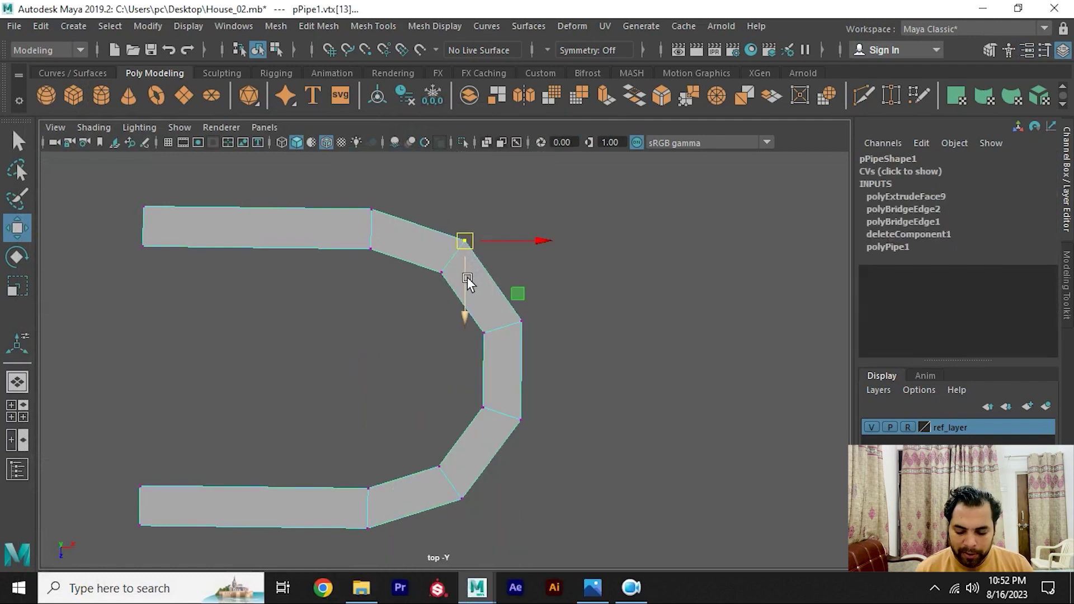
pyautogui.moveTo(465, 278); pyautogui.dragTo(373, 211)
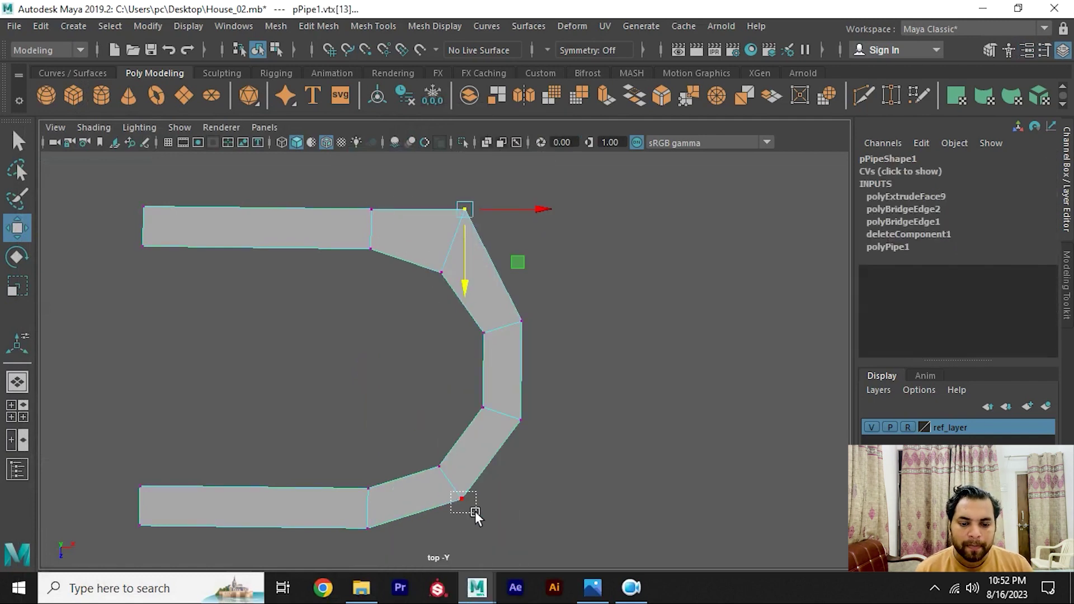
pyautogui.moveTo(475, 515); pyautogui.dragTo(376, 534)
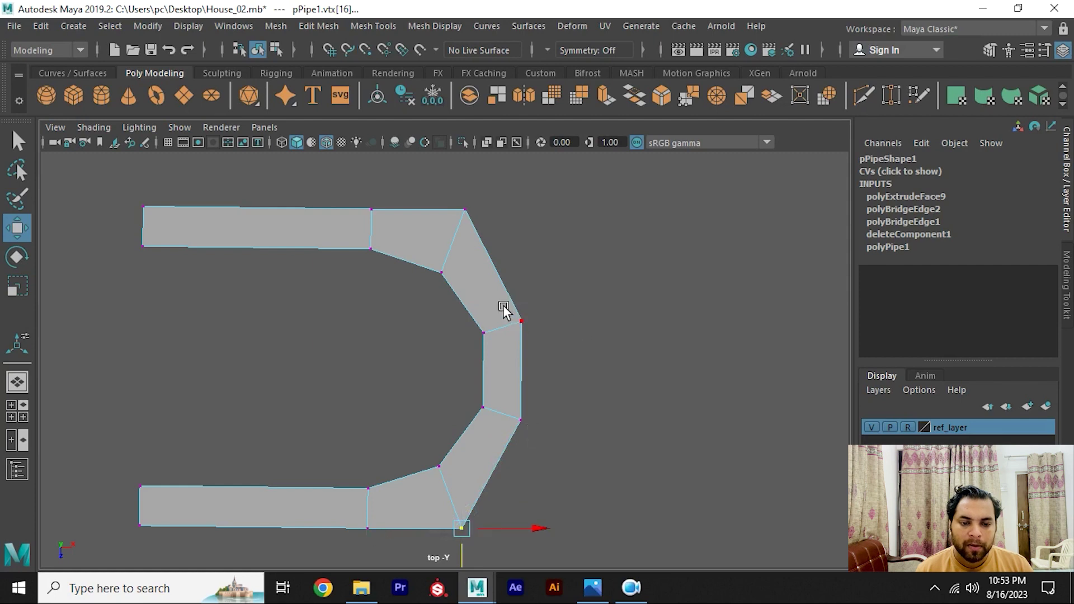
pyautogui.moveTo(566, 369); pyautogui.dragTo(623, 376)
pyautogui.keyDown('alt'); pyautogui.moveTo(623, 376); pyautogui.dragTo(530, 266, button='middle'); pyautogui.keyUp('alt')
# Step: Move the top-right and bottom-right corner vertices to square the outer corners
pyautogui.click(511, 320)
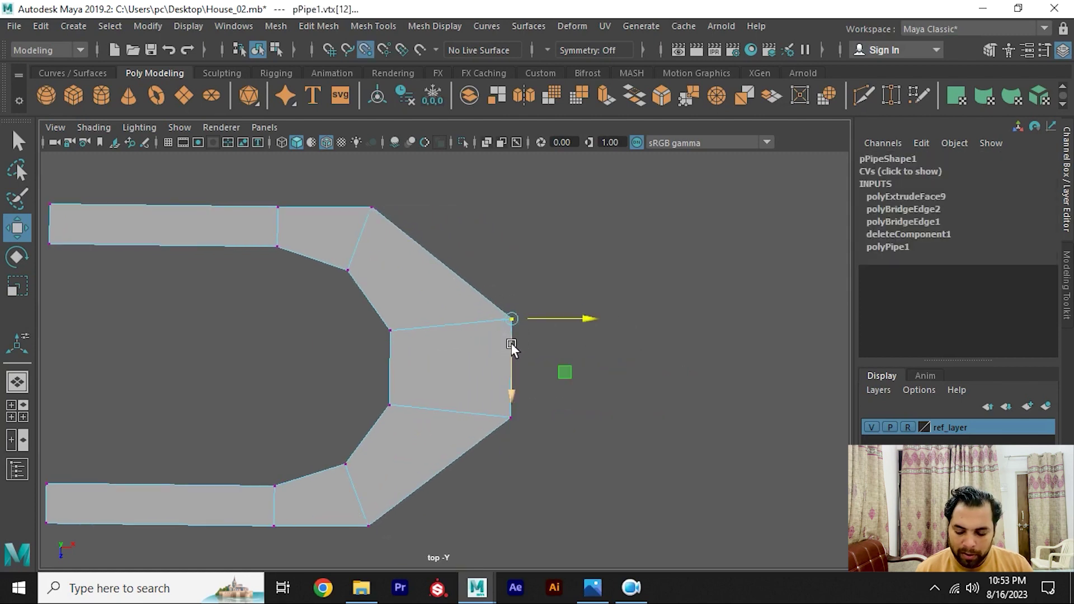
pyautogui.moveTo(511, 348); pyautogui.dragTo(442, 236)
pyautogui.keyDown('alt'); pyautogui.moveTo(447, 329); pyautogui.dragTo(477, 318, button='middle'); pyautogui.keyUp('alt')
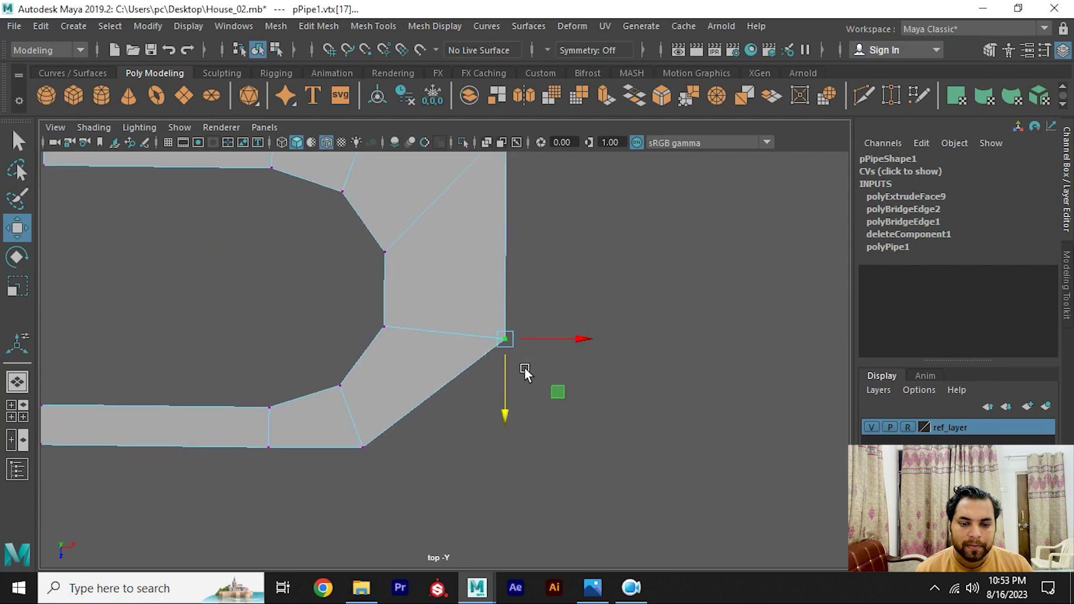
pyautogui.moveTo(506, 372); pyautogui.dragTo(391, 451)
pyautogui.keyDown('alt'); pyautogui.moveTo(421, 314); pyautogui.dragTo(486, 361, button='middle'); pyautogui.keyUp('alt')
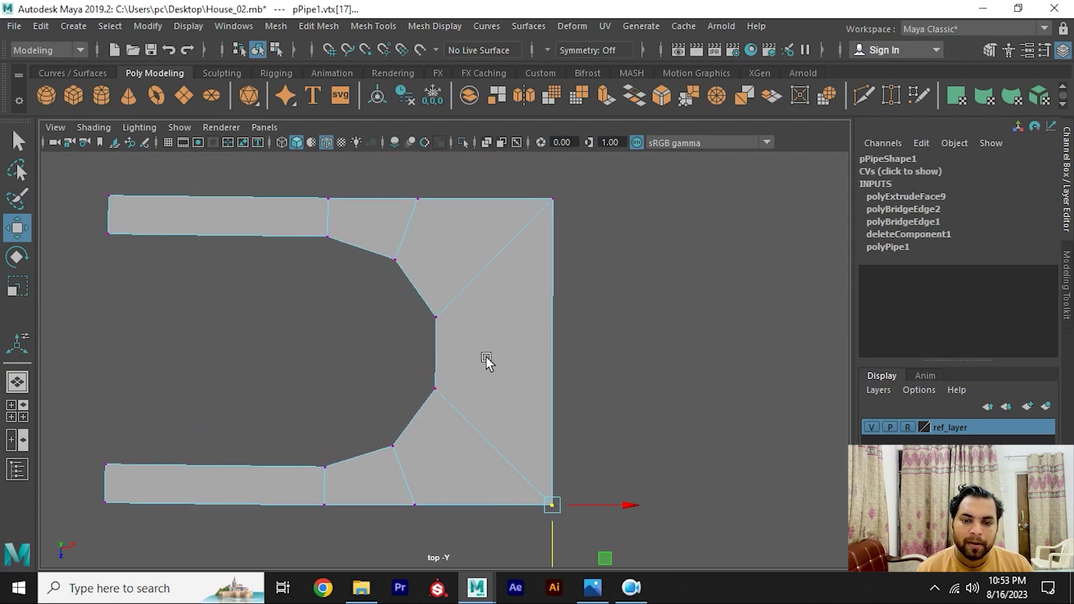
pyautogui.press('space')
pyautogui.moveTo(466, 310); pyautogui.dragTo(470, 176)
pyautogui.keyDown('alt'); pyautogui.moveTo(532, 235); pyautogui.dragTo(537, 333); pyautogui.keyUp('alt')
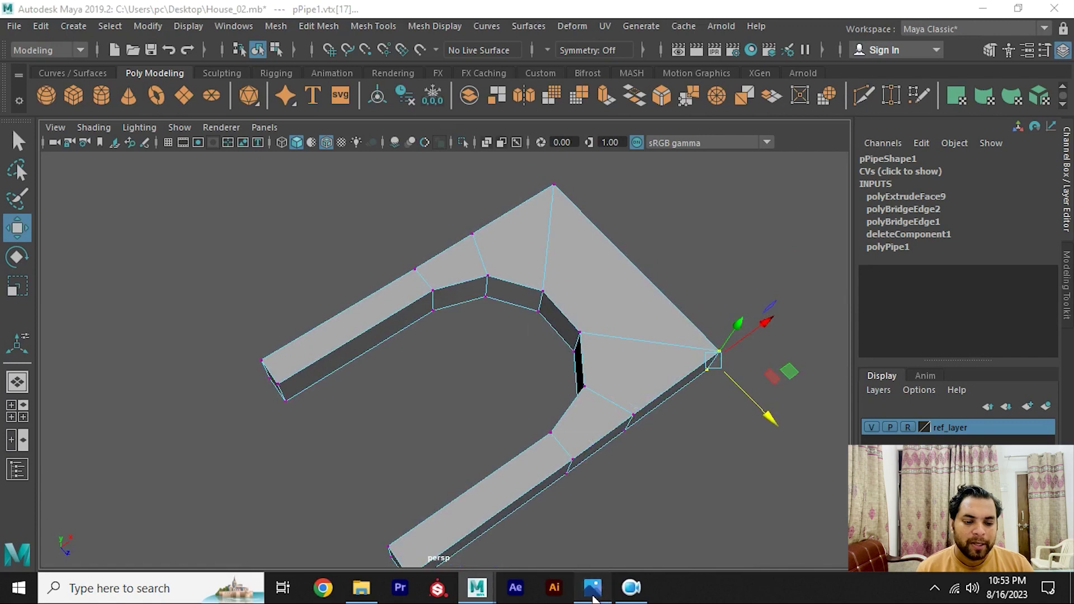
# Step: Compare the squared frame with the doorway reference and deselect the pipe
pyautogui.hotkey('alt', 'Tab')
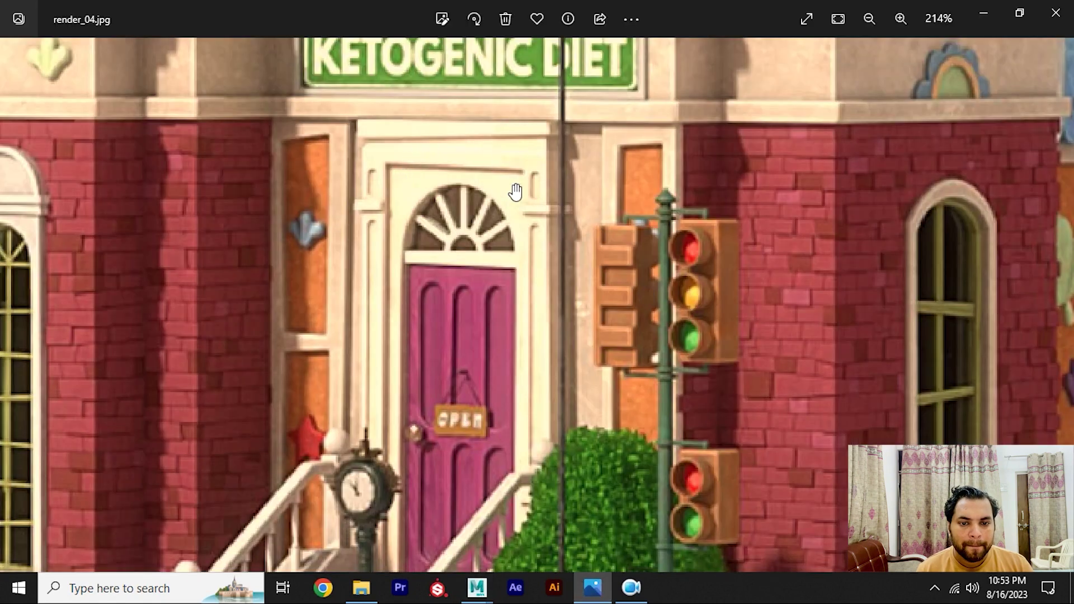
pyautogui.hotkey('alt', 'Tab')
pyautogui.moveTo(434, 189)
pyautogui.keyDown('alt'); pyautogui.mouseDown()
pyautogui.moveTo(544, 256)
pyautogui.moveTo(620, 187)
pyautogui.moveTo(513, 250)
pyautogui.moveTo(497, 310)
pyautogui.mouseUp(); pyautogui.keyUp('alt')
pyautogui.click(620, 186)
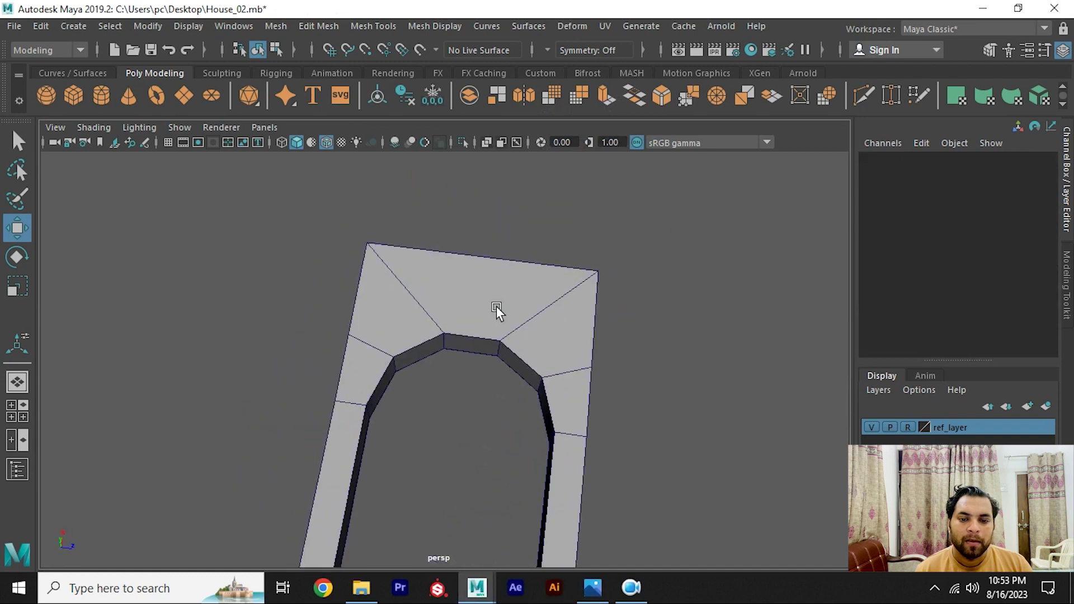
# Step: Multi-Cut a new edge into the top of the arch pipe
pyautogui.scroll(3, 492, 305)
pyautogui.scroll(2, 493, 305)
pyautogui.scroll(2, 477, 350)
pyautogui.click(465, 291)
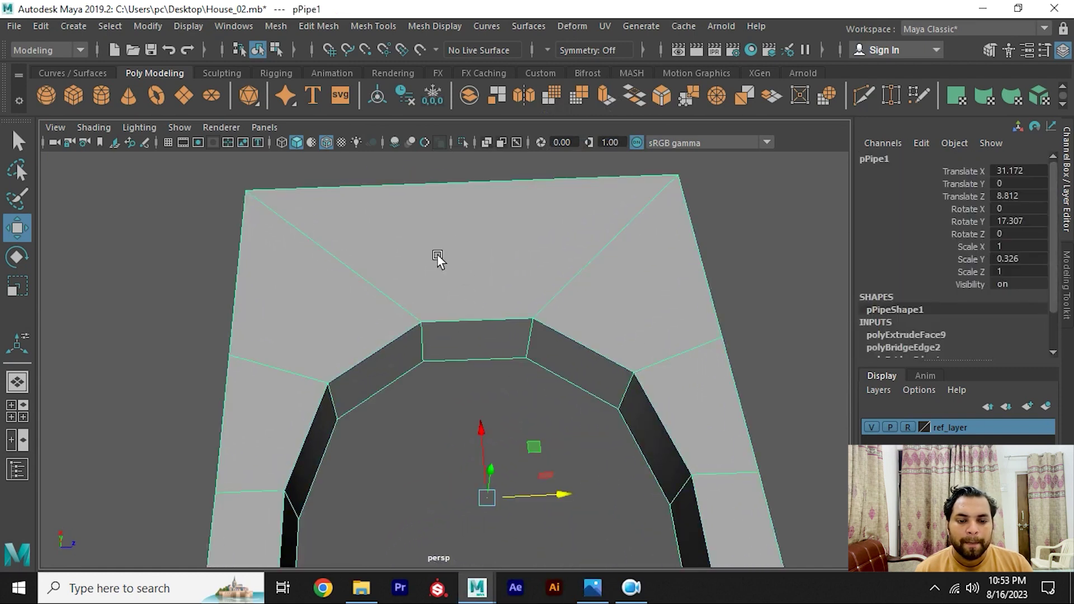
pyautogui.moveTo(436, 256)
pyautogui.keyDown('alt'); pyautogui.mouseDown()
pyautogui.moveTo(445, 310)
pyautogui.moveTo(403, 271)
pyautogui.mouseUp(); pyautogui.keyUp('alt')
pyautogui.keyDown('shift'); pyautogui.moveTo(403, 200); pyautogui.dragTo(312, 204, button='right'); pyautogui.keyUp('shift')
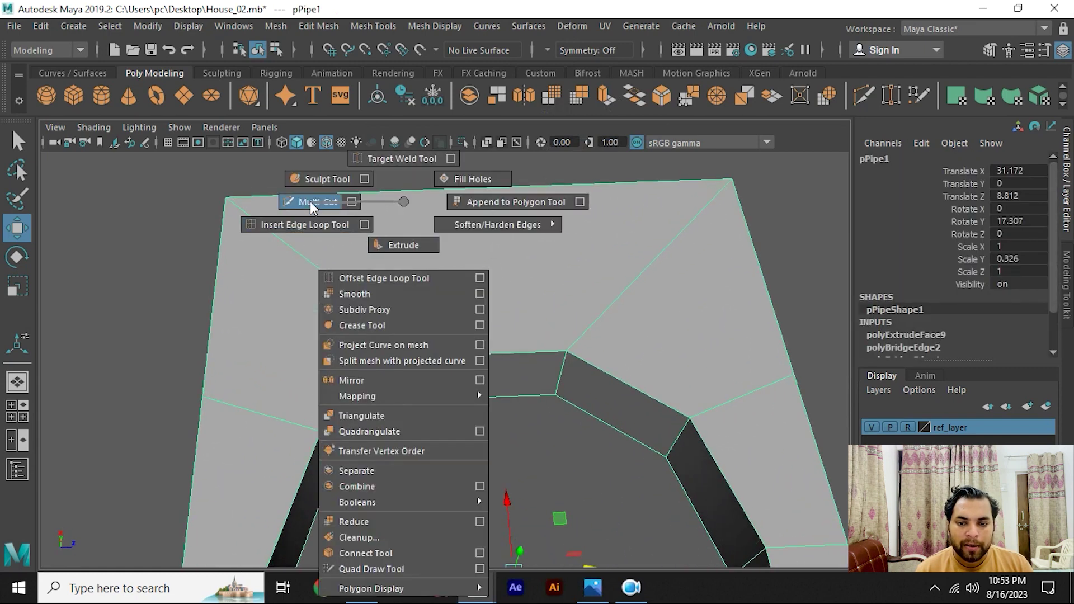
pyautogui.click(433, 356)
pyautogui.moveTo(439, 364)
pyautogui.keyDown('alt'); pyautogui.mouseDown()
pyautogui.moveTo(492, 297)
pyautogui.moveTo(552, 359)
pyautogui.moveTo(538, 365)
pyautogui.moveTo(561, 369)
pyautogui.mouseUp(); pyautogui.keyUp('alt')
pyautogui.press('w')
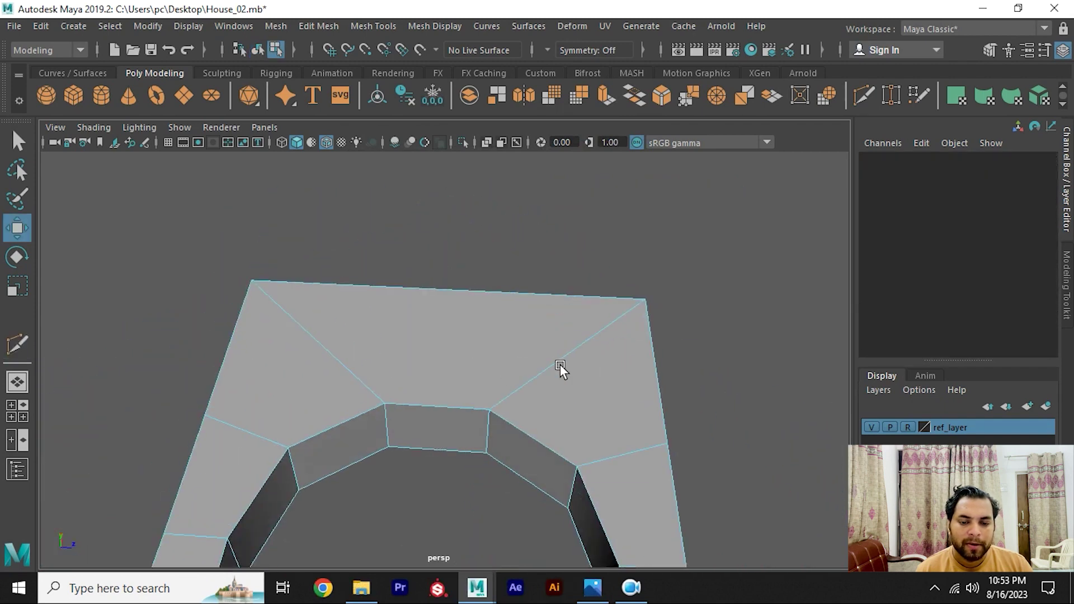
# Step: Connect the edges and bevel the new edge into two vertical edges
pyautogui.keyDown('shift'); pyautogui.moveTo(447, 351); pyautogui.dragTo(432, 522, button='right'); pyautogui.keyUp('shift')
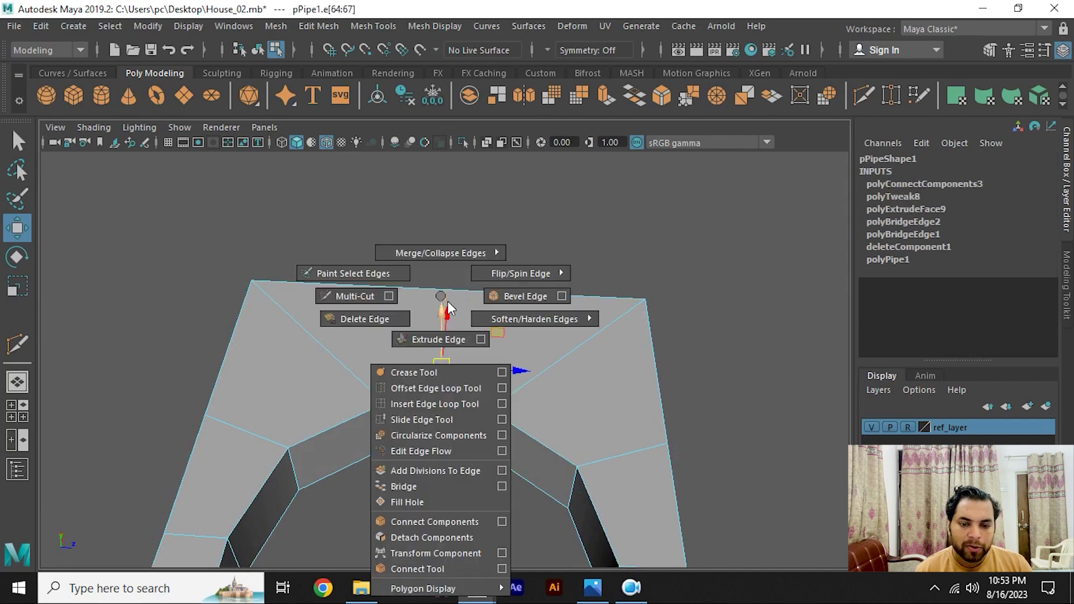
pyautogui.keyDown('shift'); pyautogui.moveTo(445, 324); pyautogui.dragTo(495, 297, button='right'); pyautogui.keyUp('shift')
pyautogui.scroll(2, 507, 394)
pyautogui.click(461, 347)
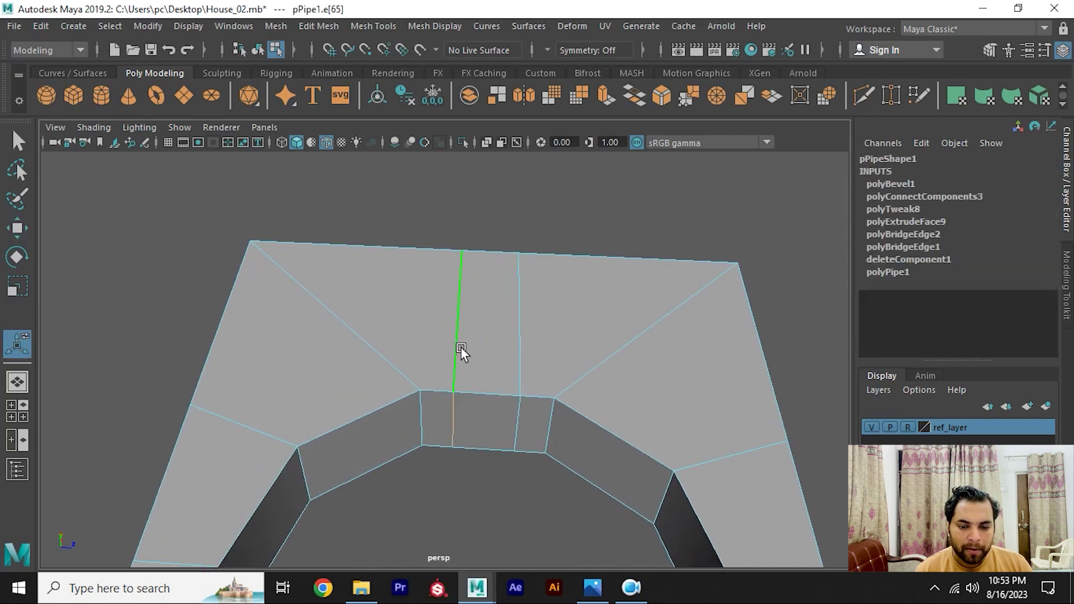
pyautogui.press('w')
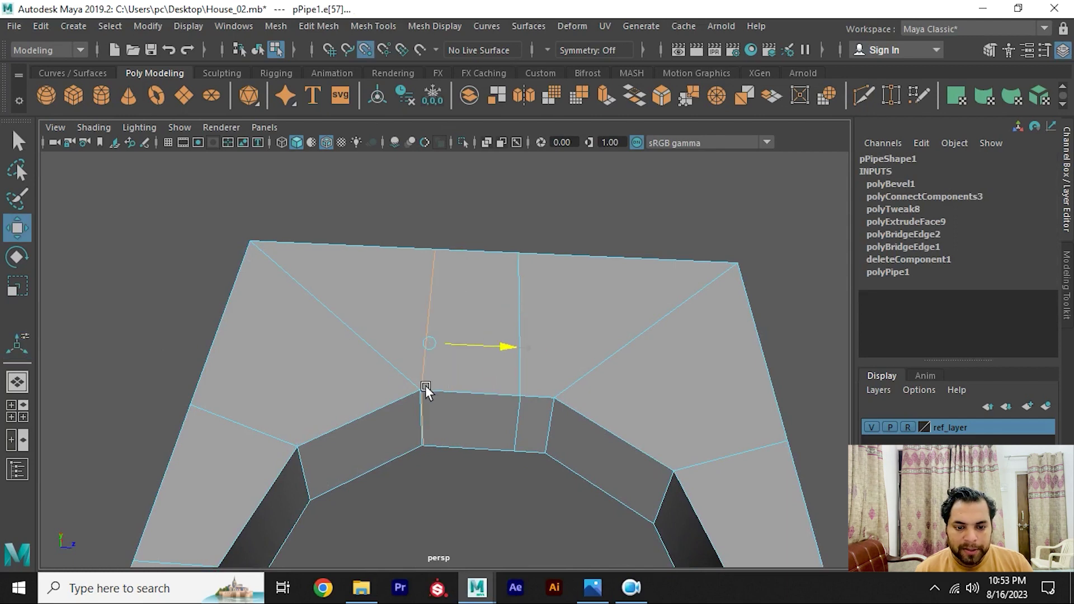
pyautogui.doubleClick(526, 308)
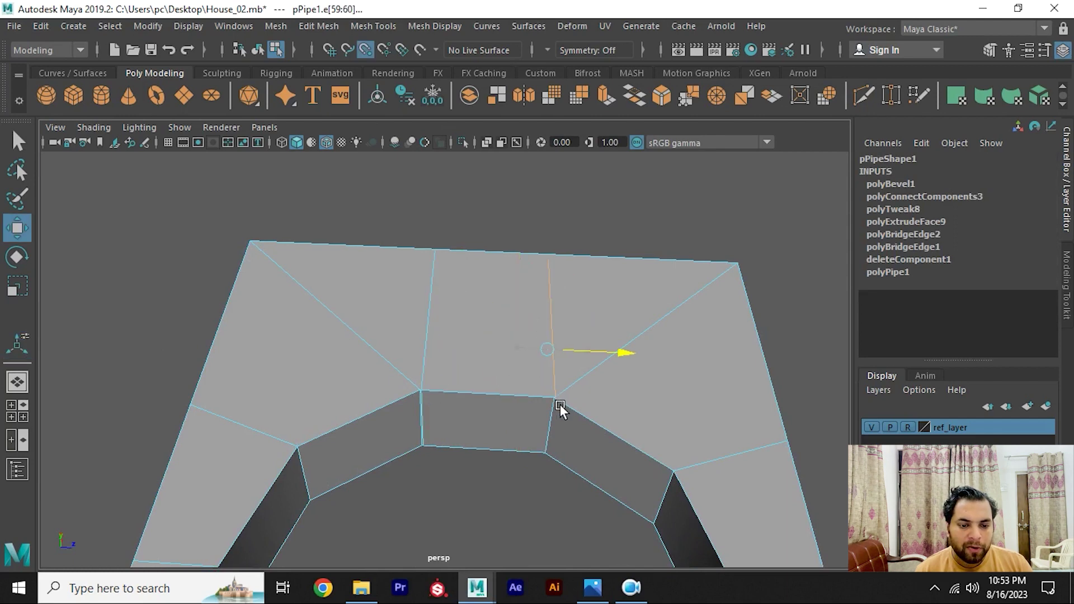
# Step: Merge the overlapping vertices on the arch top
pyautogui.scroll(-1, 447, 358)
pyautogui.scroll(1, 416, 354)
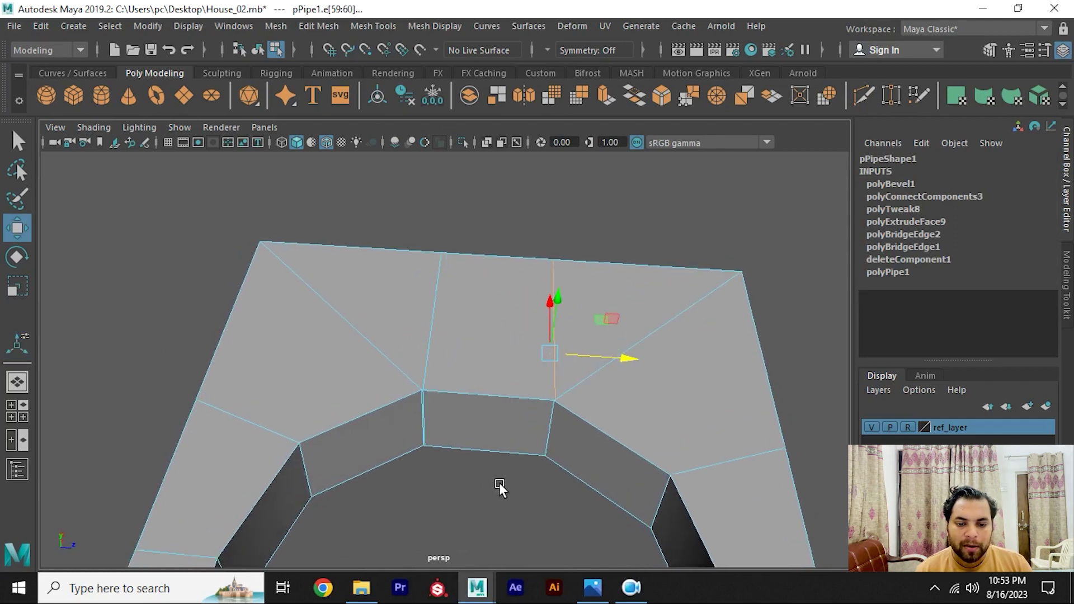
pyautogui.scroll(-2, 504, 347)
pyautogui.press('F9')
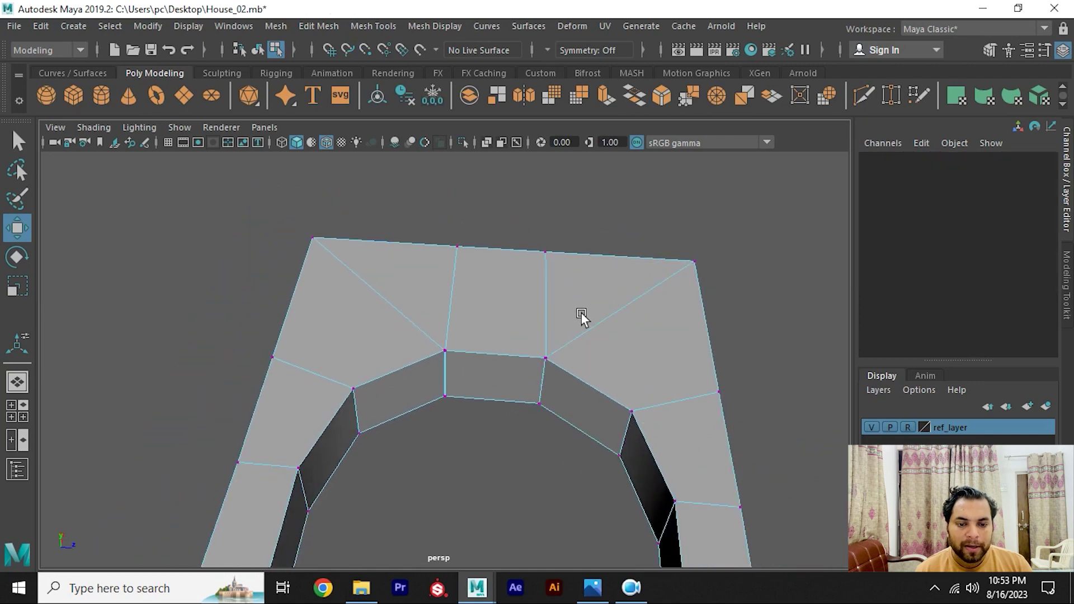
pyautogui.moveTo(621, 446)
pyautogui.mouseDown()
pyautogui.moveTo(458, 320)
pyautogui.moveTo(507, 341)
pyautogui.moveTo(502, 304)
pyautogui.mouseUp()
pyautogui.keyDown('shift'); pyautogui.moveTo(506, 220); pyautogui.dragTo(582, 201, button='right'); pyautogui.keyUp('shift')
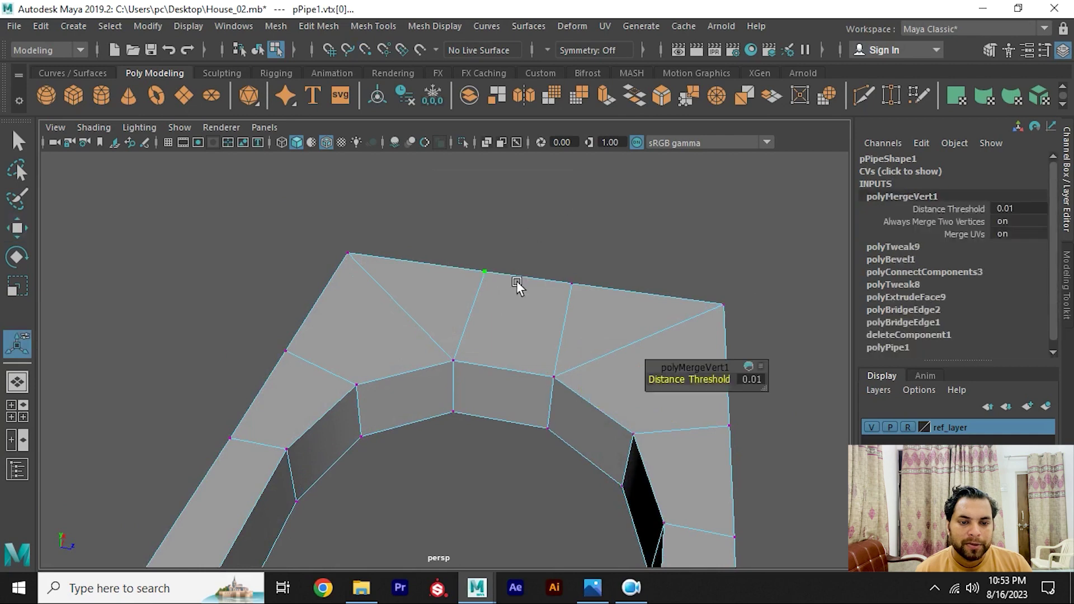
pyautogui.scroll(1, 495, 401)
pyautogui.scroll(1, 441, 336)
pyautogui.scroll(-3, 392, 316)
# Step: Delete the two diagonal edges on the arch top, then undo the deletion
pyautogui.press('F10')
pyautogui.keyDown('alt'); pyautogui.moveTo(341, 297); pyautogui.dragTo(374, 320); pyautogui.keyUp('alt')
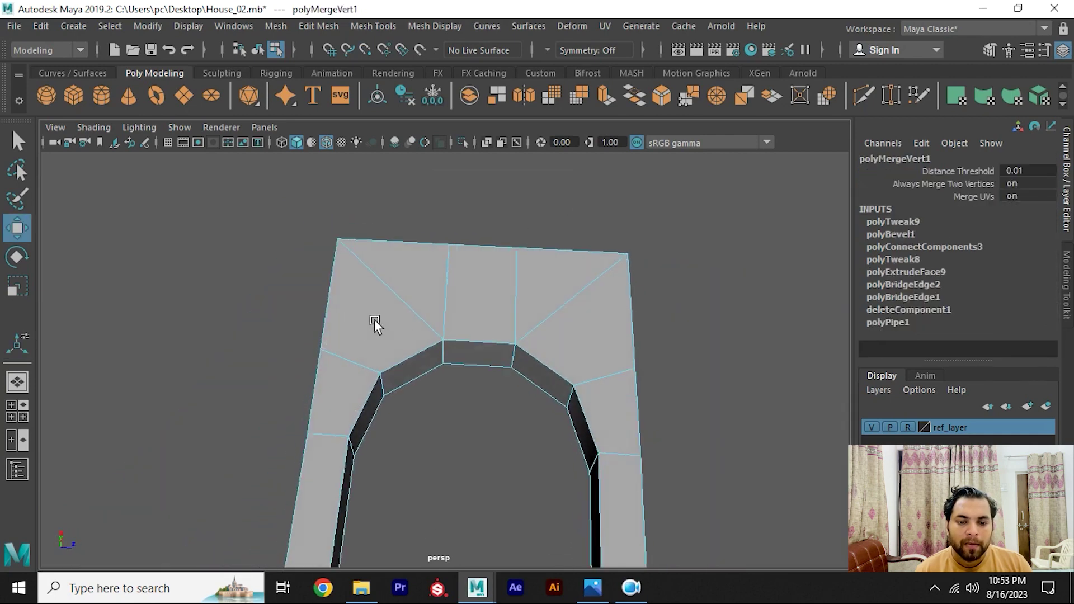
pyautogui.click(399, 292)
pyautogui.click(589, 314)
pyautogui.press('Delete')
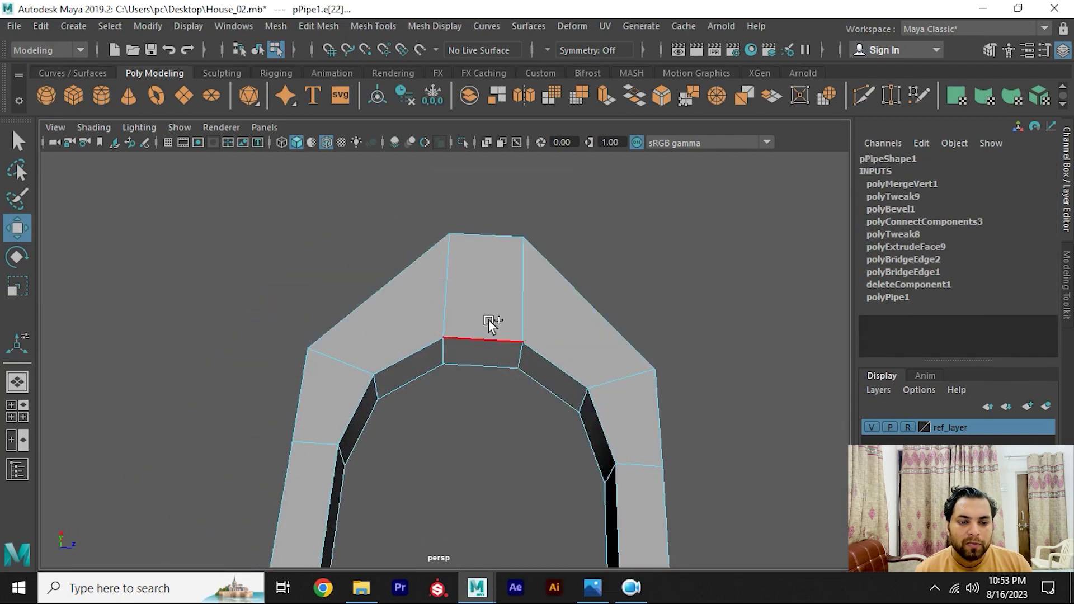
pyautogui.hotkey('ctrl', 'z')
pyautogui.moveTo(669, 320)
pyautogui.keyDown('alt'); pyautogui.mouseDown()
pyautogui.moveTo(491, 312)
pyautogui.moveTo(413, 338)
pyautogui.moveTo(522, 384)
pyautogui.moveTo(440, 309)
pyautogui.moveTo(474, 376)
pyautogui.mouseUp(); pyautogui.keyUp('alt')
# Step: Add an edge loop across the arch and slide a corner vertex outward along X
pyautogui.keyDown('shift'); pyautogui.moveTo(415, 288); pyautogui.dragTo(347, 312, button='right'); pyautogui.keyUp('shift')
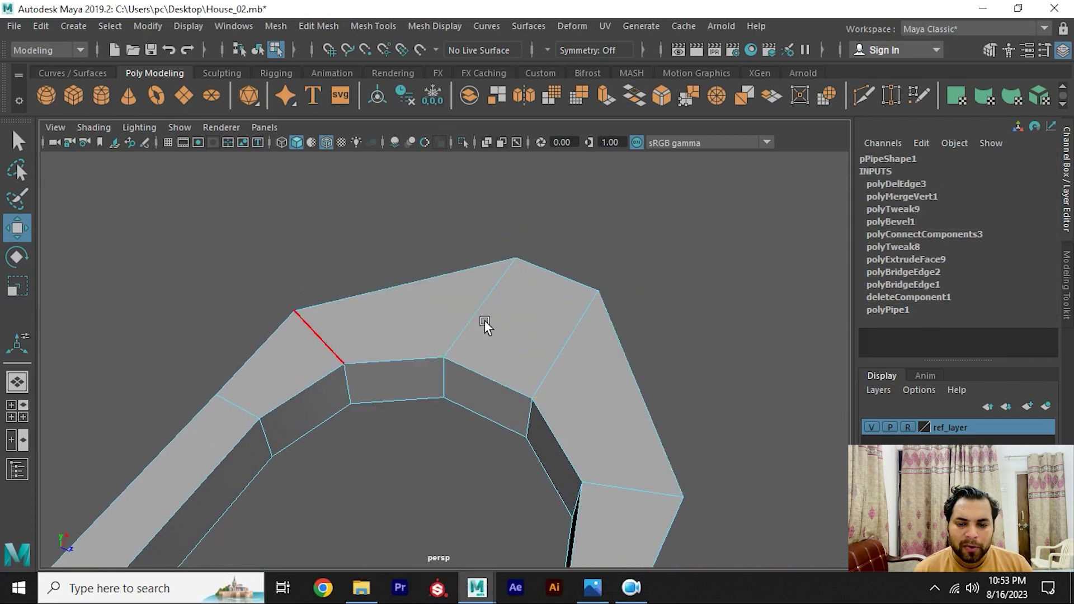
pyautogui.moveTo(485, 320)
pyautogui.keyDown('alt'); pyautogui.mouseDown()
pyautogui.moveTo(454, 344)
pyautogui.moveTo(532, 314)
pyautogui.mouseUp(); pyautogui.keyUp('alt')
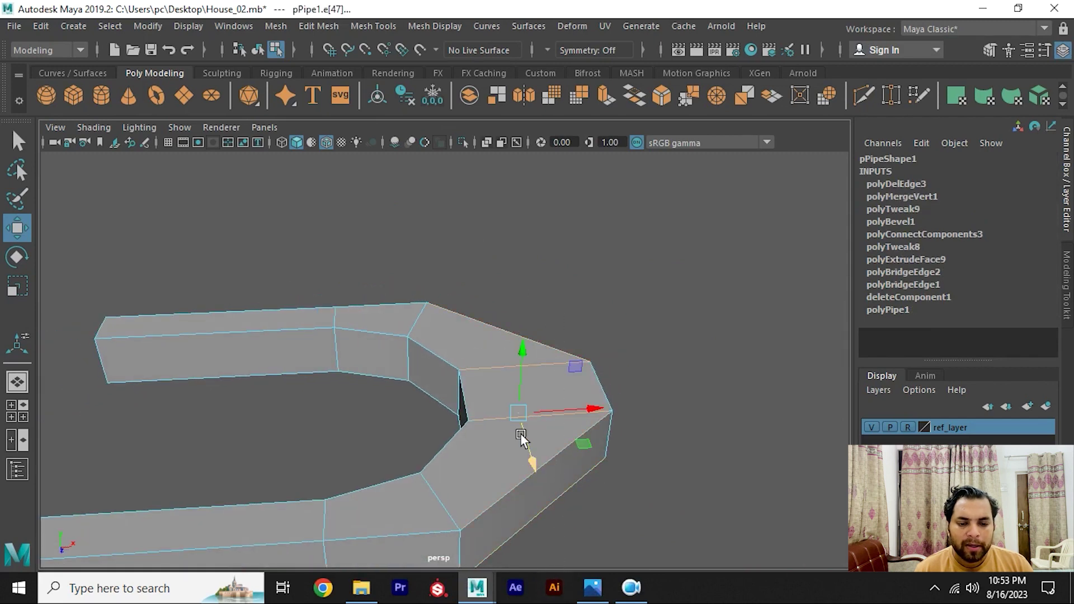
pyautogui.keyDown('shift'); pyautogui.moveTo(522, 440); pyautogui.dragTo(519, 515, button='right'); pyautogui.keyUp('shift')
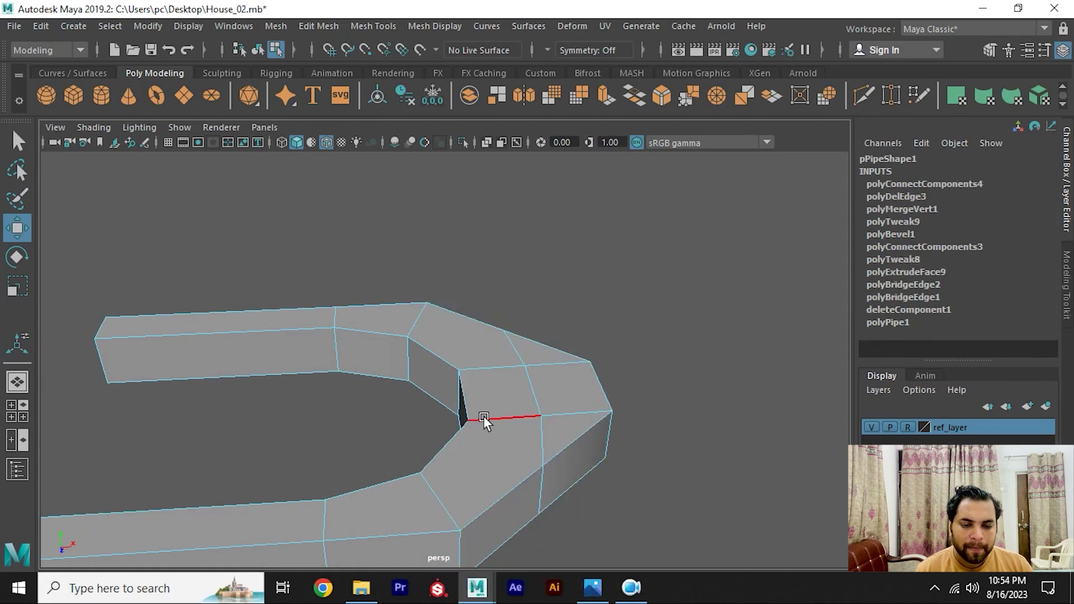
pyautogui.moveTo(483, 415)
pyautogui.keyDown('alt'); pyautogui.mouseDown()
pyautogui.moveTo(479, 424)
pyautogui.moveTo(434, 335)
pyautogui.moveTo(487, 304)
pyautogui.mouseUp(); pyautogui.keyUp('alt')
pyautogui.moveTo(364, 313); pyautogui.dragTo(303, 299, button='right')
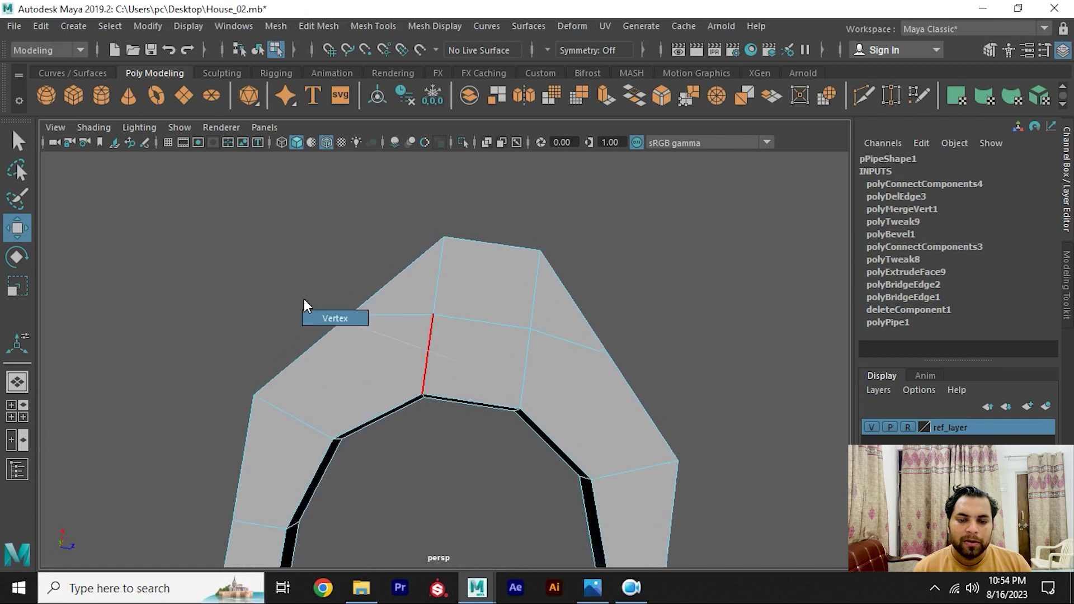
pyautogui.moveTo(374, 339)
pyautogui.mouseDown()
pyautogui.moveTo(399, 321)
pyautogui.moveTo(264, 392)
pyautogui.mouseUp()
pyautogui.moveTo(650, 362); pyautogui.dragTo(680, 423)
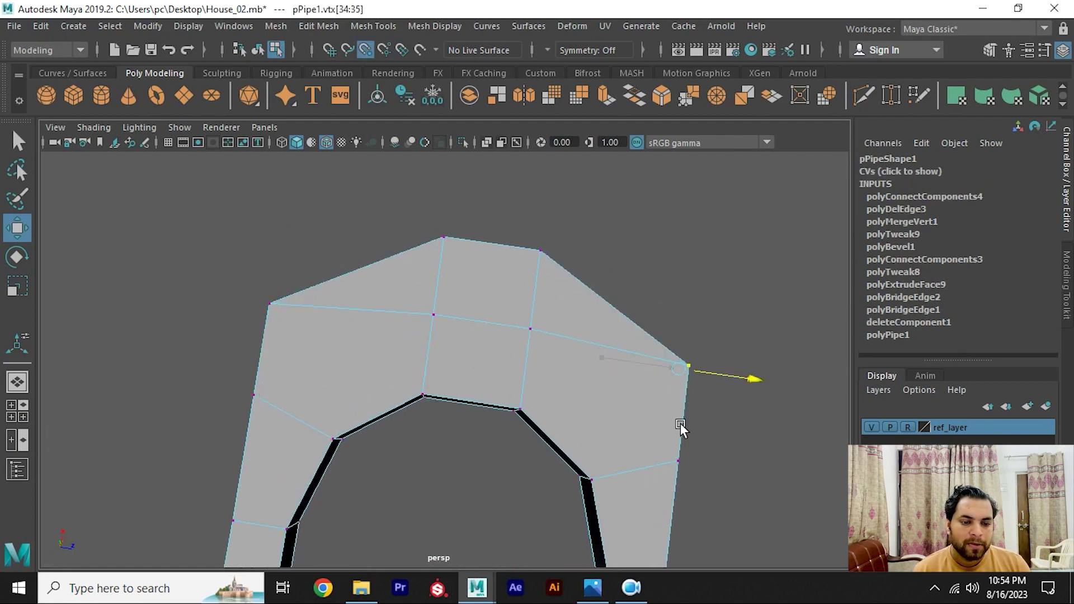
pyautogui.moveTo(642, 367)
pyautogui.keyDown('alt'); pyautogui.mouseDown()
pyautogui.moveTo(551, 293)
pyautogui.moveTo(509, 283)
pyautogui.moveTo(518, 256)
pyautogui.moveTo(459, 236)
pyautogui.moveTo(509, 310)
pyautogui.mouseUp(); pyautogui.keyUp('alt')
# Step: Delete the faces at the frame's corner, opening the gap
pyautogui.rightClick(539, 219)
pyautogui.moveTo(504, 159); pyautogui.dragTo(505, 214, button='right')
pyautogui.moveTo(512, 264); pyautogui.dragTo(583, 468)
pyautogui.press('Delete')
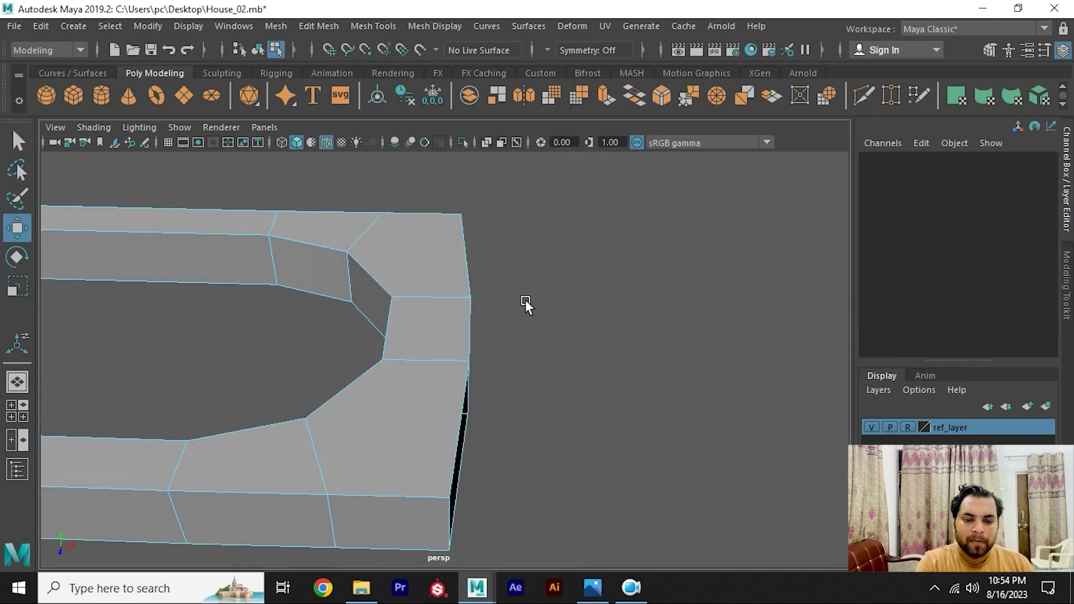
pyautogui.moveTo(525, 300)
pyautogui.keyDown('alt'); pyautogui.mouseDown()
pyautogui.moveTo(563, 327)
pyautogui.moveTo(545, 378)
pyautogui.mouseUp(); pyautogui.keyUp('alt')
# Step: Bridge the open front edges into a flat span with 0 divisions
pyautogui.click(549, 305)
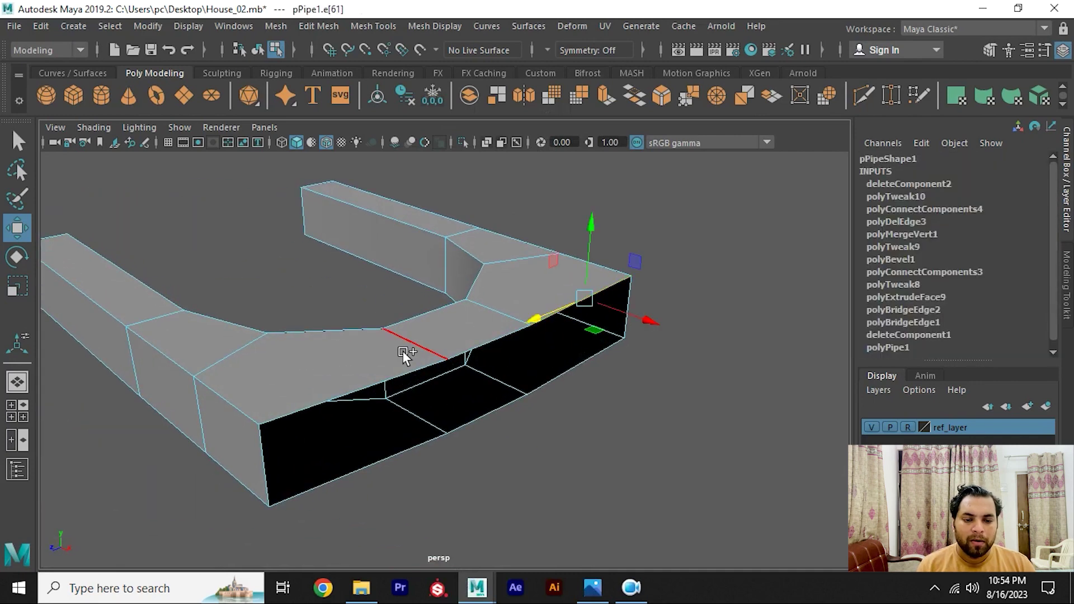
pyautogui.keyDown('shift'); pyautogui.click(390, 371); pyautogui.keyUp('shift')
pyautogui.keyDown('shift'); pyautogui.click(406, 446); pyautogui.keyUp('shift')
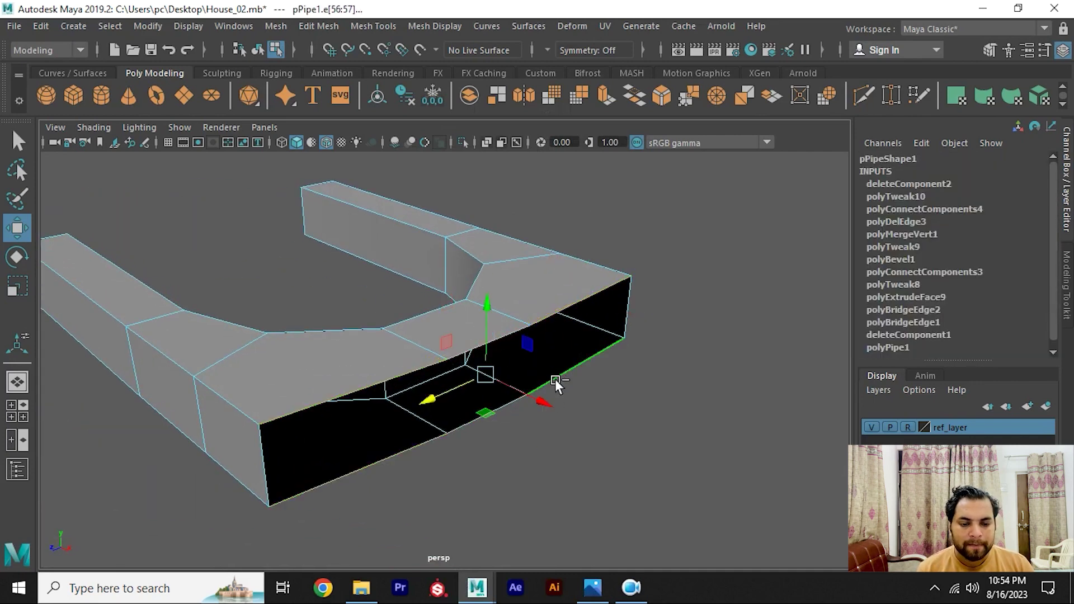
pyautogui.keyDown('shift'); pyautogui.moveTo(556, 381); pyautogui.dragTo(549, 492, button='right'); pyautogui.keyUp('shift')
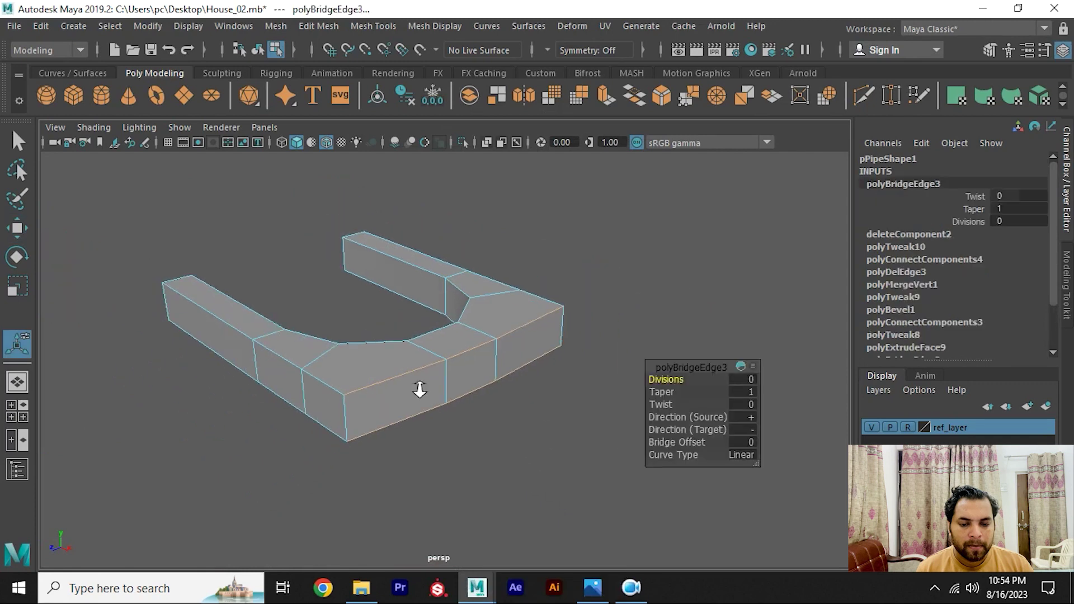
pyautogui.keyDown('alt'); pyautogui.moveTo(420, 389); pyautogui.dragTo(587, 425); pyautogui.keyUp('alt')
pyautogui.keyDown('alt'); pyautogui.moveTo(542, 377); pyautogui.dragTo(445, 363); pyautogui.keyUp('alt')
pyautogui.press('w')
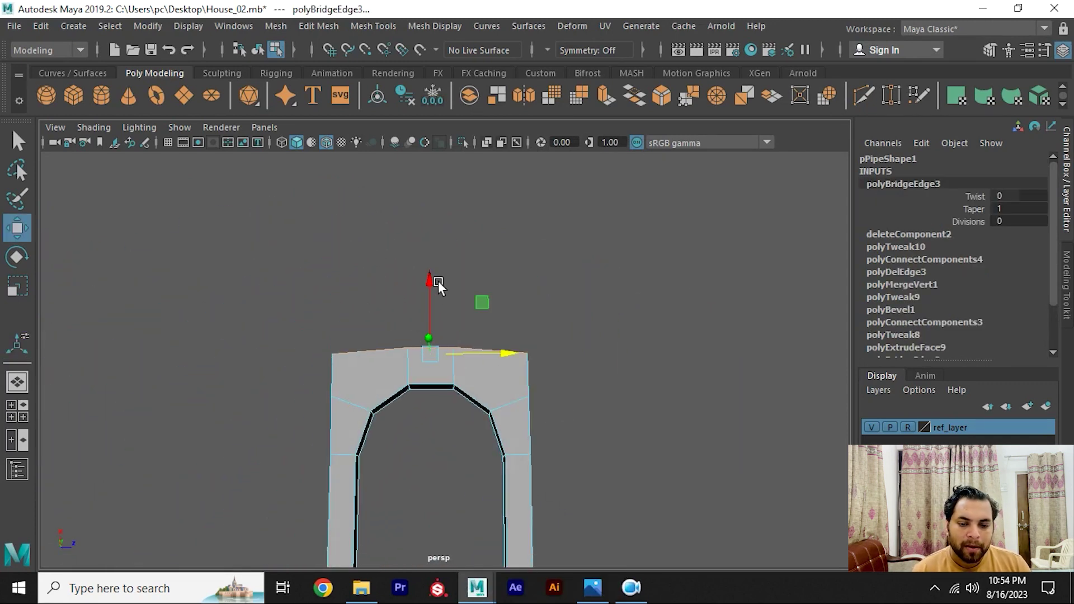
pyautogui.press('r')
pyautogui.moveTo(428, 292)
pyautogui.keyDown('alt'); pyautogui.mouseDown()
pyautogui.moveTo(381, 293)
pyautogui.moveTo(340, 262)
pyautogui.moveTo(432, 307)
pyautogui.moveTo(474, 349)
pyautogui.moveTo(529, 347)
pyautogui.moveTo(491, 325)
pyautogui.mouseUp(); pyautogui.keyUp('alt')
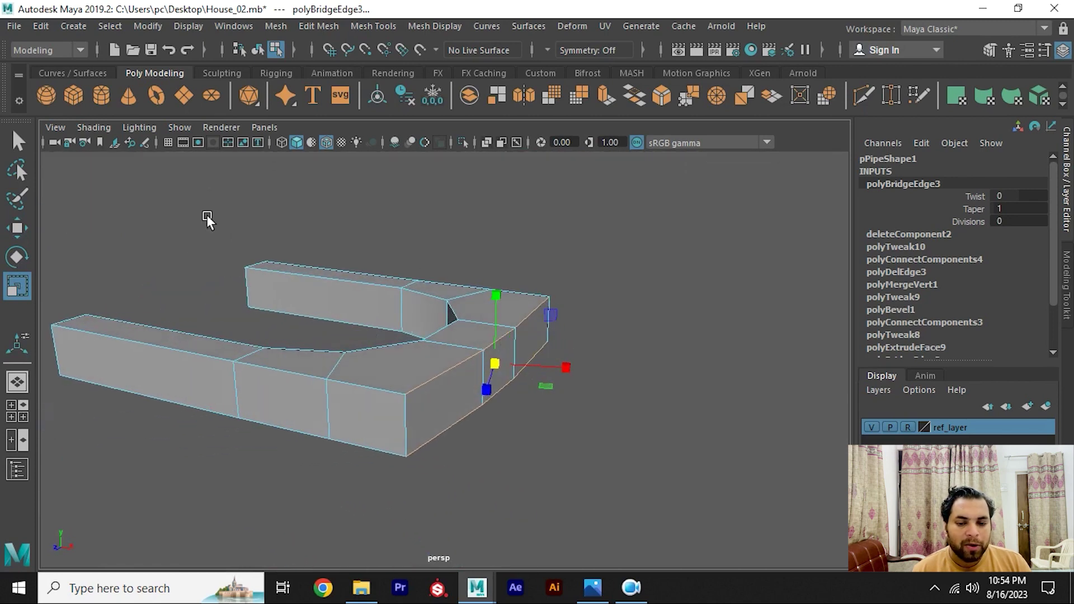
# Step: Set the Scale tool's axis orientation to World
pyautogui.doubleClick(9, 289)
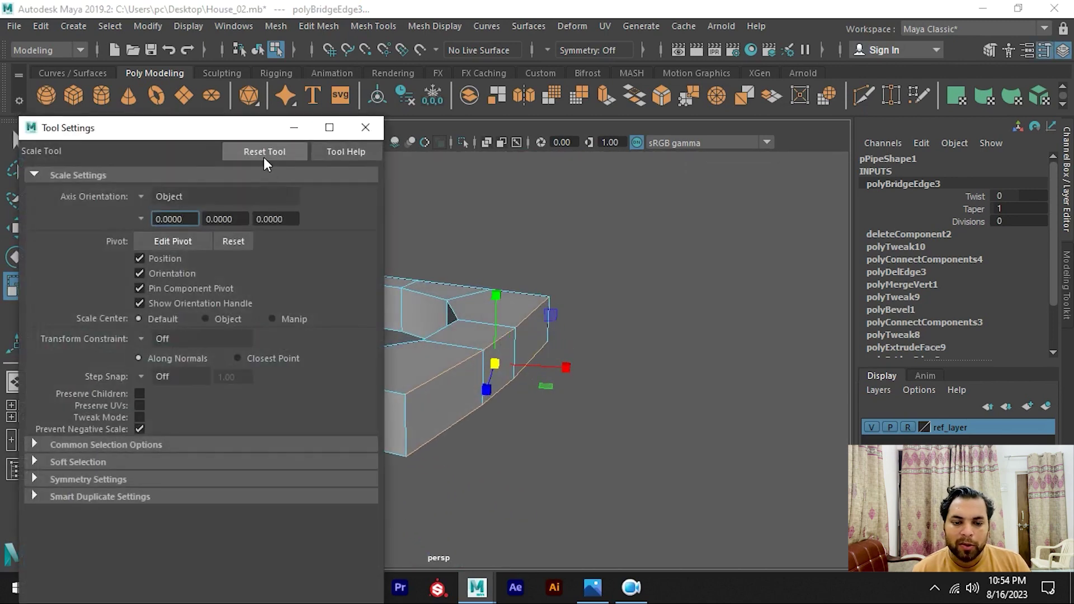
pyautogui.moveTo(202, 131); pyautogui.dragTo(796, 263)
pyautogui.keyDown('alt'); pyautogui.moveTo(560, 235); pyautogui.dragTo(604, 263); pyautogui.keyUp('alt')
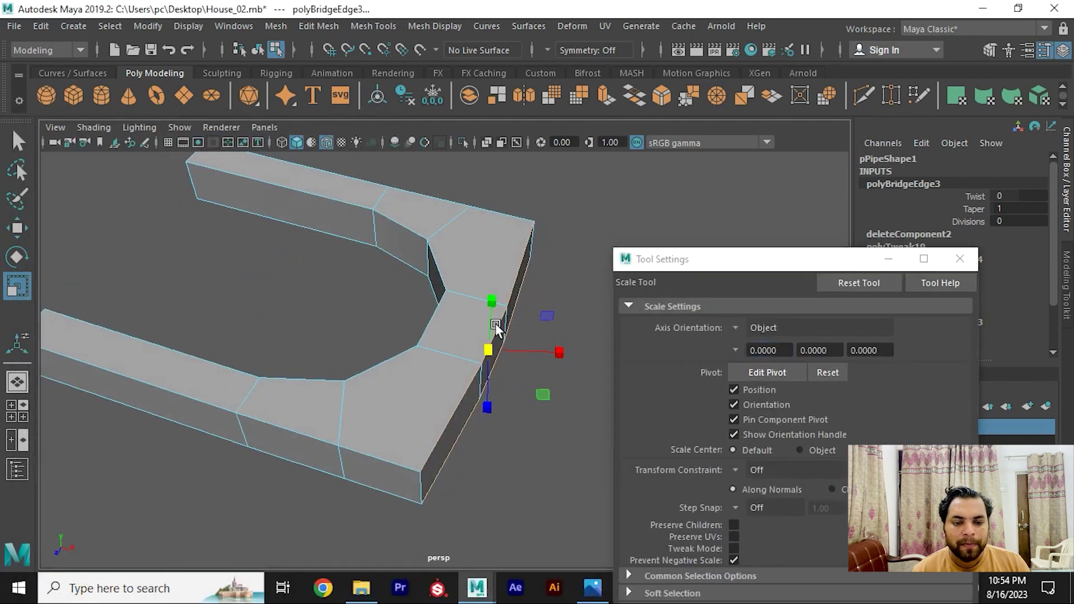
pyautogui.click(737, 328)
pyautogui.click(762, 363)
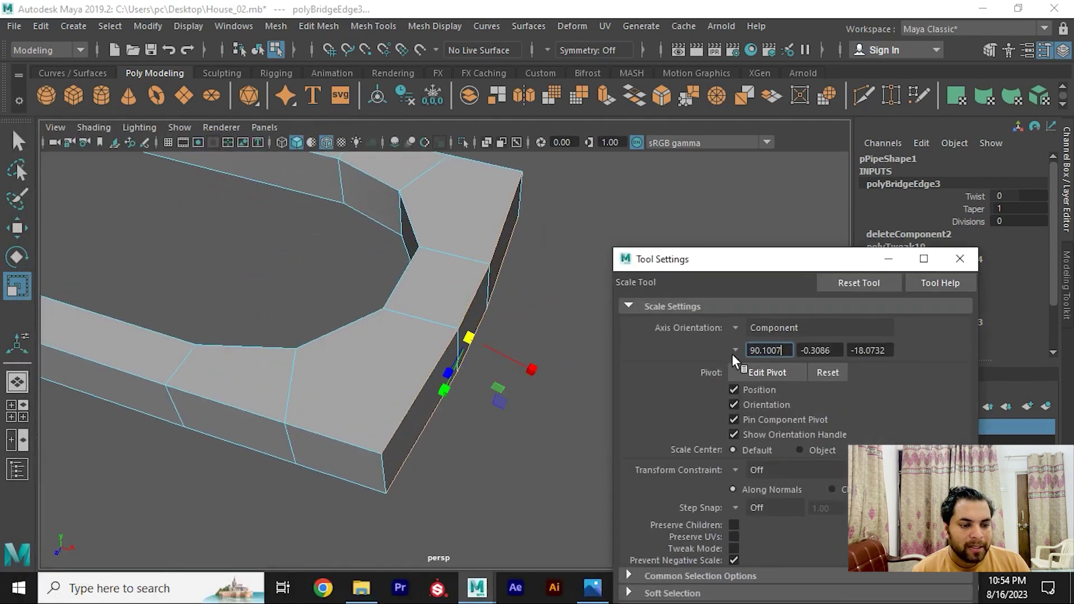
pyautogui.moveTo(524, 307)
pyautogui.keyDown('alt'); pyautogui.mouseDown()
pyautogui.moveTo(513, 238)
pyautogui.moveTo(509, 277)
pyautogui.mouseUp(); pyautogui.keyUp('alt')
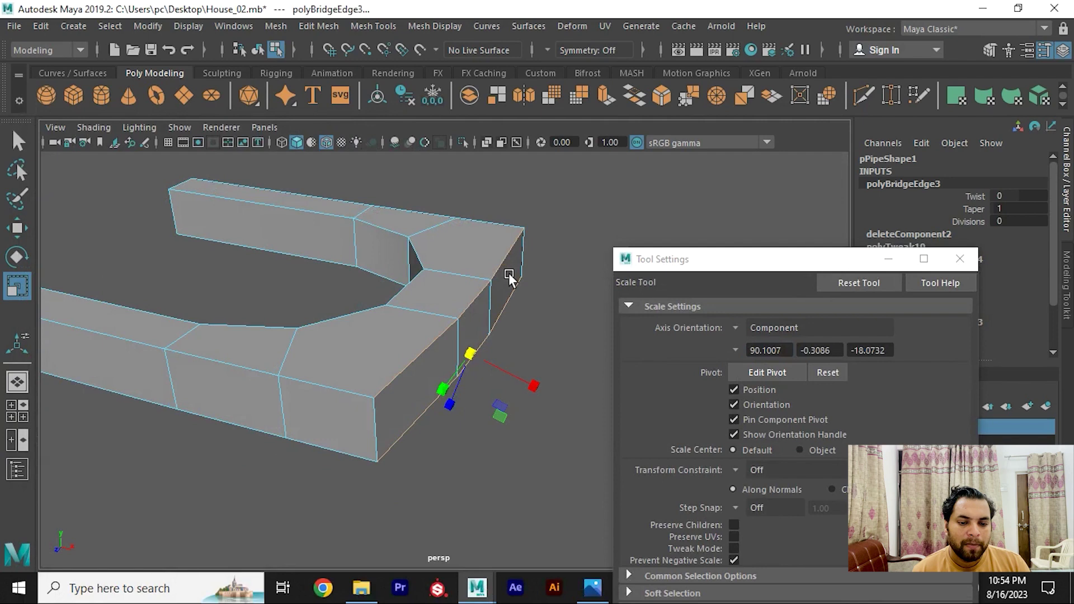
pyautogui.click(739, 327)
pyautogui.click(771, 336)
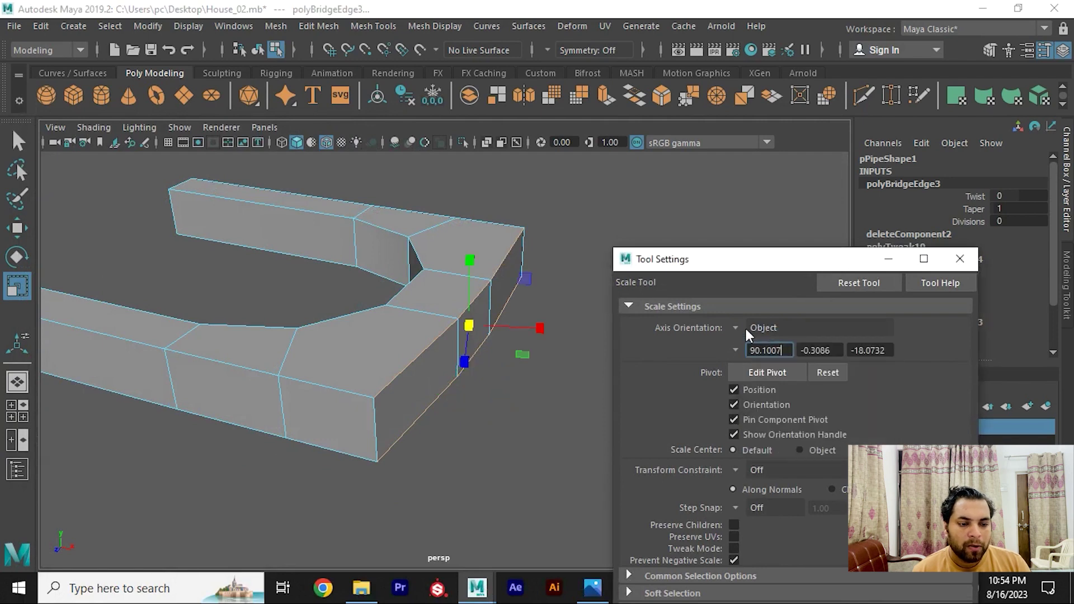
pyautogui.click(736, 327)
pyautogui.click(760, 347)
pyautogui.moveTo(504, 313)
pyautogui.keyDown('alt'); pyautogui.mouseDown()
pyautogui.moveTo(478, 303)
pyautogui.moveTo(520, 325)
pyautogui.moveTo(124, 269)
pyautogui.moveTo(559, 266)
pyautogui.mouseUp(); pyautogui.keyUp('alt')
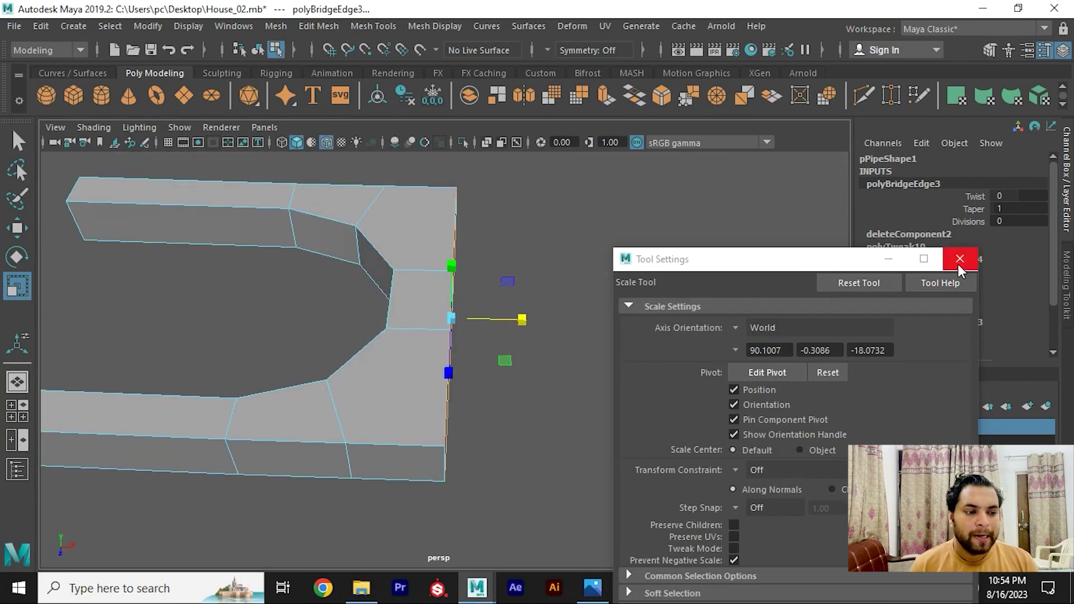
pyautogui.click(960, 268)
# Step: Select the frame corner's right-side faces and push them outward along X
pyautogui.moveTo(350, 270)
pyautogui.keyDown('alt'); pyautogui.mouseDown()
pyautogui.moveTo(472, 289)
pyautogui.moveTo(343, 257)
pyautogui.mouseUp(); pyautogui.keyUp('alt')
pyautogui.moveTo(417, 155); pyautogui.dragTo(420, 241, button='right')
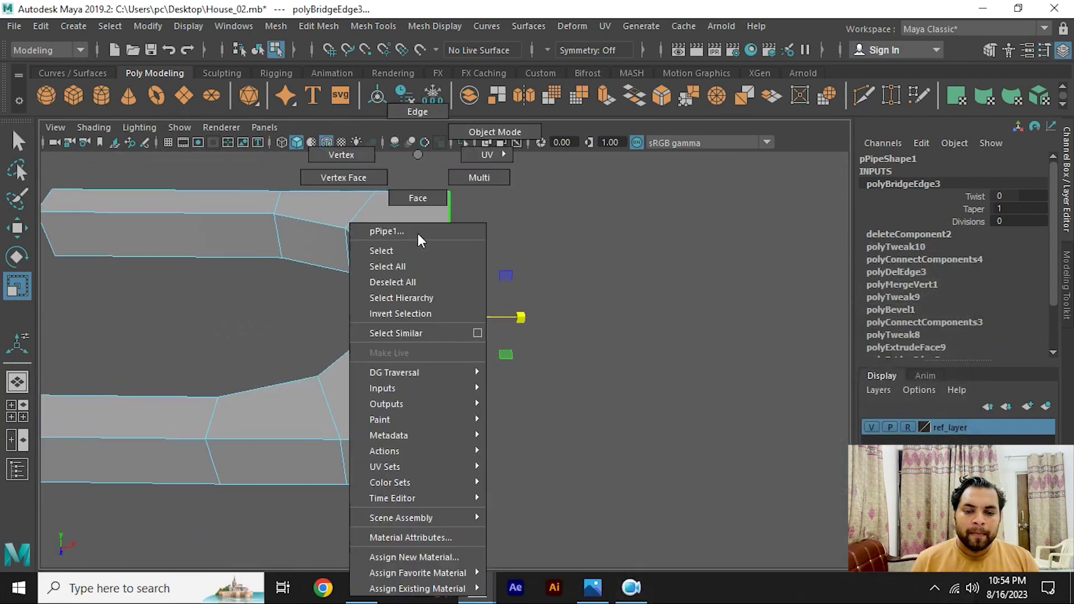
pyautogui.moveTo(415, 199); pyautogui.dragTo(417, 198, button='right')
pyautogui.keyDown('alt'); pyautogui.moveTo(417, 199); pyautogui.dragTo(431, 236); pyautogui.keyUp('alt')
pyautogui.moveTo(539, 475); pyautogui.dragTo(540, 477)
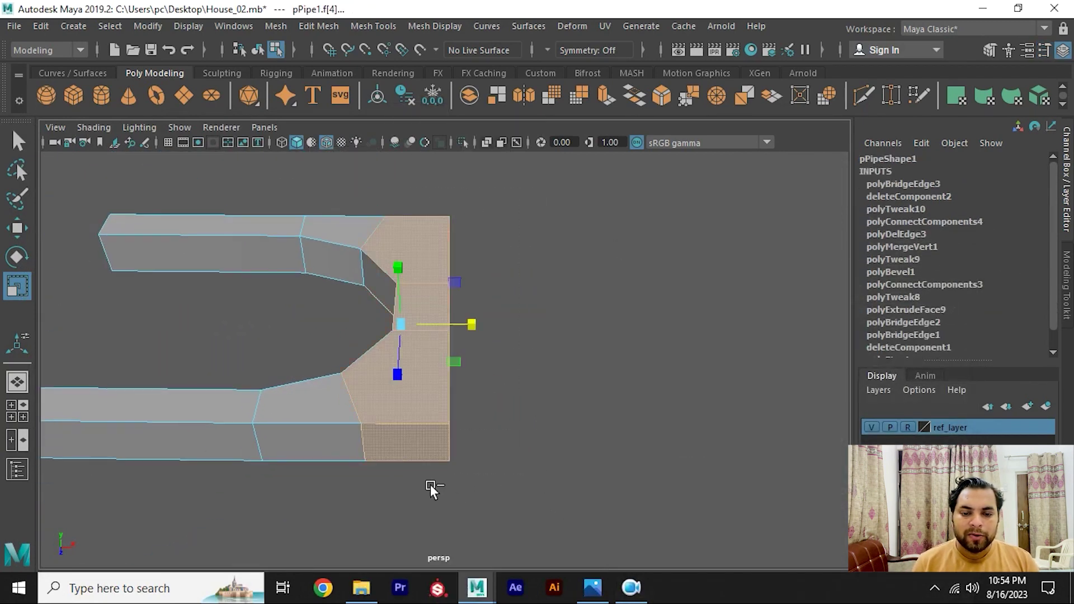
pyautogui.keyDown('ctrl'); pyautogui.moveTo(308, 189); pyautogui.dragTo(307, 185); pyautogui.keyUp('ctrl')
pyautogui.press('w')
pyautogui.moveTo(521, 322); pyautogui.dragTo(538, 332)
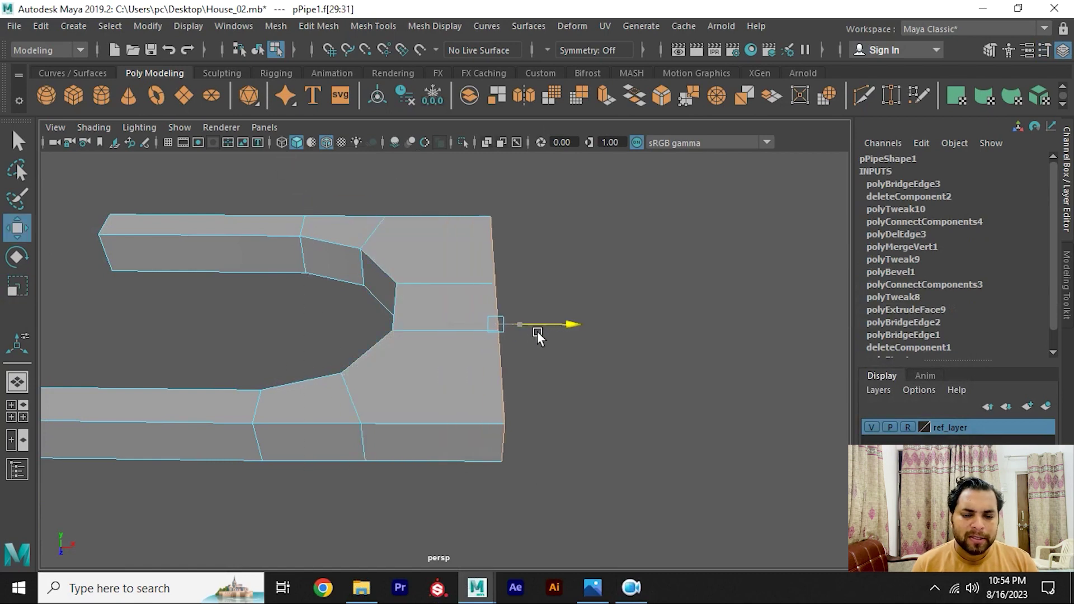
pyautogui.keyDown('alt'); pyautogui.moveTo(437, 311); pyautogui.dragTo(422, 327); pyautogui.keyUp('alt')
pyautogui.moveTo(421, 154); pyautogui.dragTo(498, 133, button='right')
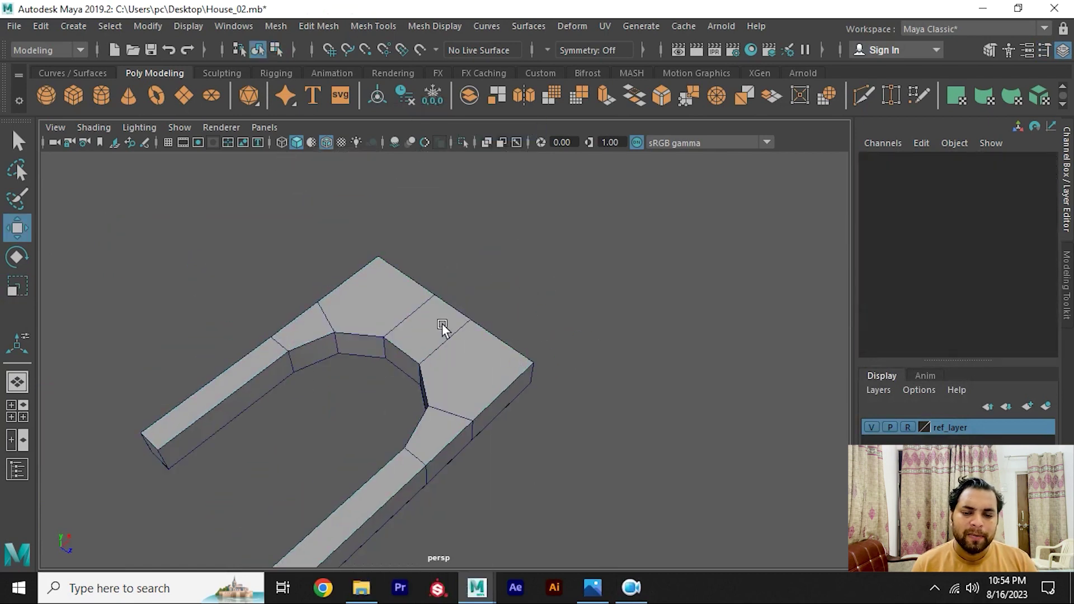
# Step: In front view, rotate the frame 90 degrees about Z and tilt it about X
pyautogui.click(518, 297)
pyautogui.press('space')
pyautogui.moveTo(518, 296)
pyautogui.mouseDown()
pyautogui.moveTo(524, 342)
pyautogui.moveTo(449, 251)
pyautogui.moveTo(413, 246)
pyautogui.mouseUp()
pyautogui.scroll(-2, 582, 314)
pyautogui.press('e')
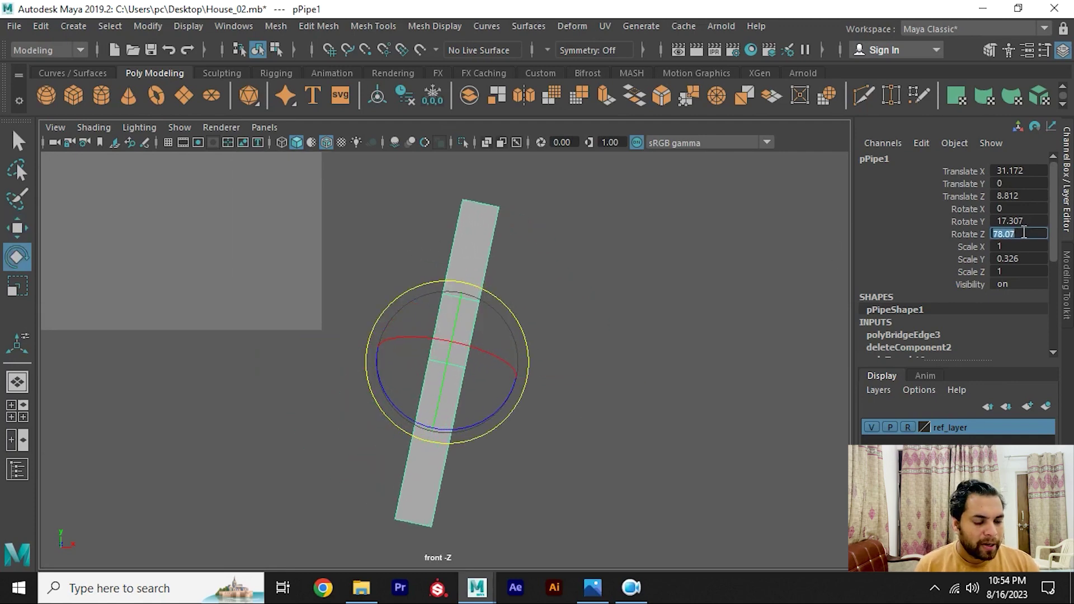
pyautogui.write('90')
pyautogui.press('Return')
pyautogui.moveTo(437, 342)
pyautogui.mouseDown()
pyautogui.moveTo(480, 352)
pyautogui.moveTo(427, 285)
pyautogui.mouseUp()
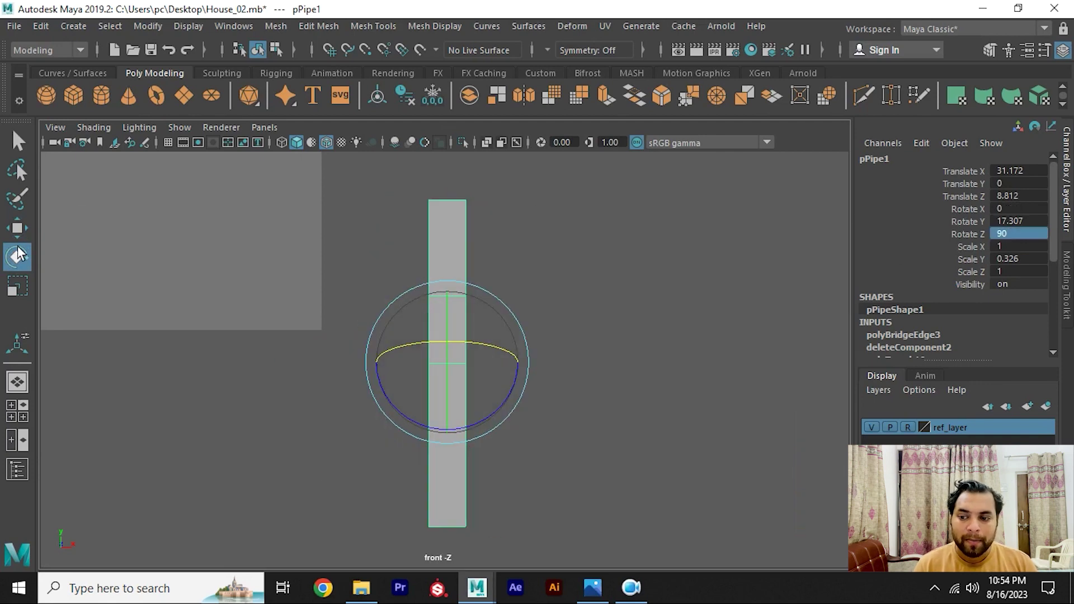
# Step: Reset the Rotate tool options with World axis orientation, then try a rotation and undo it
pyautogui.doubleClick(14, 270)
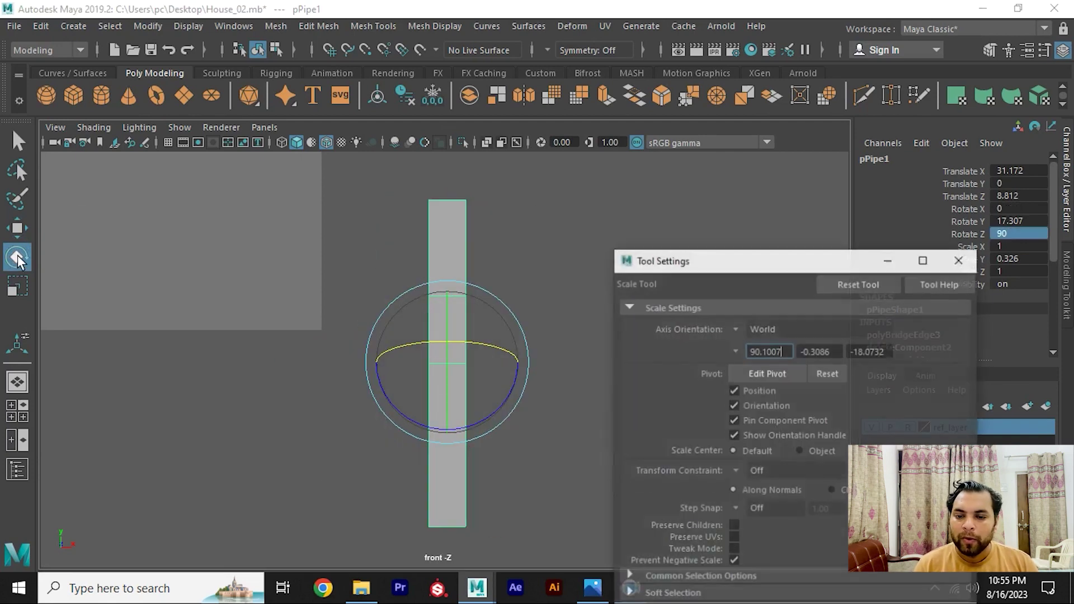
pyautogui.click(846, 292)
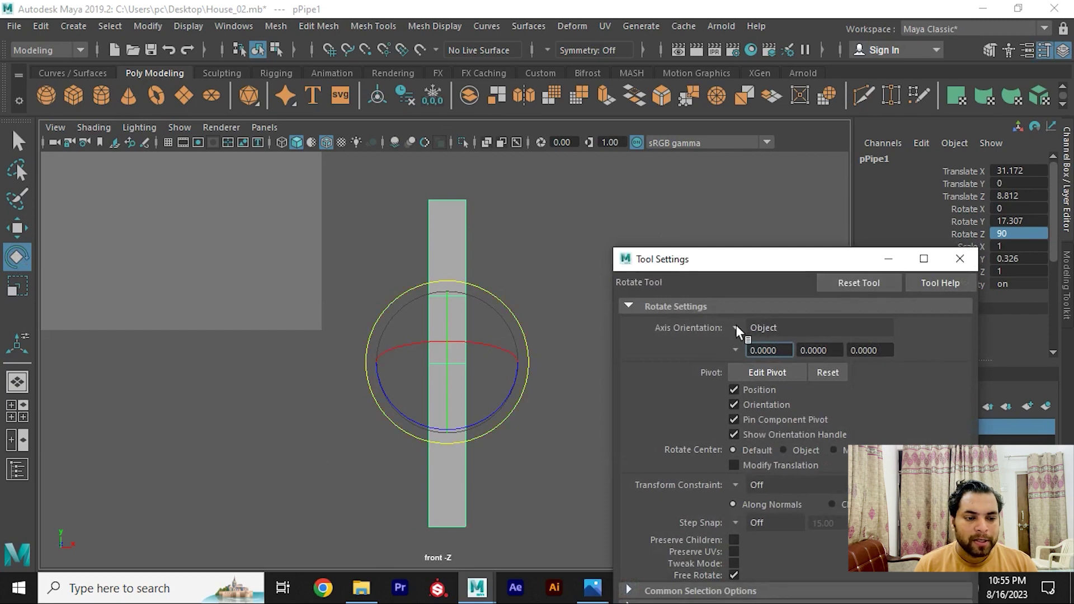
pyautogui.click(737, 331)
pyautogui.click(764, 351)
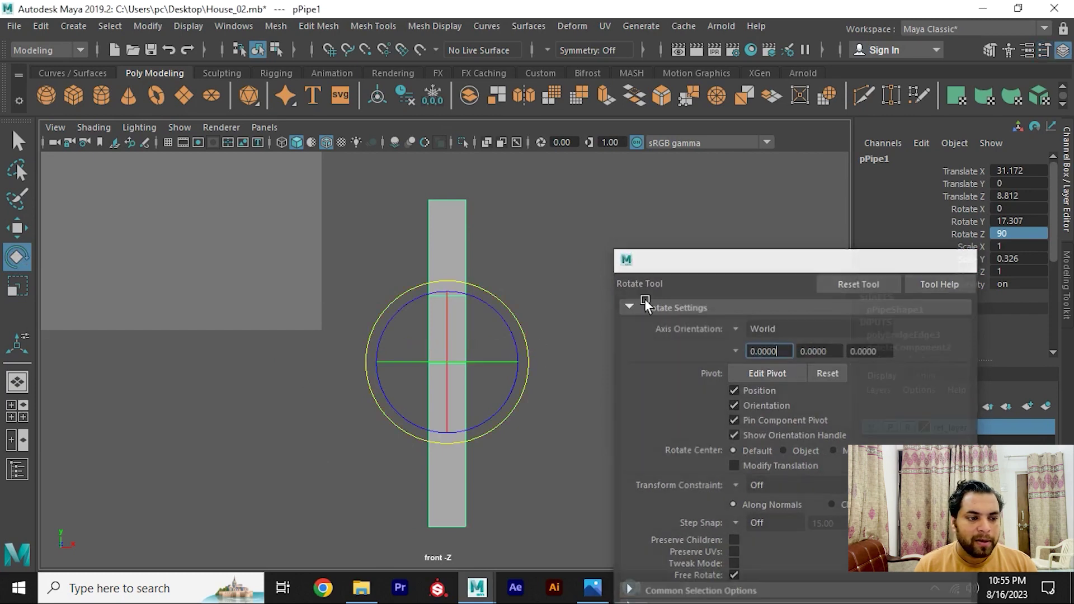
pyautogui.click(960, 258)
pyautogui.moveTo(474, 364)
pyautogui.mouseDown()
pyautogui.moveTo(537, 374)
pyautogui.moveTo(509, 362)
pyautogui.mouseUp()
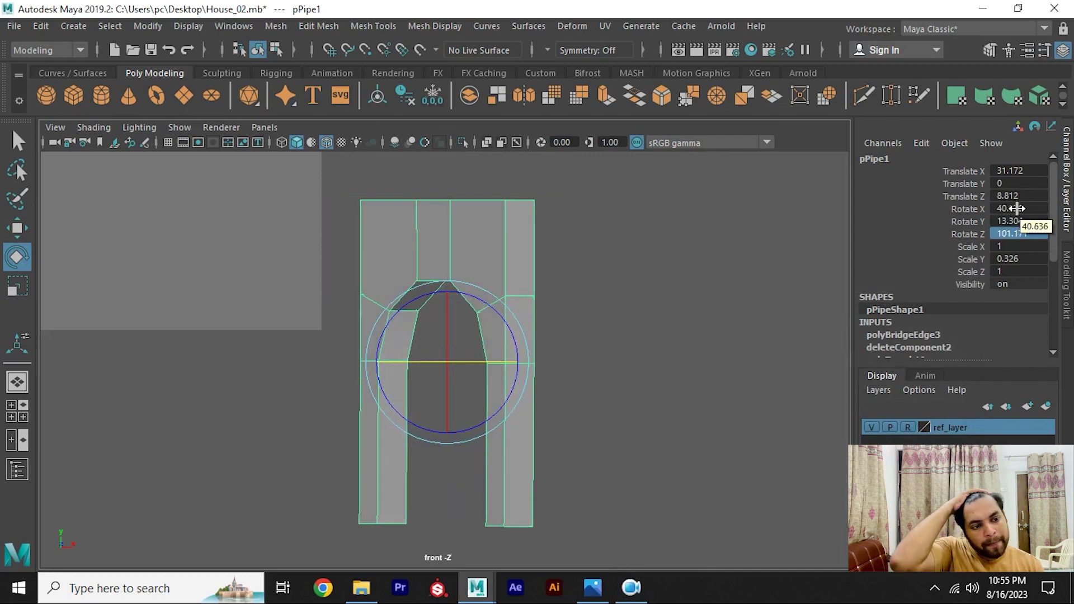
pyautogui.moveTo(396, 362); pyautogui.dragTo(385, 361)
pyautogui.hotkey('ctrl', 'z')
pyautogui.hotkey('ctrl', 'z')
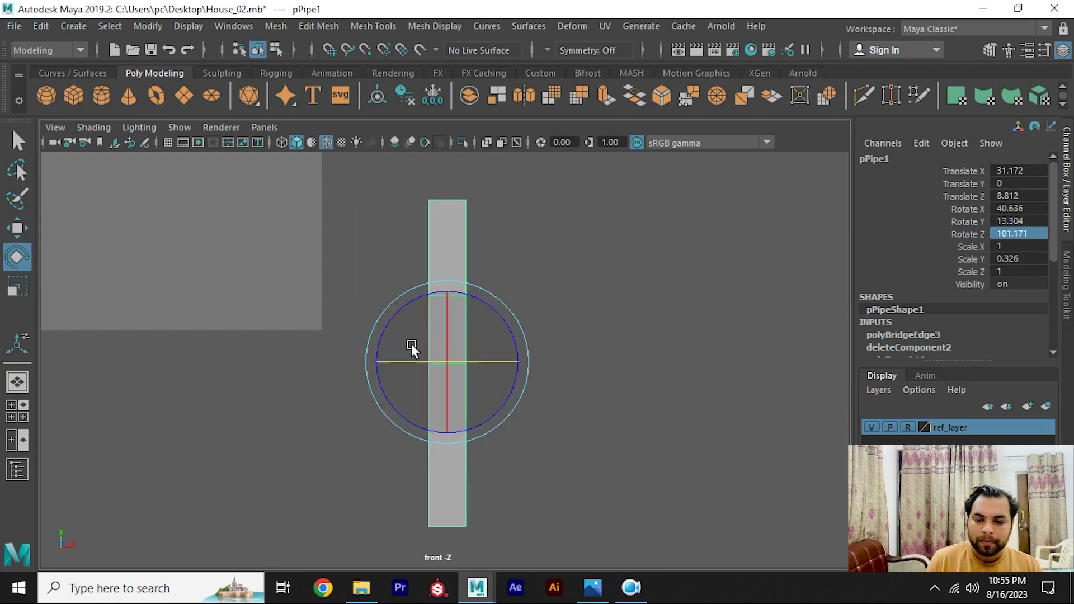
# Step: Reset the Rotate tool options again, leaving axis orientation on World
pyautogui.doubleClick(19, 256)
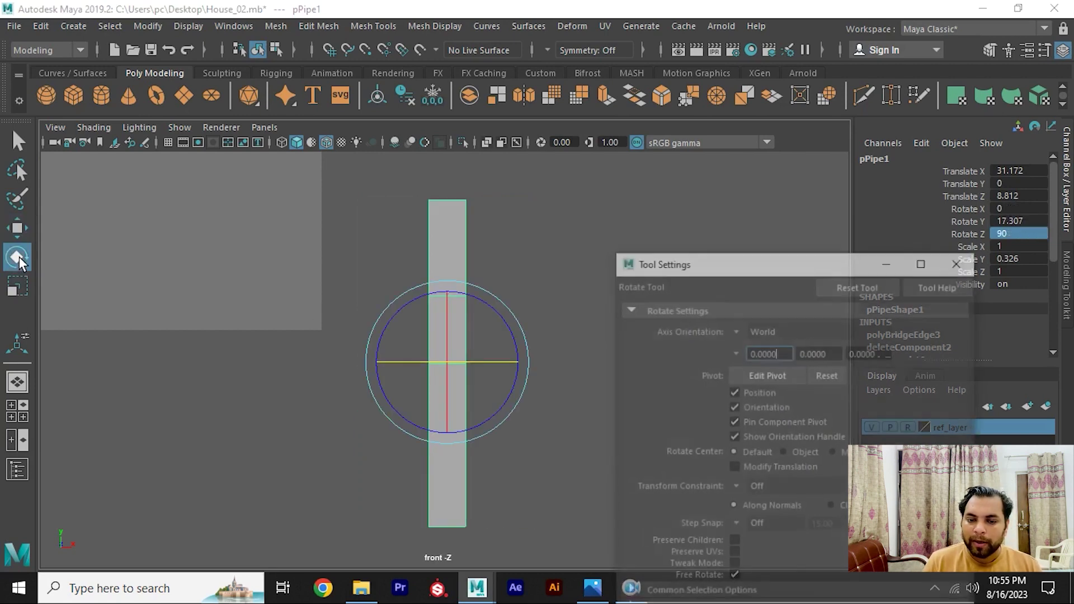
pyautogui.moveTo(833, 265); pyautogui.dragTo(730, 195)
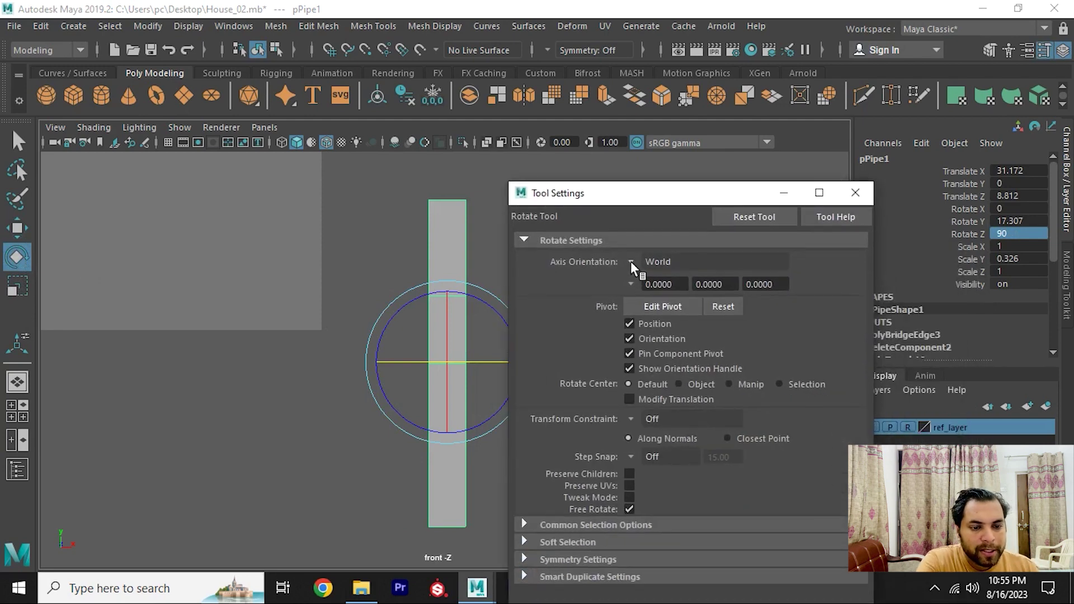
pyautogui.click(741, 219)
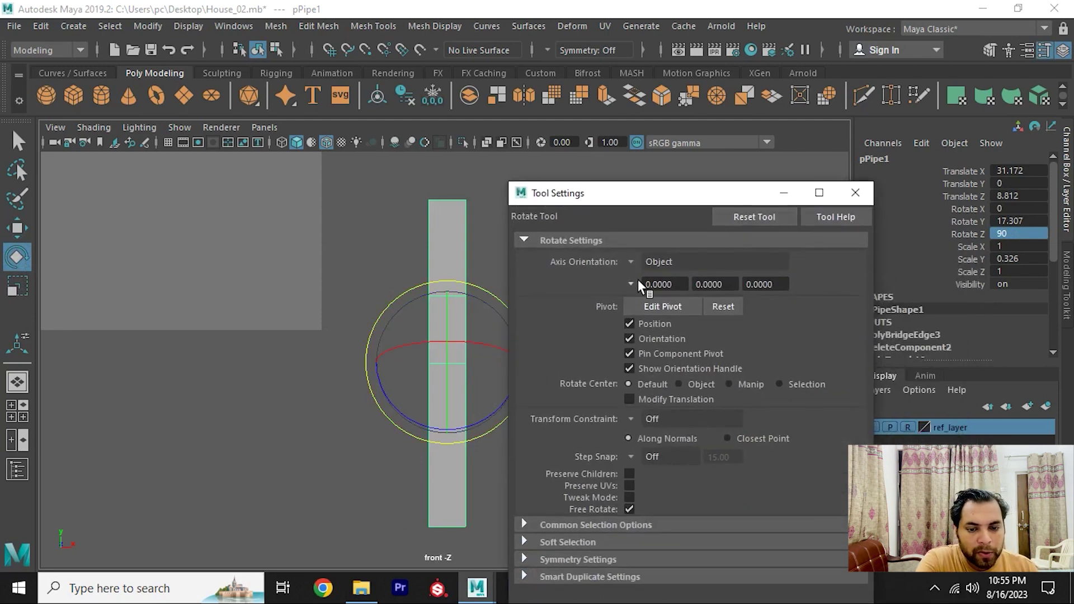
pyautogui.click(631, 261)
pyautogui.click(657, 302)
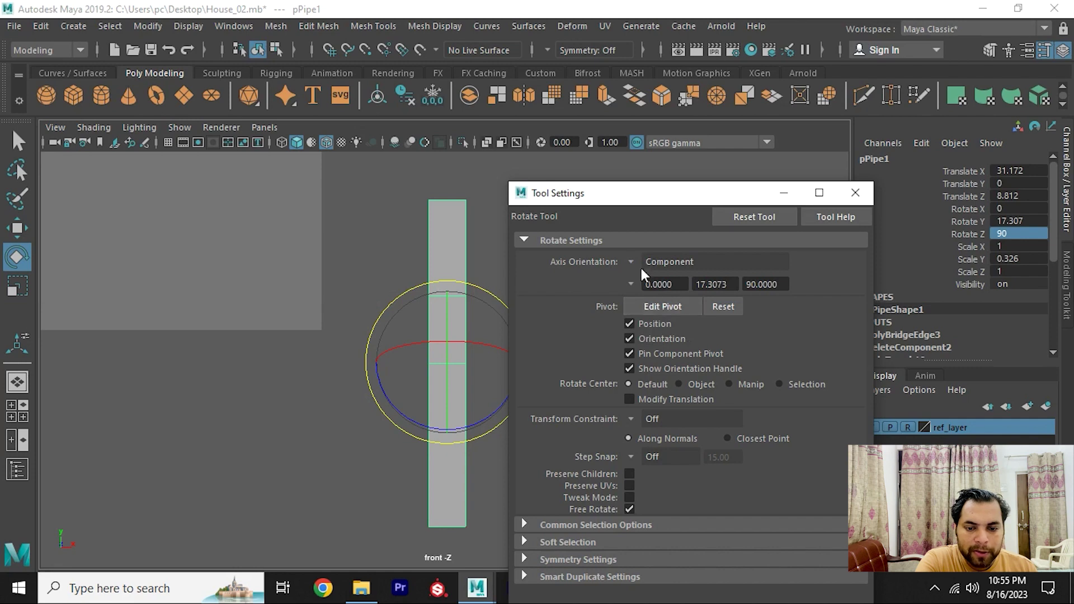
pyautogui.click(639, 265)
pyautogui.click(662, 282)
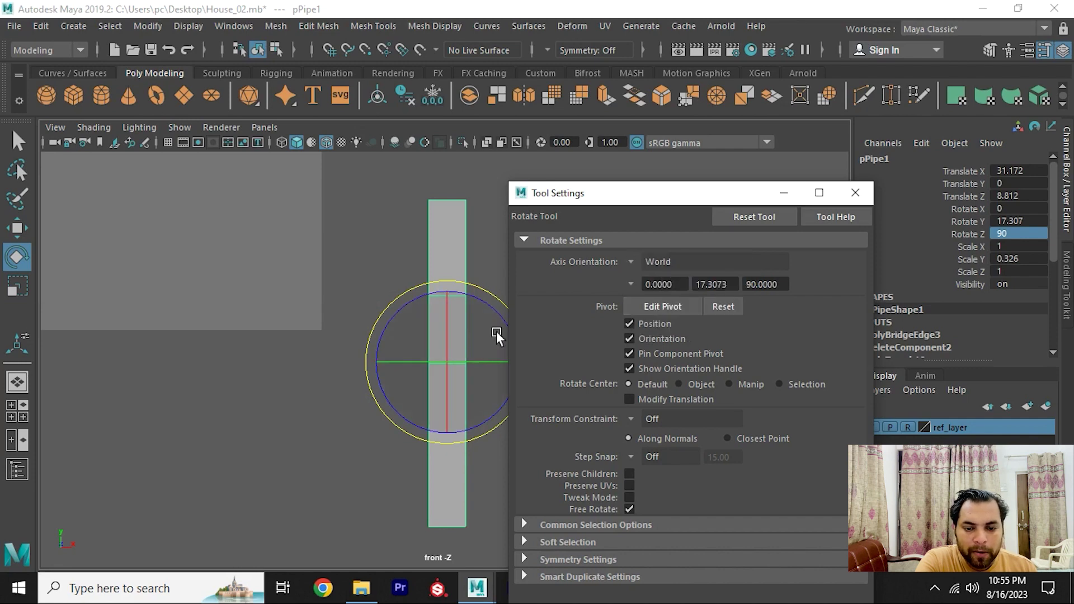
pyautogui.click(854, 193)
# Step: Back in perspective view, stand the frame upright with Rotate X 90
pyautogui.press('w')
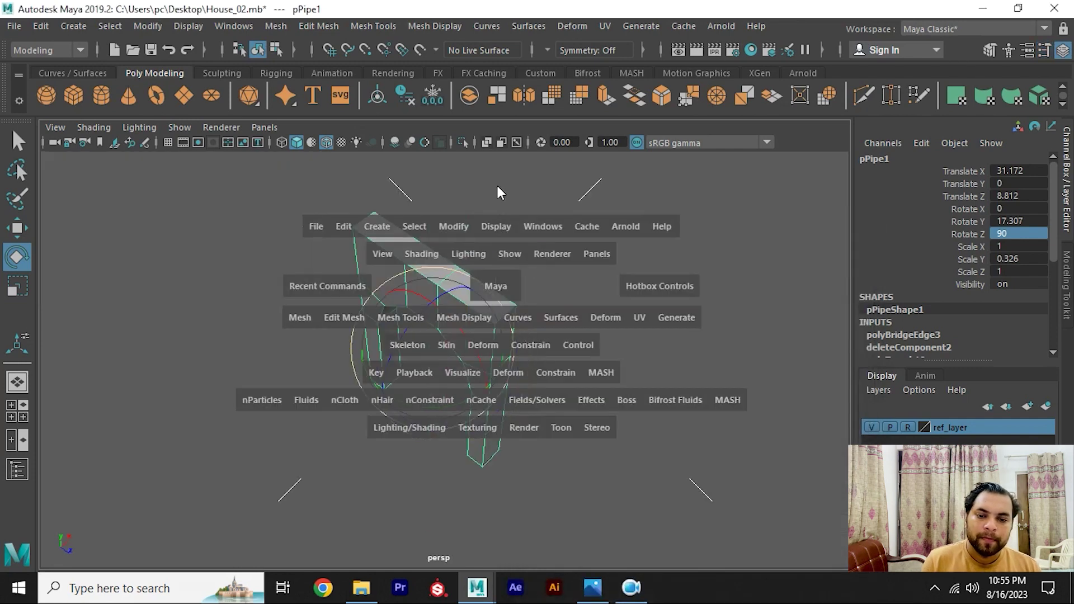
pyautogui.moveTo(498, 190)
pyautogui.mouseDown()
pyautogui.moveTo(396, 312)
pyautogui.moveTo(498, 333)
pyautogui.moveTo(408, 309)
pyautogui.moveTo(378, 331)
pyautogui.moveTo(461, 331)
pyautogui.mouseUp()
pyautogui.press('e')
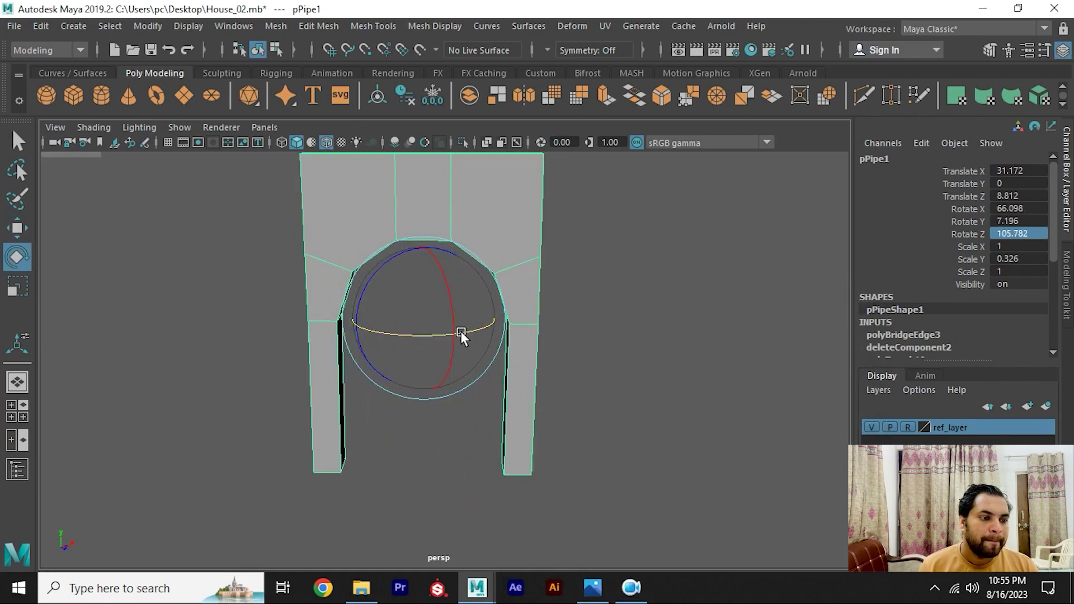
pyautogui.hotkey('ctrl', 'z')
pyautogui.moveTo(415, 338); pyautogui.dragTo(421, 339)
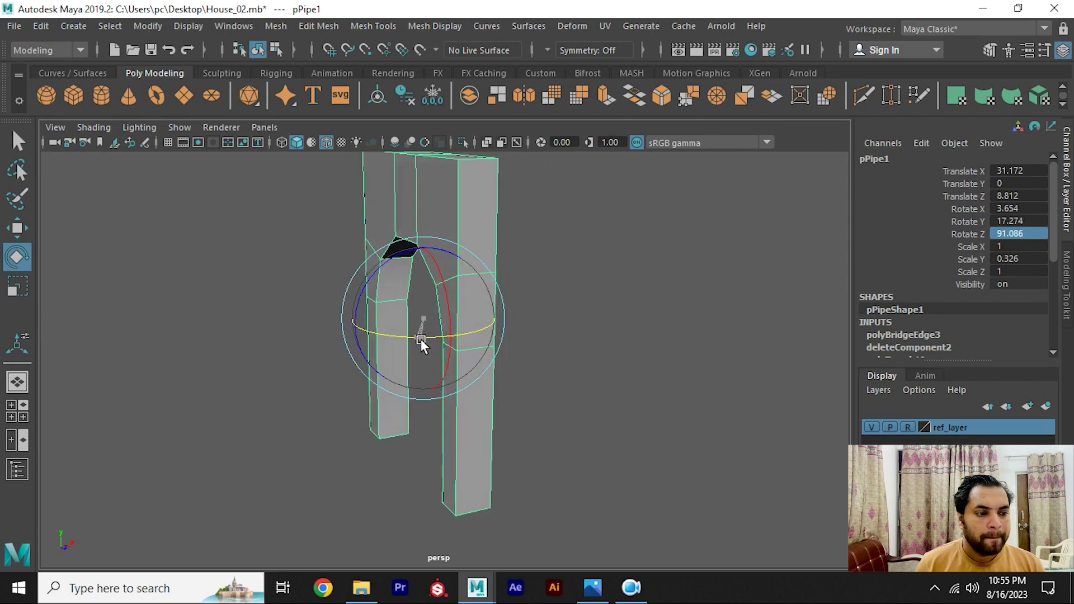
pyautogui.hotkey('ctrl', 'z')
pyautogui.write('90')
pyautogui.press('Return')
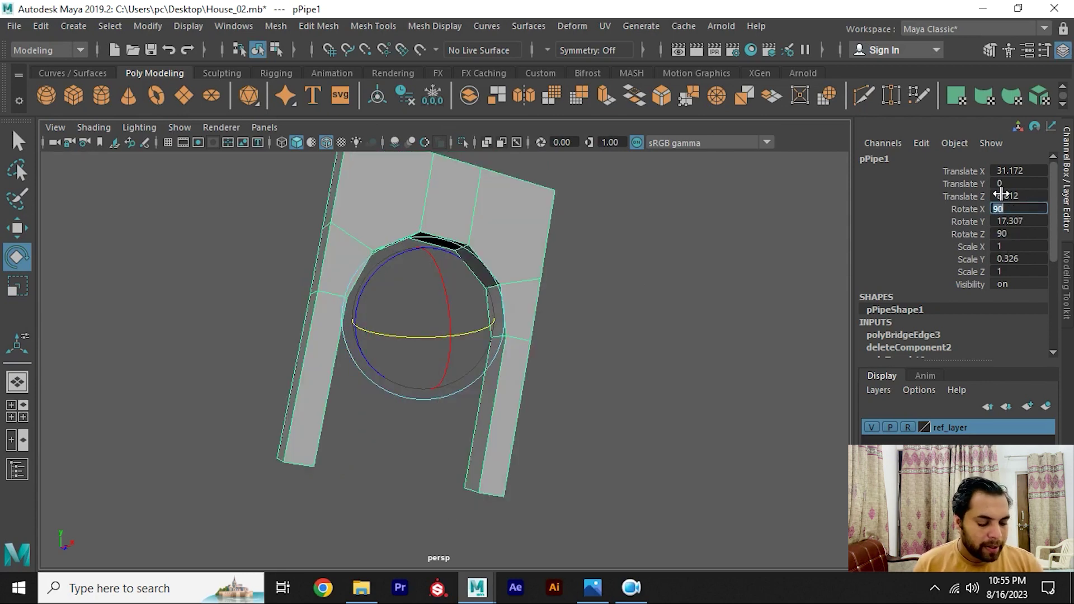
# Step: Undo the extra rotation so the arch stays upright, then frame it for scaling
pyautogui.click(592, 249)
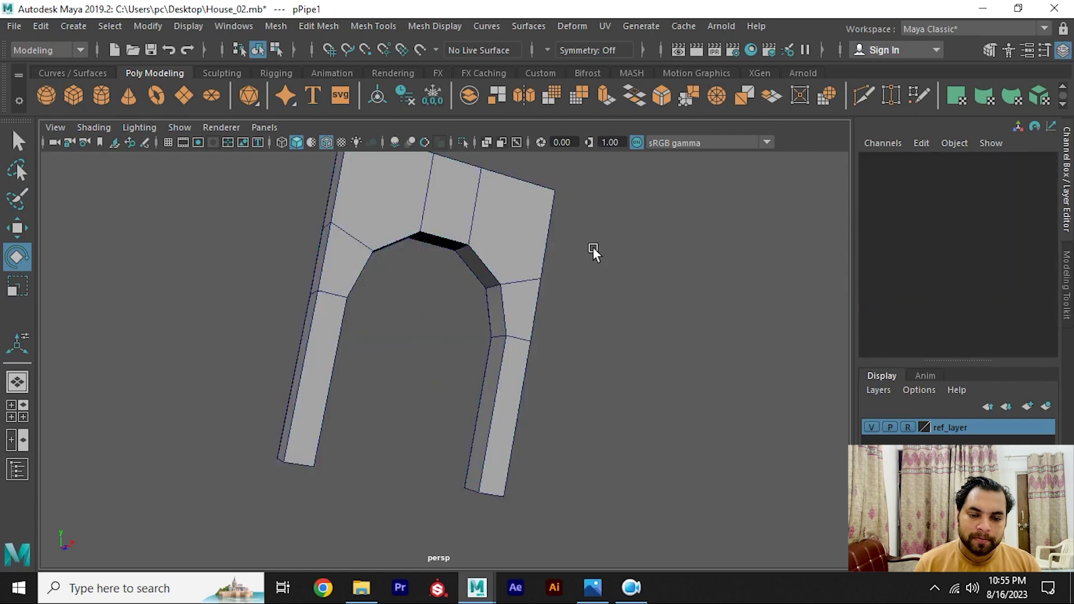
pyautogui.hotkey('ctrl', 'z')
pyautogui.hotkey('ctrl', 'z')
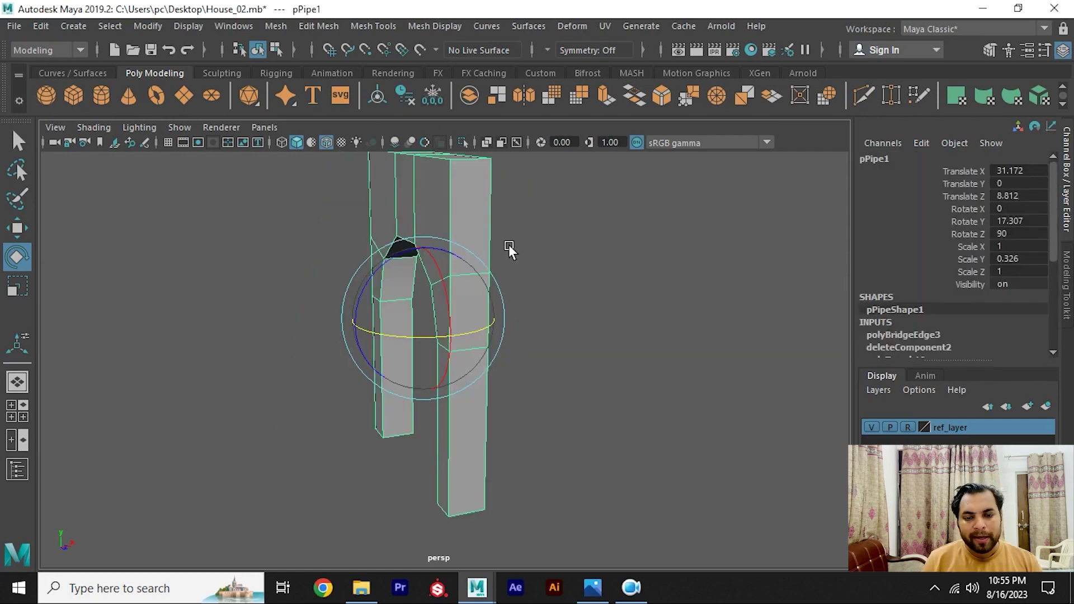
pyautogui.press('w')
pyautogui.press('f')
pyautogui.moveTo(458, 284)
pyautogui.keyDown('alt'); pyautogui.mouseDown()
pyautogui.moveTo(493, 327)
pyautogui.moveTo(574, 346)
pyautogui.moveTo(388, 253)
pyautogui.moveTo(342, 317)
pyautogui.moveTo(445, 299)
pyautogui.moveTo(515, 264)
pyautogui.moveTo(531, 395)
pyautogui.moveTo(626, 432)
pyautogui.moveTo(461, 294)
pyautogui.moveTo(467, 324)
pyautogui.moveTo(506, 339)
pyautogui.moveTo(511, 362)
pyautogui.moveTo(454, 342)
pyautogui.moveTo(538, 324)
pyautogui.moveTo(477, 341)
pyautogui.mouseUp(); pyautogui.keyUp('alt')
pyautogui.press('r')
pyautogui.press('w')
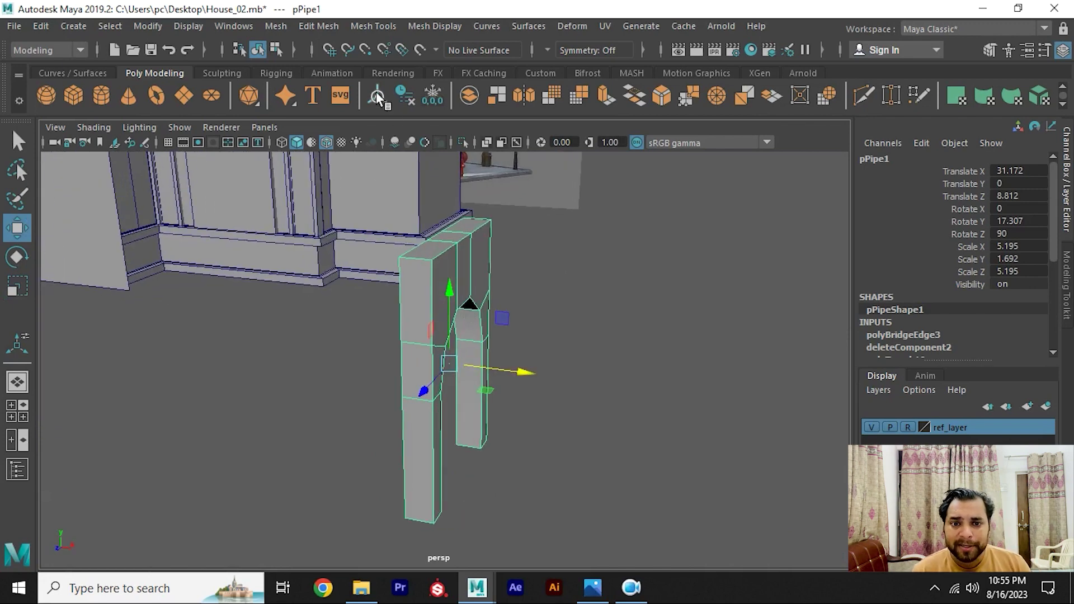
# Step: Freeze the arch's transforms and rotate it 90 degrees about Y to face front
pyautogui.click(404, 95)
pyautogui.moveTo(425, 235)
pyautogui.keyDown('alt'); pyautogui.mouseDown()
pyautogui.moveTo(432, 263)
pyautogui.moveTo(449, 270)
pyautogui.mouseUp(); pyautogui.keyUp('alt')
pyautogui.press('e')
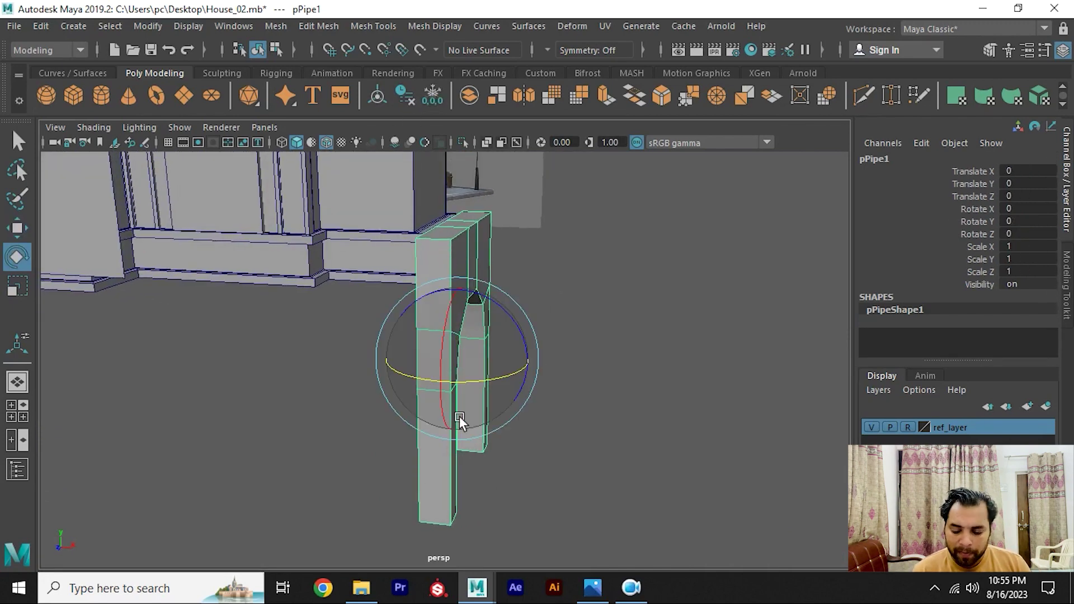
pyautogui.moveTo(459, 416)
pyautogui.mouseDown()
pyautogui.moveTo(452, 380)
pyautogui.moveTo(509, 381)
pyautogui.mouseUp()
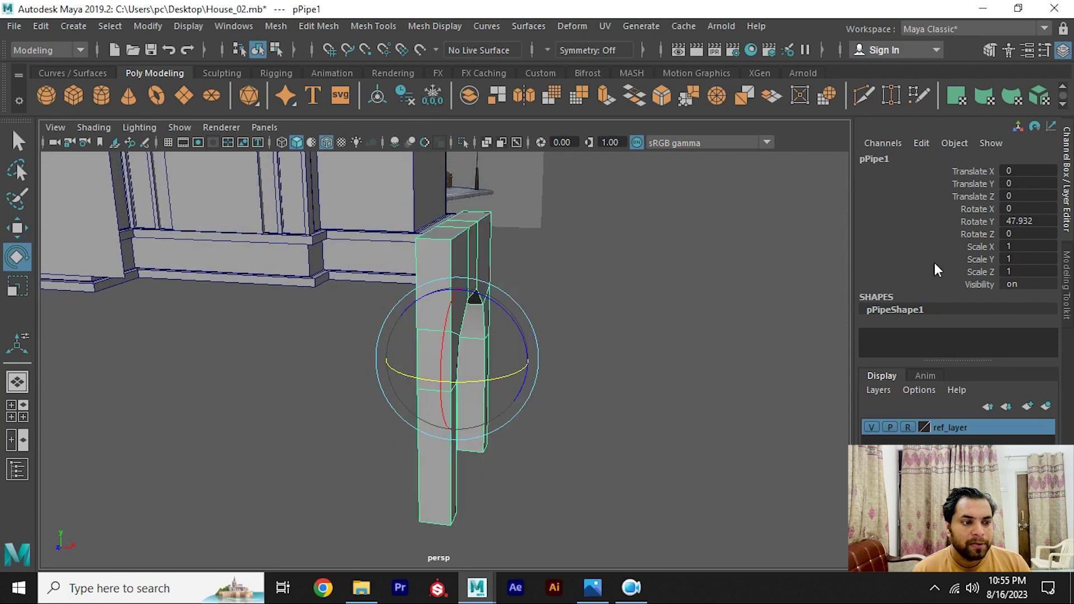
pyautogui.write('90')
pyautogui.press('Return')
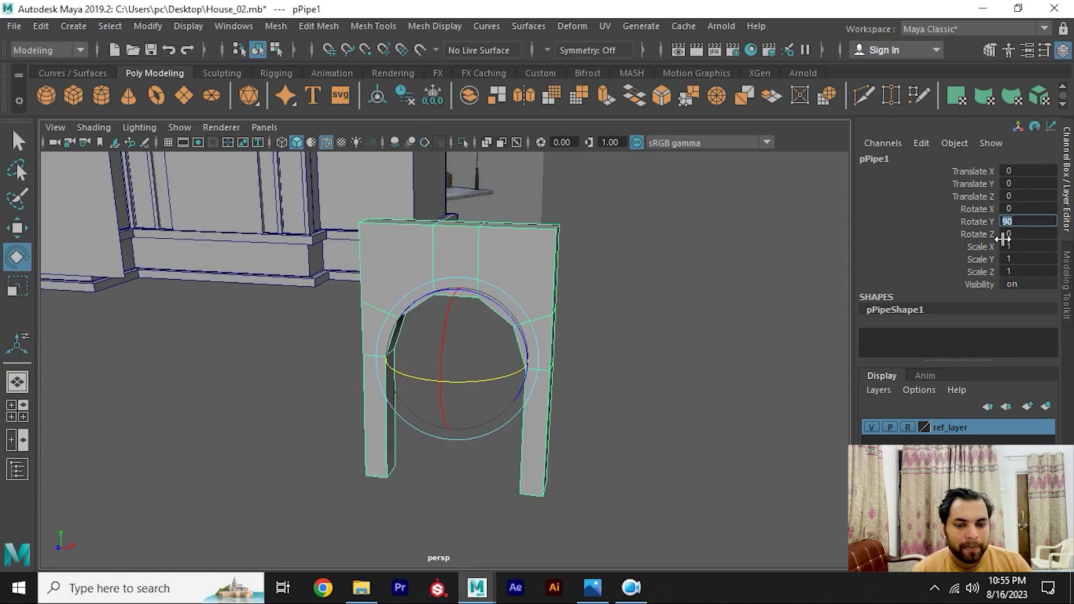
pyautogui.scroll(-3, 655, 344)
pyautogui.scroll(-3, 607, 391)
# Step: Move the arch over to the house and forward into the doorway
pyautogui.press('w')
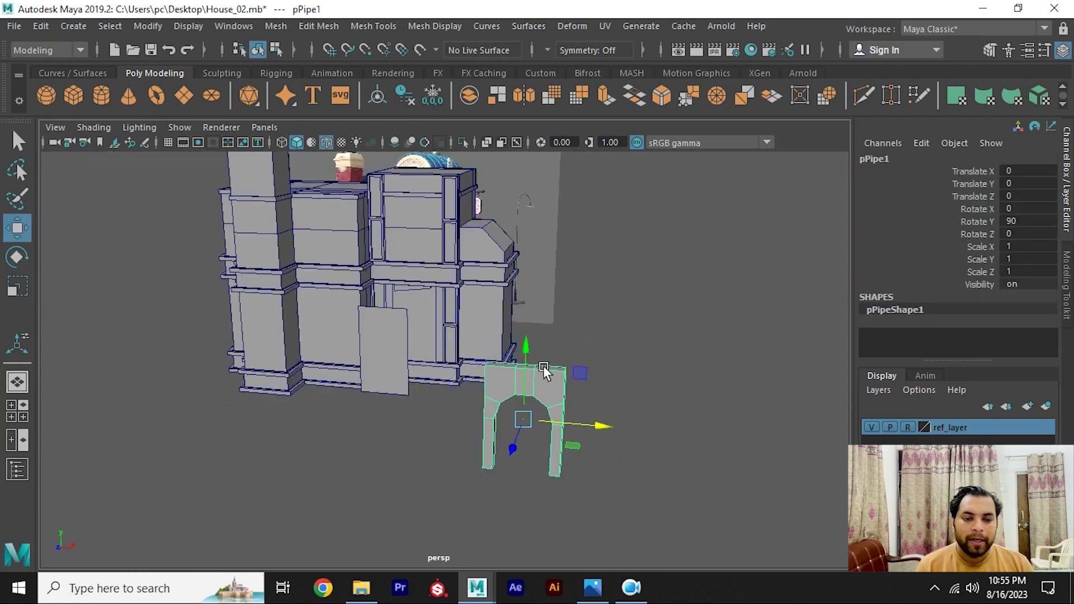
pyautogui.scroll(2, 548, 403)
pyautogui.moveTo(569, 449); pyautogui.dragTo(377, 379)
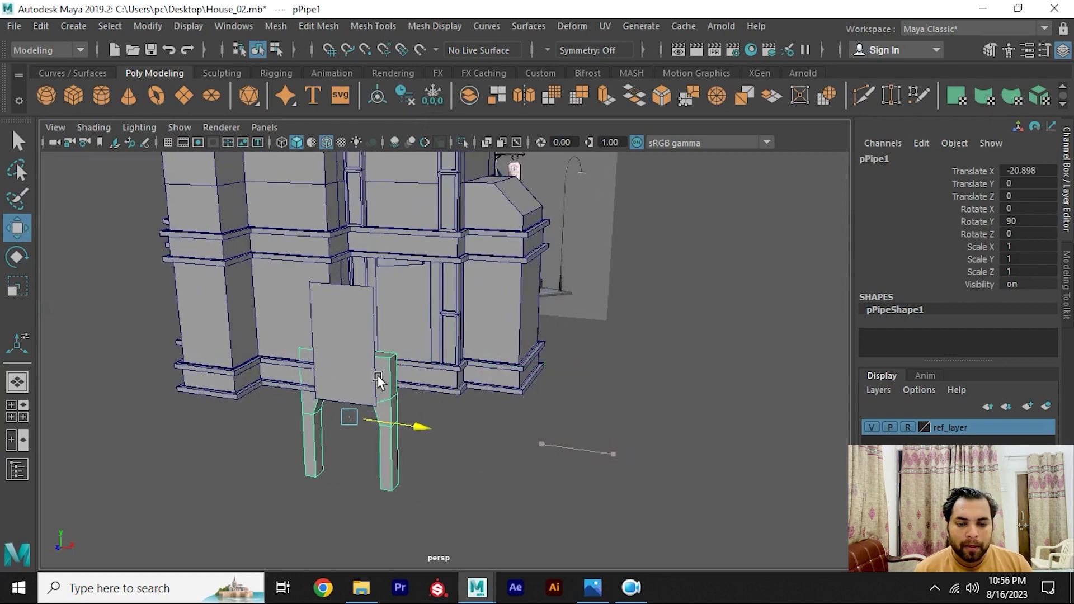
pyautogui.moveTo(328, 421); pyautogui.dragTo(386, 364)
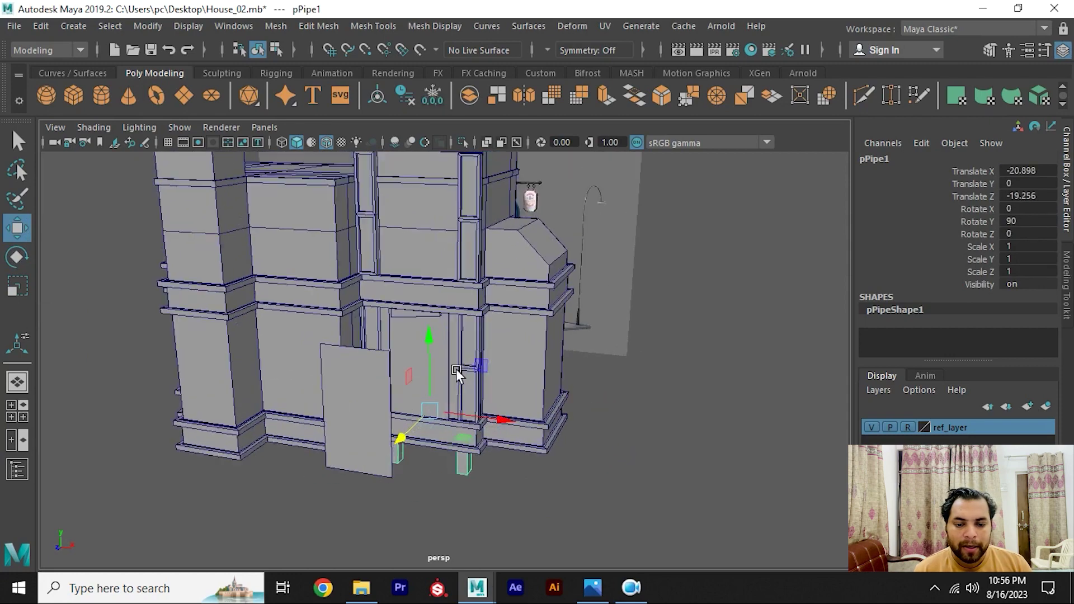
pyautogui.scroll(2, 456, 368)
pyautogui.moveTo(428, 329); pyautogui.dragTo(428, 326)
pyautogui.keyDown('alt'); pyautogui.moveTo(428, 326); pyautogui.dragTo(444, 351); pyautogui.keyUp('alt')
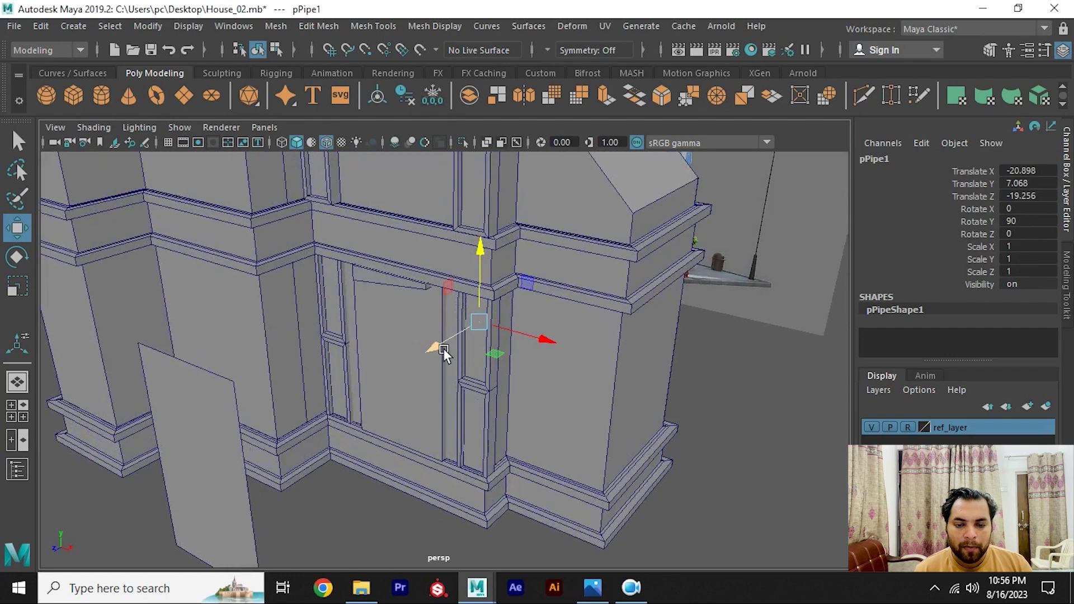
pyautogui.moveTo(346, 381); pyautogui.dragTo(257, 413)
# Step: Shrink the arch to 0.411, raise it into the doorway, and view the reference photo
pyautogui.press('r')
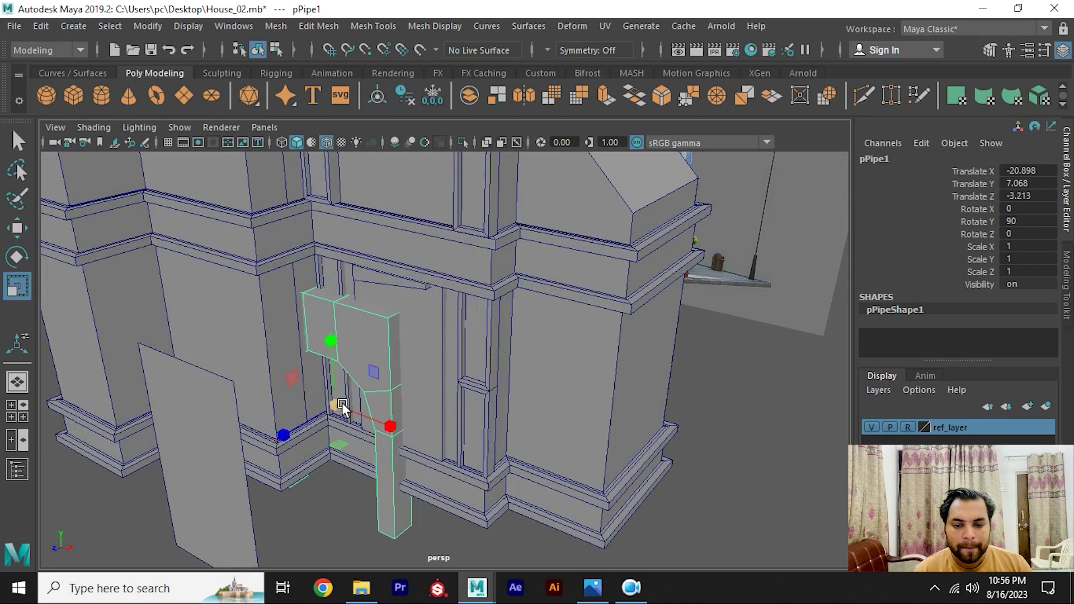
pyautogui.moveTo(341, 403)
pyautogui.mouseDown()
pyautogui.moveTo(297, 356)
pyautogui.moveTo(374, 452)
pyautogui.moveTo(427, 491)
pyautogui.mouseUp()
pyautogui.press('w')
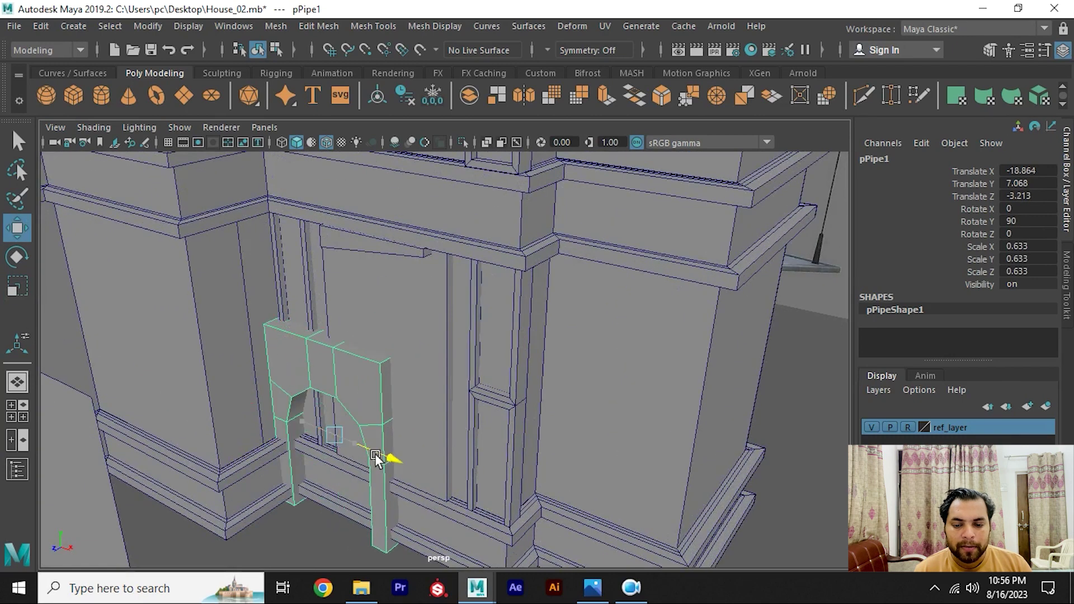
pyautogui.moveTo(379, 411)
pyautogui.mouseDown()
pyautogui.moveTo(380, 318)
pyautogui.moveTo(454, 373)
pyautogui.moveTo(446, 392)
pyautogui.mouseUp()
pyautogui.press('r')
pyautogui.moveTo(369, 388)
pyautogui.mouseDown()
pyautogui.moveTo(324, 345)
pyautogui.moveTo(360, 358)
pyautogui.moveTo(405, 341)
pyautogui.moveTo(401, 361)
pyautogui.moveTo(364, 331)
pyautogui.moveTo(425, 350)
pyautogui.moveTo(375, 359)
pyautogui.moveTo(393, 351)
pyautogui.moveTo(396, 286)
pyautogui.mouseUp()
pyautogui.press('w')
pyautogui.press('r')
pyautogui.press('w')
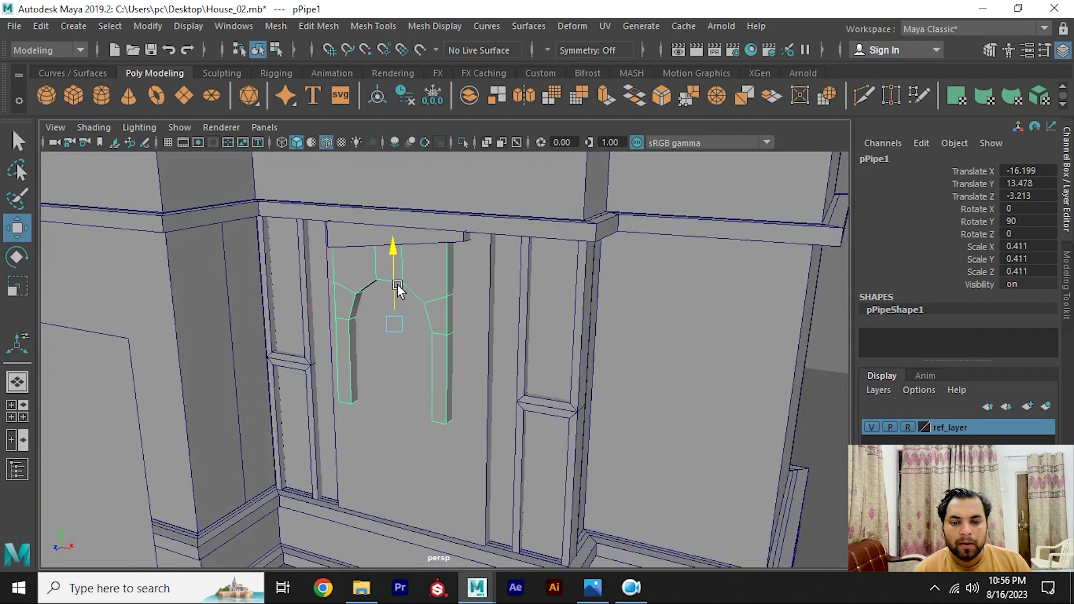
pyautogui.hotkey('alt', 'Tab')
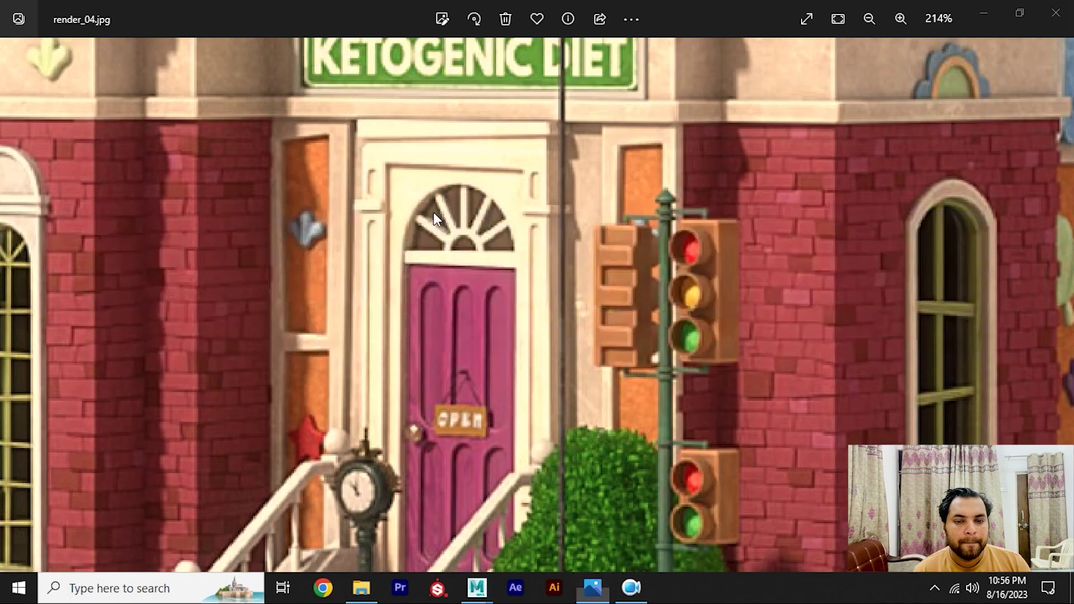
# Step: Shift the arch sideways in the doorway, checking against the reference photo
pyautogui.hotkey('alt', 'Tab')
pyautogui.moveTo(438, 330); pyautogui.dragTo(454, 335)
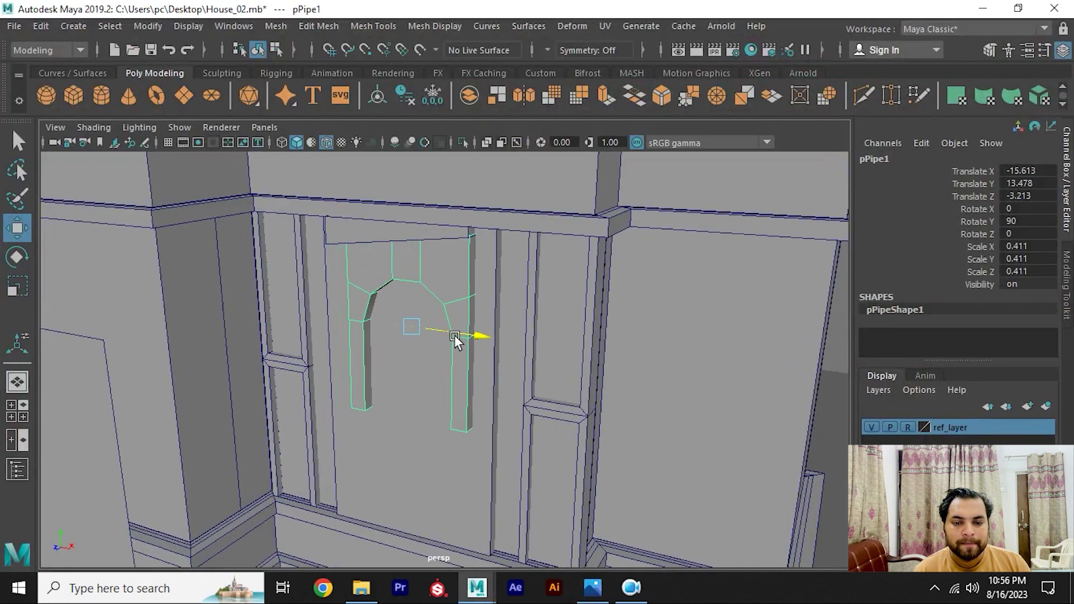
pyautogui.hotkey('alt', 'Tab')
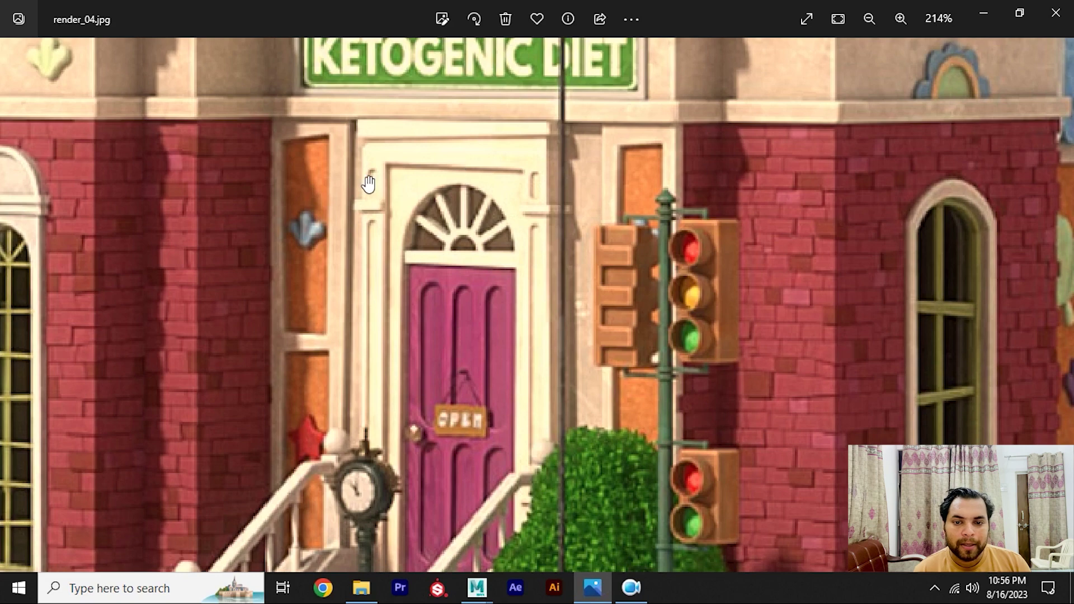
pyautogui.hotkey('alt', 'Tab')
pyautogui.press('r')
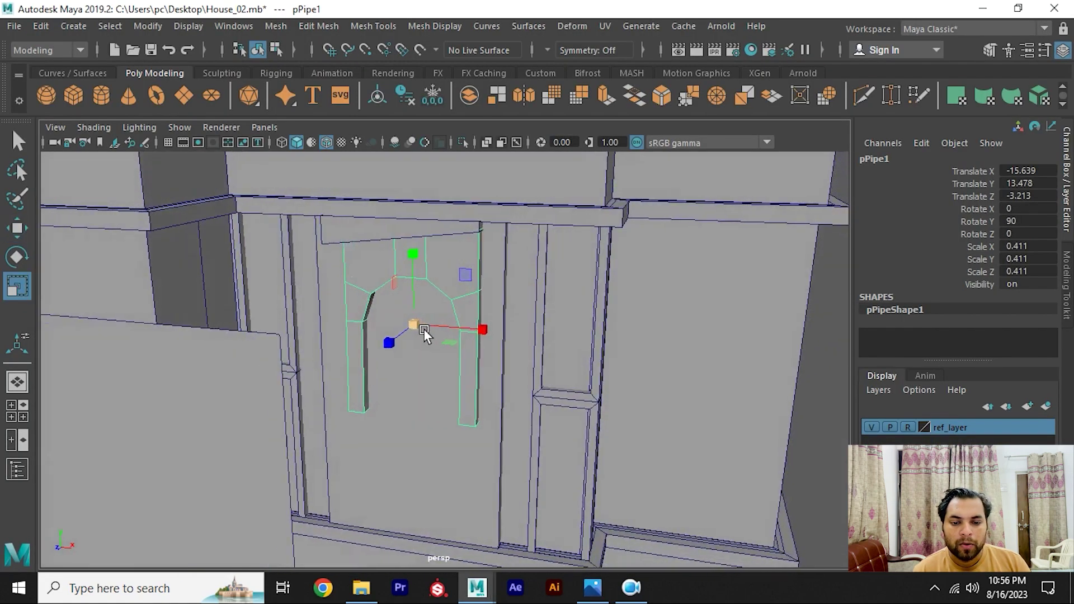
pyautogui.moveTo(408, 330)
pyautogui.keyDown('alt'); pyautogui.mouseDown()
pyautogui.moveTo(385, 339)
pyautogui.moveTo(367, 291)
pyautogui.mouseUp(); pyautogui.keyUp('alt')
# Step: Select the arch's bottom vertices and lower them to lengthen the legs
pyautogui.rightClick(342, 207)
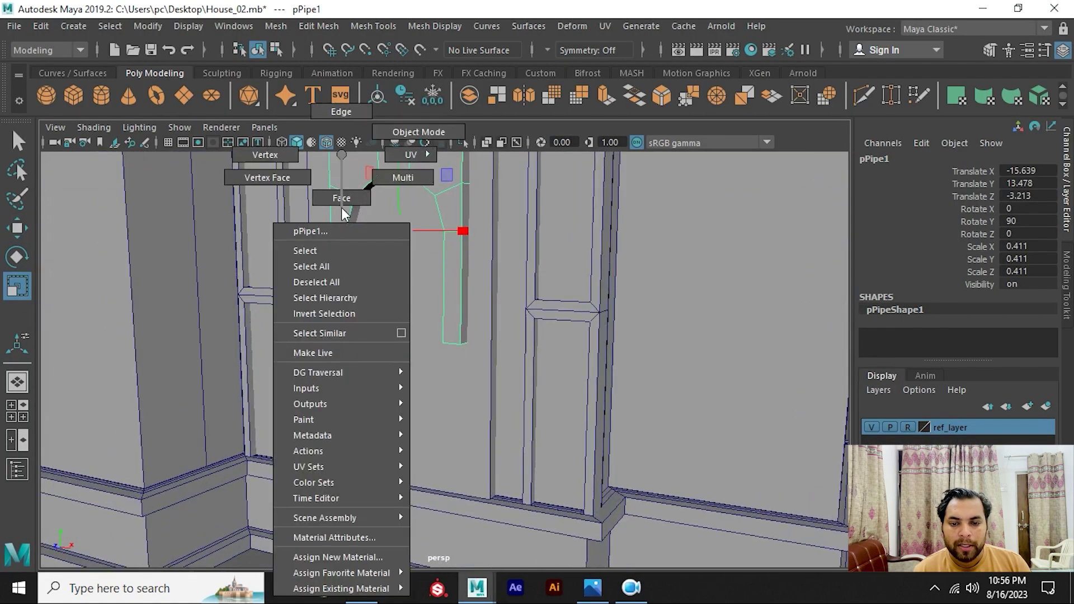
pyautogui.click(259, 154)
pyautogui.moveTo(476, 355); pyautogui.dragTo(280, 308)
pyautogui.press('w')
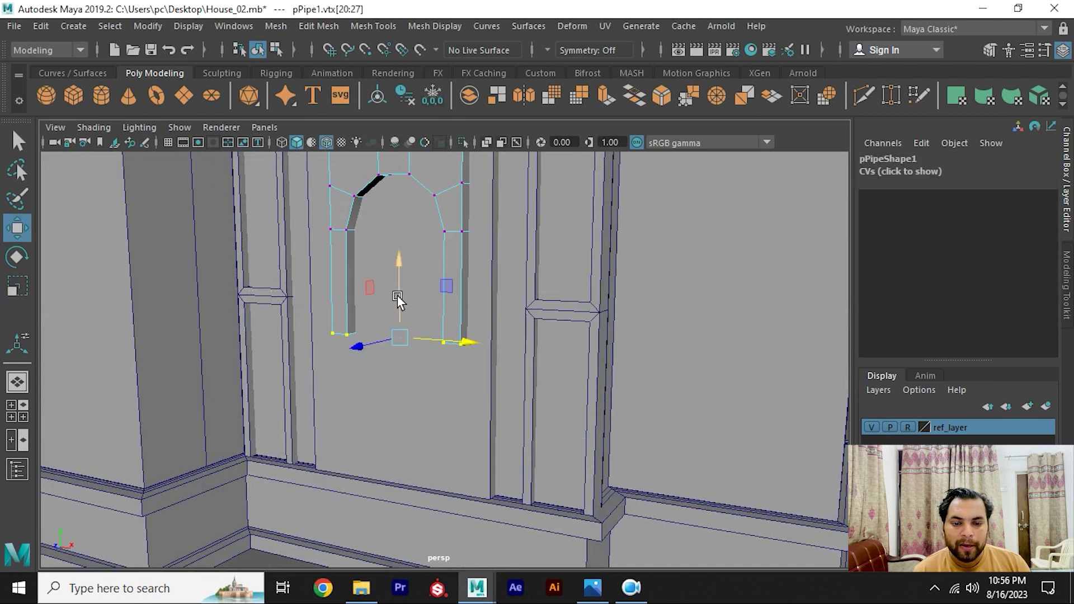
pyautogui.moveTo(397, 294)
pyautogui.mouseDown()
pyautogui.moveTo(405, 421)
pyautogui.moveTo(394, 403)
pyautogui.moveTo(367, 399)
pyautogui.mouseUp()
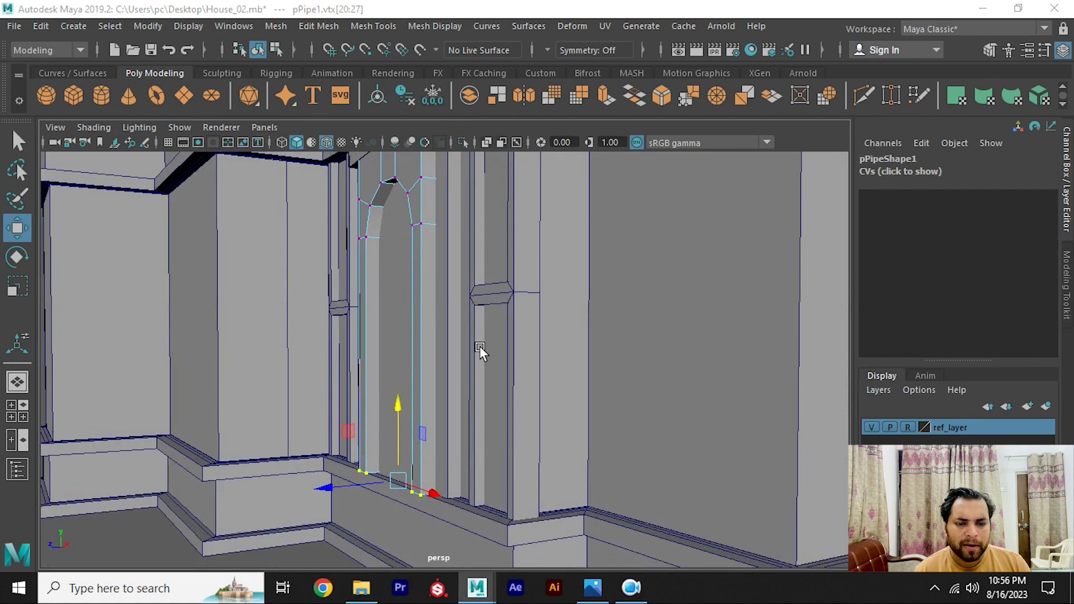
# Step: Compare with the reference photo, then isolate the arch in Object Mode
pyautogui.hotkey('alt', 'Tab')
pyautogui.moveTo(444, 408)
pyautogui.mouseDown()
pyautogui.moveTo(453, 234)
pyautogui.moveTo(484, 303)
pyautogui.moveTo(480, 328)
pyautogui.moveTo(462, 336)
pyautogui.mouseUp()
pyautogui.hotkey('alt', 'Tab')
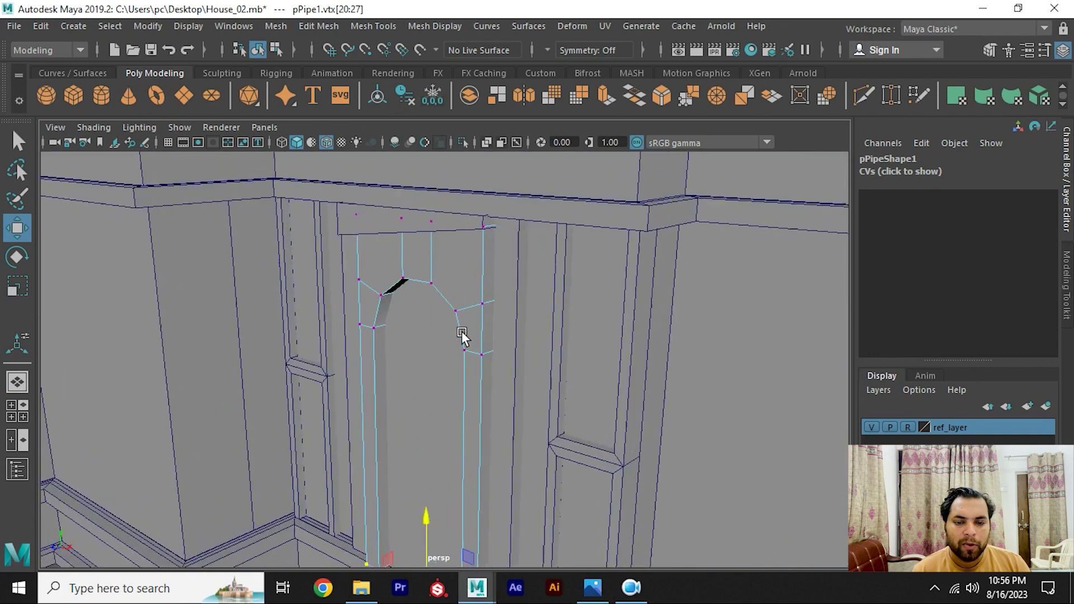
pyautogui.moveTo(427, 157); pyautogui.dragTo(470, 131, button='right')
pyautogui.hotkey('ctrl', '1')
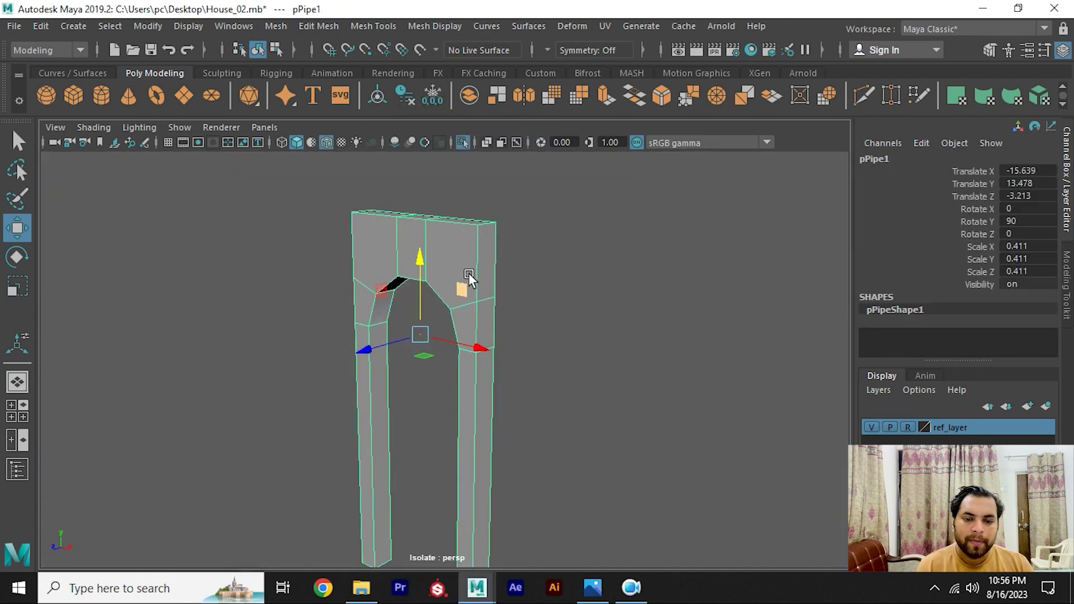
# Step: Select the right leg's outer side face and the arch's top face
pyautogui.keyDown('alt'); pyautogui.moveTo(469, 273); pyautogui.dragTo(495, 199); pyautogui.keyUp('alt')
pyautogui.moveTo(495, 199); pyautogui.dragTo(484, 256, button='right')
pyautogui.doubleClick(479, 308)
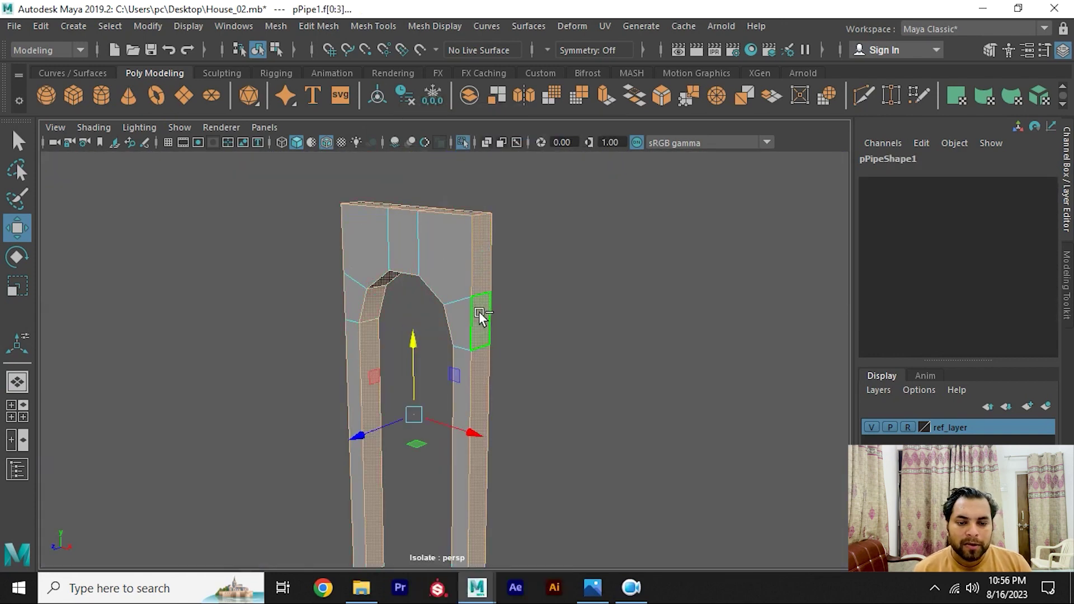
pyautogui.click(571, 266)
pyautogui.moveTo(571, 267)
pyautogui.keyDown('alt'); pyautogui.mouseDown()
pyautogui.moveTo(479, 193)
pyautogui.moveTo(480, 414)
pyautogui.moveTo(489, 360)
pyautogui.mouseUp(); pyautogui.keyUp('alt')
pyautogui.click(485, 330)
pyautogui.click(323, 363)
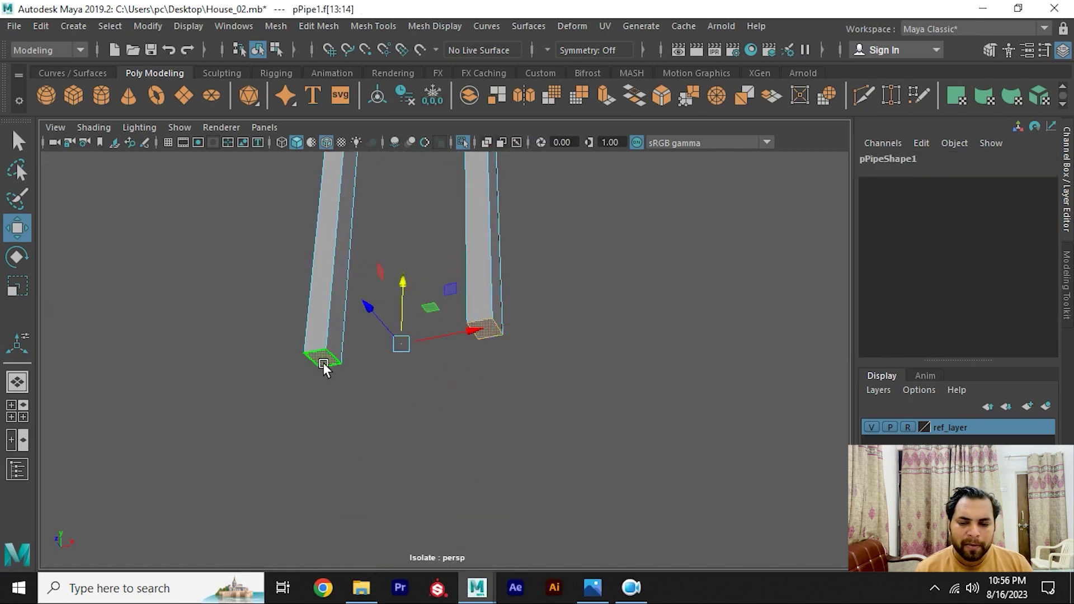
pyautogui.click(461, 347)
pyautogui.click(512, 223)
pyautogui.press('f')
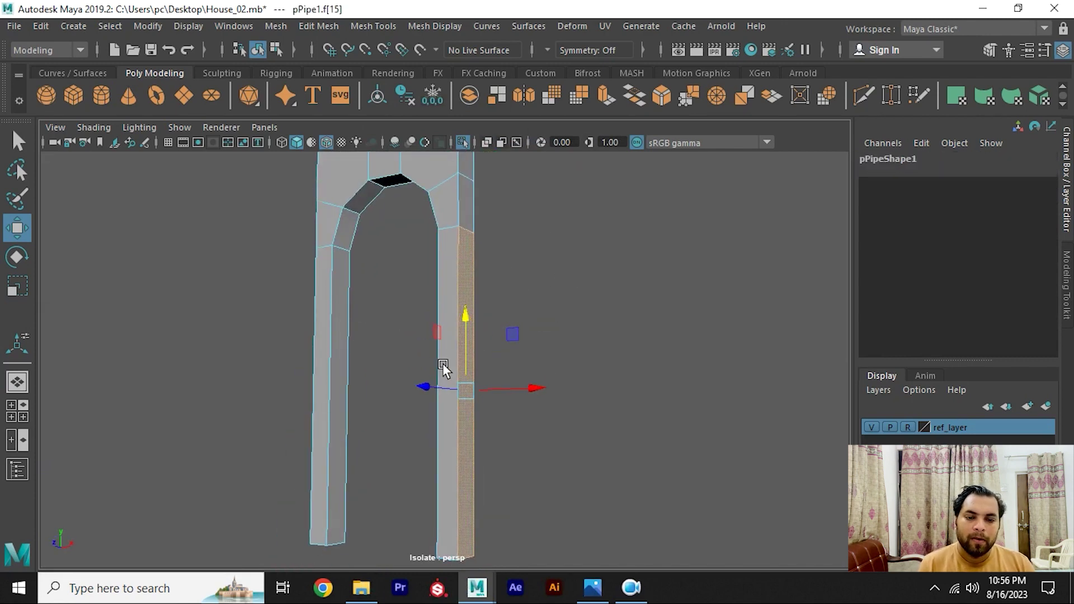
pyautogui.keyDown('shift'); pyautogui.click(469, 216); pyautogui.keyUp('shift')
# Step: Extrude the selected faces with thickness 0.5 and compare with the reference
pyautogui.keyDown('shift'); pyautogui.moveTo(469, 216); pyautogui.dragTo(469, 258, button='right'); pyautogui.keyUp('shift')
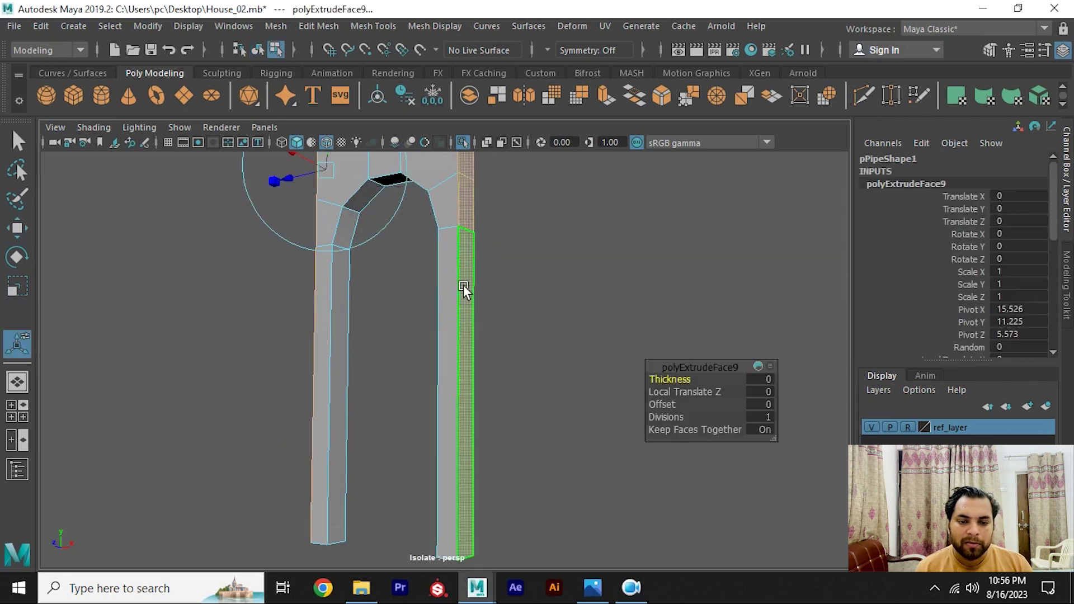
pyautogui.moveTo(463, 291)
pyautogui.keyDown('alt'); pyautogui.mouseDown()
pyautogui.moveTo(419, 353)
pyautogui.moveTo(240, 339)
pyautogui.moveTo(240, 318)
pyautogui.mouseUp(); pyautogui.keyUp('alt')
pyautogui.hotkey('ctrl', 'z')
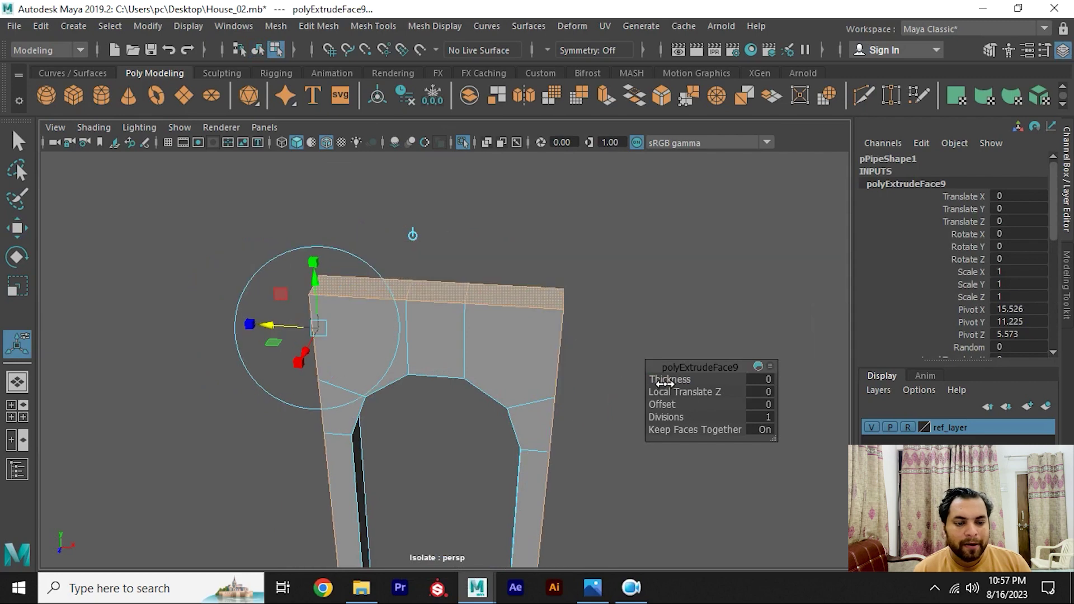
pyautogui.moveTo(665, 379)
pyautogui.mouseDown()
pyautogui.moveTo(598, 367)
pyautogui.moveTo(431, 293)
pyautogui.moveTo(449, 312)
pyautogui.moveTo(448, 281)
pyautogui.moveTo(481, 279)
pyautogui.mouseUp()
pyautogui.hotkey('alt', 'Tab')
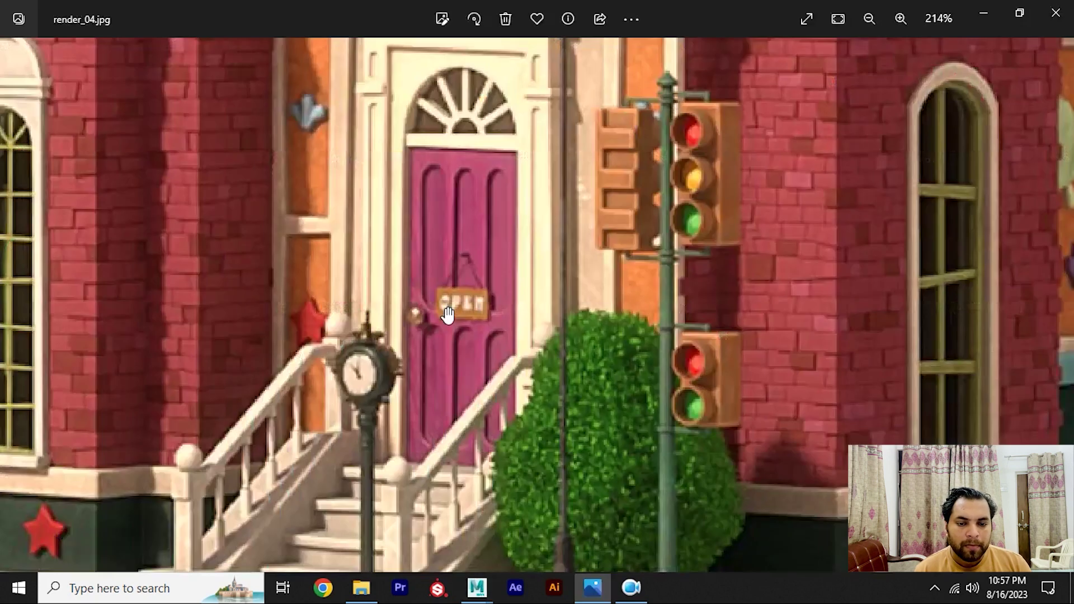
pyautogui.hotkey('alt', 'Tab')
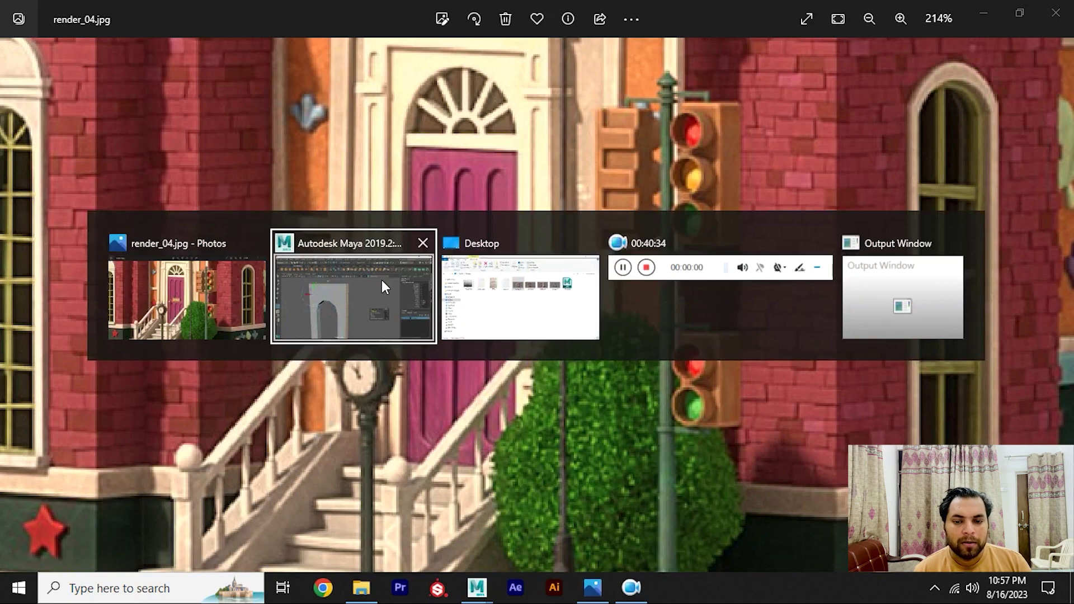
pyautogui.click(381, 279)
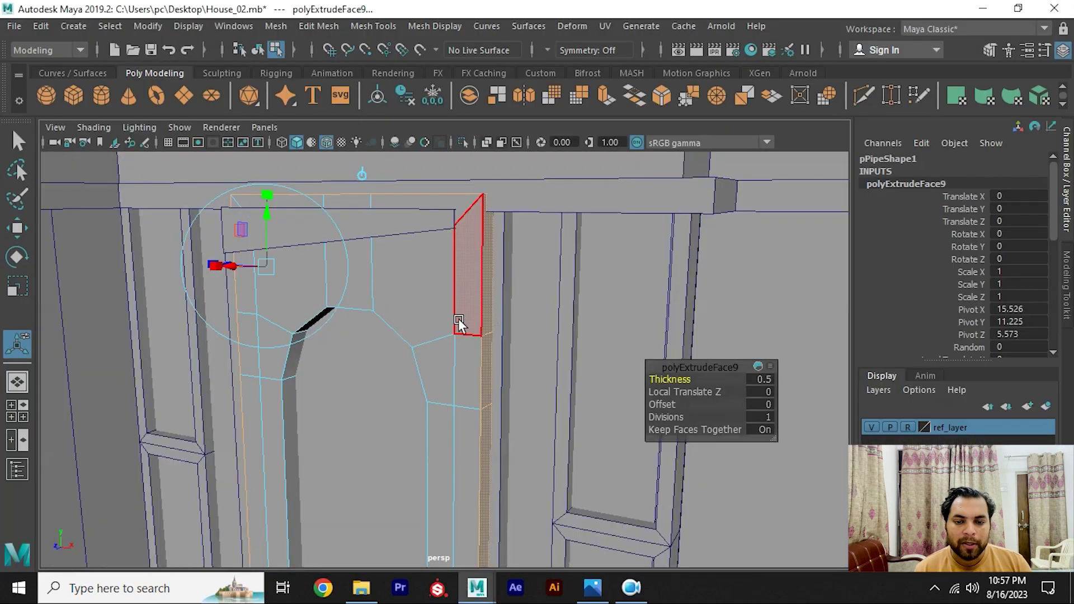
pyautogui.moveTo(458, 318)
pyautogui.keyDown('alt'); pyautogui.mouseDown()
pyautogui.moveTo(376, 290)
pyautogui.moveTo(427, 312)
pyautogui.moveTo(472, 312)
pyautogui.moveTo(463, 333)
pyautogui.moveTo(391, 324)
pyautogui.moveTo(429, 304)
pyautogui.moveTo(400, 292)
pyautogui.moveTo(439, 252)
pyautogui.moveTo(467, 269)
pyautogui.moveTo(422, 259)
pyautogui.moveTo(497, 291)
pyautogui.mouseUp(); pyautogui.keyUp('alt')
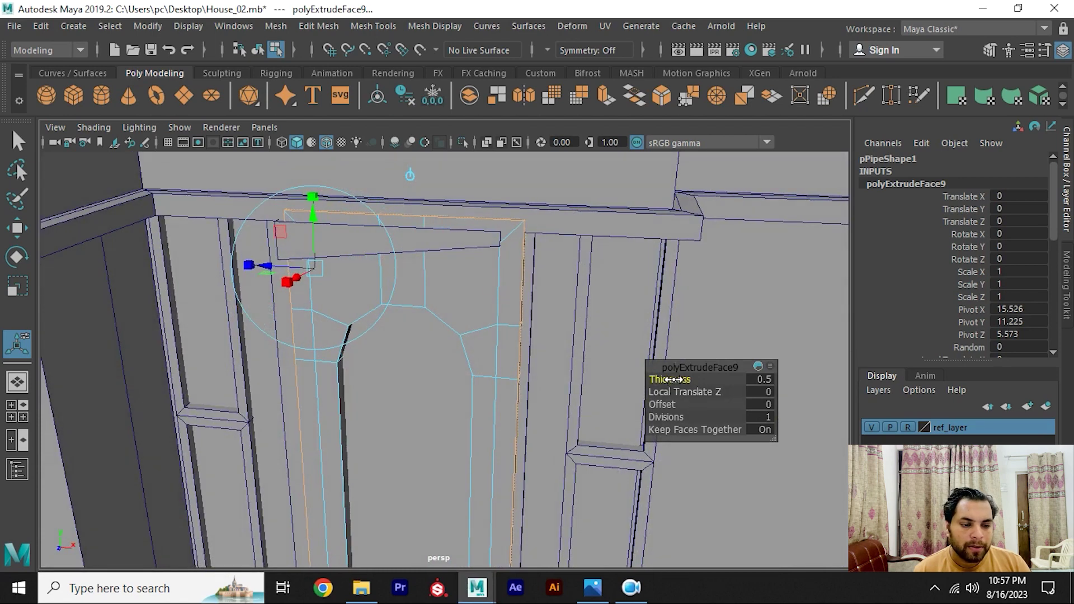
# Step: Return the arch to Object Mode and check the render_04.jpg reference photo
pyautogui.press('w')
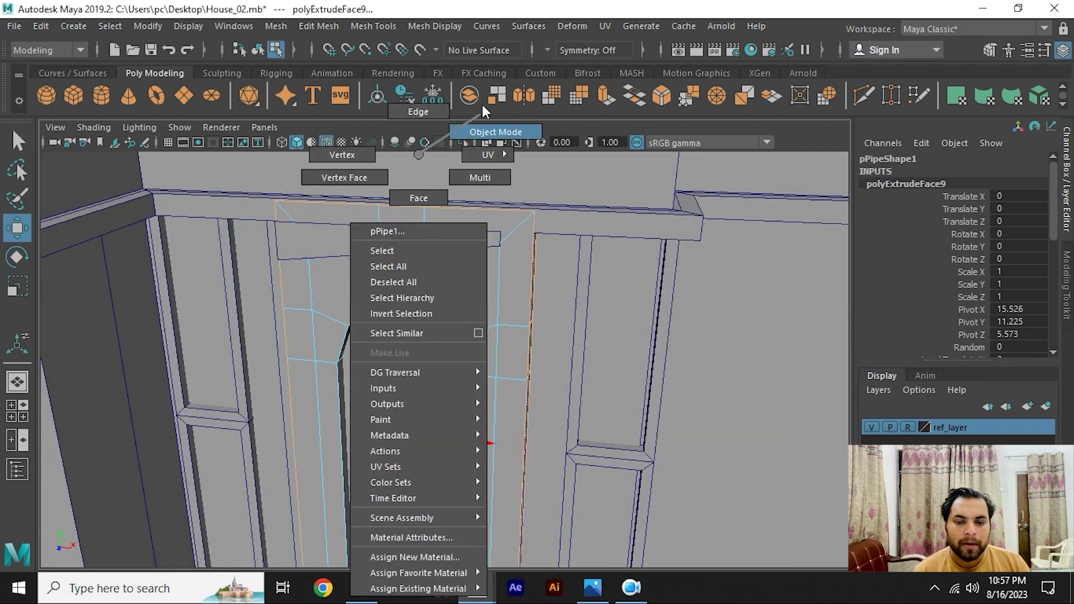
pyautogui.moveTo(417, 265); pyautogui.dragTo(482, 129, button='right')
pyautogui.moveTo(420, 256)
pyautogui.keyDown('alt'); pyautogui.mouseDown()
pyautogui.moveTo(407, 328)
pyautogui.moveTo(378, 316)
pyautogui.moveTo(408, 381)
pyautogui.mouseUp(); pyautogui.keyUp('alt')
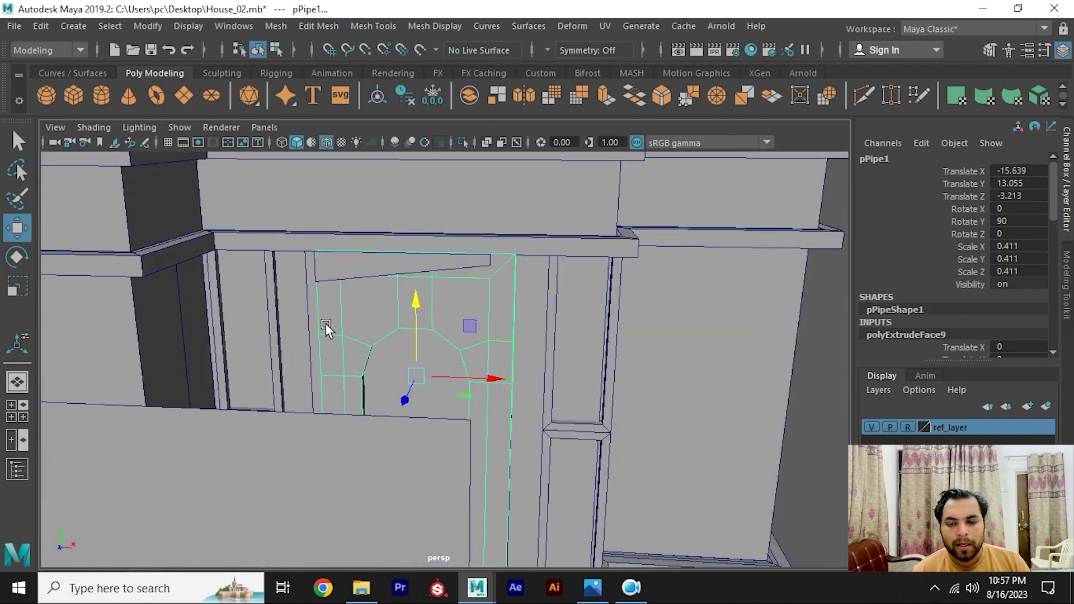
pyautogui.hotkey('alt', 'Tab')
pyautogui.scroll(2, 498, 341)
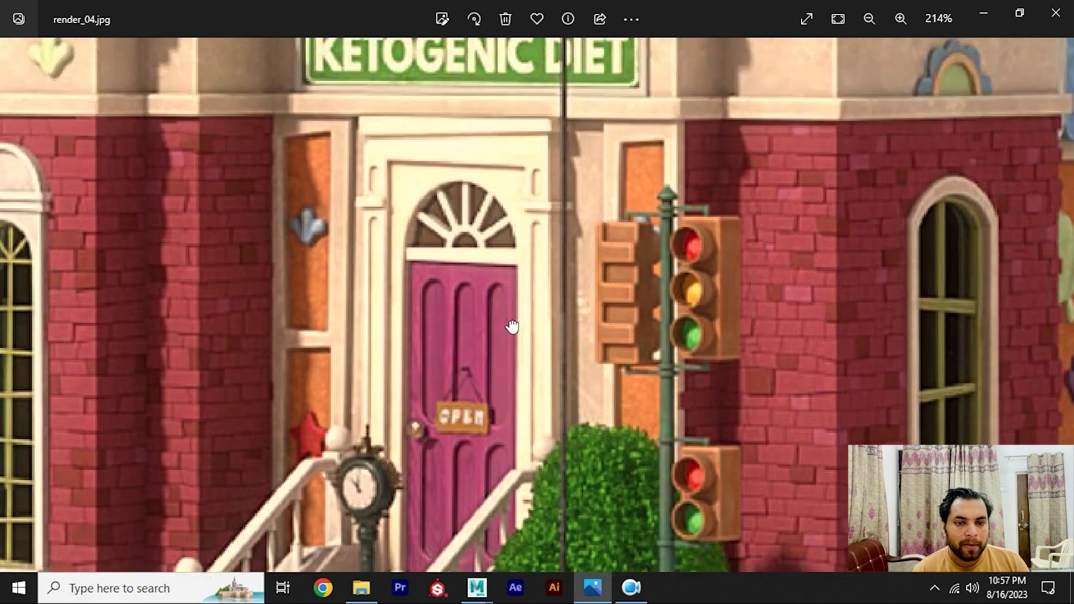
pyautogui.keyDown('ctrl'); pyautogui.scroll(2, 409, 174); pyautogui.keyUp('ctrl')
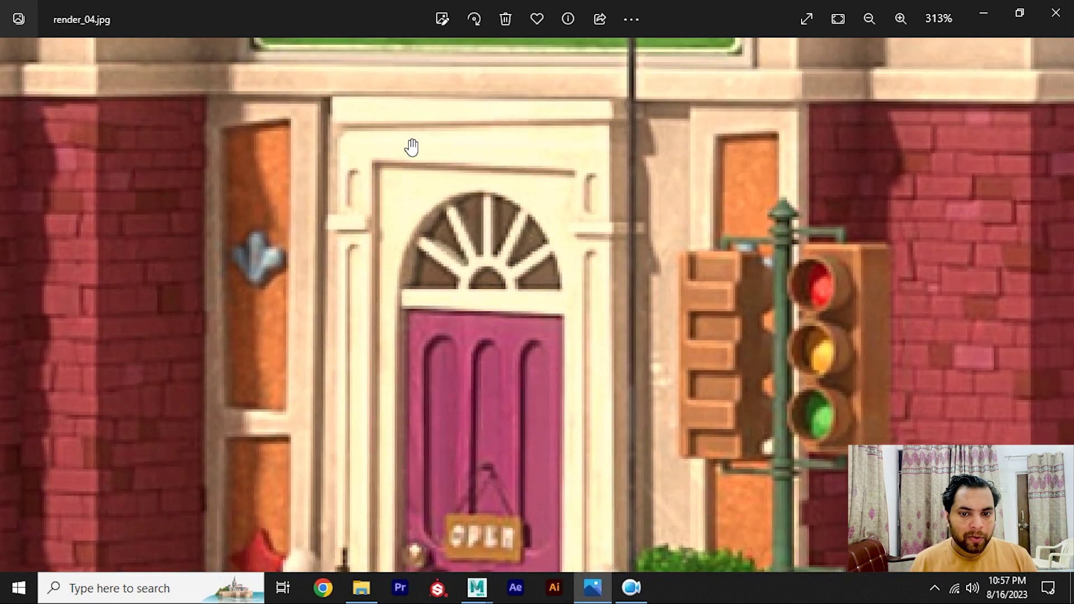
pyautogui.hotkey('alt', 'Tab')
# Step: Select the frame's outer face loop and extrude it
pyautogui.keyDown('alt'); pyautogui.moveTo(394, 245); pyautogui.dragTo(468, 276); pyautogui.keyUp('alt')
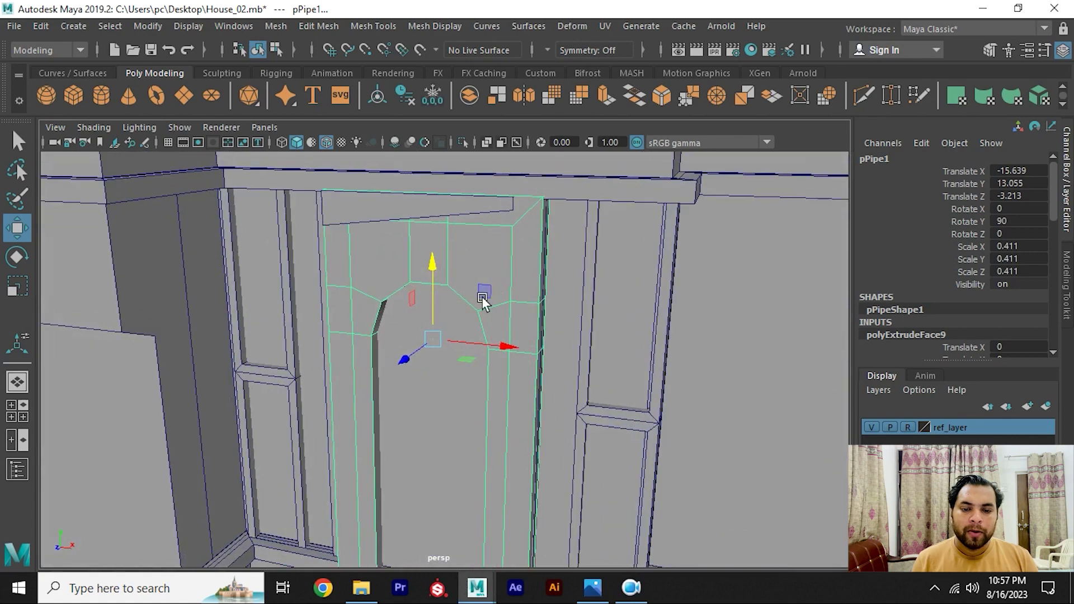
pyautogui.moveTo(477, 154); pyautogui.dragTo(477, 207, button='right')
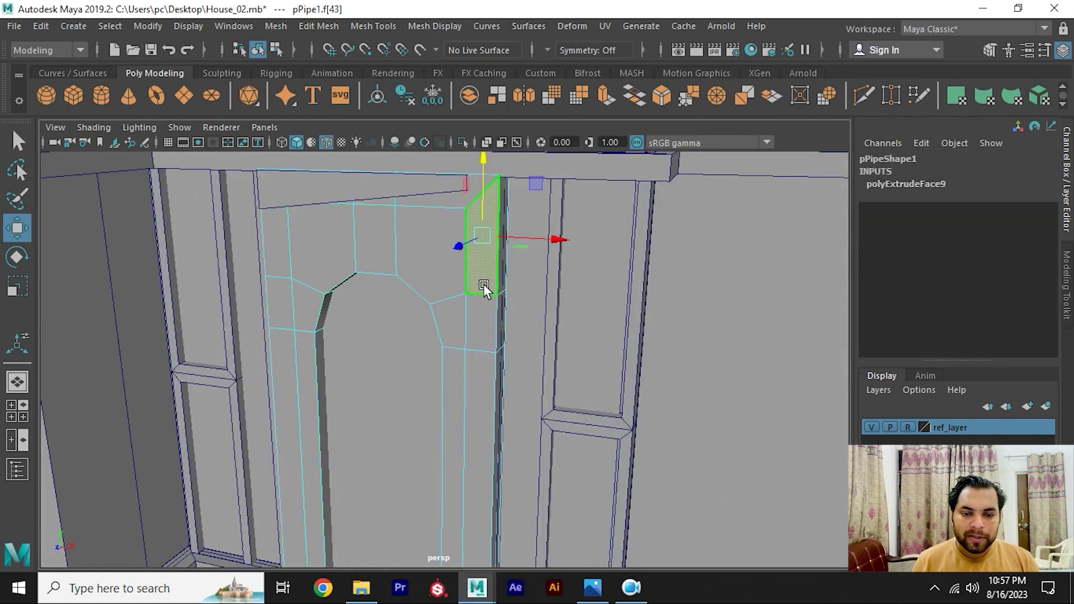
pyautogui.doubleClick(485, 302)
pyautogui.moveTo(378, 367)
pyautogui.keyDown('alt'); pyautogui.mouseDown()
pyautogui.moveTo(375, 417)
pyautogui.moveTo(340, 432)
pyautogui.moveTo(424, 199)
pyautogui.moveTo(395, 204)
pyautogui.mouseUp(); pyautogui.keyUp('alt')
pyautogui.hotkey('ctrl', 'e')
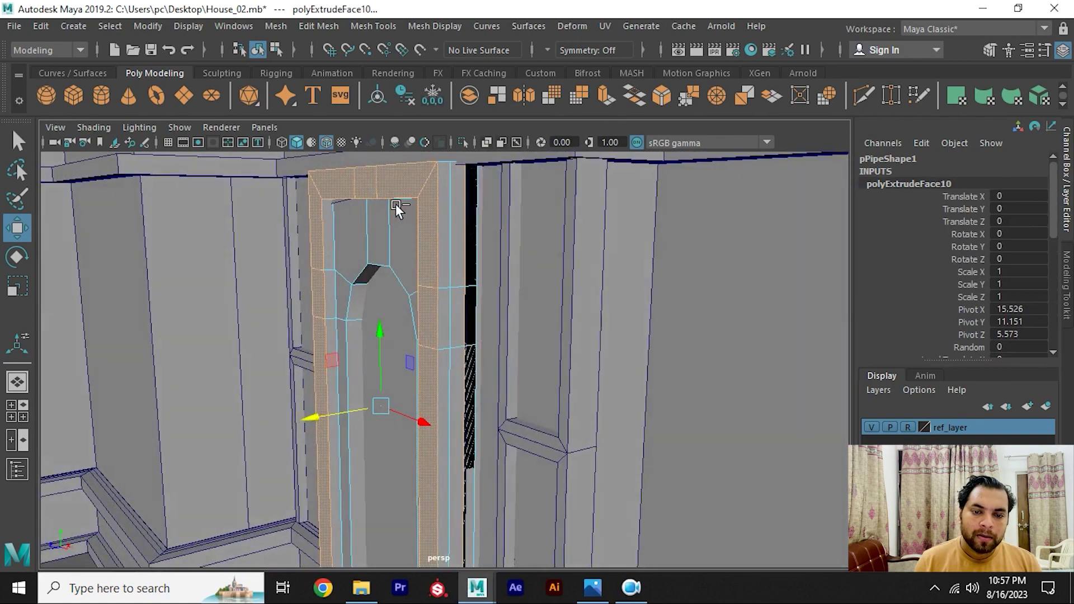
# Step: Undo the face extrusion and isolate the door frame, orbiting to an angled view
pyautogui.hotkey('ctrl', 'z')
pyautogui.press('F8')
pyautogui.click(463, 142)
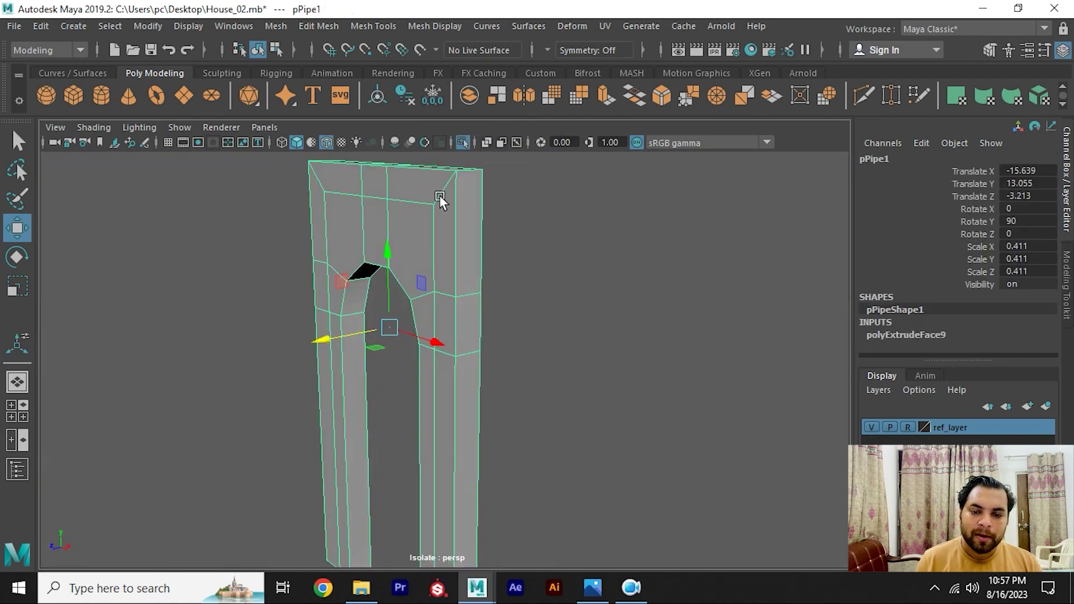
pyautogui.press('F8')
pyautogui.moveTo(462, 216)
pyautogui.keyDown('alt'); pyautogui.mouseDown()
pyautogui.moveTo(347, 219)
pyautogui.moveTo(391, 226)
pyautogui.moveTo(408, 206)
pyautogui.moveTo(487, 236)
pyautogui.moveTo(424, 192)
pyautogui.mouseUp(); pyautogui.keyUp('alt')
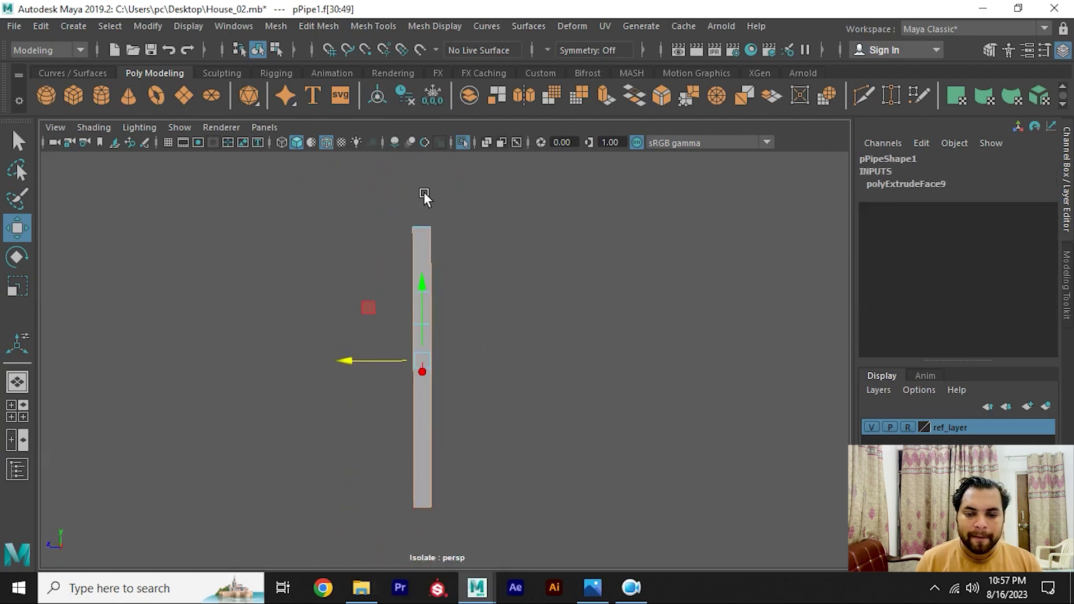
pyautogui.moveTo(354, 294)
pyautogui.keyDown('alt'); pyautogui.mouseDown()
pyautogui.moveTo(674, 311)
pyautogui.moveTo(475, 322)
pyautogui.moveTo(353, 385)
pyautogui.mouseUp(); pyautogui.keyUp('alt')
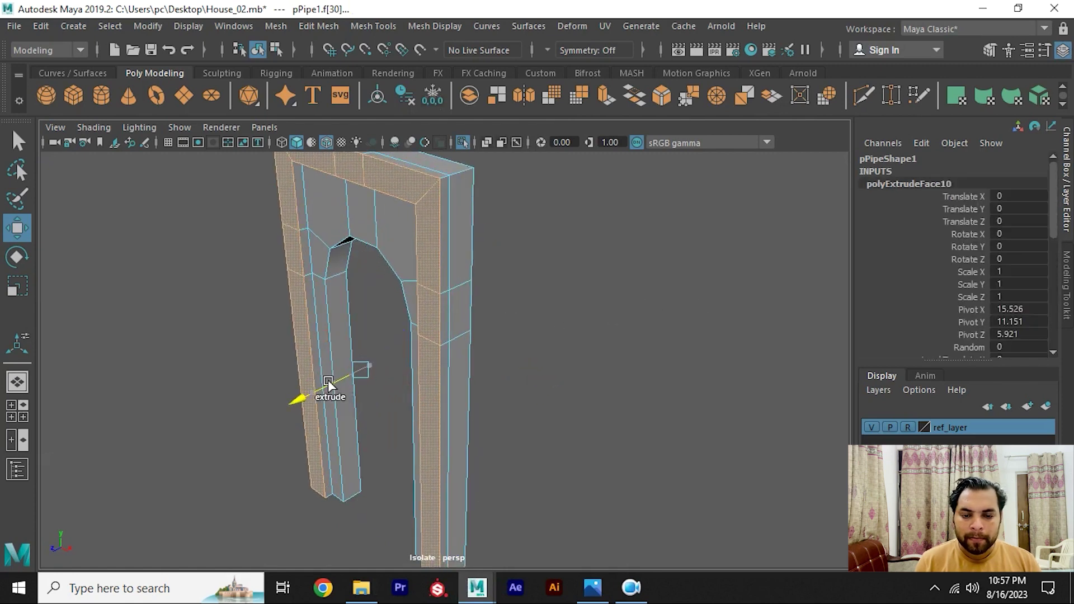
# Step: Extrude the frame's outer border outward to thicken it, then show the whole house again
pyautogui.keyDown('alt'); pyautogui.moveTo(397, 229); pyautogui.dragTo(418, 218); pyautogui.keyUp('alt')
pyautogui.press('F8')
pyautogui.click(529, 217)
pyautogui.keyDown('alt'); pyautogui.moveTo(529, 217); pyautogui.dragTo(498, 250); pyautogui.keyUp('alt')
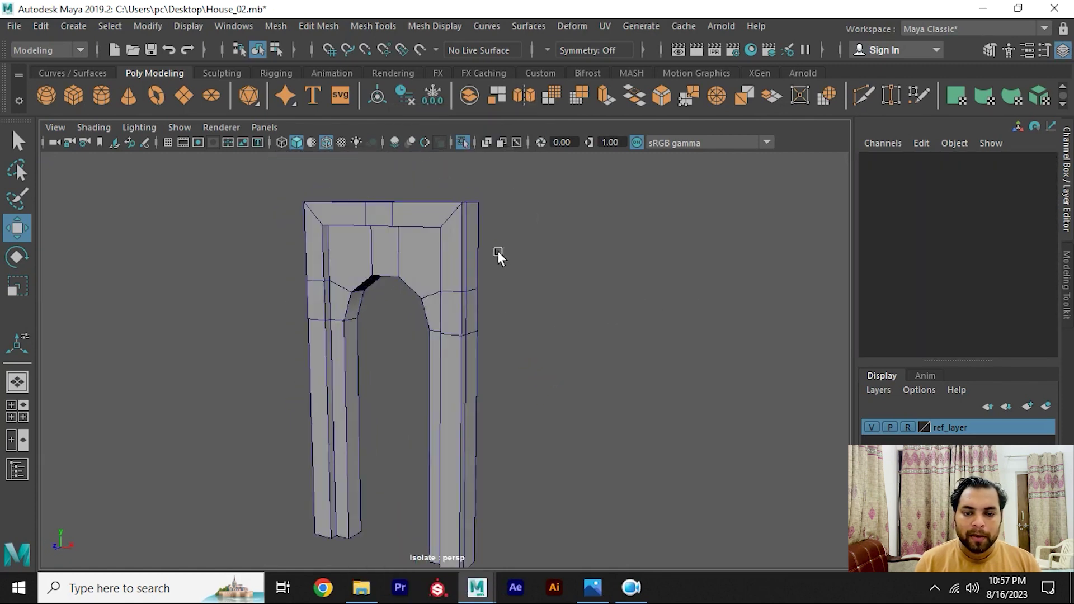
pyautogui.click(442, 250)
pyautogui.hotkey('ctrl', '1')
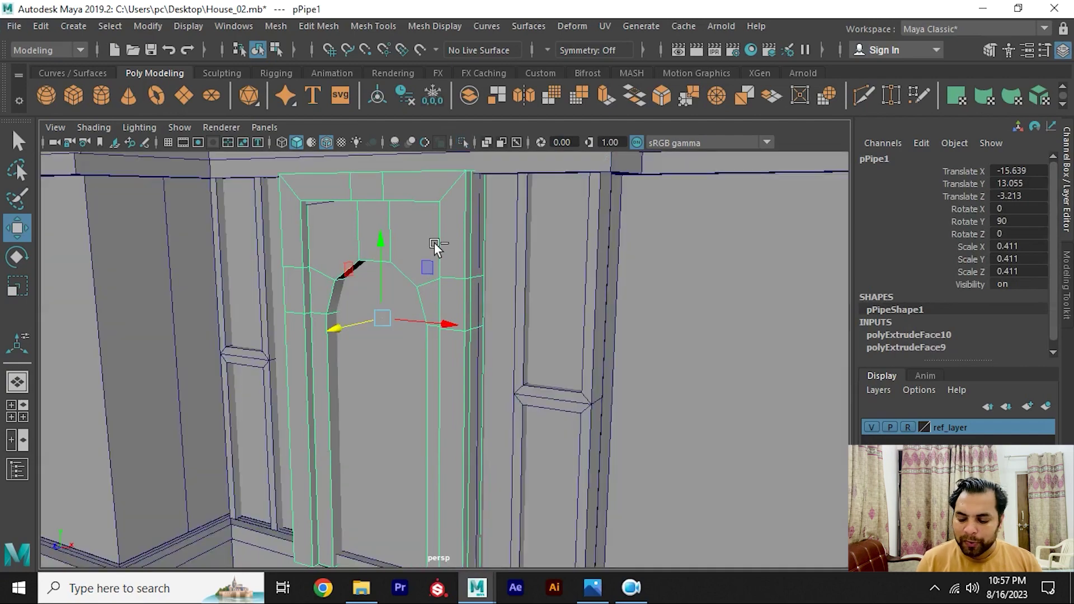
# Step: Bring up the render_04.jpg reference photo zoomed in on the doorway arch
pyautogui.click(582, 590)
pyautogui.scroll(-1, 386, 240)
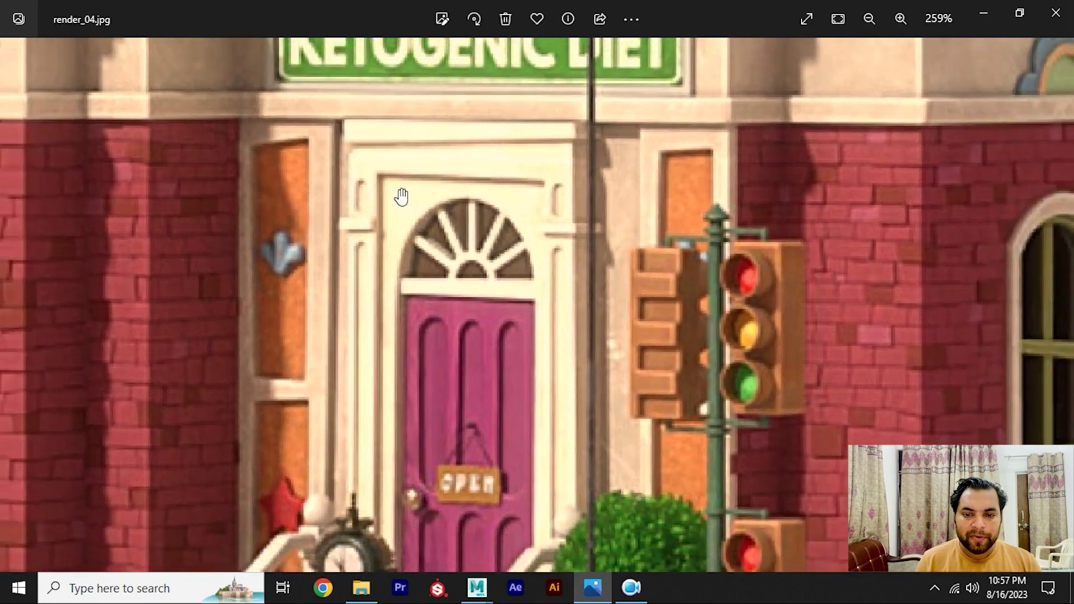
pyautogui.scroll(3, 537, 173)
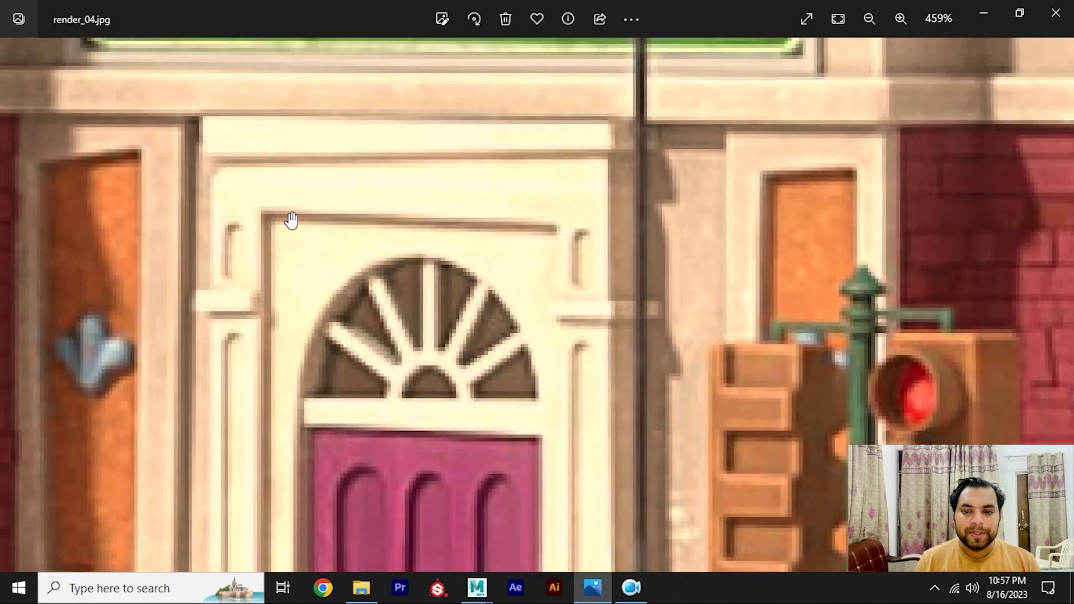
# Step: Zoom the reference render out to 100%, then return to Maya and isolate the pPipe1 door frame
pyautogui.scroll(-5, 560, 232)
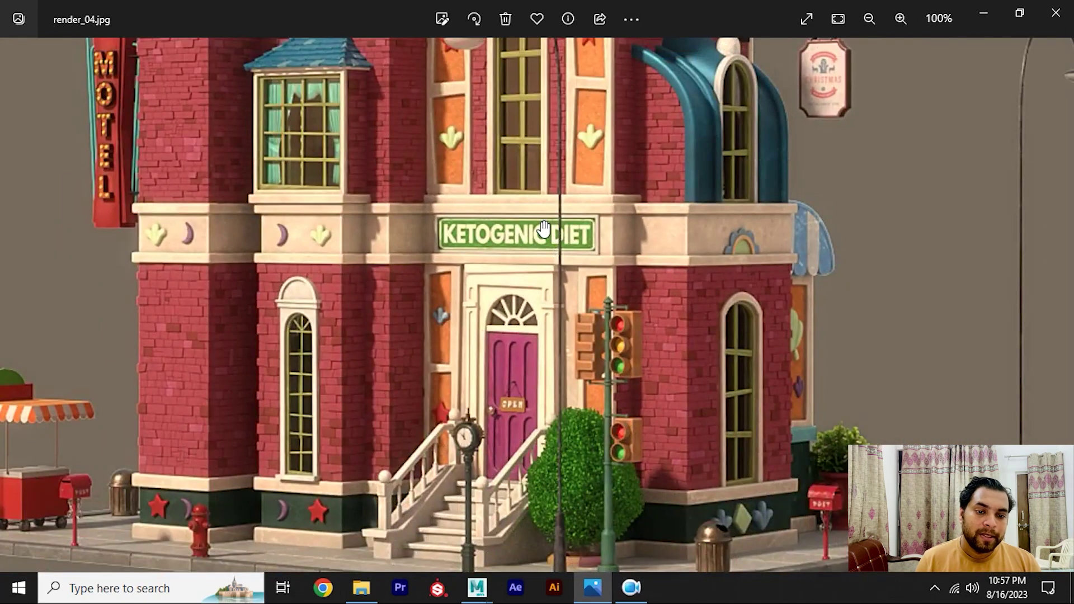
pyautogui.hotkey('alt', 'Tab')
pyautogui.moveTo(441, 252)
pyautogui.keyDown('alt'); pyautogui.mouseDown()
pyautogui.moveTo(491, 293)
pyautogui.moveTo(471, 251)
pyautogui.moveTo(509, 243)
pyautogui.moveTo(465, 254)
pyautogui.moveTo(513, 262)
pyautogui.moveTo(427, 210)
pyautogui.moveTo(479, 251)
pyautogui.mouseUp(); pyautogui.keyUp('alt')
pyautogui.scroll(3, 470, 230)
pyautogui.scroll(-2, 479, 235)
pyautogui.hotkey('ctrl', '1')
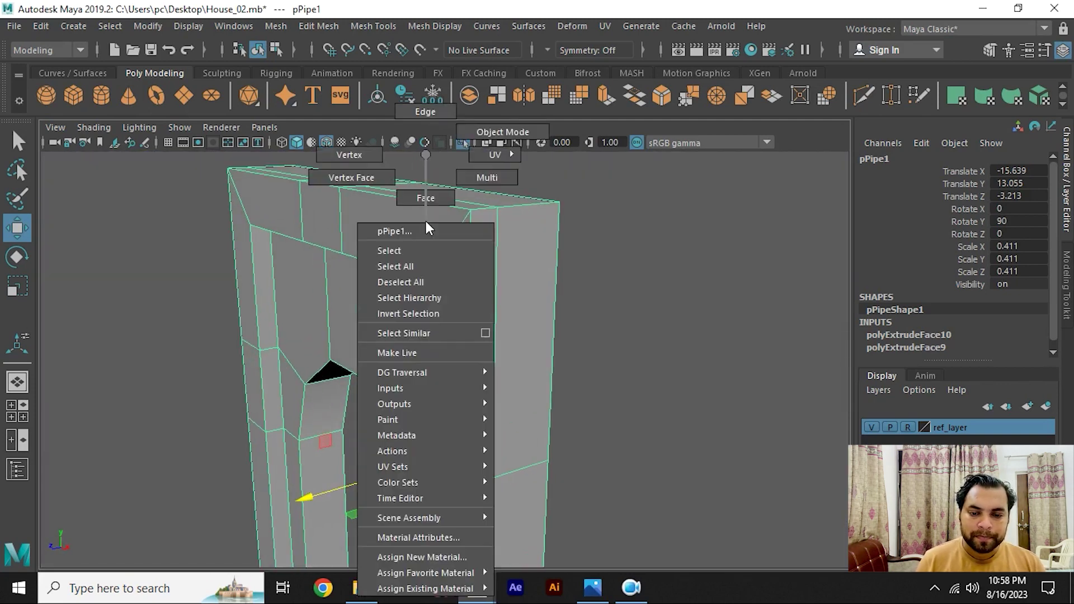
# Step: Delete the underside faces at the bottom of the door frame's legs
pyautogui.moveTo(426, 220); pyautogui.dragTo(432, 197, button='right')
pyautogui.click(404, 225)
pyautogui.doubleClick(314, 208)
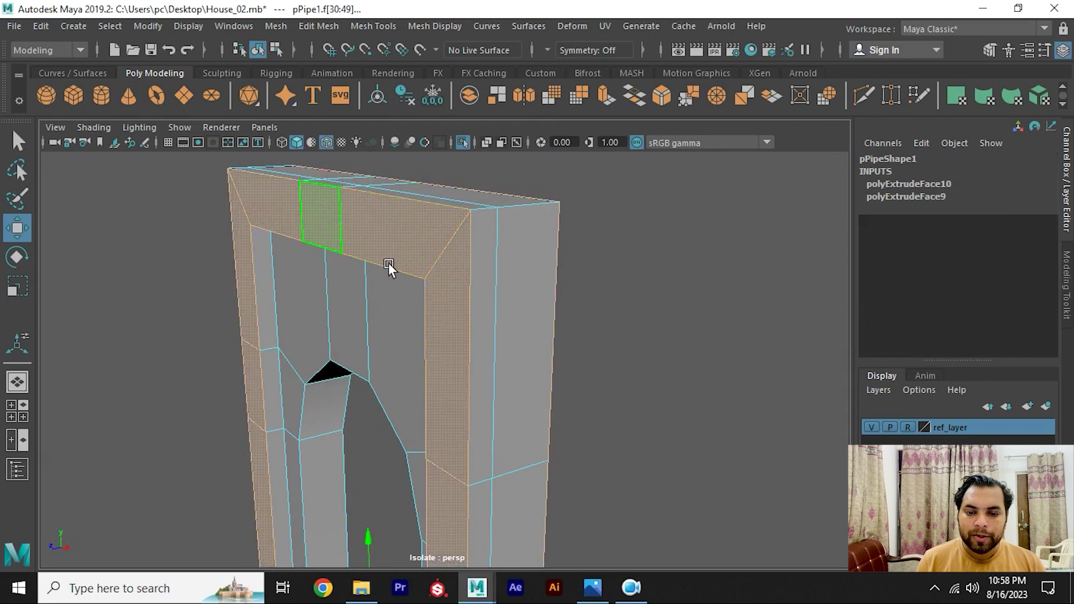
pyautogui.keyDown('alt'); pyautogui.moveTo(388, 263); pyautogui.dragTo(446, 250); pyautogui.keyUp('alt')
pyautogui.click(442, 251)
pyautogui.doubleClick(399, 228)
pyautogui.moveTo(473, 323)
pyautogui.keyDown('alt'); pyautogui.mouseDown()
pyautogui.moveTo(386, 184)
pyautogui.moveTo(463, 287)
pyautogui.moveTo(420, 194)
pyautogui.moveTo(368, 345)
pyautogui.moveTo(384, 354)
pyautogui.mouseUp(); pyautogui.keyUp('alt')
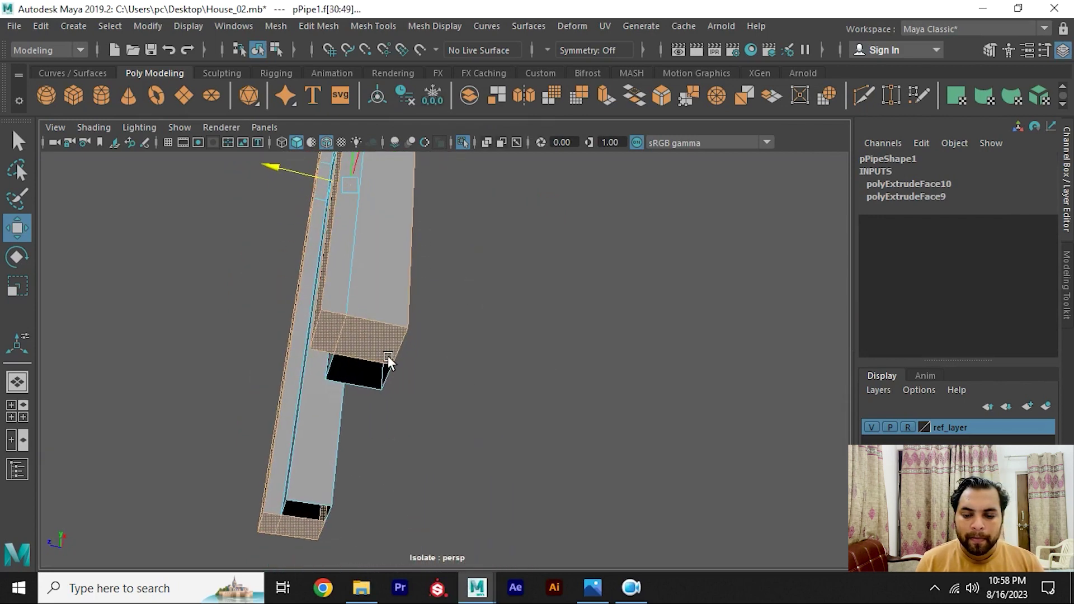
pyautogui.click(332, 334)
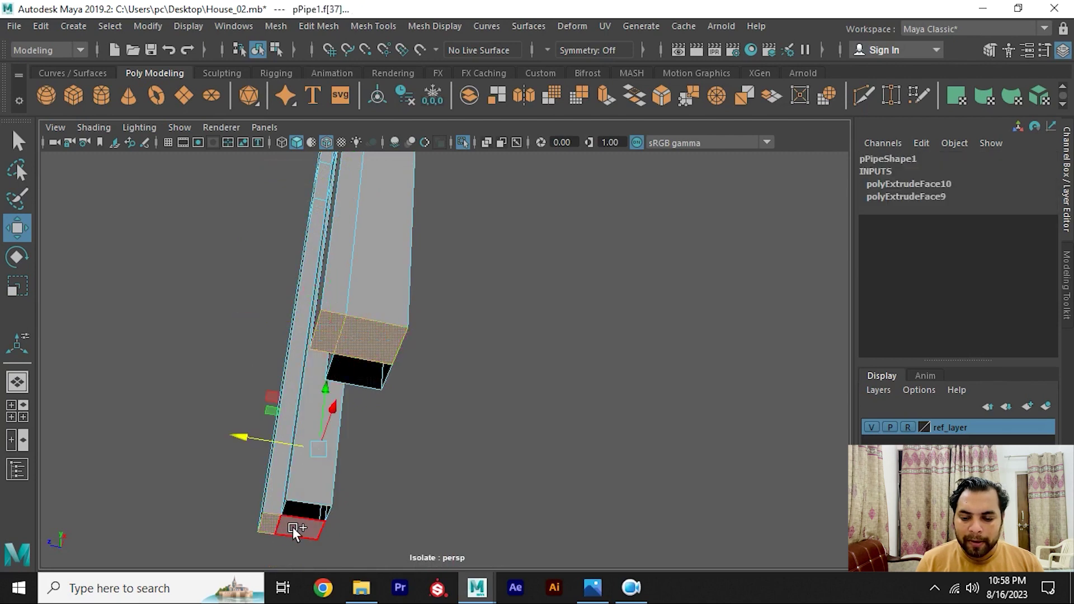
pyautogui.press('Delete')
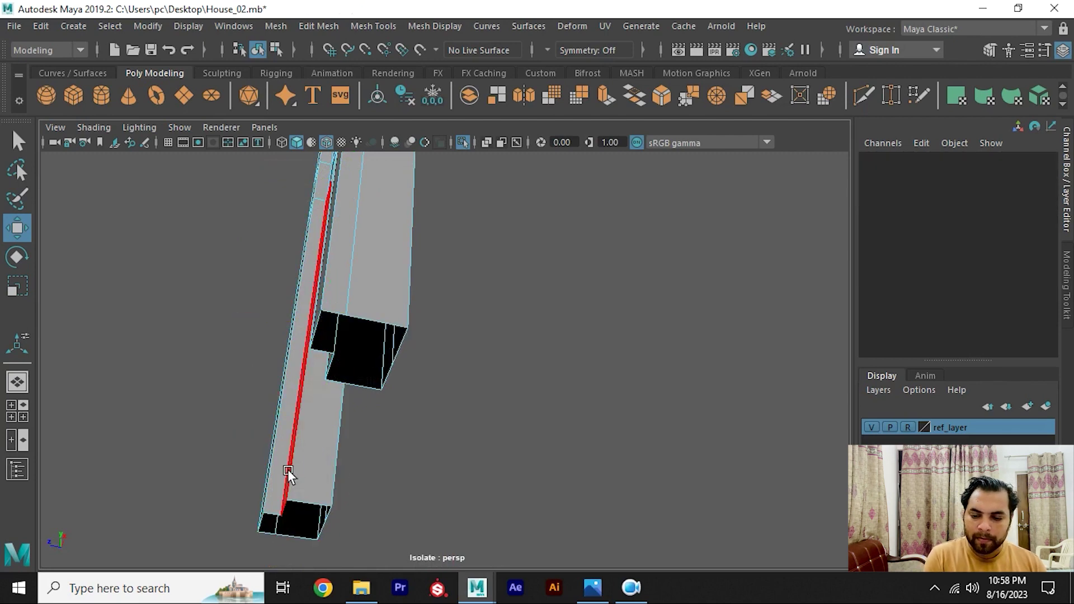
# Step: Box-select the frame's outer border faces from the top view, ready for extraction
pyautogui.moveTo(287, 468)
pyautogui.keyDown('alt'); pyautogui.mouseDown()
pyautogui.moveTo(297, 501)
pyautogui.moveTo(471, 341)
pyautogui.moveTo(474, 398)
pyautogui.moveTo(365, 349)
pyautogui.mouseUp(); pyautogui.keyUp('alt')
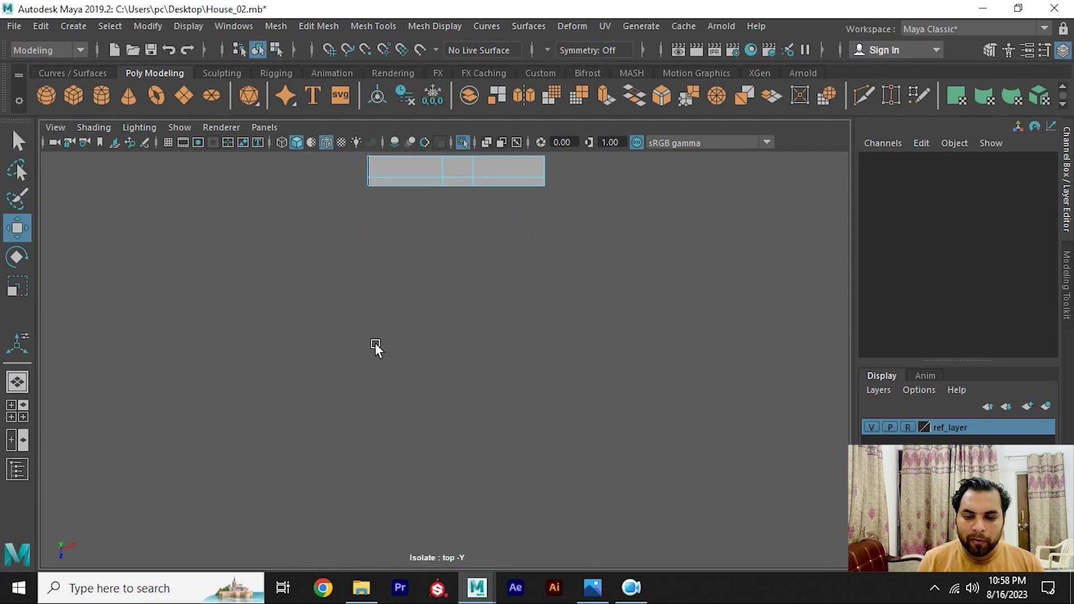
pyautogui.press('f')
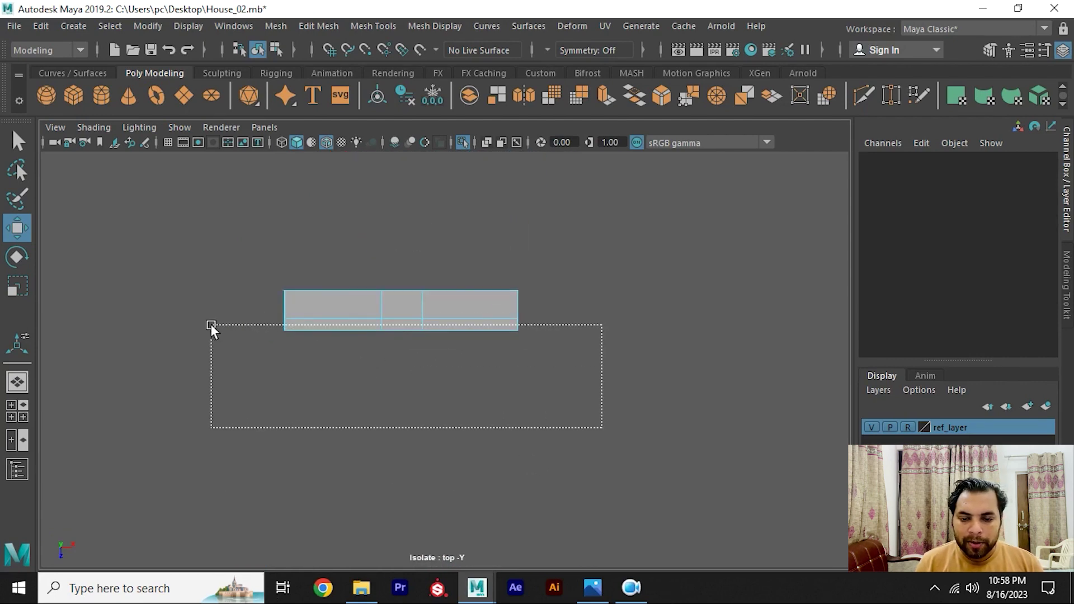
pyautogui.moveTo(602, 428); pyautogui.dragTo(210, 324)
pyautogui.press('space')
pyautogui.moveTo(267, 198)
pyautogui.keyDown('alt'); pyautogui.mouseDown()
pyautogui.moveTo(398, 270)
pyautogui.moveTo(404, 334)
pyautogui.moveTo(417, 246)
pyautogui.mouseUp(); pyautogui.keyUp('alt')
pyautogui.keyDown('shift'); pyautogui.moveTo(418, 233); pyautogui.dragTo(397, 485, button='right'); pyautogui.keyUp('shift')
# Step: Extract the selected border faces into a separate mesh, trying and undoing a move
pyautogui.moveTo(411, 154); pyautogui.dragTo(451, 157, button='right')
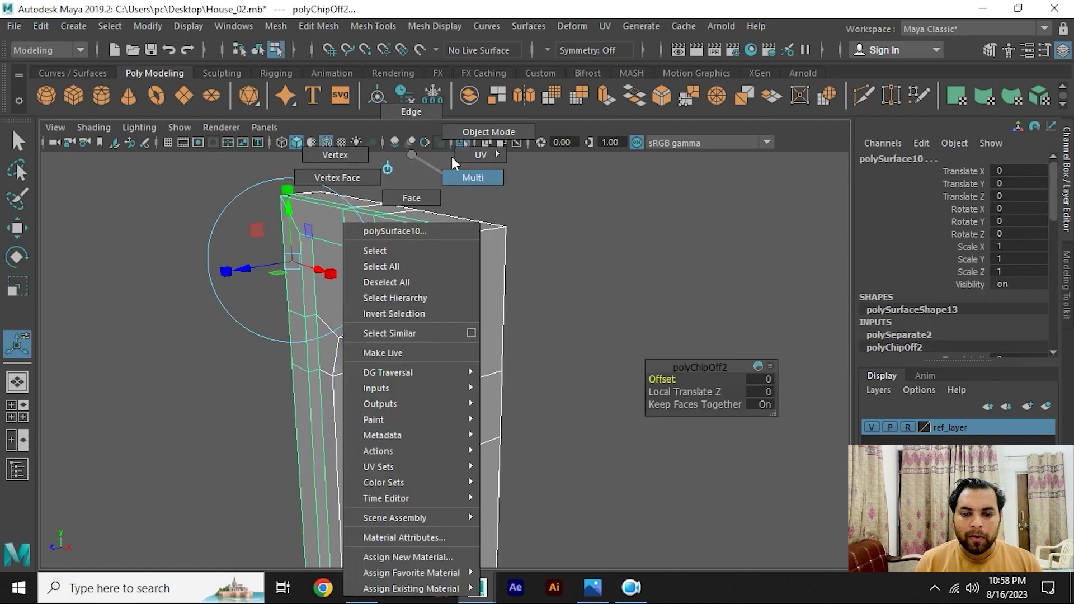
pyautogui.click(461, 297)
pyautogui.keyDown('alt'); pyautogui.moveTo(462, 298); pyautogui.dragTo(383, 229); pyautogui.keyUp('alt')
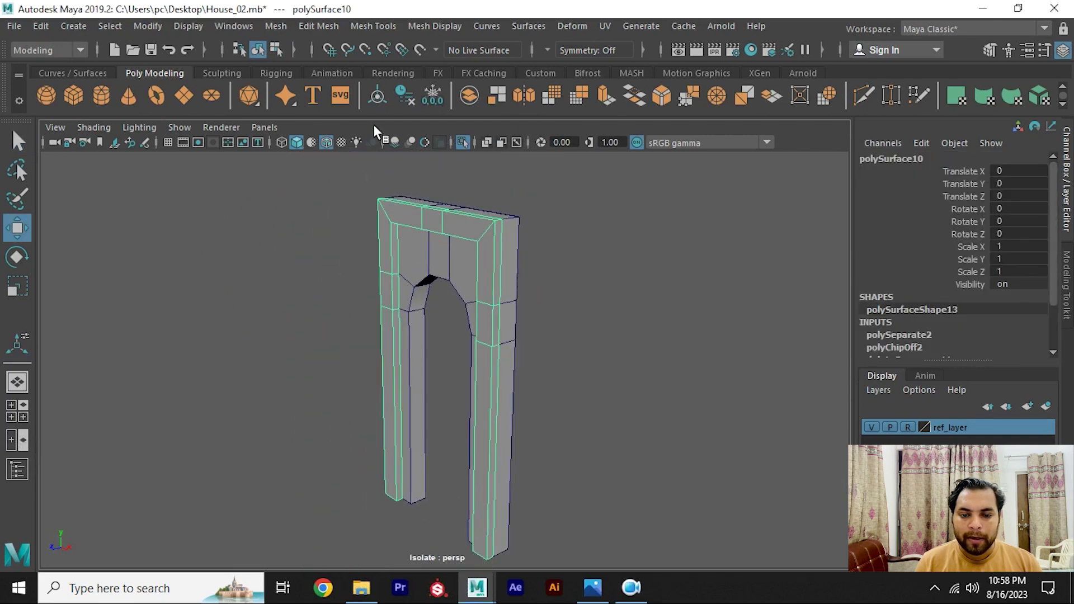
pyautogui.scroll(3, 414, 249)
pyautogui.moveTo(398, 398)
pyautogui.mouseDown()
pyautogui.moveTo(220, 401)
pyautogui.moveTo(237, 391)
pyautogui.mouseUp()
pyautogui.hotkey('ctrl', 'z')
pyautogui.keyDown('alt'); pyautogui.moveTo(456, 263); pyautogui.dragTo(455, 321); pyautogui.keyUp('alt')
# Step: Bridge the two edges across the arched frame's left-side gap
pyautogui.click(475, 281)
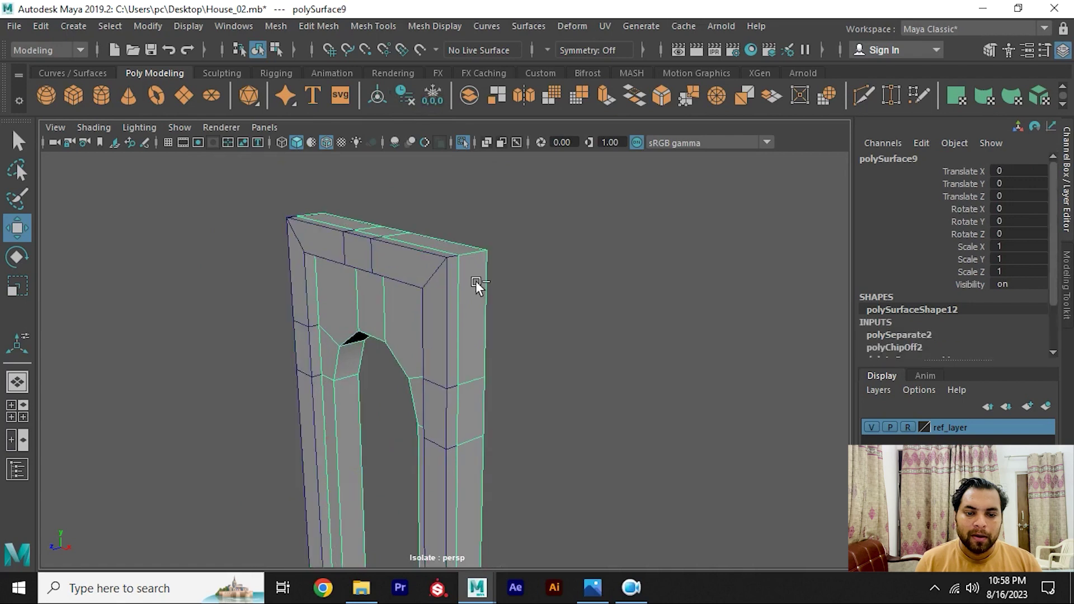
pyautogui.moveTo(467, 282); pyautogui.dragTo(467, 258, button='right')
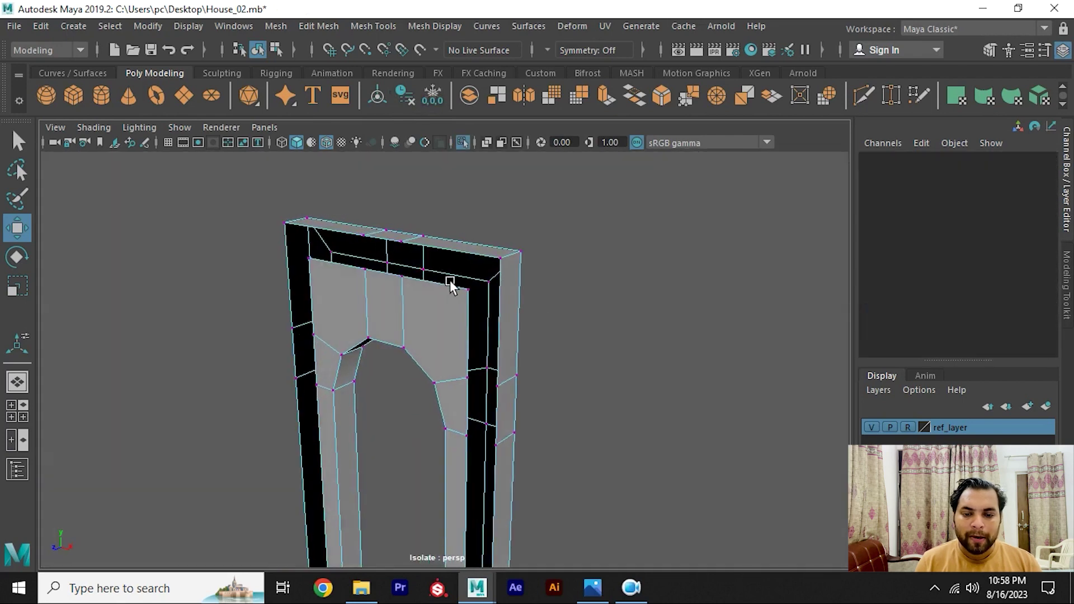
pyautogui.scroll(3, 450, 280)
pyautogui.click(397, 350)
pyautogui.keyDown('alt'); pyautogui.moveTo(418, 445); pyautogui.dragTo(417, 364, button='middle'); pyautogui.keyUp('alt')
pyautogui.keyDown('shift'); pyautogui.click(438, 378); pyautogui.keyUp('shift')
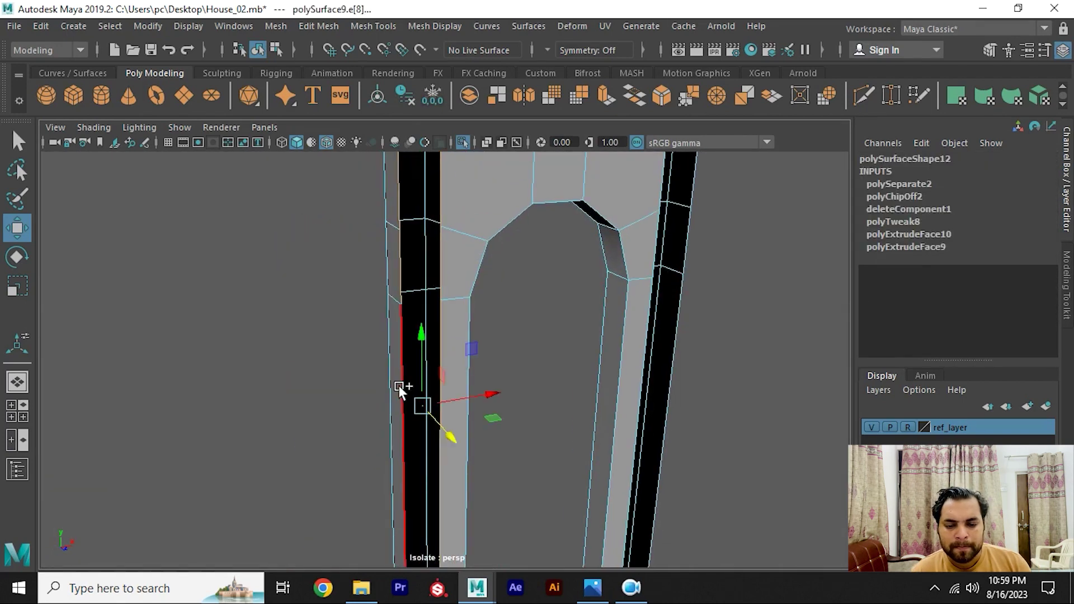
pyautogui.keyDown('shift'); pyautogui.moveTo(398, 385); pyautogui.dragTo(364, 473, button='right'); pyautogui.keyUp('shift')
# Step: Bridge the edges across the arch's right-side gap
pyautogui.moveTo(550, 392)
pyautogui.keyDown('alt'); pyautogui.mouseDown()
pyautogui.moveTo(628, 287)
pyautogui.moveTo(524, 261)
pyautogui.mouseUp(); pyautogui.keyUp('alt')
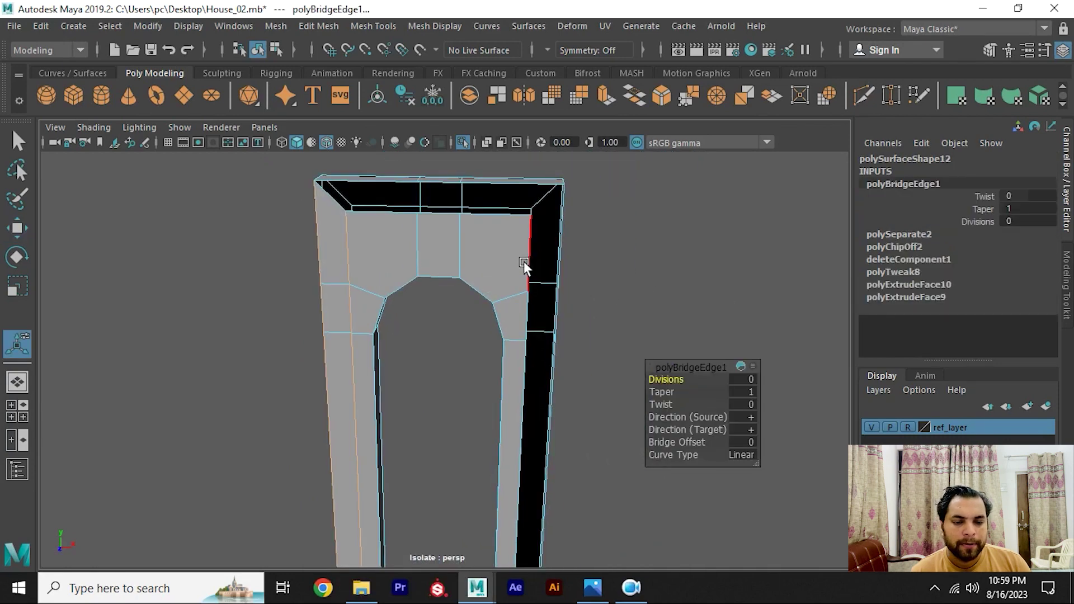
pyautogui.click(555, 252)
pyautogui.keyDown('alt'); pyautogui.moveTo(584, 336); pyautogui.dragTo(485, 319); pyautogui.keyUp('alt')
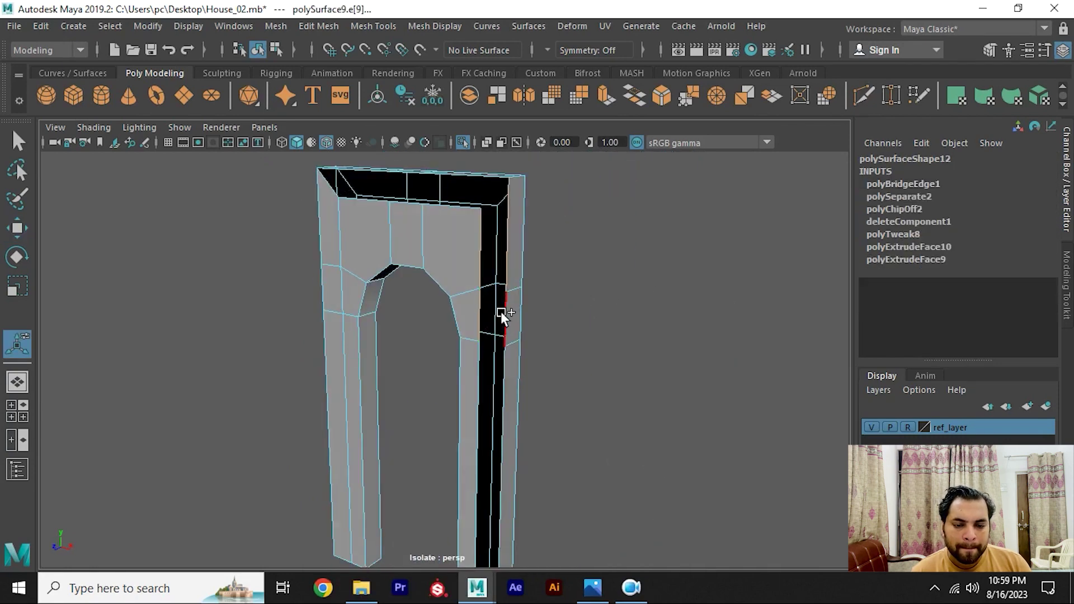
pyautogui.keyDown('shift'); pyautogui.moveTo(508, 345); pyautogui.dragTo(487, 489, button='right'); pyautogui.keyUp('shift')
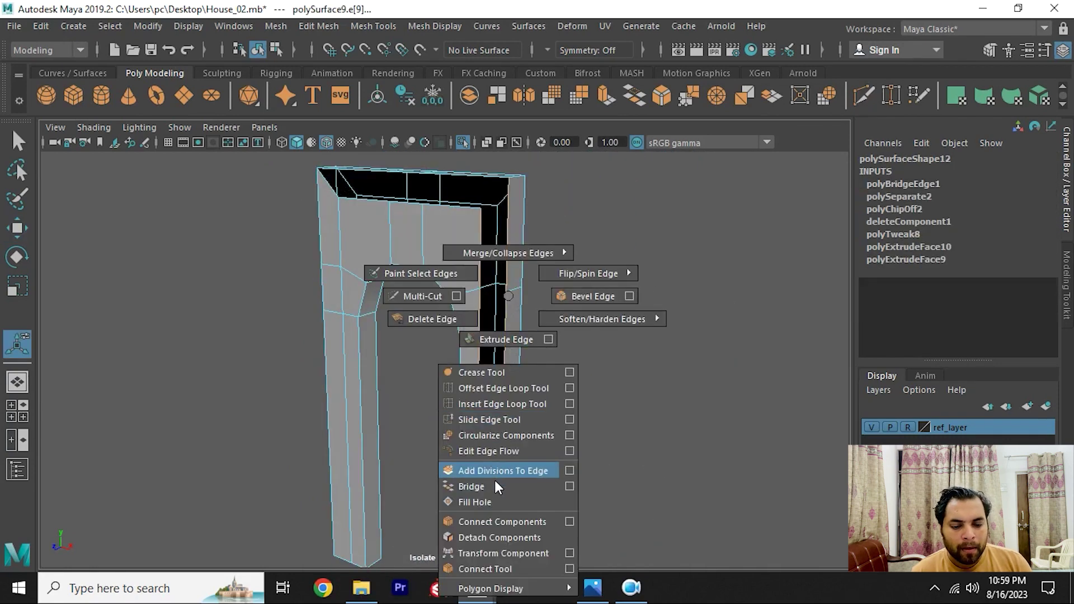
# Step: Bridge the top edges of the arch opening, then reselect the whole arch mesh
pyautogui.moveTo(511, 315)
pyautogui.keyDown('alt'); pyautogui.mouseDown()
pyautogui.moveTo(504, 342)
pyautogui.moveTo(486, 307)
pyautogui.mouseUp(); pyautogui.keyUp('alt')
pyautogui.click(376, 298)
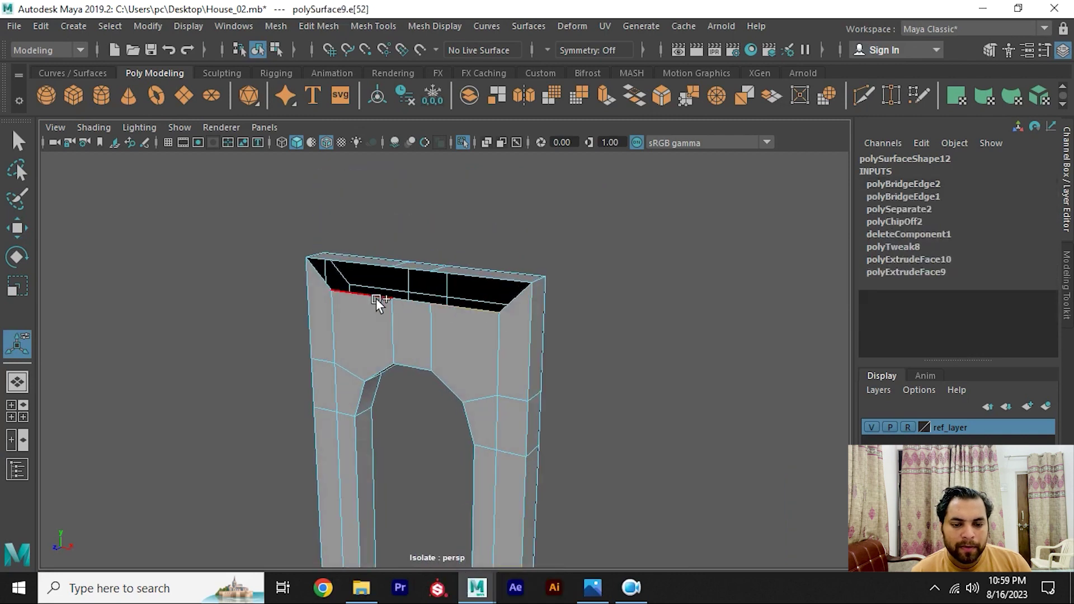
pyautogui.keyDown('shift'); pyautogui.click(358, 267); pyautogui.keyUp('shift')
pyautogui.keyDown('shift'); pyautogui.click(407, 266); pyautogui.keyUp('shift')
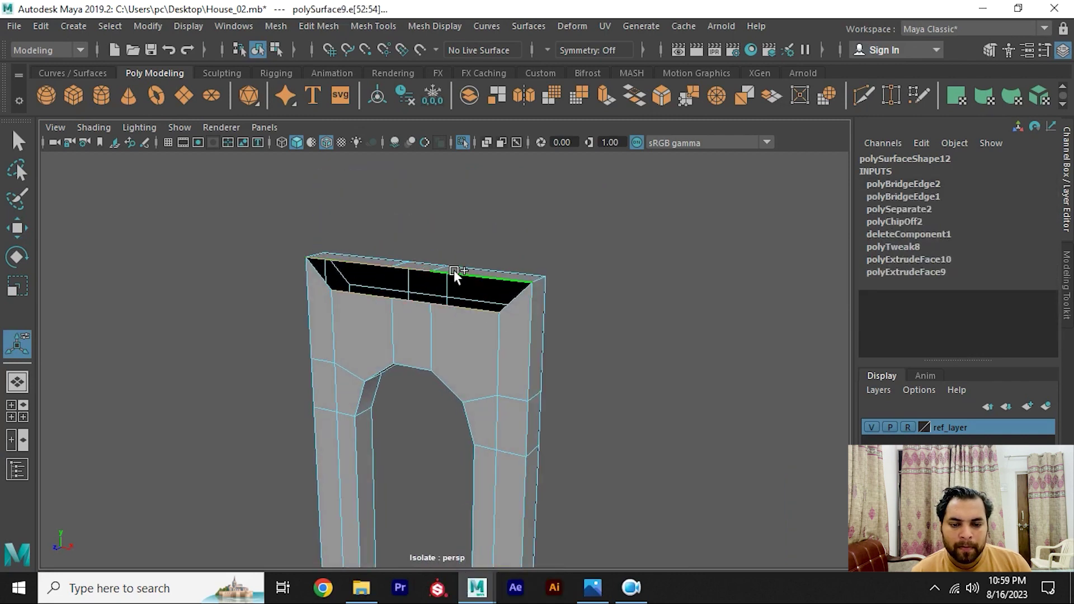
pyautogui.keyDown('shift'); pyautogui.moveTo(454, 270); pyautogui.dragTo(439, 290, button='right'); pyautogui.keyUp('shift')
pyautogui.keyDown('alt'); pyautogui.moveTo(439, 291); pyautogui.dragTo(447, 235); pyautogui.keyUp('alt')
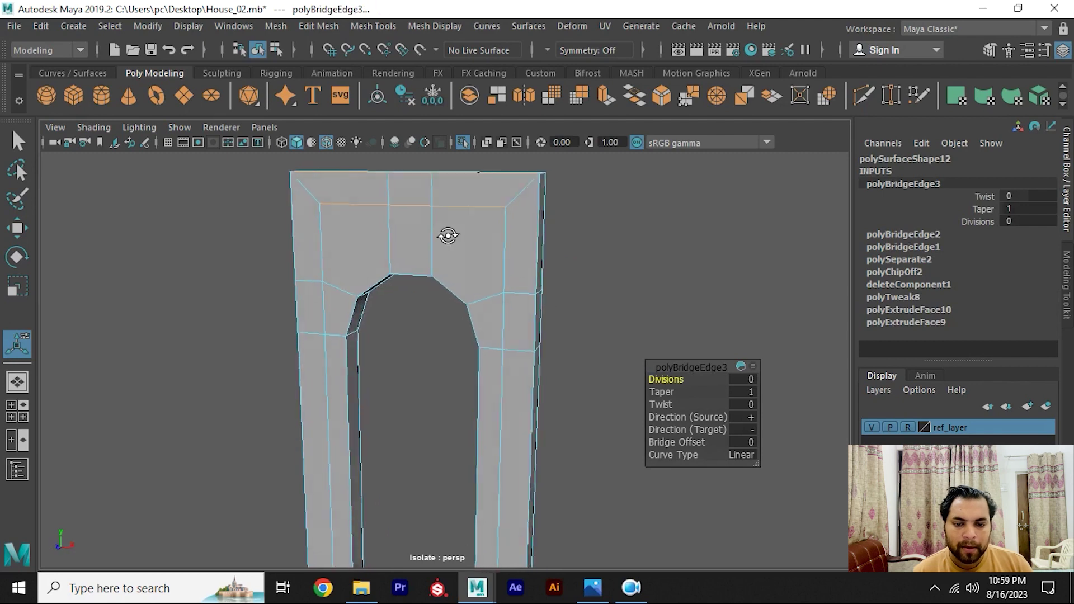
pyautogui.moveTo(447, 236); pyautogui.dragTo(508, 132, button='right')
pyautogui.click(470, 267)
# Step: Back in Maya, select the rectangular door frame polySurface10 and isolate it in view
pyautogui.hotkey('alt', 'Tab')
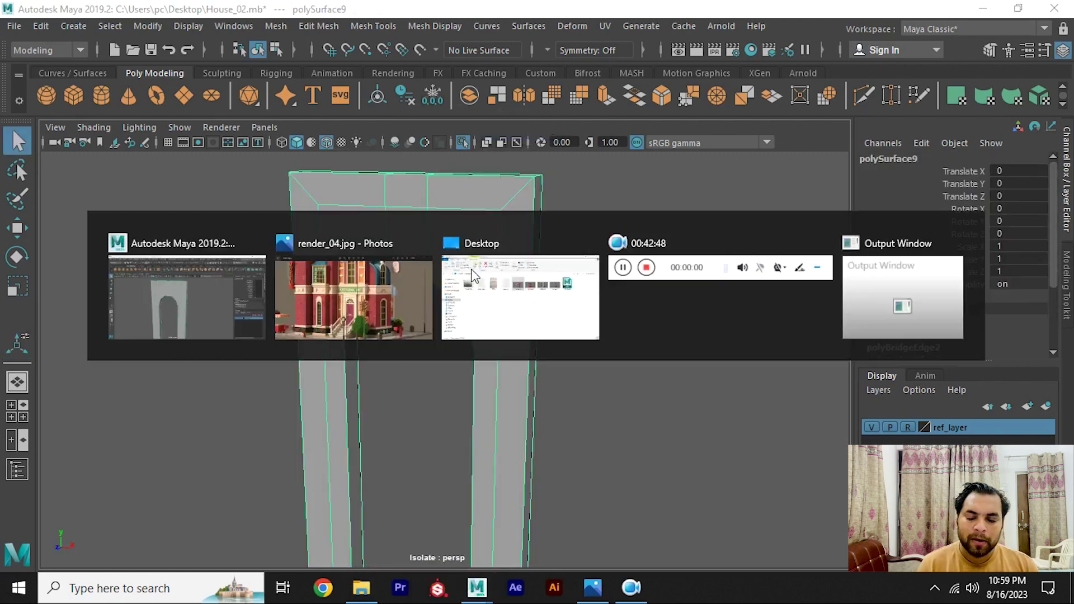
pyautogui.hotkey('alt', 'Tab')
pyautogui.click(378, 272)
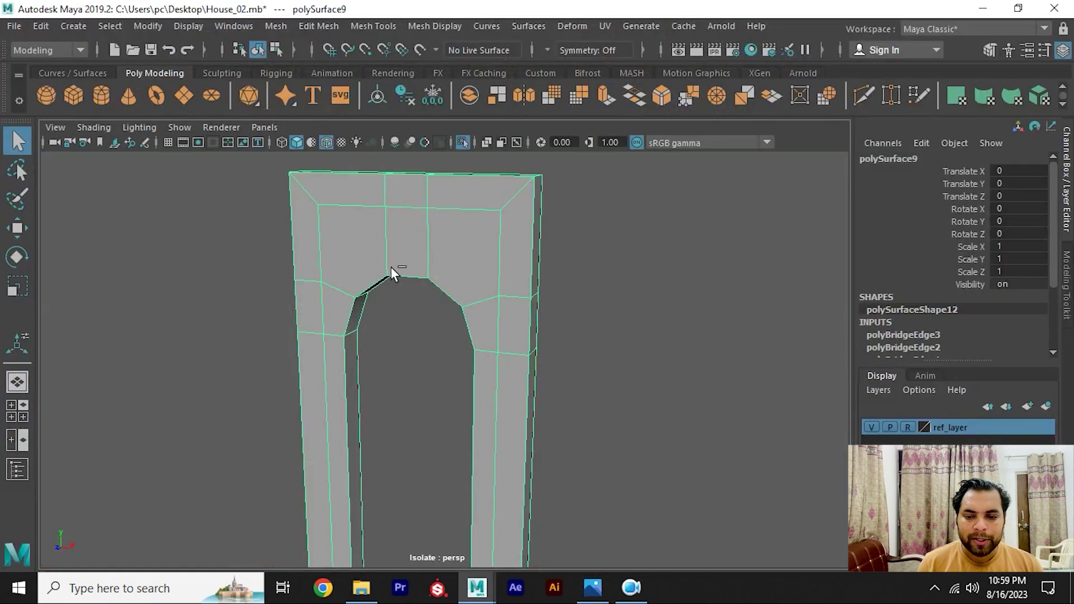
pyautogui.hotkey('ctrl', '1')
pyautogui.scroll(-3, 491, 239)
pyautogui.click(410, 301)
pyautogui.press('w')
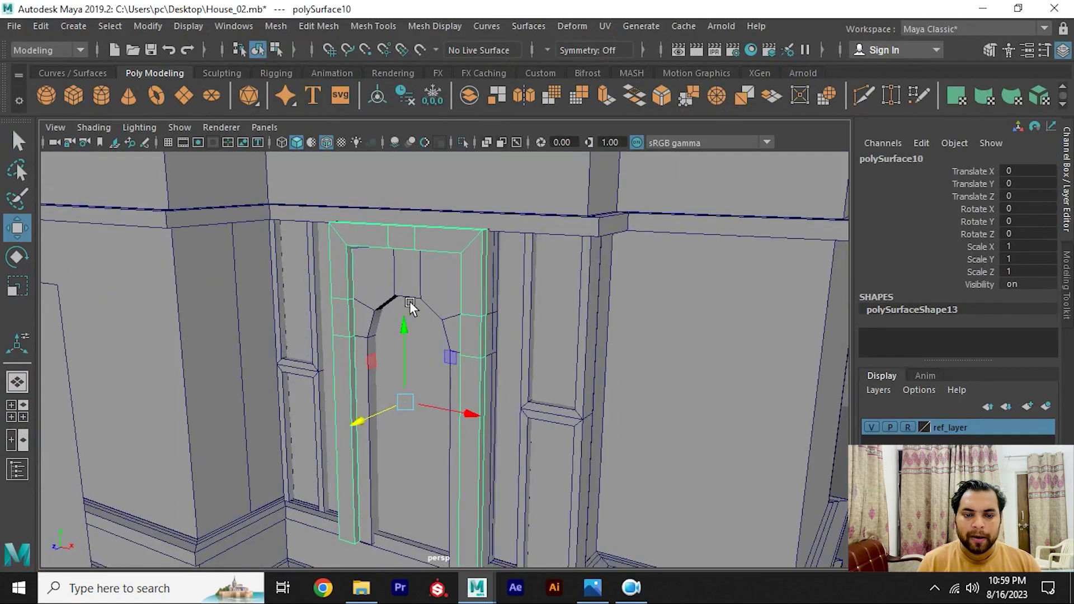
pyautogui.scroll(3, 485, 254)
pyautogui.press('f')
pyautogui.hotkey('ctrl', '1')
pyautogui.keyDown('alt'); pyautogui.moveTo(516, 357); pyautogui.dragTo(495, 335); pyautogui.keyUp('alt')
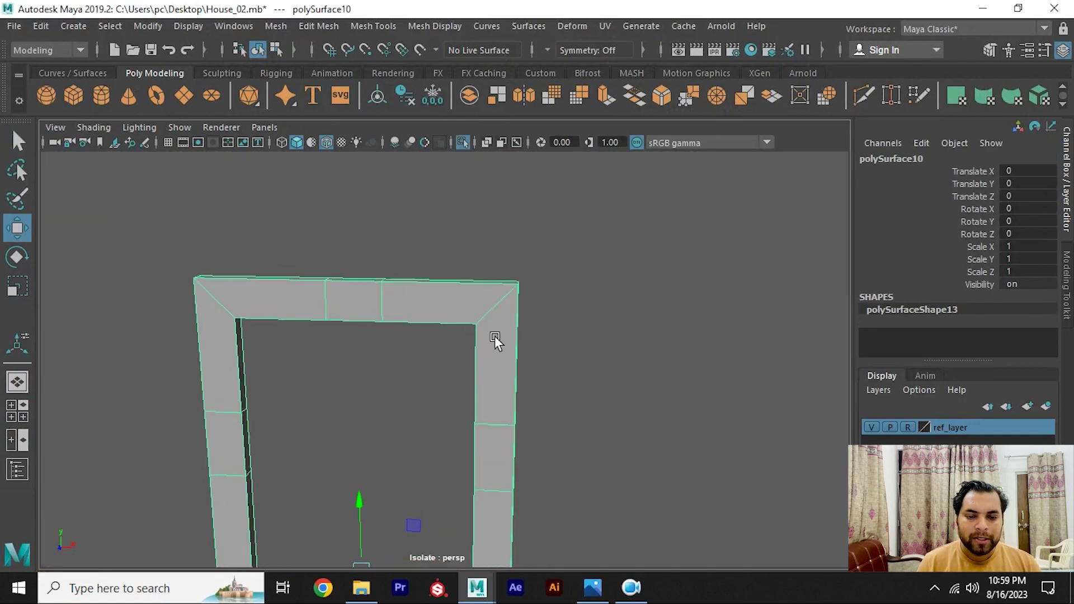
pyautogui.scroll(2, 495, 336)
# Step: Try lowering the top beam's inner top-right corner vertex, then undo it
pyautogui.press('F9')
pyautogui.click(488, 310)
pyautogui.click(457, 288)
pyautogui.press('f')
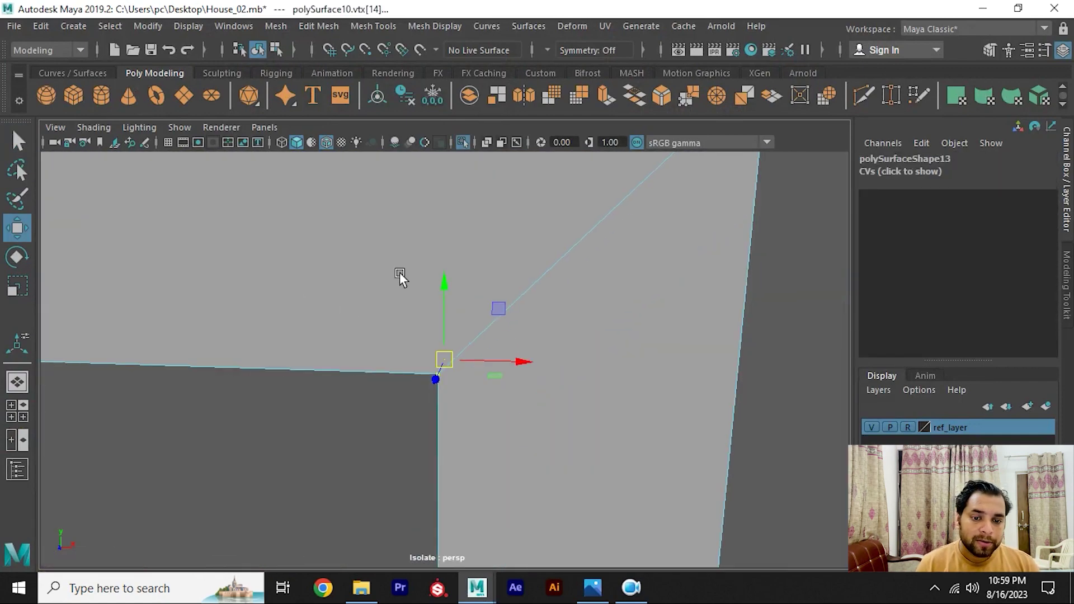
pyautogui.scroll(-3, 520, 334)
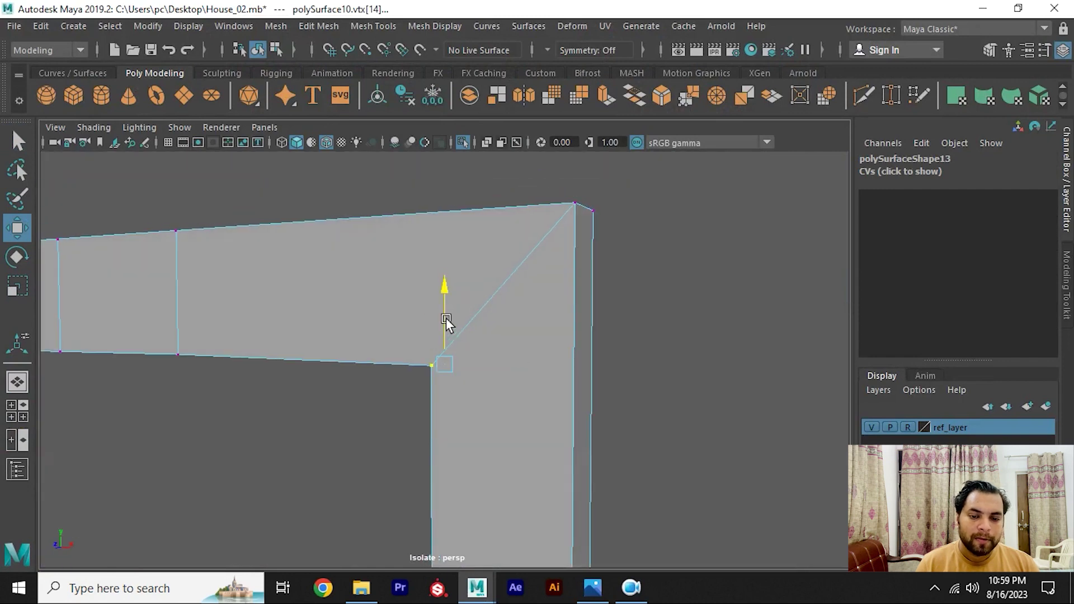
pyautogui.moveTo(445, 318); pyautogui.dragTo(448, 368)
pyautogui.hotkey('ctrl', 'z')
pyautogui.keyDown('alt'); pyautogui.moveTo(442, 371); pyautogui.dragTo(281, 362, button='right'); pyautogui.keyUp('alt')
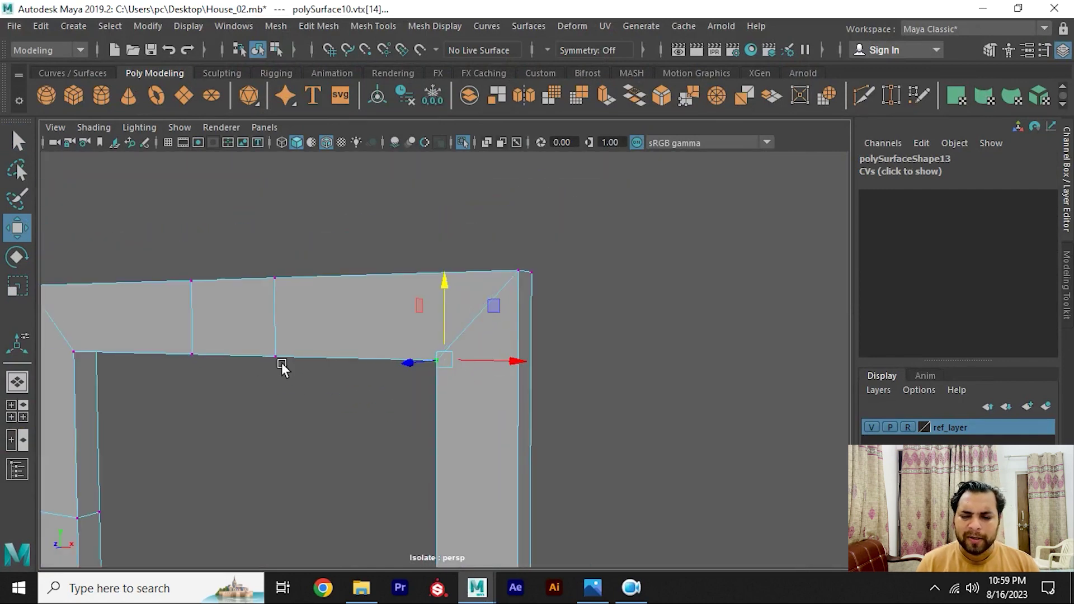
pyautogui.keyDown('alt'); pyautogui.moveTo(281, 362); pyautogui.dragTo(415, 343, button='middle'); pyautogui.keyUp('alt')
# Step: Delete the spare vertical edges from the frame's top beam
pyautogui.press('F10')
pyautogui.click(419, 299)
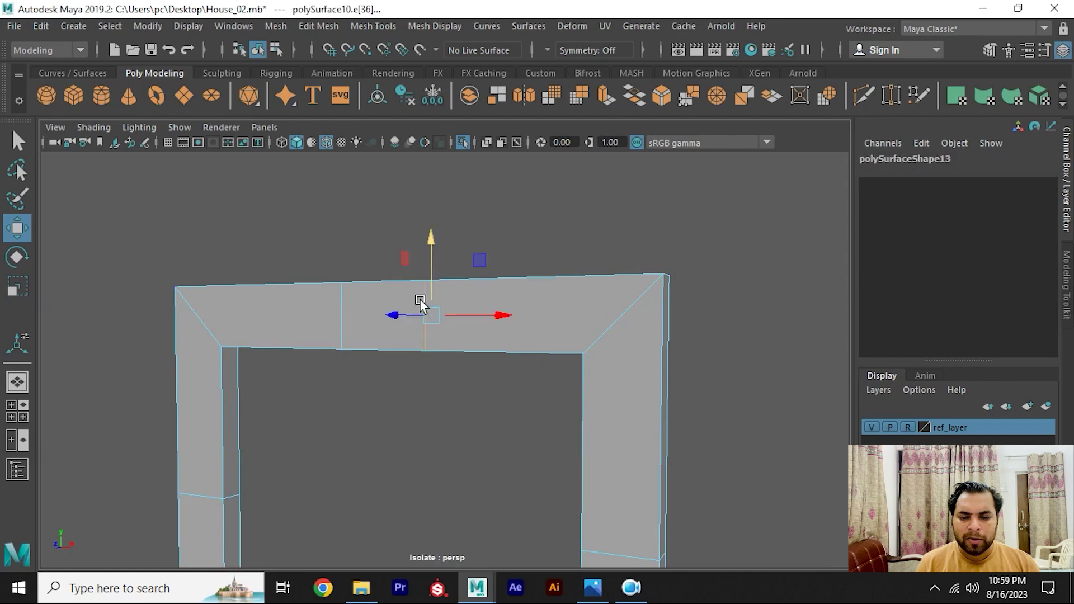
pyautogui.keyDown('shift'); pyautogui.click(354, 306); pyautogui.keyUp('shift')
pyautogui.keyDown('shift'); pyautogui.moveTo(356, 294); pyautogui.dragTo(273, 332, button='right'); pyautogui.keyUp('shift')
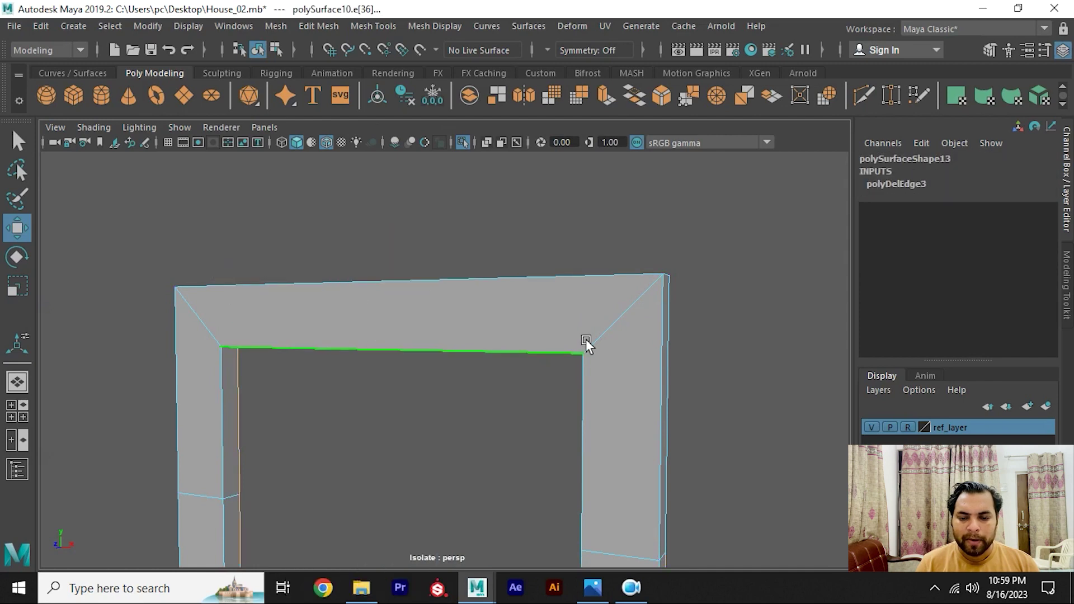
# Step: Pull the beam's inner corner vertex down with the Move tool
pyautogui.moveTo(586, 339)
pyautogui.keyDown('alt'); pyautogui.mouseDown()
pyautogui.moveTo(556, 276)
pyautogui.moveTo(650, 381)
pyautogui.mouseUp(); pyautogui.keyUp('alt')
pyautogui.press('F9')
pyautogui.click(639, 386)
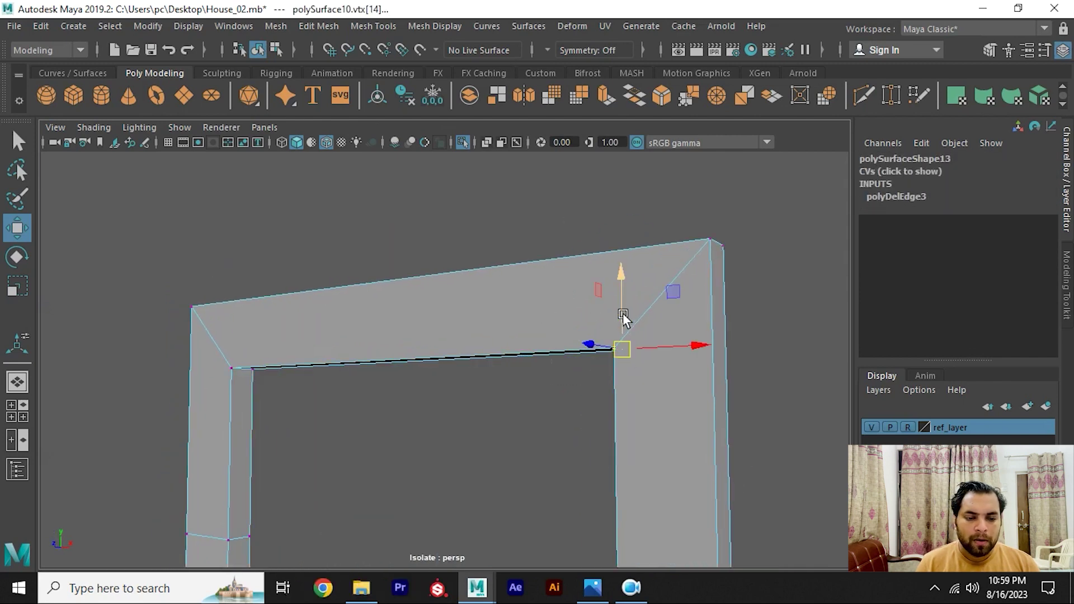
pyautogui.moveTo(622, 316); pyautogui.dragTo(631, 359)
pyautogui.keyDown('alt'); pyautogui.moveTo(631, 359); pyautogui.dragTo(424, 337, button='right'); pyautogui.keyUp('alt')
pyautogui.moveTo(424, 337)
pyautogui.keyDown('alt'); pyautogui.mouseDown()
pyautogui.moveTo(484, 330)
pyautogui.moveTo(448, 355)
pyautogui.moveTo(407, 265)
pyautogui.moveTo(427, 206)
pyautogui.moveTo(445, 328)
pyautogui.moveTo(460, 308)
pyautogui.moveTo(441, 407)
pyautogui.moveTo(495, 341)
pyautogui.moveTo(434, 398)
pyautogui.moveTo(479, 465)
pyautogui.moveTo(350, 321)
pyautogui.moveTo(488, 441)
pyautogui.moveTo(410, 185)
pyautogui.mouseUp(); pyautogui.keyUp('alt')
# Step: Return to object mode, show the whole house, and select the arched frame pieces
pyautogui.press('F8')
pyautogui.hotkey('ctrl', '1')
pyautogui.scroll(3, 447, 276)
pyautogui.scroll(-3, 448, 275)
pyautogui.scroll(2, 462, 426)
pyautogui.keyDown('shift'); pyautogui.click(496, 341); pyautogui.keyUp('shift')
# Step: Clear the arch's history and slide it sideways along X to 0.35
pyautogui.click(379, 102)
pyautogui.click(406, 96)
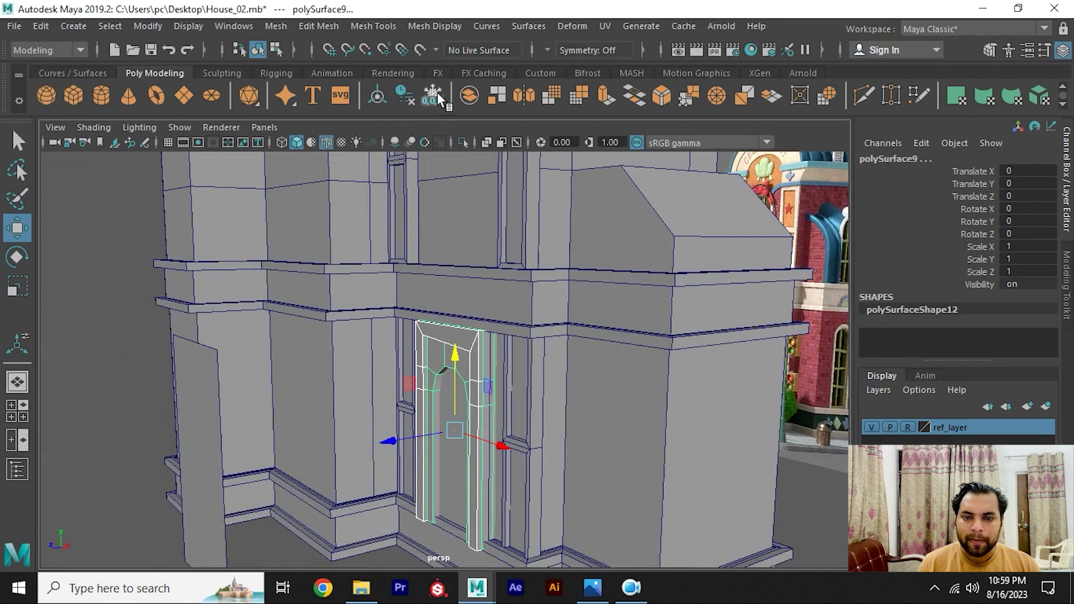
pyautogui.scroll(3, 440, 408)
pyautogui.scroll(2, 428, 412)
pyautogui.moveTo(400, 448); pyautogui.dragTo(438, 360)
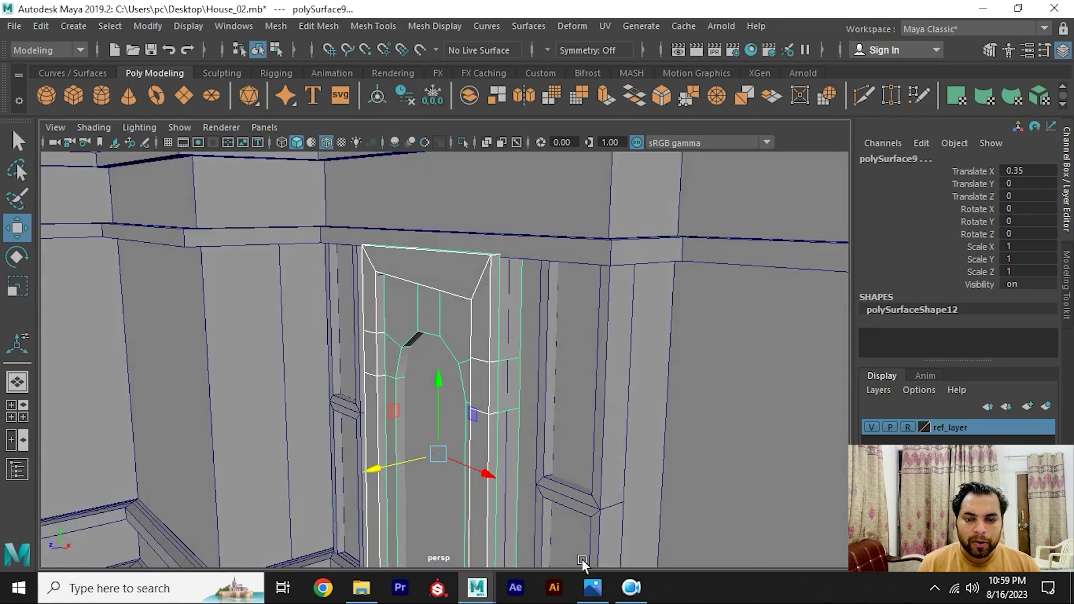
# Step: Lower the arch to Translate Y -1.246 beneath the ledge, checking render_04.jpg
pyautogui.click(594, 590)
pyautogui.scroll(2, 519, 249)
pyautogui.scroll(2, 481, 291)
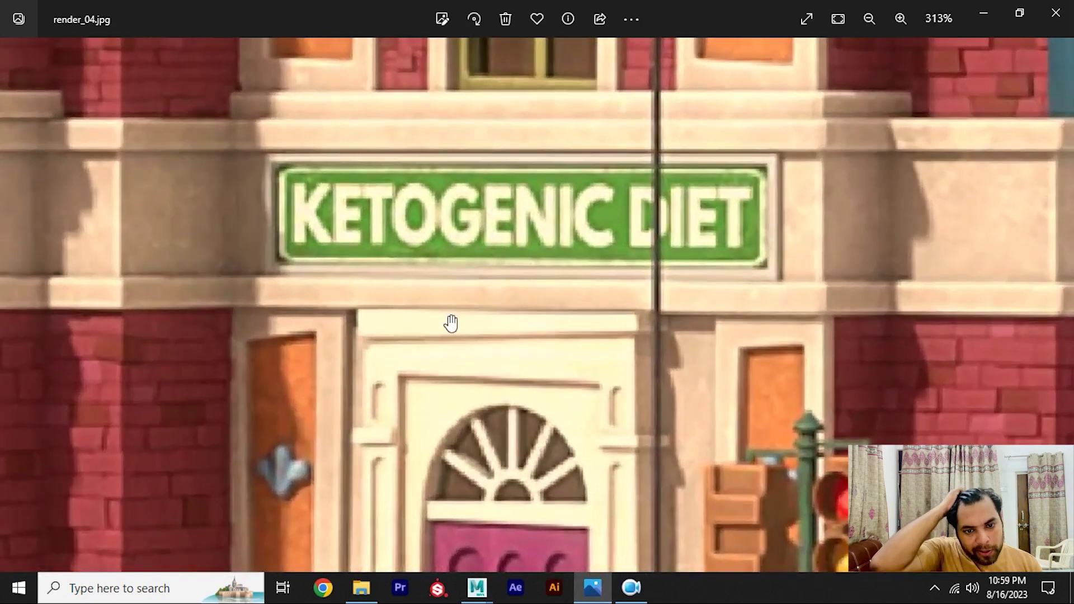
pyautogui.hotkey('alt', 'Tab')
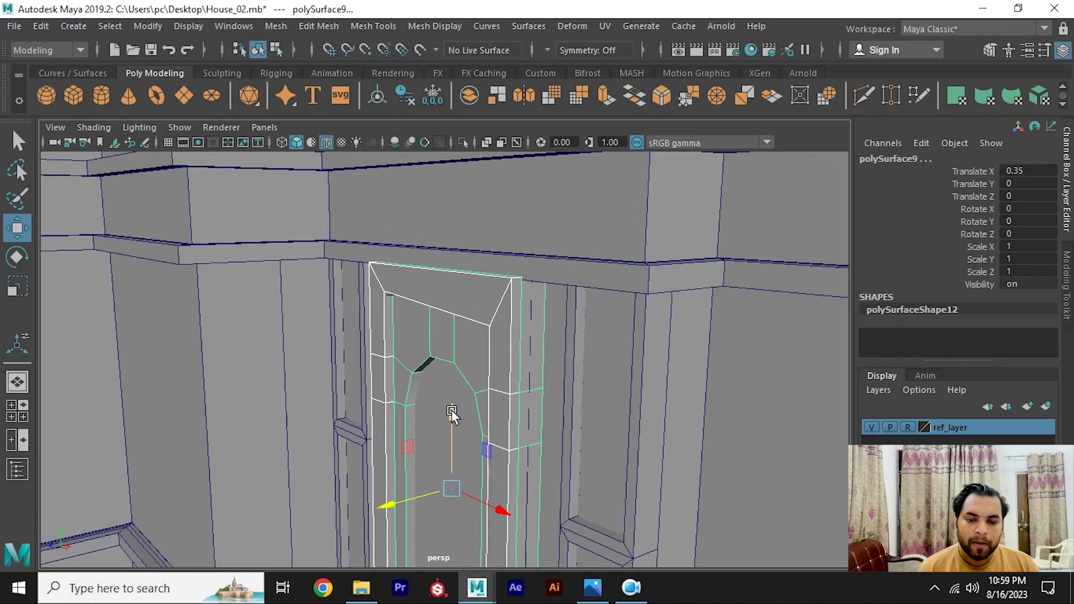
pyautogui.moveTo(452, 410)
pyautogui.mouseDown()
pyautogui.moveTo(453, 430)
pyautogui.moveTo(444, 325)
pyautogui.mouseUp()
pyautogui.hotkey('alt', 'Tab')
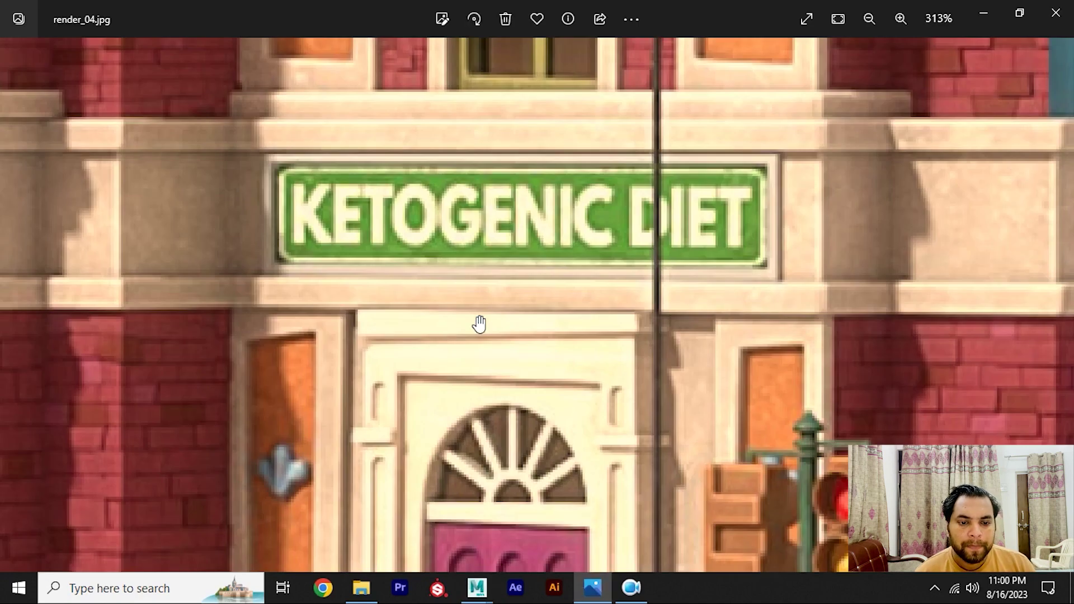
pyautogui.scroll(1, 627, 361)
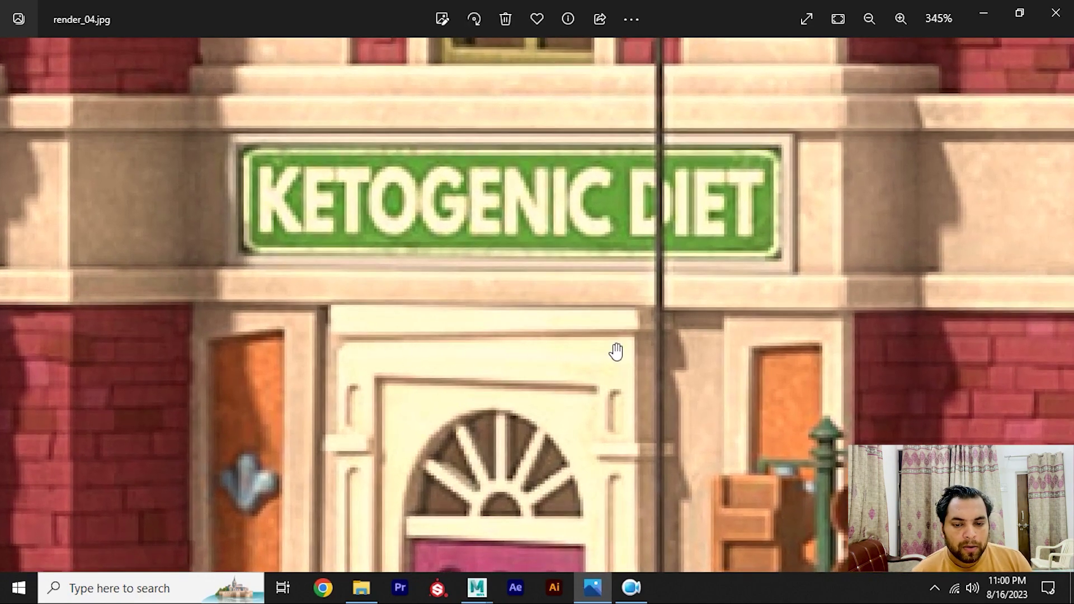
pyautogui.hotkey('alt', 'Tab')
# Step: Isolate the arch and select its top-right corner vertices, then show the house again
pyautogui.moveTo(461, 304)
pyautogui.keyDown('alt'); pyautogui.mouseDown()
pyautogui.moveTo(493, 344)
pyautogui.moveTo(494, 315)
pyautogui.moveTo(449, 329)
pyautogui.mouseUp(); pyautogui.keyUp('alt')
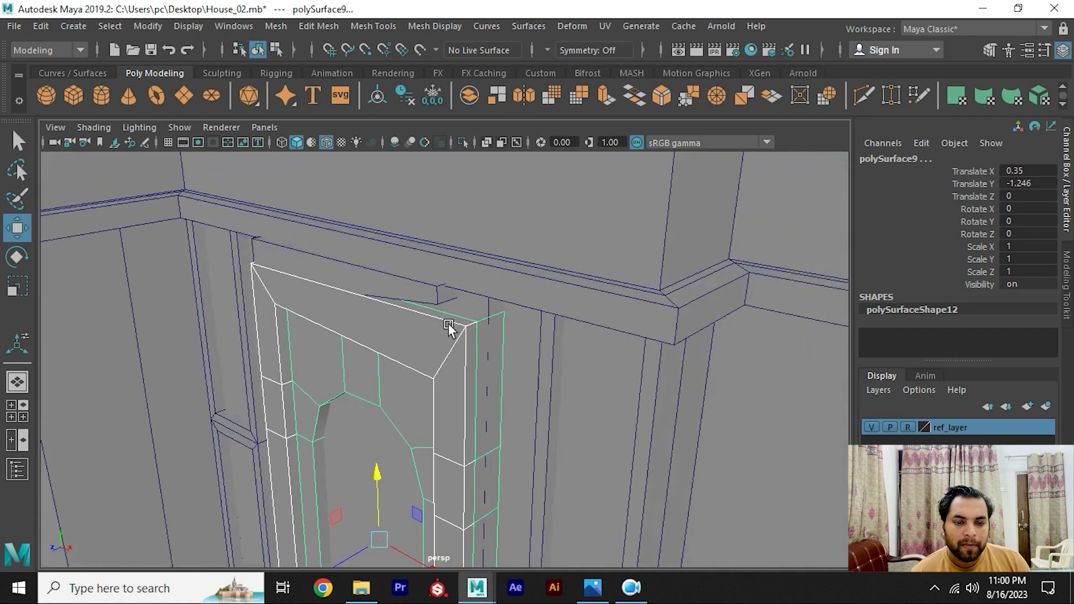
pyautogui.hotkey('ctrl', '1')
pyautogui.keyDown('alt'); pyautogui.moveTo(417, 306); pyautogui.dragTo(478, 291, button='right'); pyautogui.keyUp('alt')
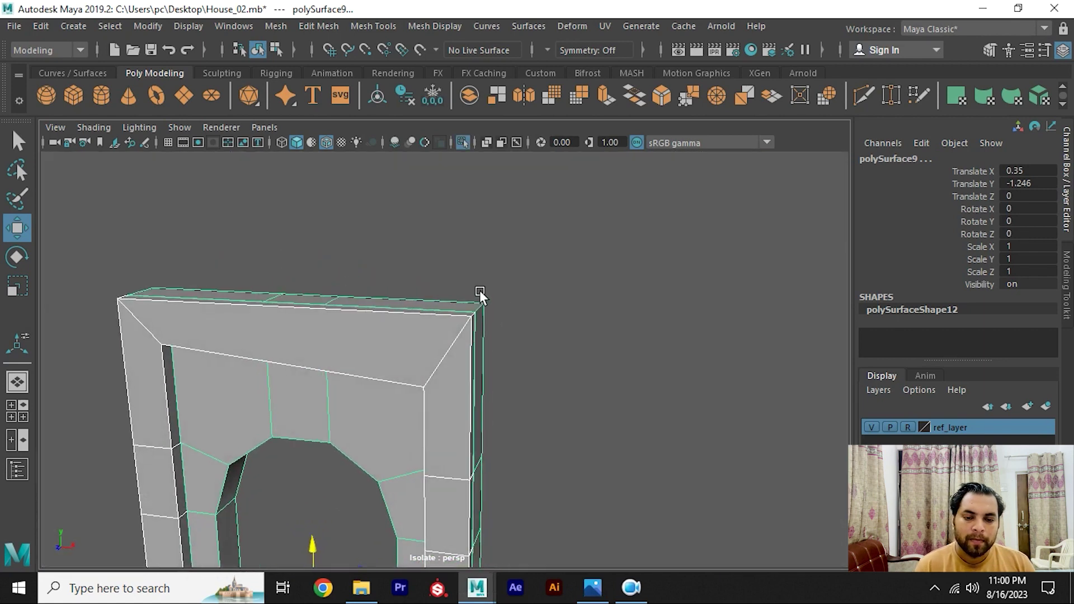
pyautogui.press('F9')
pyautogui.moveTo(403, 267)
pyautogui.mouseDown()
pyautogui.moveTo(499, 344)
pyautogui.moveTo(470, 294)
pyautogui.moveTo(528, 293)
pyautogui.moveTo(390, 246)
pyautogui.moveTo(491, 336)
pyautogui.mouseUp()
pyautogui.hotkey('ctrl', '1')
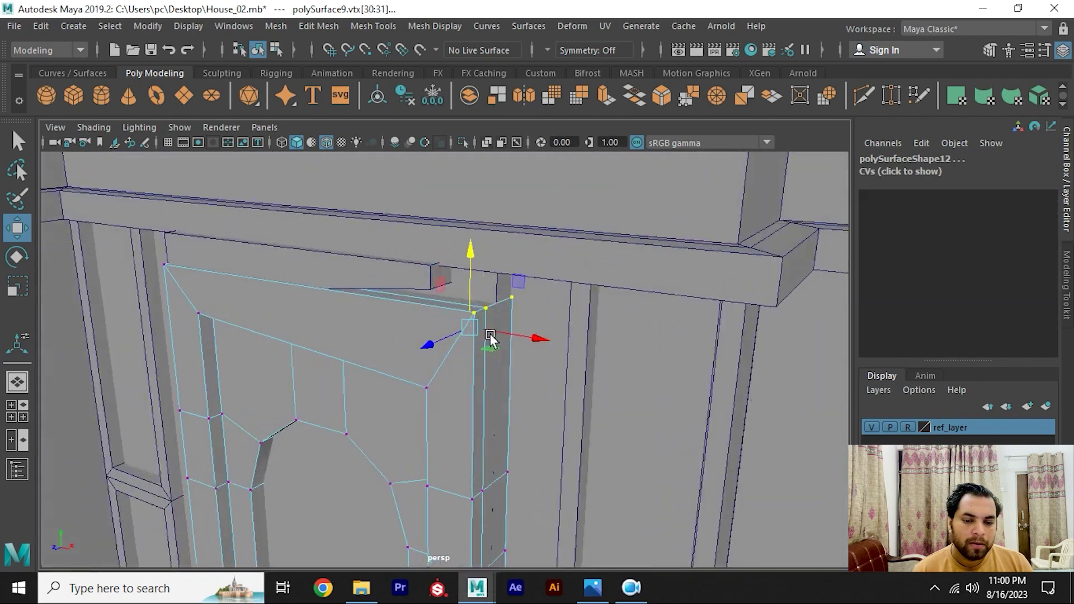
# Step: Raise the arch frame's corner vertex up to the ledge, checking against the reference render
pyautogui.scroll(5, 492, 313)
pyautogui.keyDown('alt'); pyautogui.moveTo(513, 283); pyautogui.dragTo(504, 306); pyautogui.keyUp('alt')
pyautogui.hotkey('alt', 'Tab')
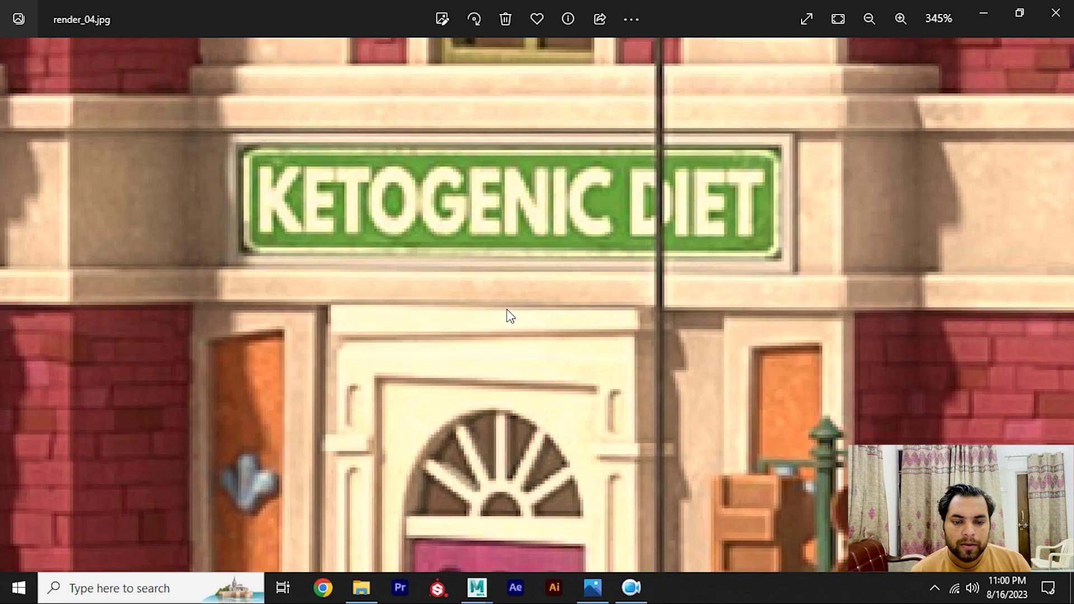
pyautogui.hotkey('alt', 'Tab')
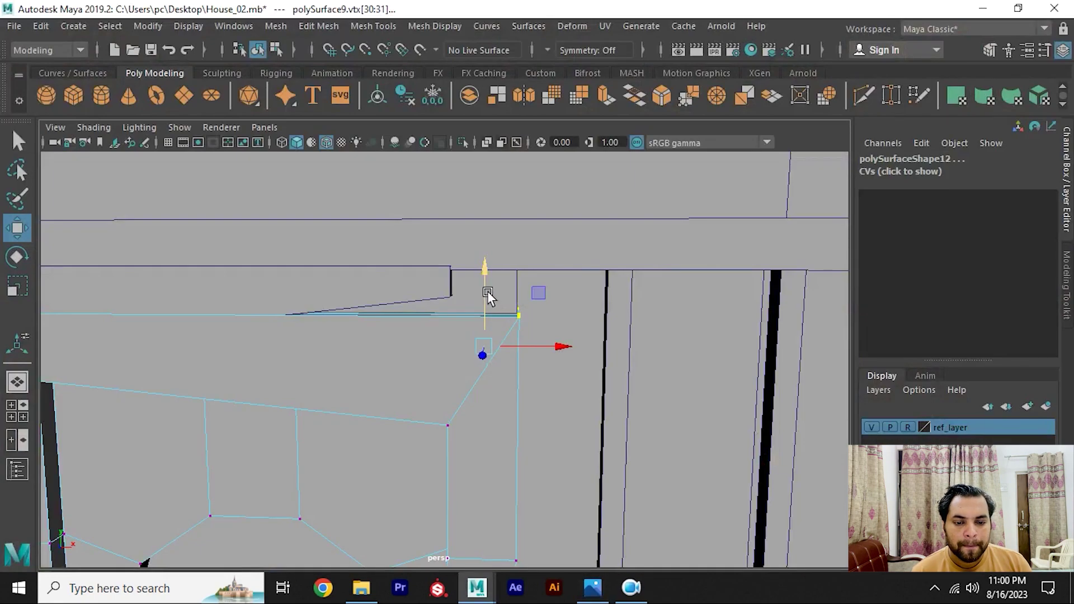
pyautogui.moveTo(488, 291)
pyautogui.mouseDown()
pyautogui.moveTo(479, 265)
pyautogui.moveTo(450, 287)
pyautogui.mouseUp()
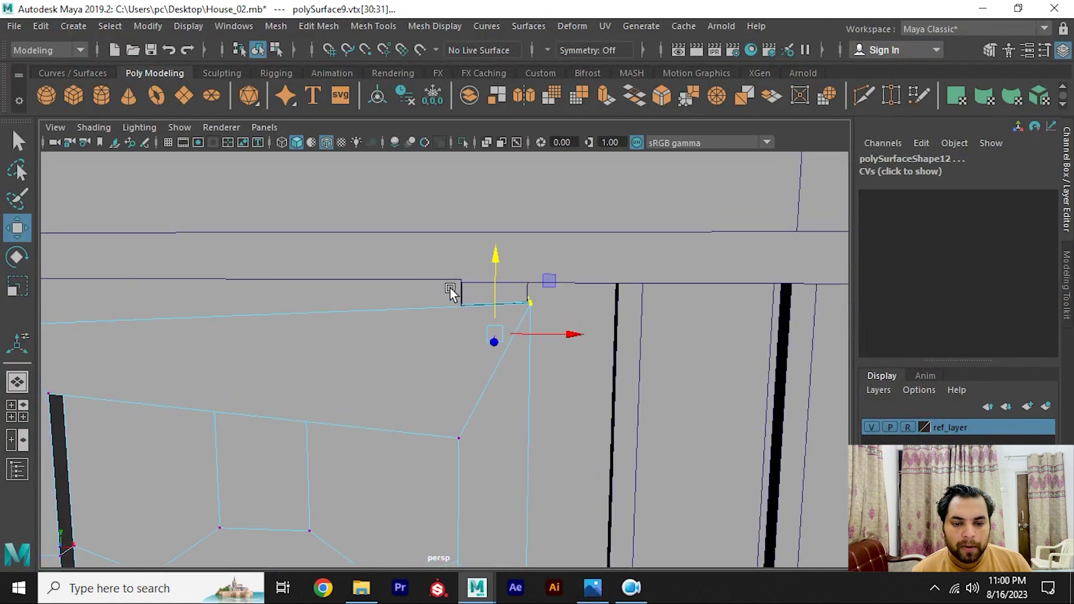
pyautogui.press('F8')
# Step: Stretch the ledge piece's end vertex sideways over the arch, then reselect the whole ledge
pyautogui.moveTo(441, 252); pyautogui.dragTo(351, 123, button='right')
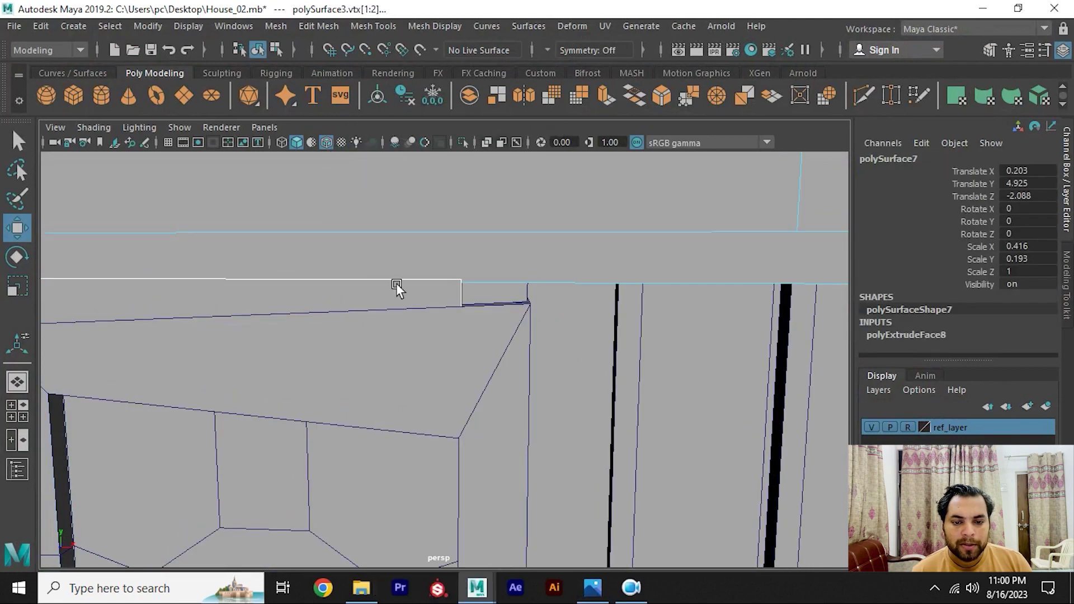
pyautogui.moveTo(369, 185); pyautogui.dragTo(300, 149, button='right')
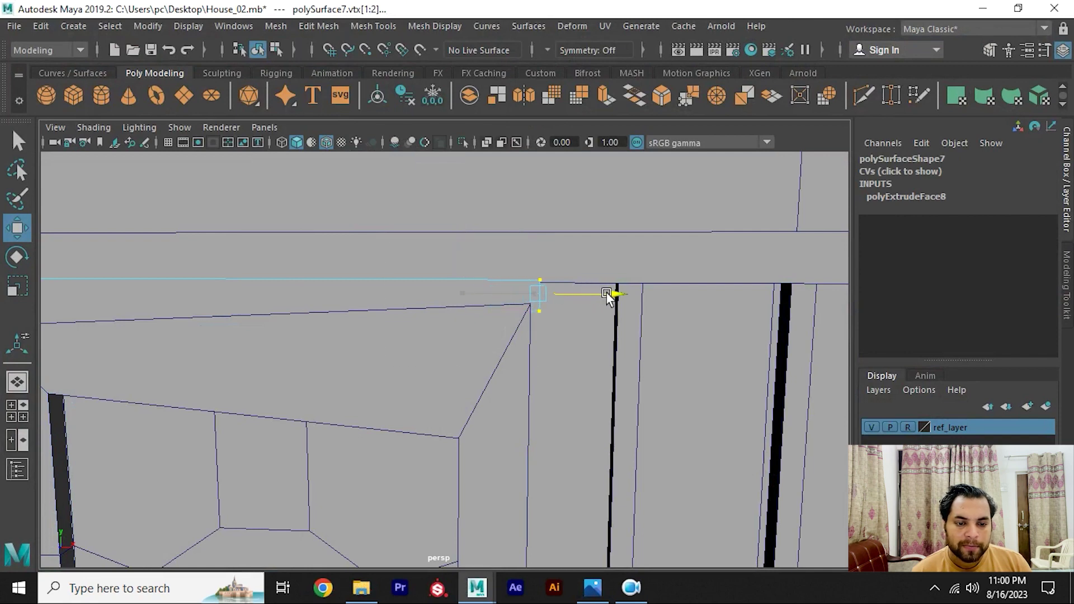
pyautogui.keyDown('alt'); pyautogui.moveTo(611, 292); pyautogui.dragTo(456, 315); pyautogui.keyUp('alt')
pyautogui.moveTo(452, 154); pyautogui.dragTo(465, 253, button='right')
pyautogui.click(466, 253)
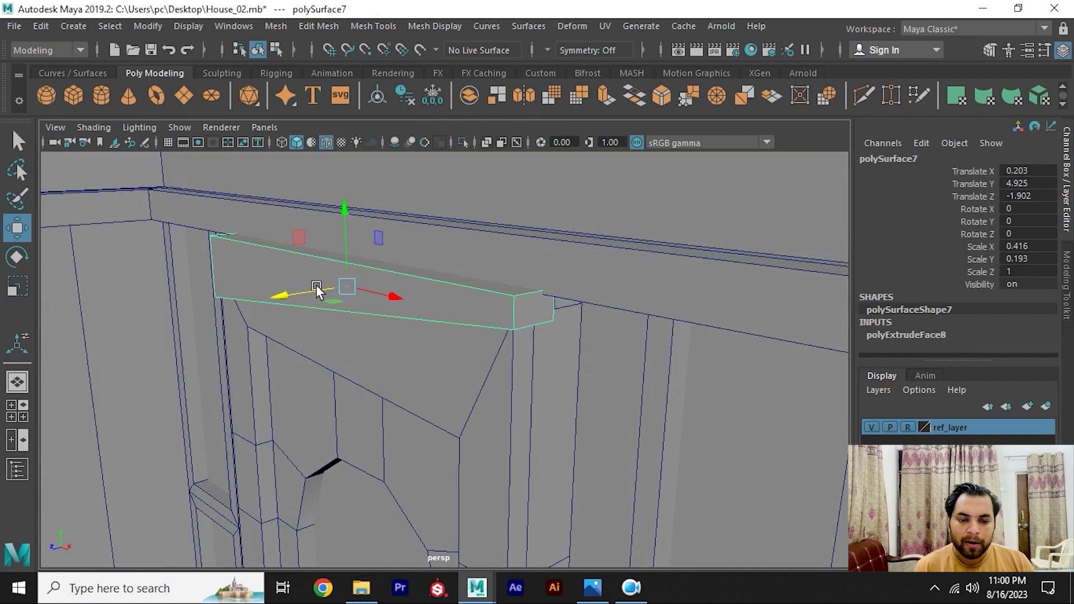
# Step: Isolate the ledge piece and inspect its end face from several angles
pyautogui.hotkey('ctrl', '1')
pyautogui.moveTo(416, 270)
pyautogui.keyDown('alt'); pyautogui.mouseDown()
pyautogui.moveTo(395, 280)
pyautogui.moveTo(543, 209)
pyautogui.moveTo(489, 290)
pyautogui.mouseUp(); pyautogui.keyUp('alt')
pyautogui.rightClick(544, 210)
pyautogui.click(542, 196)
pyautogui.click(522, 267)
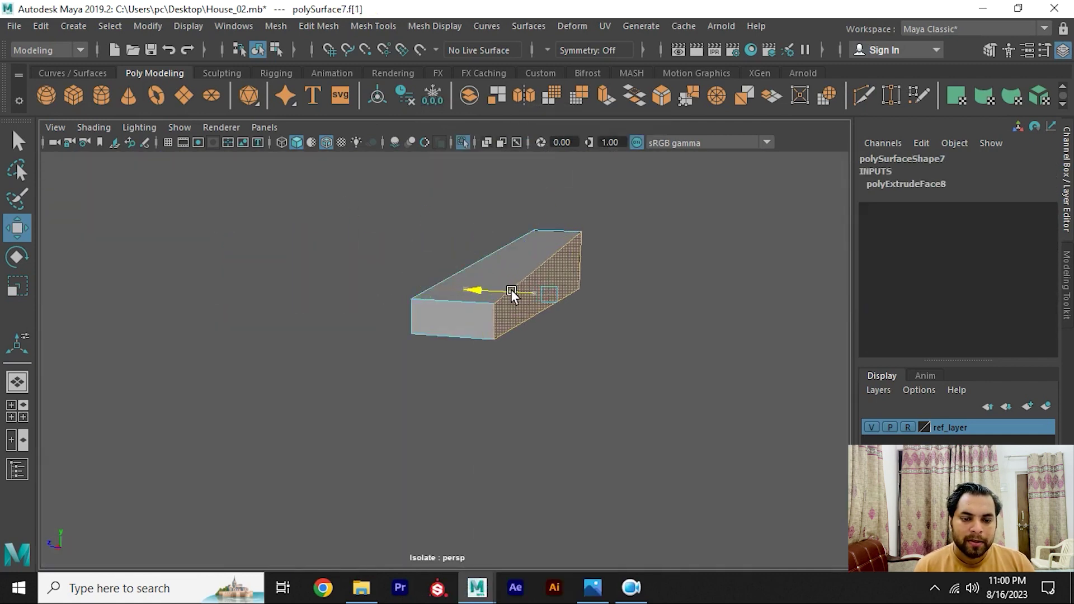
pyautogui.rightClick(511, 168)
pyautogui.click(591, 149)
pyautogui.moveTo(715, 357)
pyautogui.keyDown('alt'); pyautogui.mouseDown()
pyautogui.moveTo(595, 372)
pyautogui.moveTo(433, 314)
pyautogui.mouseUp(); pyautogui.keyUp('alt')
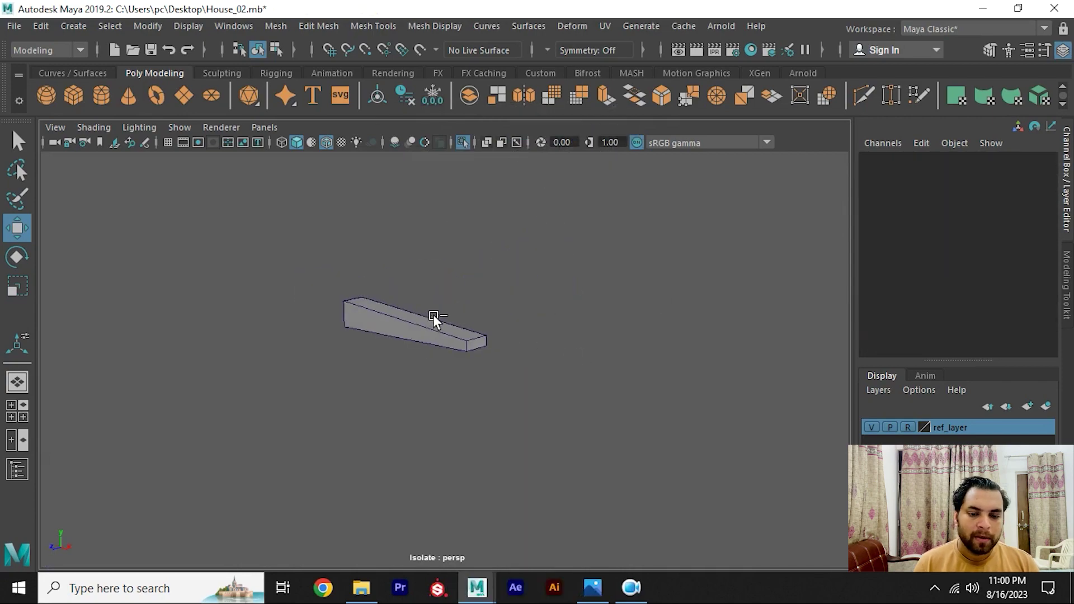
# Step: Exit Isolate Select and orbit around the whole house to review it
pyautogui.hotkey('ctrl', '1')
pyautogui.moveTo(539, 321)
pyautogui.keyDown('alt'); pyautogui.mouseDown()
pyautogui.moveTo(505, 226)
pyautogui.moveTo(485, 217)
pyautogui.moveTo(461, 314)
pyautogui.moveTo(383, 297)
pyautogui.moveTo(374, 347)
pyautogui.mouseUp(); pyautogui.keyUp('alt')
pyautogui.moveTo(395, 350)
pyautogui.keyDown('alt'); pyautogui.mouseDown()
pyautogui.moveTo(555, 335)
pyautogui.moveTo(466, 310)
pyautogui.moveTo(432, 324)
pyautogui.moveTo(408, 397)
pyautogui.mouseUp(); pyautogui.keyUp('alt')
pyautogui.keyDown('alt'); pyautogui.moveTo(409, 397); pyautogui.dragTo(397, 341, button='middle'); pyautogui.keyUp('alt')
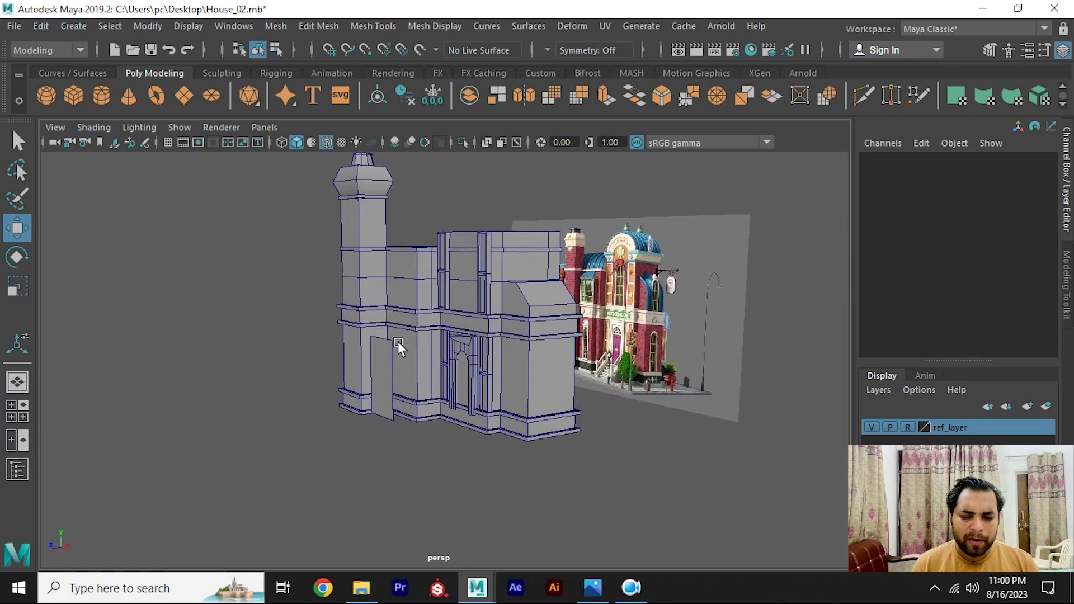